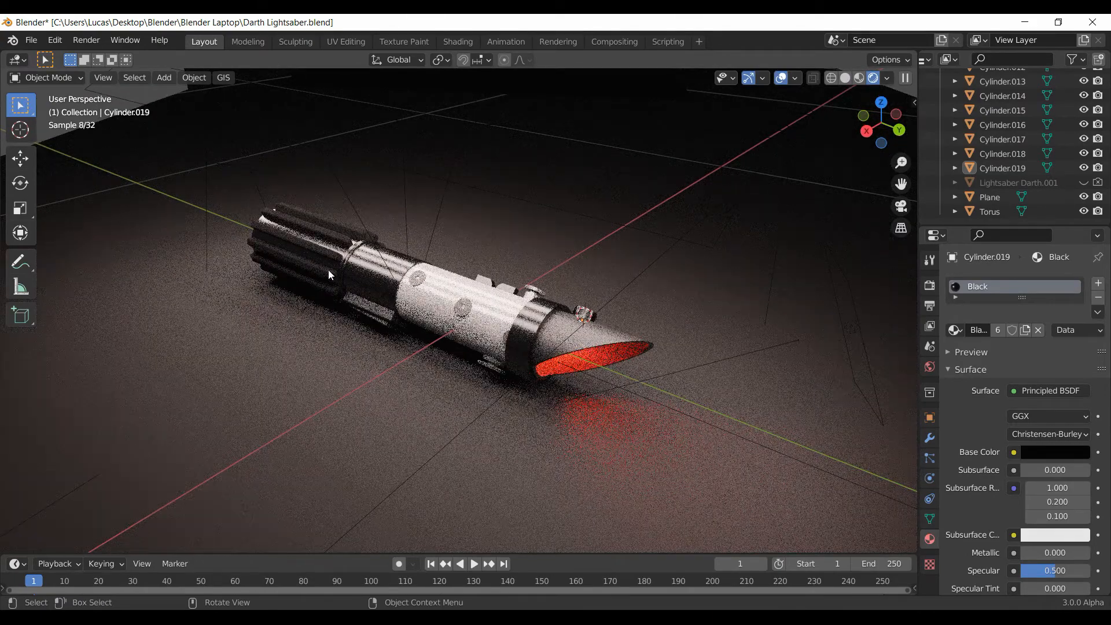
{"action": "scroll", "coordinate": [533, 285], "scroll_direction": "up", "scroll_amount": 8}
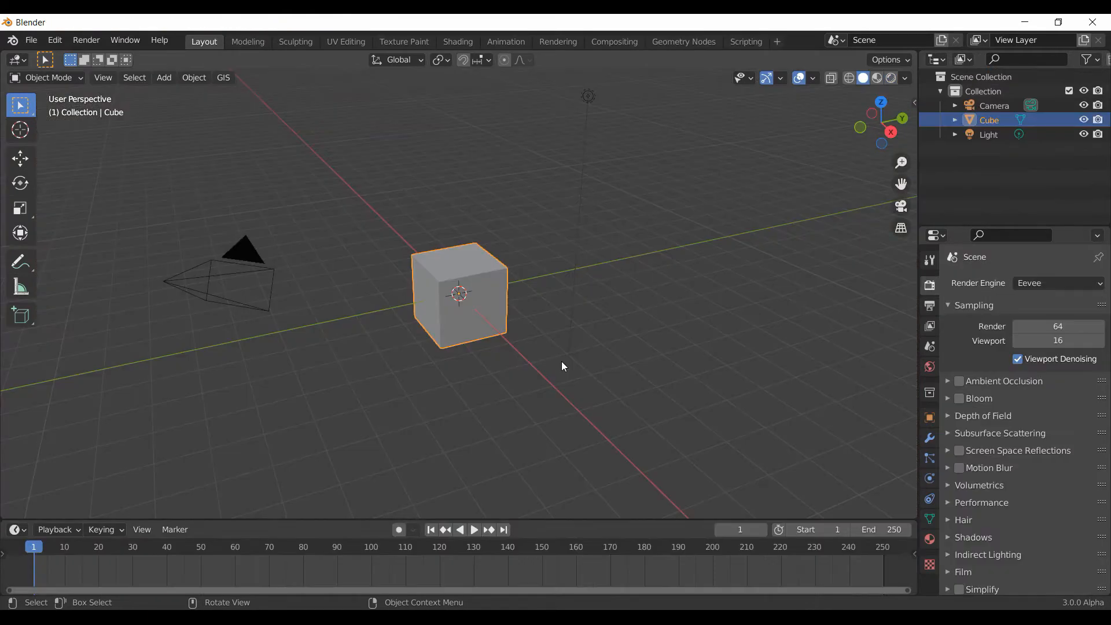
Delete the default cube and light from the new scene.
{"action": "left_click", "coordinate": [588, 97], "text": "shift"}
{"action": "key", "text": "x"}
{"action": "left_click", "coordinate": [614, 157]}
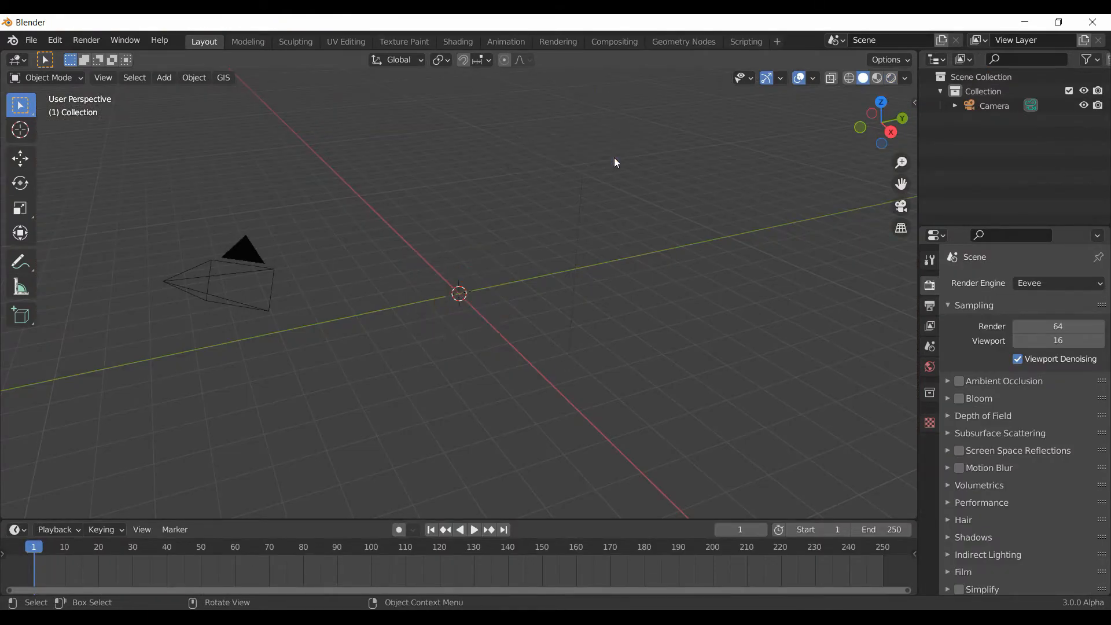
Enable the Import-Export: Import Images as Planes add-on in the preferences.
{"action": "left_click", "coordinate": [51, 42]}
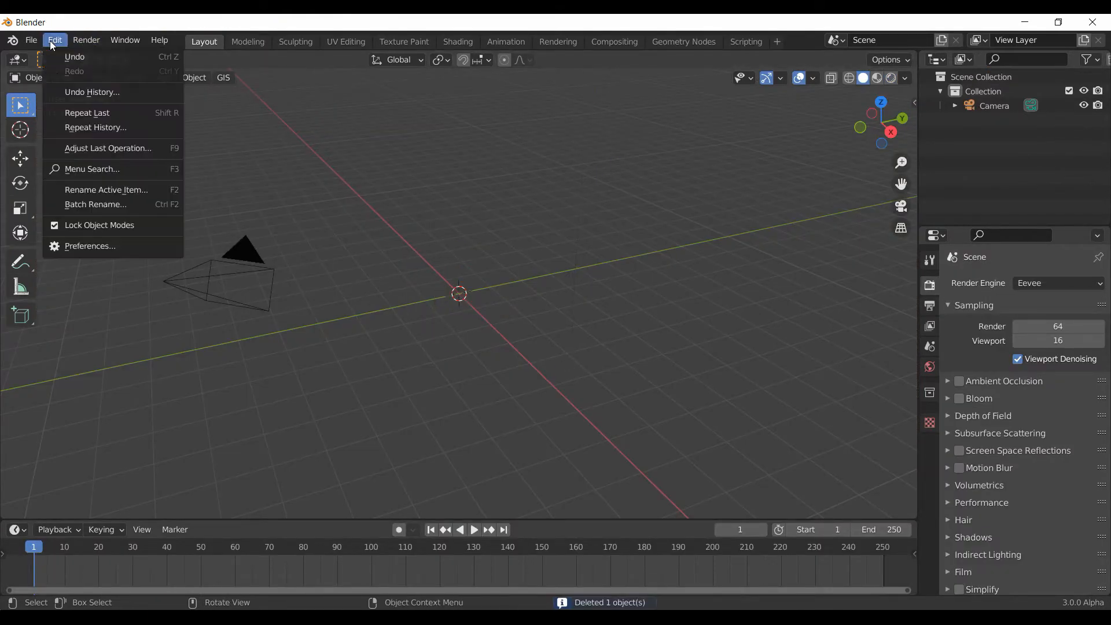
{"action": "left_click", "coordinate": [87, 243]}
{"action": "left_click", "coordinate": [405, 89]}
{"action": "type", "text": "images"}
{"action": "left_click", "coordinate": [149, 108]}
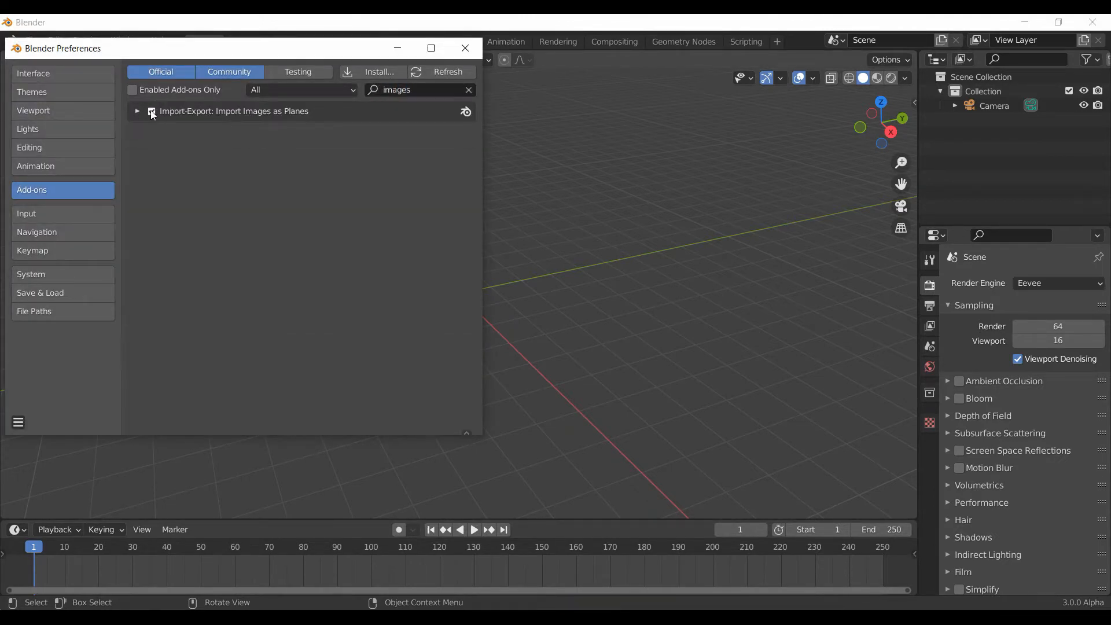
{"action": "left_click", "coordinate": [151, 111]}
{"action": "left_click", "coordinate": [465, 48]}
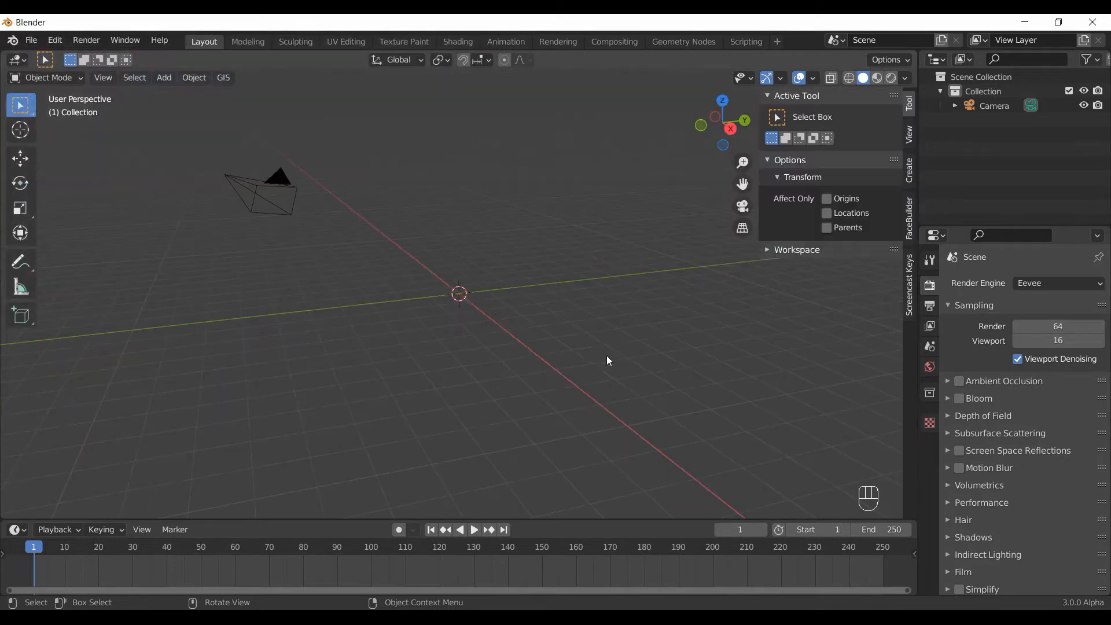
Import the Lightsaber Darth reference image as a plane and display the viewport in Material Preview shading.
{"action": "key", "text": "shift+a"}
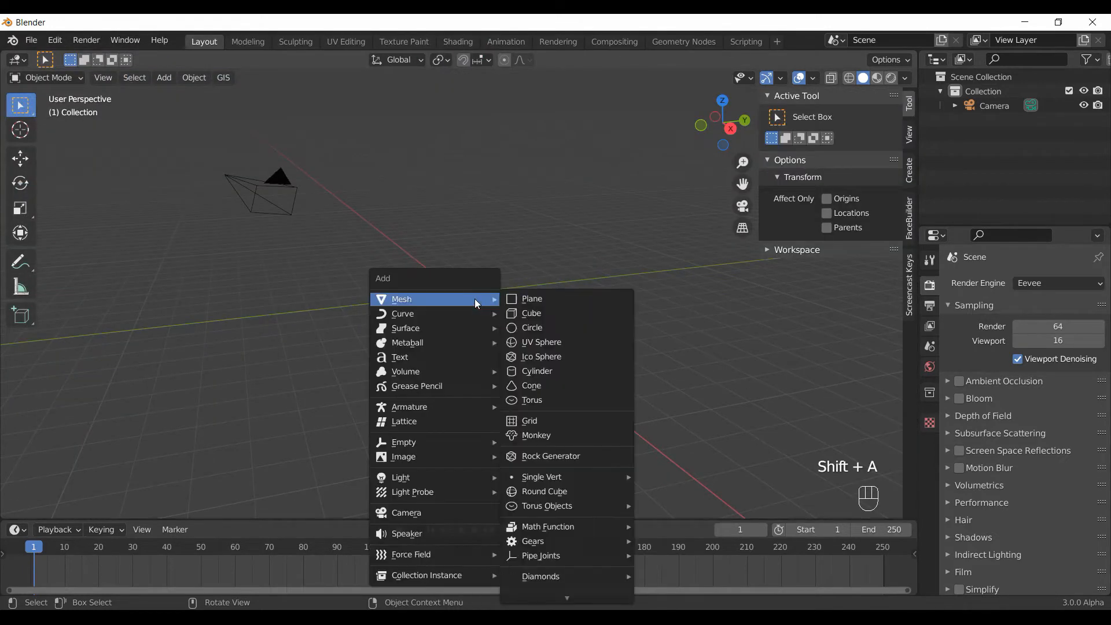
{"action": "mouse_move", "coordinate": [427, 459]}
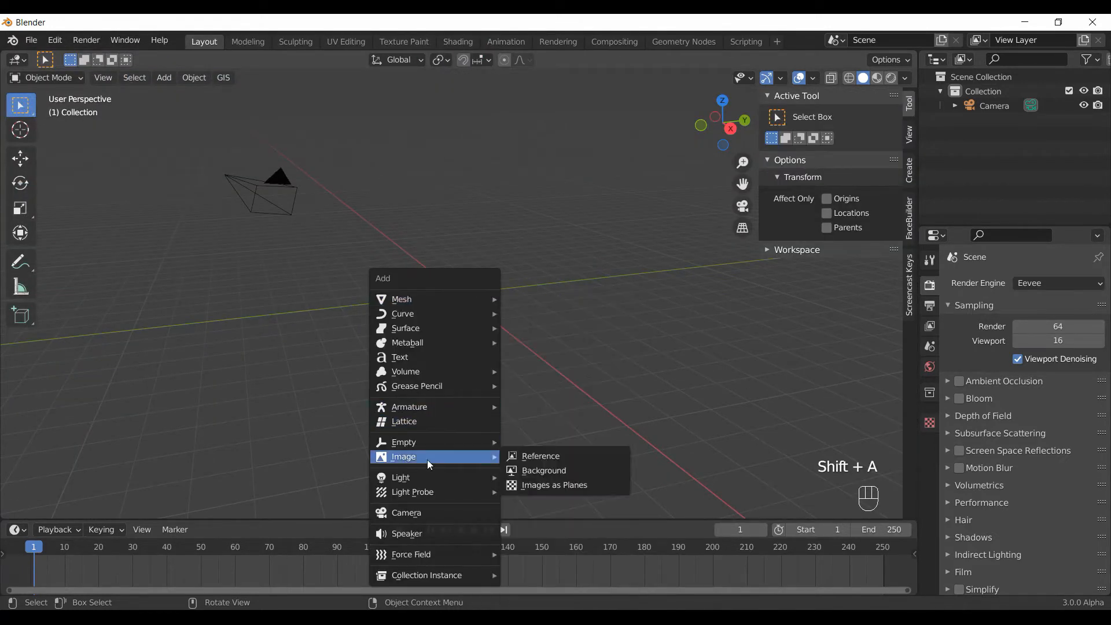
{"action": "left_click", "coordinate": [544, 486]}
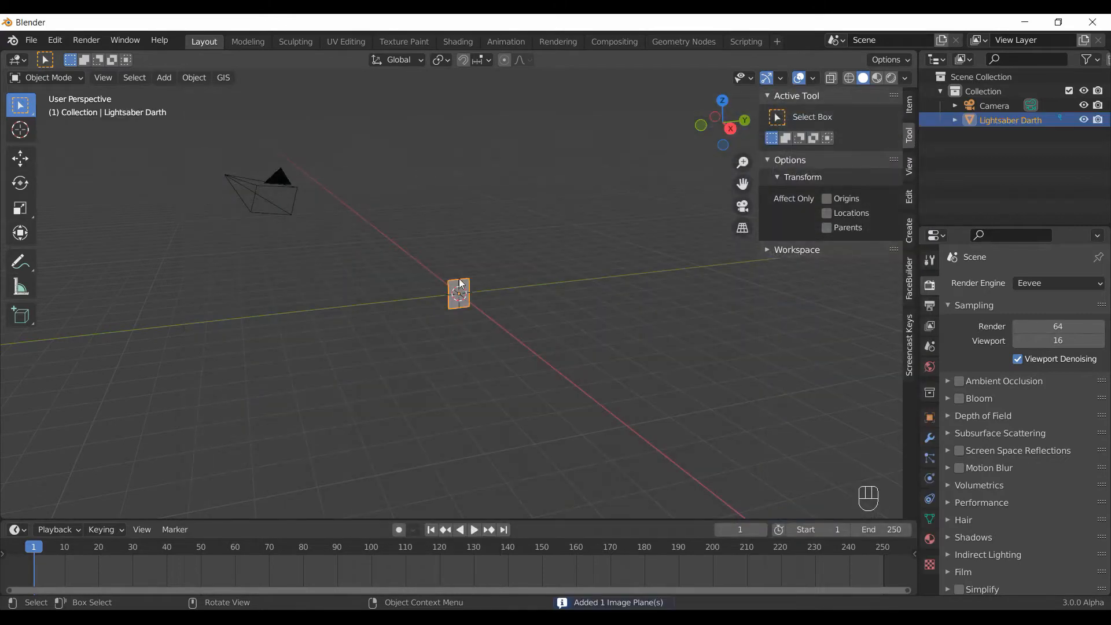
{"action": "scroll", "coordinate": [602, 289], "scroll_direction": "up", "scroll_amount": 3}
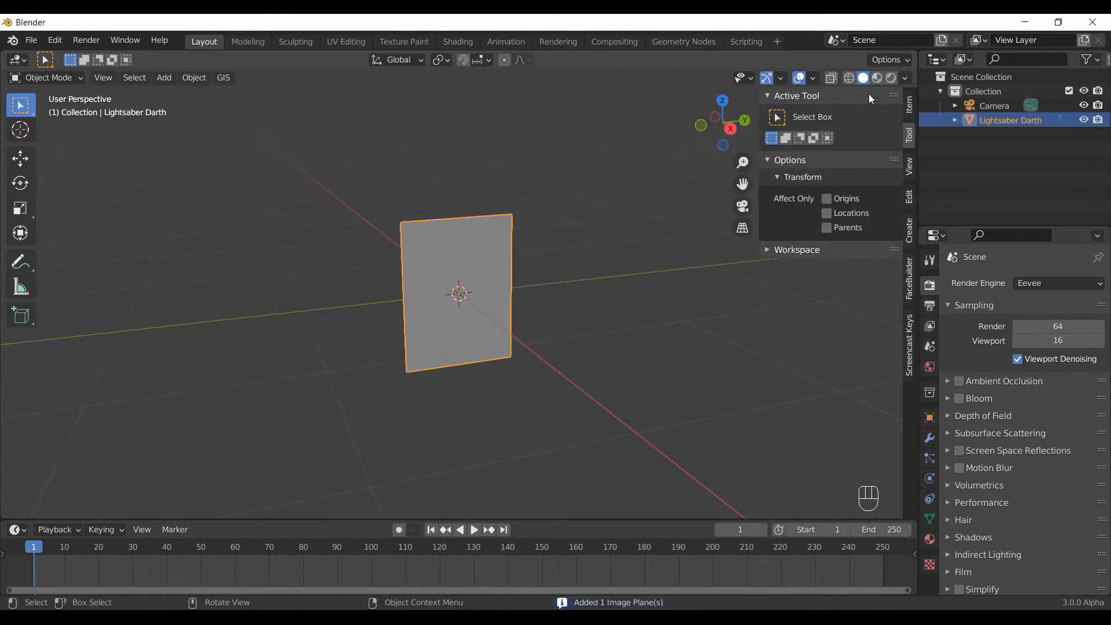
{"action": "left_click", "coordinate": [877, 80]}
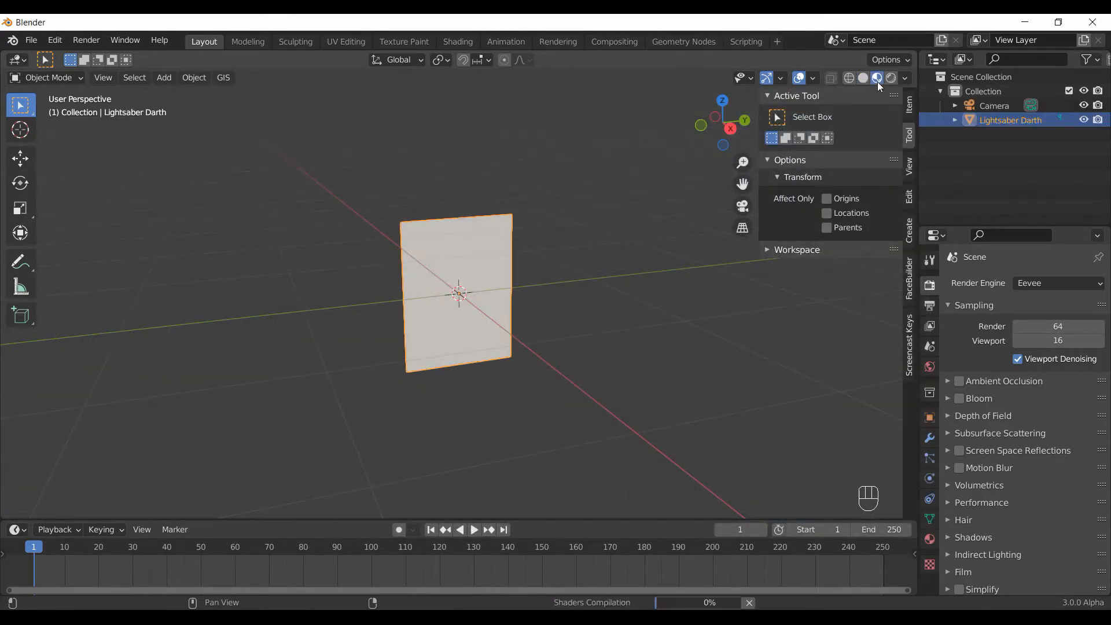
Rotate the reference image plane 90° and a further 180° about the Z axis so it faces the front view unmirrored.
{"action": "key", "text": "r"}
{"action": "key", "text": "z"}
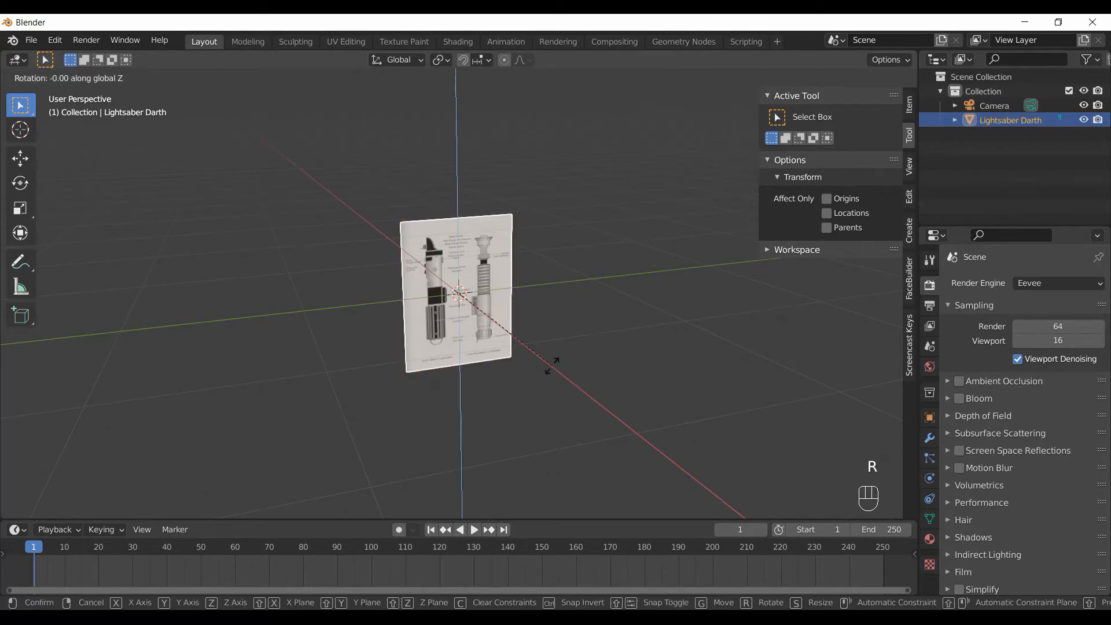
{"action": "type", "text": "90"}
{"action": "key", "text": "Return"}
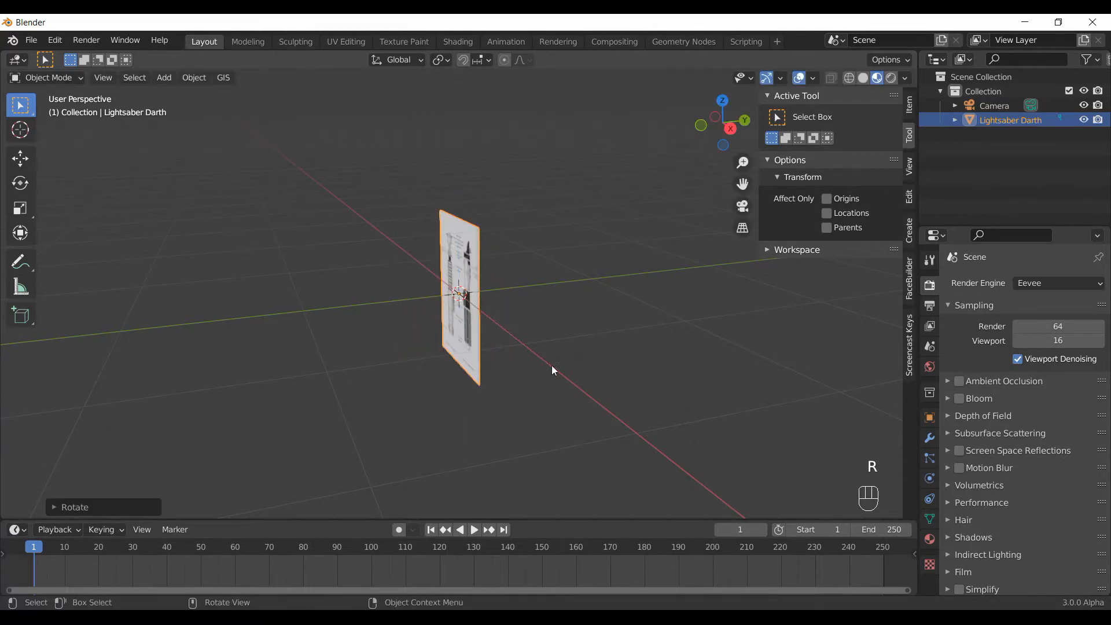
{"action": "key", "text": "KP_1"}
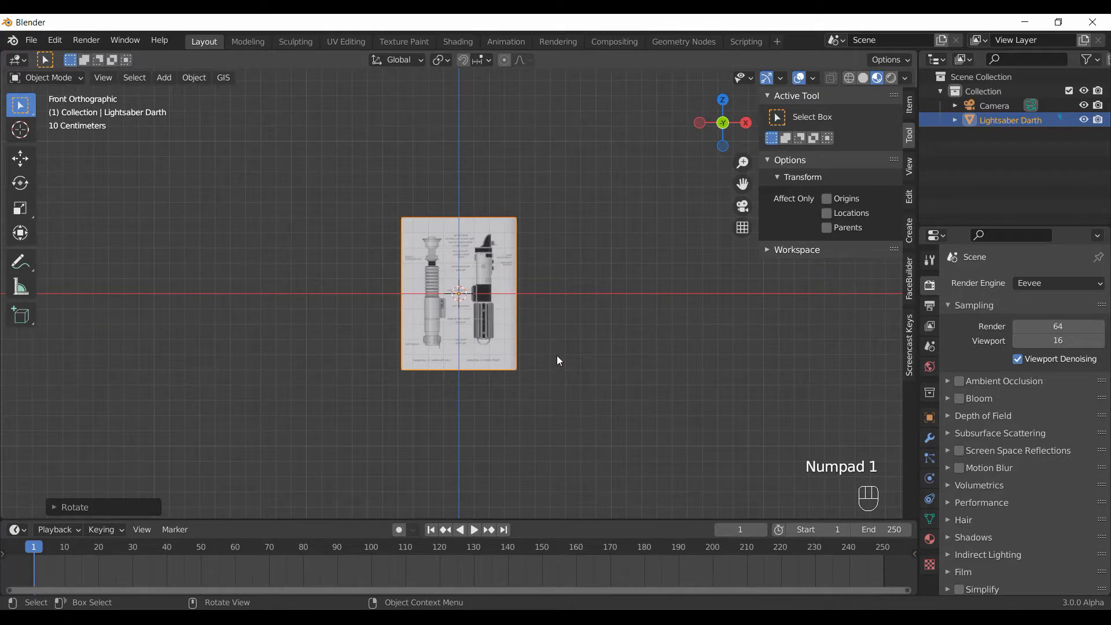
{"action": "scroll", "coordinate": [556, 355], "scroll_direction": "up", "scroll_amount": 6}
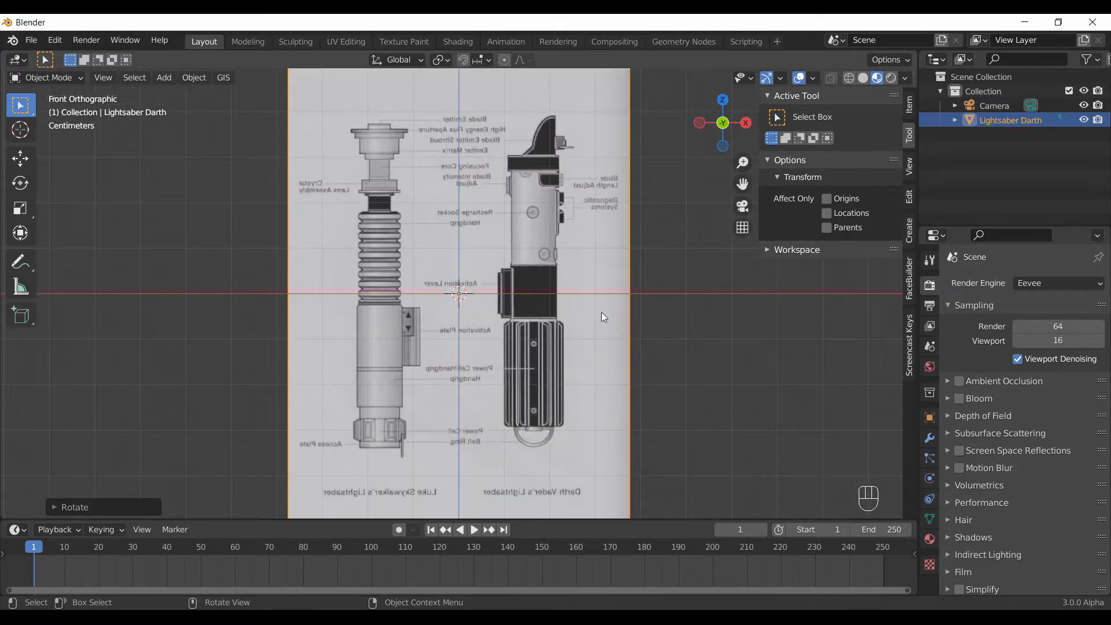
{"action": "type", "text": "rz180"}
{"action": "key", "text": "Return"}
Split the reference plane with a vertical loop cut down its middle and delete the half showing Luke Skywalker's lightsaber.
{"action": "key", "text": "Tab"}
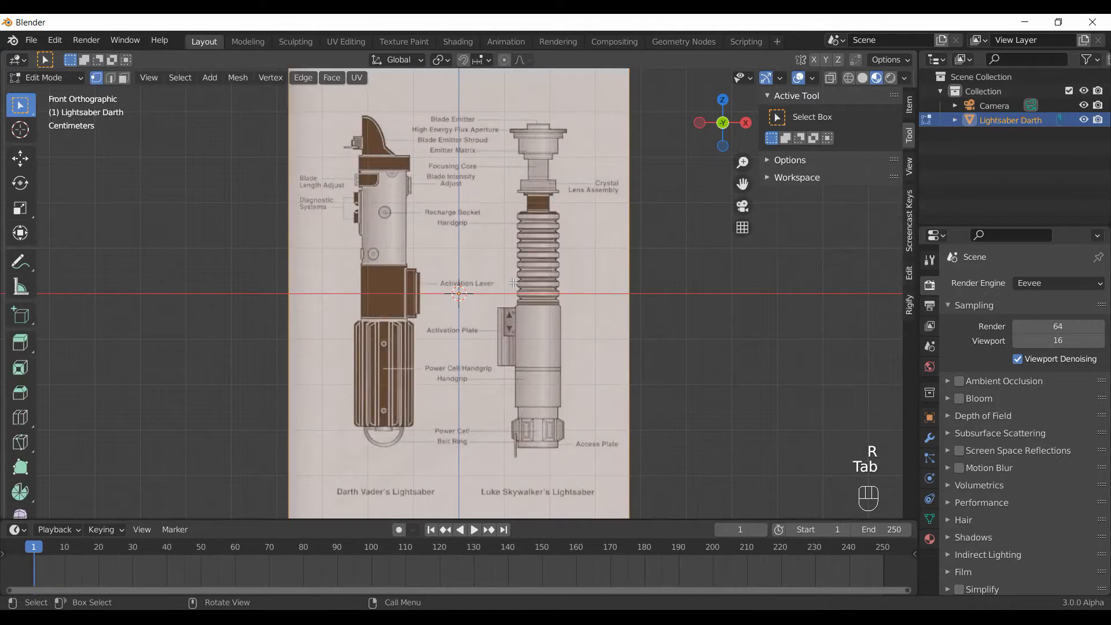
{"action": "scroll", "coordinate": [498, 405], "scroll_direction": "down", "scroll_amount": 1}
{"action": "key", "text": "ctrl+r"}
{"action": "left_click", "coordinate": [463, 482]}
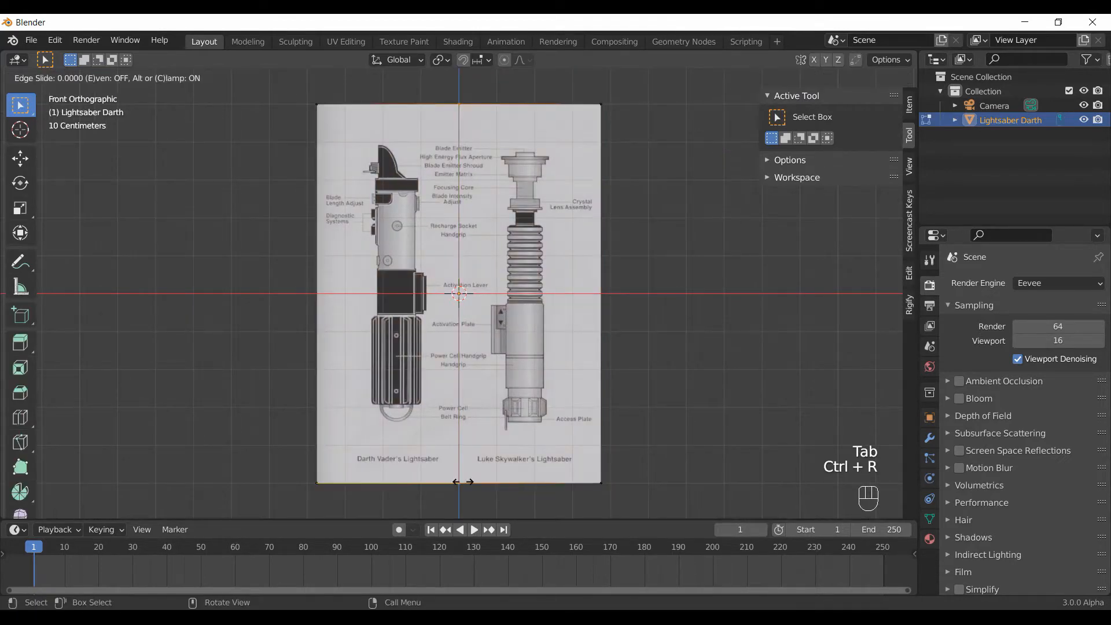
{"action": "left_click", "coordinate": [496, 464]}
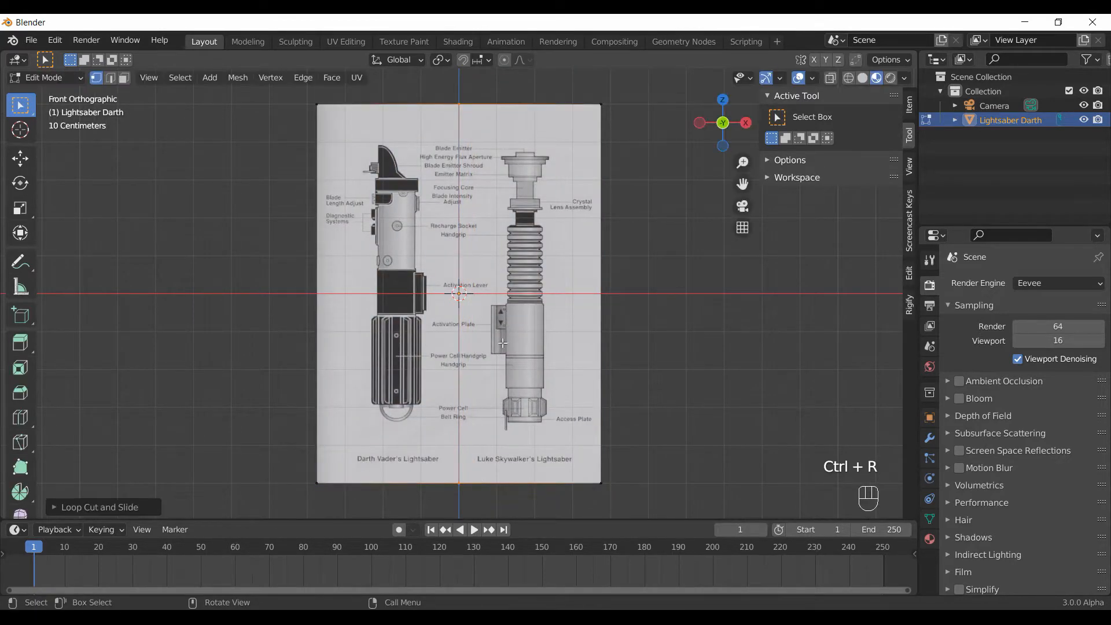
{"action": "key", "text": "3"}
{"action": "left_click", "coordinate": [520, 306]}
{"action": "key", "text": "x"}
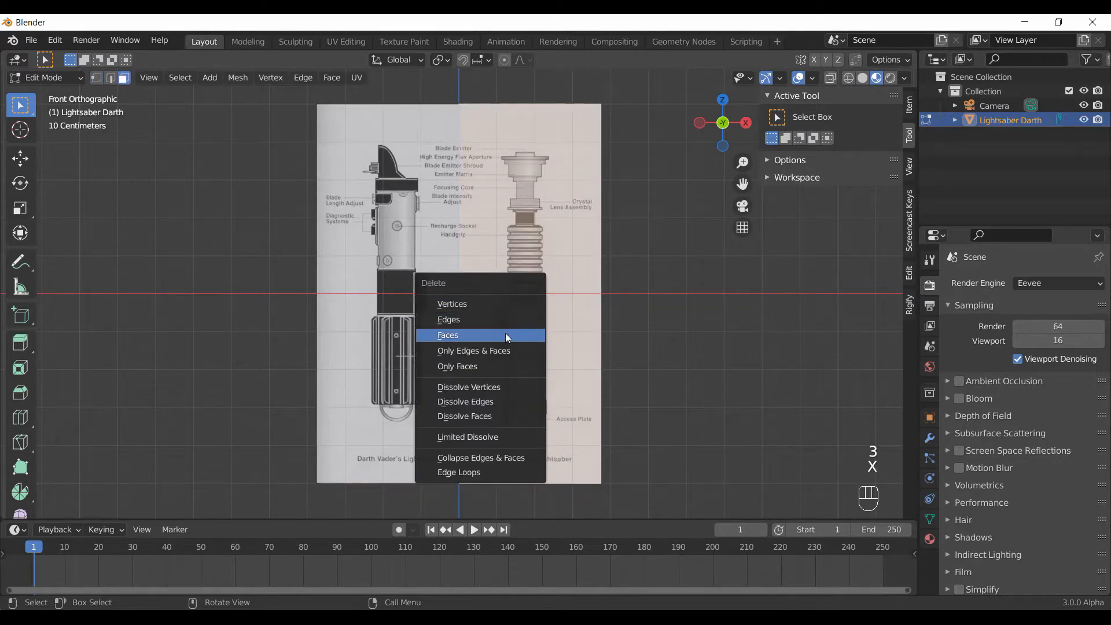
{"action": "left_click", "coordinate": [506, 333]}
{"action": "key", "text": "Tab"}
Set the reference plane's origin to its geometry and move the plane along X to centre Darth Vader's hilt on the Z axis.
{"action": "right_click", "coordinate": [387, 336]}
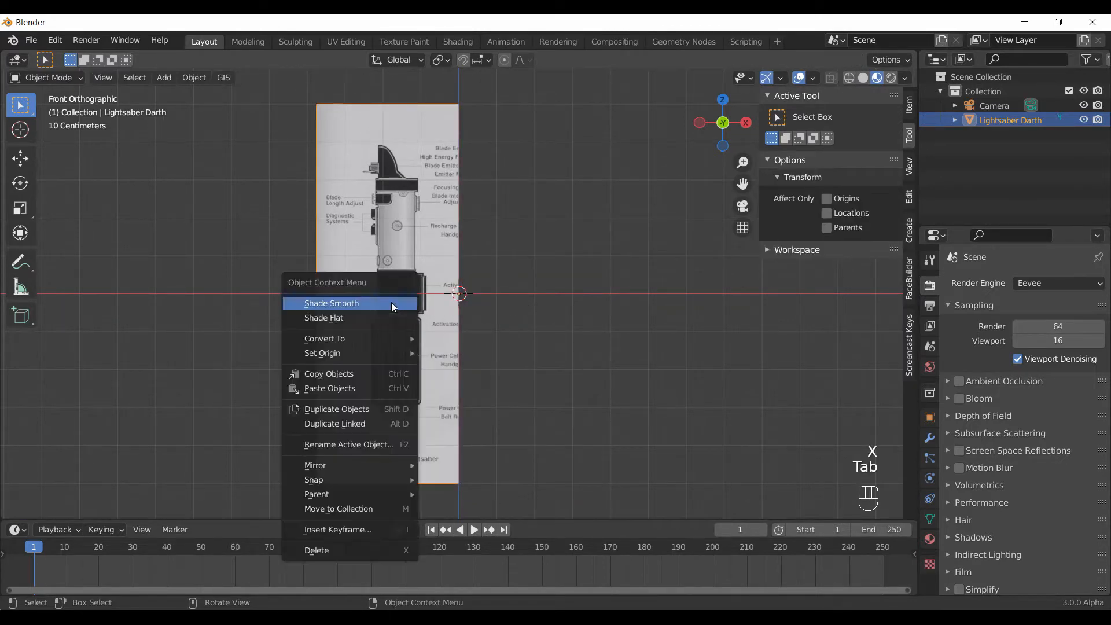
{"action": "mouse_move", "coordinate": [405, 354]}
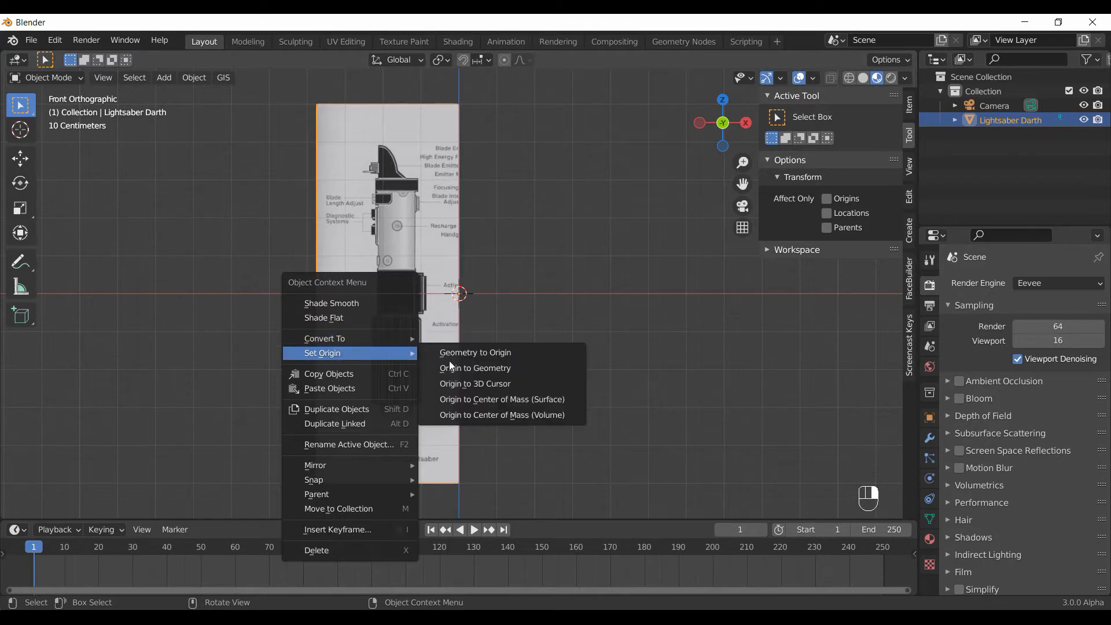
{"action": "left_click", "coordinate": [488, 376]}
{"action": "scroll", "coordinate": [479, 314], "scroll_direction": "up", "scroll_amount": 2}
{"action": "key", "text": "g"}
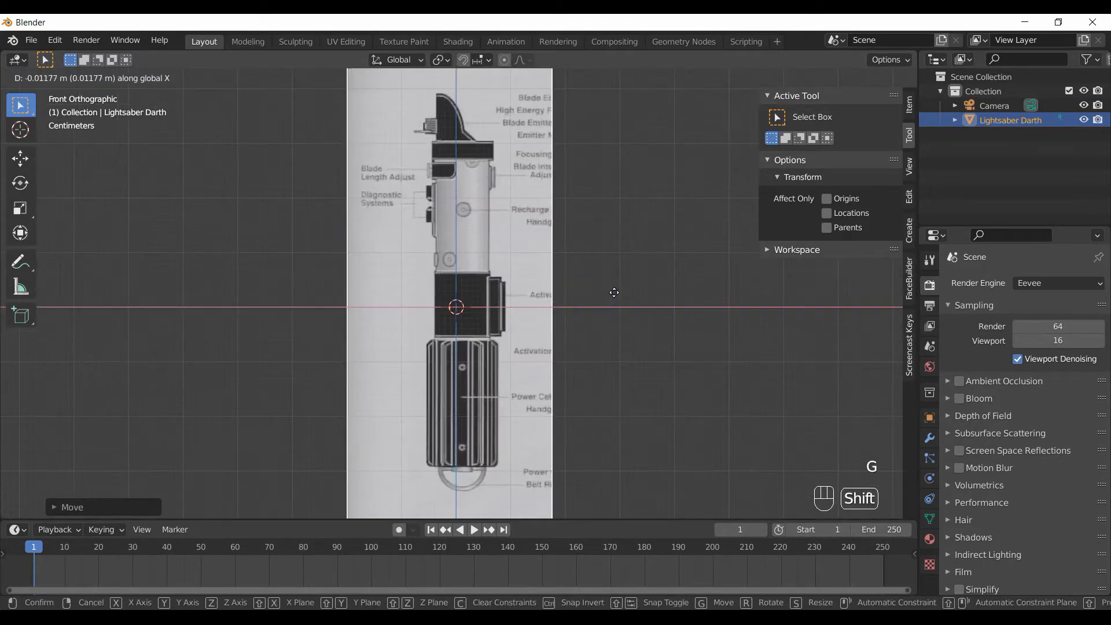
{"action": "left_click", "coordinate": [540, 276]}
{"action": "key", "text": "g"}
{"action": "left_click", "coordinate": [555, 287]}
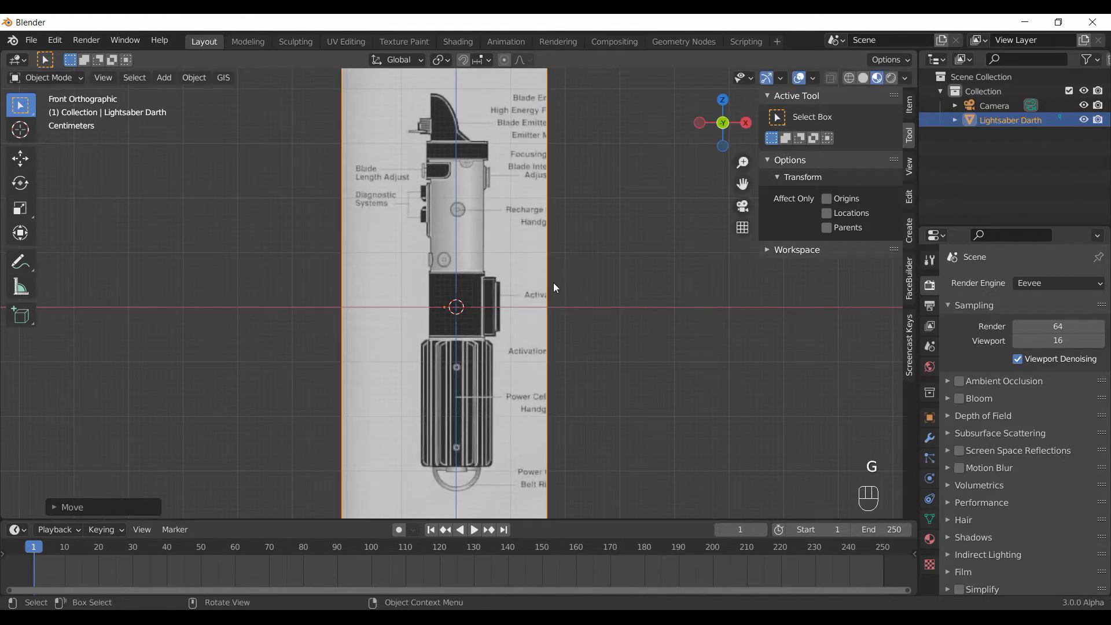
Add a mesh cylinder with 64 vertices at the world origin.
{"action": "key", "text": "alt+a"}
{"action": "key", "text": "shift+a"}
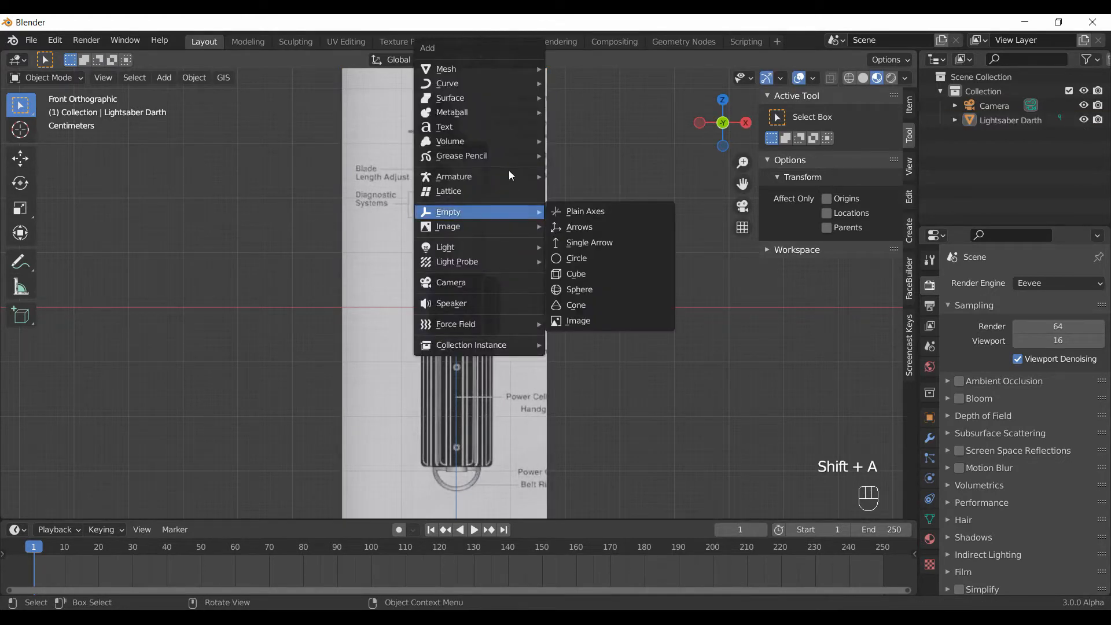
{"action": "mouse_move", "coordinate": [505, 68]}
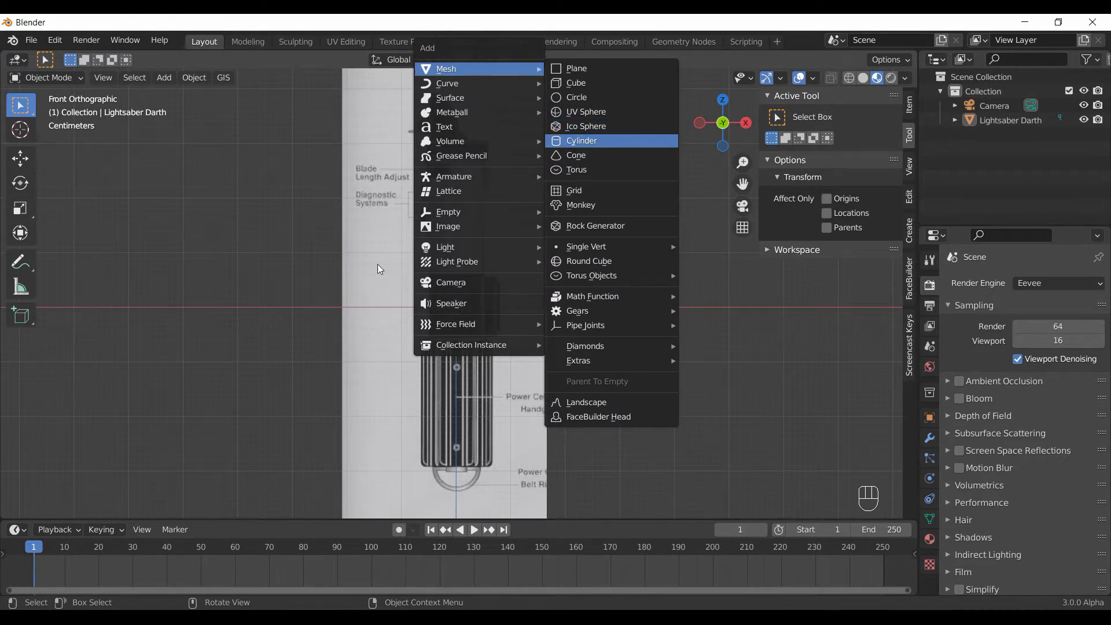
{"action": "left_click", "coordinate": [576, 145]}
{"action": "left_click", "coordinate": [97, 506]}
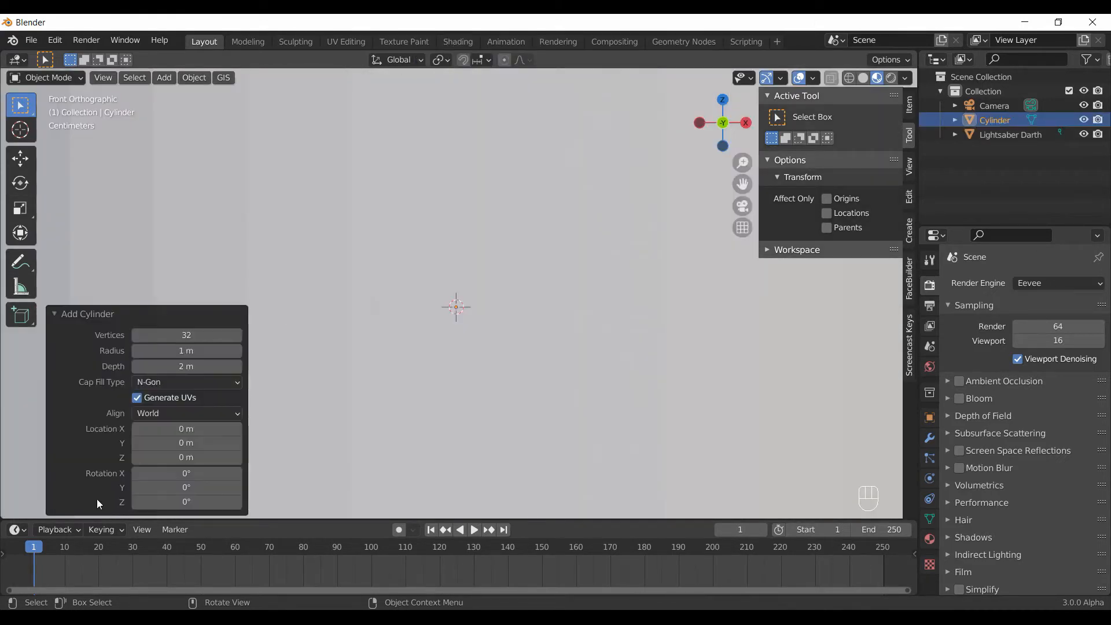
{"action": "left_click", "coordinate": [186, 336]}
{"action": "type", "text": "64"}
{"action": "key", "text": "Return"}
{"action": "left_click", "coordinate": [137, 317]}
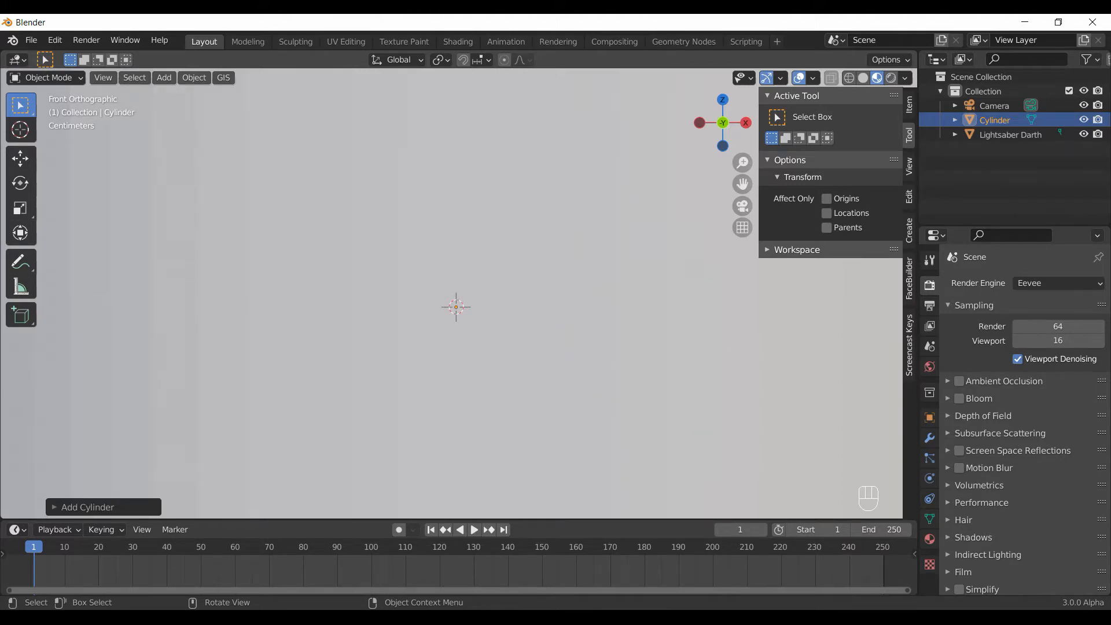
Scale the cylinder down to slightly wider than the reference hilt's black middle section.
{"action": "key", "text": "s"}
{"action": "left_click", "coordinate": [592, 359]}
{"action": "key", "text": "s"}
{"action": "left_click", "coordinate": [491, 296]}
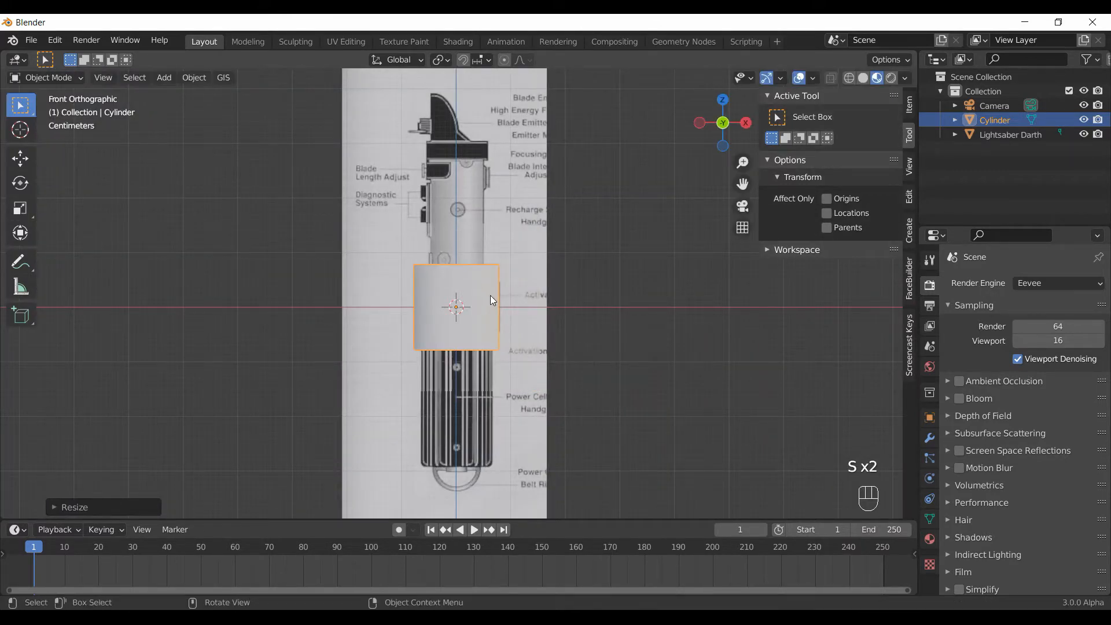
Shade the cylinder smooth and enable Auto Smooth for its normals.
{"action": "right_click", "coordinate": [490, 295]}
{"action": "left_click", "coordinate": [489, 242]}
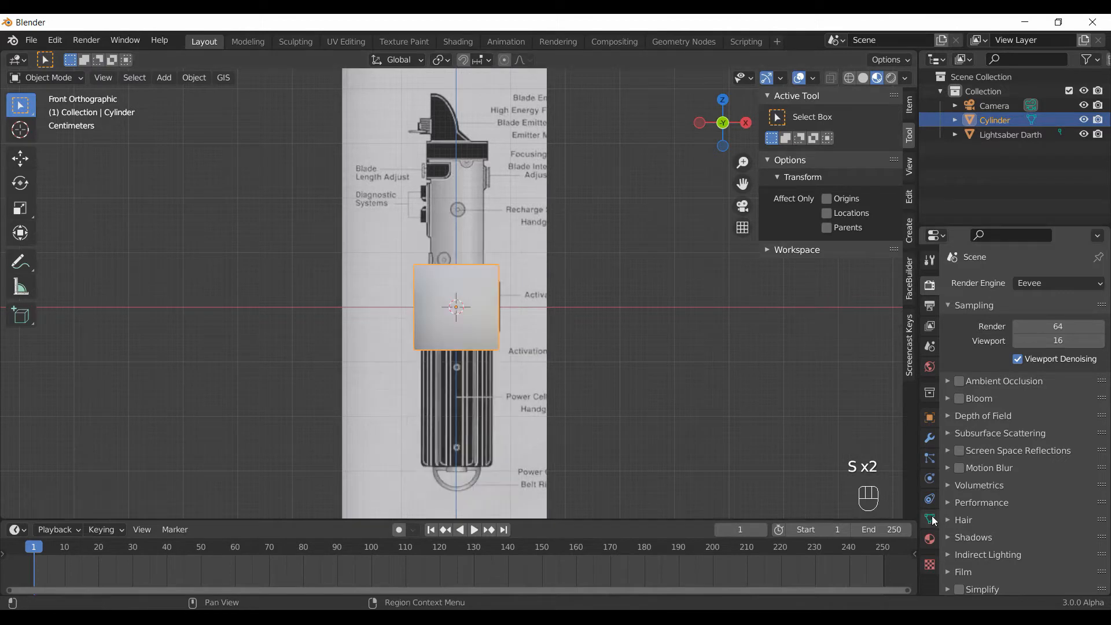
{"action": "left_click", "coordinate": [930, 518]}
{"action": "left_click", "coordinate": [971, 530]}
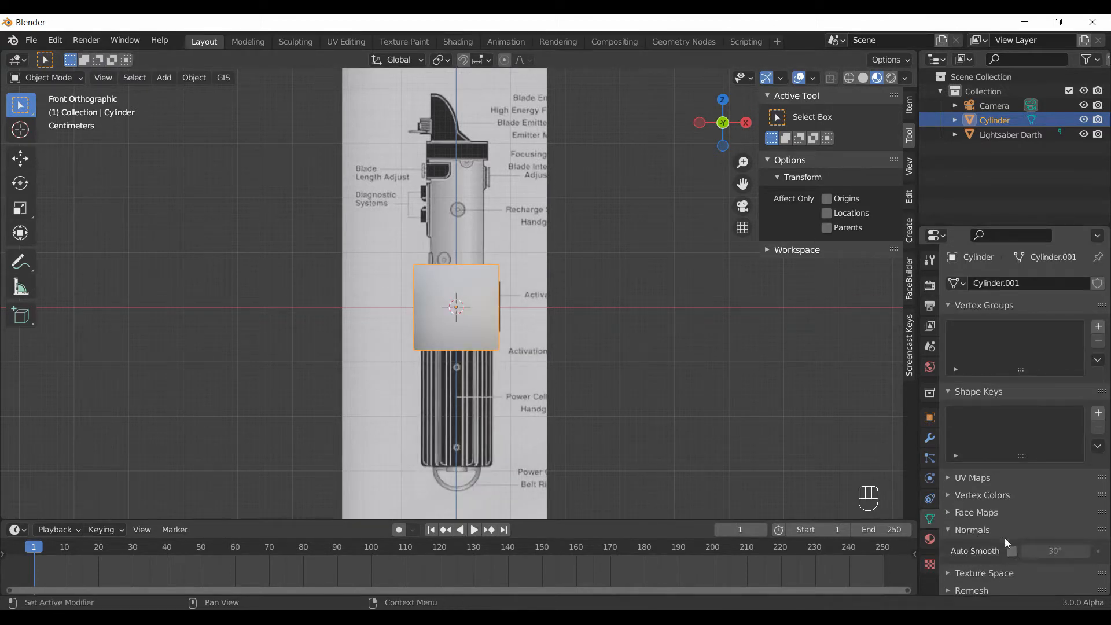
{"action": "left_click", "coordinate": [1012, 551]}
Scale the cylinder down to match the width of the hilt's black middle section.
{"action": "scroll", "coordinate": [575, 326], "scroll_direction": "up", "scroll_amount": 5}
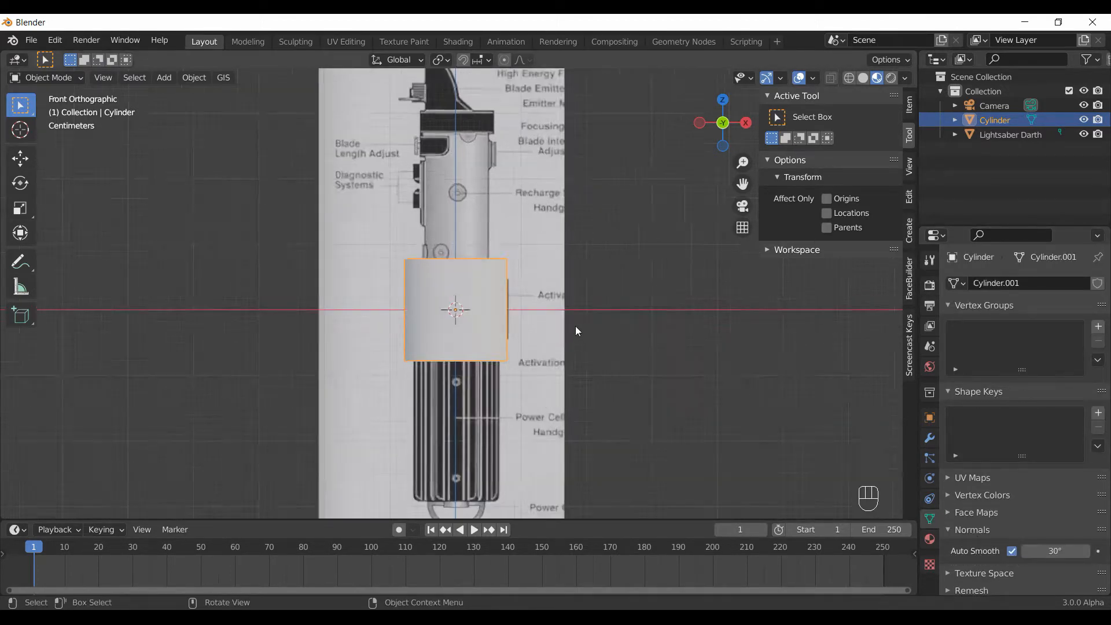
{"action": "scroll", "coordinate": [637, 377], "scroll_direction": "down", "scroll_amount": 2, "text": "shift"}
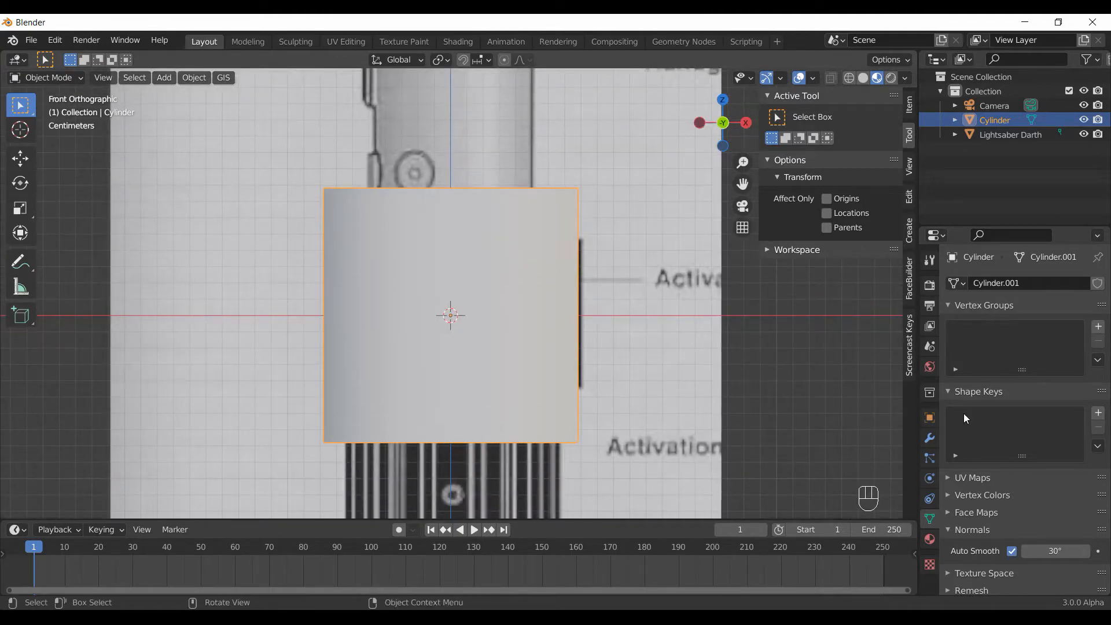
{"action": "left_click", "coordinate": [930, 437]}
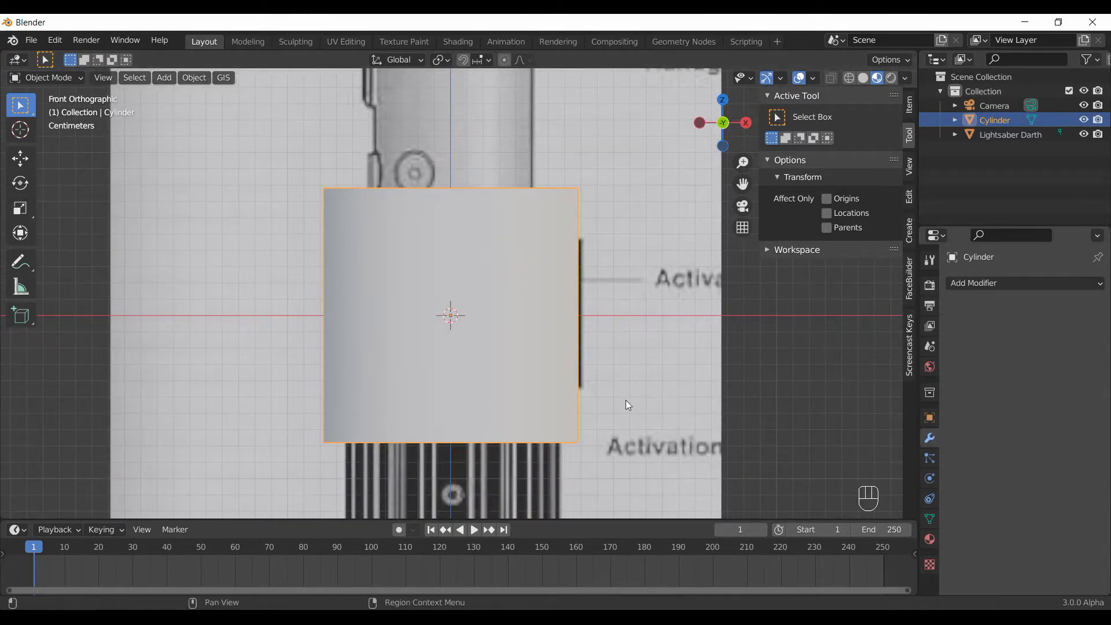
{"action": "scroll", "coordinate": [587, 384], "scroll_direction": "down", "scroll_amount": 1}
{"action": "key", "text": "s"}
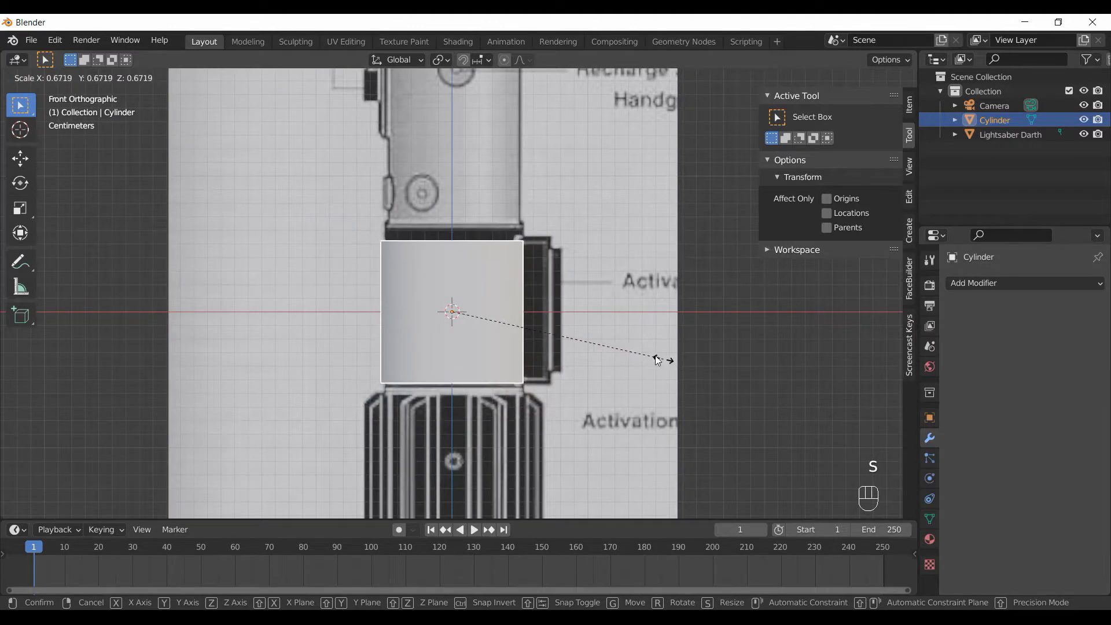
{"action": "left_click", "coordinate": [657, 362]}
{"action": "scroll", "coordinate": [657, 362], "scroll_direction": "up", "scroll_amount": 3}
{"action": "key", "text": "s"}
{"action": "left_click", "coordinate": [650, 354]}
Move the cylinder up along Z over the reference's black middle section and fine-tune its scale to the section's width.
{"action": "key", "text": "g"}
{"action": "left_click", "coordinate": [663, 358]}
{"action": "key", "text": "g"}
{"action": "key", "text": "z"}
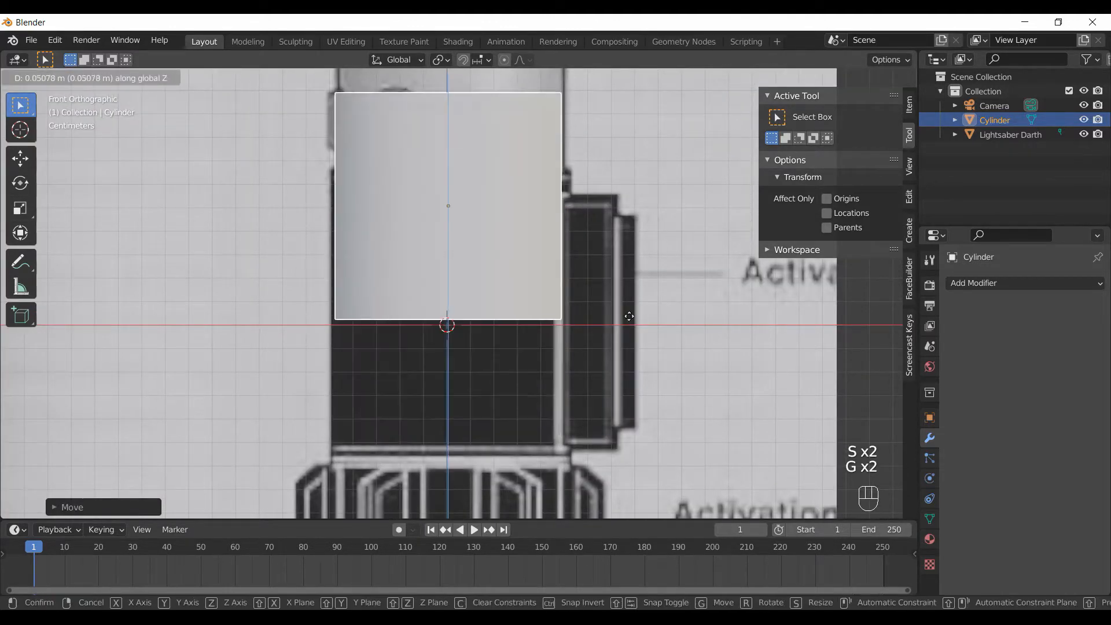
{"action": "left_click", "coordinate": [637, 325]}
{"action": "key", "text": "s"}
{"action": "key", "text": "shift"}
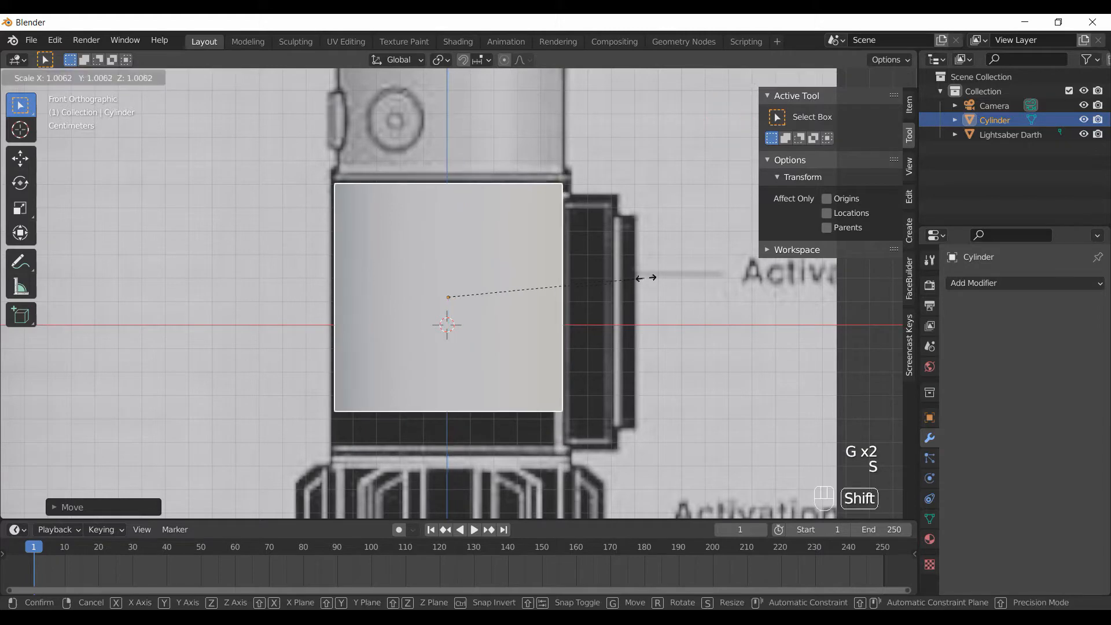
{"action": "left_click", "coordinate": [668, 295]}
Move the cylinder's top face up along Z to the upper edge of the black middle section.
{"action": "key", "text": "Tab"}
{"action": "middle_click_drag", "start_coordinate": [669, 294], "coordinate": [613, 255]}
{"action": "key", "text": "3"}
{"action": "key", "text": "g"}
{"action": "key", "text": "z"}
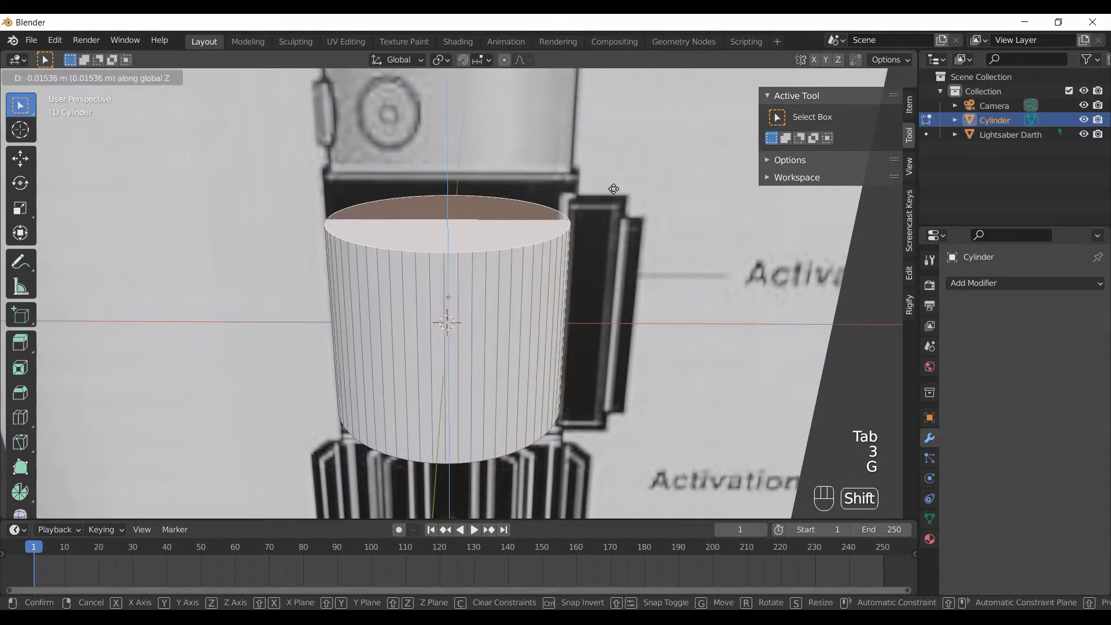
{"action": "right_click", "coordinate": [588, 168], "text": "shift"}
{"action": "key", "text": "KP_1"}
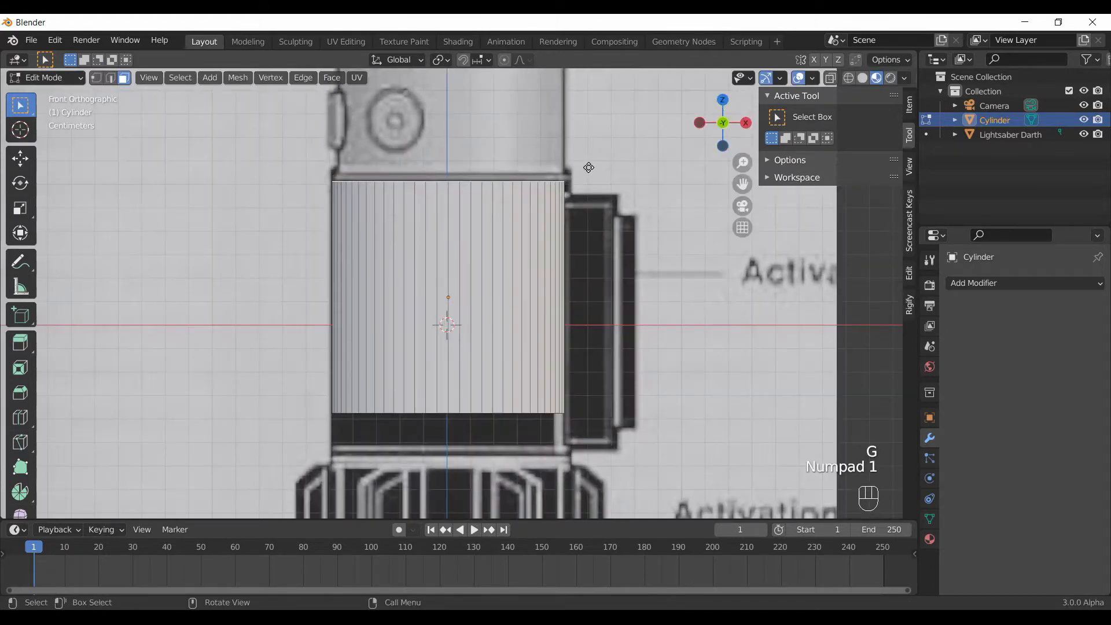
{"action": "key", "text": "g"}
{"action": "key", "text": "z"}
{"action": "left_click", "coordinate": [569, 169], "text": "shift"}
Move the cylinder's bottom face down along Z to the lower edge of the black middle section.
{"action": "middle_click_drag", "start_coordinate": [485, 397], "coordinate": [466, 347]}
{"action": "left_click", "coordinate": [464, 388]}
{"action": "key", "text": "KP_1"}
{"action": "key", "text": "g"}
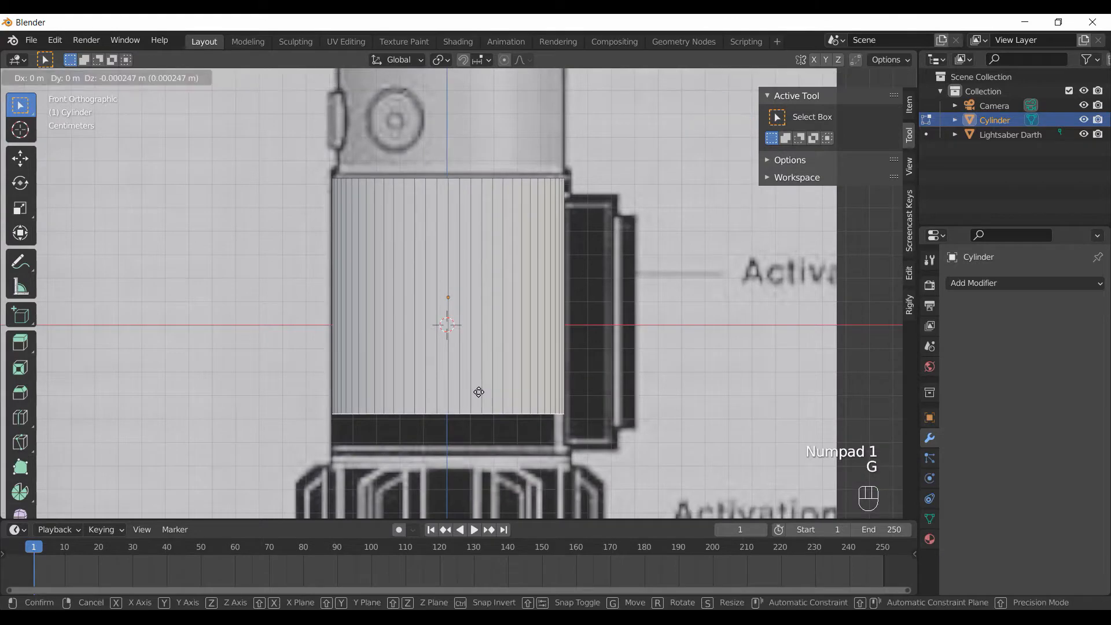
{"action": "key", "text": "z"}
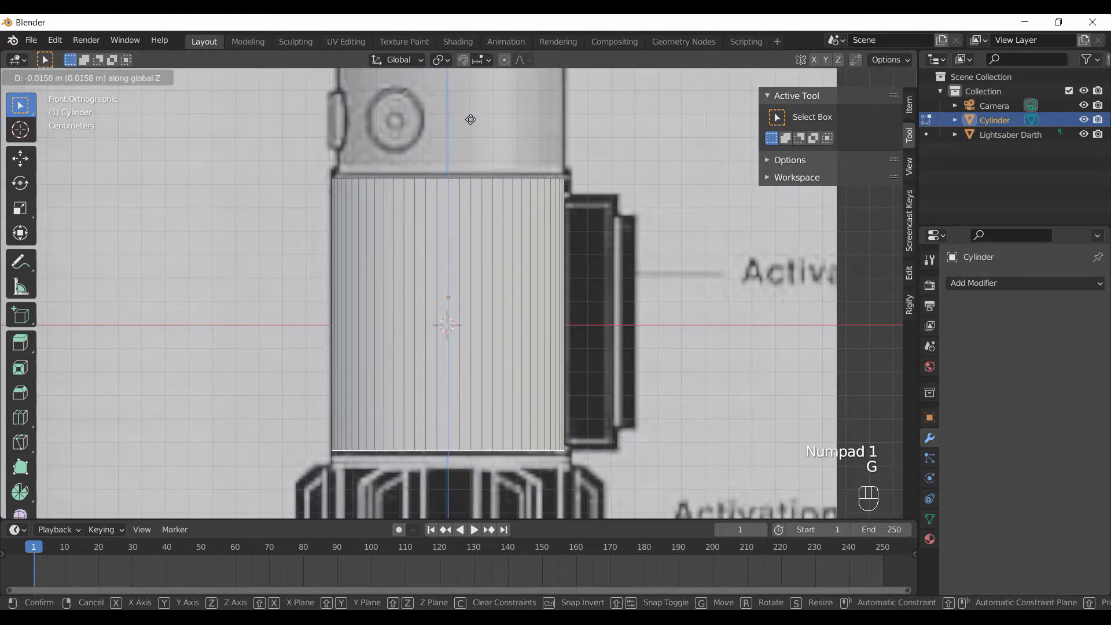
{"action": "left_click", "coordinate": [478, 136]}
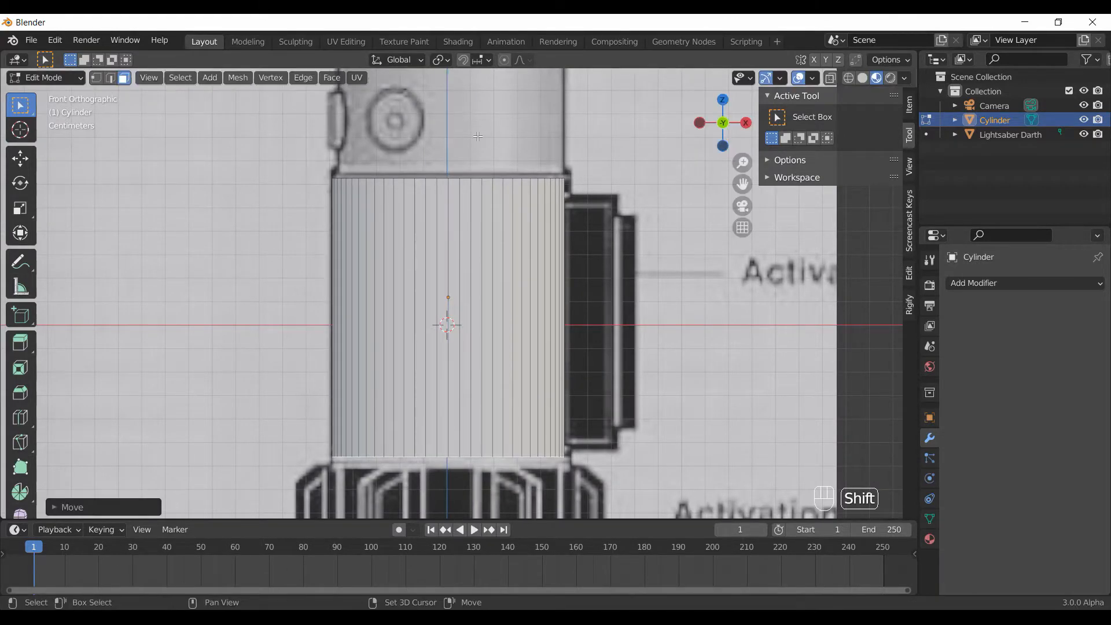
Extrude the bottom face down to the lower end of the ribbed grip in the reference.
{"action": "scroll", "coordinate": [527, 287], "scroll_direction": "down", "scroll_amount": 3}
{"action": "middle_click_drag", "start_coordinate": [533, 307], "coordinate": [533, 216], "text": "shift"}
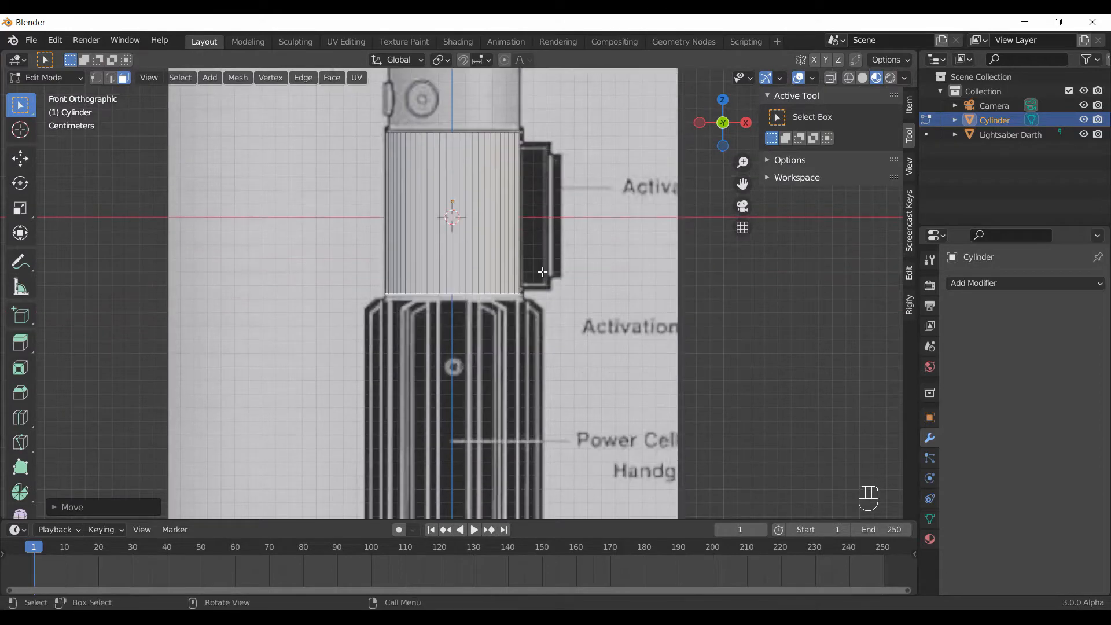
{"action": "scroll", "coordinate": [544, 269], "scroll_direction": "up", "scroll_amount": 2}
{"action": "middle_click_drag", "start_coordinate": [550, 373], "coordinate": [552, 218], "text": "shift"}
{"action": "scroll", "coordinate": [552, 267], "scroll_direction": "down", "scroll_amount": 2}
{"action": "middle_click_drag", "start_coordinate": [565, 319], "coordinate": [568, 271], "text": "shift"}
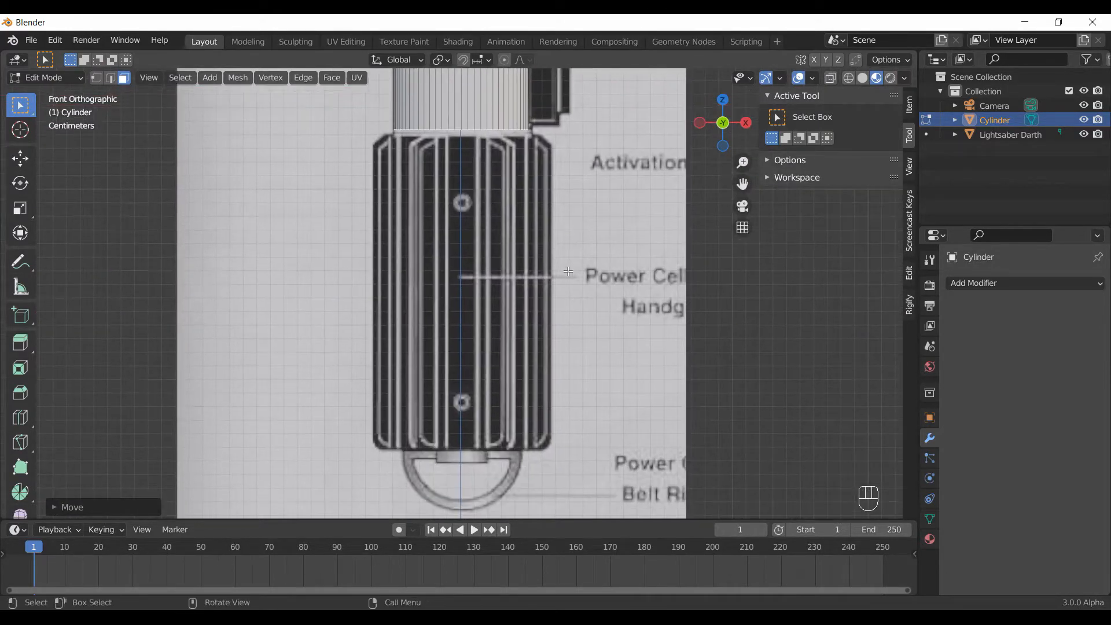
{"action": "key", "text": "e"}
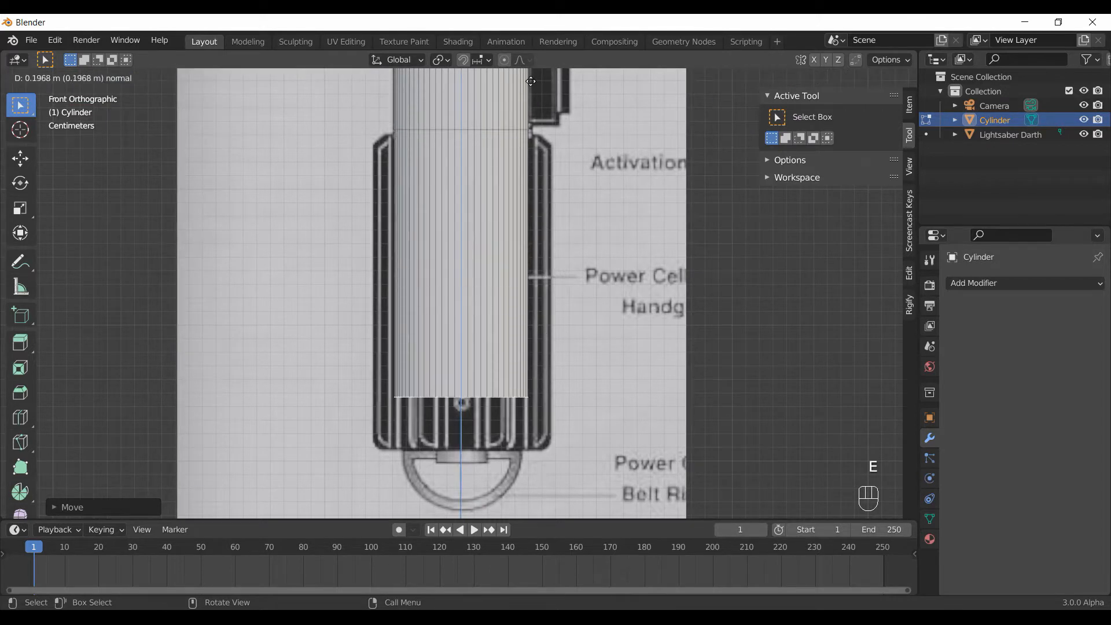
{"action": "key", "text": "shift"}
{"action": "left_click", "coordinate": [522, 155]}
Extrude the top face straight up and align it with the underside of the black emitter band.
{"action": "scroll", "coordinate": [520, 160], "scroll_direction": "down", "scroll_amount": 2}
{"action": "middle_click_drag", "start_coordinate": [520, 161], "coordinate": [706, 402], "text": "shift"}
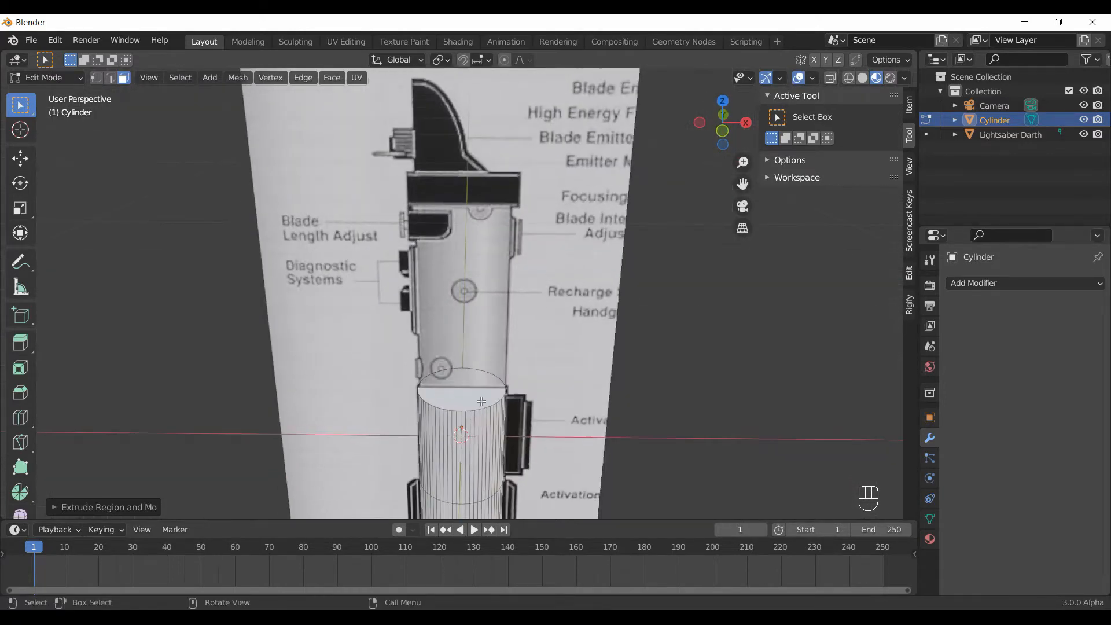
{"action": "key", "text": "KP_1"}
{"action": "key", "text": "e"}
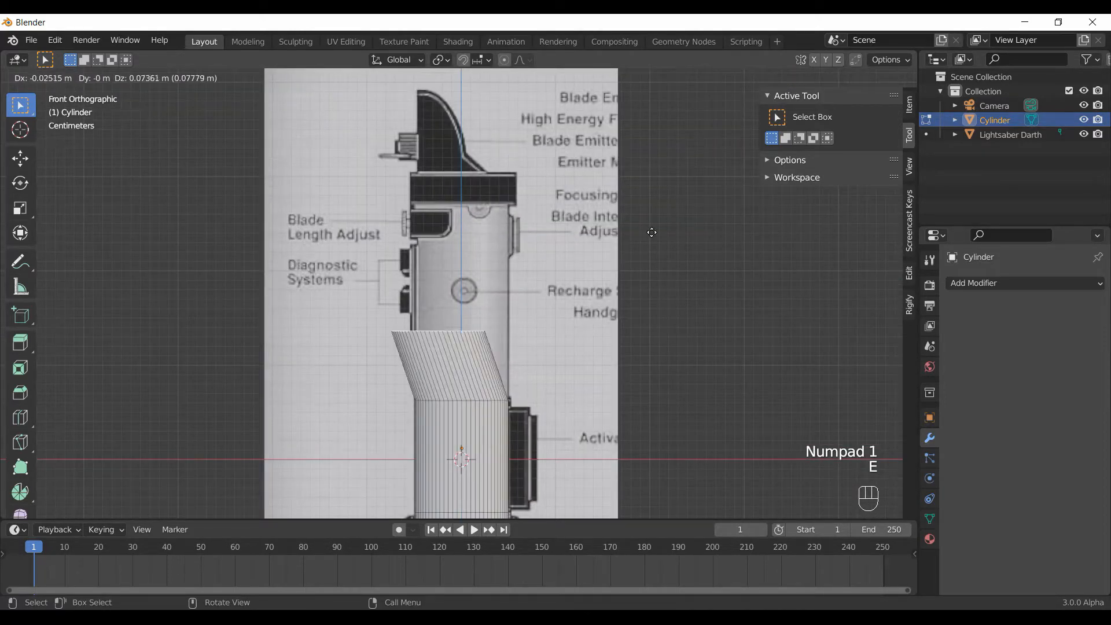
{"action": "left_click", "coordinate": [706, 207], "text": "shift"}
{"action": "scroll", "coordinate": [587, 228], "scroll_direction": "up", "scroll_amount": 4}
{"action": "middle_click_drag", "start_coordinate": [587, 228], "coordinate": [561, 379], "text": "shift"}
{"action": "scroll", "coordinate": [581, 220], "scroll_direction": "up", "scroll_amount": 3}
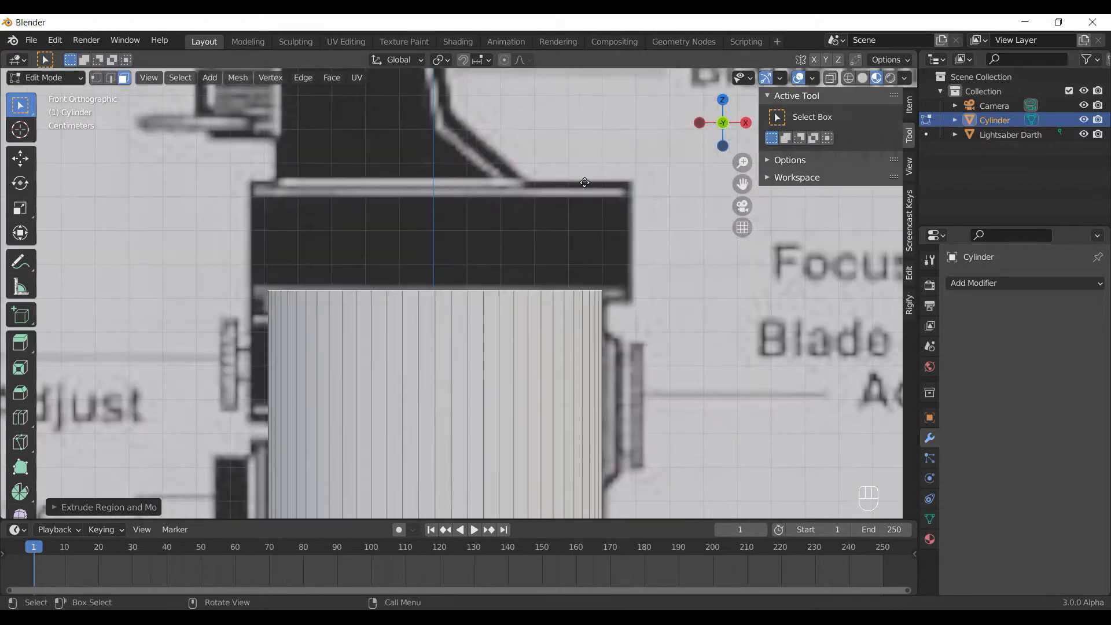
{"action": "key", "text": "g"}
{"action": "left_click", "coordinate": [605, 238]}
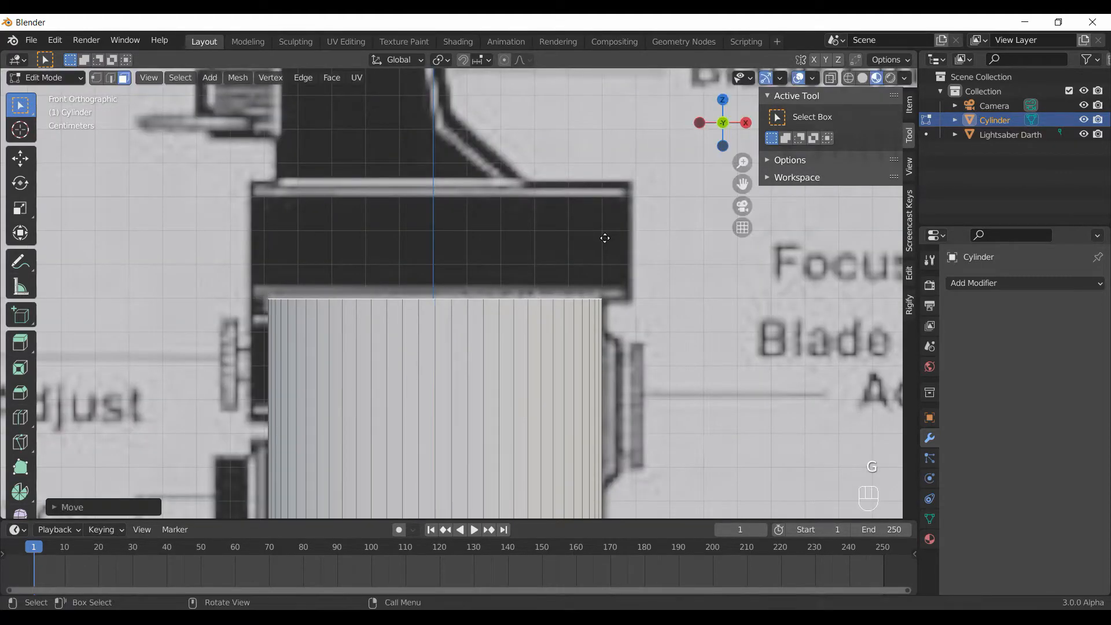
Extrude the top face again up to the upper edge of the black emitter band.
{"action": "key", "text": "e"}
{"action": "left_click", "coordinate": [582, 127]}
{"action": "left_click", "coordinate": [583, 124]}
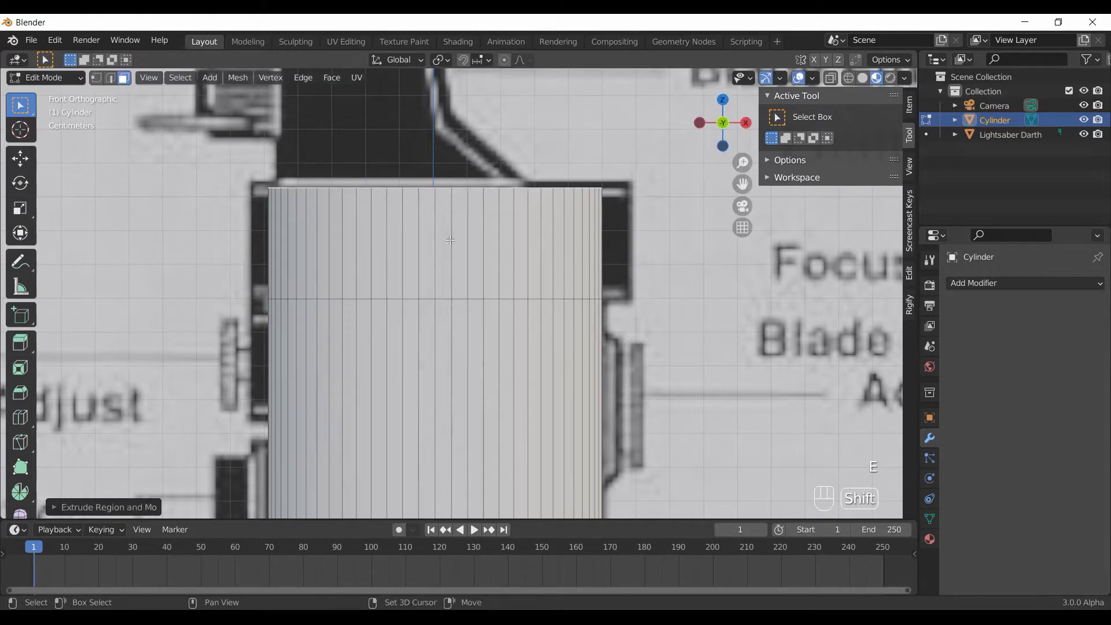
Extrude the emitter band's face loop in place and scale it outward with Z locked to about the reference band's width.
{"action": "left_click", "coordinate": [386, 241], "text": "alt"}
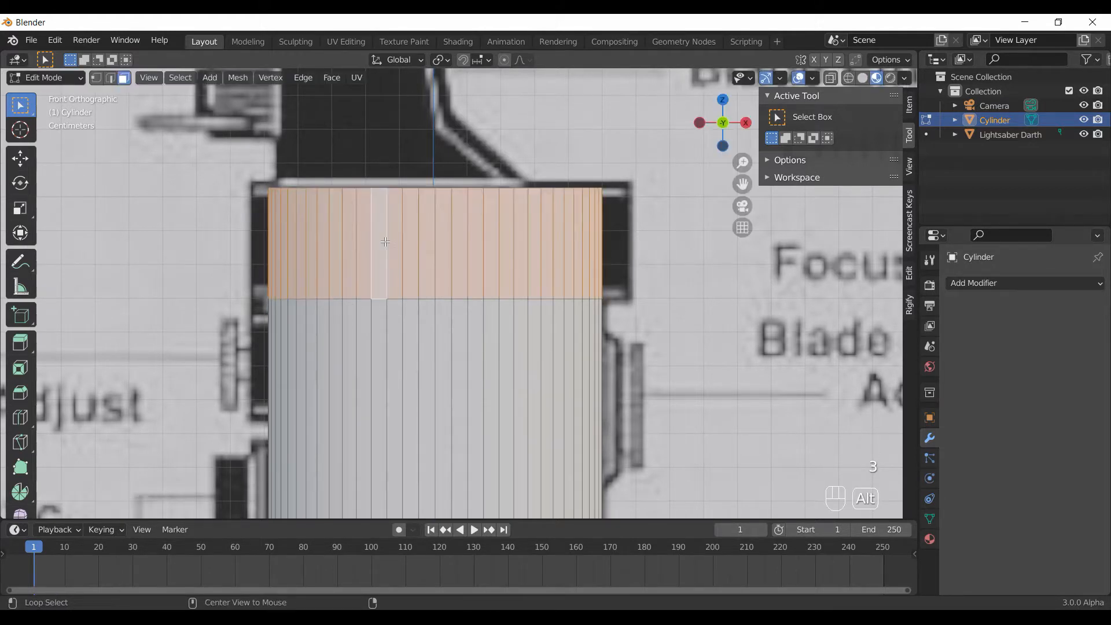
{"action": "key", "text": "e"}
{"action": "left_click", "coordinate": [577, 260]}
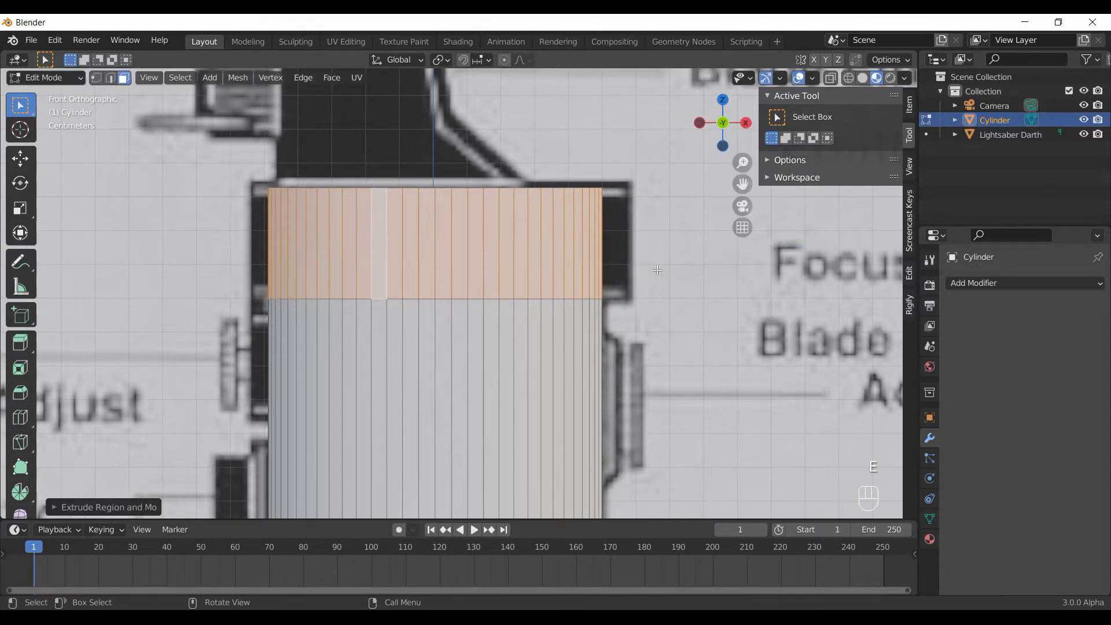
{"action": "key", "text": "s"}
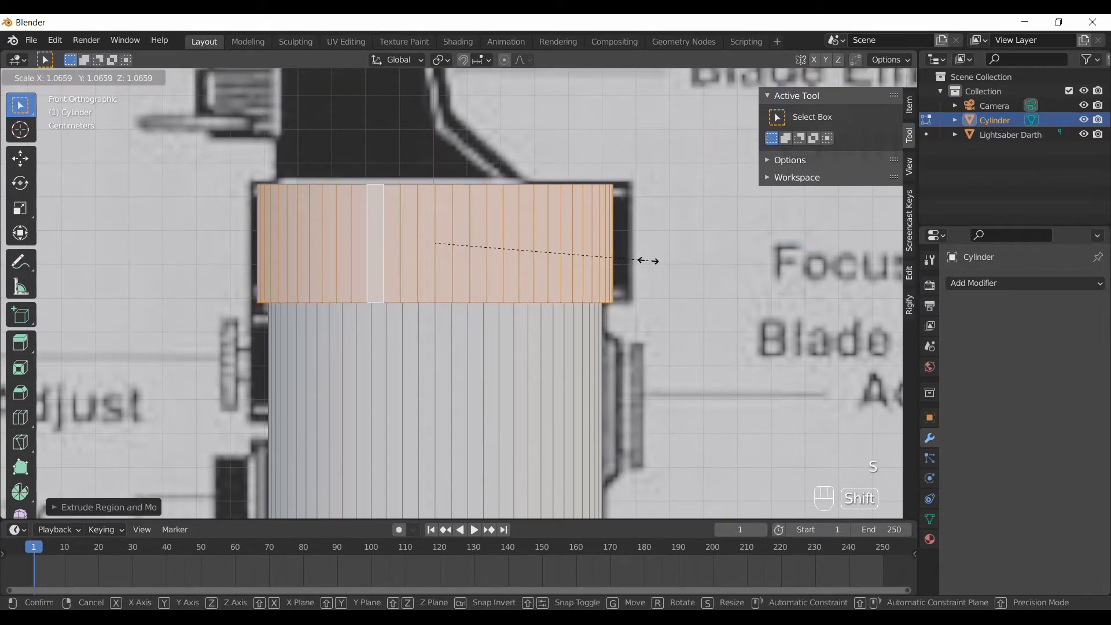
{"action": "key", "text": "shift+z"}
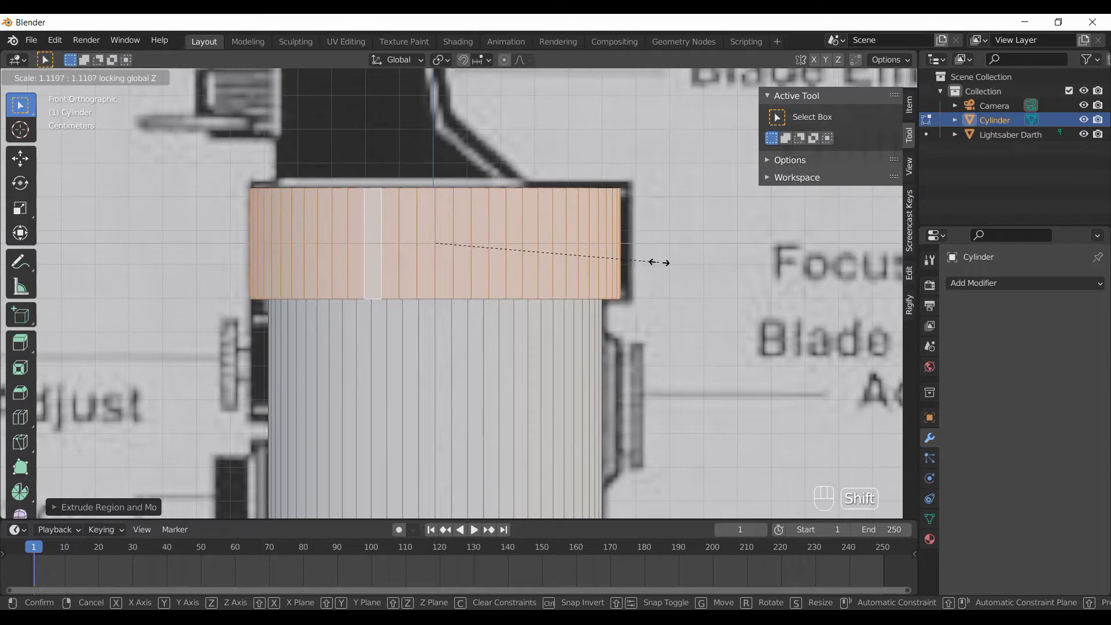
{"action": "left_click", "coordinate": [629, 265]}
{"action": "key", "text": "Tab"}
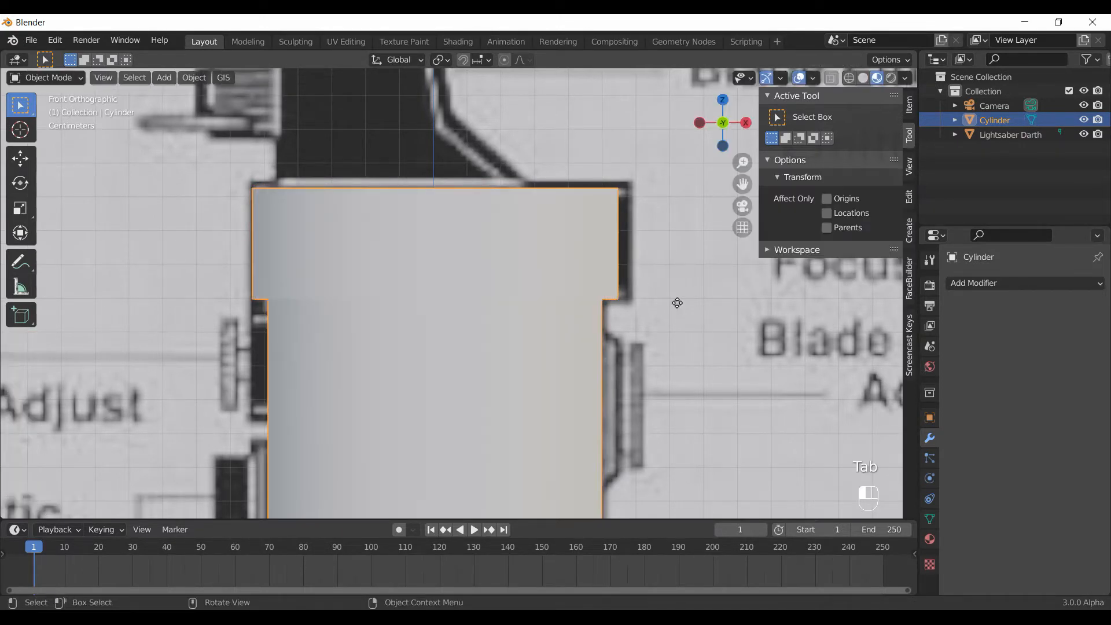
Extrude the middle section's face loop in place and scale it slightly outward with Z locked.
{"action": "left_click", "coordinate": [284, 269], "text": "alt"}
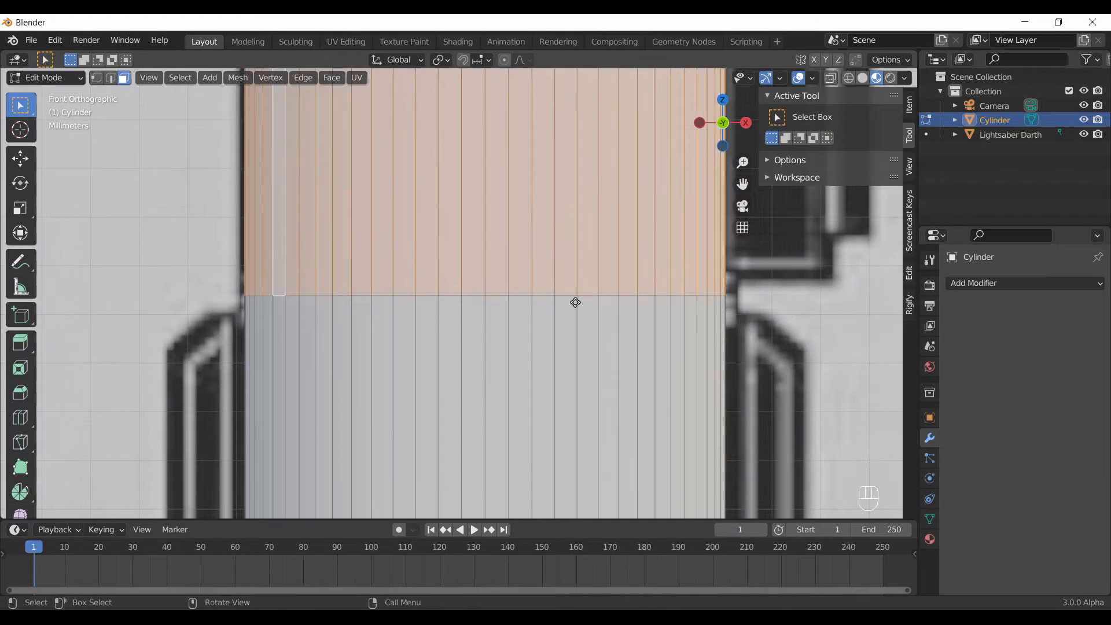
{"action": "key", "text": "e"}
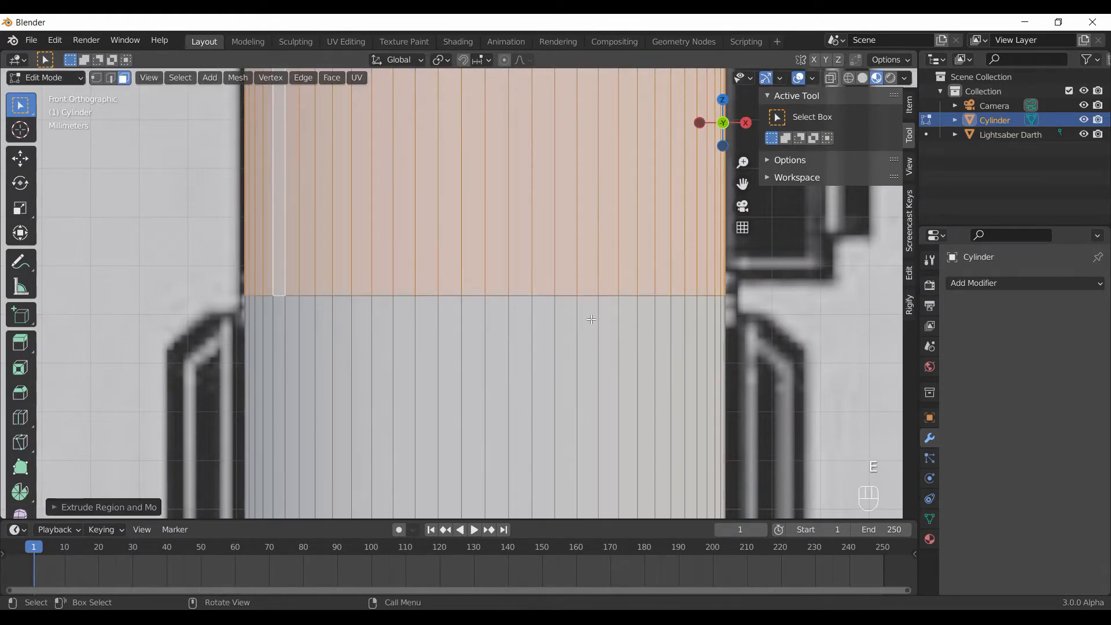
{"action": "key", "text": "s"}
{"action": "key", "text": "shift+z"}
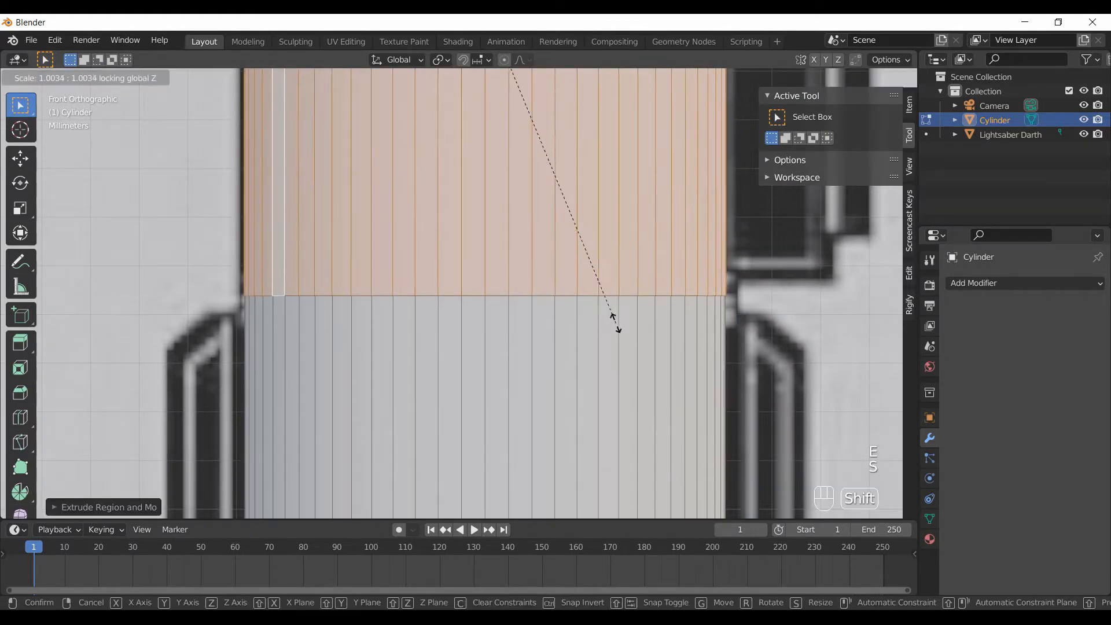
{"action": "left_click", "coordinate": [643, 334]}
Return to Object Mode and save the project as Darth Lightsaber.blend.
{"action": "scroll", "coordinate": [621, 334], "scroll_direction": "down", "scroll_amount": 8}
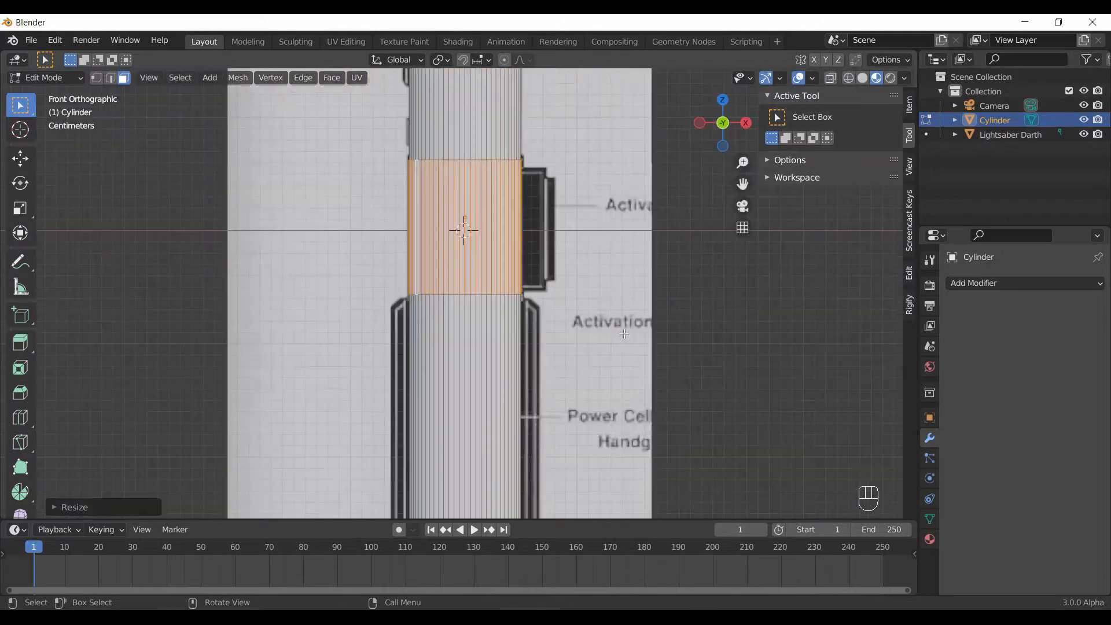
{"action": "scroll", "coordinate": [621, 334], "scroll_direction": "down", "scroll_amount": 1}
{"action": "middle_click_drag", "start_coordinate": [613, 362], "coordinate": [618, 222], "text": "shift"}
{"action": "scroll", "coordinate": [587, 257], "scroll_direction": "up", "scroll_amount": 4}
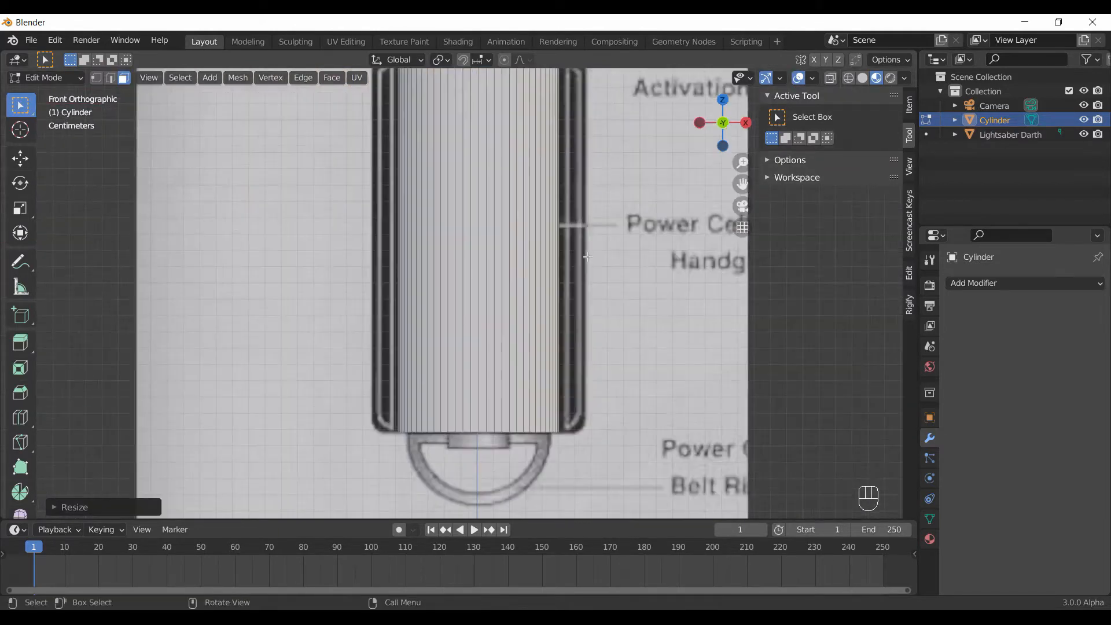
{"action": "key", "text": "Tab"}
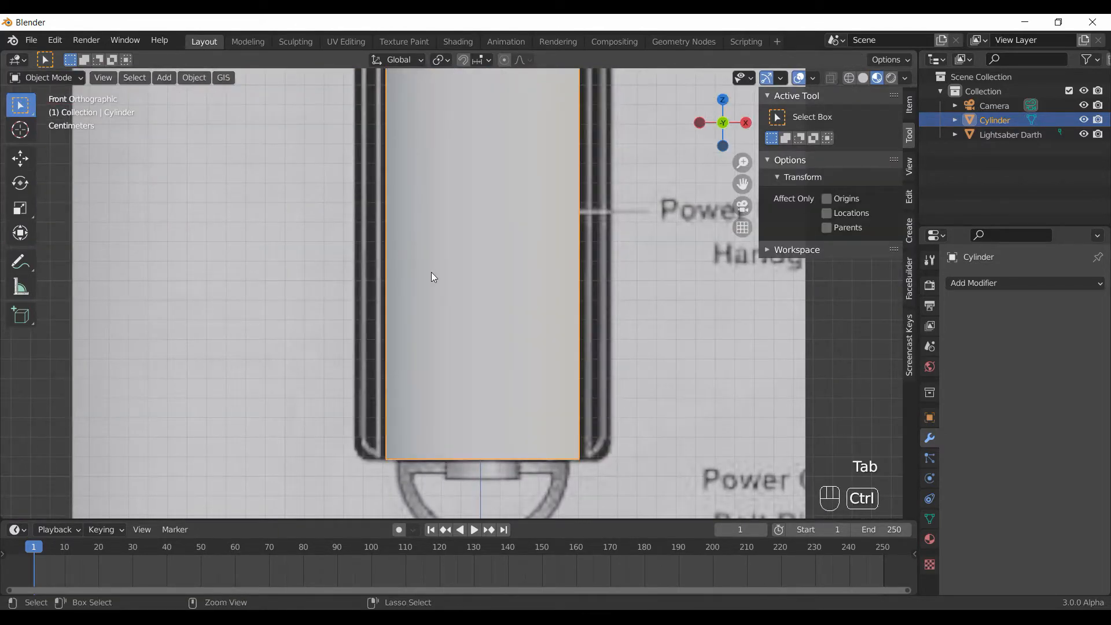
{"action": "key", "text": "ctrl+s"}
{"action": "scroll", "coordinate": [584, 376], "scroll_direction": "down", "scroll_amount": 5}
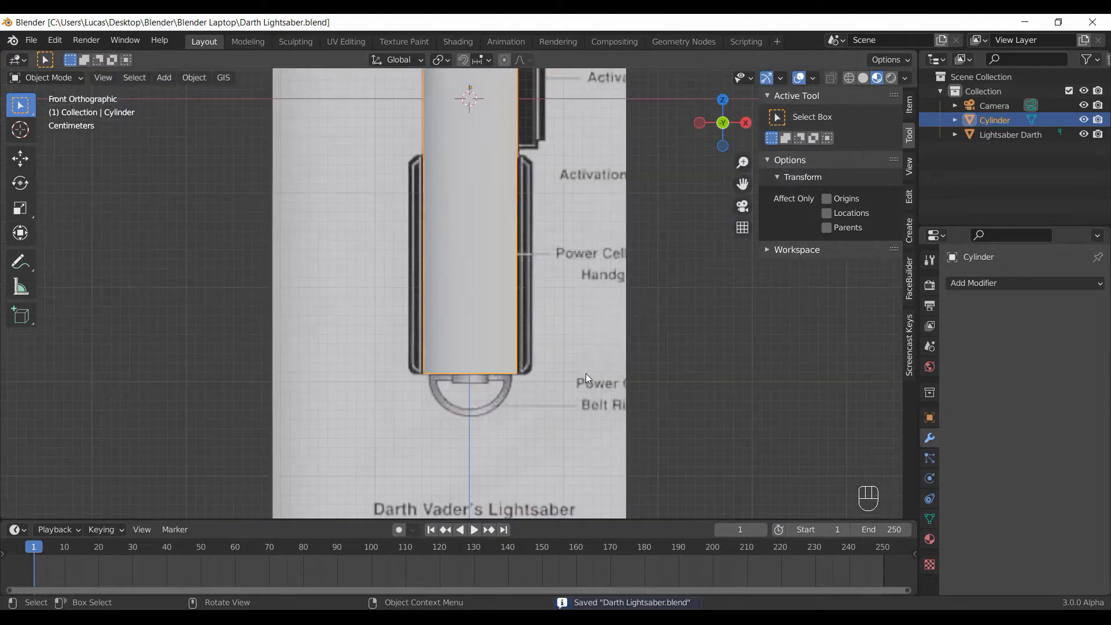
{"action": "key", "text": "ctrl+s"}
Add a mesh cube for the ribs of the lower grip.
{"action": "middle_click_drag", "start_coordinate": [555, 352], "coordinate": [551, 361], "text": "shift"}
{"action": "scroll", "coordinate": [535, 380], "scroll_direction": "up", "scroll_amount": 5}
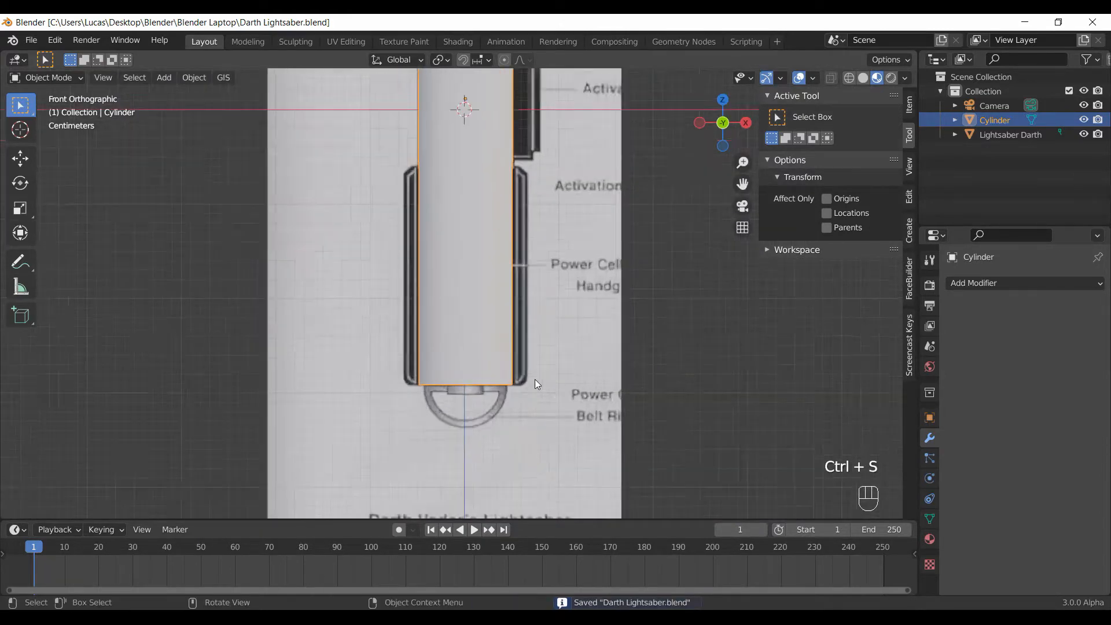
{"action": "middle_click_drag", "start_coordinate": [535, 400], "coordinate": [515, 376], "text": "shift"}
{"action": "key", "text": "shift+a"}
{"action": "mouse_move", "coordinate": [412, 305]}
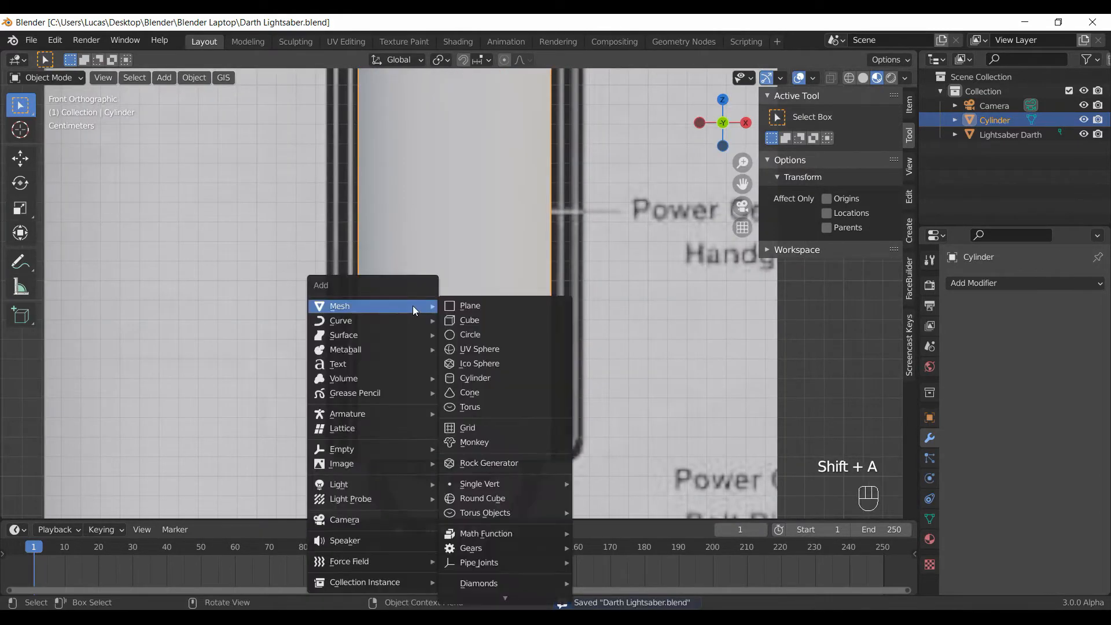
{"action": "left_click", "coordinate": [488, 319]}
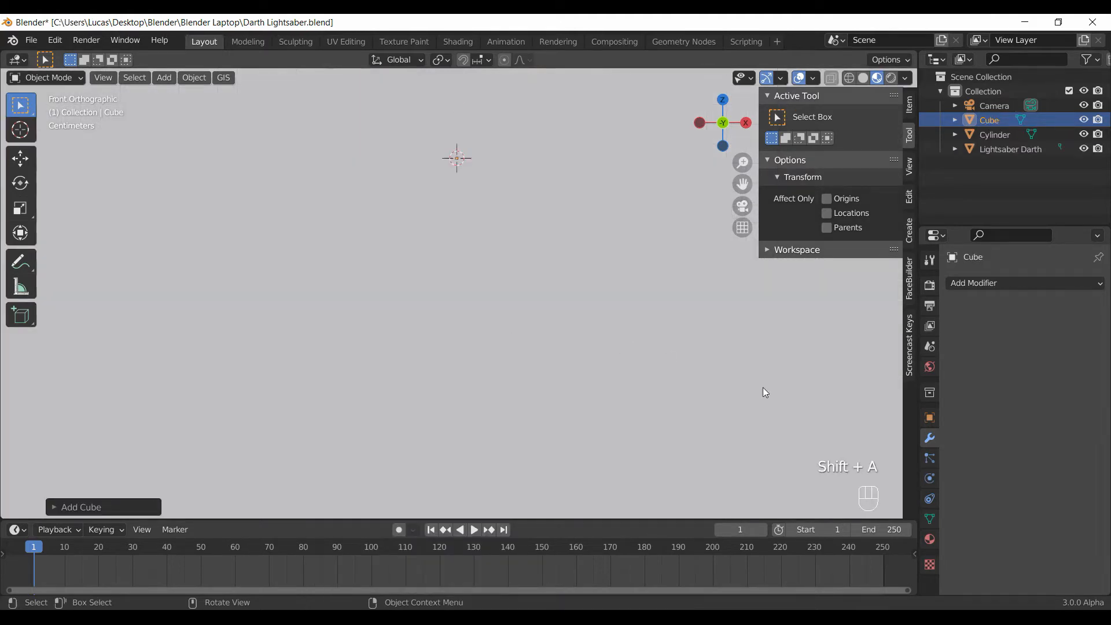
Scale the cube down to about the width of a grip rib and move it down onto the lower grip.
{"action": "scroll", "coordinate": [815, 403], "scroll_direction": "down", "scroll_amount": 3}
{"action": "key", "text": "s"}
{"action": "left_click", "coordinate": [452, 193]}
{"action": "key", "text": "s"}
{"action": "left_click", "coordinate": [492, 309]}
{"action": "scroll", "coordinate": [506, 310], "scroll_direction": "up", "scroll_amount": 8}
{"action": "key", "text": "s"}
{"action": "left_click", "coordinate": [498, 232]}
{"action": "key", "text": "s"}
{"action": "key", "text": "g"}
{"action": "left_click", "coordinate": [525, 480]}
{"action": "key", "text": "s"}
{"action": "left_click", "coordinate": [498, 243]}
Stretch the cube along Z into a tall strip and adjust its height on the grip.
{"action": "scroll", "coordinate": [496, 239], "scroll_direction": "up", "scroll_amount": 3}
{"action": "key", "text": "s"}
{"action": "key", "text": "z"}
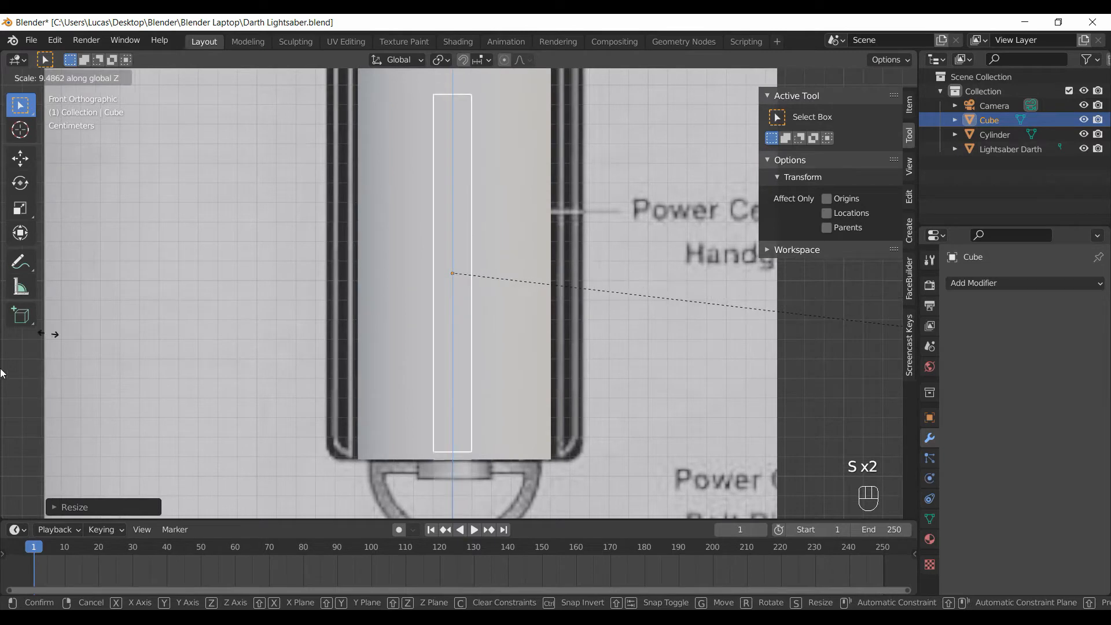
{"action": "left_click", "coordinate": [476, 362]}
{"action": "scroll", "coordinate": [476, 363], "scroll_direction": "down", "scroll_amount": 3}
{"action": "middle_click_drag", "start_coordinate": [519, 321], "coordinate": [520, 373], "text": "shift"}
{"action": "key", "text": "g"}
{"action": "key", "text": "z"}
{"action": "left_click", "coordinate": [513, 348]}
Lengthen the strip along Z to cover the whole grip and align its ends with the reference.
{"action": "key", "text": "s"}
{"action": "key", "text": "z"}
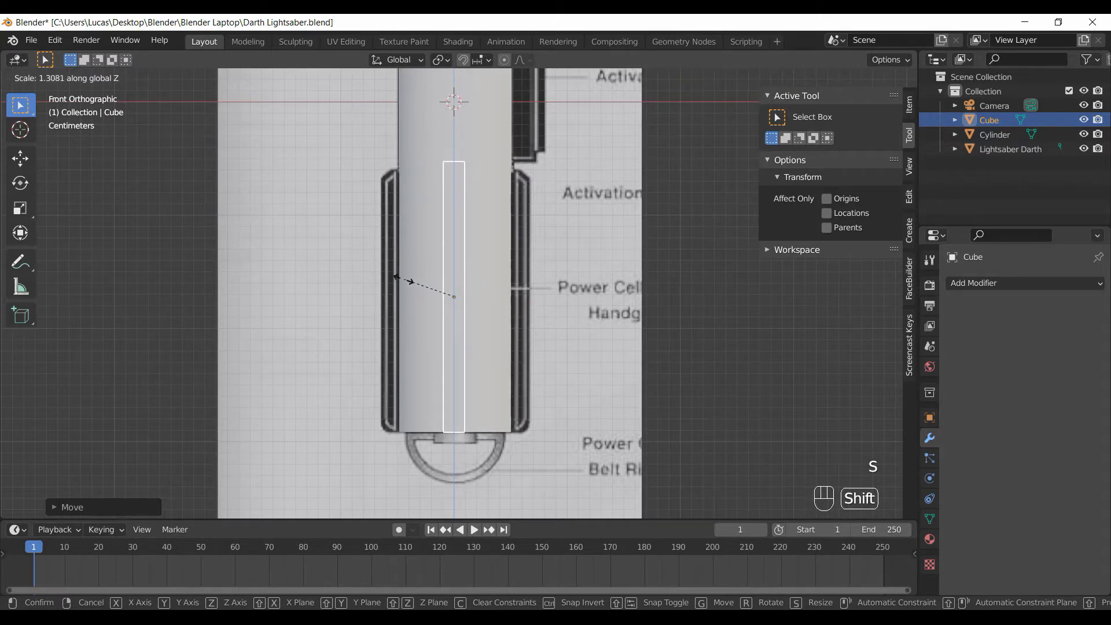
{"action": "left_click", "coordinate": [384, 283]}
{"action": "key", "text": "g"}
{"action": "key", "text": "z"}
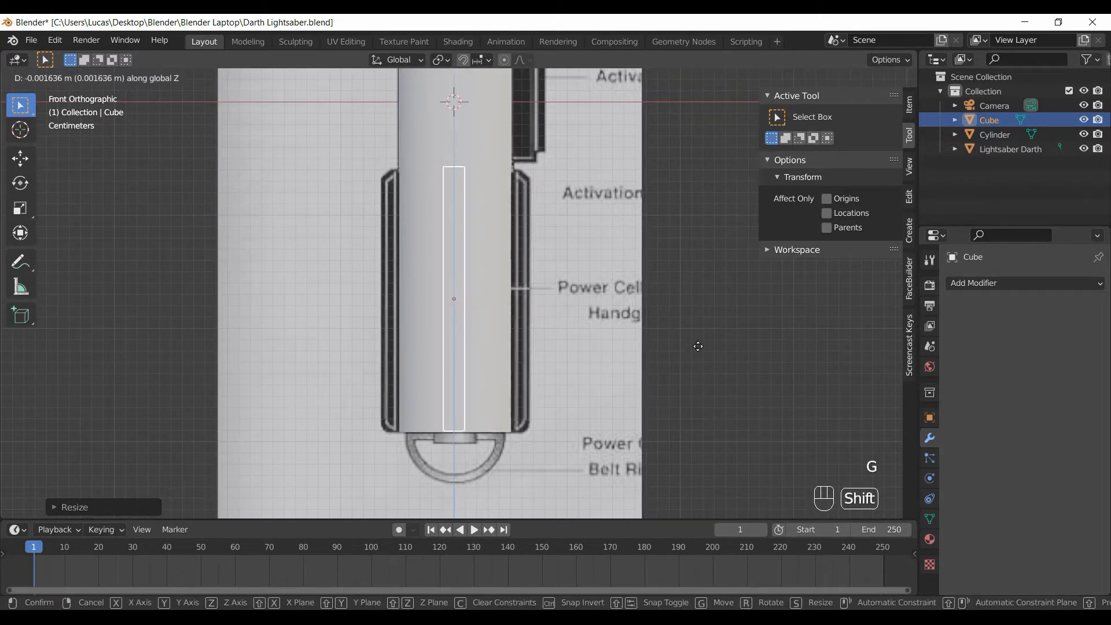
{"action": "left_click", "coordinate": [698, 346]}
Move the strip along Y onto the front surface of the hilt cylinder.
{"action": "middle_click_drag", "start_coordinate": [525, 357], "coordinate": [522, 216], "text": "shift"}
{"action": "key", "text": "g"}
{"action": "key", "text": "x"}
{"action": "key", "text": "y"}
{"action": "left_click", "coordinate": [450, 232]}
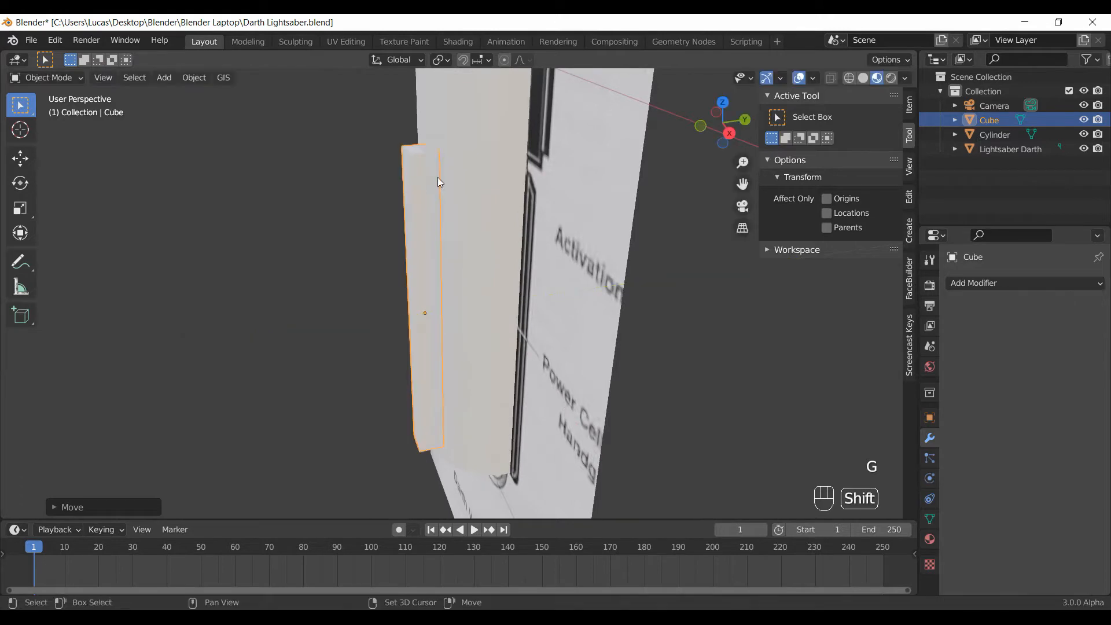
Scale the strip along X to make it narrower on the front of the hilt.
{"action": "middle_click_drag", "start_coordinate": [466, 217], "coordinate": [707, 263], "text": "shift"}
{"action": "scroll", "coordinate": [473, 246], "scroll_direction": "up", "scroll_amount": 2}
{"action": "key", "text": "Tab"}
{"action": "key", "text": "Tab"}
{"action": "key", "text": "s"}
{"action": "key", "text": "z"}
{"action": "key", "text": "x"}
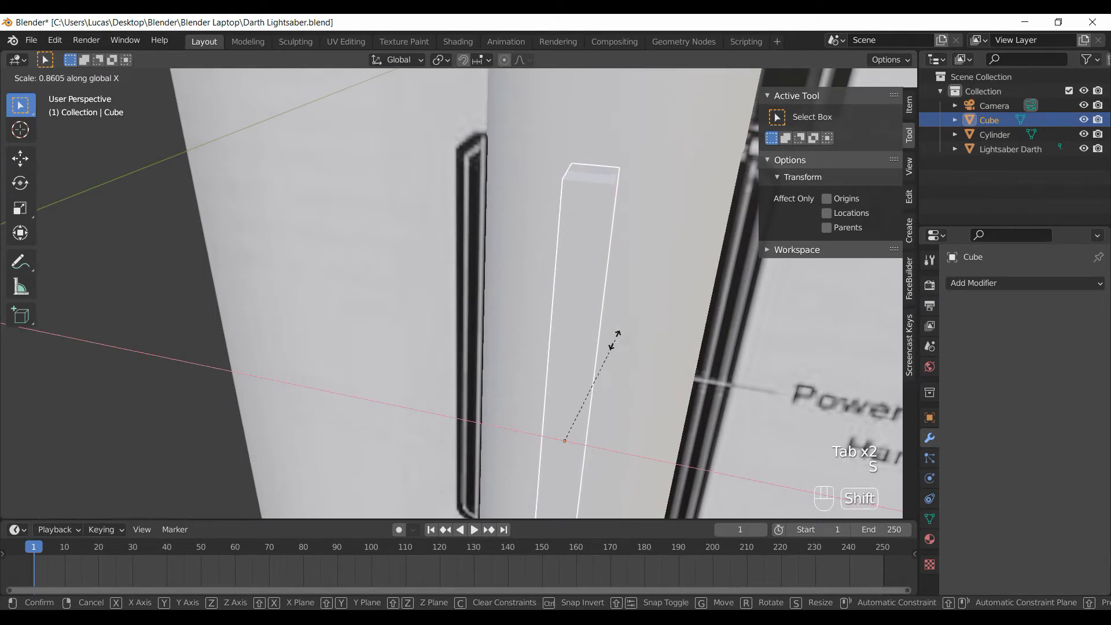
{"action": "left_click", "coordinate": [599, 347], "text": "shift"}
{"action": "middle_click_drag", "start_coordinate": [621, 328], "coordinate": [523, 341]}
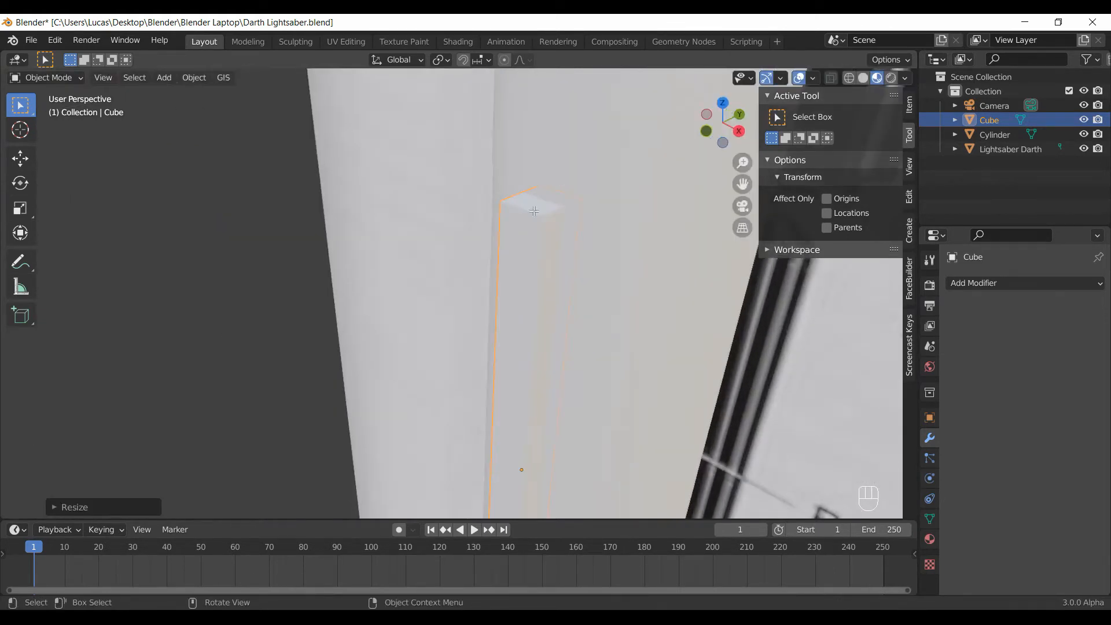
Narrow the strip along X once more so its cross-section is closer to square.
{"action": "key", "text": "Tab"}
{"action": "middle_click_drag", "start_coordinate": [568, 219], "coordinate": [559, 220]}
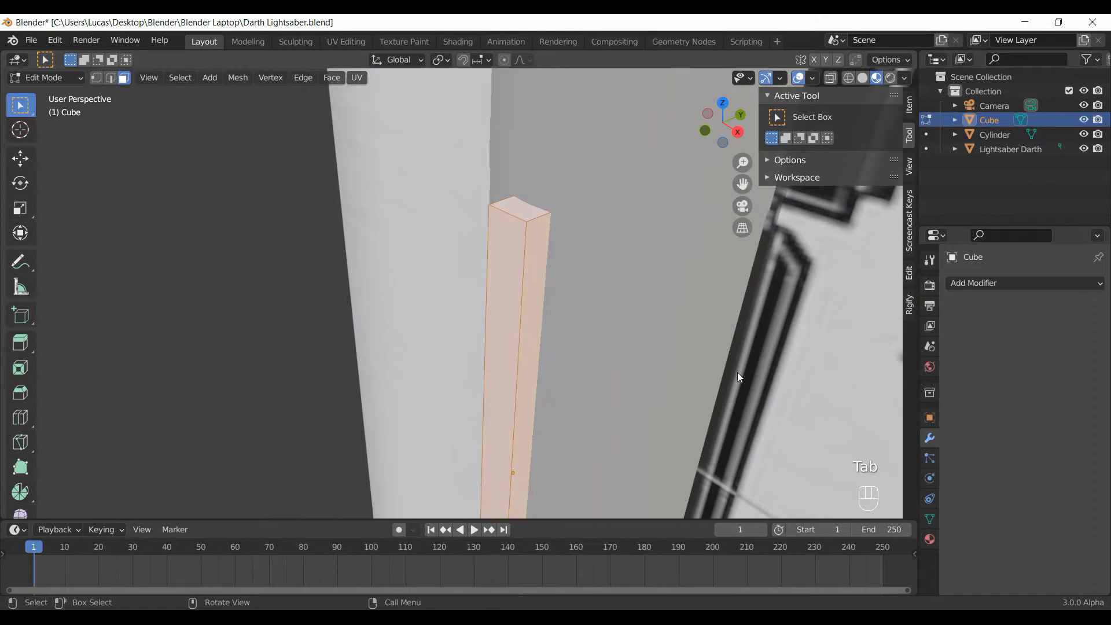
{"action": "key", "text": "Tab"}
{"action": "key", "text": "s"}
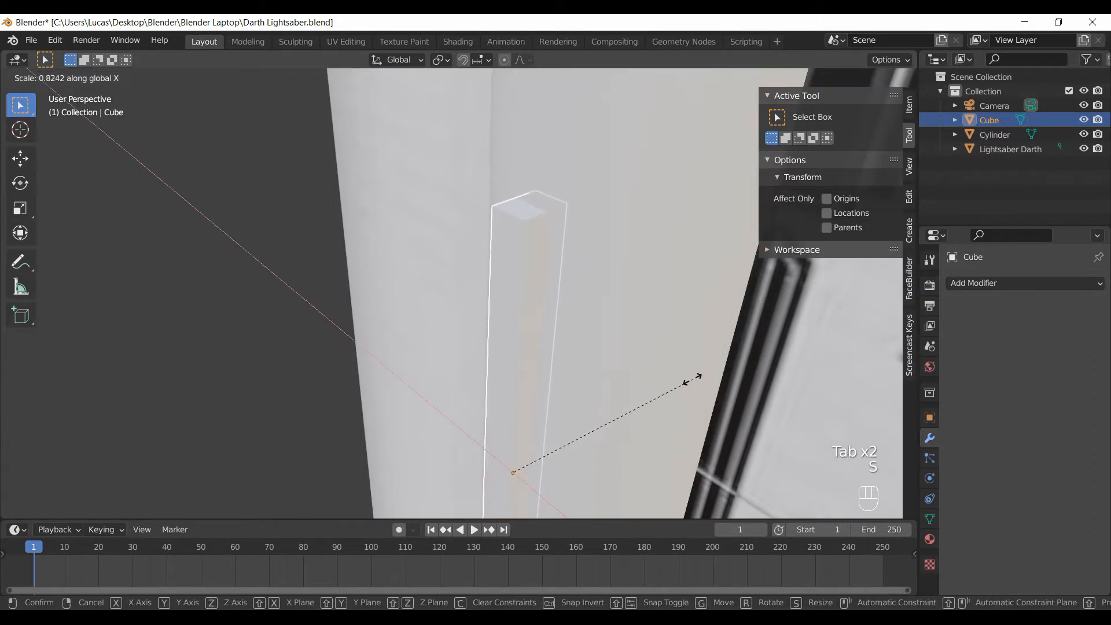
{"action": "left_click", "coordinate": [582, 332]}
Save the file and apply the strip's scale.
{"action": "key", "text": "ctrl+s"}
{"action": "key", "text": "ctrl+a"}
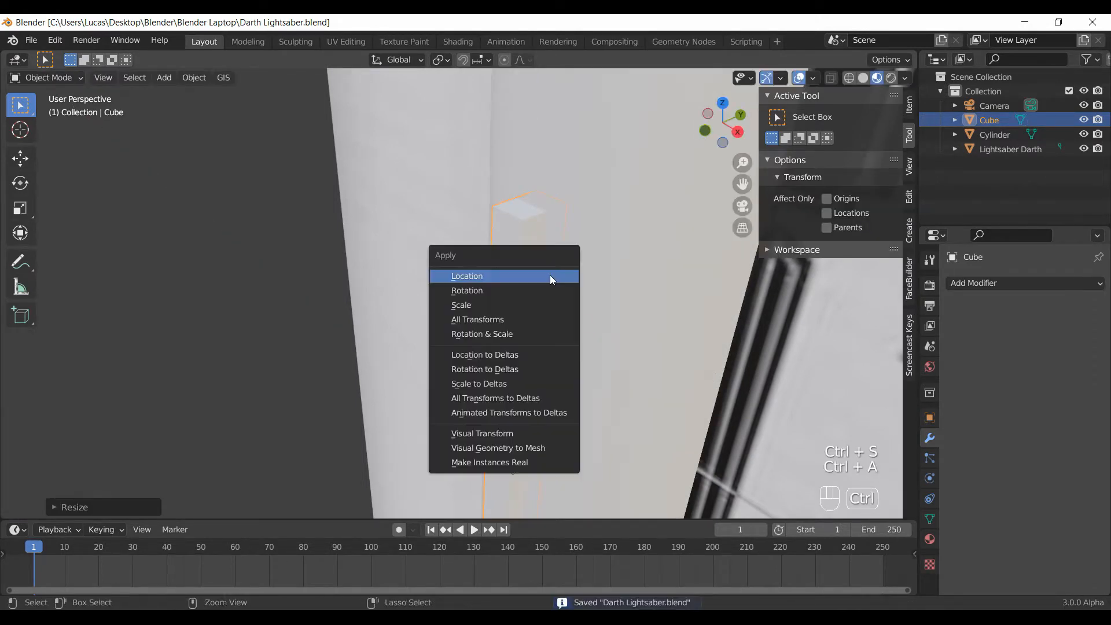
{"action": "left_click", "coordinate": [541, 304]}
{"action": "middle_click_drag", "start_coordinate": [553, 308], "coordinate": [486, 292]}
Add a lengthwise loop cut to the strip's mesh.
{"action": "key", "text": "Tab"}
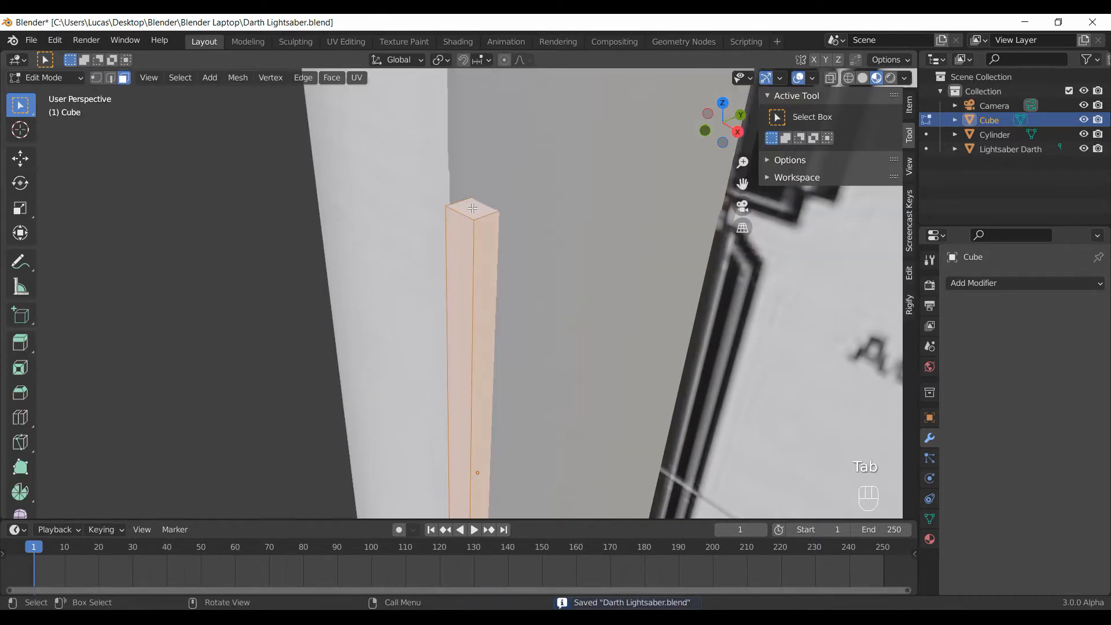
{"action": "key", "text": "ctrl+r"}
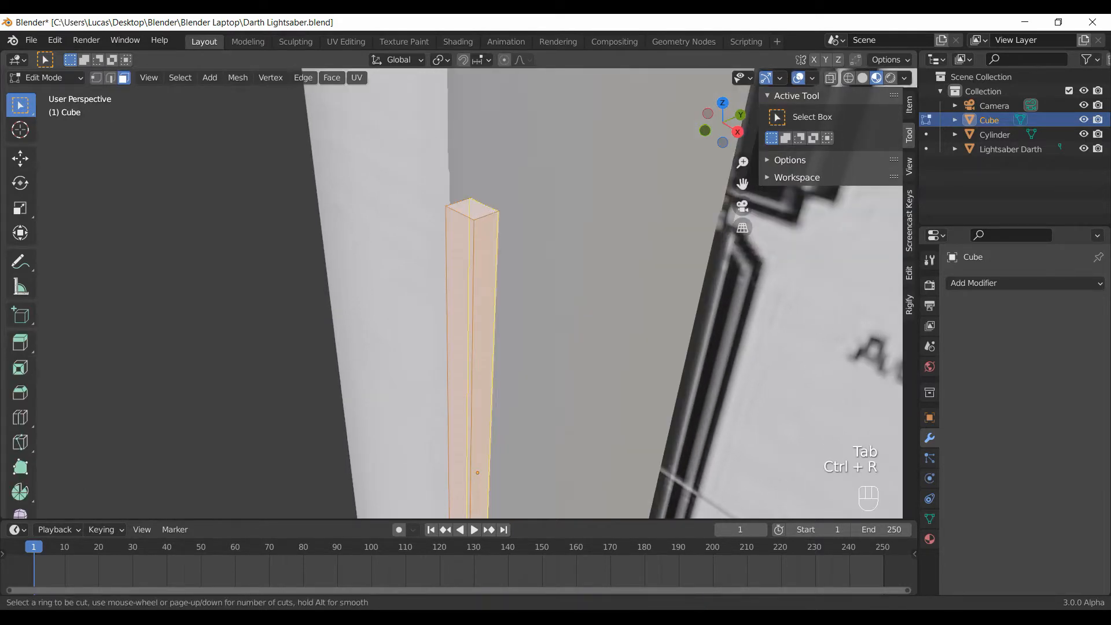
{"action": "left_click", "coordinate": [491, 214]}
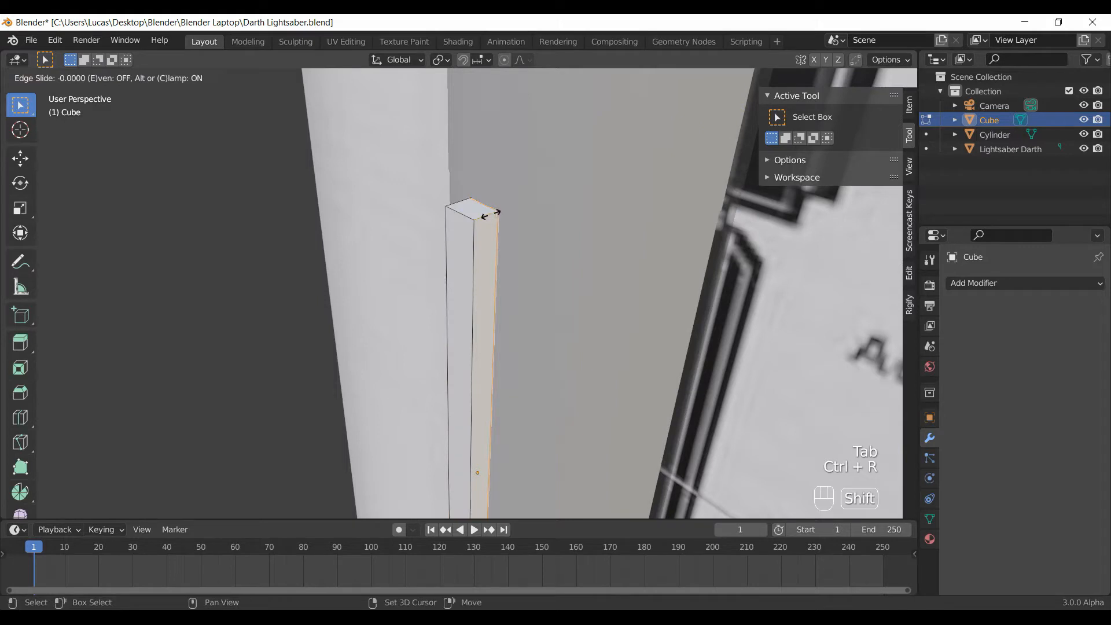
{"action": "left_click", "coordinate": [452, 232]}
{"action": "middle_click_drag", "start_coordinate": [492, 342], "coordinate": [544, 229]}
{"action": "middle_click_drag", "start_coordinate": [621, 165], "coordinate": [648, 347]}
{"action": "key", "text": "s"}
{"action": "key", "text": "z"}
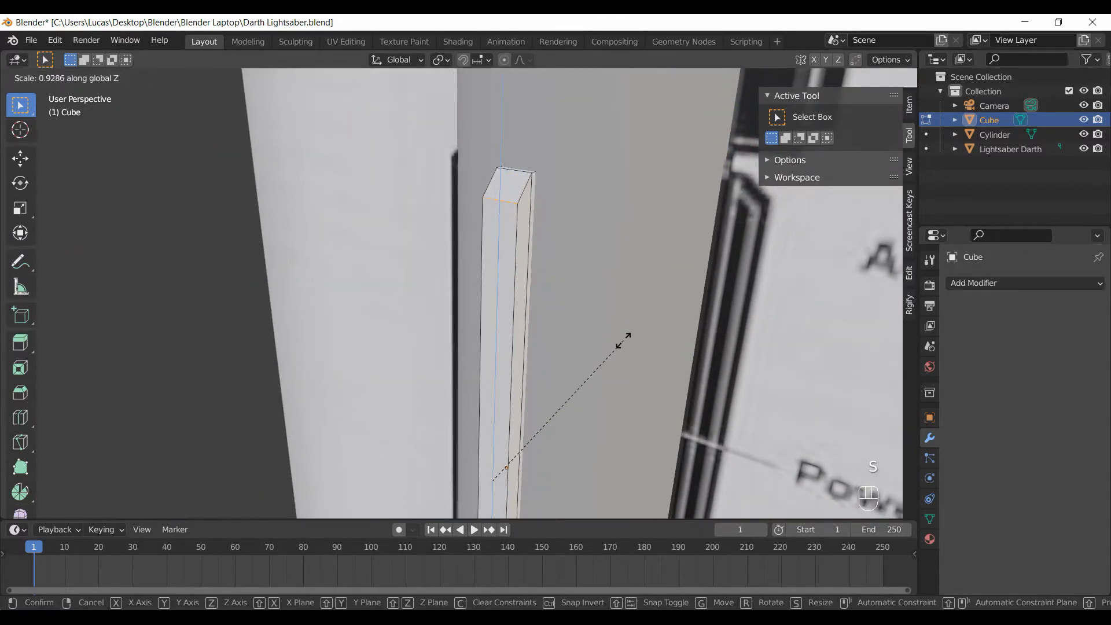
{"action": "key", "text": "Escape"}
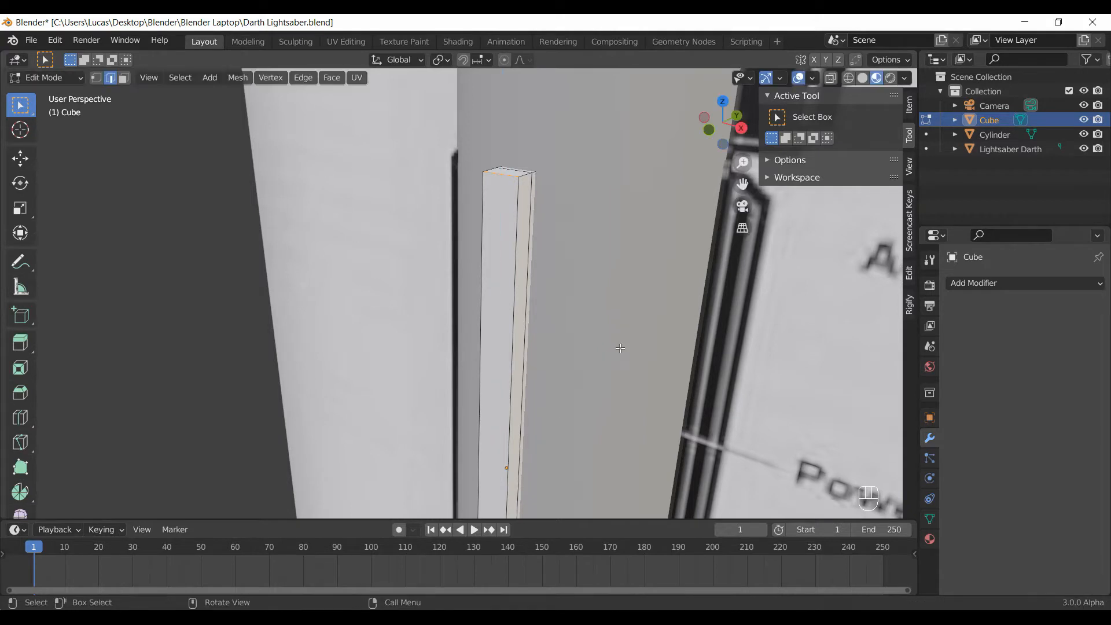
In the front view, scale the strip's selected outer end edges along Z to about 0.84 to slant its ends.
{"action": "key", "text": "KP_1"}
{"action": "key", "text": "s"}
{"action": "key", "text": "z"}
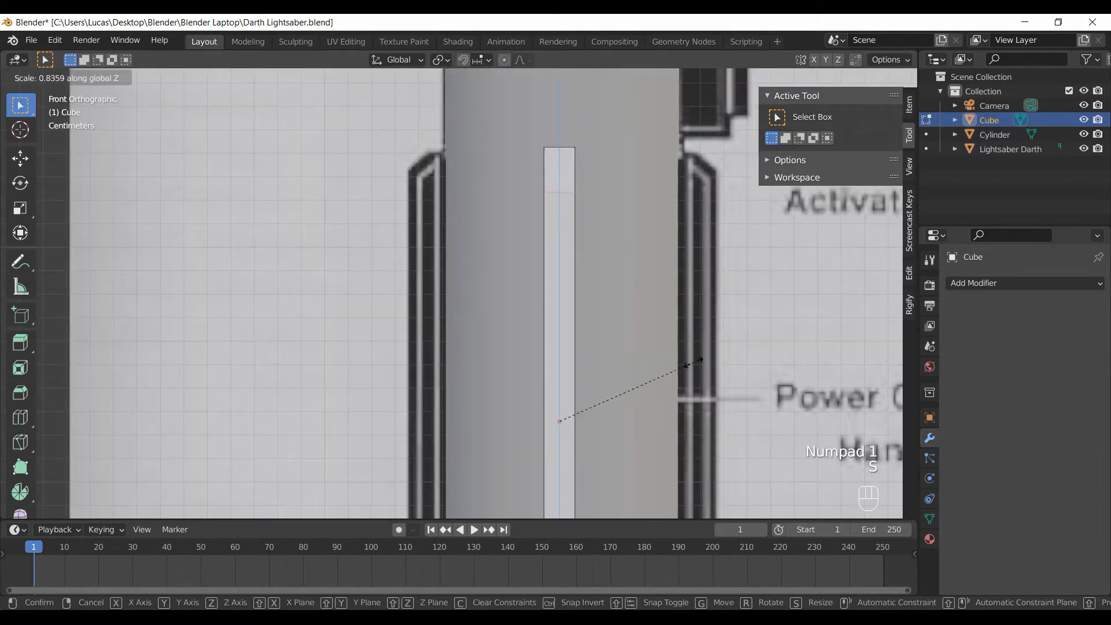
{"action": "left_click", "coordinate": [693, 362]}
{"action": "scroll", "coordinate": [712, 356], "scroll_direction": "down", "scroll_amount": 4}
{"action": "key", "text": "Tab"}
Nudge the strip slightly along X on the hilt's surface.
{"action": "middle_click_drag", "start_coordinate": [723, 351], "coordinate": [631, 316]}
{"action": "scroll", "coordinate": [650, 407], "scroll_direction": "up", "scroll_amount": 3}
{"action": "key", "text": "g"}
{"action": "middle_click", "coordinate": [598, 354]}
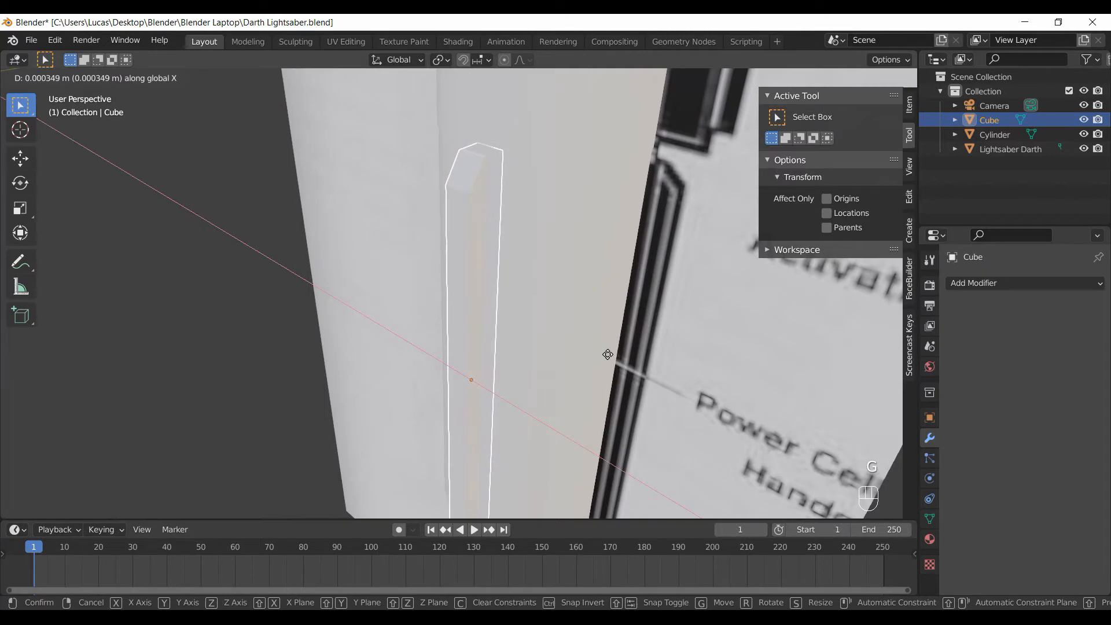
{"action": "left_click", "coordinate": [608, 355]}
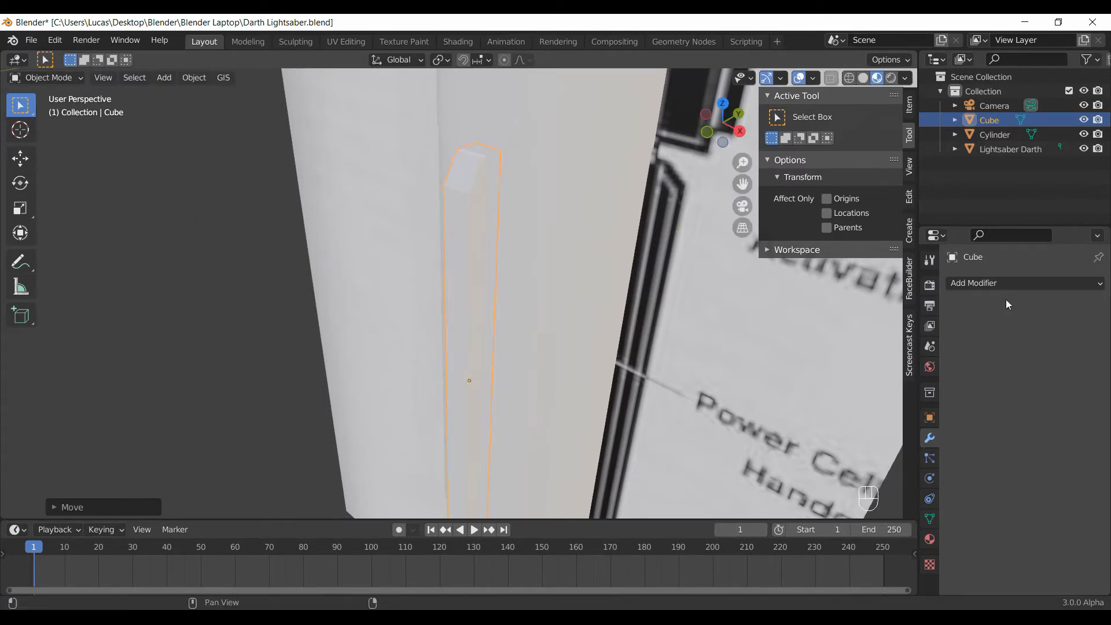
Add a Bevel modifier to the strip with an amount of 0.11 m and 15 segments.
{"action": "left_click", "coordinate": [1000, 286]}
{"action": "left_click", "coordinate": [828, 338]}
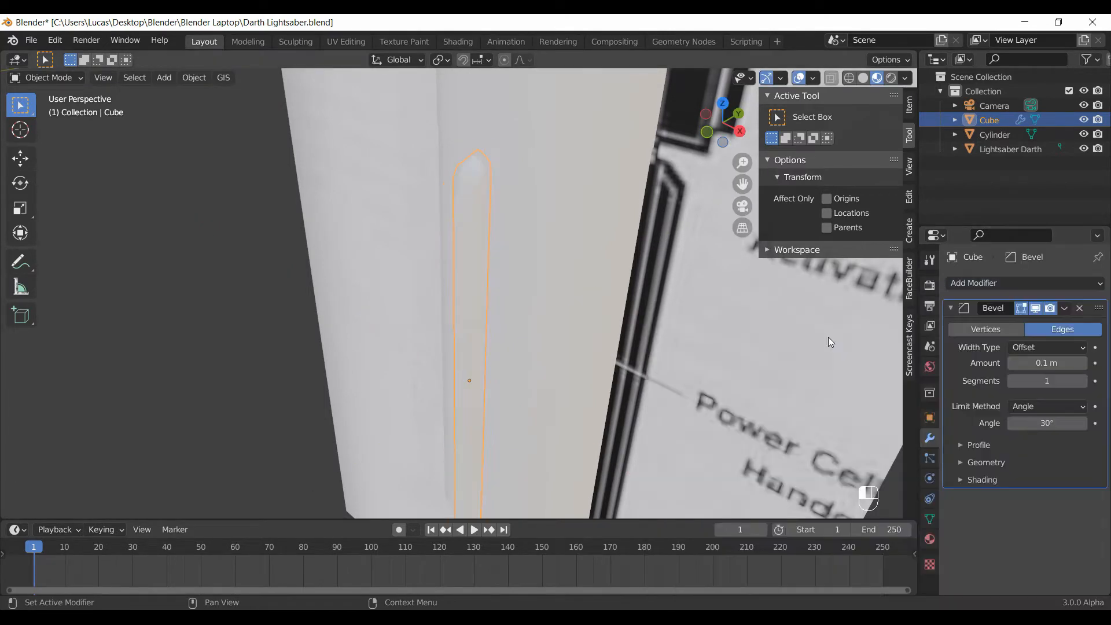
{"action": "left_click_drag", "start_coordinate": [1085, 384], "coordinate": [1086, 383]}
{"action": "left_click", "coordinate": [1084, 381]}
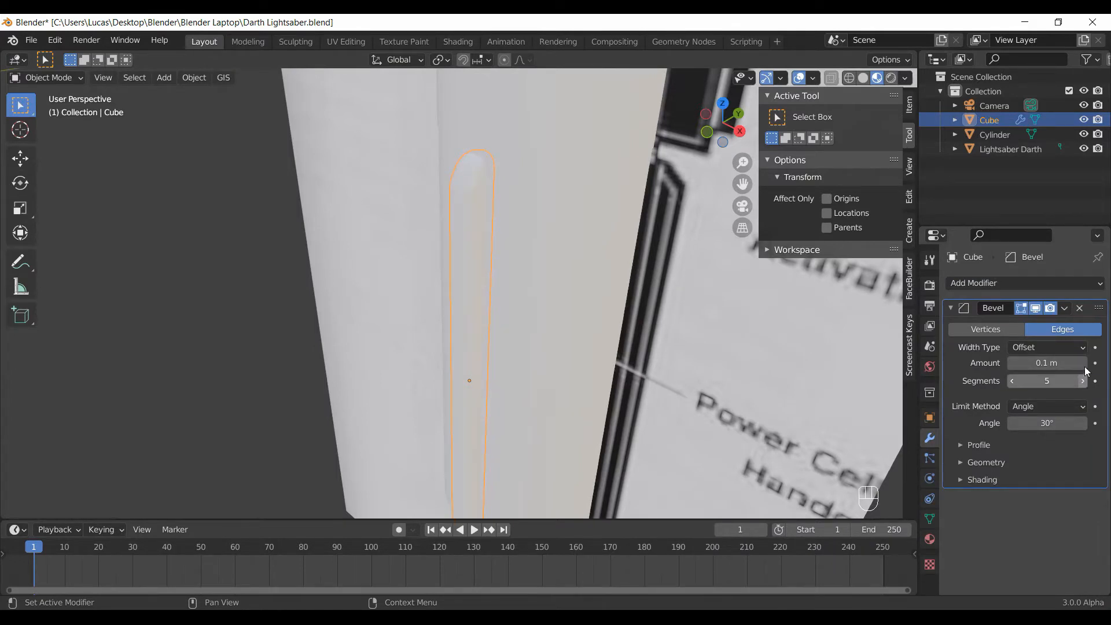
{"action": "middle_click_drag", "start_coordinate": [464, 355], "coordinate": [645, 294]}
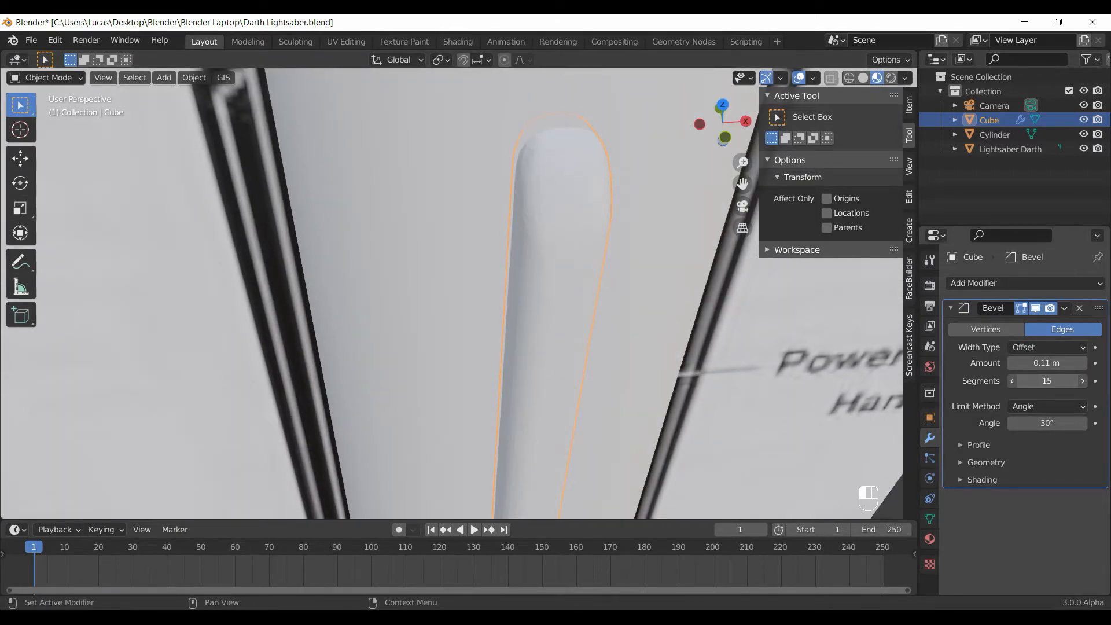
Change the bevel's width type to Width and set its segments to 10.
{"action": "left_click", "coordinate": [1041, 350]}
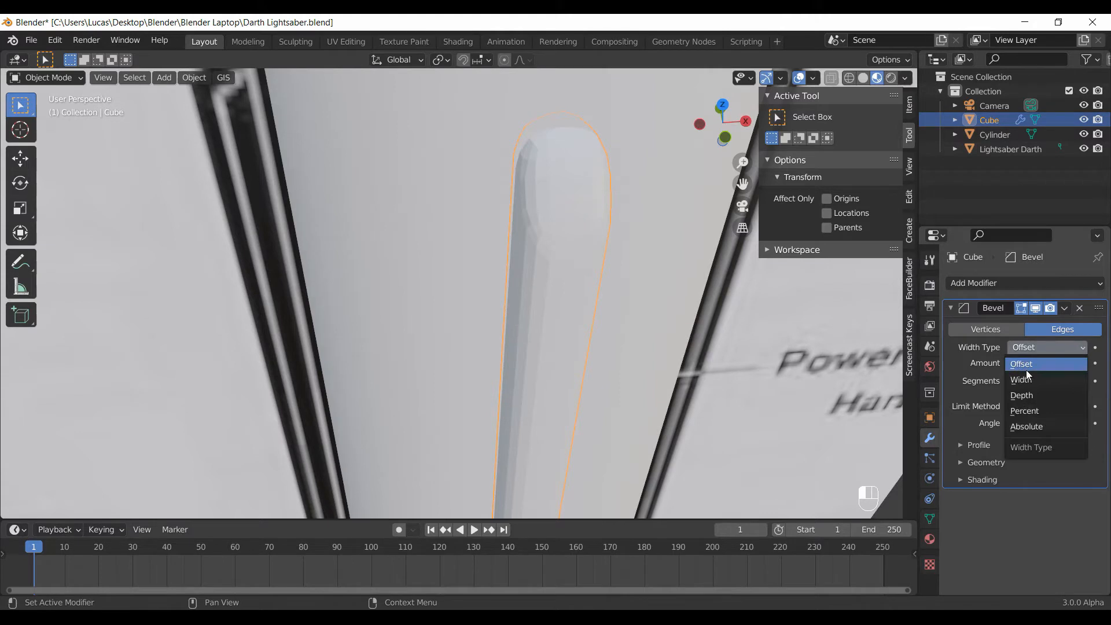
{"action": "left_click", "coordinate": [1026, 378]}
{"action": "left_click", "coordinate": [1082, 382]}
{"action": "left_click", "coordinate": [1082, 381]}
{"action": "left_click", "coordinate": [1082, 382]}
{"action": "left_click", "coordinate": [1083, 381]}
{"action": "left_click", "coordinate": [1082, 381]}
{"action": "left_click", "coordinate": [1082, 382]}
Shade the strip smooth and enable Auto Smooth for its normals.
{"action": "right_click", "coordinate": [543, 255]}
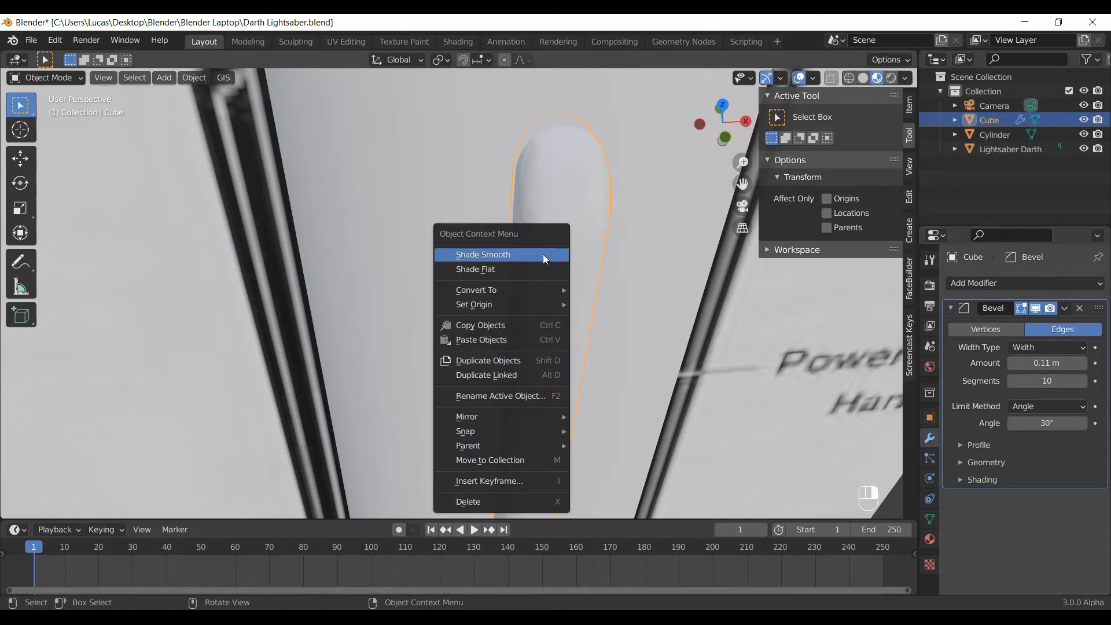
{"action": "left_click", "coordinate": [930, 518]}
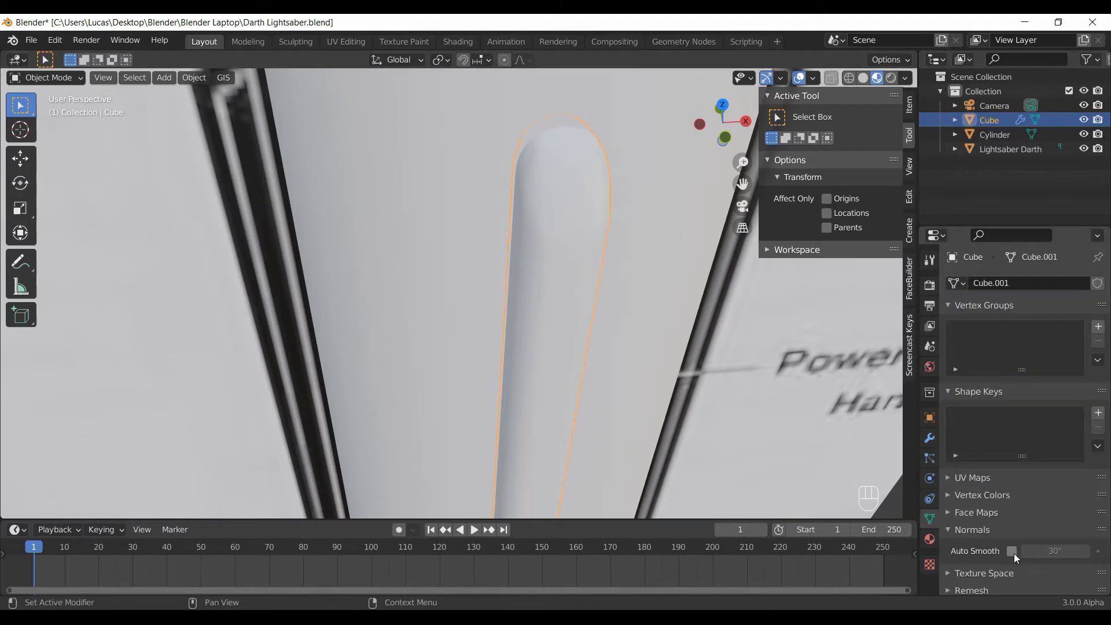
{"action": "left_click", "coordinate": [1012, 551]}
{"action": "left_click", "coordinate": [929, 438]}
Add two lengthwise loop cuts to the strip, one close to each of its side edges.
{"action": "middle_click_drag", "start_coordinate": [793, 431], "coordinate": [526, 320]}
{"action": "key", "text": "Tab"}
{"action": "middle_click_drag", "start_coordinate": [448, 230], "coordinate": [491, 282], "text": "shift"}
{"action": "key", "text": "ctrl+r"}
{"action": "left_click", "coordinate": [454, 214]}
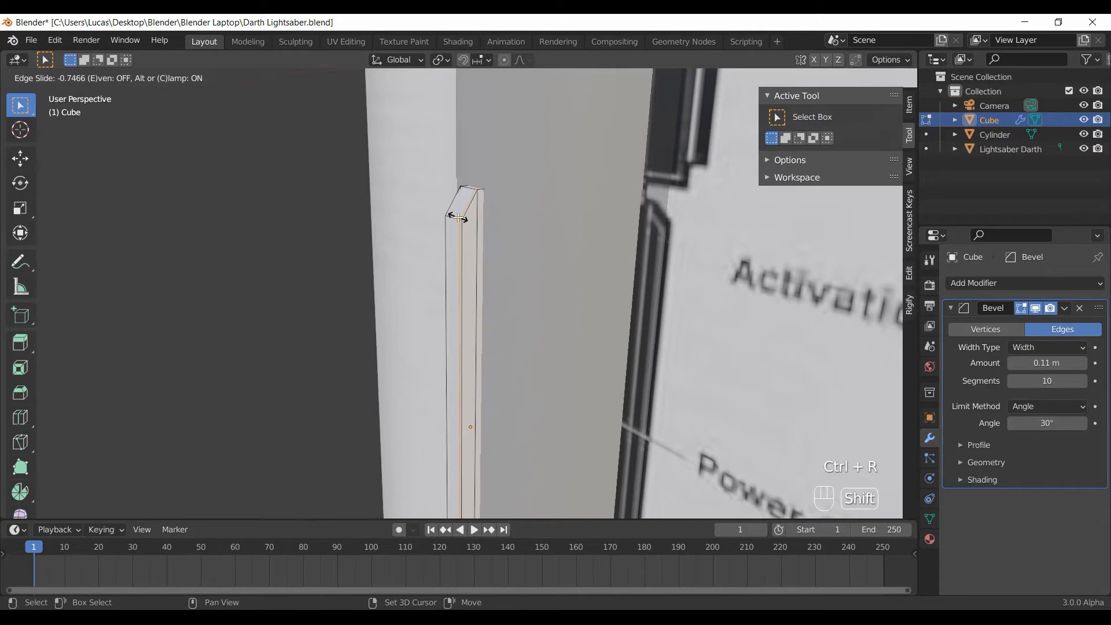
{"action": "left_click", "coordinate": [458, 216]}
{"action": "key", "text": "ctrl+r"}
{"action": "left_click", "coordinate": [452, 213]}
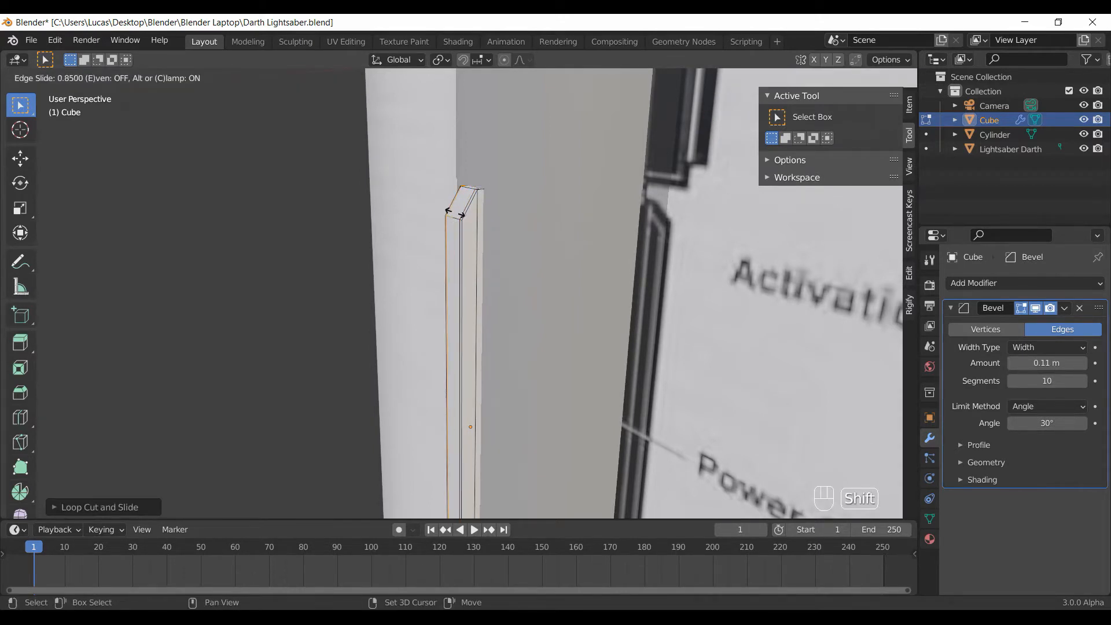
{"action": "left_click", "coordinate": [463, 213]}
{"action": "middle_click_drag", "start_coordinate": [463, 213], "coordinate": [512, 233]}
Add two more loop cuts close to the strip's front and back edges, and return to Object Mode.
{"action": "key", "text": "ctrl+r"}
{"action": "left_click", "coordinate": [520, 237]}
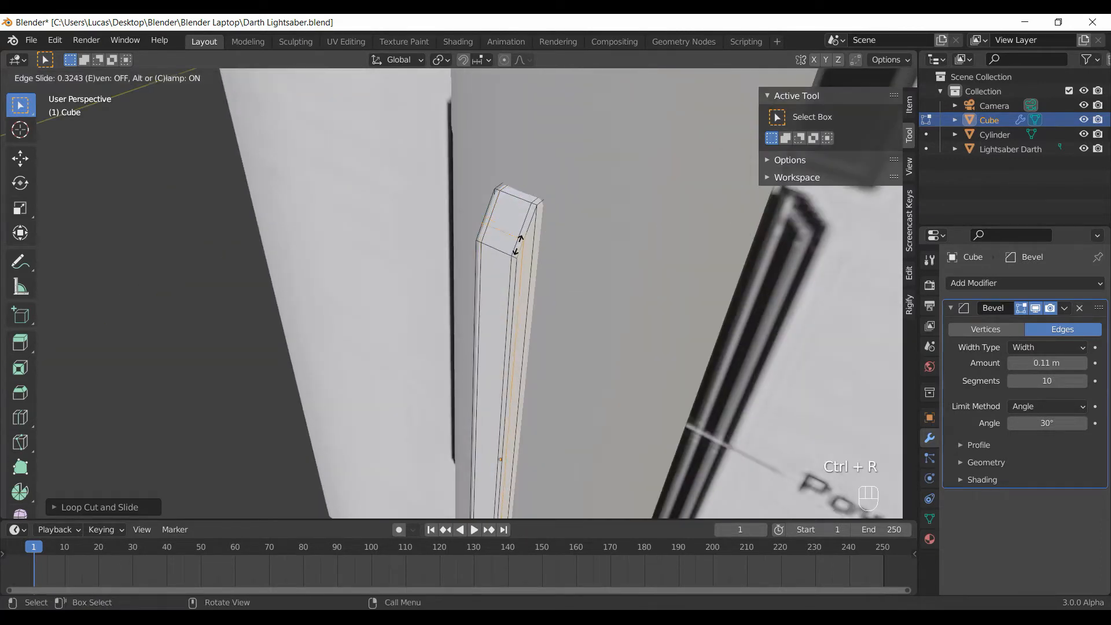
{"action": "left_click", "coordinate": [512, 251]}
{"action": "key", "text": "ctrl+r"}
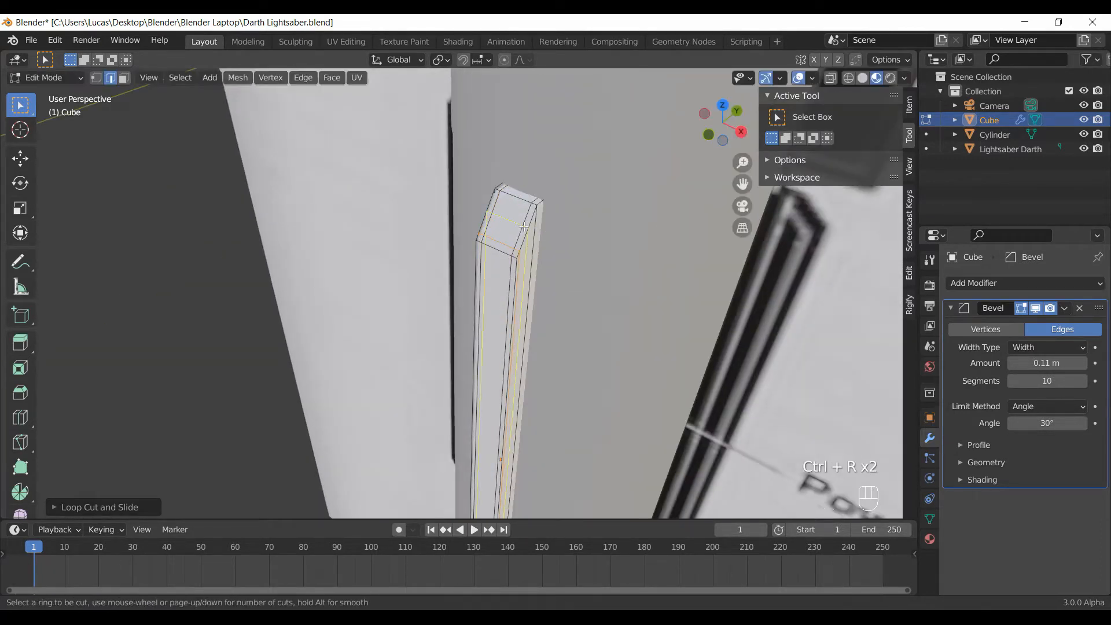
{"action": "left_click", "coordinate": [524, 227]}
{"action": "left_click", "coordinate": [537, 205]}
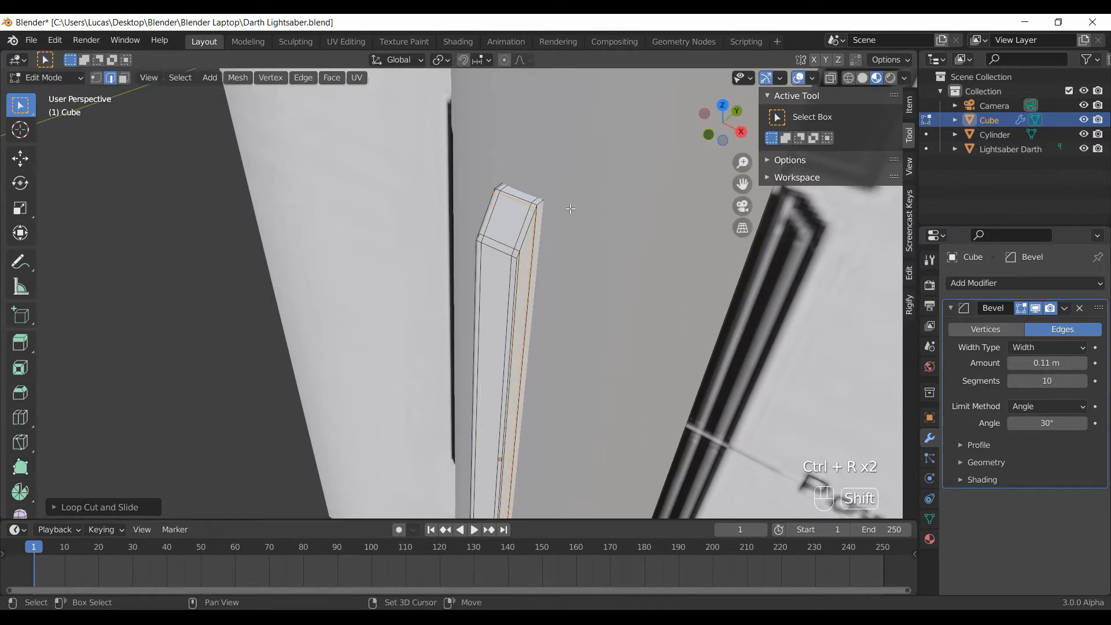
{"action": "key", "text": "Tab"}
Switch the viewport to solid shading with MatCap lighting, and enable Backface Culling and Cavity.
{"action": "mouse_move", "coordinate": [561, 306]}
{"action": "middle_mouse_down"}
{"action": "mouse_move", "coordinate": [551, 312]}
{"action": "mouse_move", "coordinate": [503, 268]}
{"action": "mouse_move", "coordinate": [863, 78]}
{"action": "middle_mouse_up"}
{"action": "left_click", "coordinate": [862, 78]}
{"action": "left_click", "coordinate": [905, 77]}
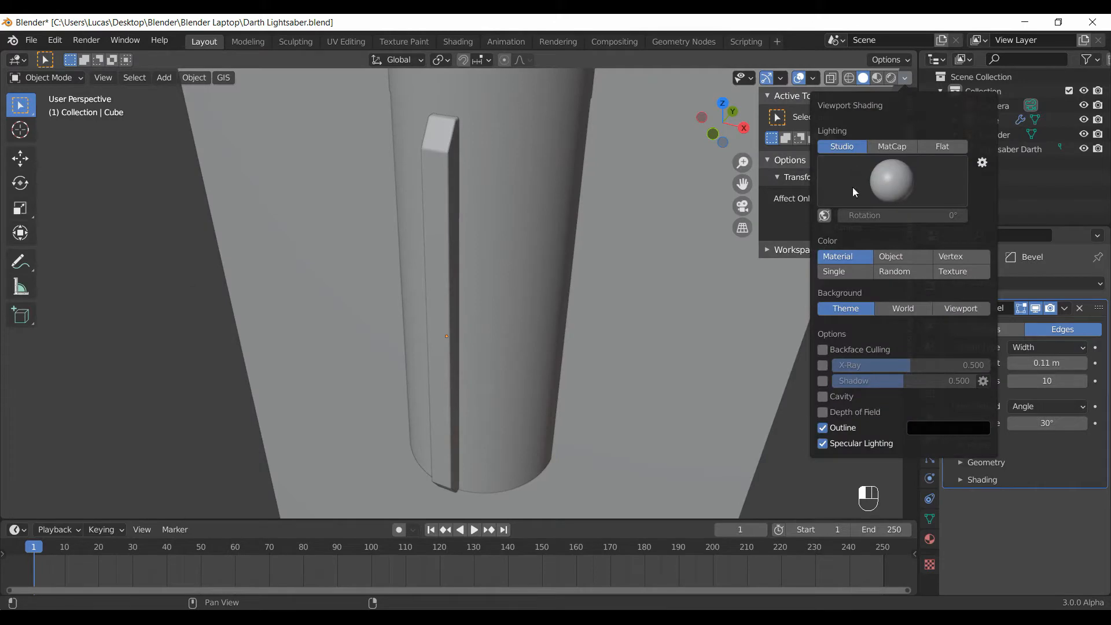
{"action": "left_click", "coordinate": [895, 151]}
{"action": "left_click", "coordinate": [823, 336]}
{"action": "left_click", "coordinate": [824, 382]}
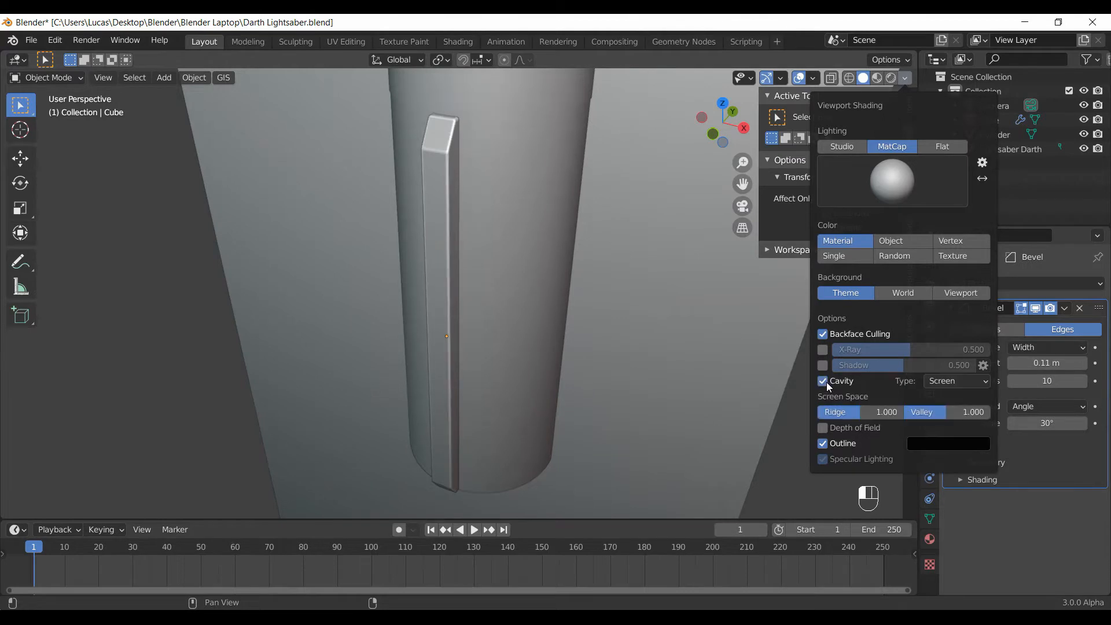
Select the top face of the hilt cylinder in Edit Mode and snap the 3D cursor to it.
{"action": "scroll", "coordinate": [485, 306], "scroll_direction": "down", "scroll_amount": 5}
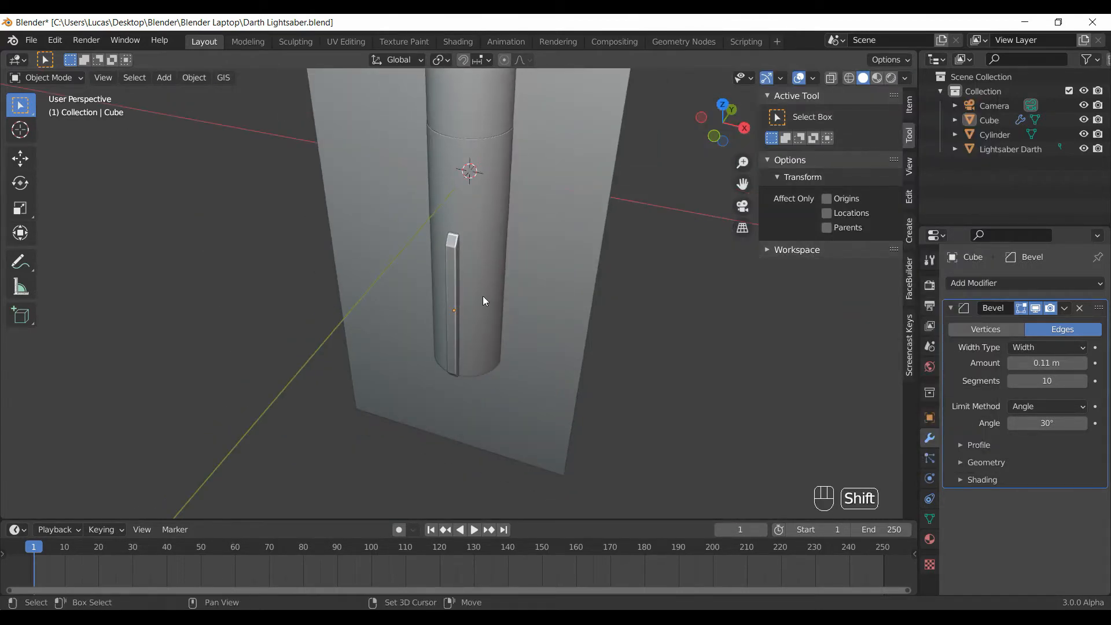
{"action": "middle_click_drag", "start_coordinate": [486, 285], "coordinate": [474, 412], "text": "shift"}
{"action": "middle_click_drag", "start_coordinate": [474, 250], "coordinate": [478, 378], "text": "shift"}
{"action": "scroll", "coordinate": [454, 319], "scroll_direction": "up", "scroll_amount": 4}
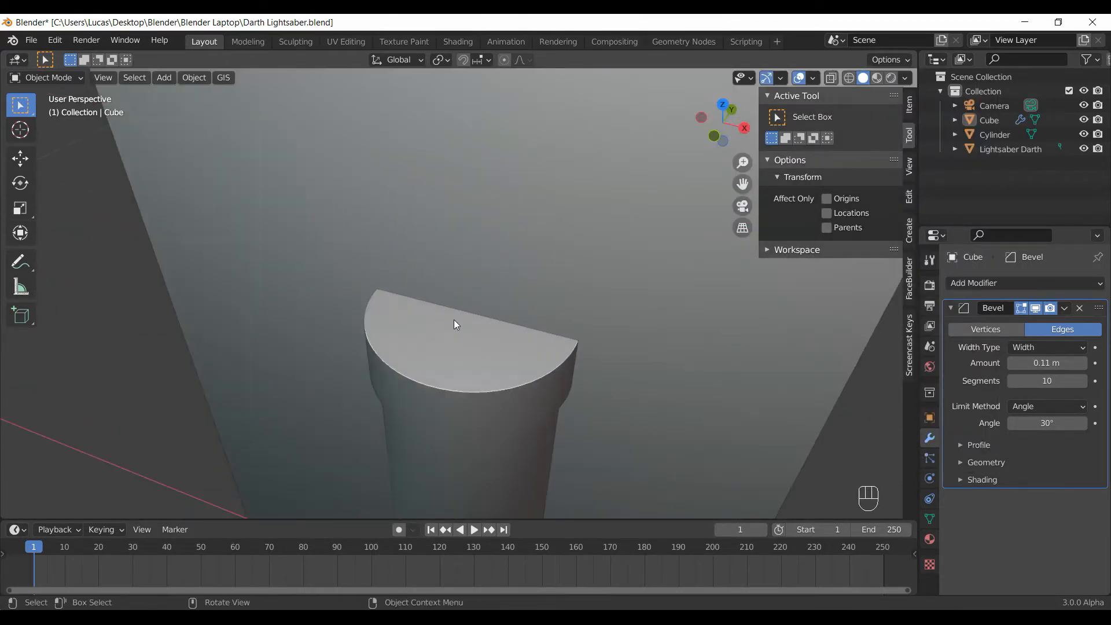
{"action": "key", "text": "shift+a"}
{"action": "left_click", "coordinate": [502, 367]}
{"action": "scroll", "coordinate": [527, 356], "scroll_direction": "down", "scroll_amount": 4}
{"action": "key", "text": "Tab"}
{"action": "key", "text": "3"}
{"action": "left_click", "coordinate": [476, 319]}
{"action": "key", "text": "shift+a"}
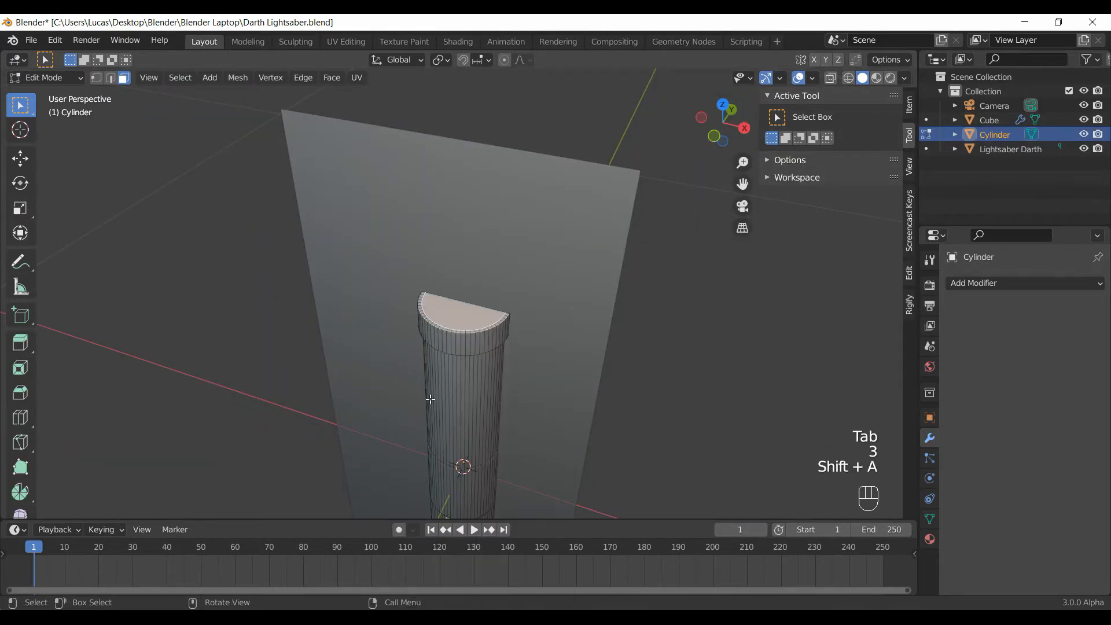
{"action": "key", "text": "shift+s"}
{"action": "left_click", "coordinate": [492, 413]}
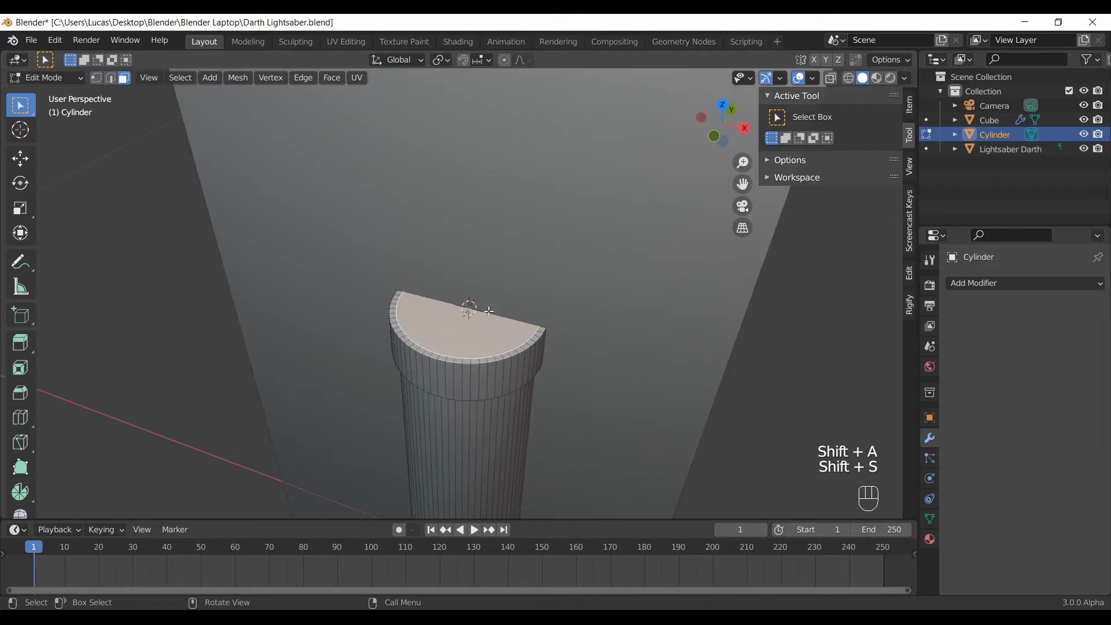
Add a cylinder at the 3D cursor and scale it down to be narrower than the hilt's top.
{"action": "key", "text": "shift+a"}
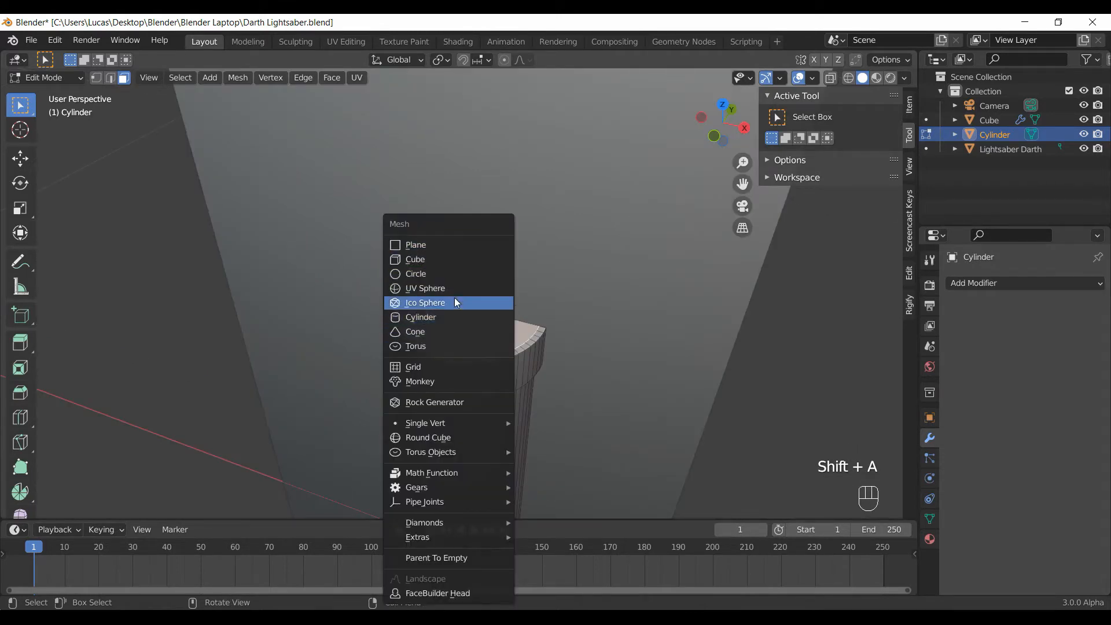
{"action": "left_click", "coordinate": [452, 317]}
{"action": "scroll", "coordinate": [722, 409], "scroll_direction": "down", "scroll_amount": 6}
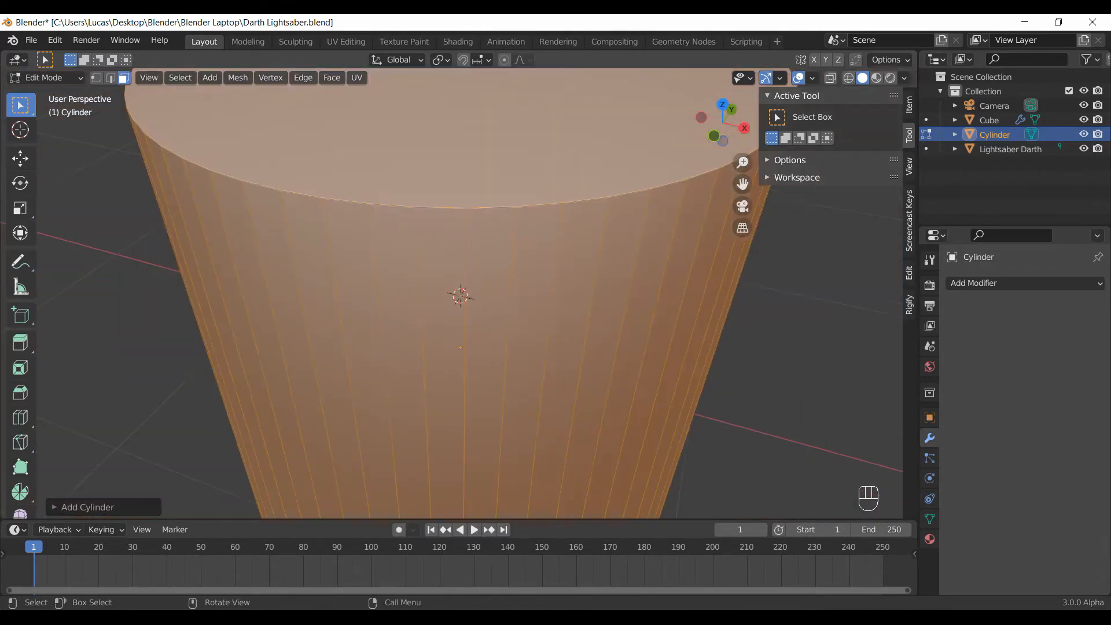
{"action": "key", "text": "s"}
{"action": "left_click", "coordinate": [646, 416]}
{"action": "key", "text": "s"}
{"action": "left_click", "coordinate": [496, 347]}
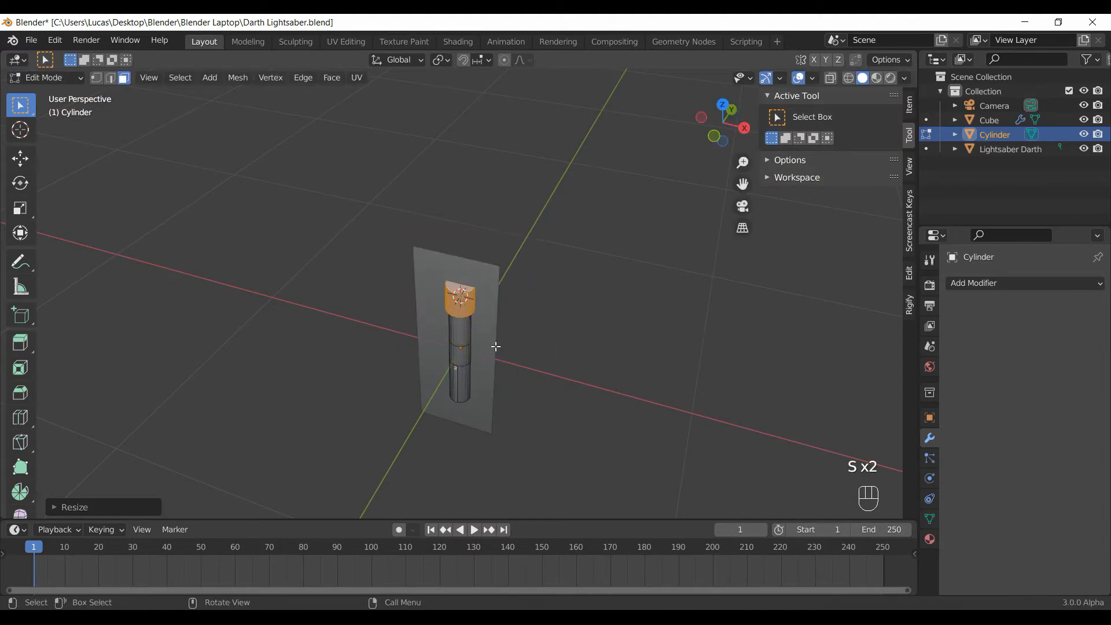
{"action": "scroll", "coordinate": [784, 414], "scroll_direction": "up", "scroll_amount": 5}
{"action": "key", "text": "s"}
{"action": "left_click", "coordinate": [594, 383]}
Move the new cylinder up along Z until it sits above the hilt's top face.
{"action": "key", "text": "g"}
{"action": "key", "text": "z"}
{"action": "left_click", "coordinate": [551, 306]}
{"action": "middle_click_drag", "start_coordinate": [549, 301], "coordinate": [495, 241]}
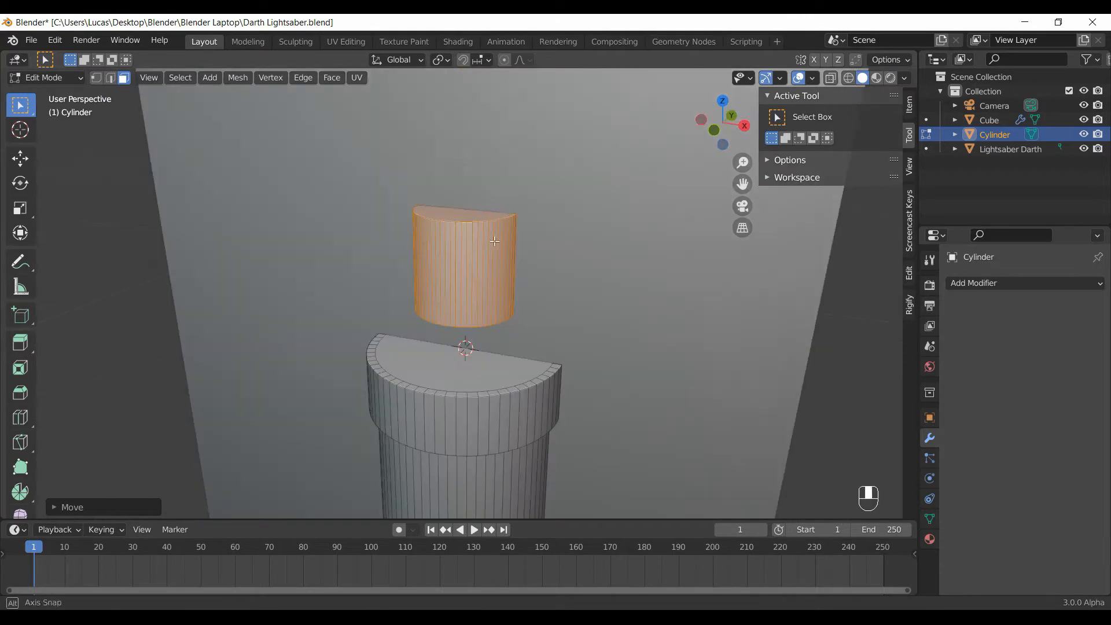
Set snapping to Vertex and lower the narrow cylinder along Z so its base snaps onto the hilt's top face.
{"action": "left_click", "coordinate": [485, 60]}
{"action": "left_click", "coordinate": [474, 114]}
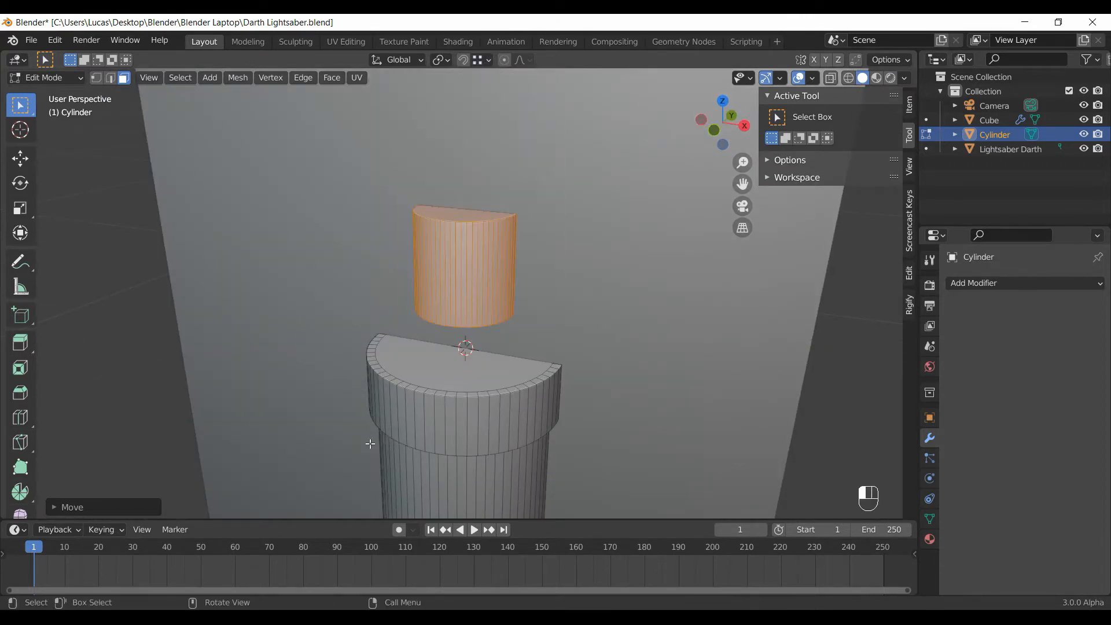
{"action": "key", "text": "g"}
{"action": "key", "text": "z"}
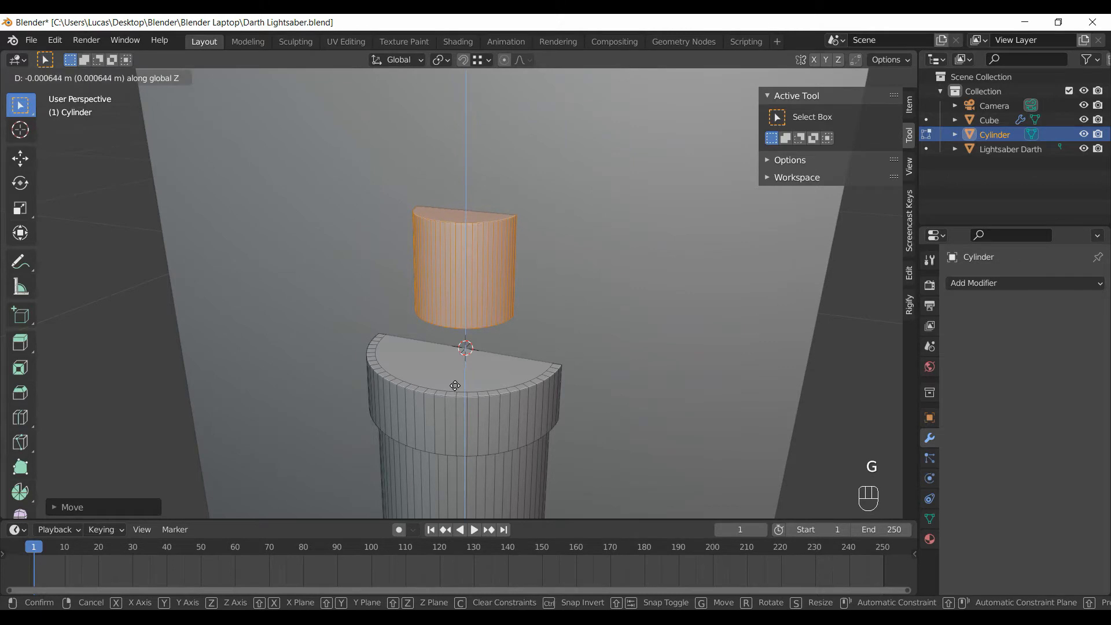
{"action": "key", "text": "ctrl"}
{"action": "left_click", "coordinate": [457, 386]}
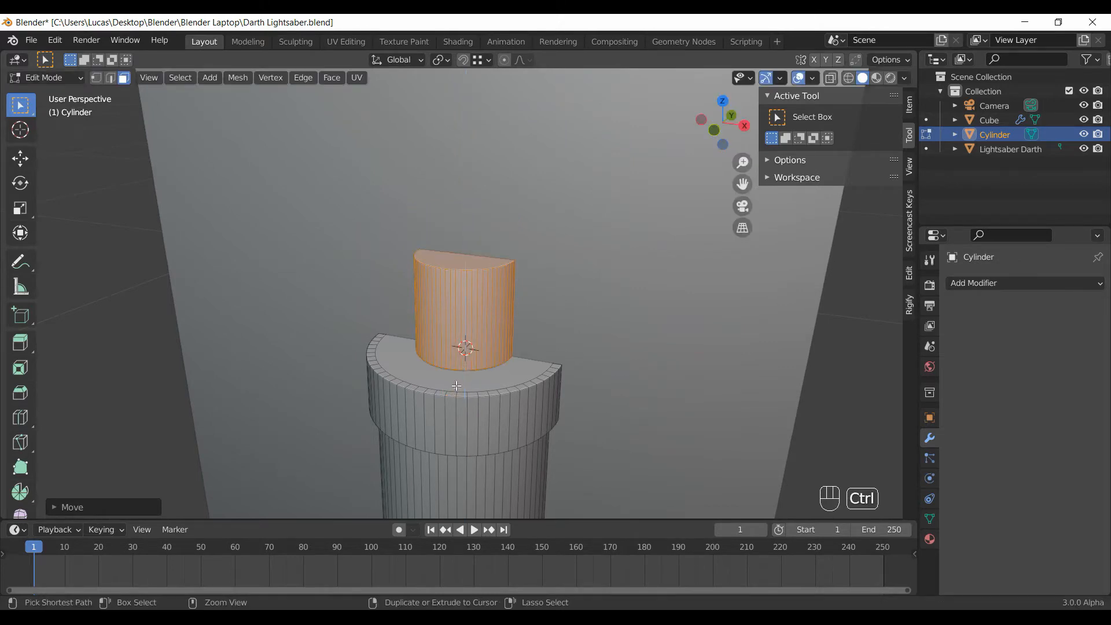
{"action": "middle_click_drag", "start_coordinate": [456, 386], "coordinate": [504, 388]}
{"action": "left_click", "coordinate": [485, 60]}
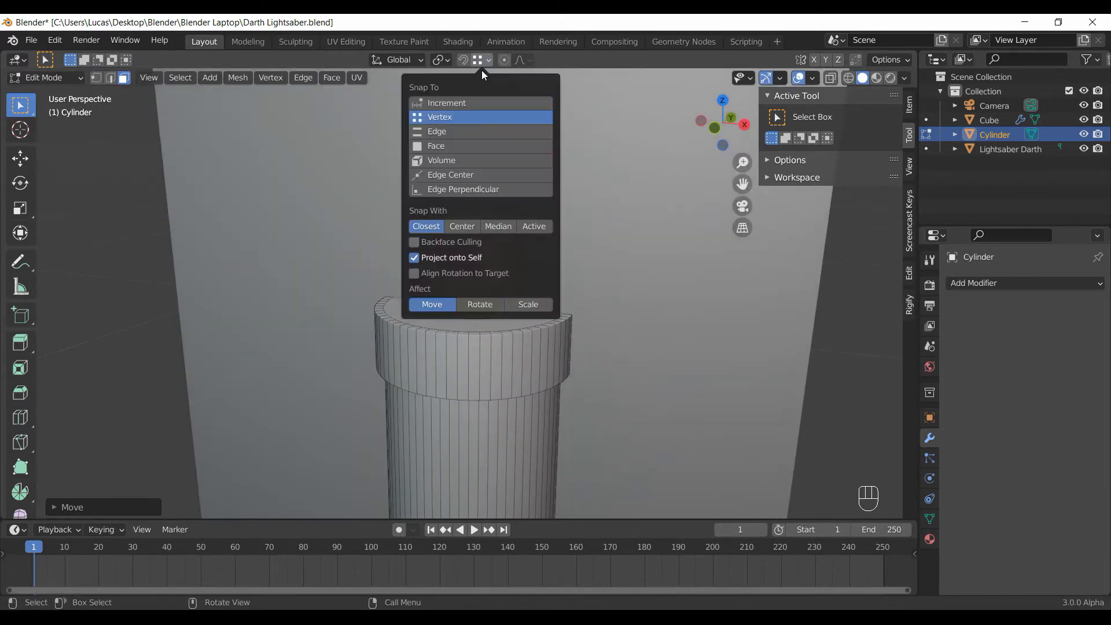
{"action": "middle_click_drag", "start_coordinate": [547, 416], "coordinate": [556, 366]}
{"action": "scroll", "coordinate": [521, 217], "scroll_direction": "up", "scroll_amount": 2}
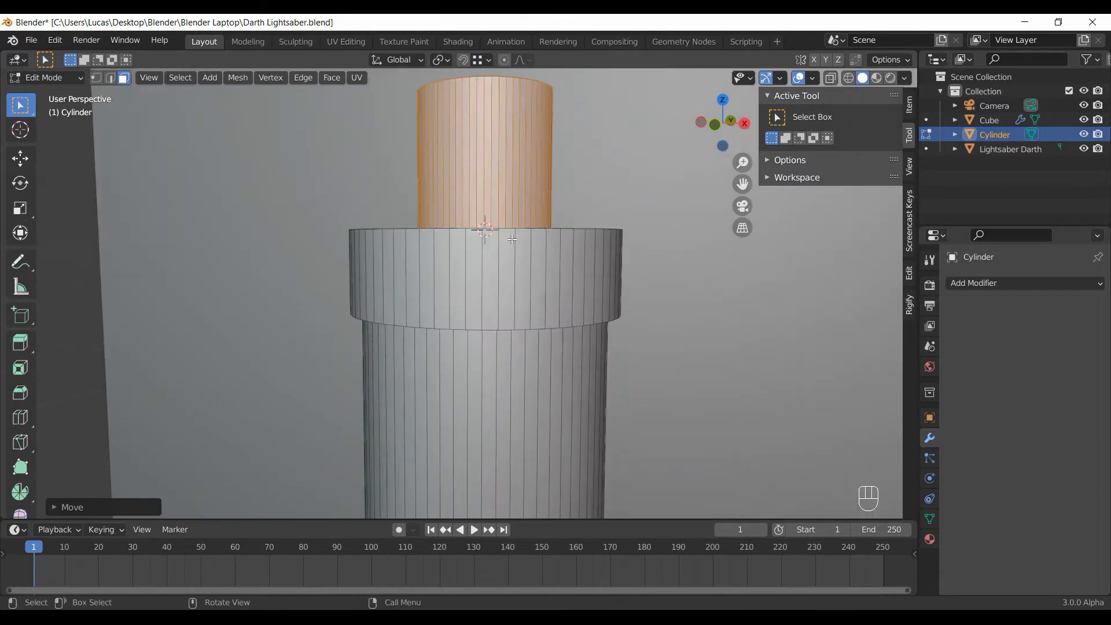
{"action": "middle_click_drag", "start_coordinate": [520, 215], "coordinate": [508, 274], "text": "shift"}
{"action": "scroll", "coordinate": [508, 274], "scroll_direction": "up", "scroll_amount": 8}
{"action": "scroll", "coordinate": [508, 274], "scroll_direction": "down", "scroll_amount": 10}
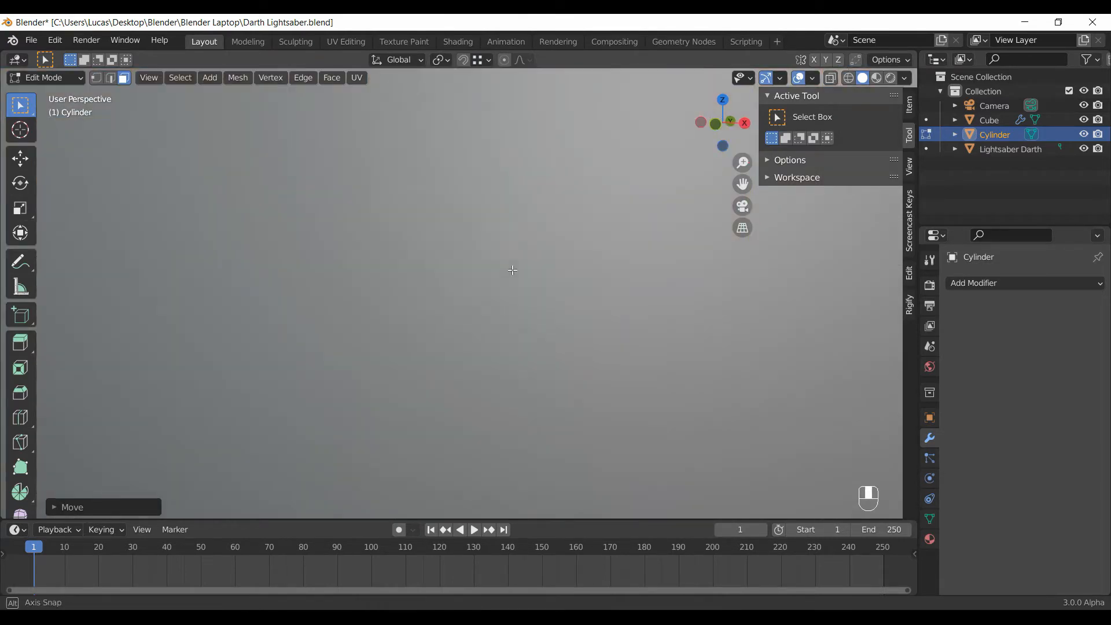
Return to Object Mode and select the hilt cylinder object.
{"action": "key", "text": "Tab"}
{"action": "left_click", "coordinate": [744, 361]}
{"action": "scroll", "coordinate": [618, 317], "scroll_direction": "up", "scroll_amount": 5}
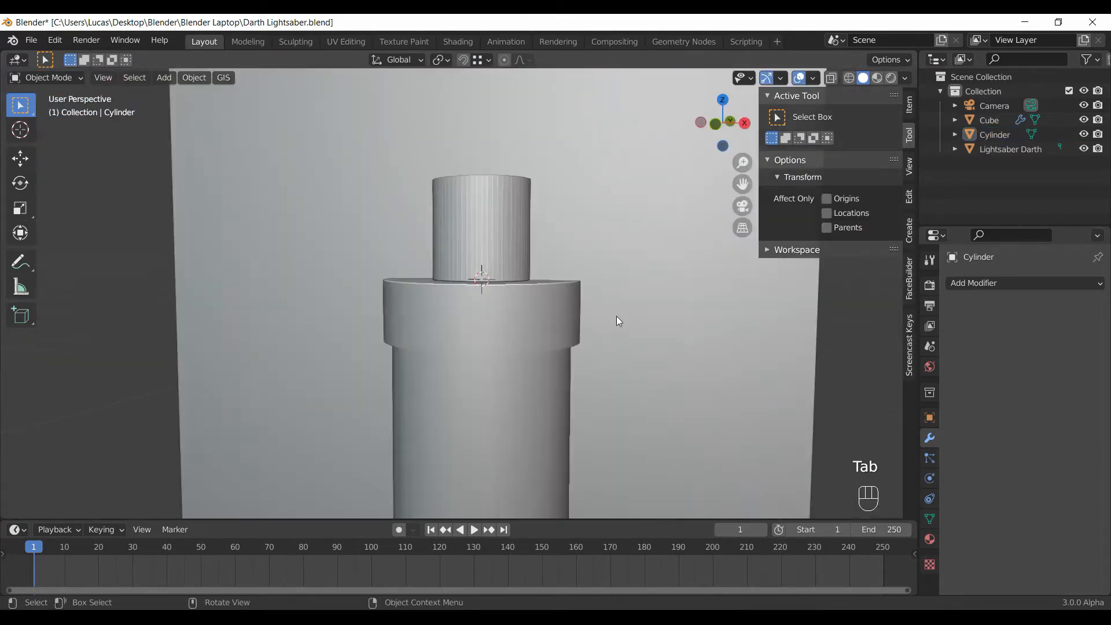
{"action": "scroll", "coordinate": [618, 317], "scroll_direction": "down", "scroll_amount": 4}
{"action": "left_click", "coordinate": [485, 240]}
{"action": "right_click", "coordinate": [485, 241]}
{"action": "left_click", "coordinate": [485, 240]}
Select the beveled grip rib on the lower body and open the list of modifiers to add.
{"action": "scroll", "coordinate": [637, 357], "scroll_direction": "down", "scroll_amount": 8}
{"action": "middle_click_drag", "start_coordinate": [661, 395], "coordinate": [639, 303], "text": "shift"}
{"action": "scroll", "coordinate": [636, 303], "scroll_direction": "up", "scroll_amount": 8}
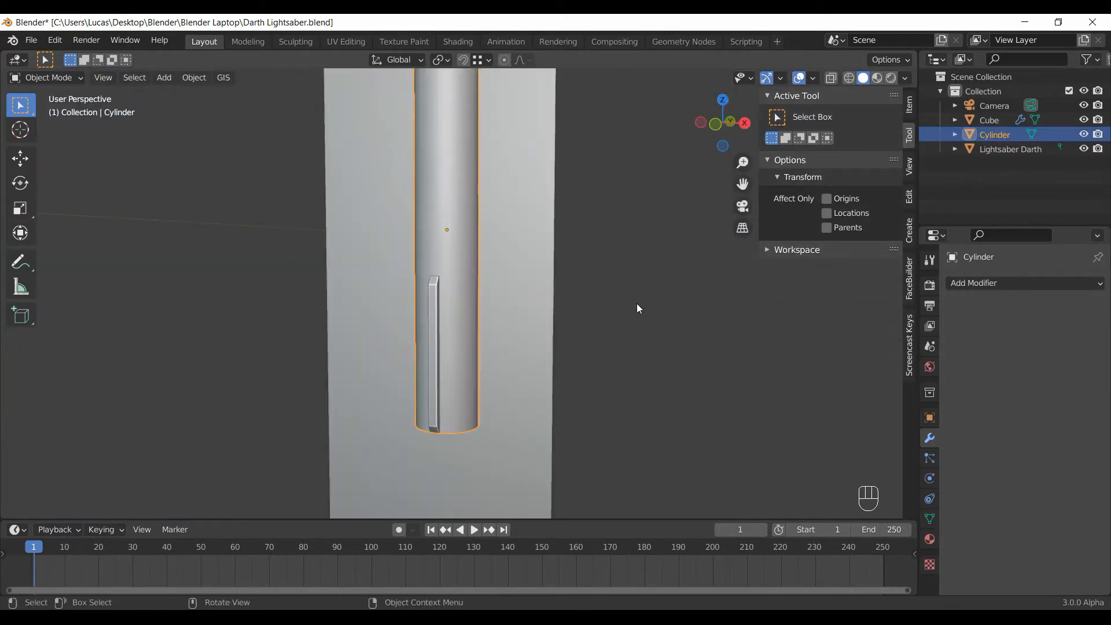
{"action": "middle_click_drag", "start_coordinate": [481, 287], "coordinate": [470, 120], "text": "shift"}
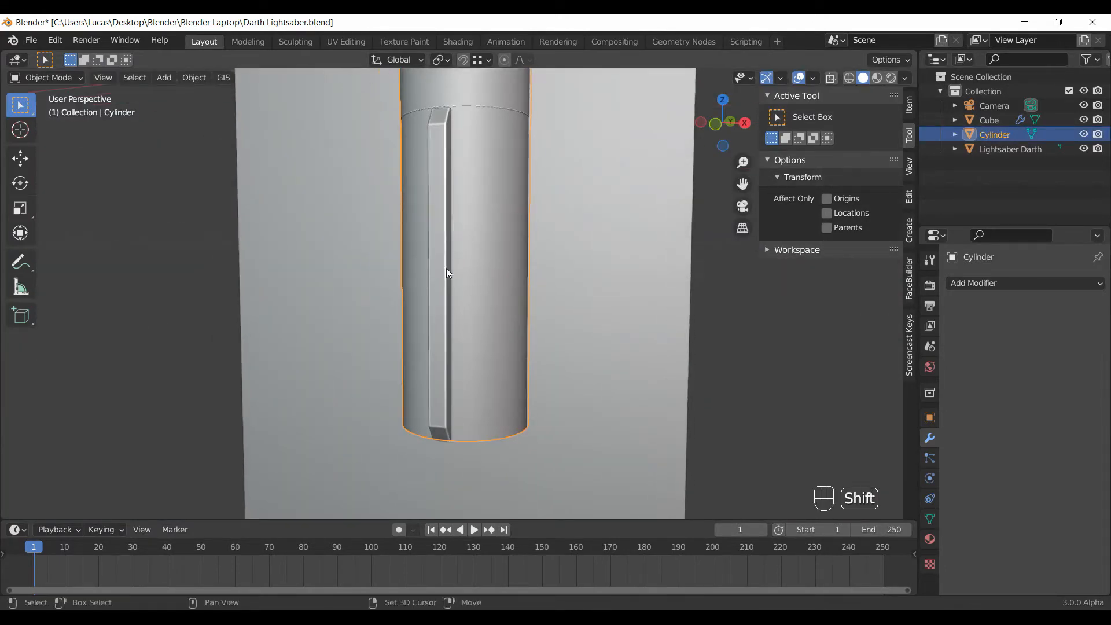
{"action": "left_click", "coordinate": [433, 297]}
{"action": "middle_click_drag", "start_coordinate": [499, 280], "coordinate": [435, 394]}
{"action": "middle_click_drag", "start_coordinate": [471, 358], "coordinate": [473, 287]}
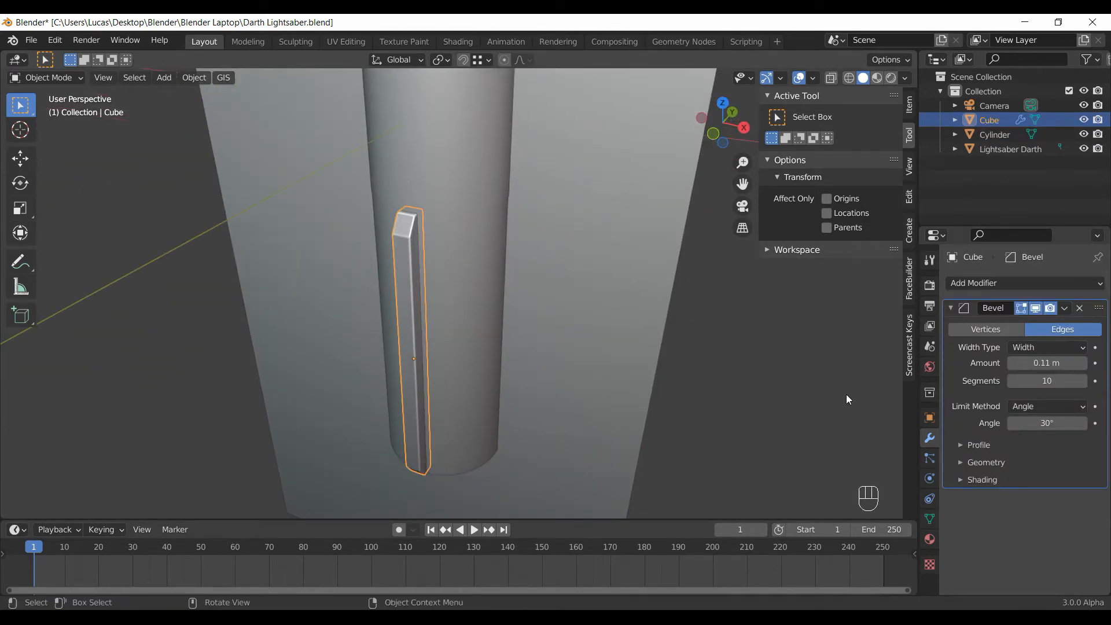
{"action": "left_click", "coordinate": [993, 283]}
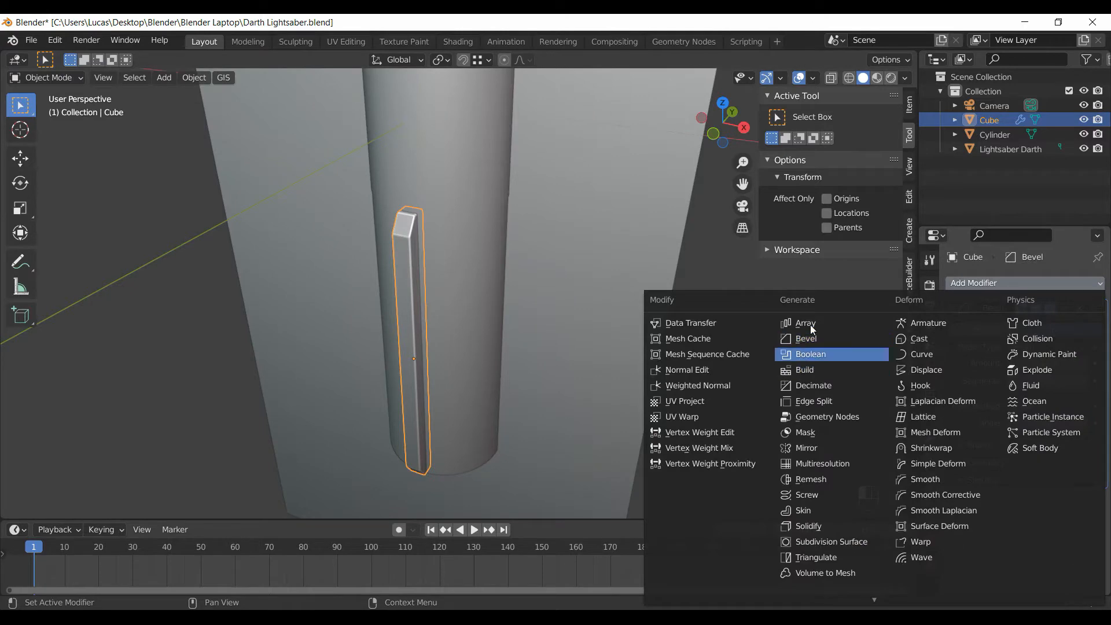
Save the file and examine the ribs around the hilt's lower body.
{"action": "key", "text": "ctrl+s"}
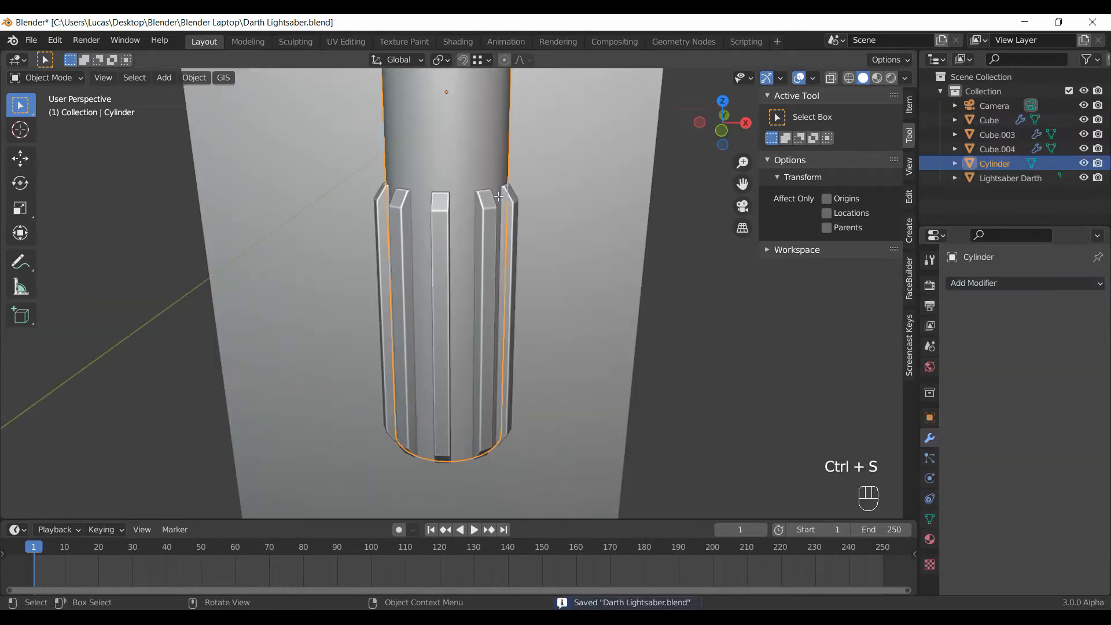
{"action": "key", "text": "Tab"}
{"action": "middle_click_drag", "start_coordinate": [510, 116], "coordinate": [509, 241], "text": "shift"}
{"action": "scroll", "coordinate": [509, 241], "scroll_direction": "up", "scroll_amount": 2}
{"action": "key", "text": "Tab"}
{"action": "scroll", "coordinate": [512, 229], "scroll_direction": "down", "scroll_amount": 5}
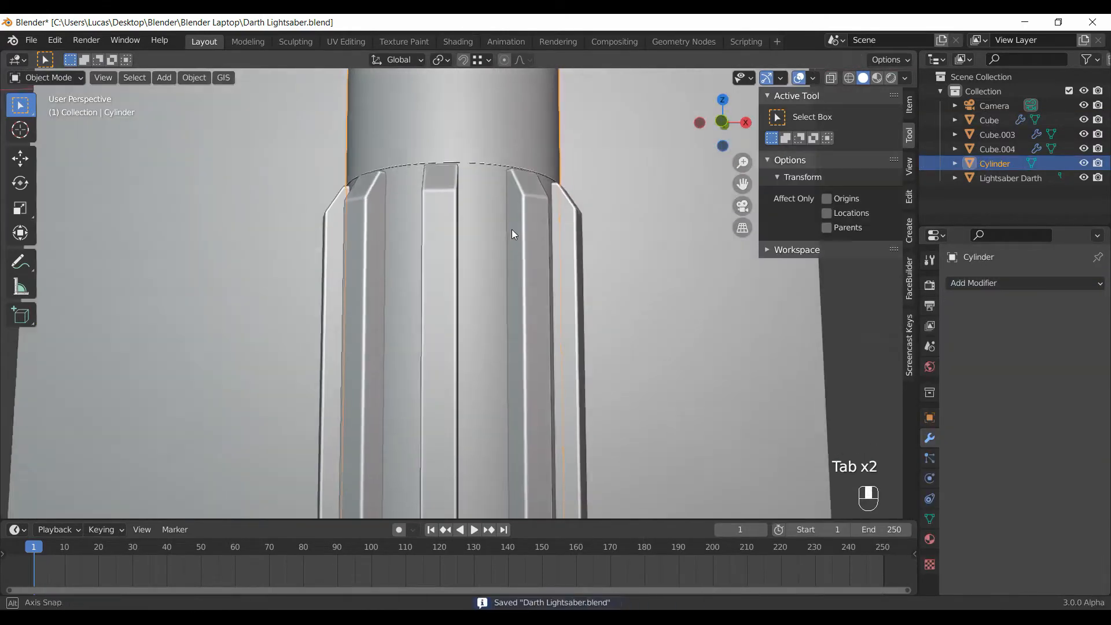
{"action": "scroll", "coordinate": [703, 325], "scroll_direction": "down", "scroll_amount": 4}
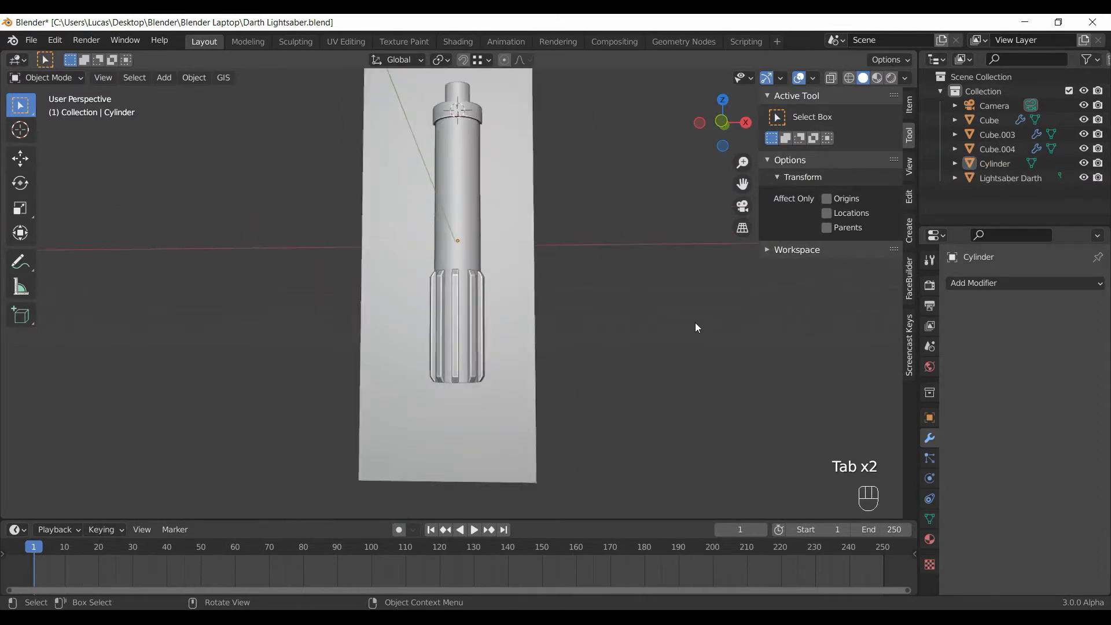
{"action": "middle_click_drag", "start_coordinate": [669, 300], "coordinate": [665, 282], "text": "shift"}
Switch the viewport to Material Preview and open the hilt cylinder in Edit Mode from the front view.
{"action": "left_click", "coordinate": [878, 78]}
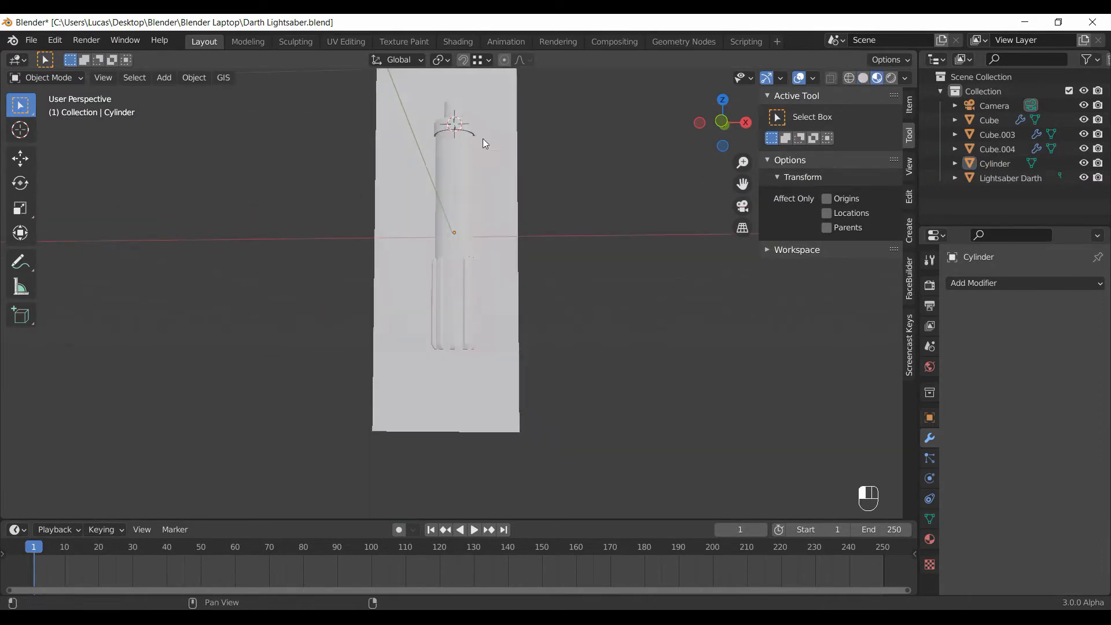
{"action": "scroll", "coordinate": [449, 356], "scroll_direction": "up", "scroll_amount": 5, "text": "shift"}
{"action": "left_click", "coordinate": [431, 364]}
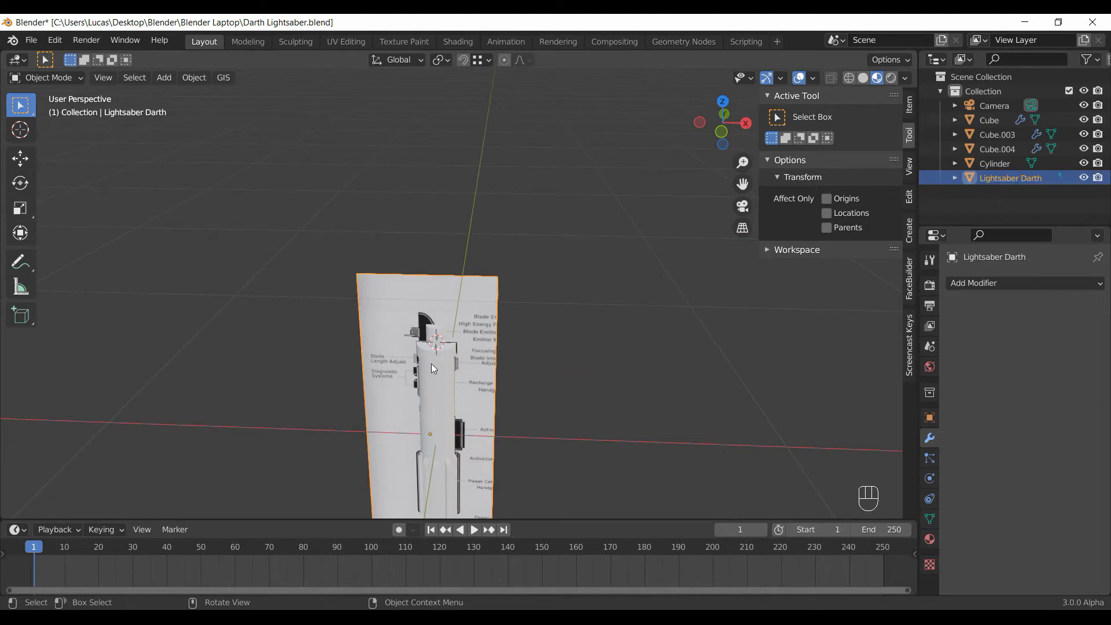
{"action": "left_click", "coordinate": [432, 364]}
{"action": "key", "text": "Tab"}
{"action": "scroll", "coordinate": [474, 346], "scroll_direction": "up", "scroll_amount": 5}
{"action": "key", "text": "KP_1"}
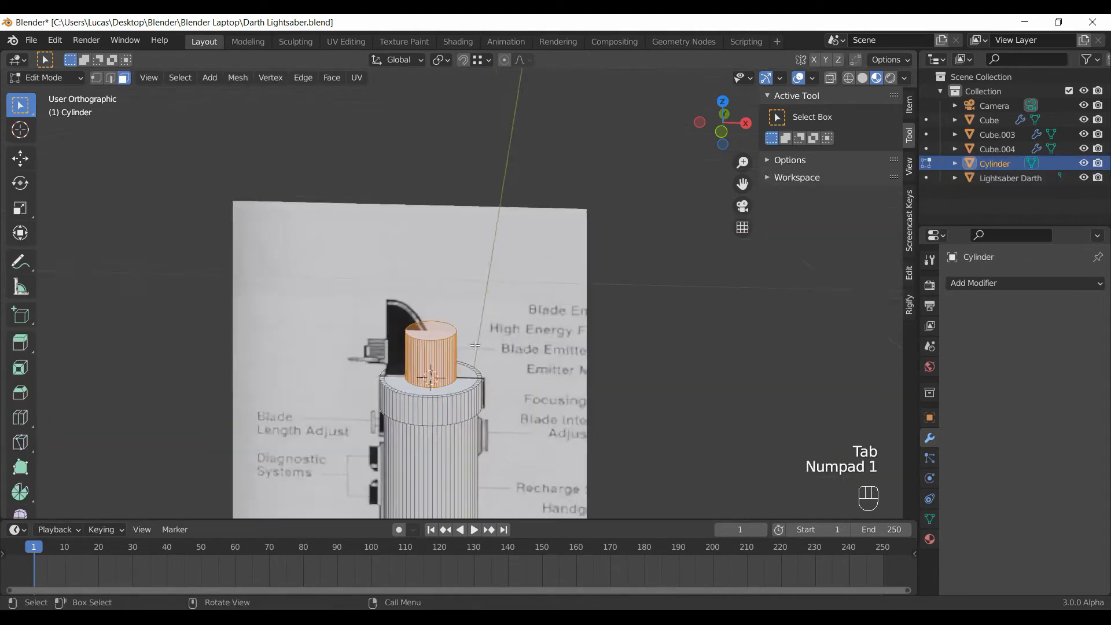
Scale the narrow top cylinder outward, excluding Z, until it matches the emitter's width in the reference image.
{"action": "scroll", "coordinate": [463, 350], "scroll_direction": "up", "scroll_amount": 6}
{"action": "scroll", "coordinate": [527, 369], "scroll_direction": "down", "scroll_amount": 3, "text": "shift"}
{"action": "scroll", "coordinate": [527, 369], "scroll_direction": "up", "scroll_amount": 3}
{"action": "key", "text": "s"}
{"action": "key", "text": "shift+z"}
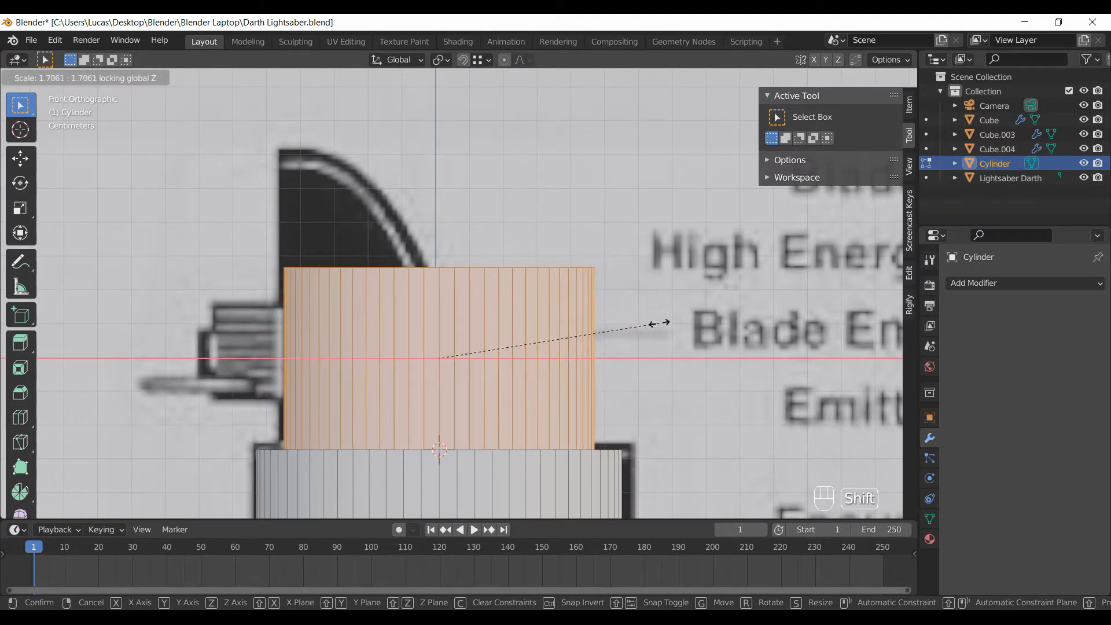
{"action": "left_click", "coordinate": [711, 337]}
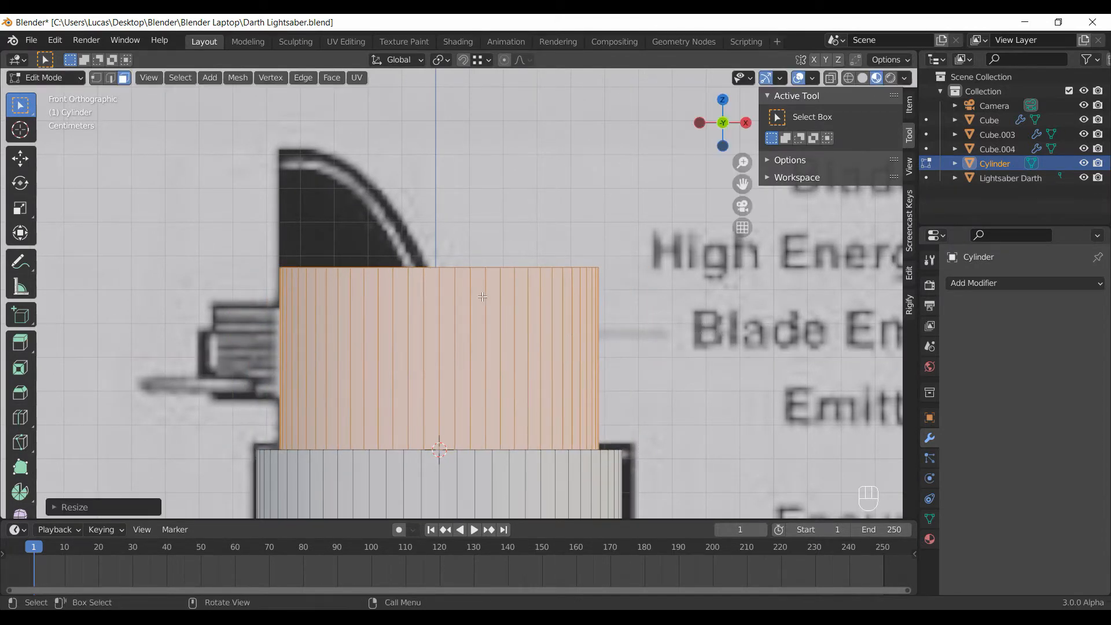
Select the emitter cylinder's top face and raise it along Z to the height of the reference shroud's tip.
{"action": "middle_click_drag", "start_coordinate": [451, 231], "coordinate": [460, 254]}
{"action": "left_click", "coordinate": [562, 298]}
{"action": "key", "text": "g"}
{"action": "key", "text": "z"}
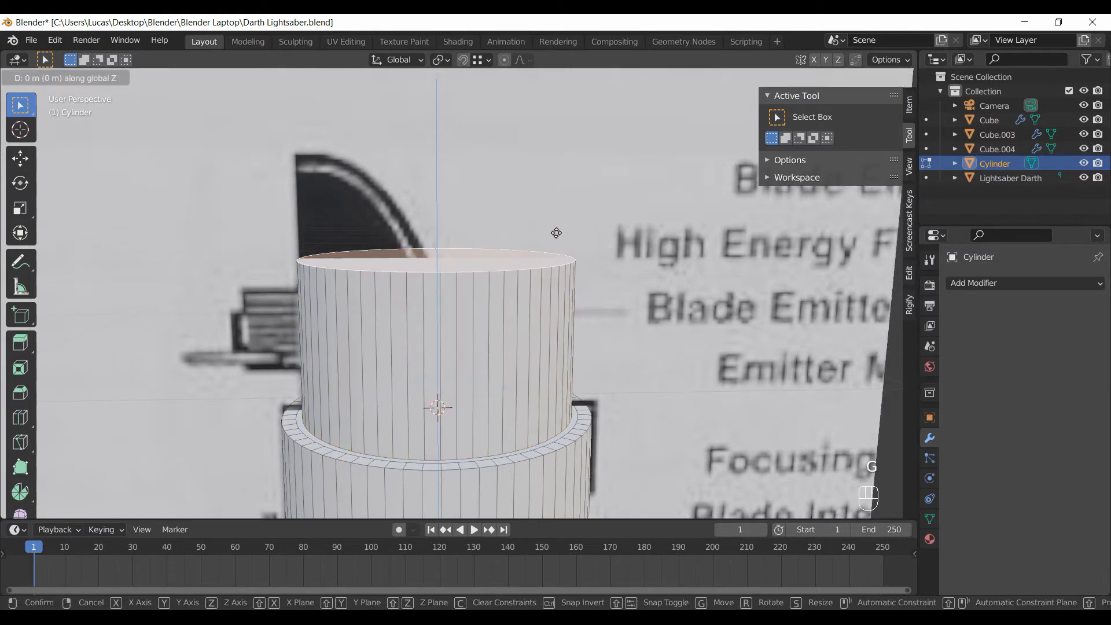
{"action": "left_click", "coordinate": [562, 227]}
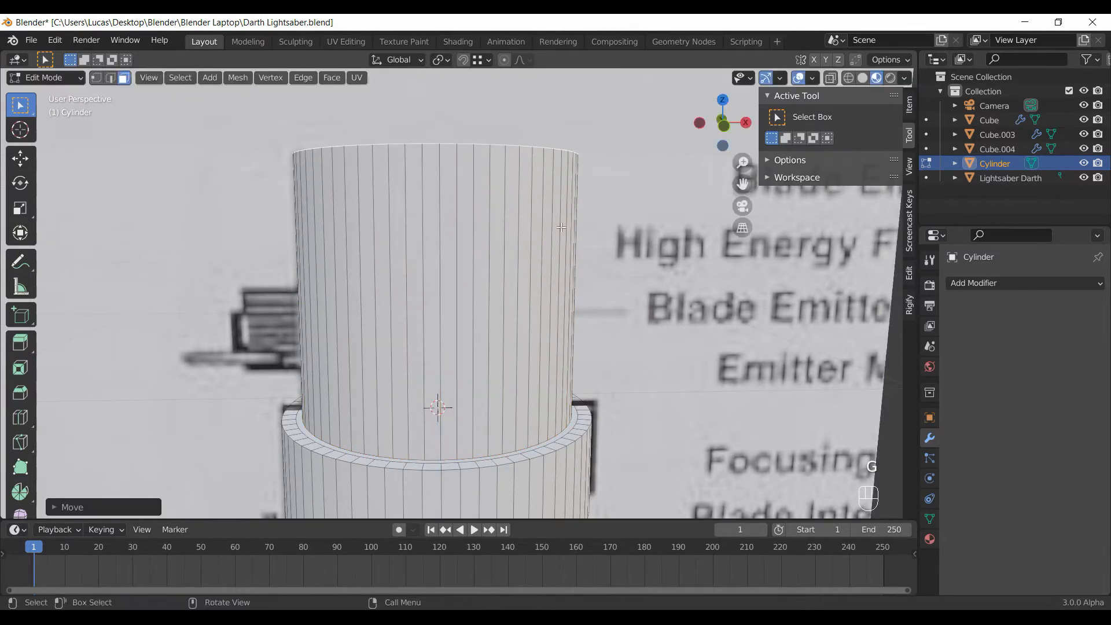
In wireframe front view, box-select the emitter's top vertices on the +X half and delete them.
{"action": "key", "text": "KP_1"}
{"action": "key", "text": "1"}
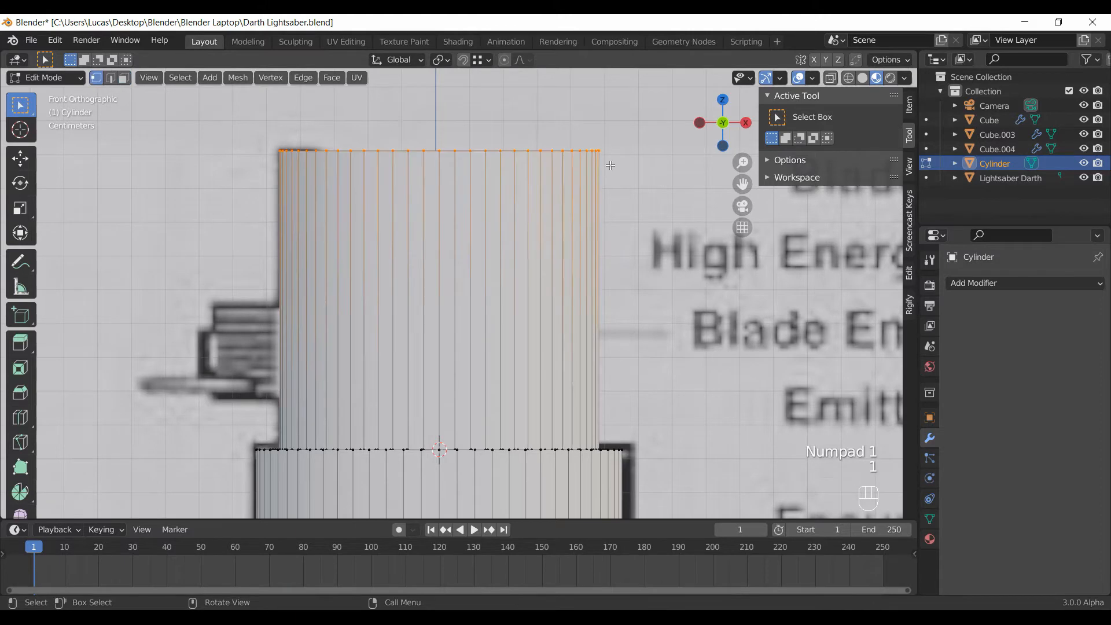
{"action": "left_click", "coordinate": [829, 80]}
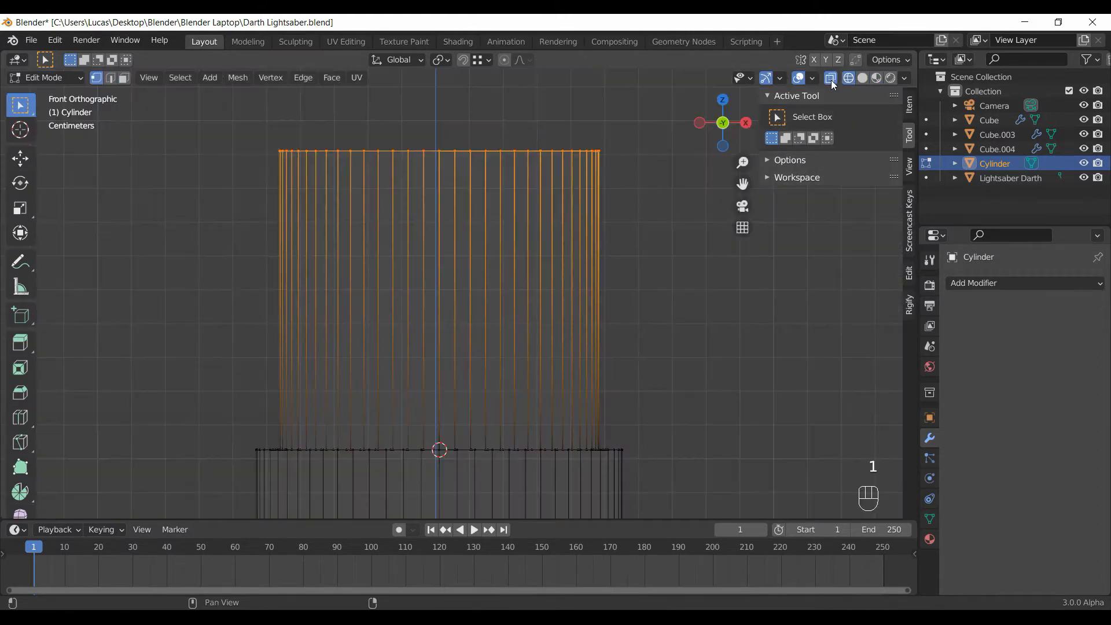
{"action": "left_click", "coordinate": [605, 164]}
{"action": "key", "text": "x"}
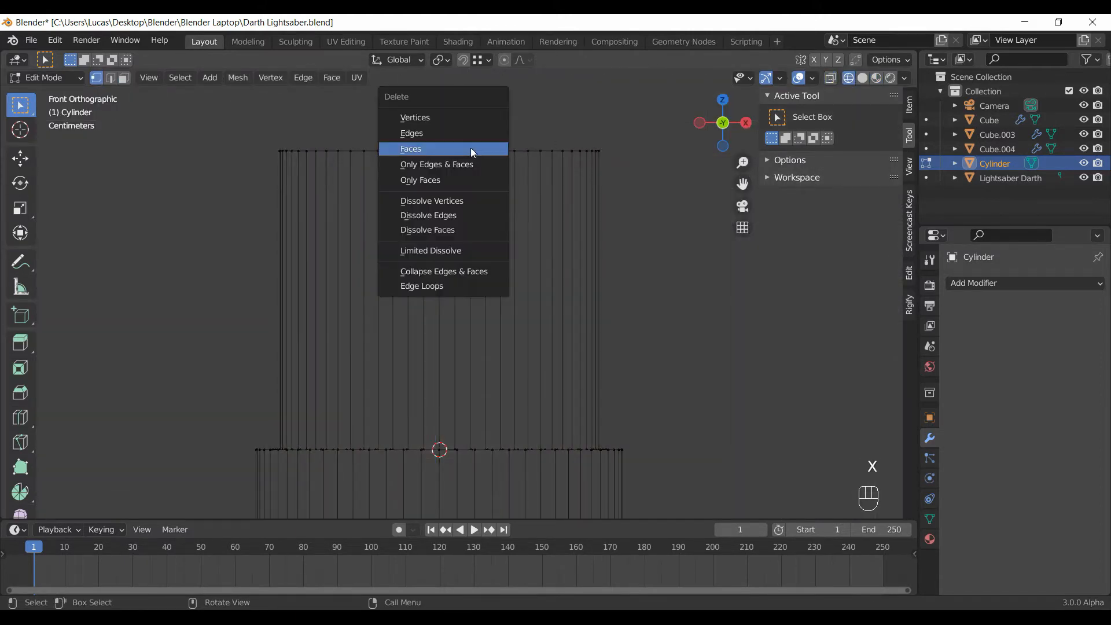
{"action": "key", "text": "b"}
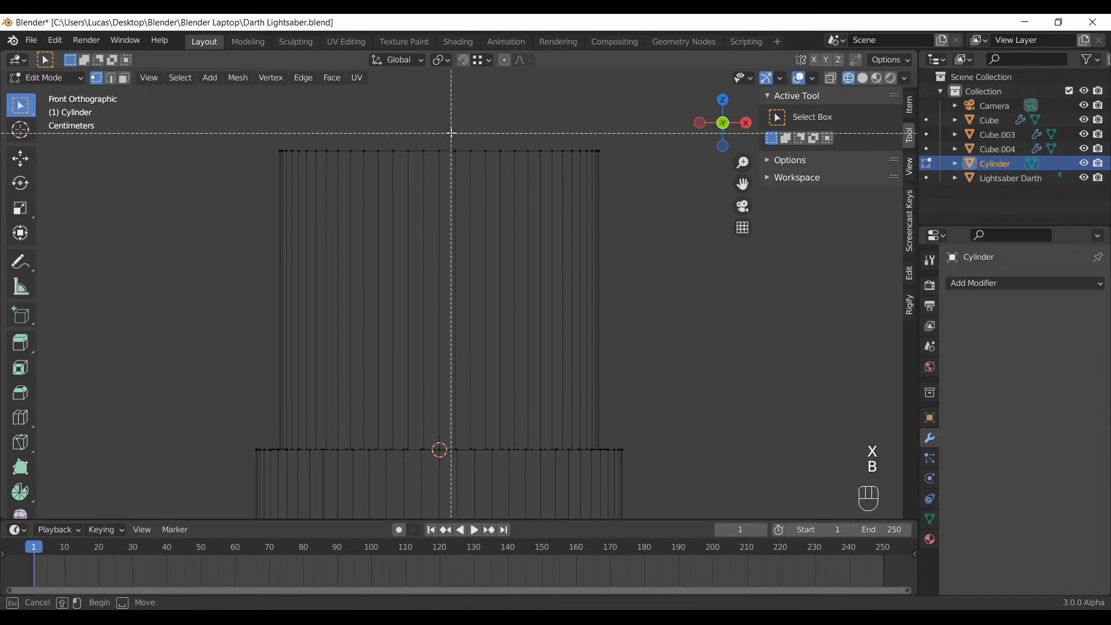
{"action": "left_click_drag", "start_coordinate": [446, 121], "coordinate": [698, 366]}
{"action": "key", "text": "x"}
{"action": "left_click", "coordinate": [649, 223]}
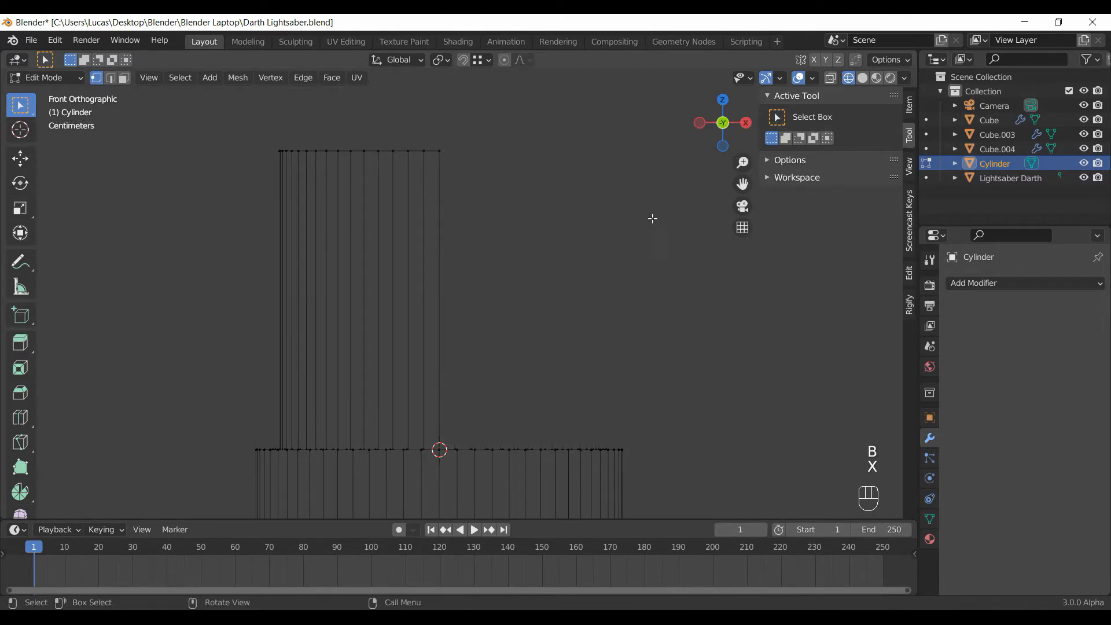
Return to Material Preview and delete the vertices left on the emitter's +X half, leaving a half shell.
{"action": "left_click", "coordinate": [877, 77]}
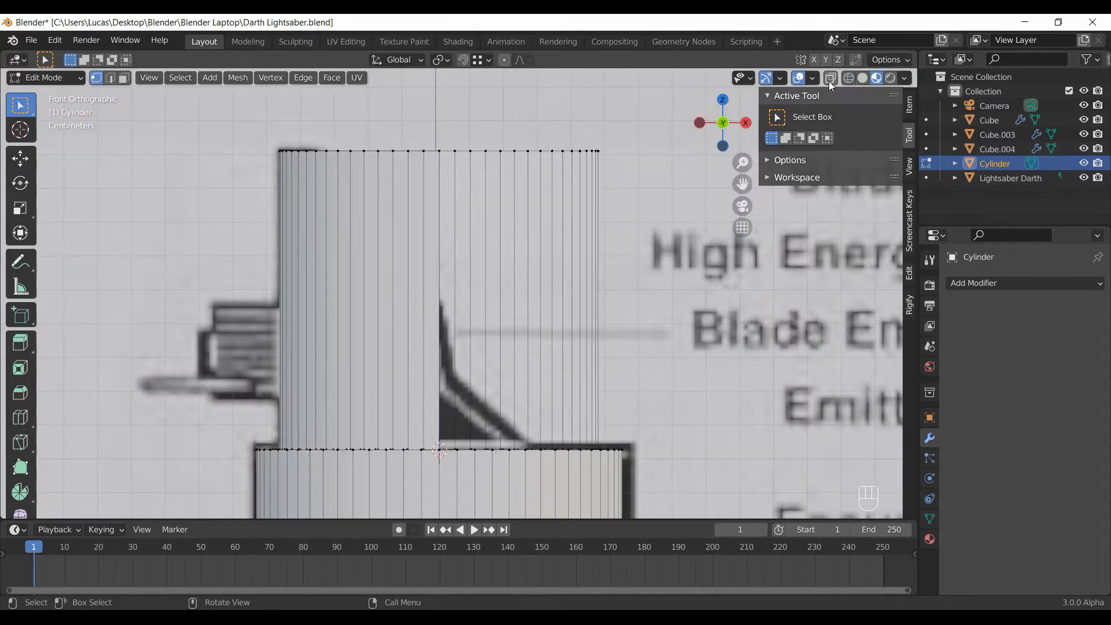
{"action": "mouse_move", "coordinate": [619, 272]}
{"action": "middle_mouse_down"}
{"action": "mouse_move", "coordinate": [603, 310]}
{"action": "mouse_move", "coordinate": [550, 209]}
{"action": "mouse_move", "coordinate": [520, 234]}
{"action": "middle_mouse_up"}
{"action": "key", "text": "KP_7"}
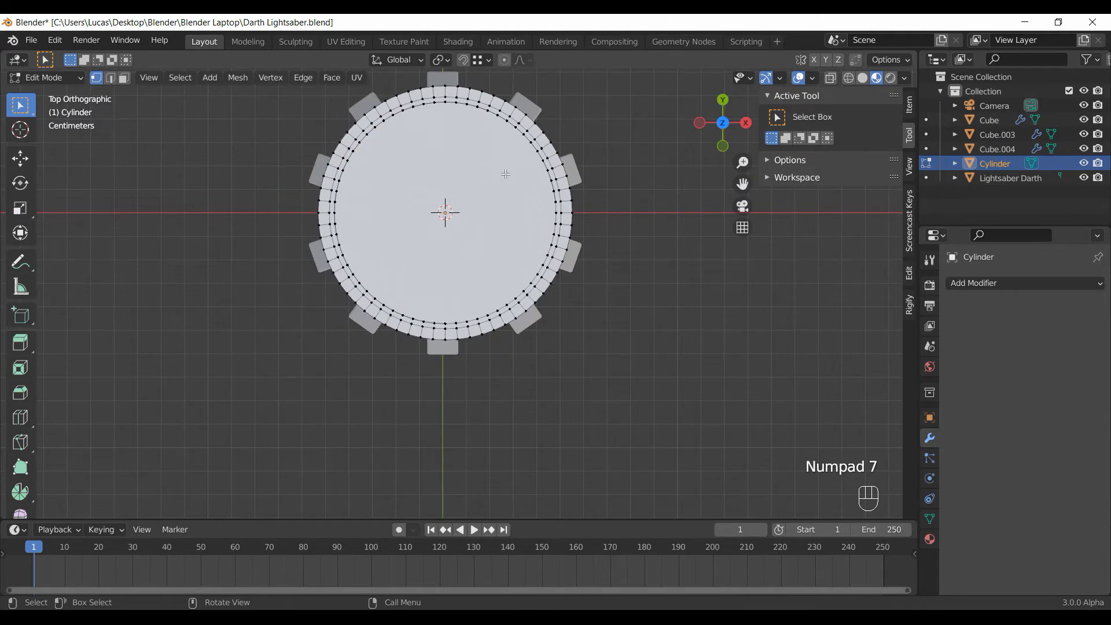
{"action": "key", "text": "KP_1"}
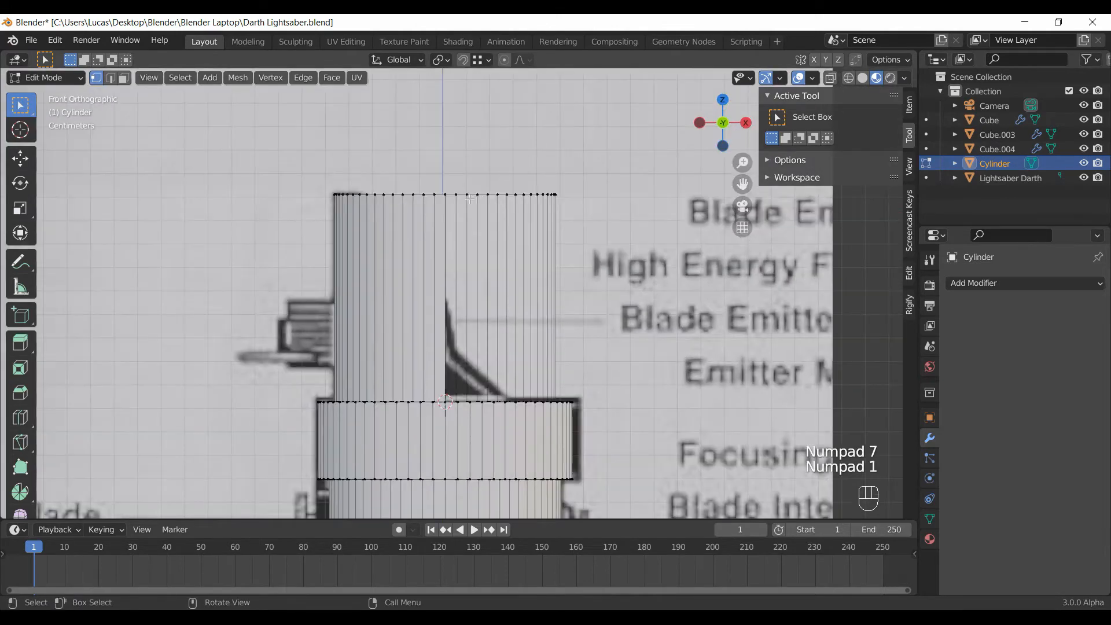
{"action": "key", "text": "b"}
{"action": "key", "text": "x"}
{"action": "left_click", "coordinate": [580, 229]}
{"action": "middle_click_drag", "start_coordinate": [581, 229], "coordinate": [482, 173]}
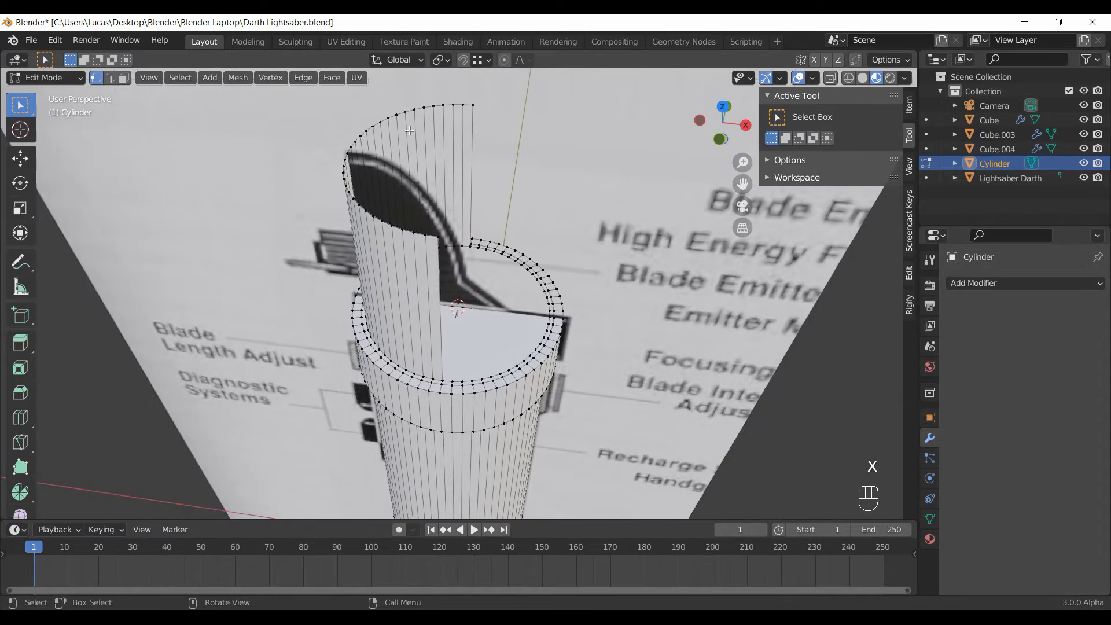
Lower the top vertices nearest the half shell's cut edge along Z onto the shroud curve in the reference.
{"action": "key", "text": "1"}
{"action": "left_click", "coordinate": [434, 173]}
{"action": "key", "text": "g"}
{"action": "key", "text": "z"}
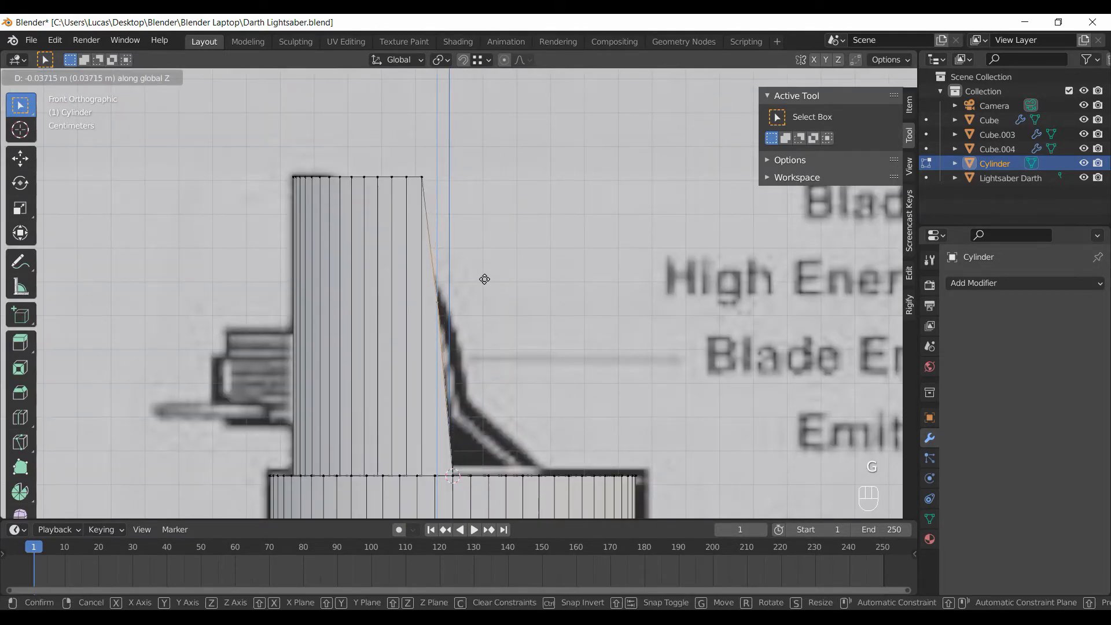
{"action": "left_click", "coordinate": [485, 280]}
{"action": "key", "text": "g"}
{"action": "key", "text": "z"}
{"action": "left_click", "coordinate": [477, 222]}
{"action": "key", "text": "g"}
{"action": "key", "text": "z"}
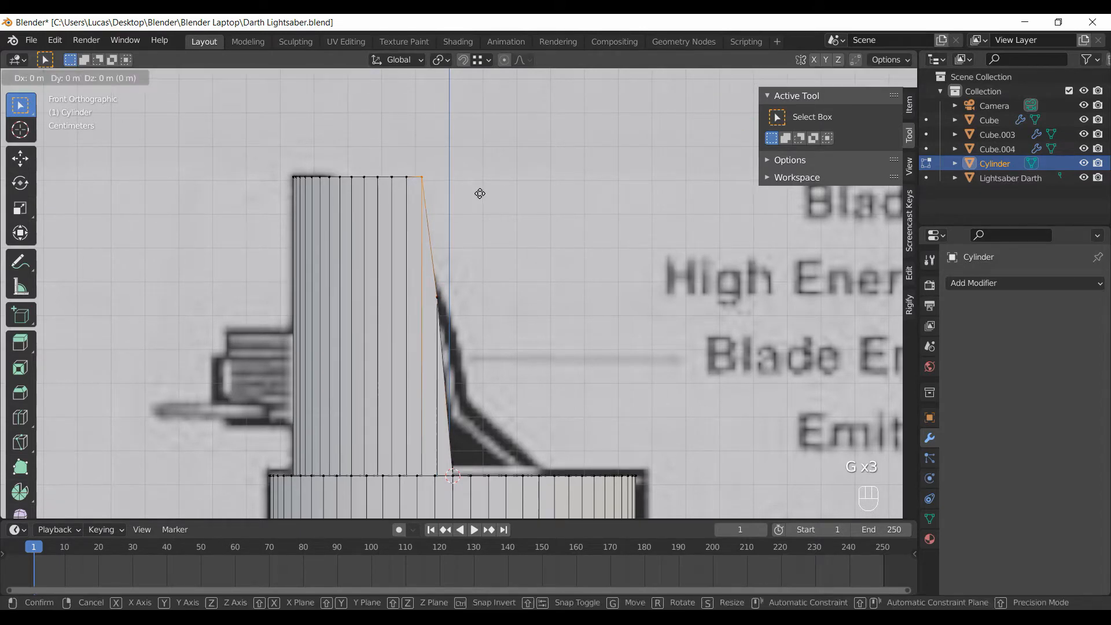
{"action": "left_click", "coordinate": [483, 280]}
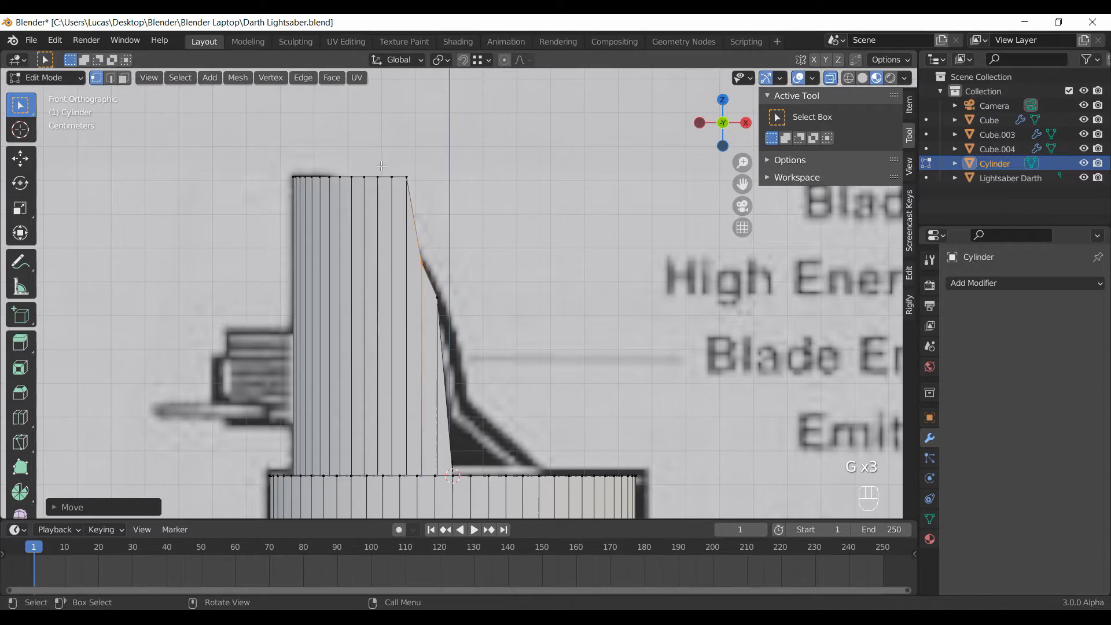
Undo the last change and lower the half shell's middle top vertices along Z, column by column, to follow the reference curve.
{"action": "key", "text": "ctrl+z"}
{"action": "key", "text": "g"}
{"action": "key", "text": "z"}
{"action": "left_click", "coordinate": [488, 250]}
{"action": "mouse_move", "coordinate": [387, 165]}
{"action": "left_mouse_down"}
{"action": "mouse_move", "coordinate": [404, 188]}
{"action": "mouse_move", "coordinate": [387, 186]}
{"action": "left_mouse_up"}
{"action": "key", "text": "g"}
{"action": "key", "text": "z"}
{"action": "left_click", "coordinate": [441, 227]}
{"action": "key", "text": "g"}
{"action": "key", "text": "z"}
{"action": "left_click", "coordinate": [427, 197]}
{"action": "key", "text": "g"}
{"action": "key", "text": "z"}
{"action": "left_click", "coordinate": [429, 193]}
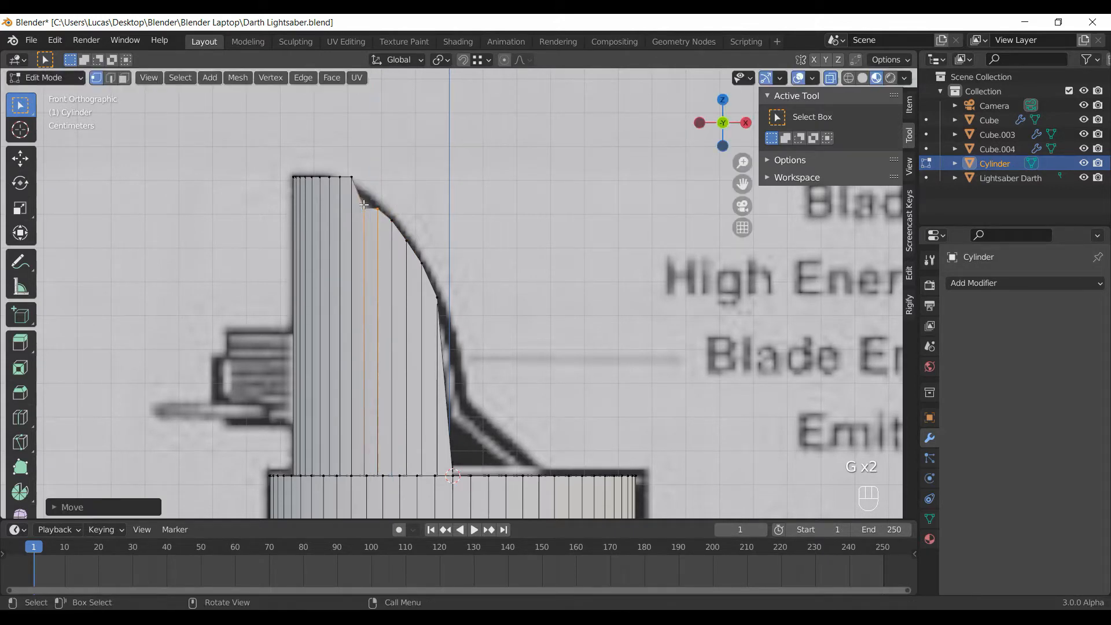
Lower the half shell's remaining top vertices along Z, column by column, to complete the rounded top of the shroud curve in the reference.
{"action": "left_click_drag", "start_coordinate": [357, 194], "coordinate": [372, 218]}
{"action": "key", "text": "g"}
{"action": "key", "text": "z"}
{"action": "left_click", "coordinate": [401, 182]}
{"action": "mouse_move", "coordinate": [346, 168]}
{"action": "left_mouse_down"}
{"action": "mouse_move", "coordinate": [359, 181]}
{"action": "mouse_move", "coordinate": [334, 183]}
{"action": "left_mouse_up"}
{"action": "key", "text": "g"}
{"action": "key", "text": "z"}
{"action": "left_click", "coordinate": [415, 181]}
{"action": "key", "text": "g"}
{"action": "key", "text": "z"}
{"action": "left_click", "coordinate": [378, 172]}
{"action": "key", "text": "g"}
{"action": "key", "text": "z"}
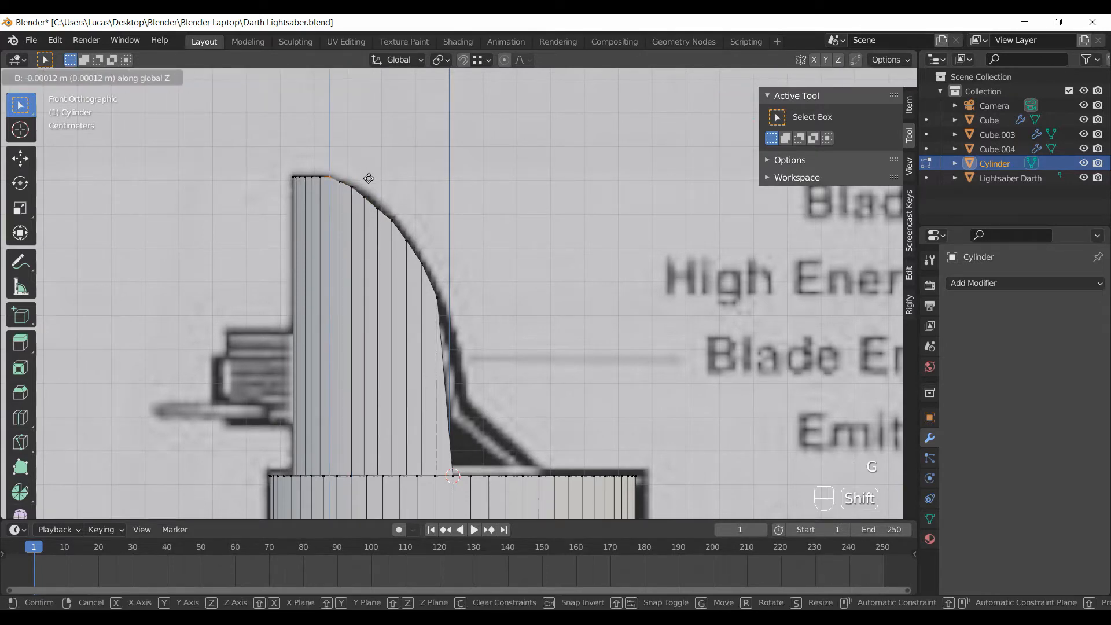
{"action": "left_click", "coordinate": [369, 190]}
Raise the lowest top vertices at the half shell's cut edges along Z to meet the reference curve in front view.
{"action": "middle_click_drag", "start_coordinate": [449, 377], "coordinate": [550, 277]}
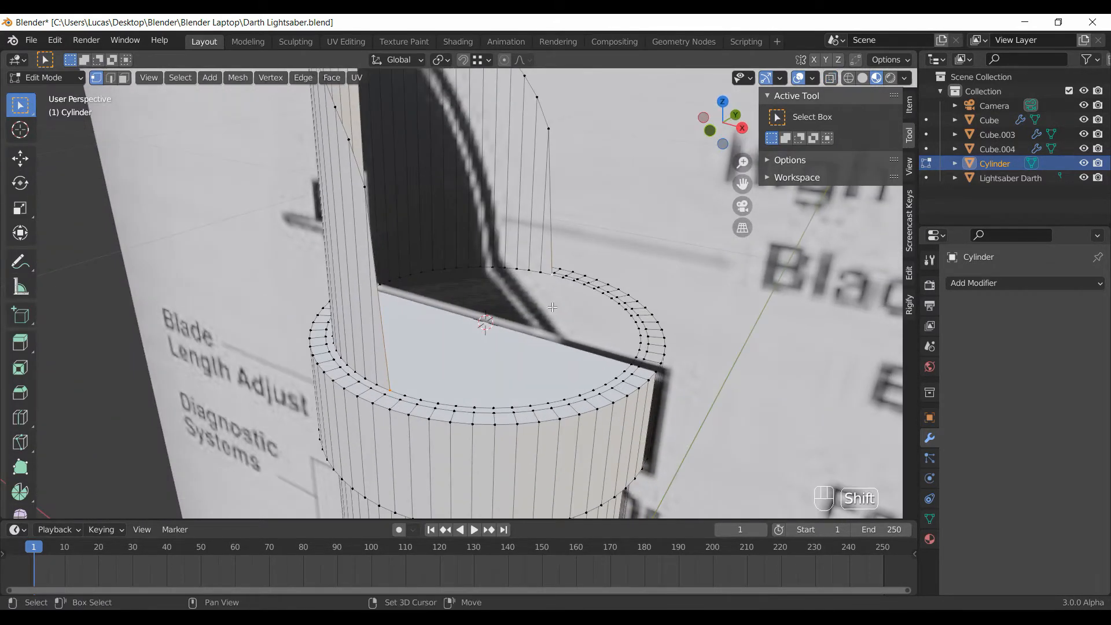
{"action": "key", "text": "KP_1"}
{"action": "key", "text": "g"}
{"action": "key", "text": "z"}
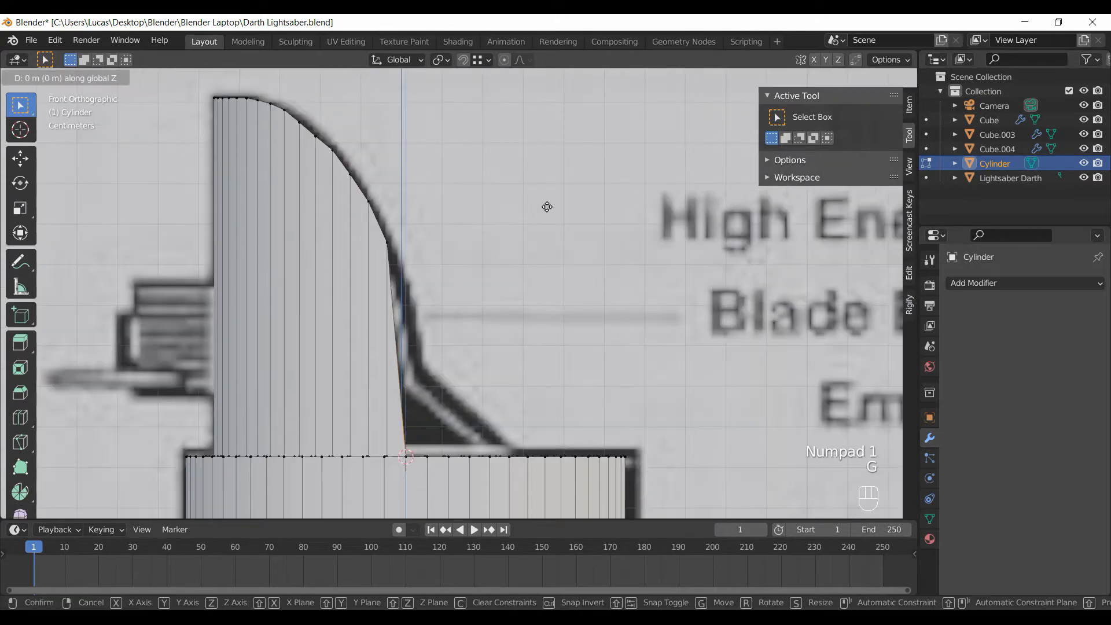
{"action": "left_click", "coordinate": [555, 137]}
Extrude the half shell's vertical cut edges about 0.00428 m along X in front view.
{"action": "middle_click_drag", "start_coordinate": [465, 273], "coordinate": [434, 290], "text": "shift"}
{"action": "key", "text": "2"}
{"action": "left_click", "coordinate": [414, 283]}
{"action": "key", "text": "KP_1"}
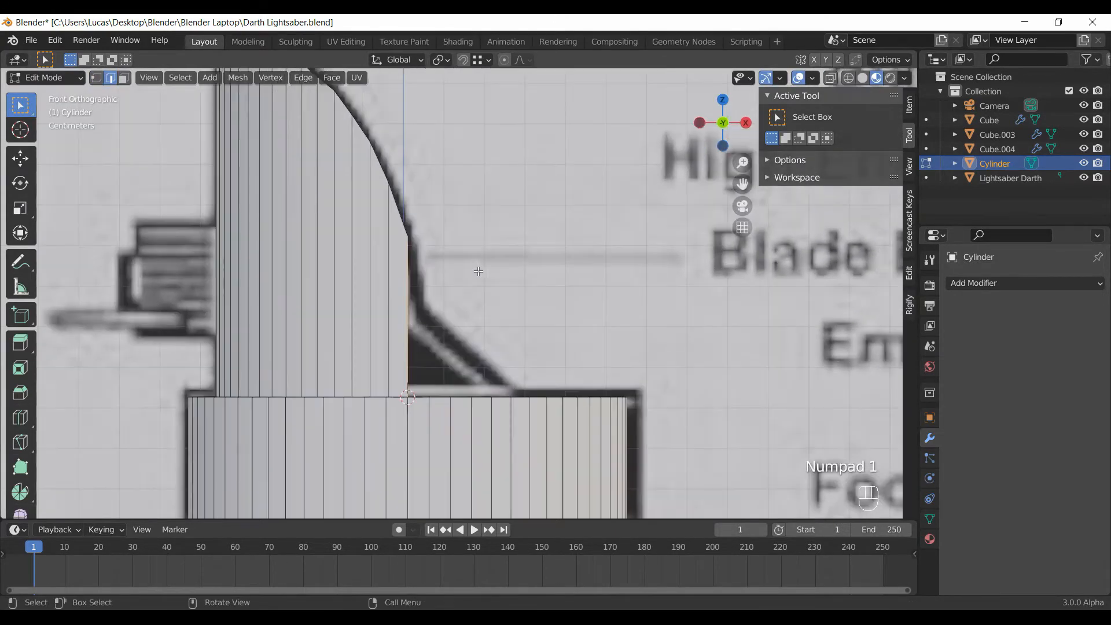
{"action": "key", "text": "e"}
{"action": "left_click", "coordinate": [495, 272]}
{"action": "key", "text": "1"}
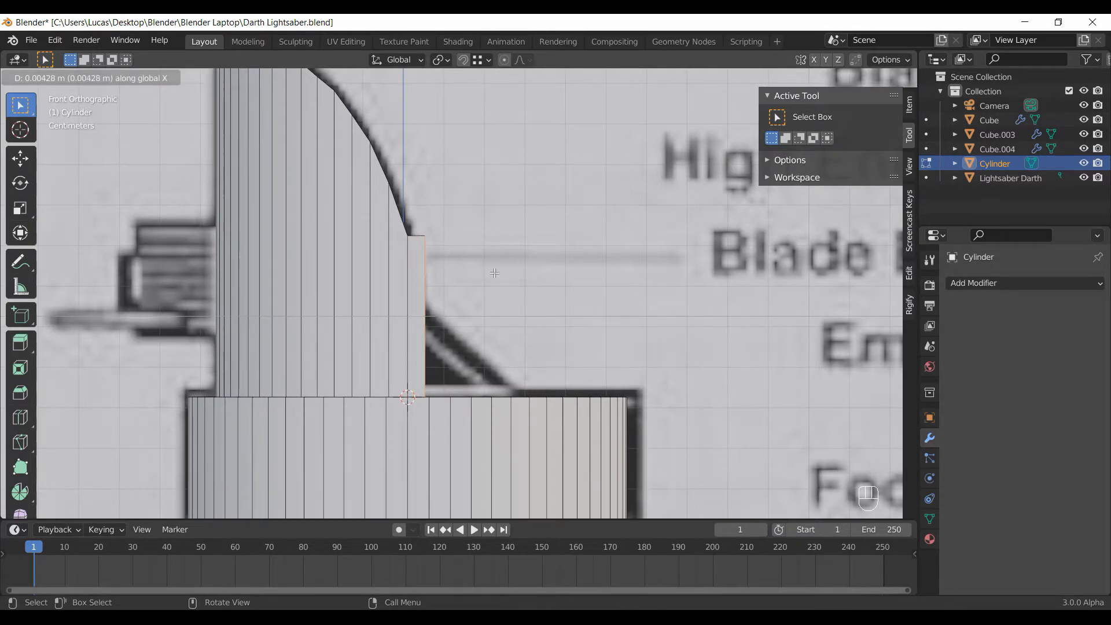
{"action": "key", "text": "g"}
{"action": "key", "text": "z"}
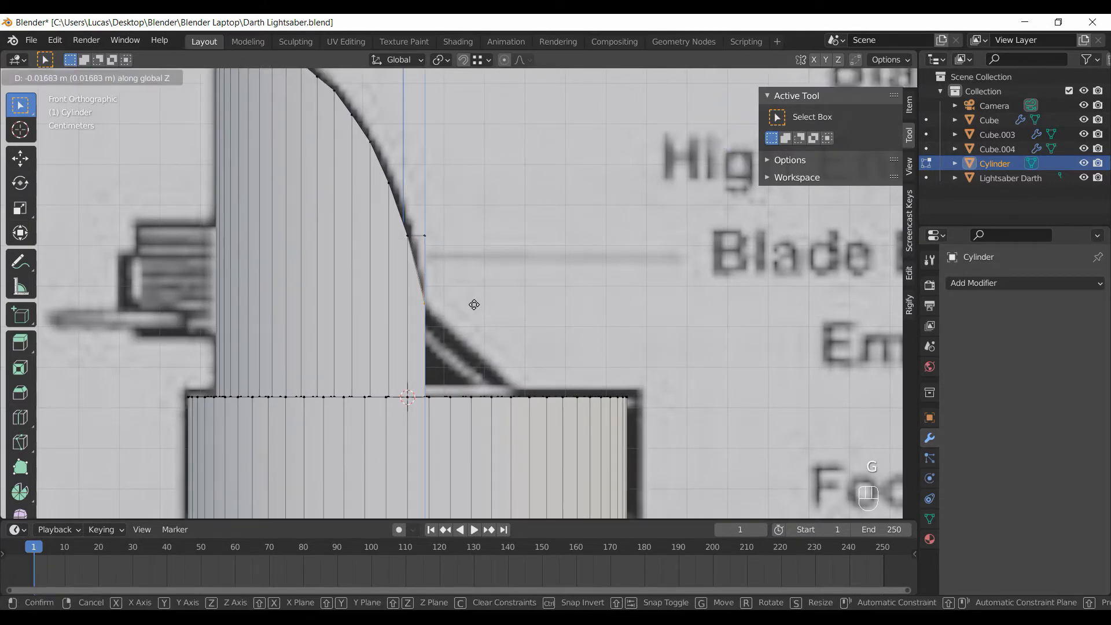
{"action": "left_click", "coordinate": [474, 305]}
{"action": "key", "text": "ctrl+z"}
With X-ray on, lower the extruded strip's outer top vertices along Z to the reference curve's lower bend.
{"action": "left_click", "coordinate": [830, 81]}
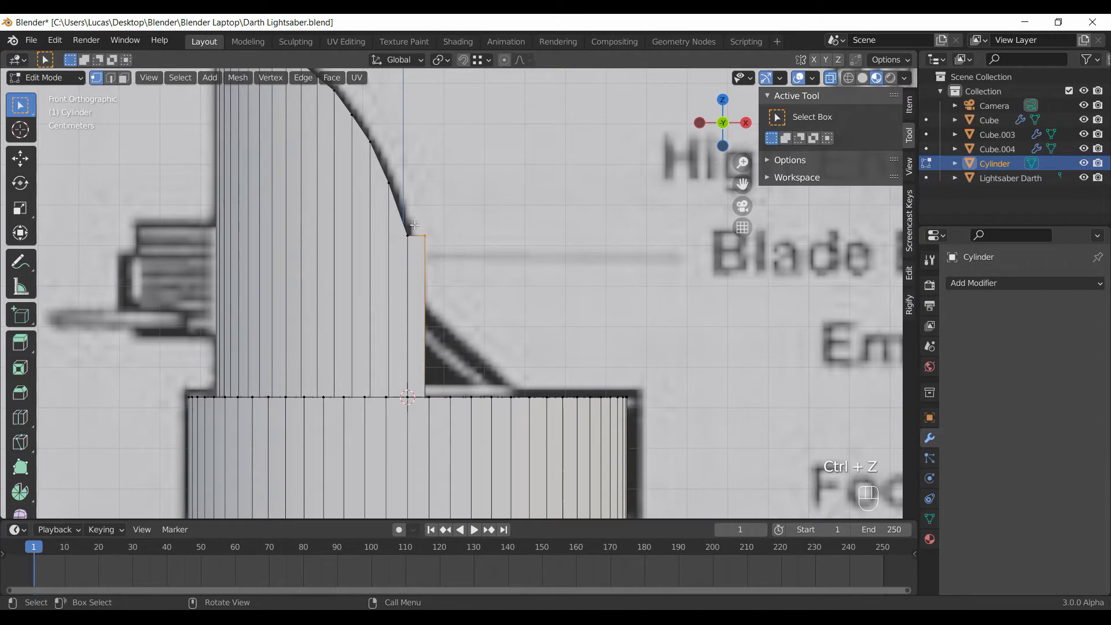
{"action": "key", "text": "g"}
{"action": "key", "text": "z"}
{"action": "left_click", "coordinate": [493, 310]}
Extrude the shell's outer vertical edges again, about 0.0216 m along X, to the end of the reference's sloped section.
{"action": "mouse_move", "coordinate": [457, 348]}
{"action": "middle_mouse_down"}
{"action": "mouse_move", "coordinate": [443, 326]}
{"action": "mouse_move", "coordinate": [480, 343]}
{"action": "middle_mouse_up"}
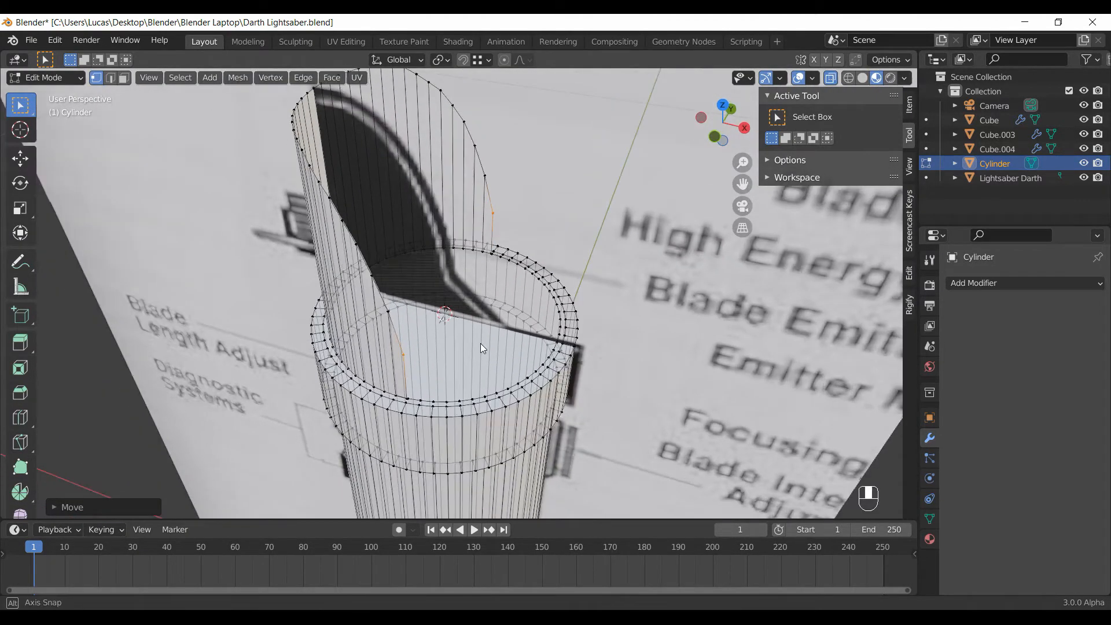
{"action": "key", "text": "Tab"}
{"action": "key", "text": "Tab"}
{"action": "mouse_move", "coordinate": [382, 336]}
{"action": "middle_mouse_down"}
{"action": "mouse_move", "coordinate": [400, 344]}
{"action": "mouse_move", "coordinate": [368, 320]}
{"action": "middle_mouse_up"}
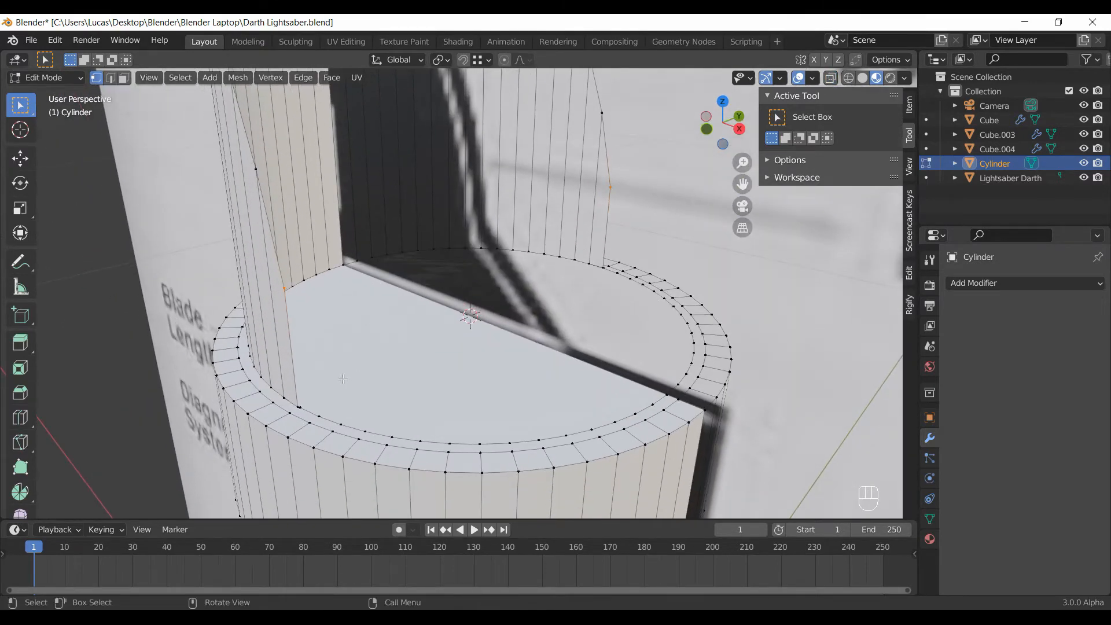
{"action": "key", "text": "2"}
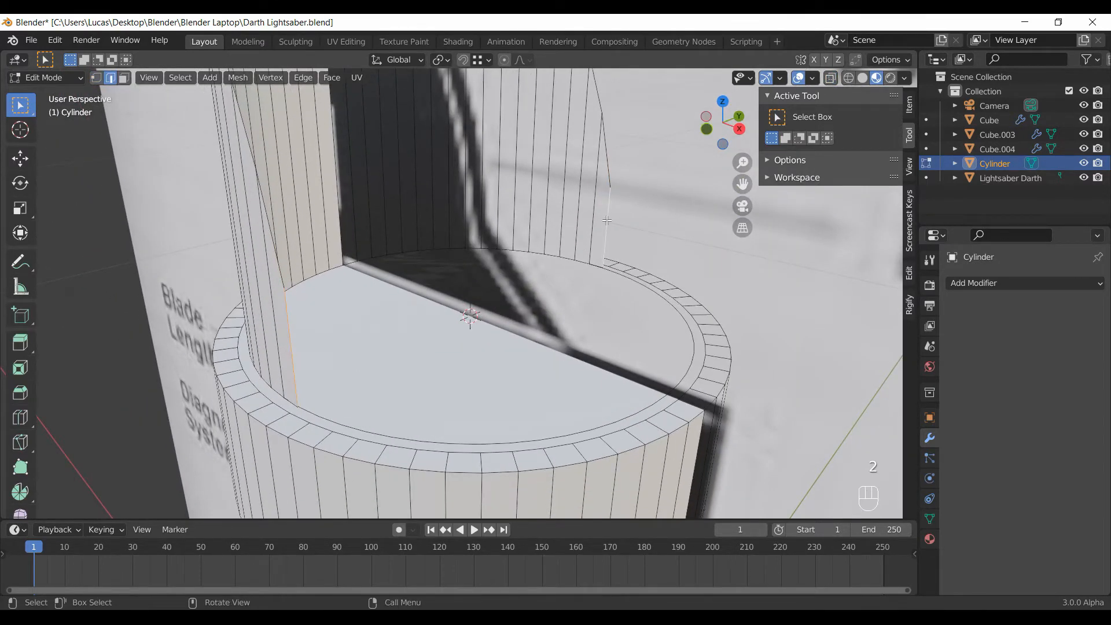
{"action": "key", "text": "KP_1"}
{"action": "key", "text": "e"}
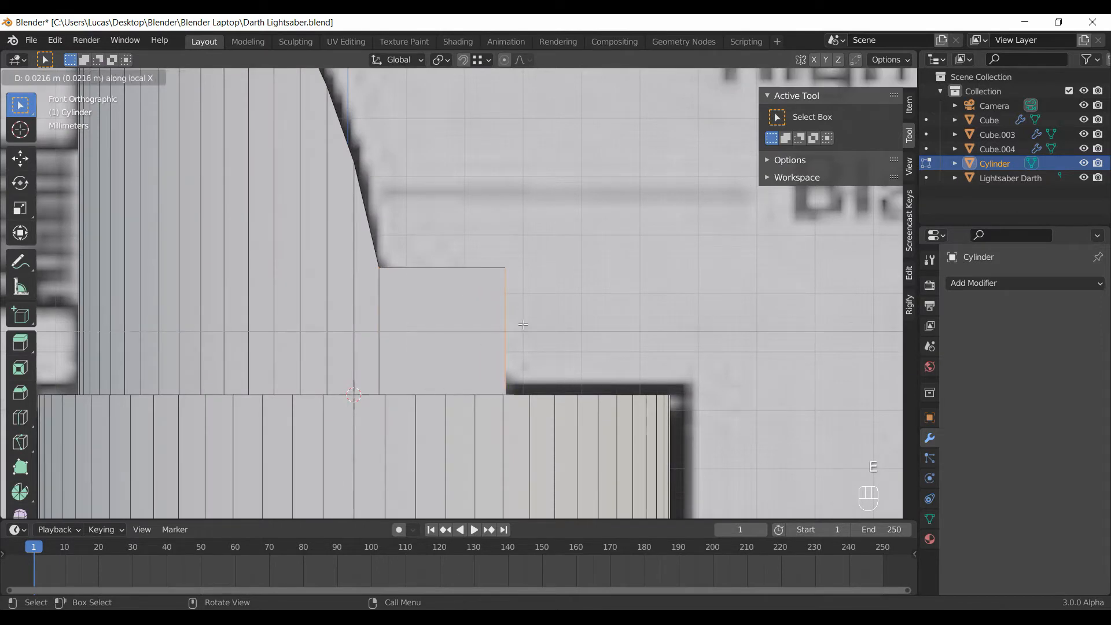
{"action": "left_click", "coordinate": [523, 324]}
Lower the new strip's outer top vertices along Z to form the shroud's straight diagonal slope down to the emitter rim.
{"action": "key", "text": "1"}
{"action": "key", "text": "g"}
{"action": "key", "text": "z"}
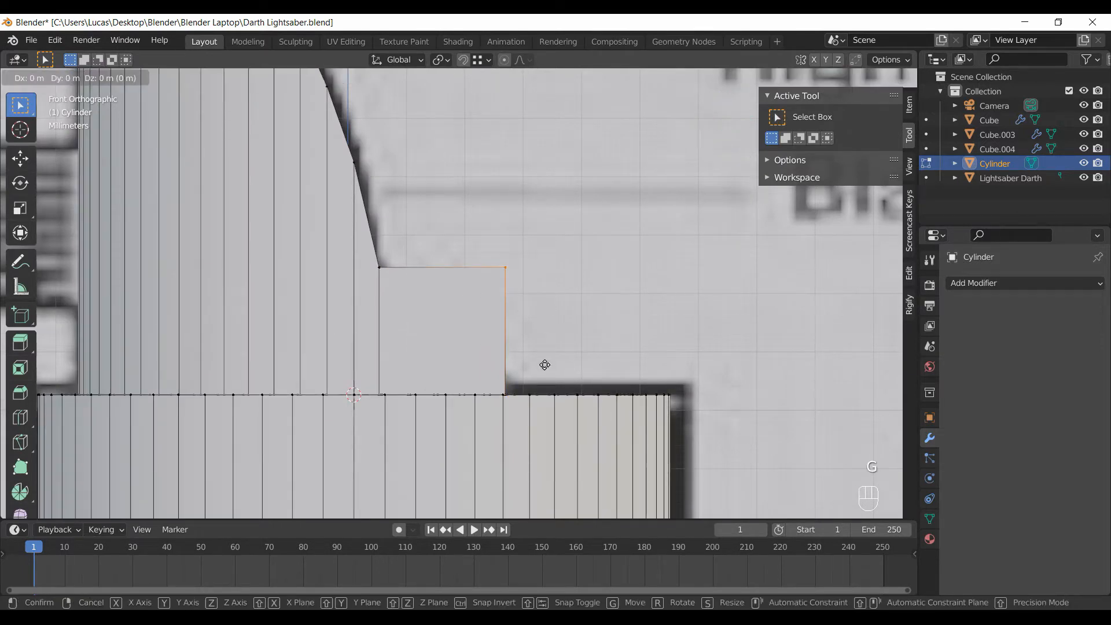
{"action": "left_click", "coordinate": [544, 413]}
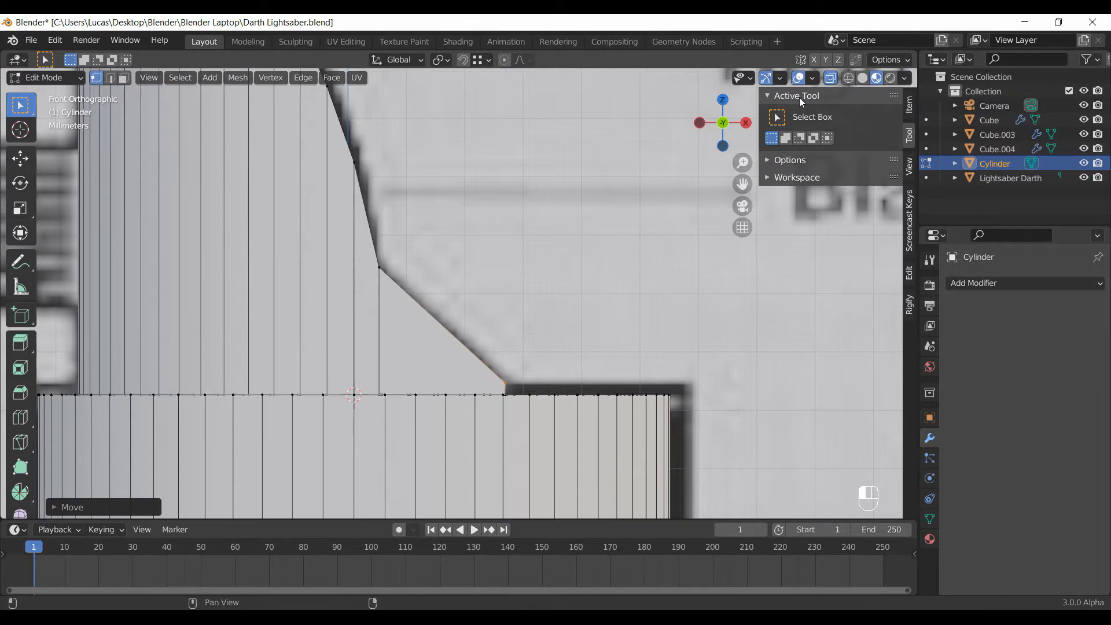
Select the shroud's upper edge chain, grow the selection over the whole shroud, and separate it into its own object.
{"action": "key", "text": "Tab"}
{"action": "middle_click_drag", "start_coordinate": [564, 265], "coordinate": [542, 338]}
{"action": "key", "text": "Tab"}
{"action": "key", "text": "2"}
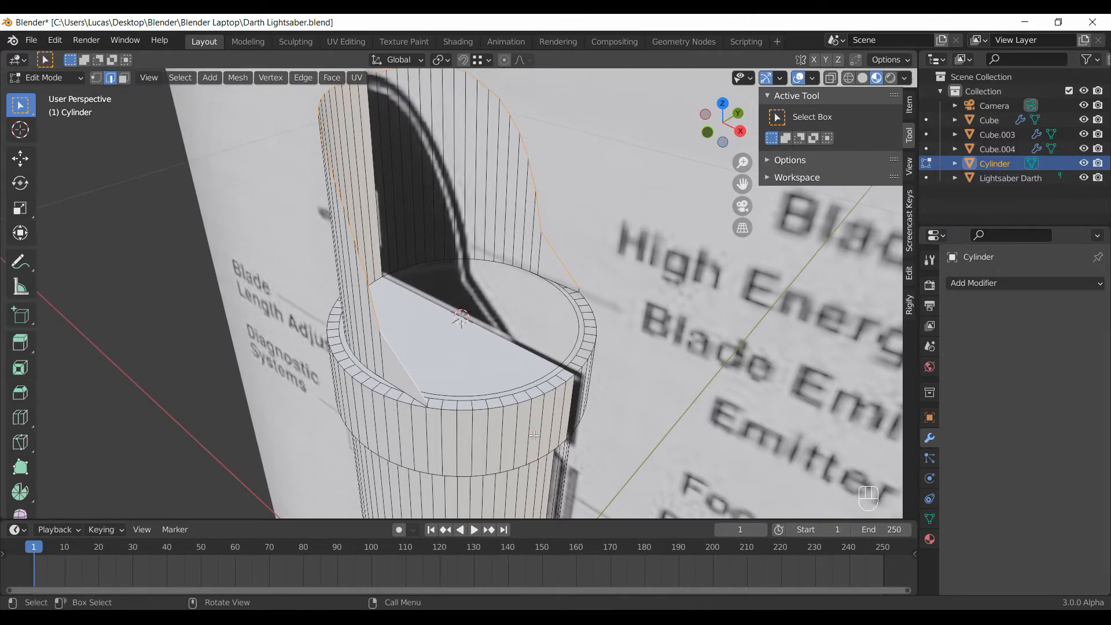
{"action": "scroll", "coordinate": [486, 439], "scroll_direction": "up", "scroll_amount": 4}
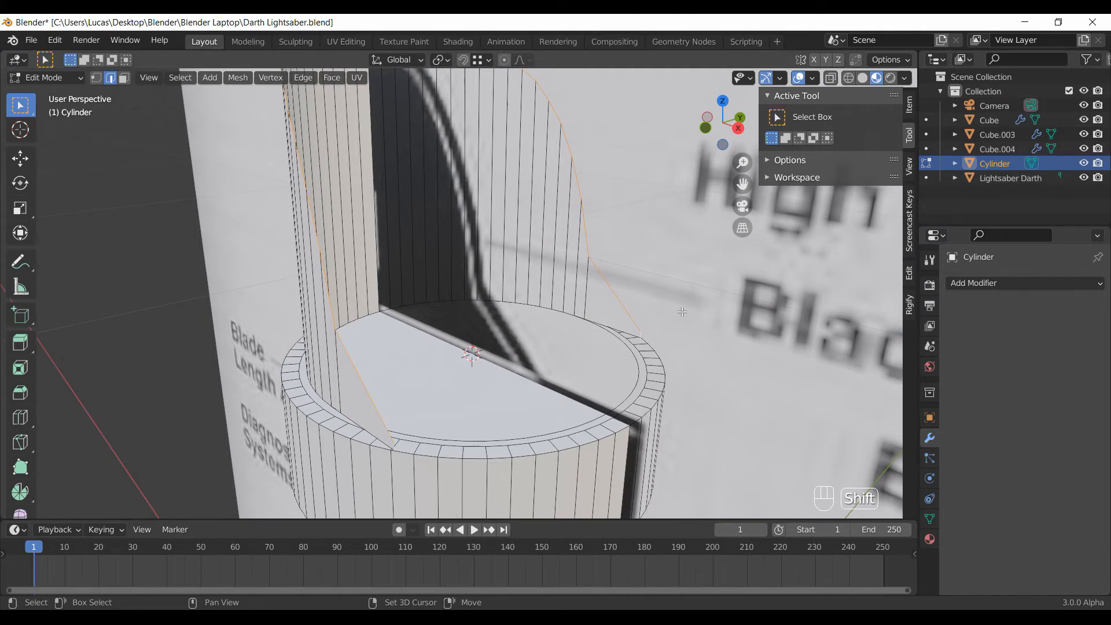
{"action": "key", "text": "ctrl+KP_Add"}
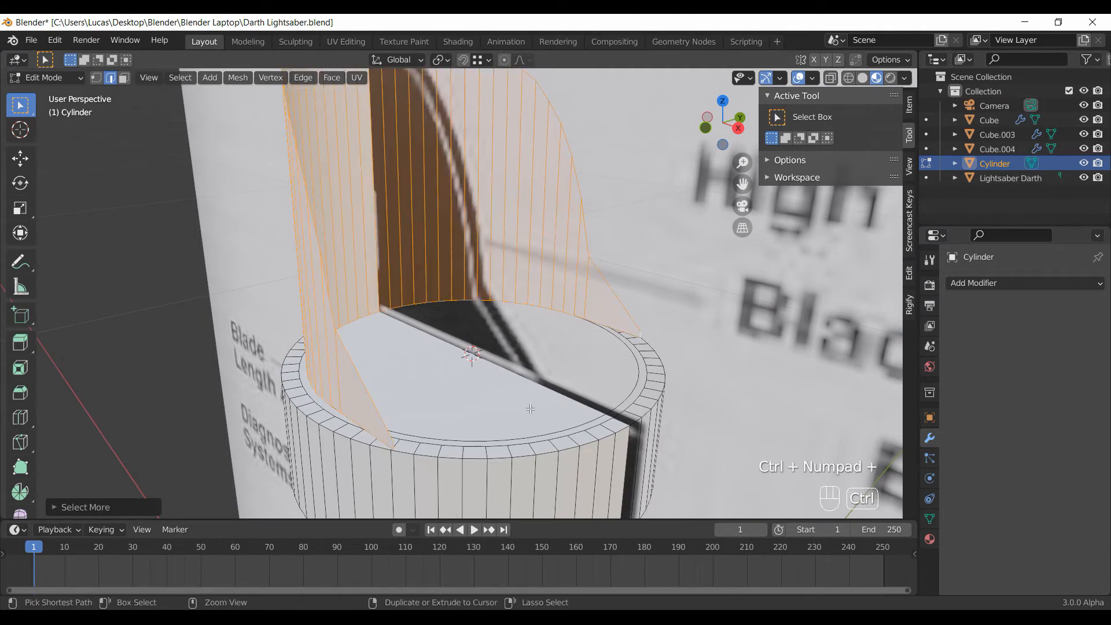
{"action": "key", "text": "p"}
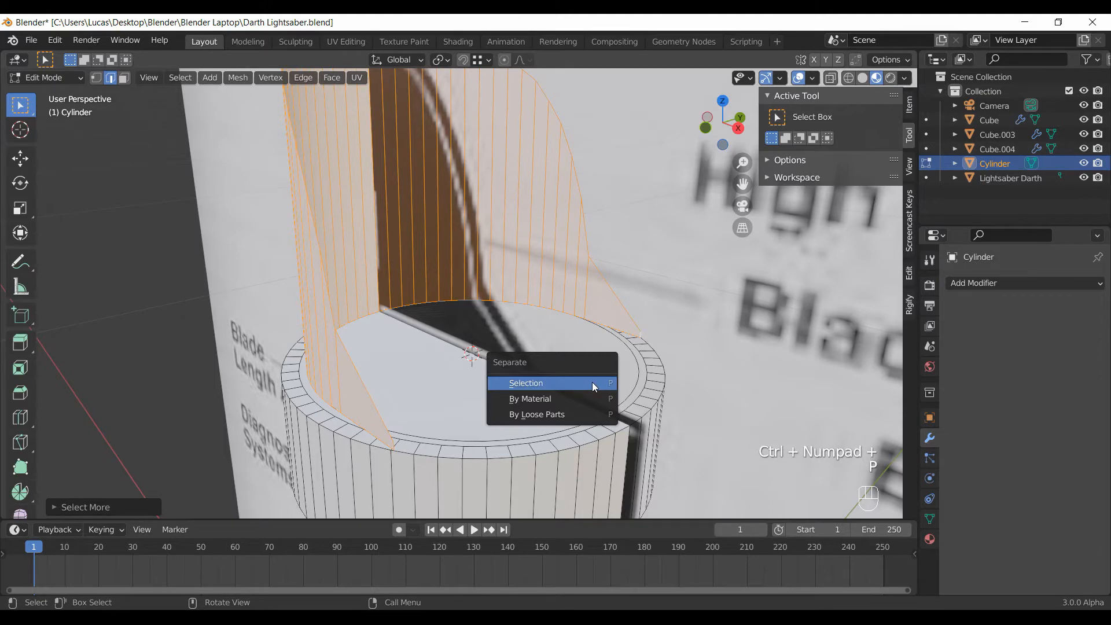
{"action": "left_click", "coordinate": [592, 381]}
{"action": "key", "text": "Tab"}
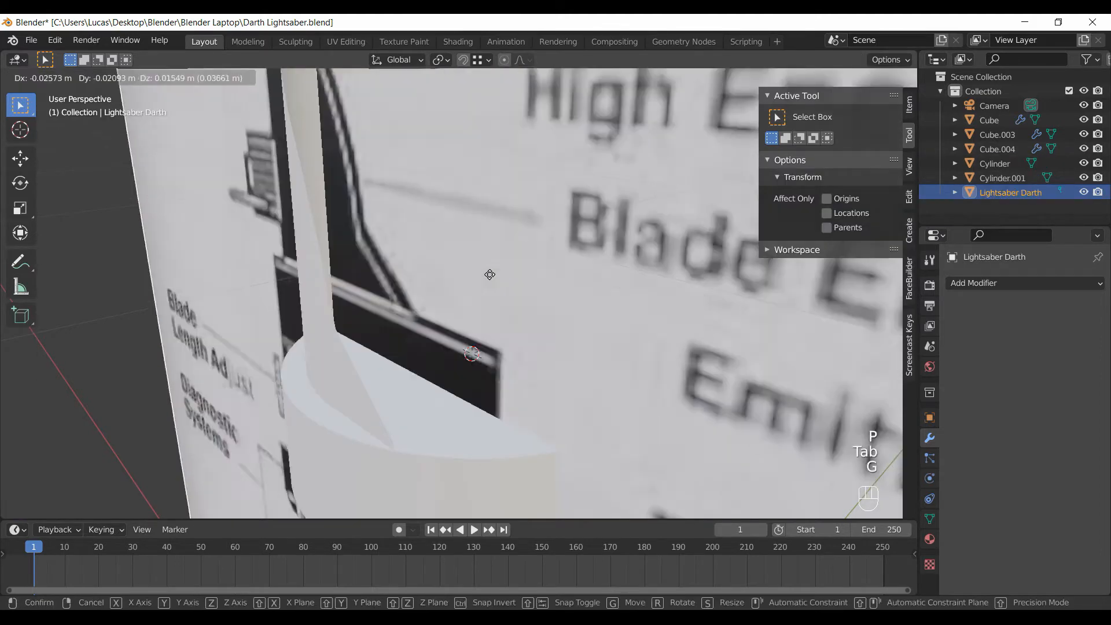
{"action": "left_click", "coordinate": [321, 268]}
{"action": "key", "text": "g"}
{"action": "right_click", "coordinate": [371, 318]}
Add a Solidify modifier to the separated shroud with a thickness of 0.04 m.
{"action": "left_click", "coordinate": [973, 284]}
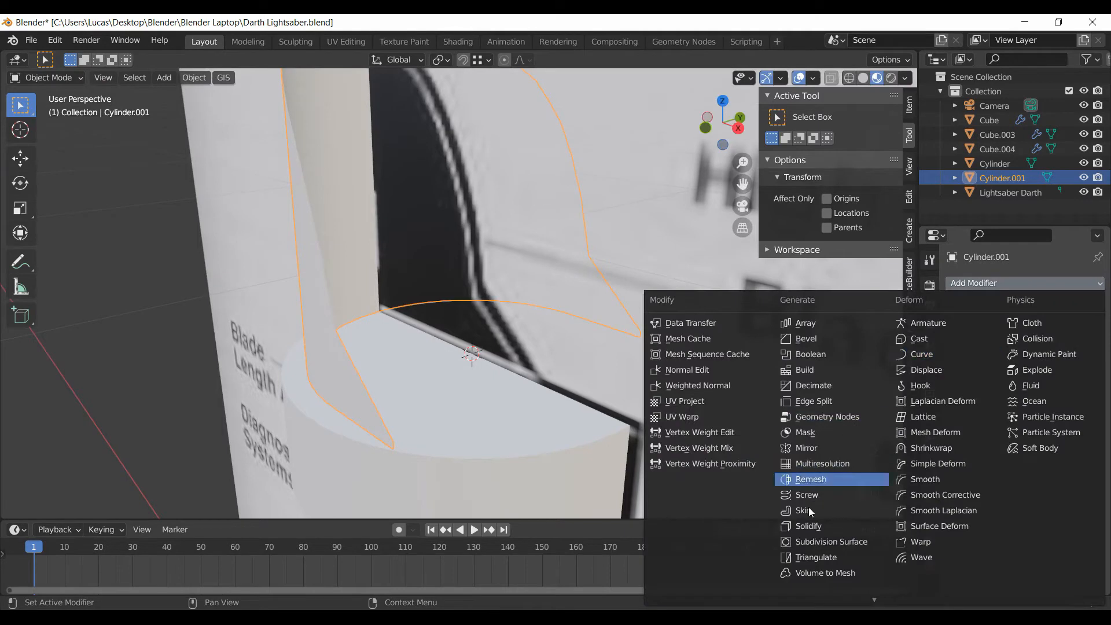
{"action": "left_click", "coordinate": [810, 526]}
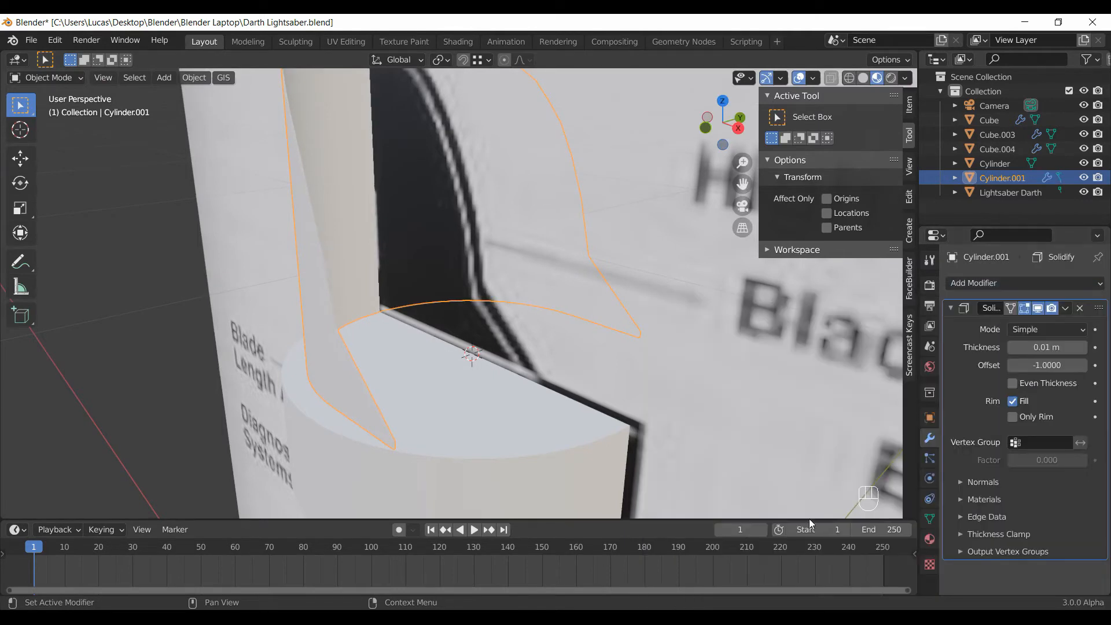
{"action": "left_click", "coordinate": [1083, 348]}
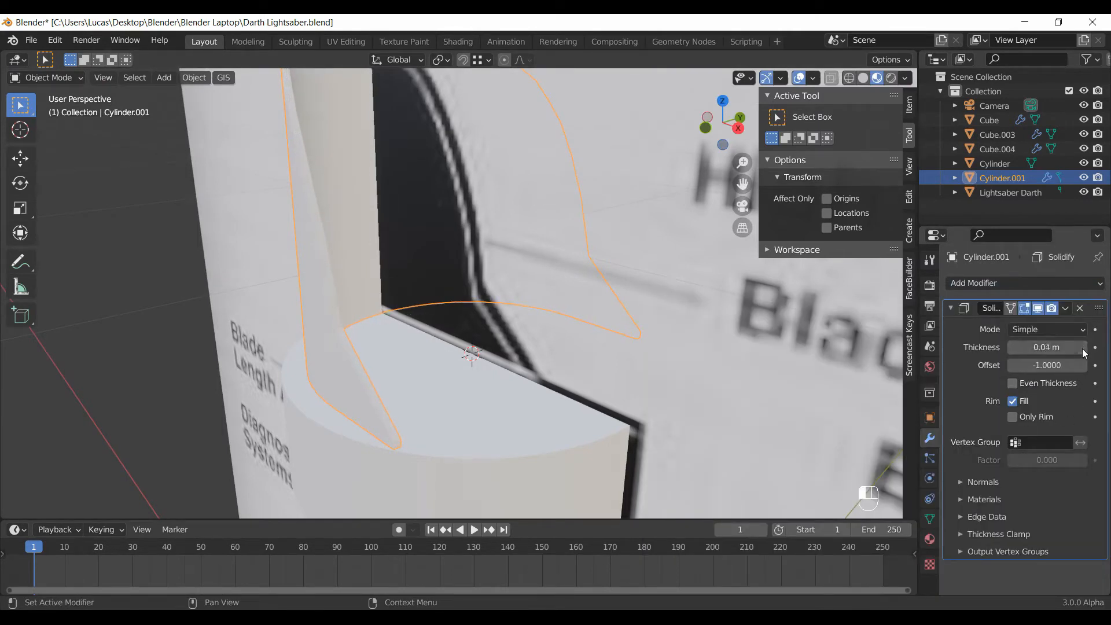
{"action": "middle_click_drag", "start_coordinate": [593, 384], "coordinate": [579, 419]}
{"action": "scroll", "coordinate": [580, 417], "scroll_direction": "down", "scroll_amount": 4}
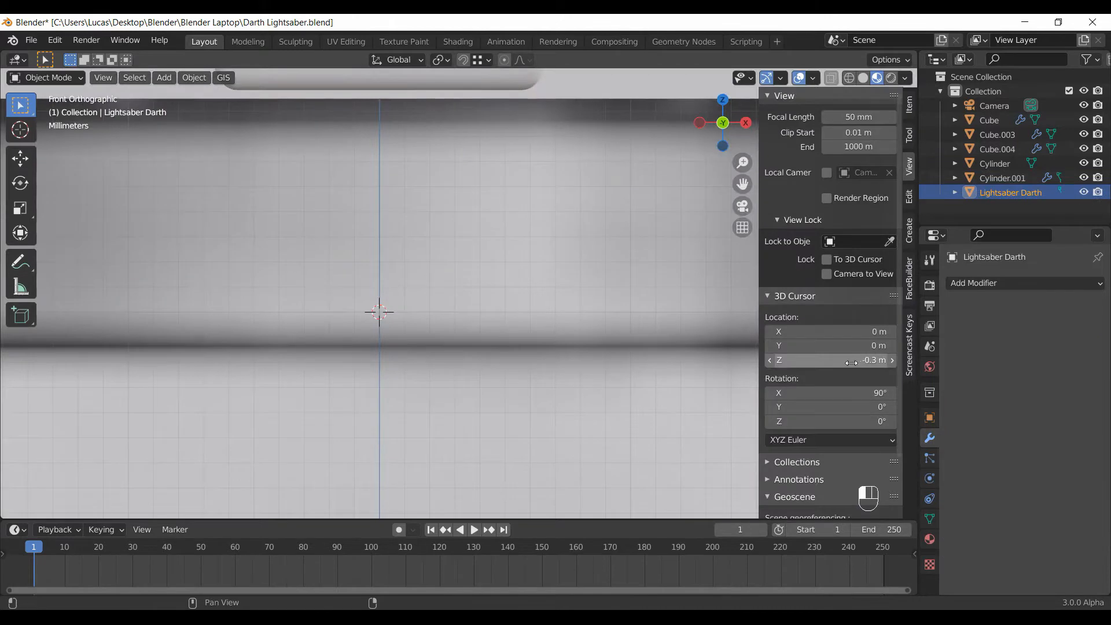
Add a cylinder mesh at the 3D cursor below the grip's bottom end.
{"action": "scroll", "coordinate": [602, 351], "scroll_direction": "down", "scroll_amount": 3}
{"action": "key", "text": "shift+s"}
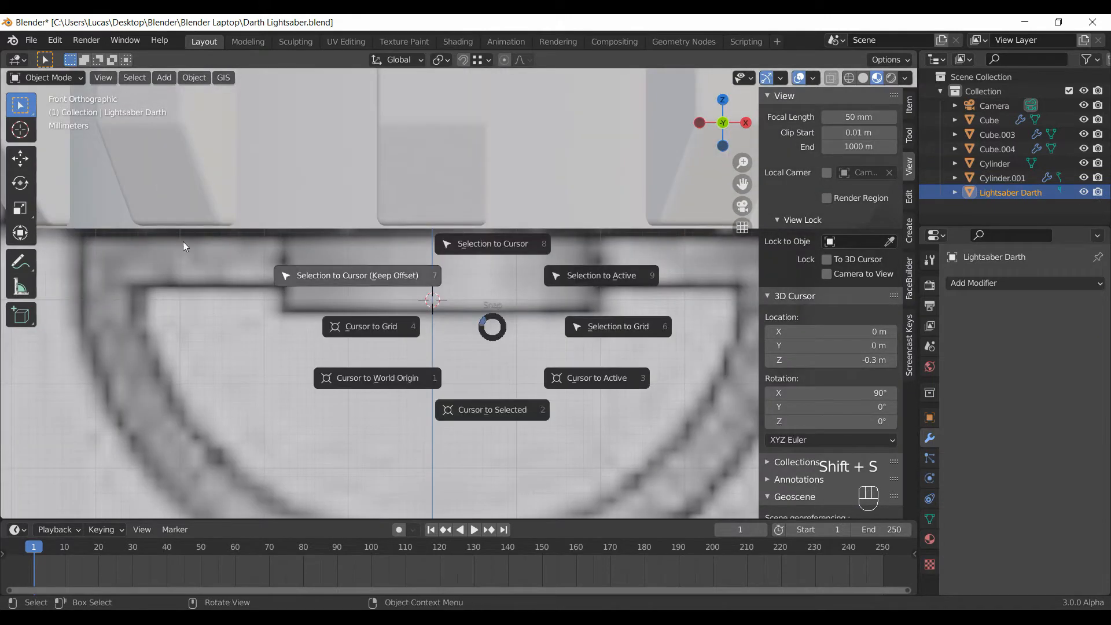
{"action": "left_click", "coordinate": [402, 267]}
{"action": "key", "text": "shift+a"}
{"action": "mouse_move", "coordinate": [404, 269]}
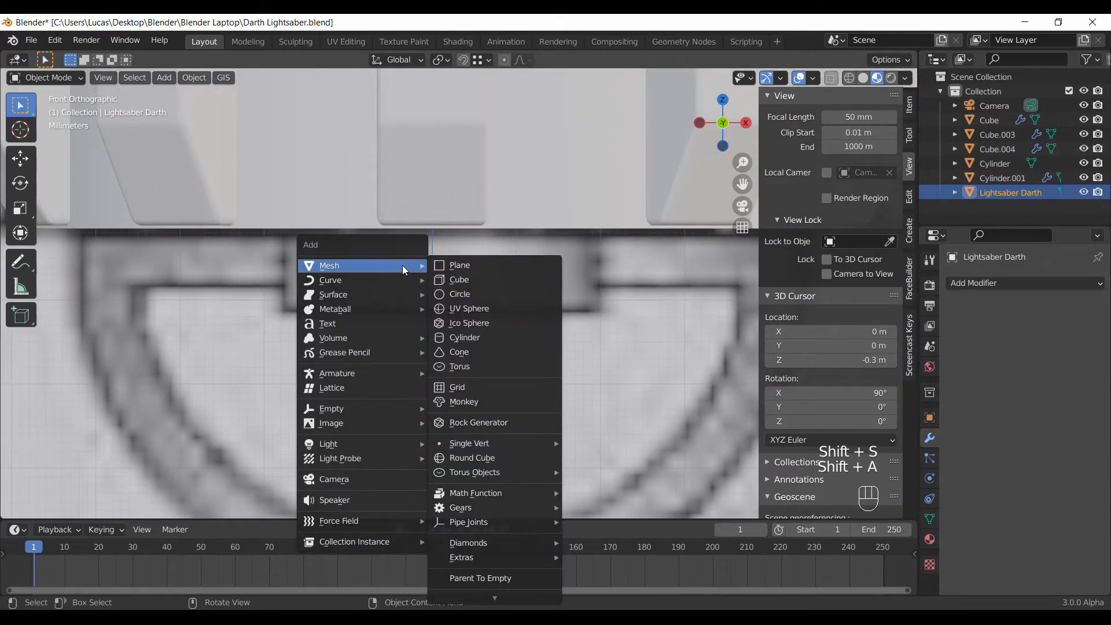
{"action": "left_click", "coordinate": [470, 338]}
{"action": "scroll", "coordinate": [593, 362], "scroll_direction": "down", "scroll_amount": 2}
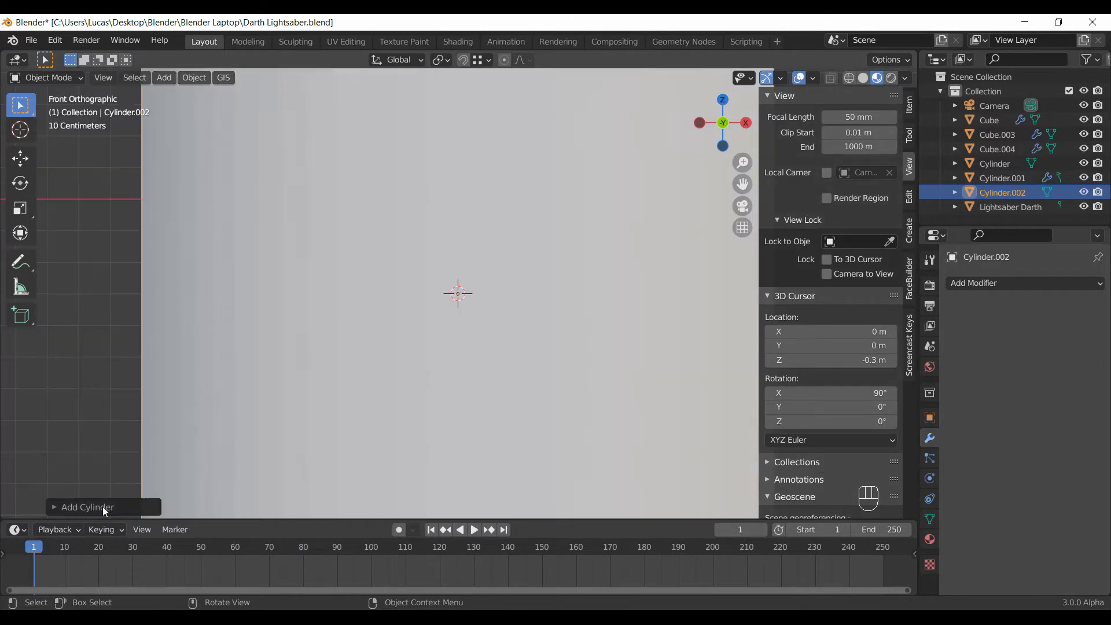
{"action": "left_click", "coordinate": [102, 506]}
{"action": "left_click", "coordinate": [145, 314]}
Scale the new cylinder down uniformly to roughly the width of the belt ring's central mount in the reference.
{"action": "key", "text": "s"}
{"action": "left_click", "coordinate": [457, 388]}
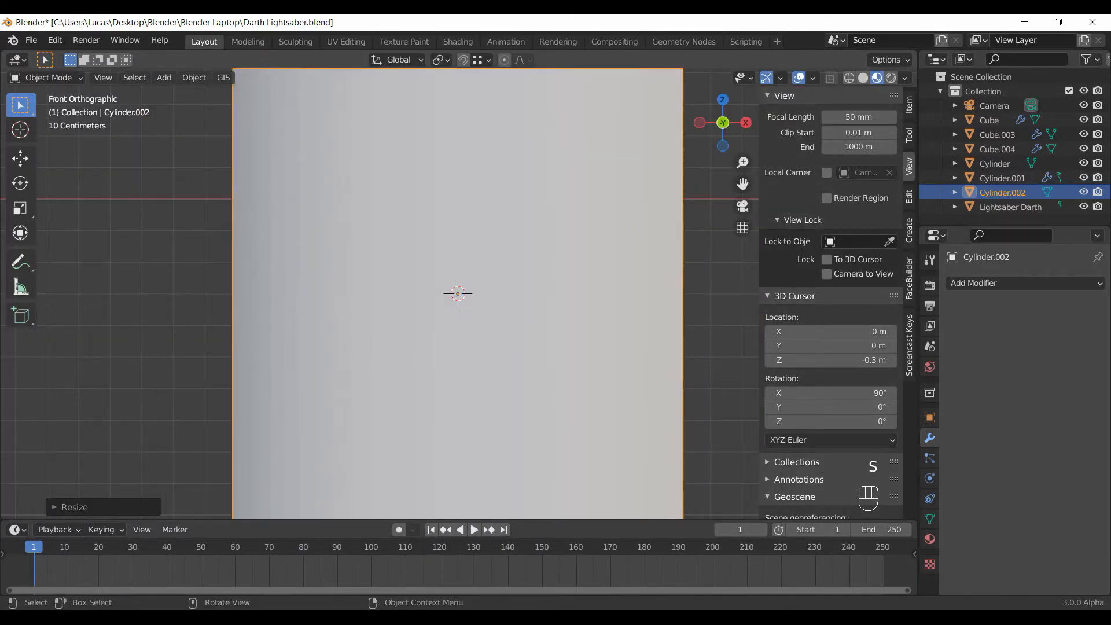
{"action": "key", "text": "s"}
{"action": "left_click", "coordinate": [640, 411]}
{"action": "key", "text": "s"}
{"action": "key", "text": "s"}
{"action": "left_click", "coordinate": [639, 370]}
{"action": "key", "text": "s"}
{"action": "left_click", "coordinate": [545, 332]}
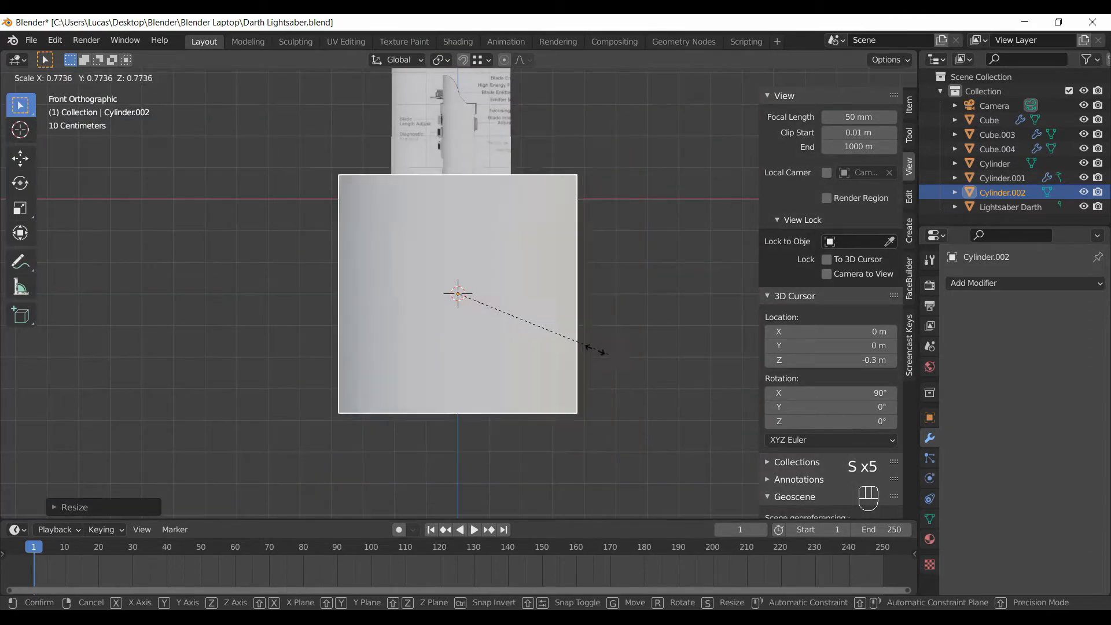
{"action": "scroll", "coordinate": [545, 333], "scroll_direction": "up", "scroll_amount": 3}
{"action": "key", "text": "s"}
{"action": "left_click", "coordinate": [588, 350]}
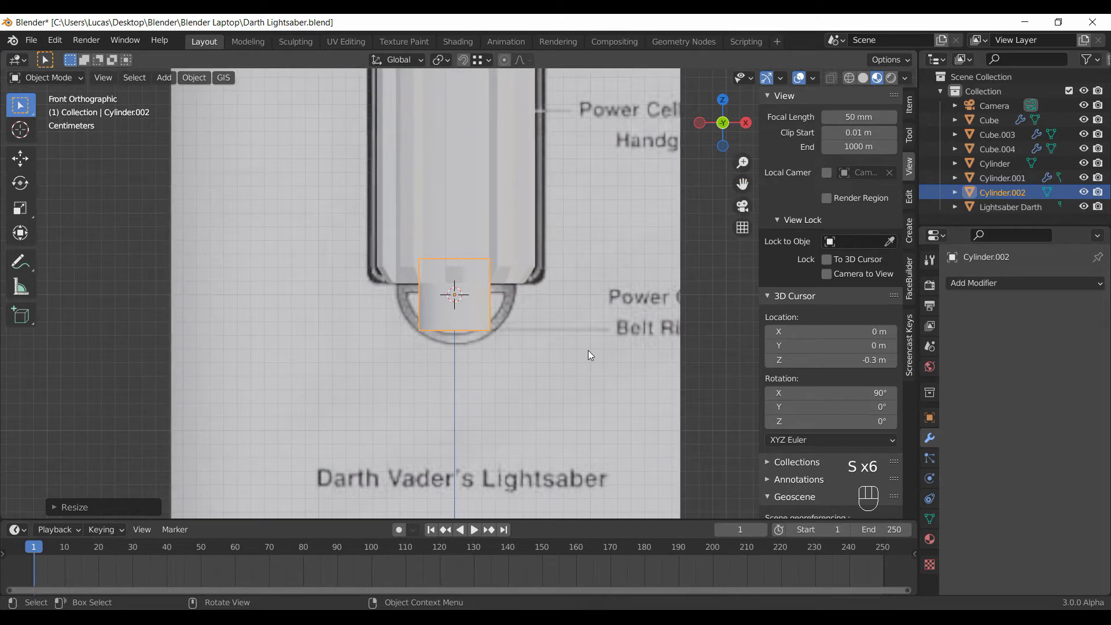
{"action": "scroll", "coordinate": [588, 350], "scroll_direction": "up", "scroll_amount": 8}
{"action": "key", "text": "s"}
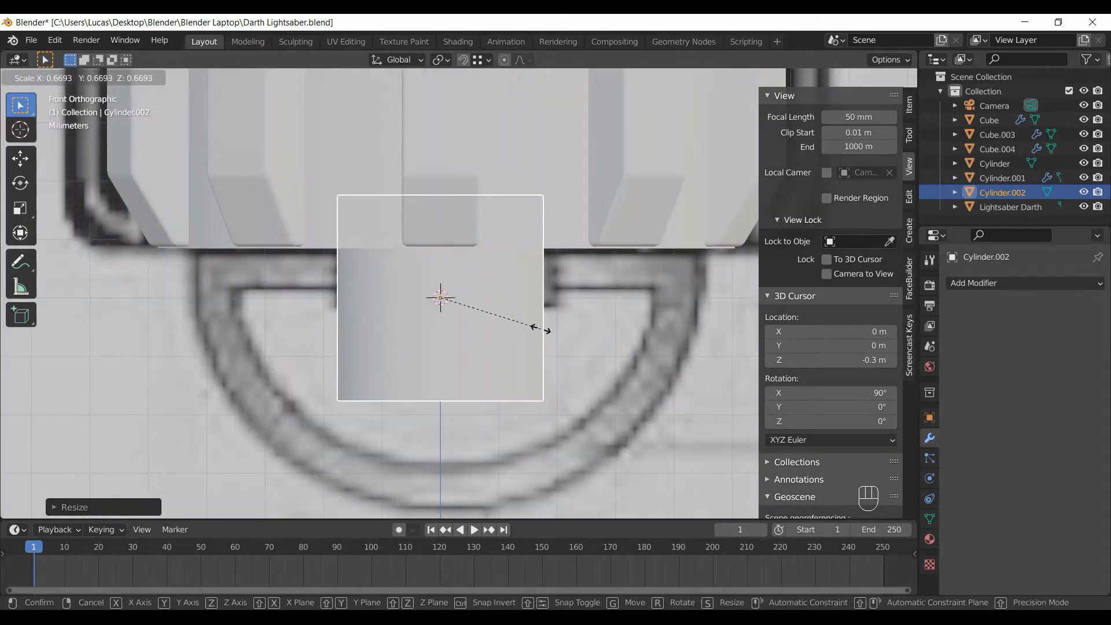
{"action": "left_click", "coordinate": [541, 332]}
Flatten the small cylinder along Z and reposition it vertically over the belt ring's mount just under the hilt's base.
{"action": "key", "text": "s"}
{"action": "key", "text": "z"}
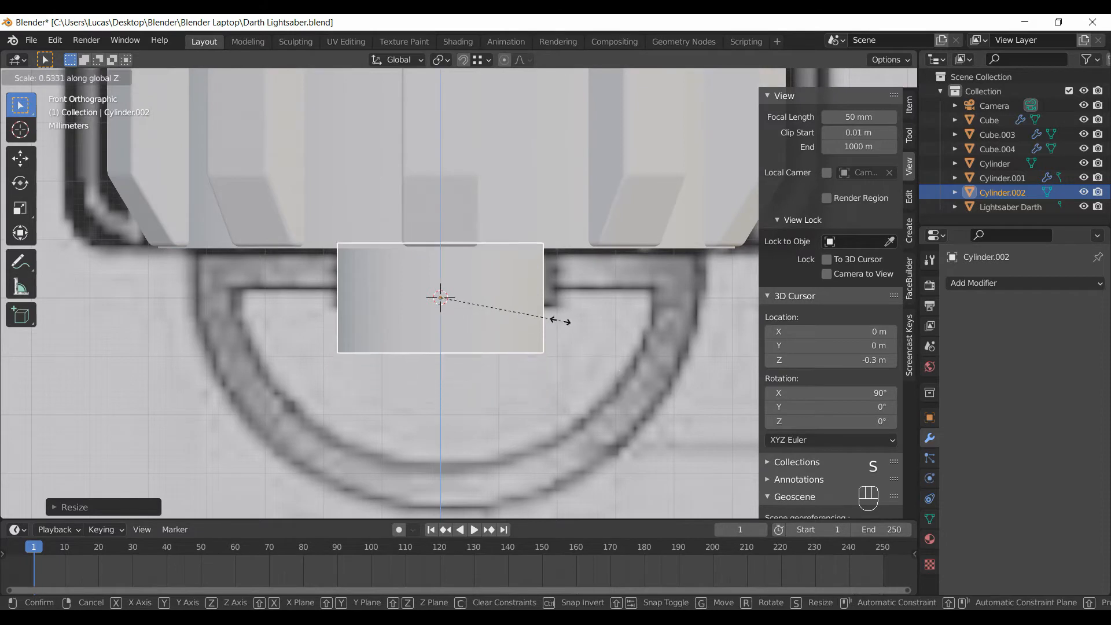
{"action": "left_click", "coordinate": [544, 315]}
{"action": "key", "text": "g"}
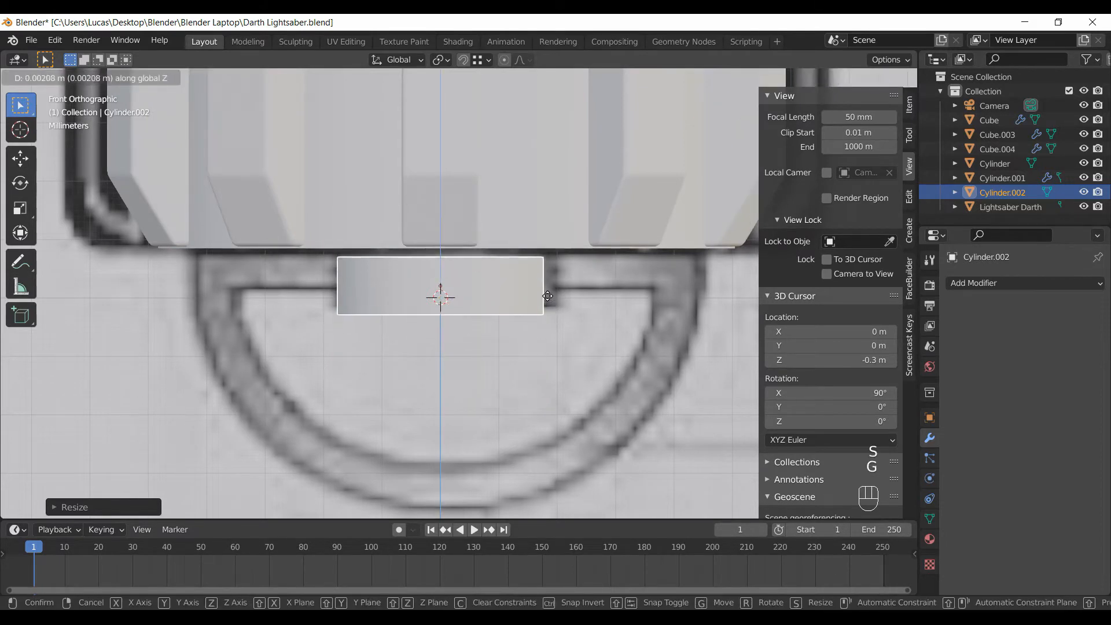
{"action": "left_click", "coordinate": [502, 284]}
{"action": "middle_click_drag", "start_coordinate": [502, 283], "coordinate": [457, 148]}
{"action": "key", "text": "g"}
{"action": "key", "text": "z"}
{"action": "left_click", "coordinate": [443, 215]}
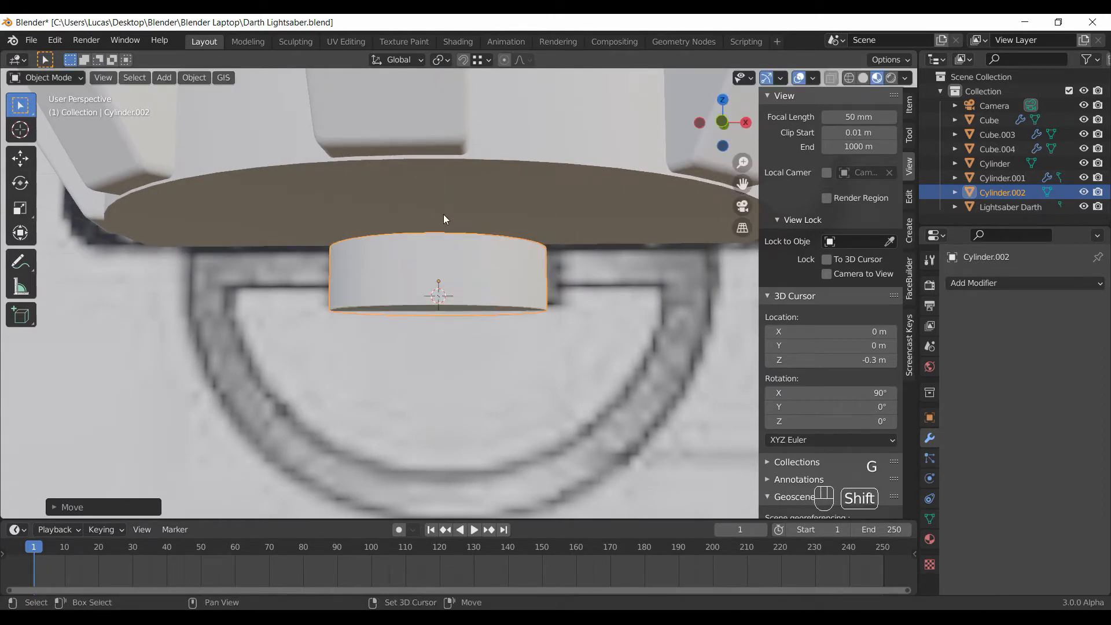
Edit the hilt body and small cylinder together and move the cylinder's mesh up against the hilt's bottom face.
{"action": "left_click", "coordinate": [446, 224], "text": "shift"}
{"action": "key", "text": "Tab"}
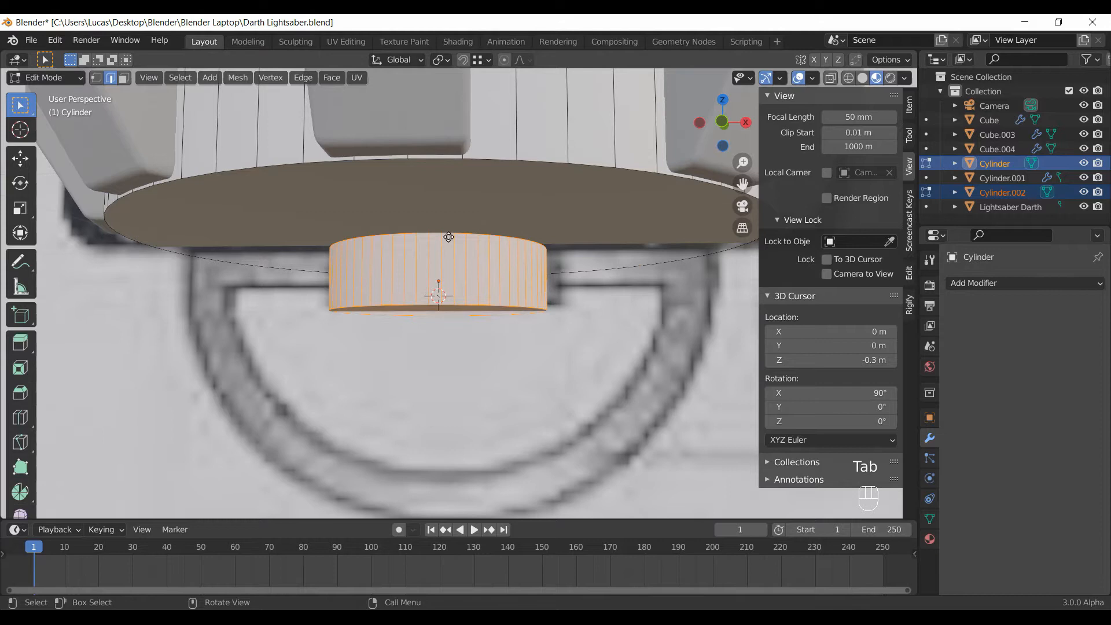
{"action": "key", "text": "g"}
{"action": "left_click", "coordinate": [503, 209], "text": "ctrl"}
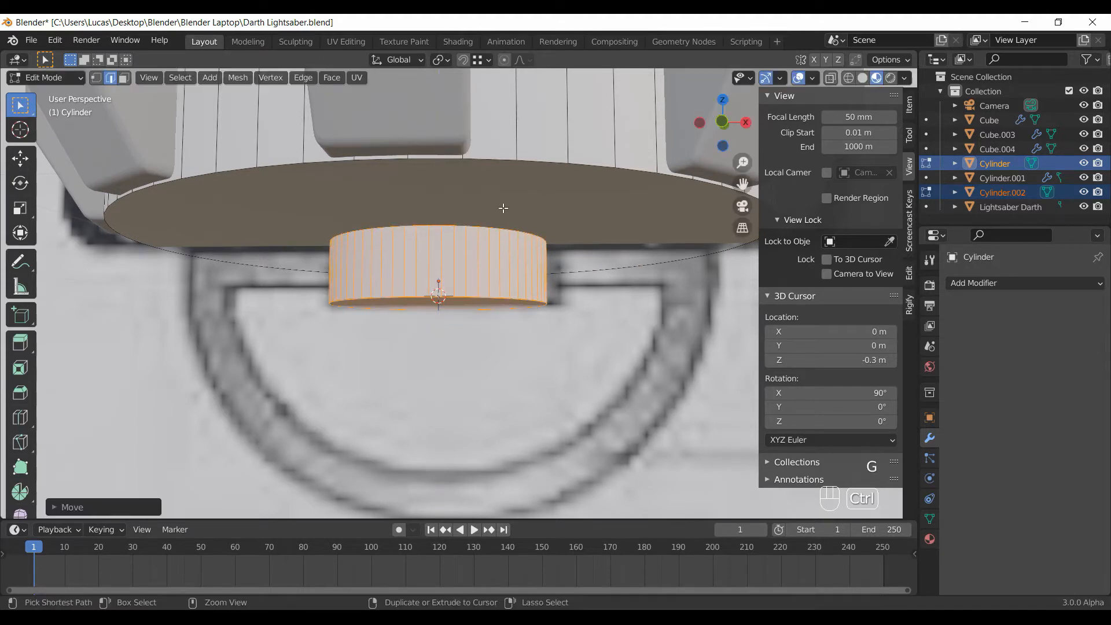
Leave mesh editing, shade the small mount cylinder smooth and enable Auto Smooth at 30° on it.
{"action": "key", "text": "Tab"}
{"action": "left_click", "coordinate": [493, 256]}
{"action": "right_click", "coordinate": [517, 262]}
{"action": "left_click", "coordinate": [521, 258]}
{"action": "left_click", "coordinate": [930, 518]}
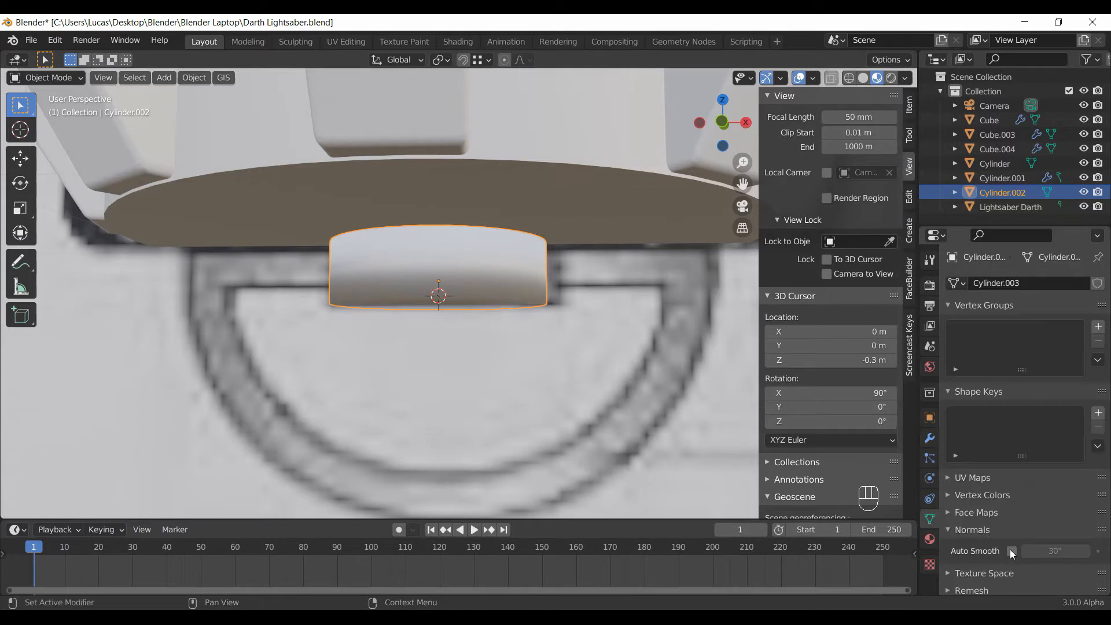
{"action": "left_click", "coordinate": [1012, 551]}
Snap the 3D cursor to the centre of the small cylinder's mesh in front orthographic view and save the file.
{"action": "key", "text": "KP_5"}
{"action": "key", "text": "KP_1"}
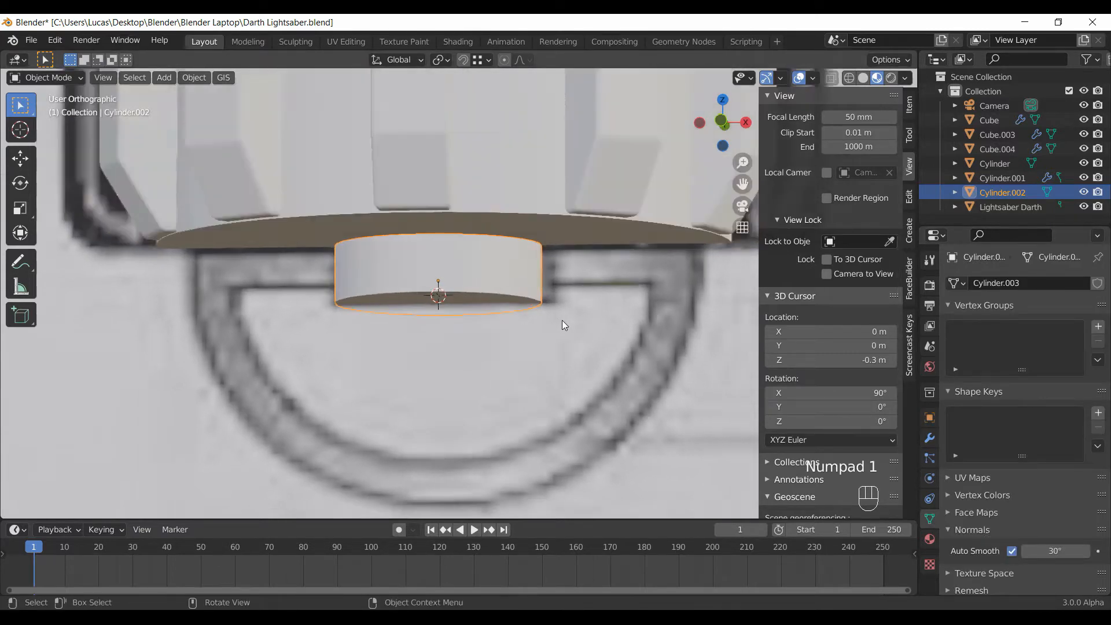
{"action": "key", "text": "Tab"}
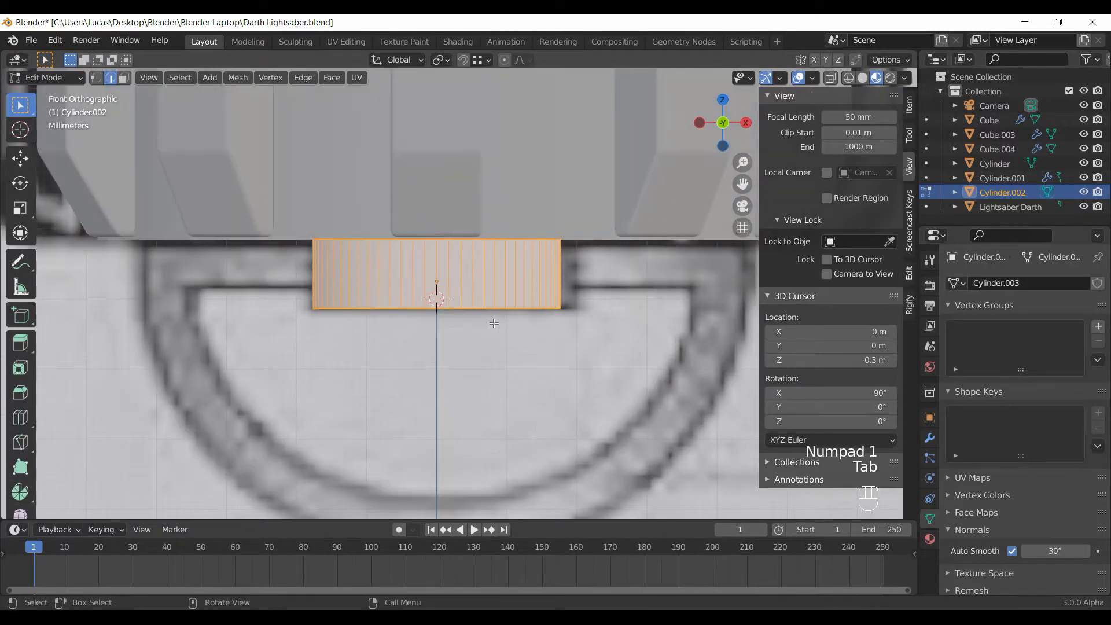
{"action": "key", "text": "Tab"}
{"action": "key", "text": "Tab"}
{"action": "key", "text": "shift+a"}
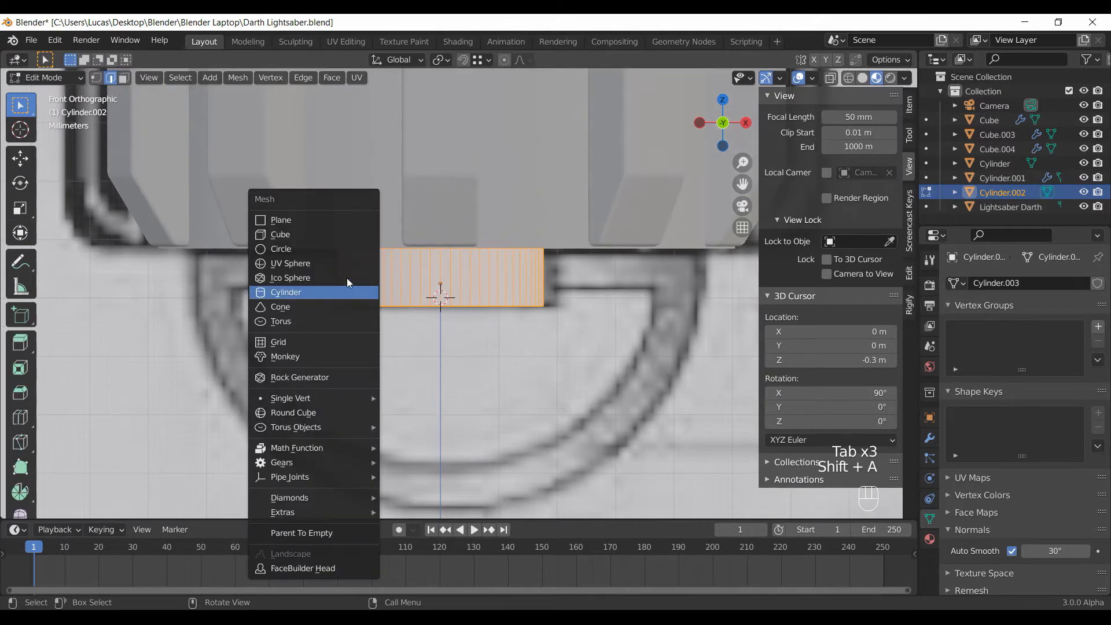
{"action": "right_click", "coordinate": [405, 326]}
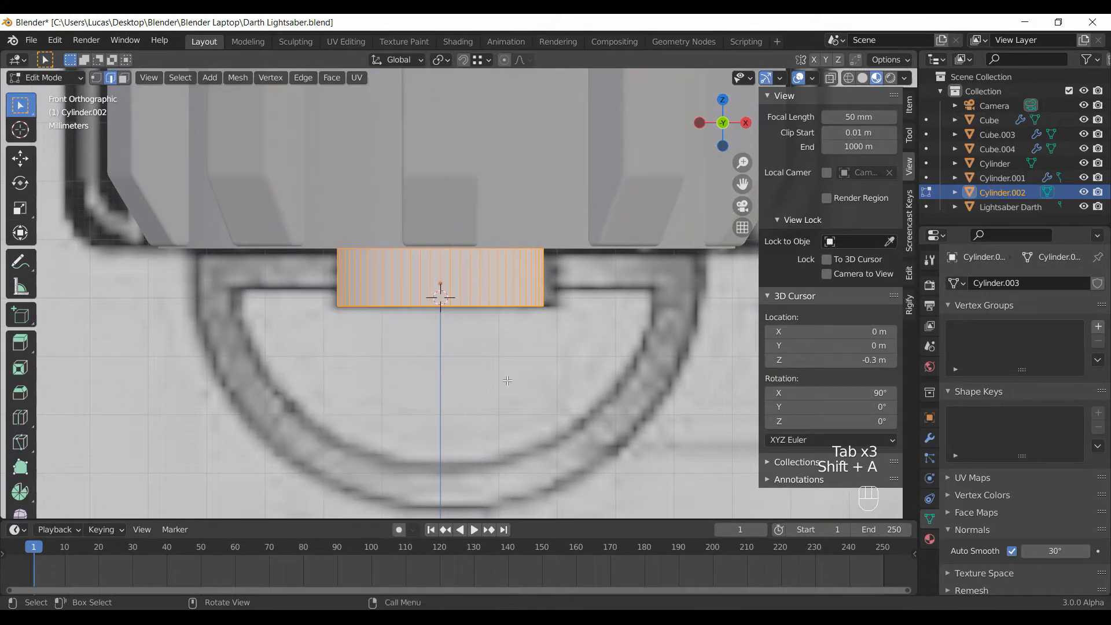
{"action": "key", "text": "shift+s"}
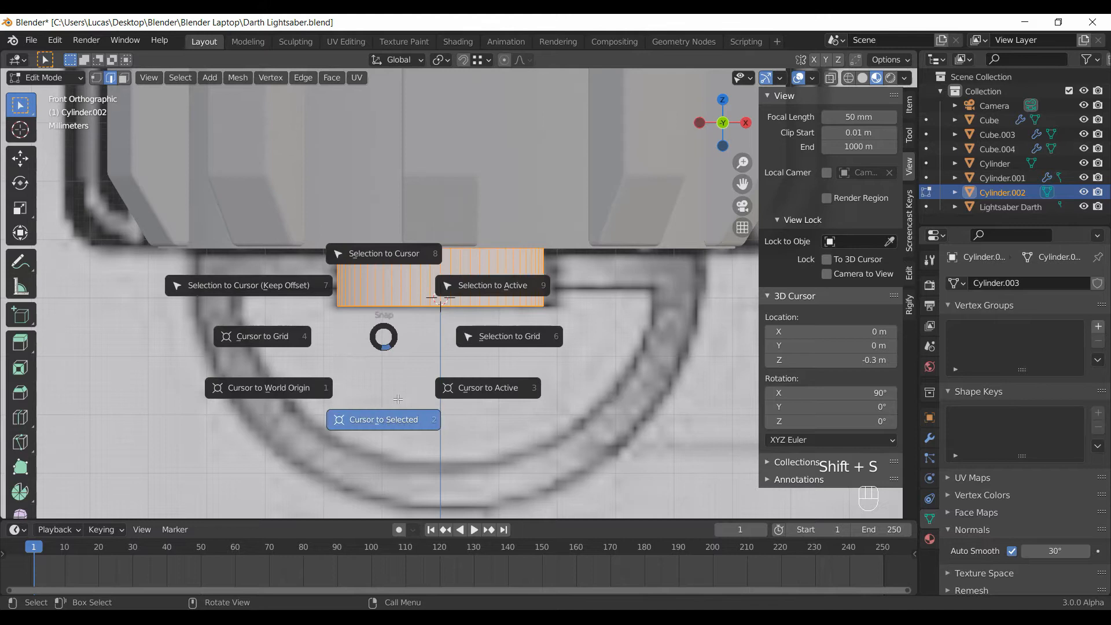
{"action": "left_click", "coordinate": [398, 402]}
{"action": "right_click", "coordinate": [395, 294]}
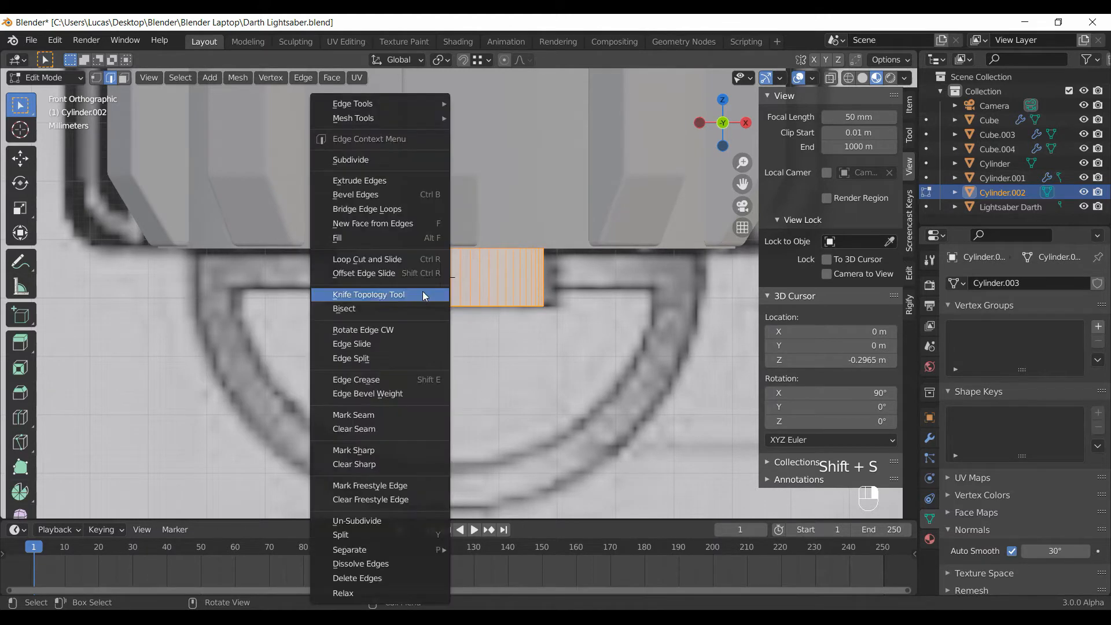
{"action": "key", "text": "Tab"}
{"action": "key", "text": "ctrl+s"}
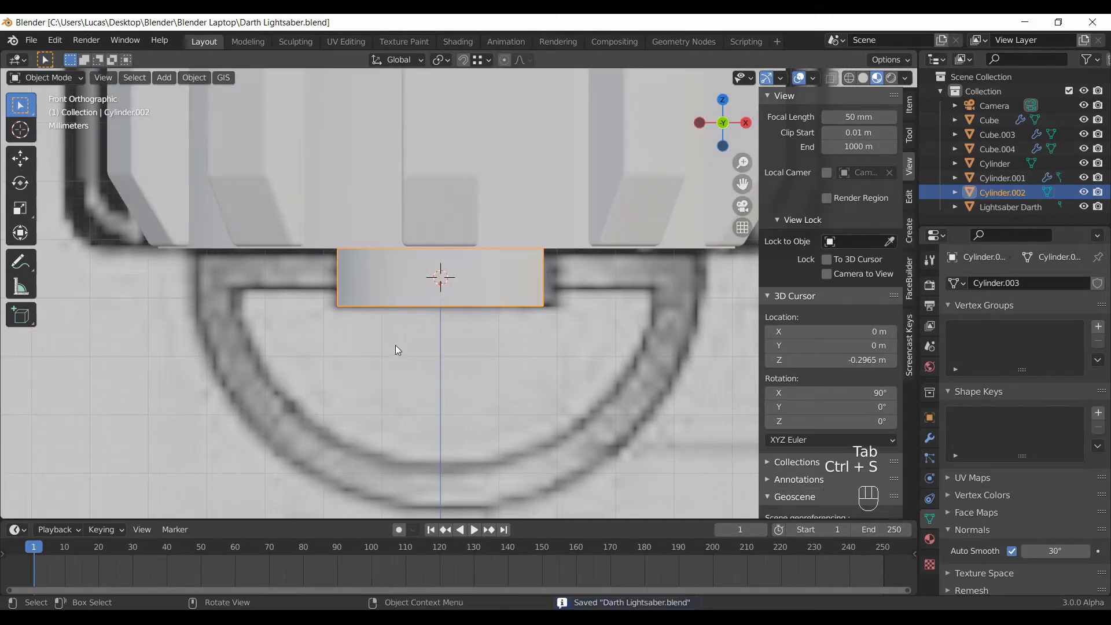
Apply the small cylinder's object transform, set its origin to its geometry and save the file.
{"action": "key", "text": "ctrl+a"}
{"action": "left_click", "coordinate": [398, 342]}
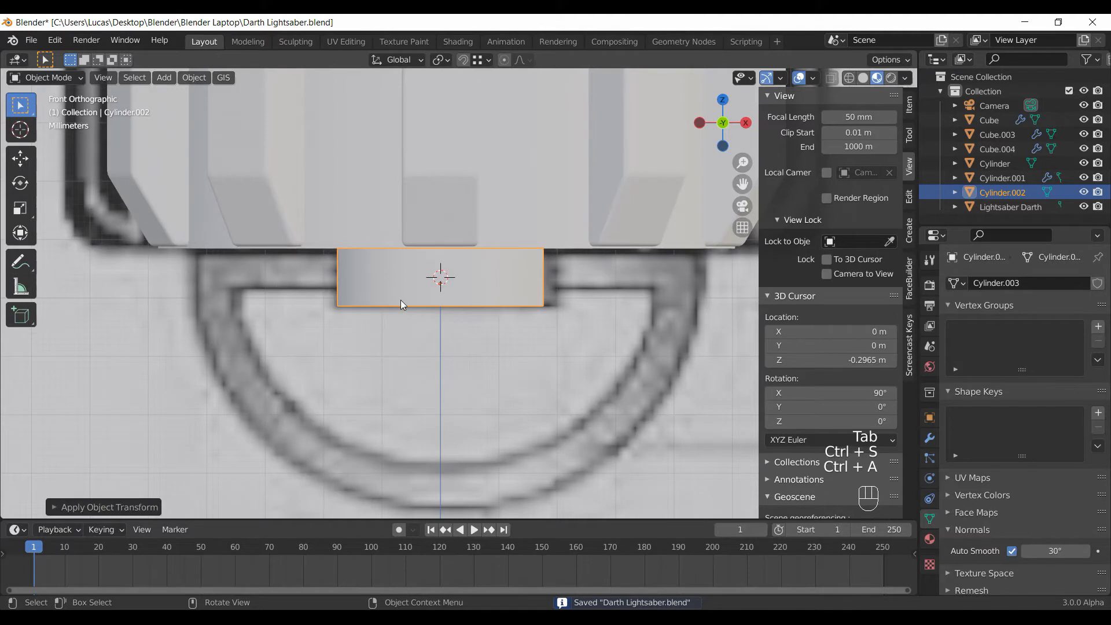
{"action": "right_click", "coordinate": [401, 300]}
{"action": "mouse_move", "coordinate": [403, 349]}
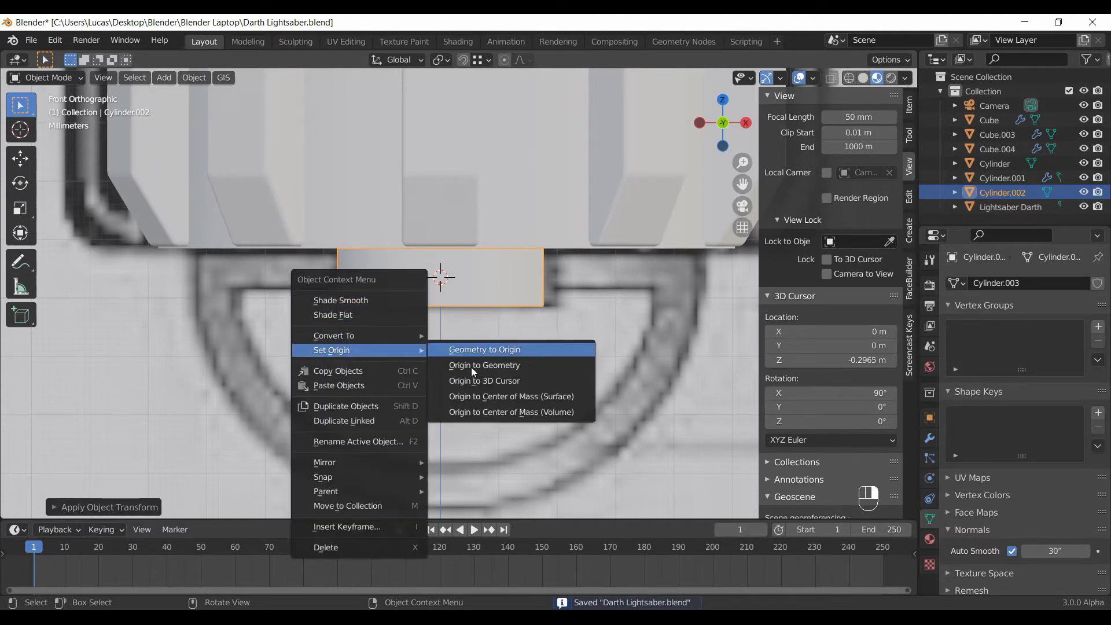
{"action": "left_click", "coordinate": [476, 368]}
{"action": "key", "text": "ctrl+s"}
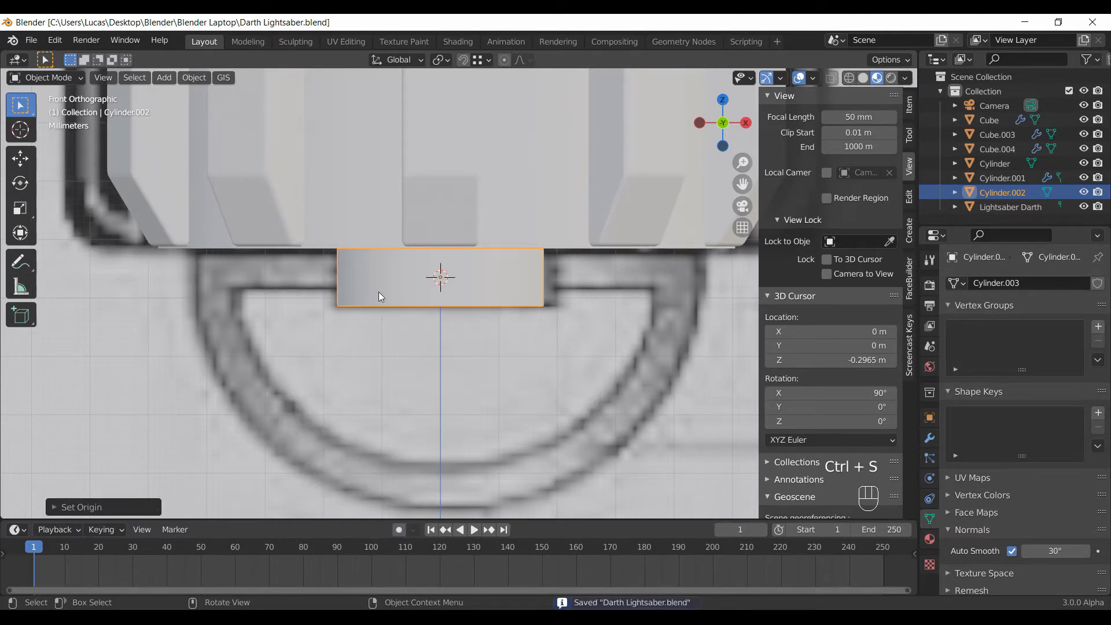
Add a cube within the small cylinder's mesh at the 3D cursor and scale it down roughly.
{"action": "key", "text": "shift+a"}
{"action": "mouse_move", "coordinate": [379, 291]}
{"action": "key", "text": "Tab"}
{"action": "key", "text": "shift+a"}
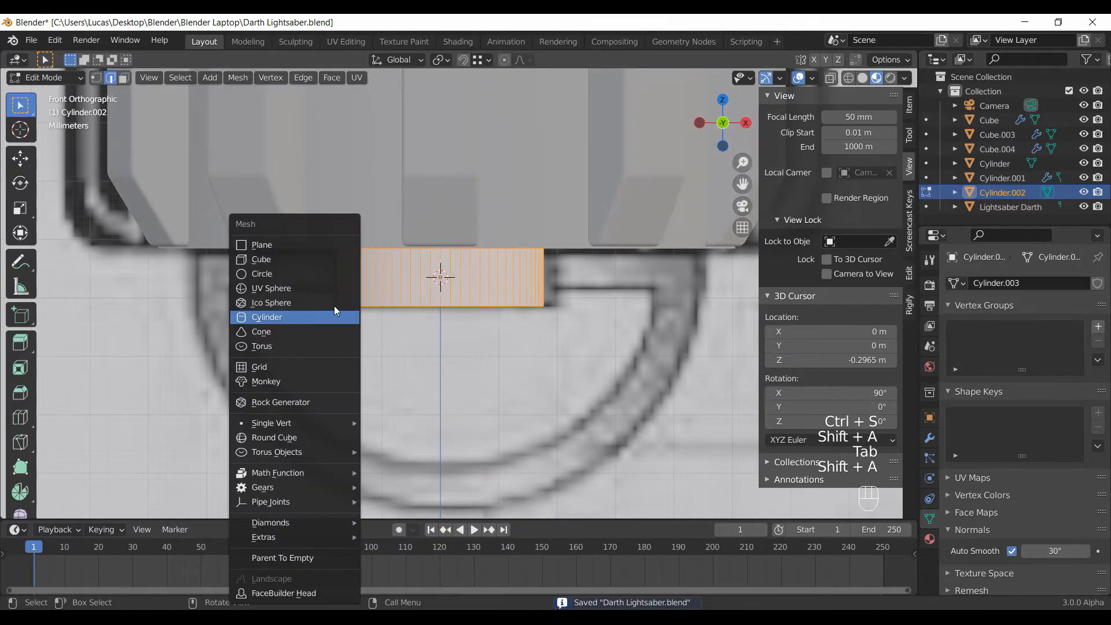
{"action": "left_click", "coordinate": [328, 258]}
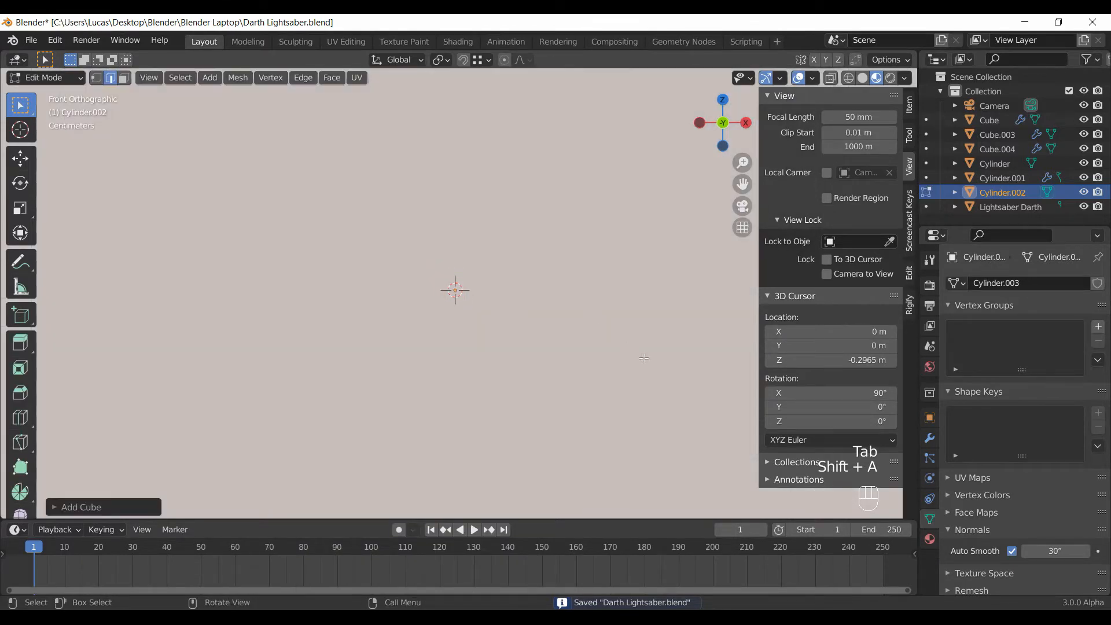
{"action": "scroll", "coordinate": [654, 364], "scroll_direction": "down", "scroll_amount": 8}
{"action": "key", "text": "s"}
{"action": "key", "text": "s"}
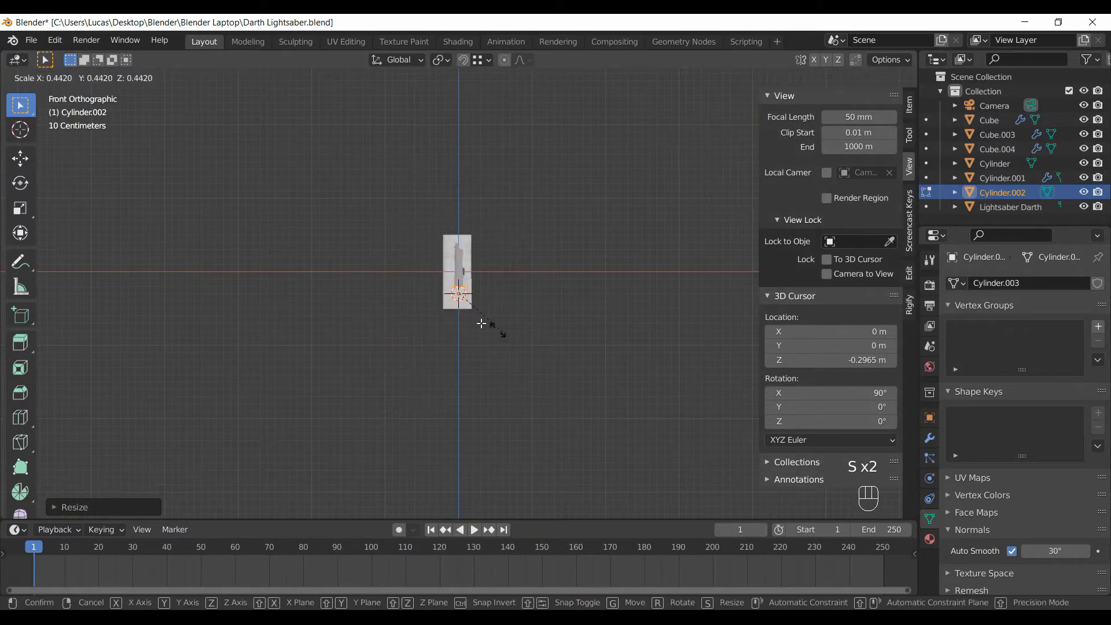
{"action": "left_click", "coordinate": [479, 320]}
Shrink the cube further to roughly the mount's height and move it over the belt ring's left bar in the reference.
{"action": "scroll", "coordinate": [554, 365], "scroll_direction": "up", "scroll_amount": 18}
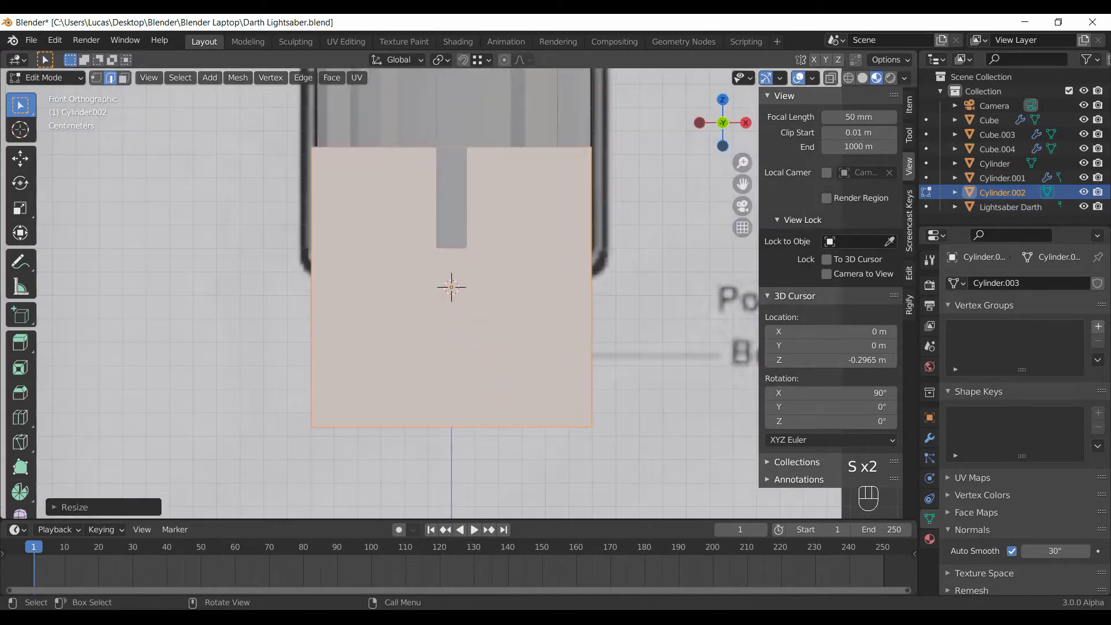
{"action": "key", "text": "s"}
{"action": "left_click", "coordinate": [462, 307]}
{"action": "scroll", "coordinate": [459, 294], "scroll_direction": "up", "scroll_amount": 6}
{"action": "key", "text": "s"}
{"action": "left_click", "coordinate": [564, 350]}
{"action": "key", "text": "g"}
{"action": "left_click", "coordinate": [382, 349]}
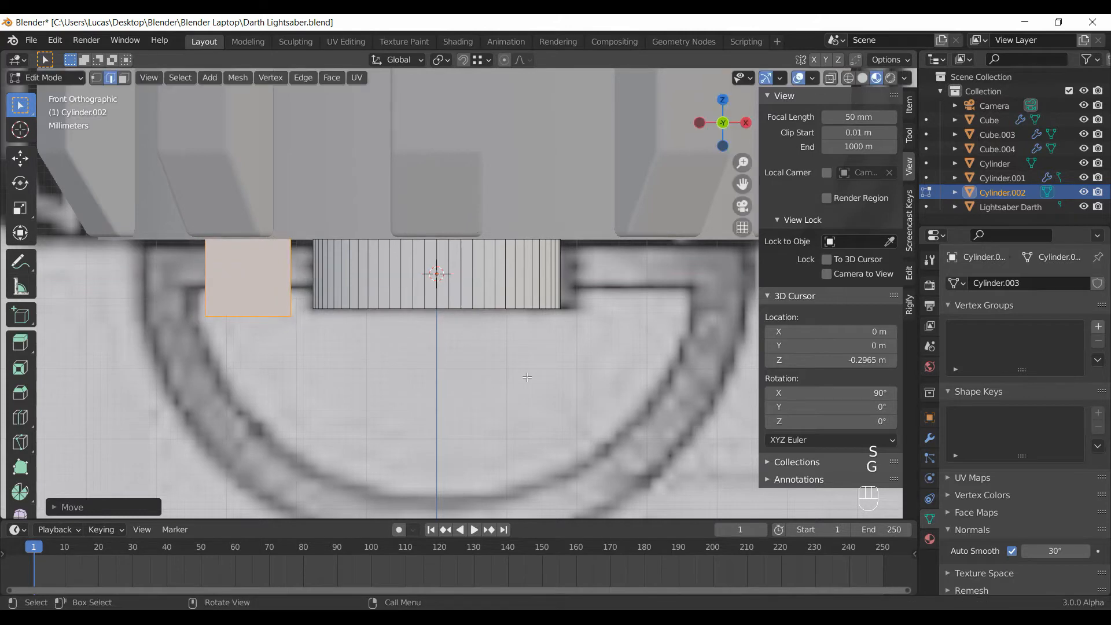
Scale the cube to the thickness of the belt ring's left bar and align it with the bar along Z.
{"action": "key", "text": "s"}
{"action": "left_click", "coordinate": [349, 341]}
{"action": "key", "text": "g"}
{"action": "key", "text": "z"}
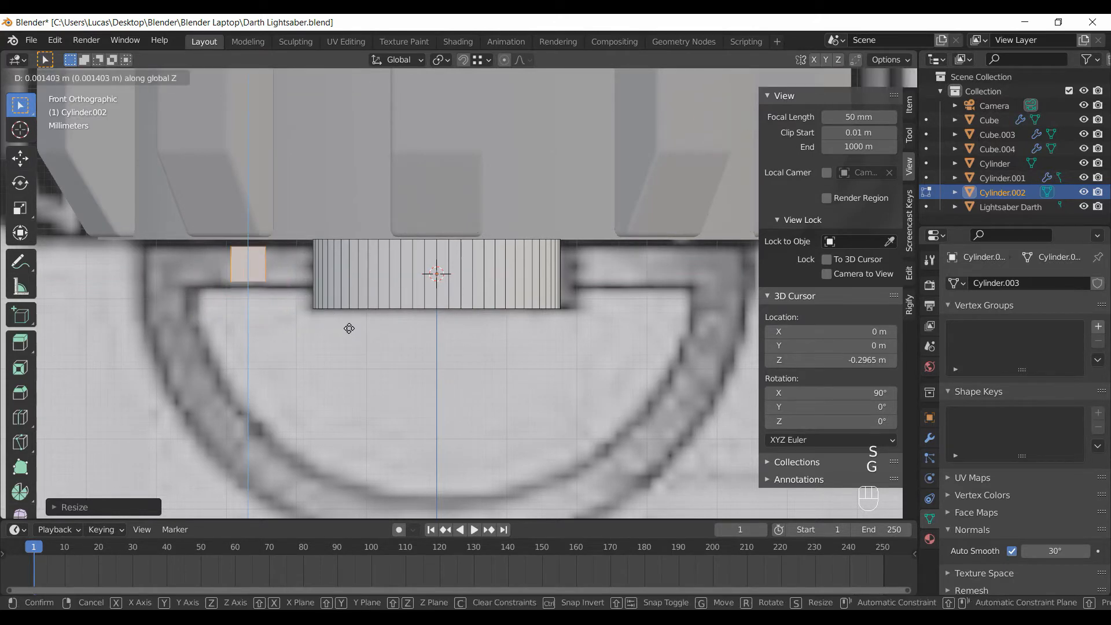
{"action": "left_click", "coordinate": [350, 331]}
{"action": "key", "text": "s"}
{"action": "left_click", "coordinate": [360, 337]}
{"action": "key", "text": "g"}
{"action": "key", "text": "z"}
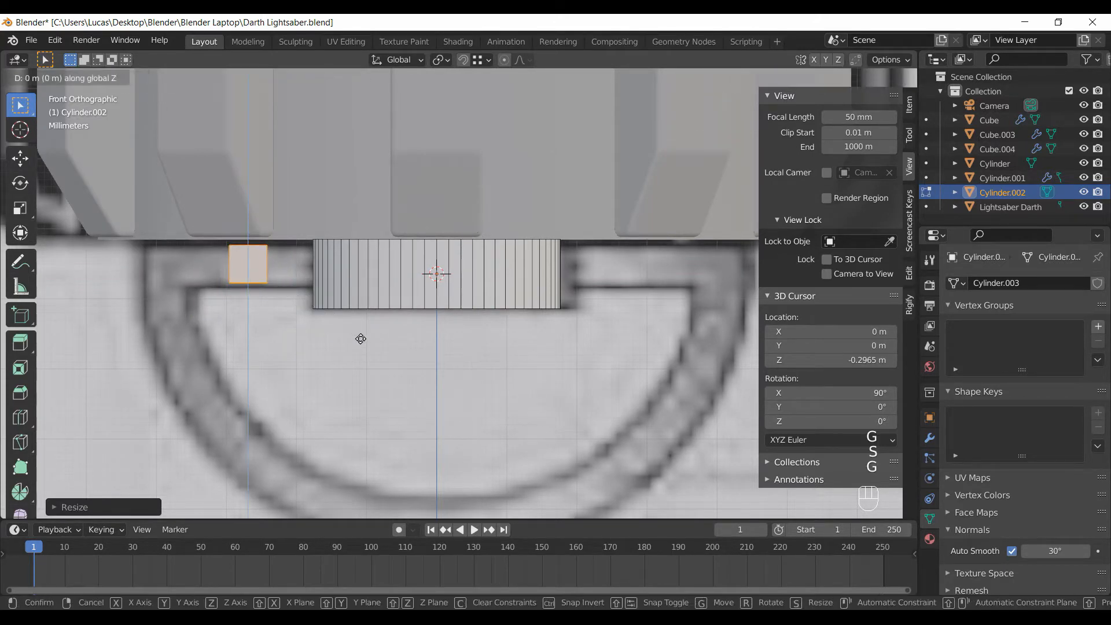
{"action": "left_click", "coordinate": [360, 340]}
Move the cube along X until it meets the left side of the small mount cylinder.
{"action": "scroll", "coordinate": [468, 317], "scroll_direction": "up", "scroll_amount": 3}
{"action": "middle_click_drag", "start_coordinate": [469, 317], "coordinate": [583, 328], "text": "shift"}
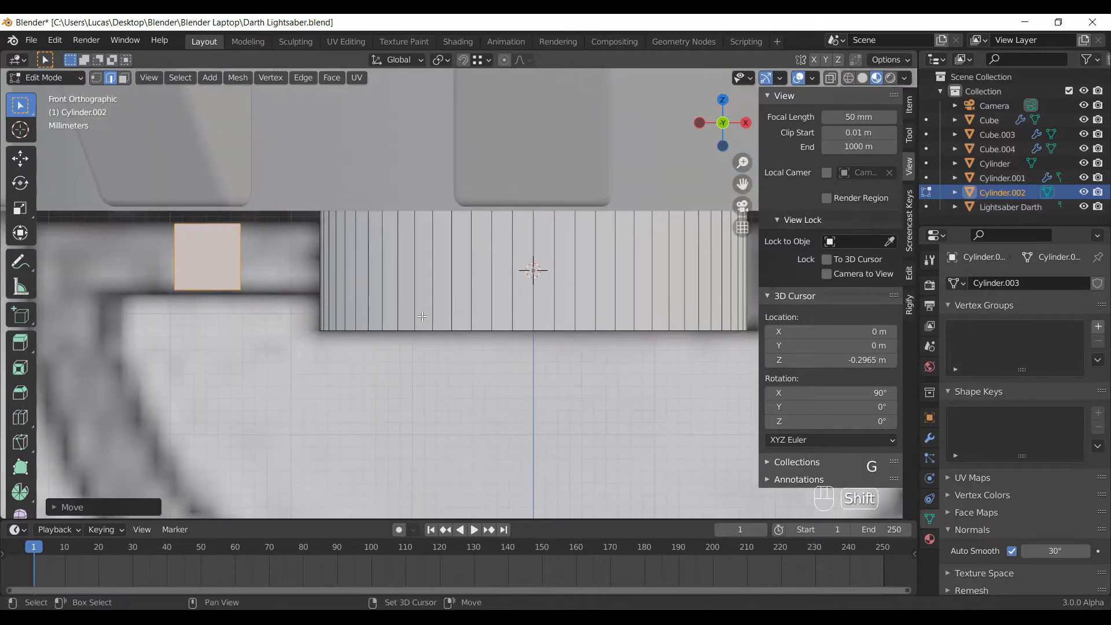
{"action": "scroll", "coordinate": [513, 312], "scroll_direction": "up", "scroll_amount": 2}
{"action": "middle_click_drag", "start_coordinate": [514, 312], "coordinate": [778, 325], "text": "shift"}
{"action": "scroll", "coordinate": [509, 301], "scroll_direction": "down", "scroll_amount": 3}
{"action": "key", "text": "g"}
{"action": "key", "text": "x"}
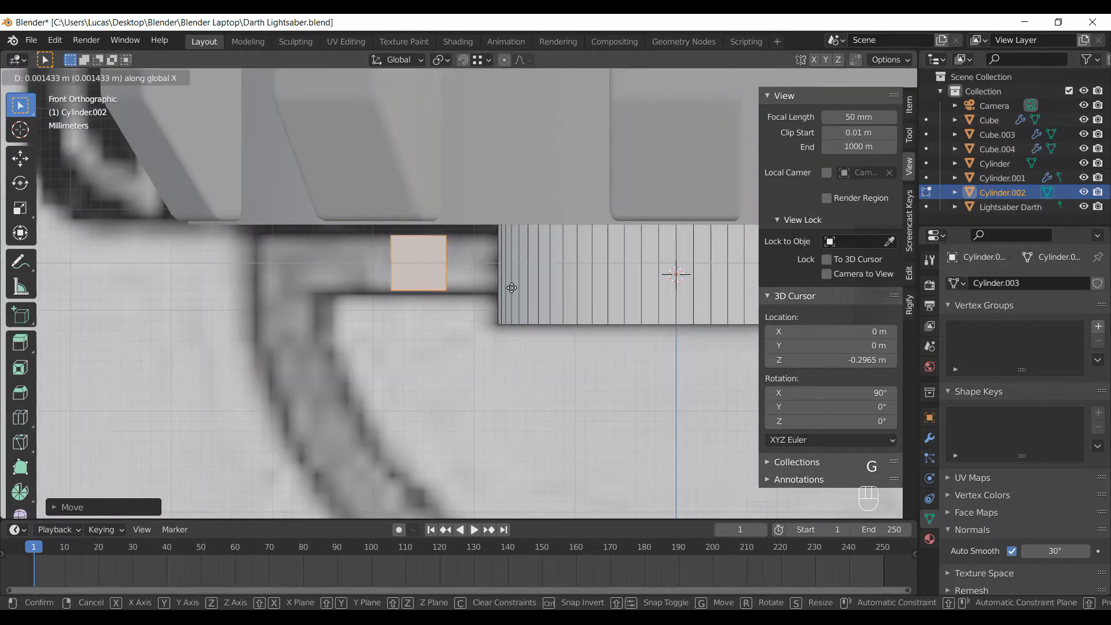
{"action": "left_click", "coordinate": [547, 289]}
Narrow the cube slightly along the Y axis.
{"action": "middle_click_drag", "start_coordinate": [546, 289], "coordinate": [599, 269]}
{"action": "key", "text": "s"}
{"action": "key", "text": "x"}
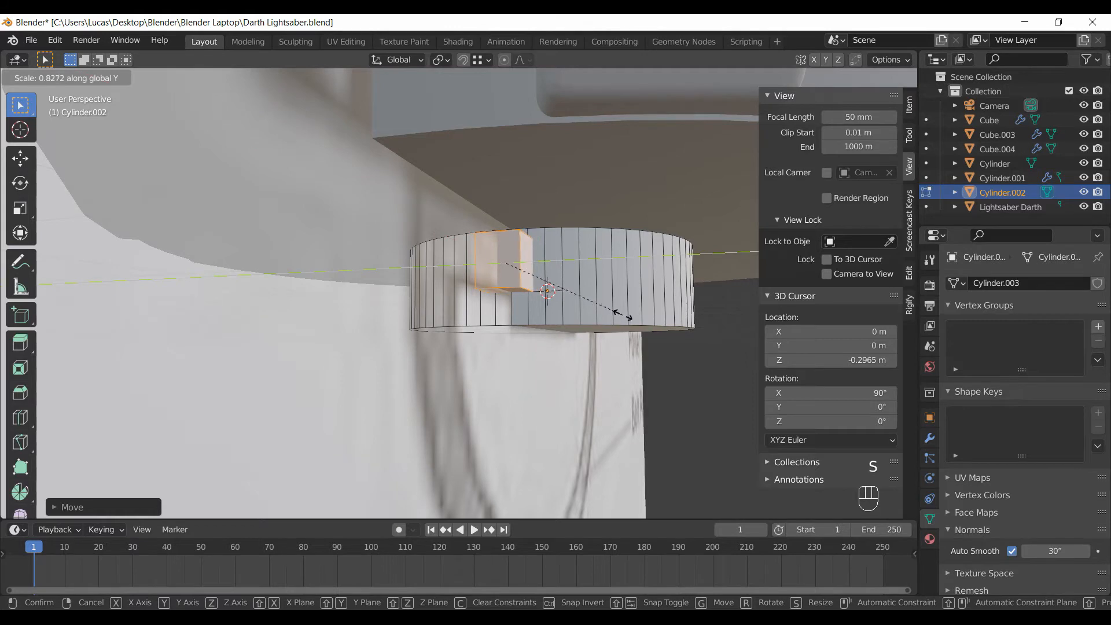
{"action": "left_click", "coordinate": [624, 316]}
Raise the cube's mesh along Z until its top meets the hilt's bottom face.
{"action": "middle_click_drag", "start_coordinate": [624, 316], "coordinate": [519, 199]}
{"action": "key", "text": "Tab"}
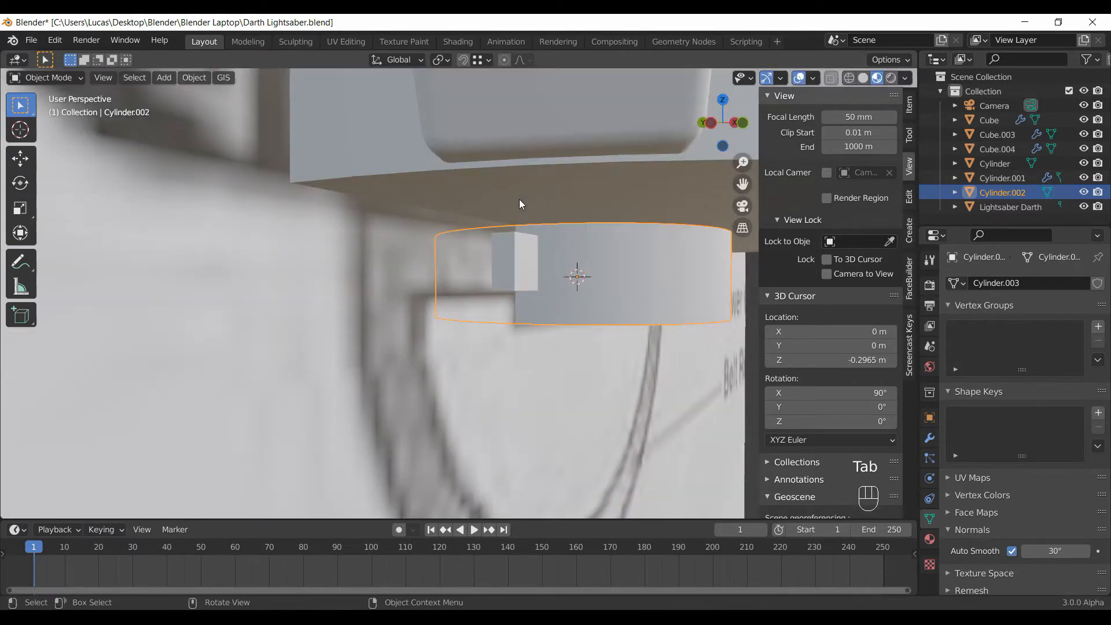
{"action": "left_click", "coordinate": [519, 199], "text": "shift"}
{"action": "left_click", "coordinate": [527, 250]}
{"action": "key", "text": "Tab"}
{"action": "key", "text": "g"}
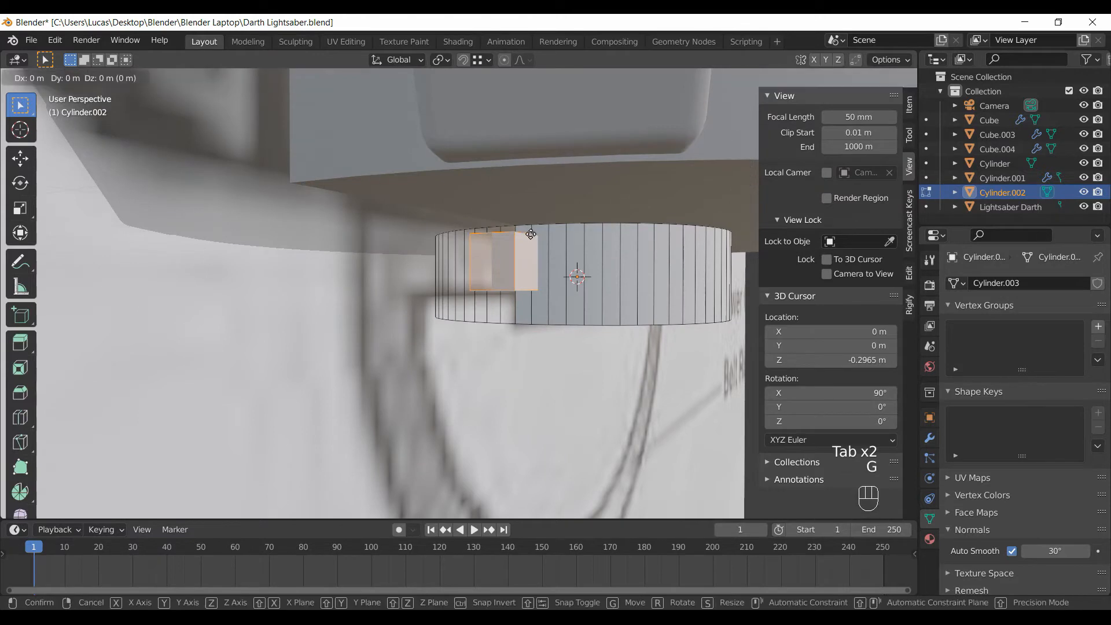
{"action": "key", "text": "z"}
{"action": "left_click", "coordinate": [529, 224]}
Adjust the cube's bottom face along Z to match the lower edge of the reference bar.
{"action": "middle_click_drag", "start_coordinate": [564, 257], "coordinate": [491, 269]}
{"action": "left_click", "coordinate": [495, 279]}
{"action": "key", "text": "3"}
{"action": "left_click", "coordinate": [492, 272]}
{"action": "key", "text": "g"}
{"action": "key", "text": "z"}
{"action": "left_click", "coordinate": [587, 276]}
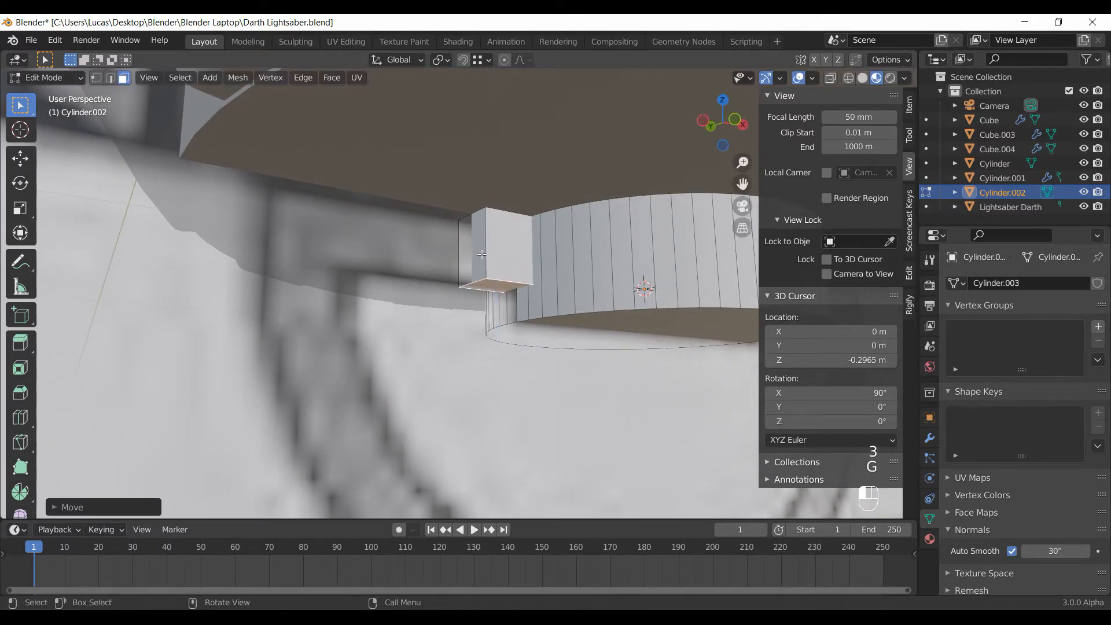
Extend the cube's outer side face along X toward the outer edge of the belt ring to form the bar.
{"action": "left_click", "coordinate": [481, 254]}
{"action": "middle_click_drag", "start_coordinate": [482, 254], "coordinate": [492, 290]}
{"action": "key", "text": "g"}
{"action": "key", "text": "x"}
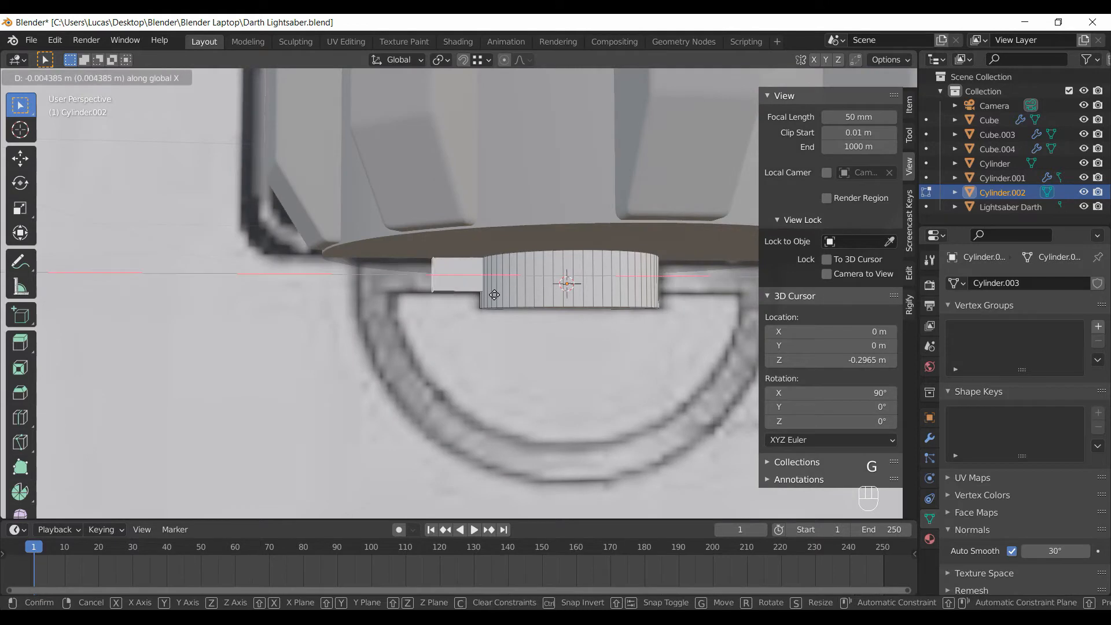
{"action": "left_click", "coordinate": [459, 290]}
{"action": "scroll", "coordinate": [492, 307], "scroll_direction": "down", "scroll_amount": 2}
{"action": "middle_click_drag", "start_coordinate": [453, 283], "coordinate": [373, 287], "text": "shift"}
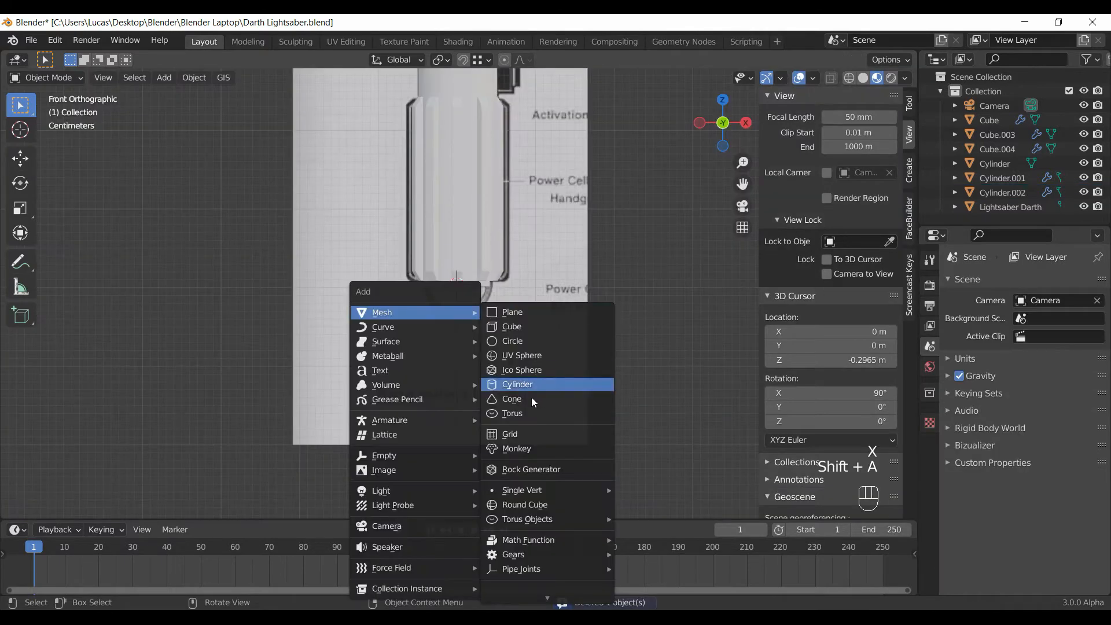
Add a torus mesh at the 3D cursor with a major radius of 1 m and a minor radius of 0.057 m.
{"action": "left_click", "coordinate": [532, 413]}
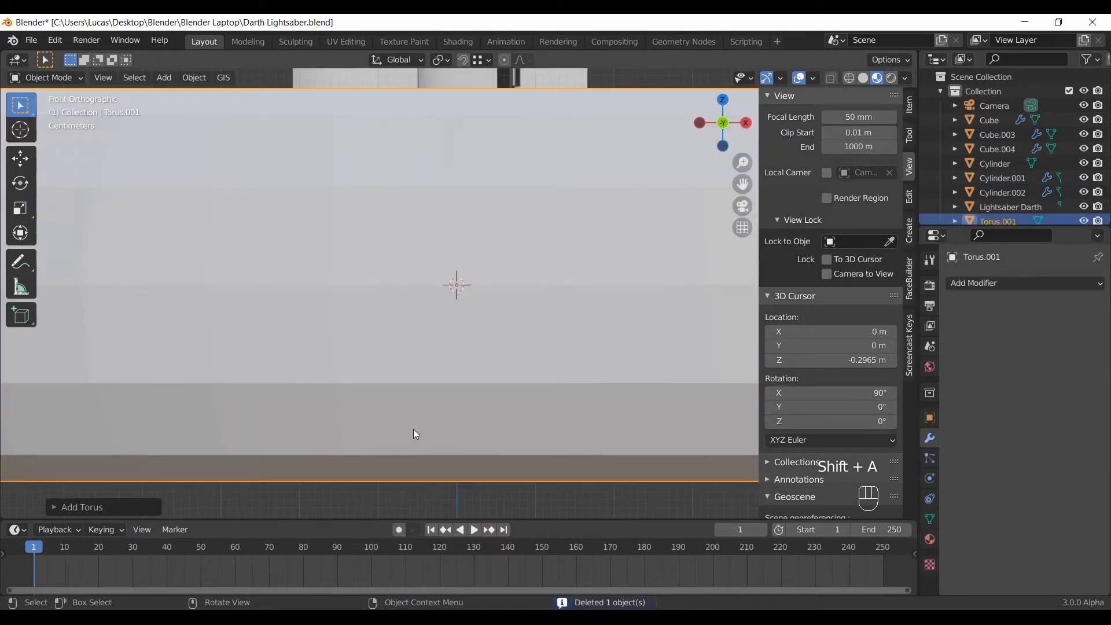
{"action": "left_click", "coordinate": [128, 508]}
{"action": "middle_click_drag", "start_coordinate": [402, 290], "coordinate": [451, 348]}
{"action": "scroll", "coordinate": [450, 350], "scroll_direction": "down", "scroll_amount": 5}
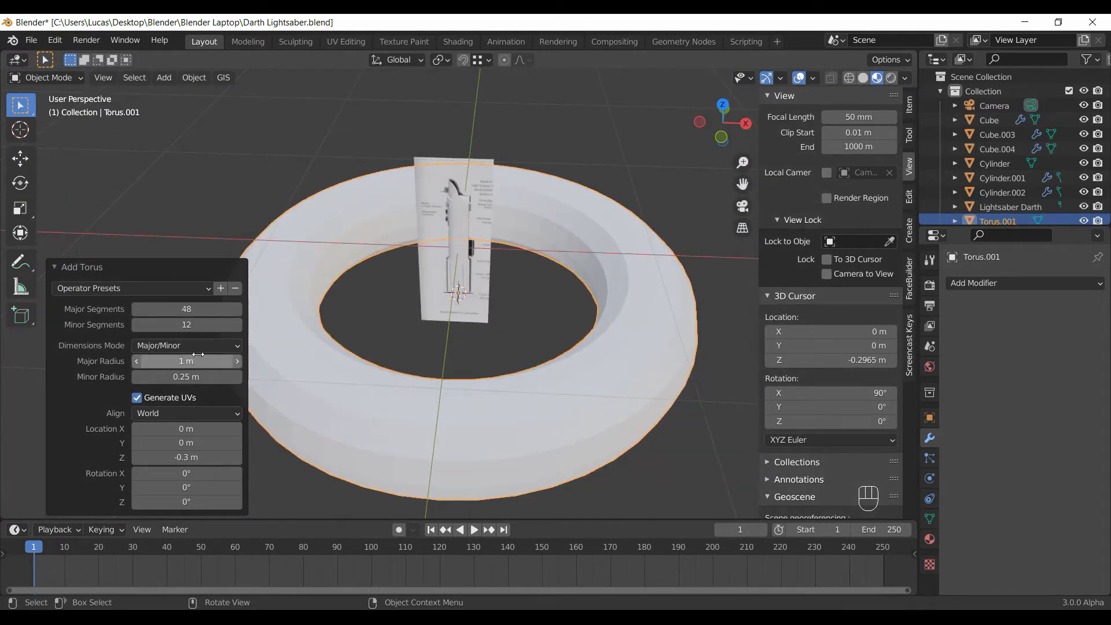
{"action": "left_click_drag", "start_coordinate": [187, 377], "coordinate": [171, 377]}
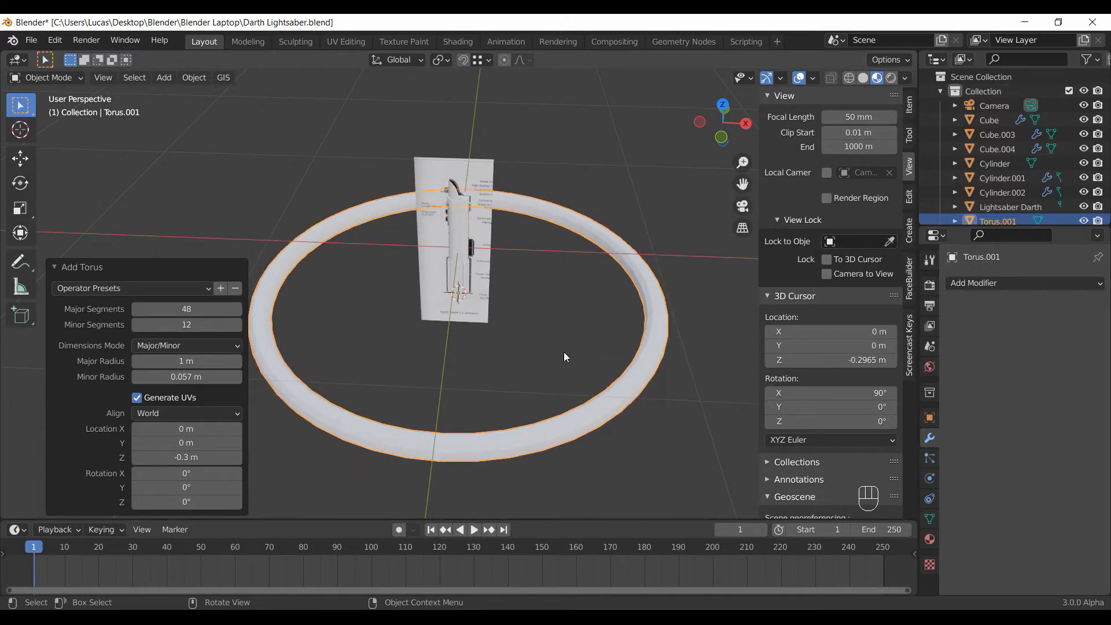
Rotate the torus 90° about the X axis so it stands parallel to the reference image.
{"action": "key", "text": "r"}
{"action": "key", "text": "x"}
{"action": "key", "text": "9"}
{"action": "key", "text": "0"}
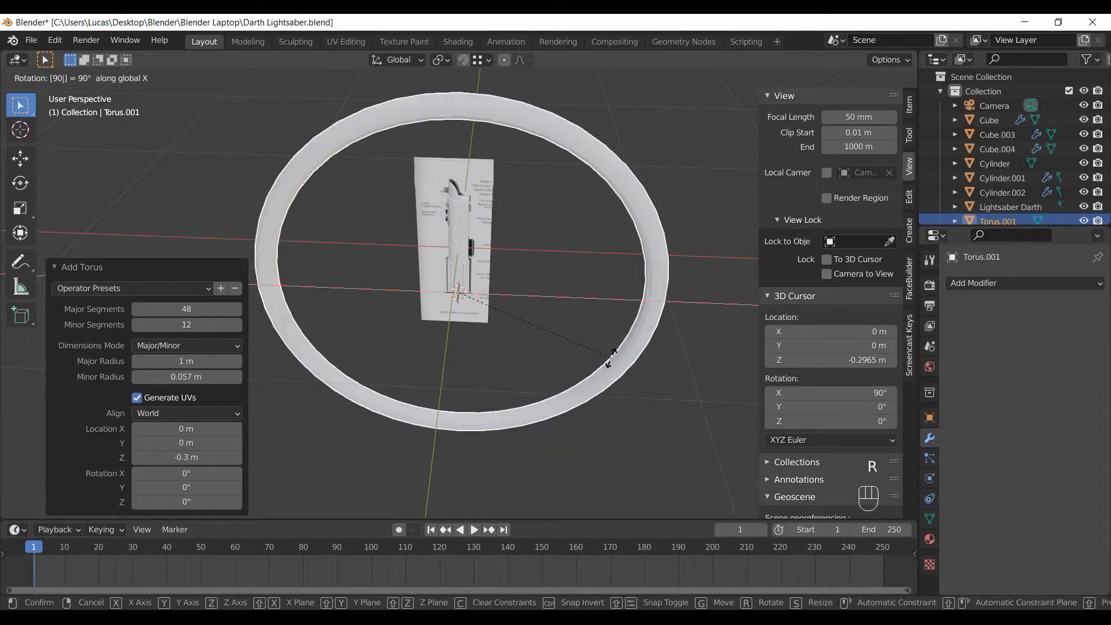
{"action": "key", "text": "Return"}
Scale the torus down uniformly in front view to approximately the size of the reference belt ring.
{"action": "key", "text": "s"}
{"action": "left_click", "coordinate": [519, 360]}
{"action": "key", "text": "s"}
{"action": "left_click", "coordinate": [520, 377]}
{"action": "key", "text": "KP_1"}
{"action": "scroll", "coordinate": [605, 419], "scroll_direction": "up", "scroll_amount": 6}
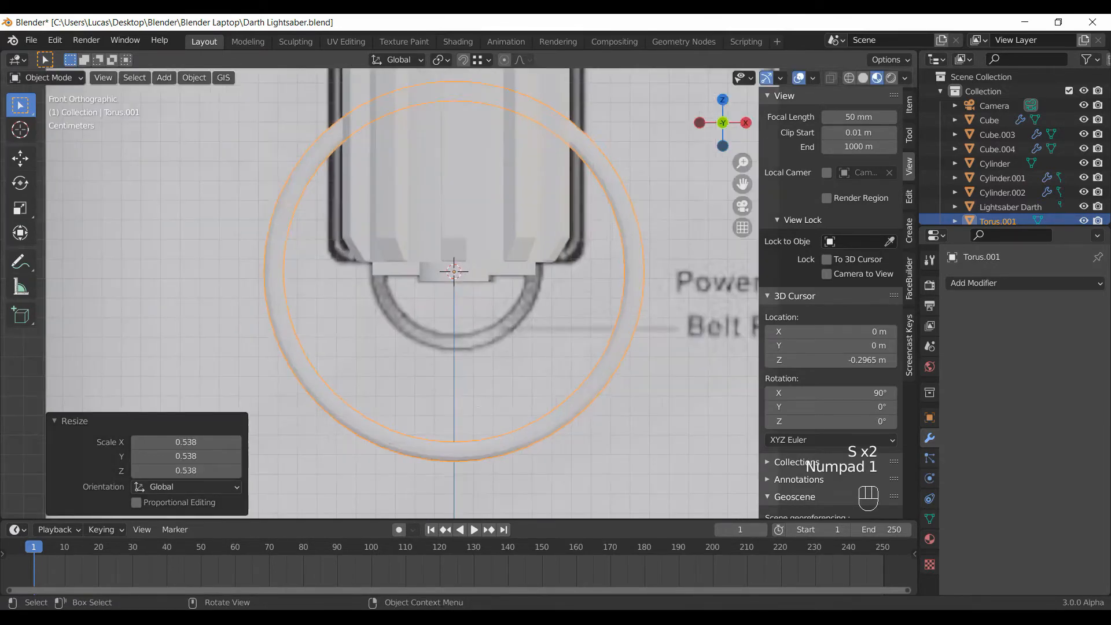
{"action": "key", "text": "s"}
{"action": "left_click", "coordinate": [480, 388]}
{"action": "scroll", "coordinate": [660, 433], "scroll_direction": "up", "scroll_amount": 3}
{"action": "key", "text": "s"}
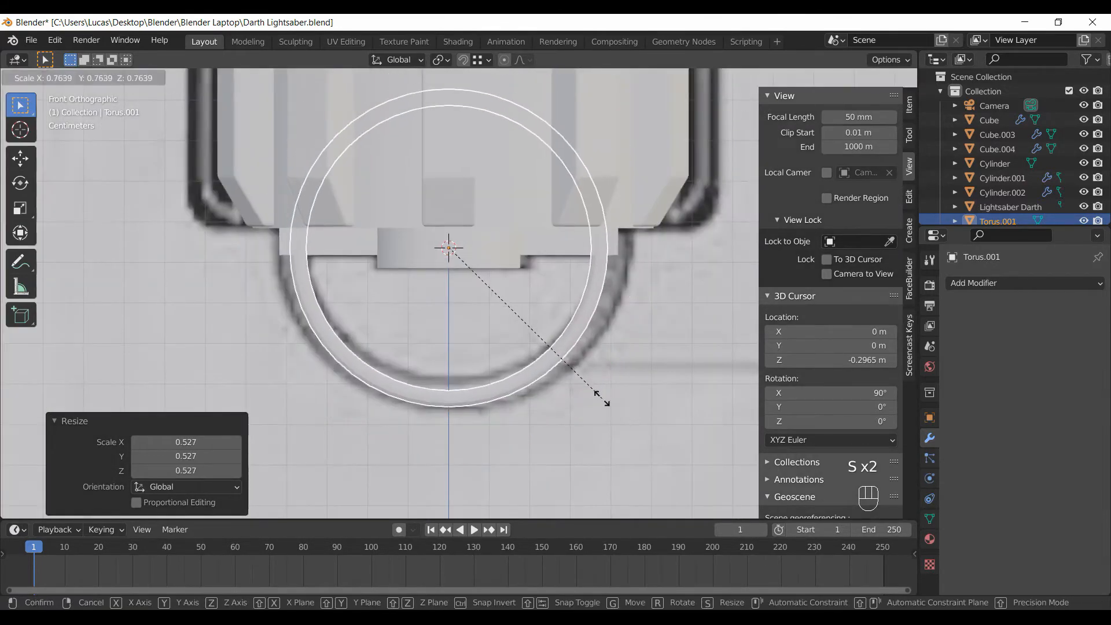
{"action": "left_click", "coordinate": [608, 401]}
{"action": "scroll", "coordinate": [608, 401], "scroll_direction": "up", "scroll_amount": 2}
{"action": "scroll", "coordinate": [608, 401], "scroll_direction": "down", "scroll_amount": 2}
{"action": "middle_click_drag", "start_coordinate": [590, 404], "coordinate": [564, 429], "text": "shift"}
Delete the upper half of the torus's faces so only the lower half-ring is left.
{"action": "key", "text": "Tab"}
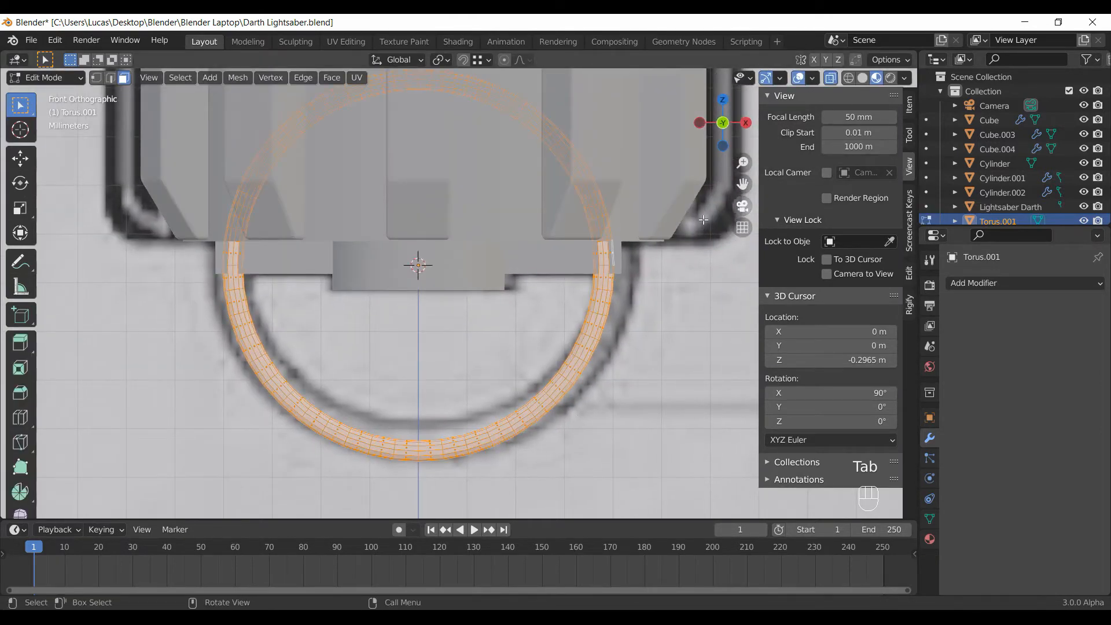
{"action": "left_click", "coordinate": [658, 227]}
{"action": "key", "text": "x"}
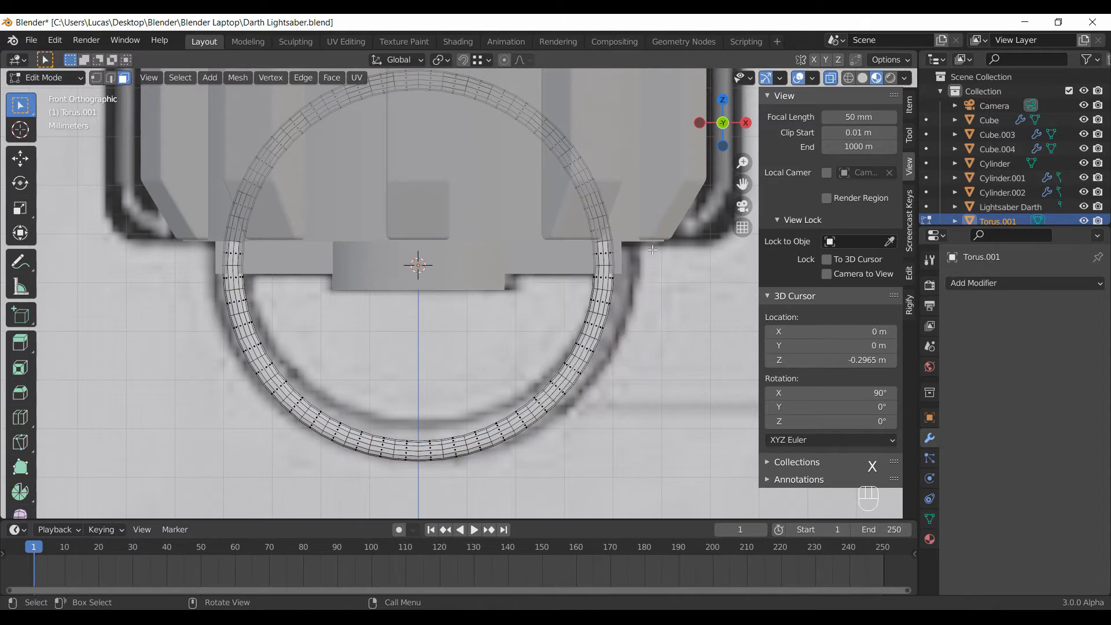
{"action": "key", "text": "b"}
{"action": "left_click_drag", "start_coordinate": [626, 236], "coordinate": [180, 88]}
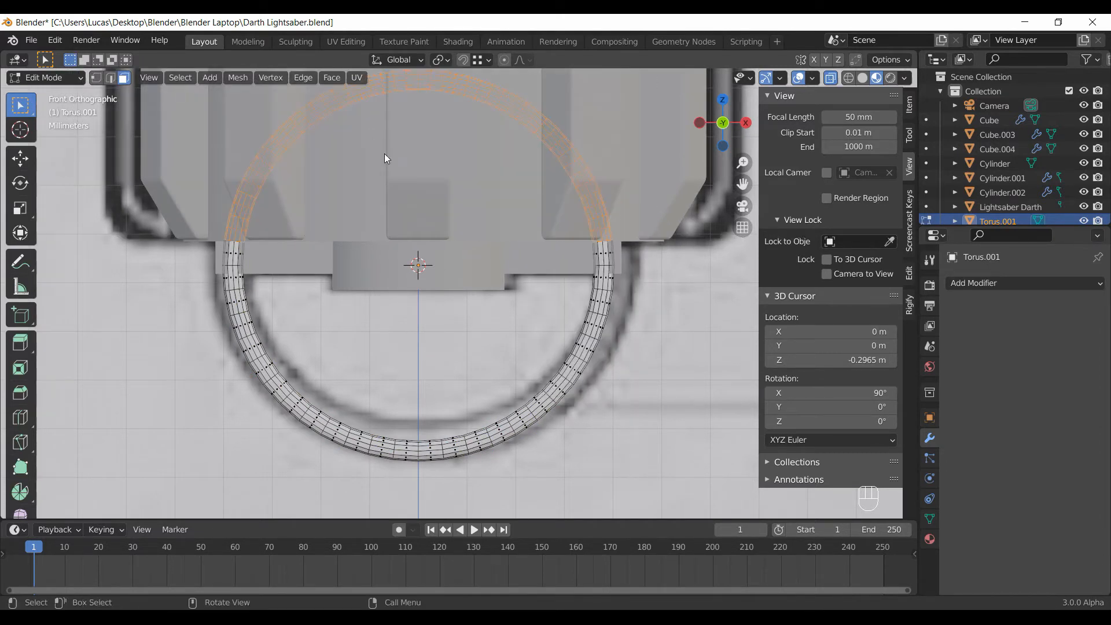
{"action": "key", "text": "x"}
{"action": "left_click", "coordinate": [365, 189]}
{"action": "key", "text": "Tab"}
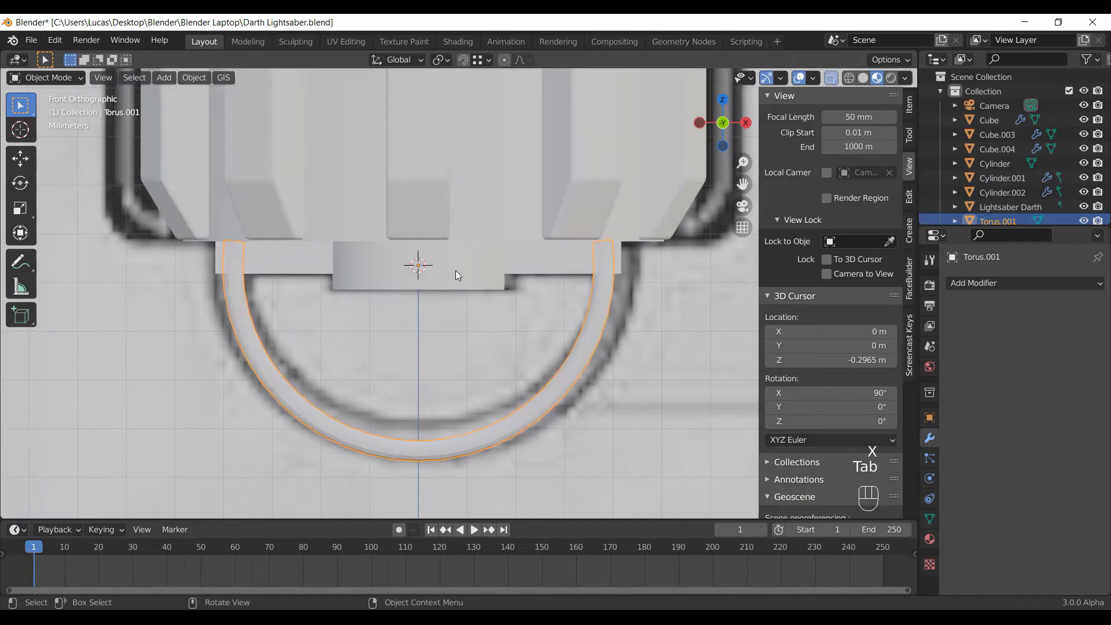
Move the half-torus ring up along Z by about 0.0009 m so its ends sit inside the bar.
{"action": "key", "text": "g"}
{"action": "key", "text": "z"}
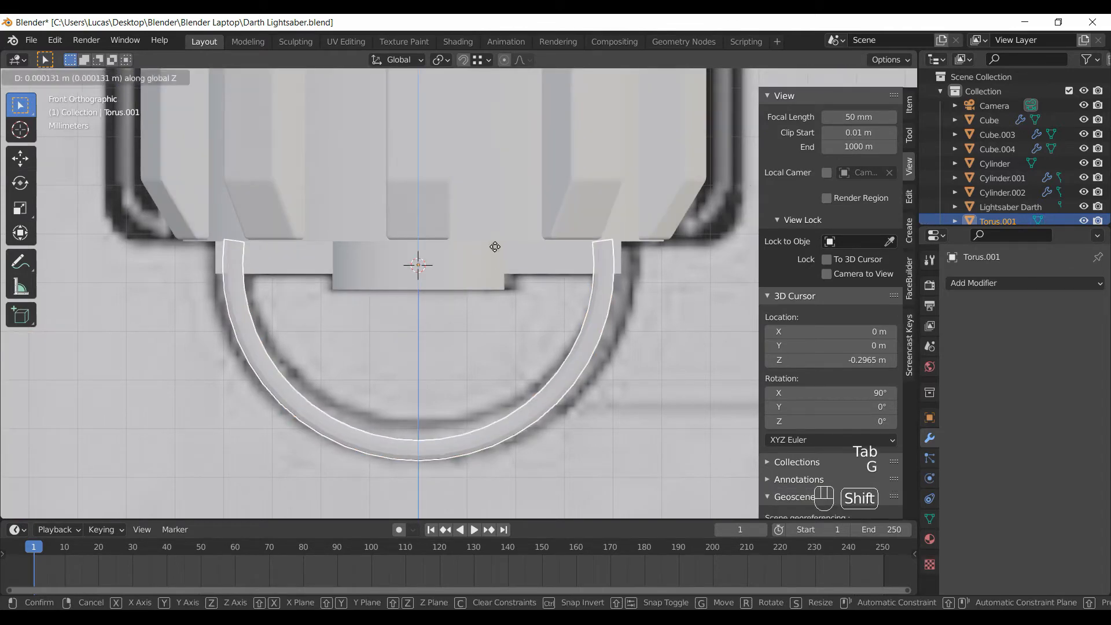
{"action": "left_click", "coordinate": [493, 220]}
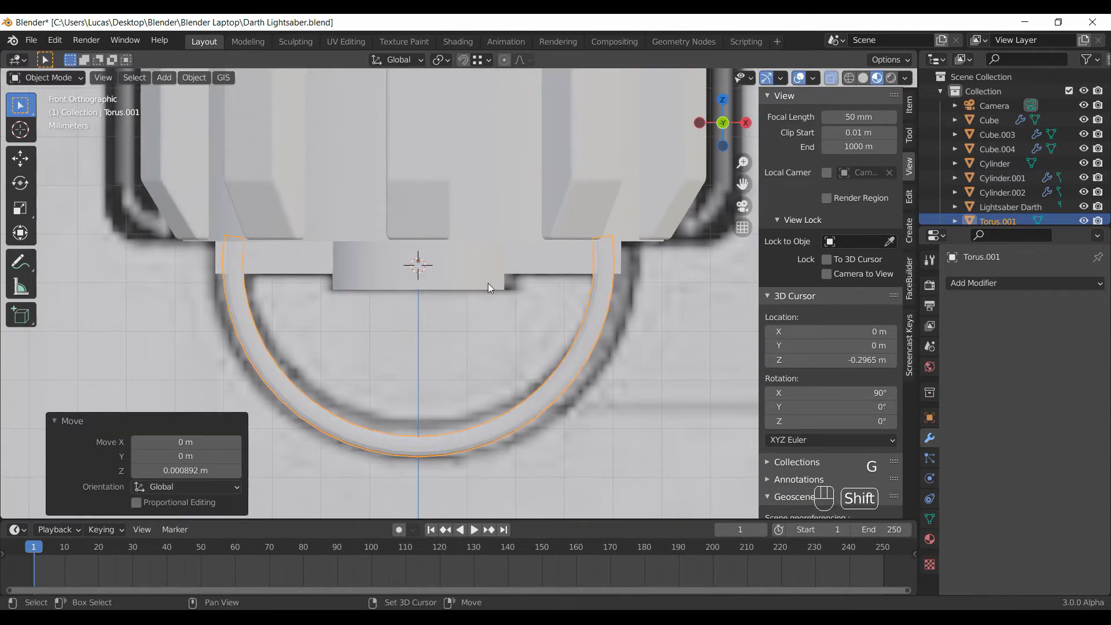
Scale the half-torus ring to 0.8 along Y to make it thinner in depth.
{"action": "middle_click_drag", "start_coordinate": [552, 291], "coordinate": [727, 344]}
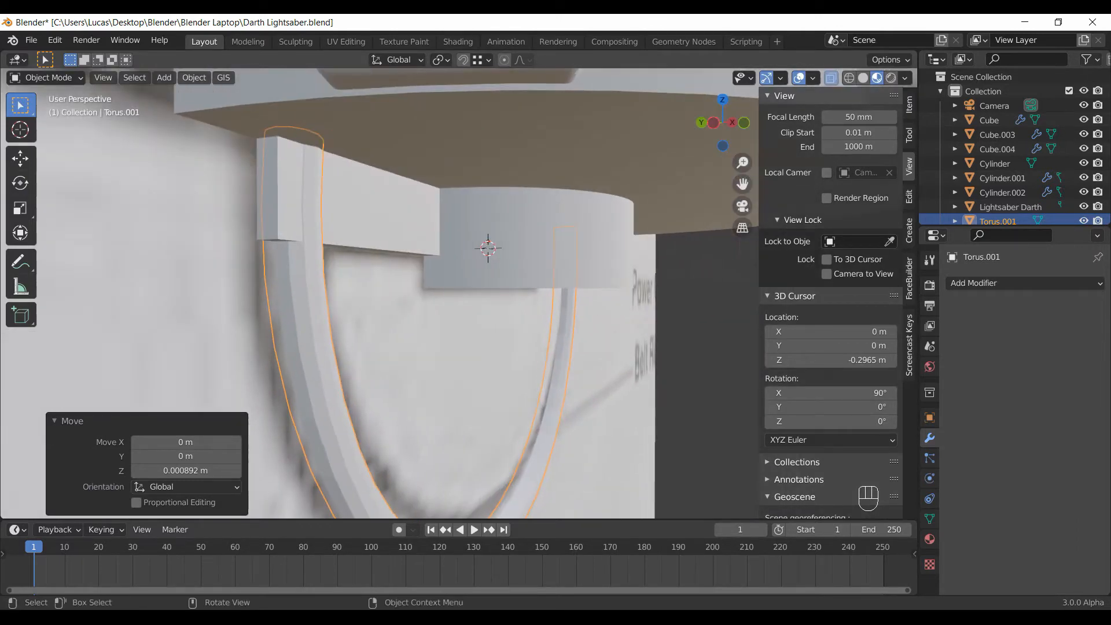
{"action": "key", "text": "s"}
{"action": "middle_click", "coordinate": [727, 344]}
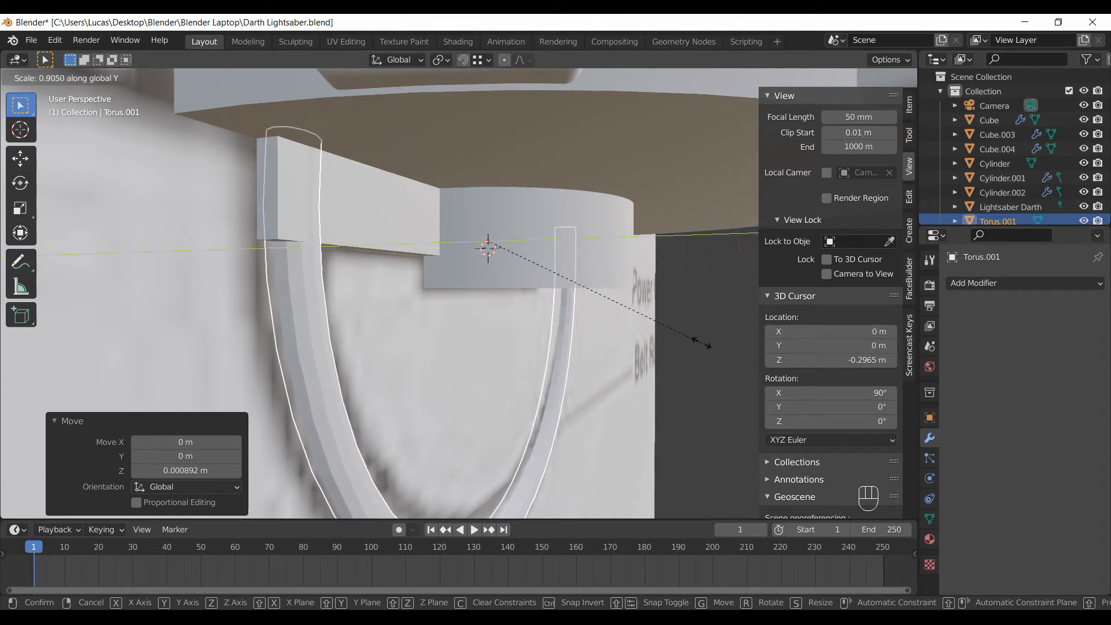
{"action": "type", "text": "0.8"}
{"action": "left_click", "coordinate": [537, 283]}
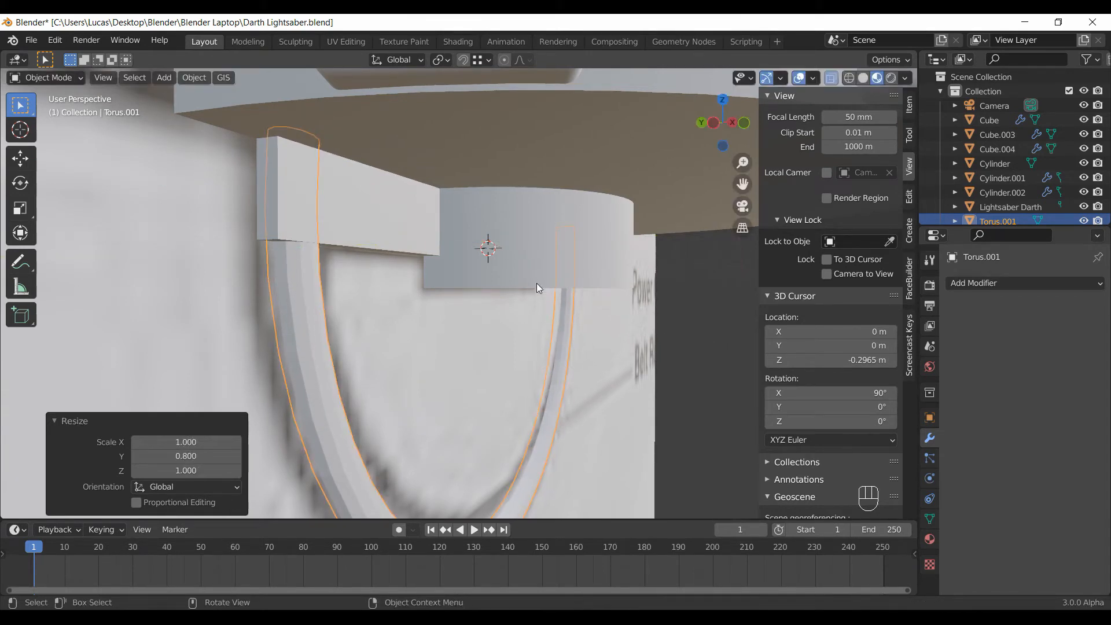
Add a loop cut around the belt-ring mount's cylinder and slide it close to the lower rim.
{"action": "left_click", "coordinate": [540, 248], "text": "shift"}
{"action": "middle_click_drag", "start_coordinate": [540, 248], "coordinate": [493, 205]}
{"action": "key", "text": "Tab"}
{"action": "key", "text": "ctrl+r"}
{"action": "left_click", "coordinate": [493, 206]}
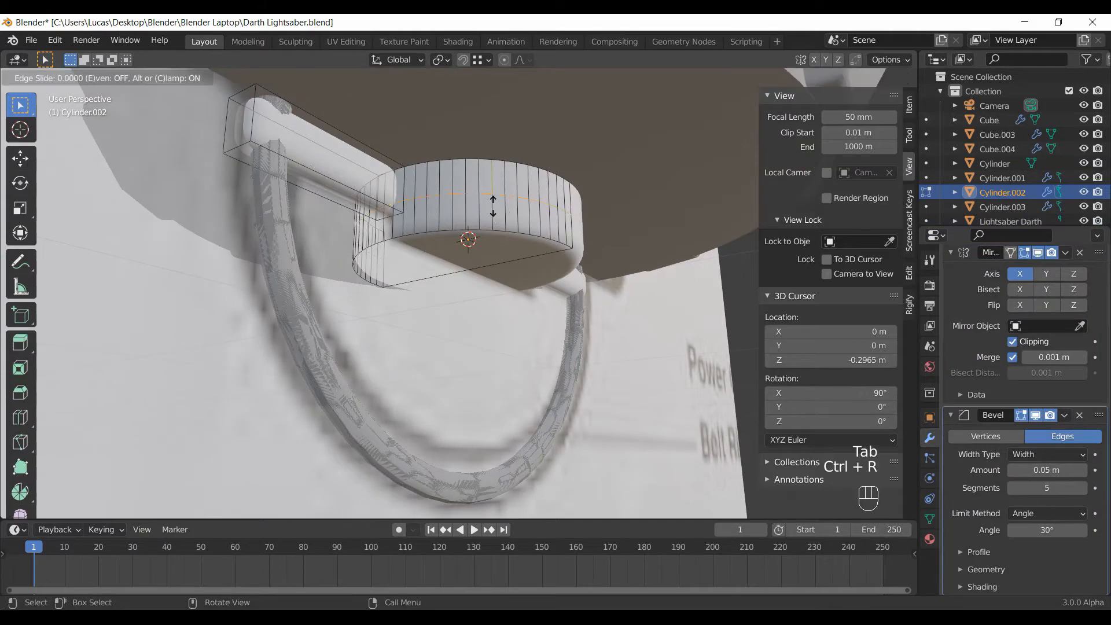
{"action": "left_click", "coordinate": [492, 231]}
Add two lengthwise loop cuts to the mount's side bar, sliding them close to its long edges.
{"action": "key", "text": "ctrl+r"}
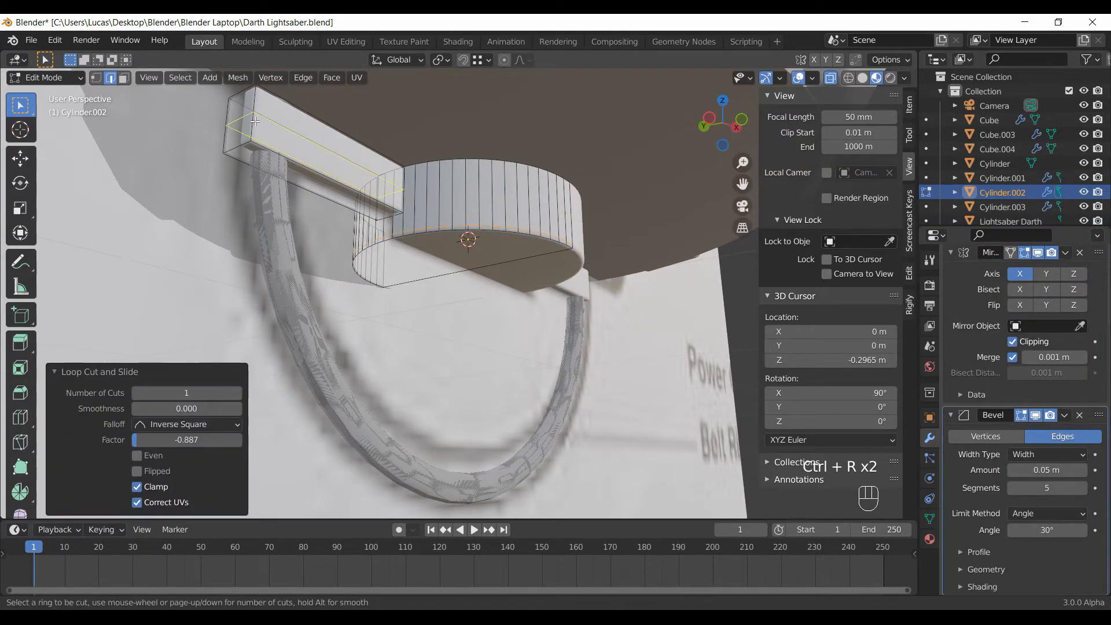
{"action": "left_click", "coordinate": [255, 136]}
{"action": "left_click", "coordinate": [254, 142]}
{"action": "key", "text": "ctrl+r"}
{"action": "left_click", "coordinate": [254, 143]}
{"action": "left_click", "coordinate": [256, 97]}
Add one loop cut near each end of the mount's side bar and return to Object Mode.
{"action": "key", "text": "ctrl+r"}
{"action": "left_click", "coordinate": [243, 99]}
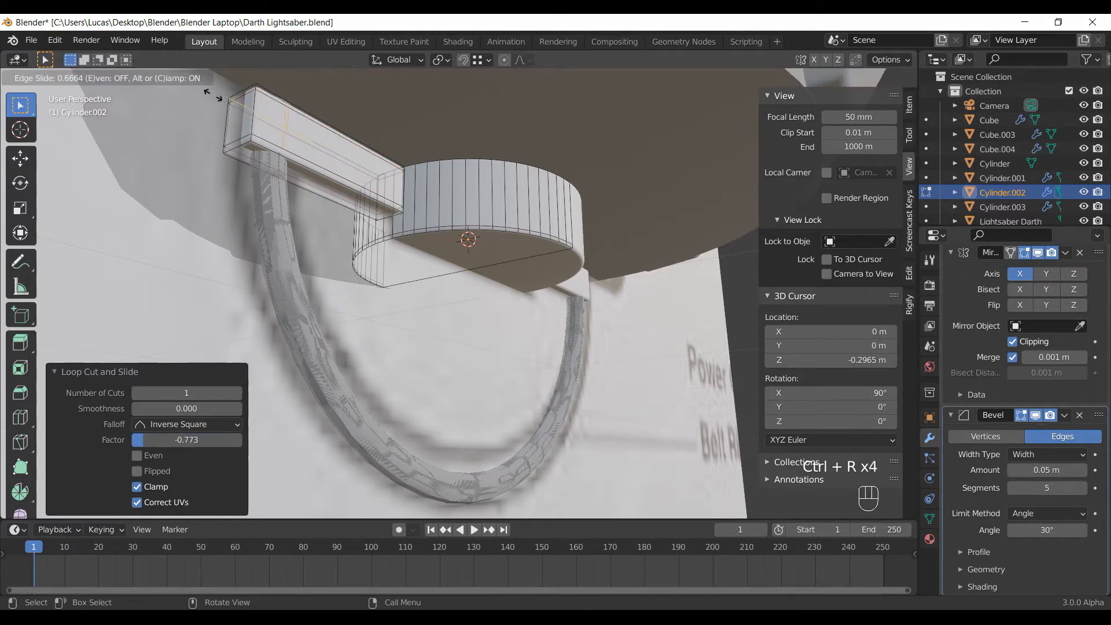
{"action": "left_click", "coordinate": [189, 91]}
{"action": "key", "text": "ctrl+r"}
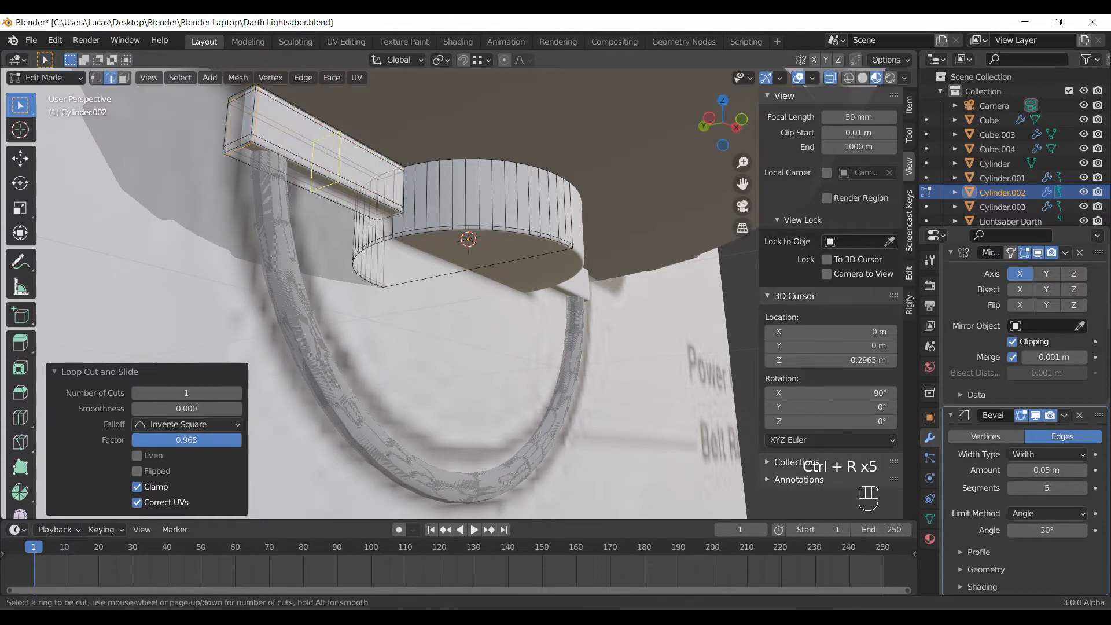
{"action": "left_click", "coordinate": [388, 155]}
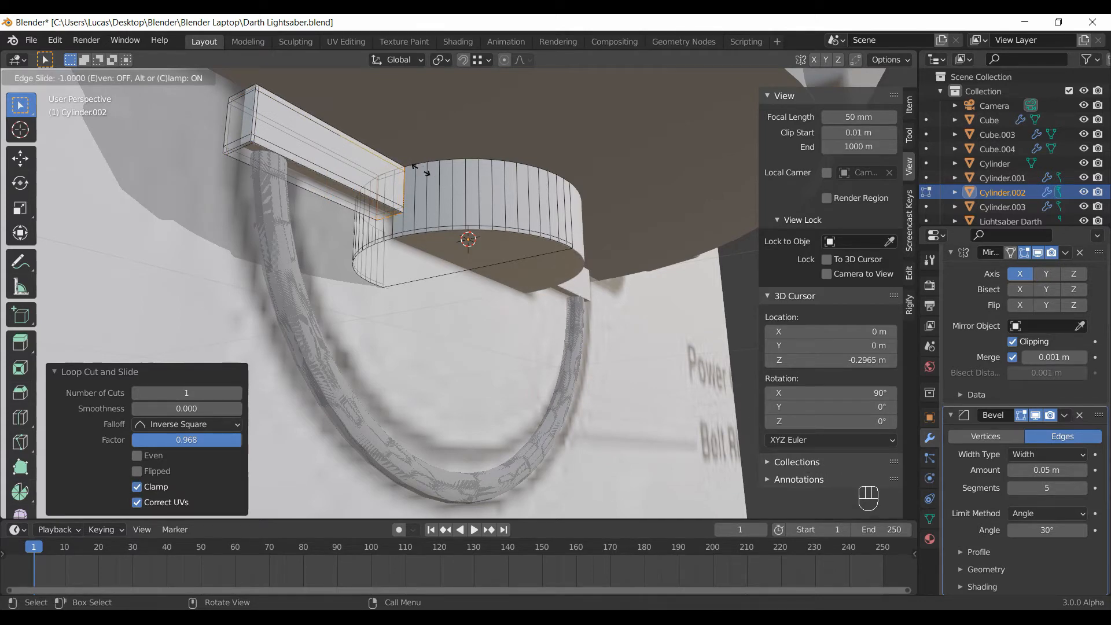
{"action": "left_click", "coordinate": [409, 162]}
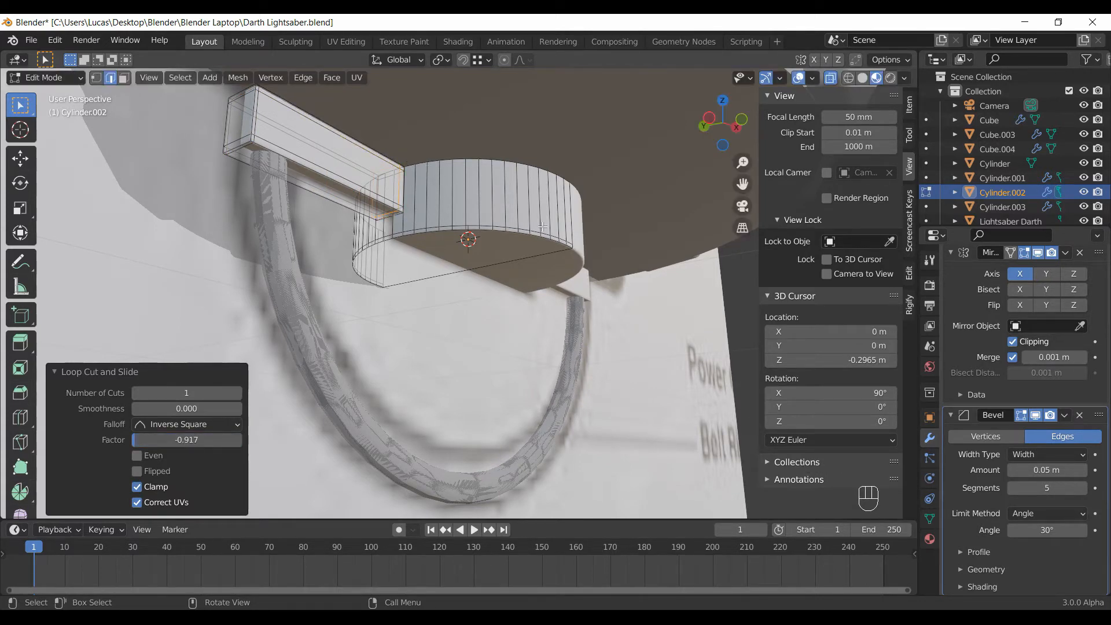
{"action": "middle_click_drag", "start_coordinate": [586, 258], "coordinate": [336, 354]}
{"action": "key", "text": "Tab"}
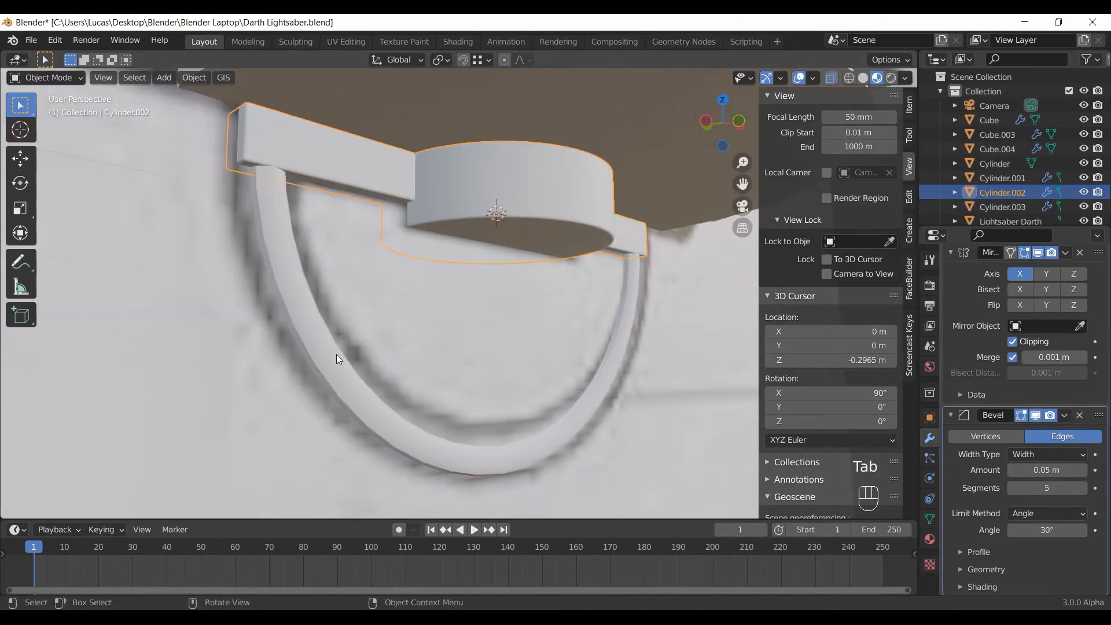
Remove the Bevel and Mirror modifiers from the half-torus ring.
{"action": "left_click", "coordinate": [362, 386]}
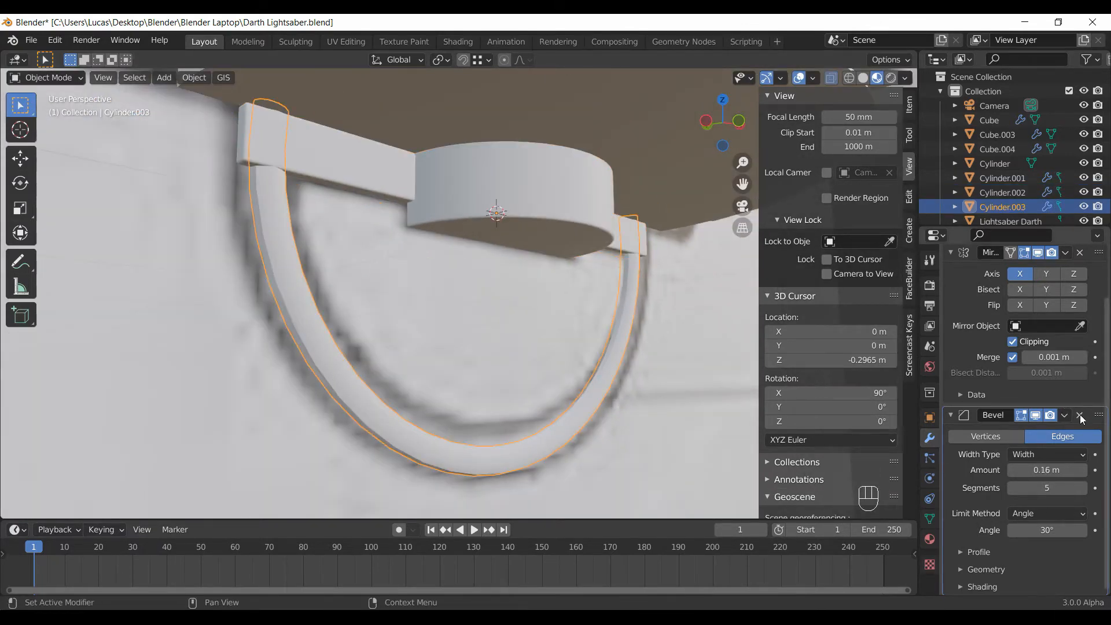
{"action": "left_click", "coordinate": [1081, 416]}
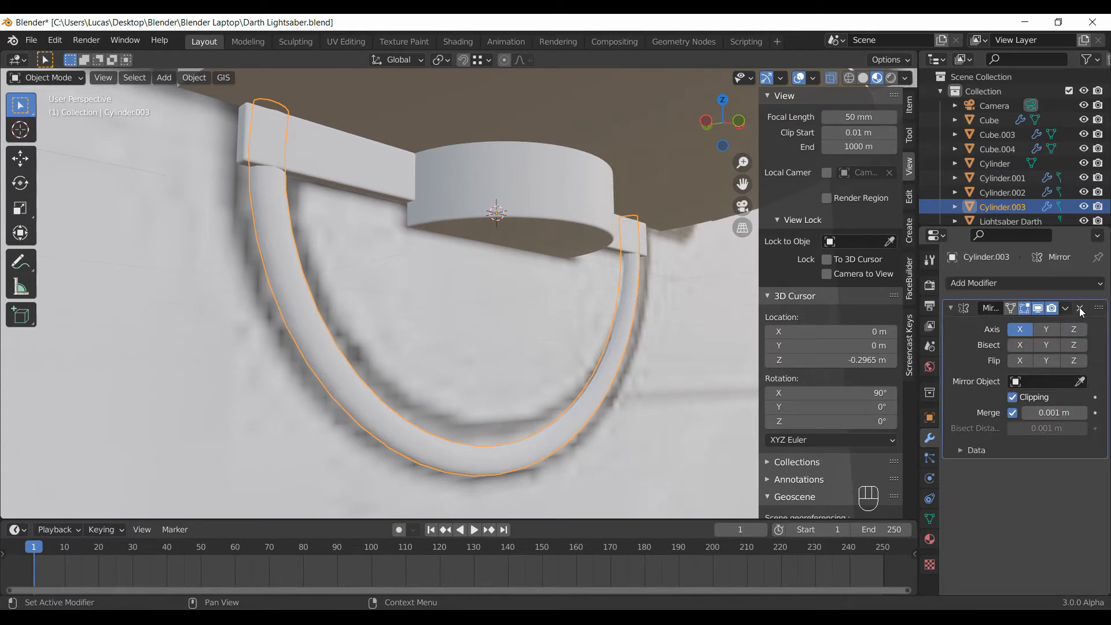
Apply the Mirror and Bevel modifiers on the belt-ring mount.
{"action": "left_click", "coordinate": [370, 194]}
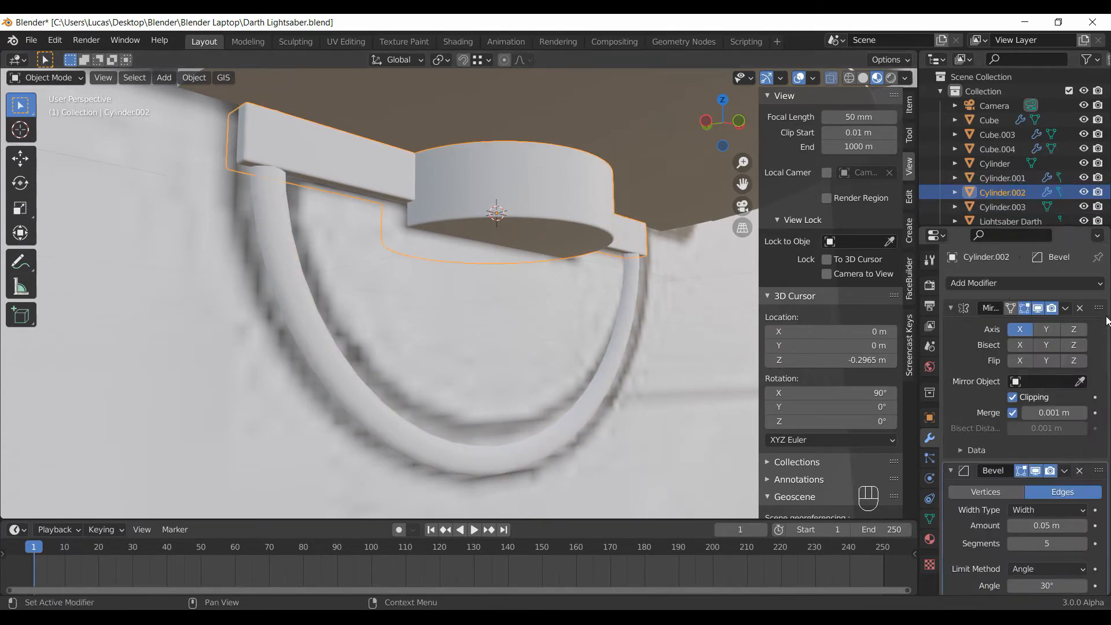
{"action": "left_click", "coordinate": [1066, 309]}
{"action": "left_click", "coordinate": [998, 325]}
{"action": "left_click", "coordinate": [1065, 309]}
{"action": "left_click", "coordinate": [1001, 325]}
Join the belt-ring mount and the half-torus ring into one object.
{"action": "left_click", "coordinate": [485, 456], "text": "shift"}
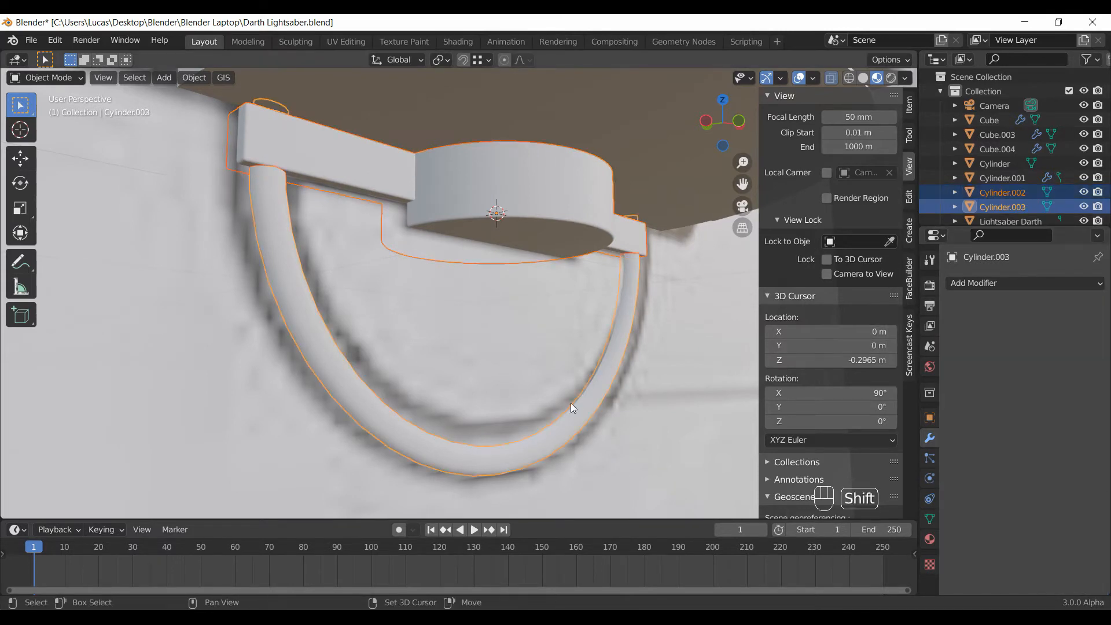
{"action": "key", "text": "ctrl+j"}
{"action": "scroll", "coordinate": [550, 291], "scroll_direction": "down", "scroll_amount": 3}
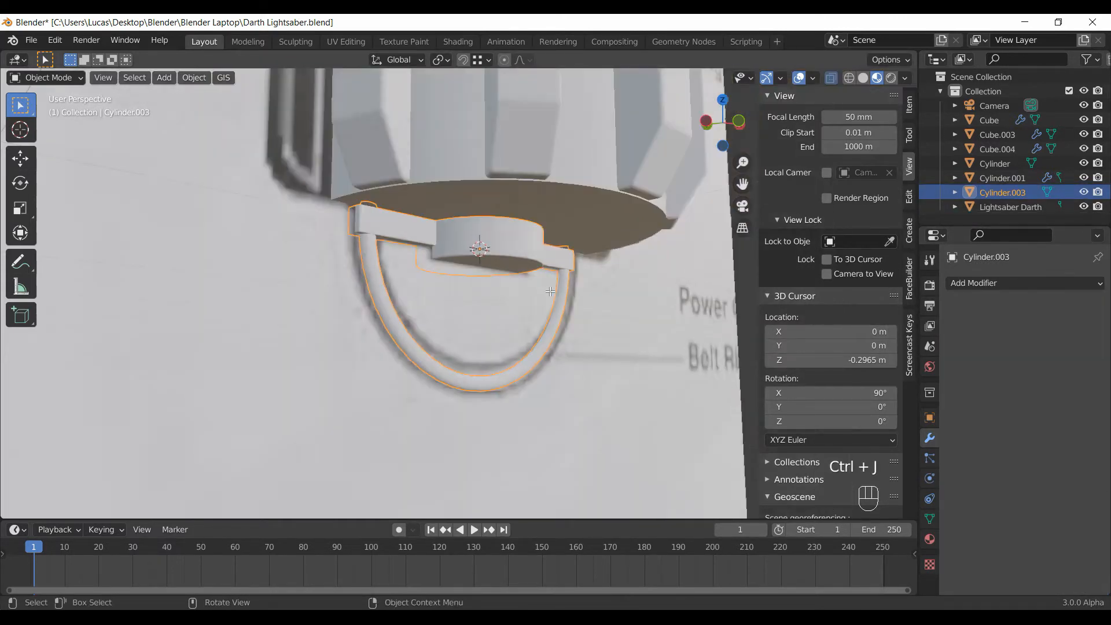
Turn off X-ray display in Edit Mode and check the joined belt-ring mesh.
{"action": "key", "text": "Tab"}
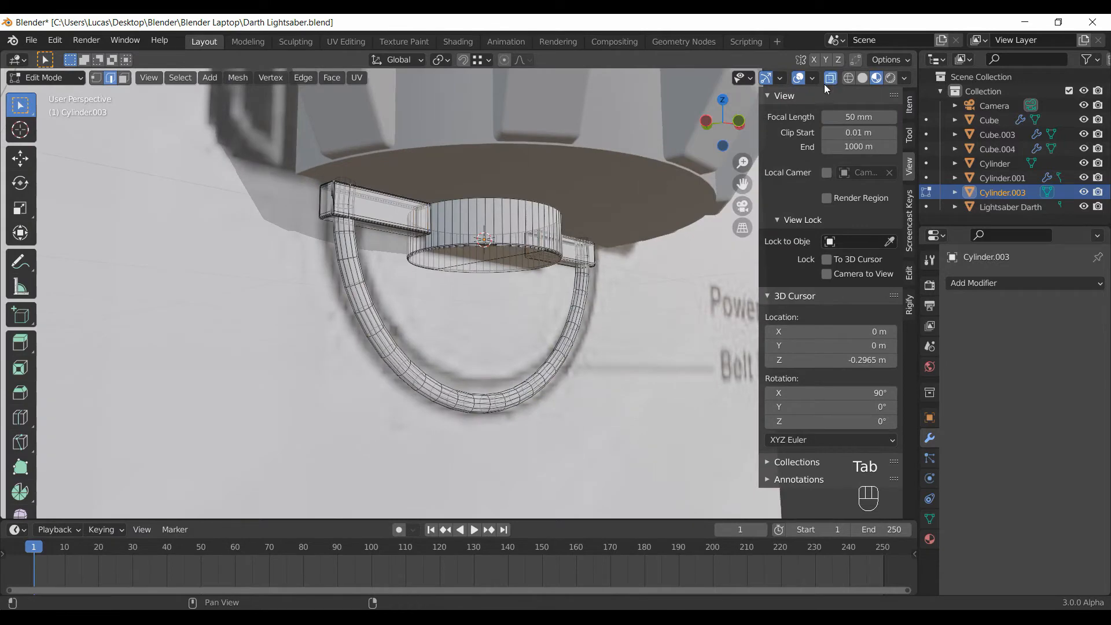
{"action": "left_click", "coordinate": [830, 79]}
{"action": "middle_click_drag", "start_coordinate": [577, 325], "coordinate": [620, 390]}
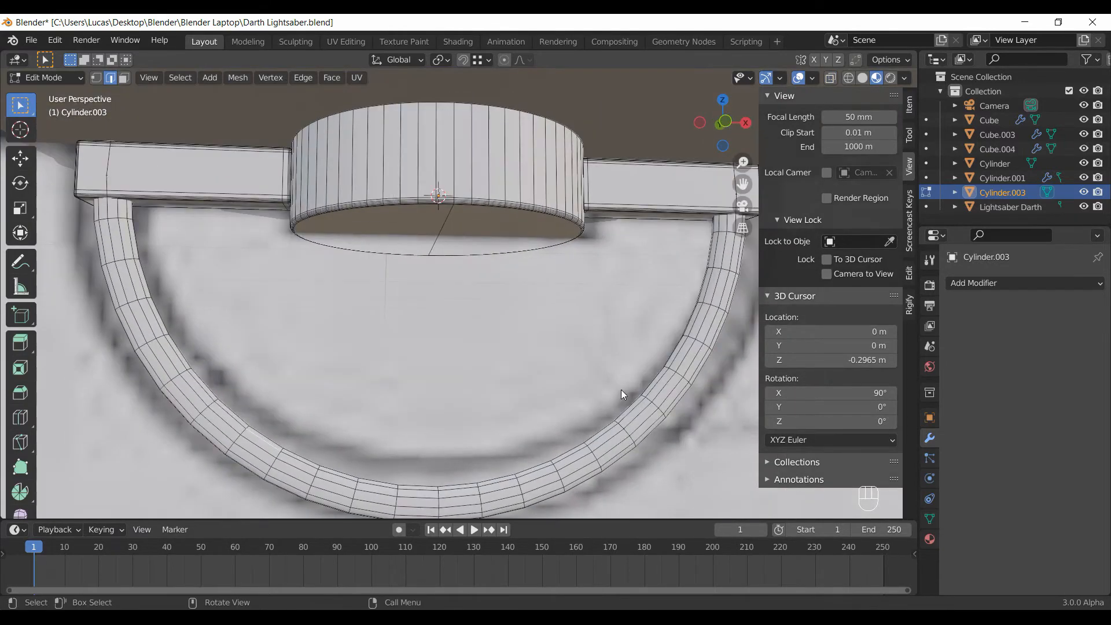
{"action": "key", "text": "Tab"}
{"action": "scroll", "coordinate": [620, 390], "scroll_direction": "down", "scroll_amount": 3}
{"action": "scroll", "coordinate": [623, 390], "scroll_direction": "down", "scroll_amount": 2}
Select the main hilt cylinder and snap the 3D cursor to its centre.
{"action": "key", "text": "KP_1"}
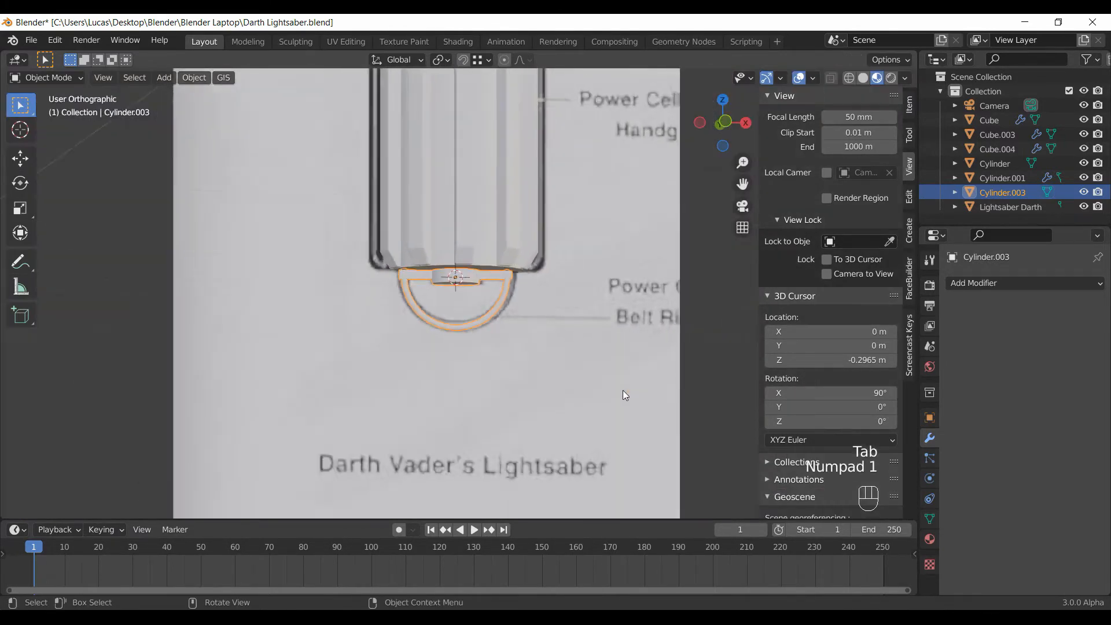
{"action": "left_click", "coordinate": [651, 353]}
{"action": "middle_click_drag", "start_coordinate": [651, 353], "coordinate": [581, 357]}
{"action": "scroll", "coordinate": [554, 344], "scroll_direction": "up", "scroll_amount": 5}
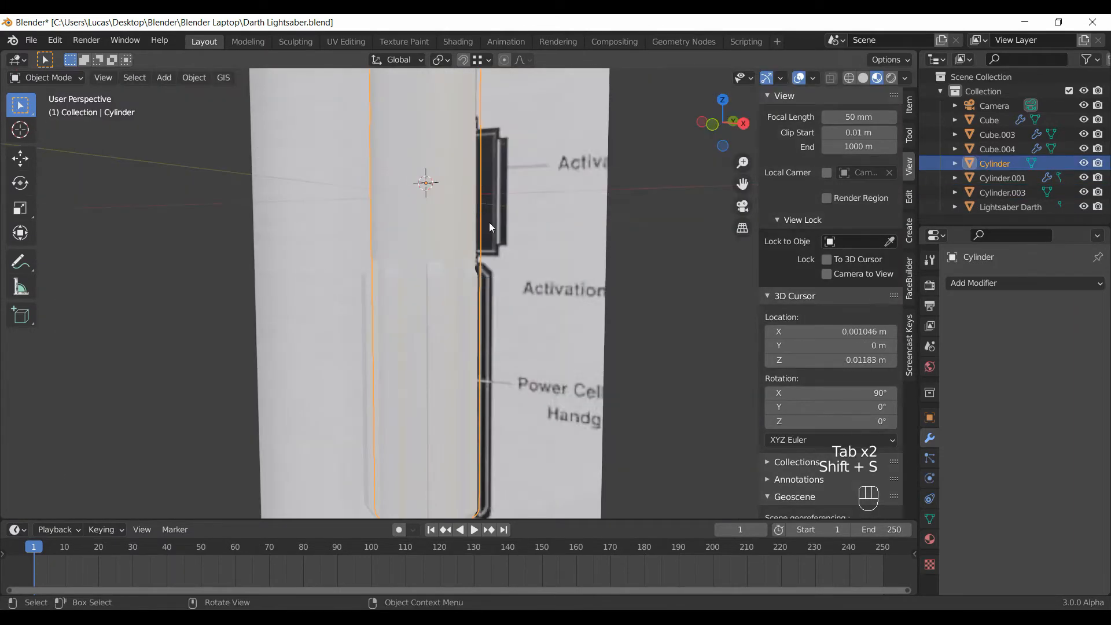
{"action": "middle_click_drag", "start_coordinate": [488, 222], "coordinate": [476, 277], "text": "shift"}
Apply the hilt cylinder's transform and save the file.
{"action": "key", "text": "ctrl+a"}
{"action": "left_click", "coordinate": [461, 266]}
{"action": "key", "text": "ctrl+s"}
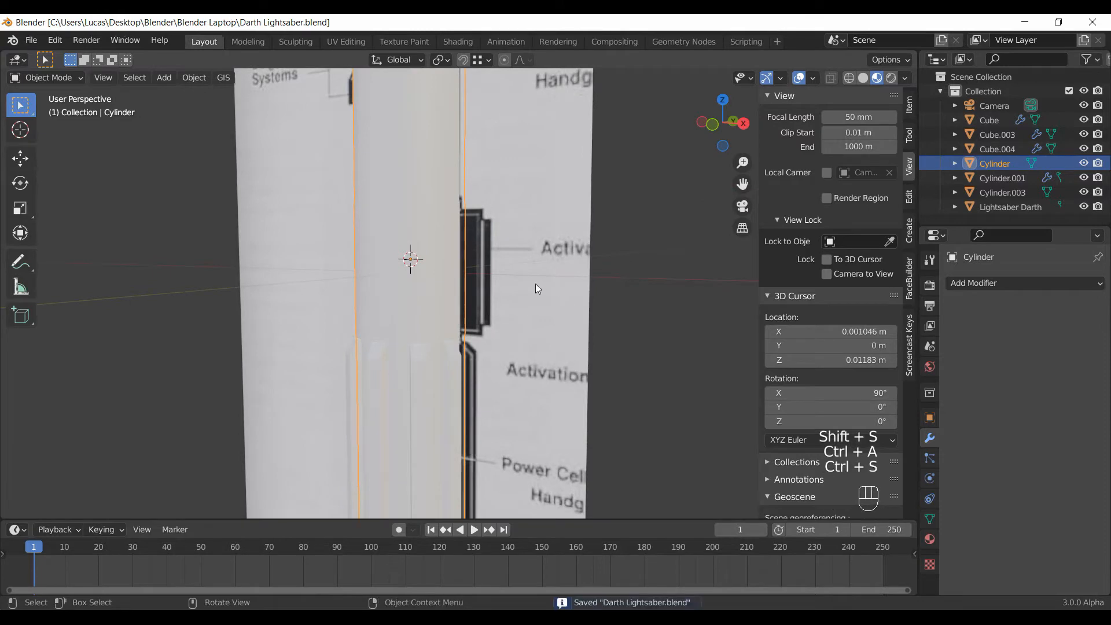
Add a cube at the 3D cursor and scale it down uniformly to fit within the hilt's width.
{"action": "scroll", "coordinate": [416, 255], "scroll_direction": "up", "scroll_amount": 2}
{"action": "key", "text": "shift+a"}
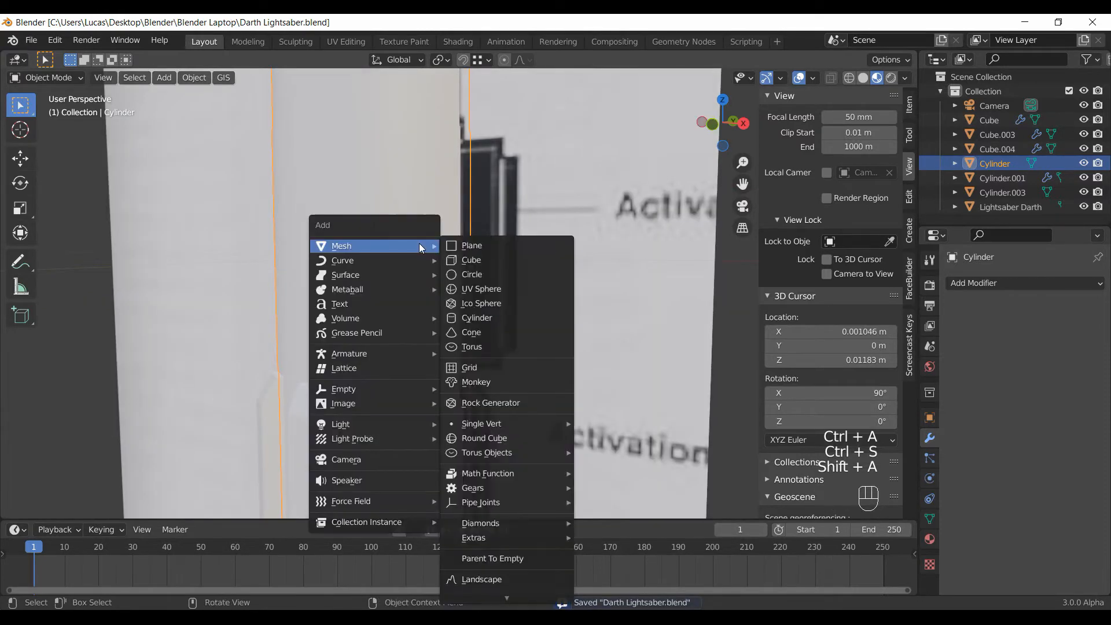
{"action": "left_click", "coordinate": [486, 257]}
{"action": "scroll", "coordinate": [488, 303], "scroll_direction": "down", "scroll_amount": 3}
{"action": "key", "text": "s"}
{"action": "left_click", "coordinate": [506, 345]}
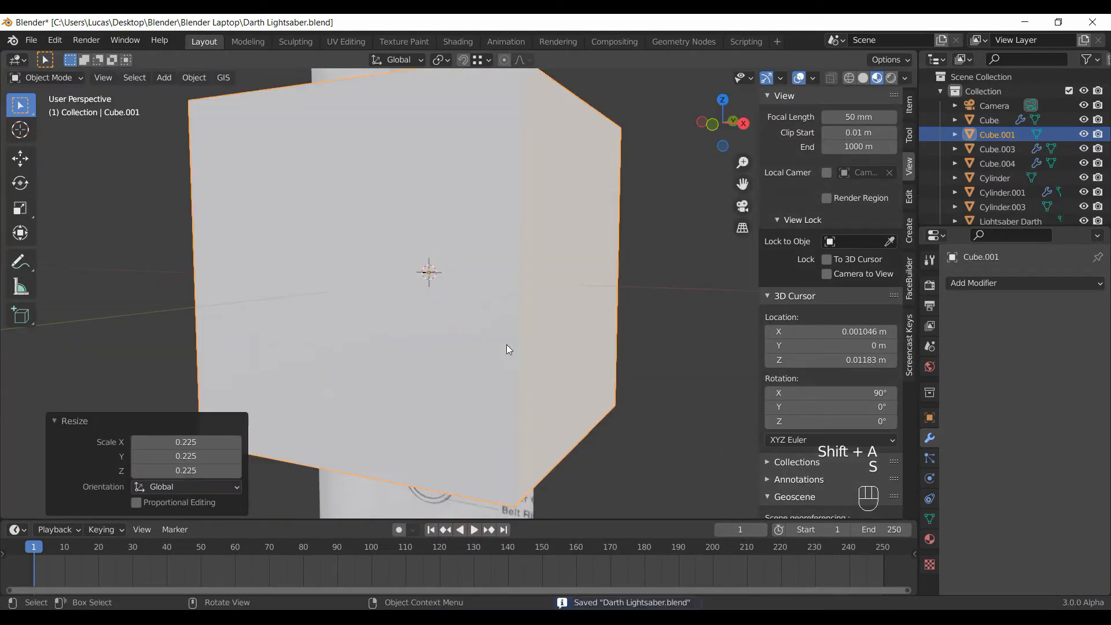
{"action": "key", "text": "s"}
{"action": "left_click", "coordinate": [520, 325]}
{"action": "scroll", "coordinate": [521, 326], "scroll_direction": "up", "scroll_amount": 10}
{"action": "key", "text": "s"}
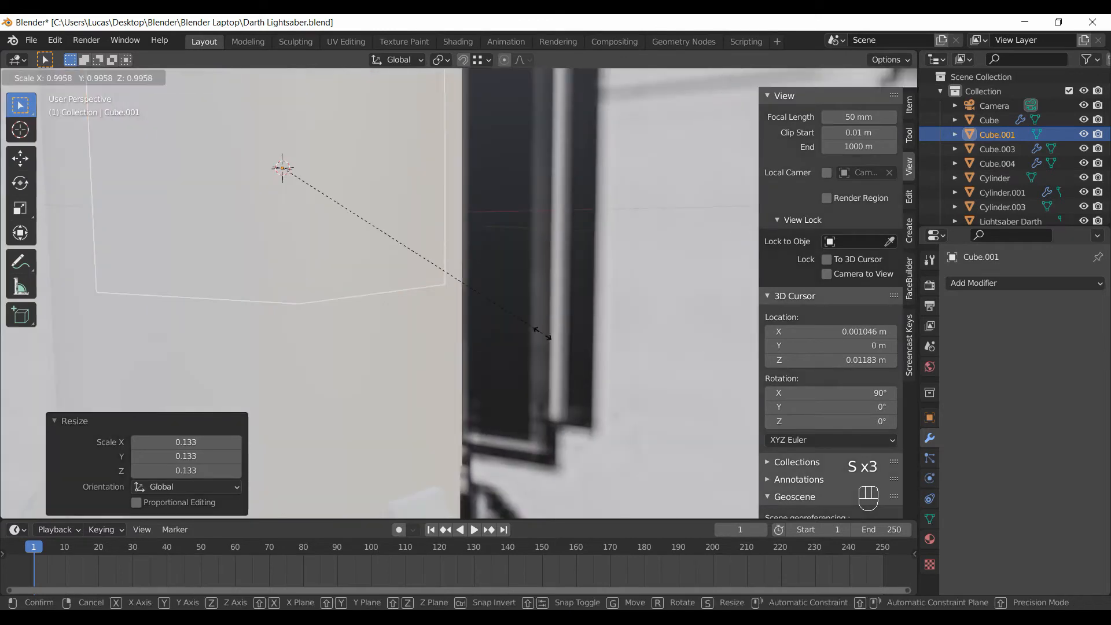
{"action": "left_click", "coordinate": [578, 350]}
Move the cube about 0.0616 m along X to the activator's side of the hilt and narrow it along X.
{"action": "scroll", "coordinate": [575, 365], "scroll_direction": "down", "scroll_amount": 7}
{"action": "middle_click_drag", "start_coordinate": [573, 372], "coordinate": [578, 347]}
{"action": "key", "text": "g"}
{"action": "left_click", "coordinate": [624, 350]}
{"action": "key", "text": "s"}
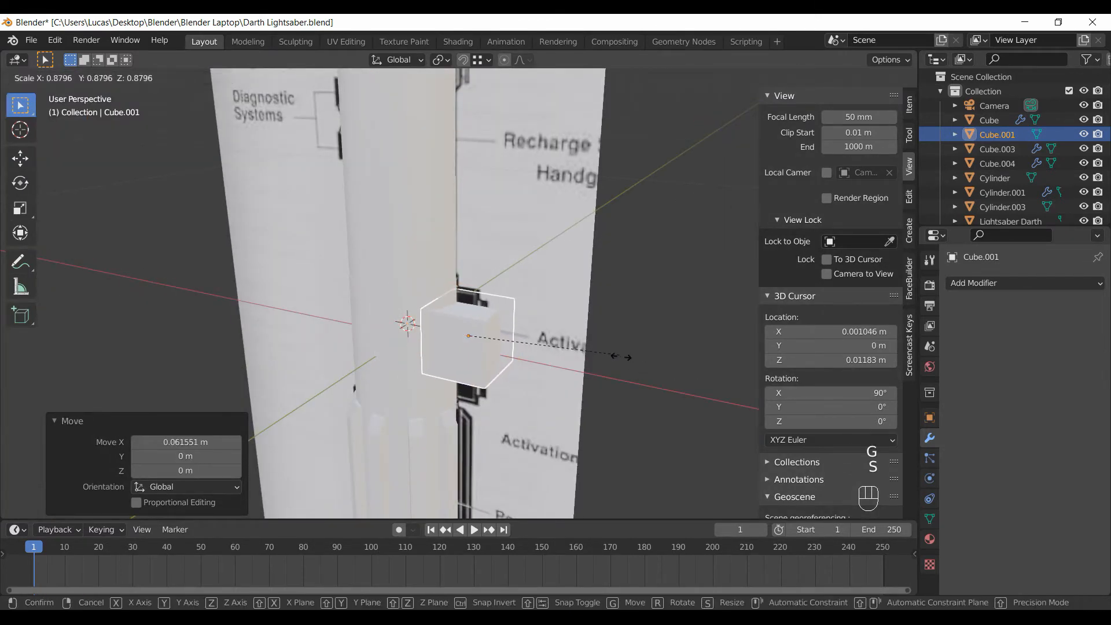
{"action": "key", "text": "x"}
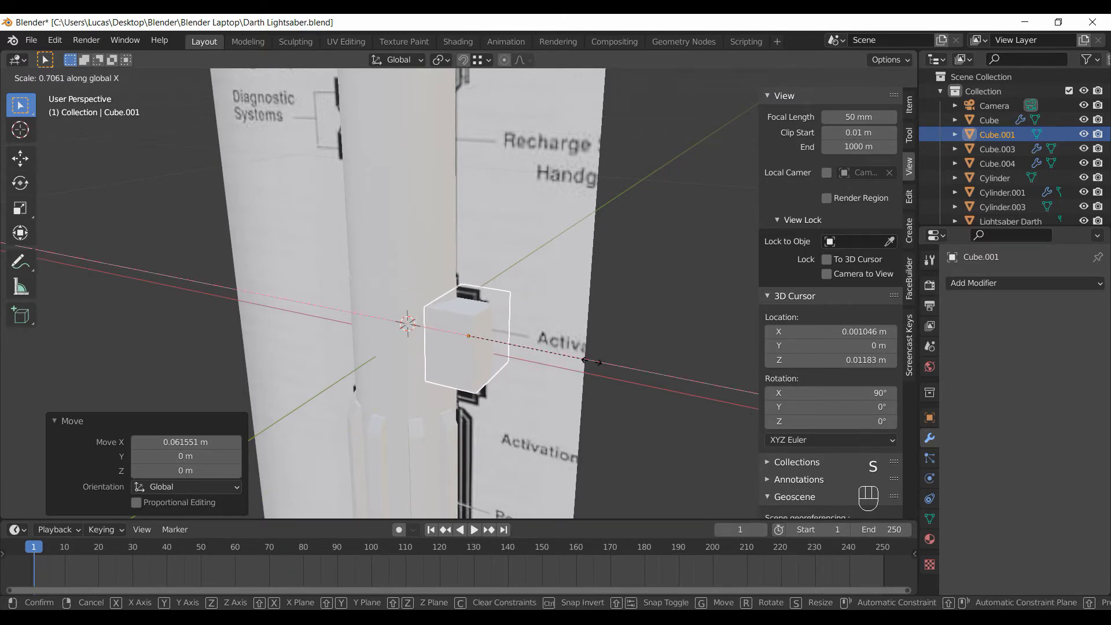
{"action": "left_click", "coordinate": [615, 351]}
Move the cube's outer side face about -0.042 m along X in front view to match the activator box in the reference.
{"action": "key", "text": "KP_1"}
{"action": "scroll", "coordinate": [614, 351], "scroll_direction": "up", "scroll_amount": 3}
{"action": "middle_click_drag", "start_coordinate": [630, 345], "coordinate": [559, 310], "text": "shift"}
{"action": "scroll", "coordinate": [562, 324], "scroll_direction": "up", "scroll_amount": 4}
{"action": "middle_click_drag", "start_coordinate": [582, 372], "coordinate": [522, 477], "text": "shift"}
{"action": "scroll", "coordinate": [589, 327], "scroll_direction": "down", "scroll_amount": 3}
{"action": "key", "text": "Tab"}
{"action": "mouse_move", "coordinate": [539, 305]}
{"action": "middle_mouse_down"}
{"action": "mouse_move", "coordinate": [534, 329]}
{"action": "mouse_move", "coordinate": [553, 310]}
{"action": "middle_mouse_up"}
{"action": "scroll", "coordinate": [534, 330], "scroll_direction": "down", "scroll_amount": 4}
{"action": "middle_click_drag", "start_coordinate": [552, 310], "coordinate": [602, 225], "text": "shift"}
{"action": "key", "text": "Tab"}
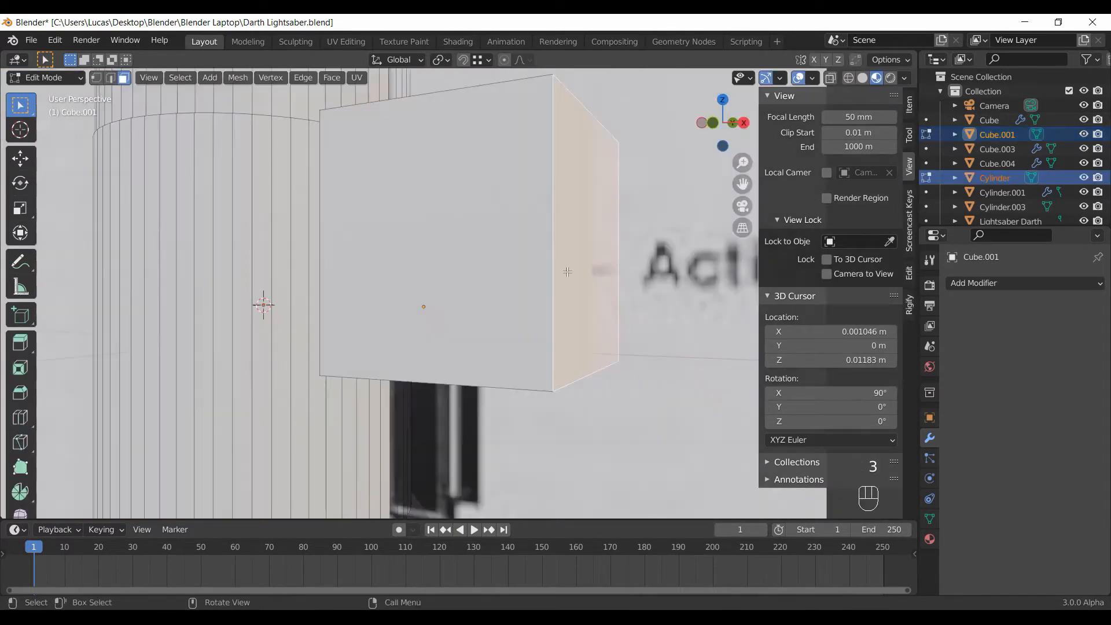
{"action": "key", "text": "KP_1"}
{"action": "key", "text": "g"}
{"action": "key", "text": "x"}
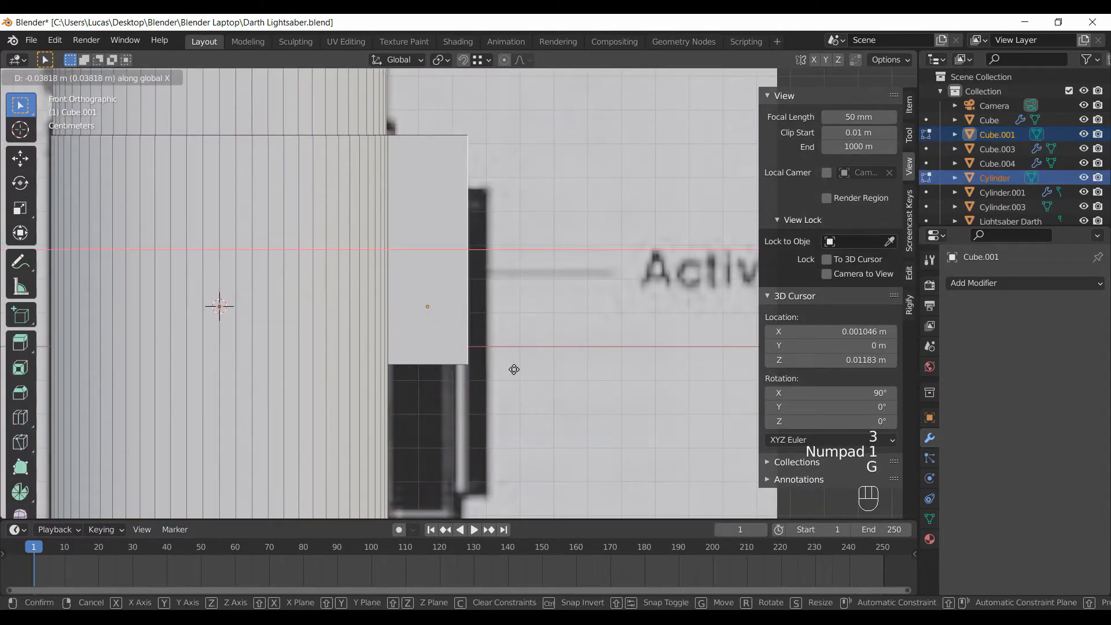
{"action": "left_click", "coordinate": [499, 364]}
{"action": "middle_click_drag", "start_coordinate": [496, 329], "coordinate": [475, 302], "text": "shift"}
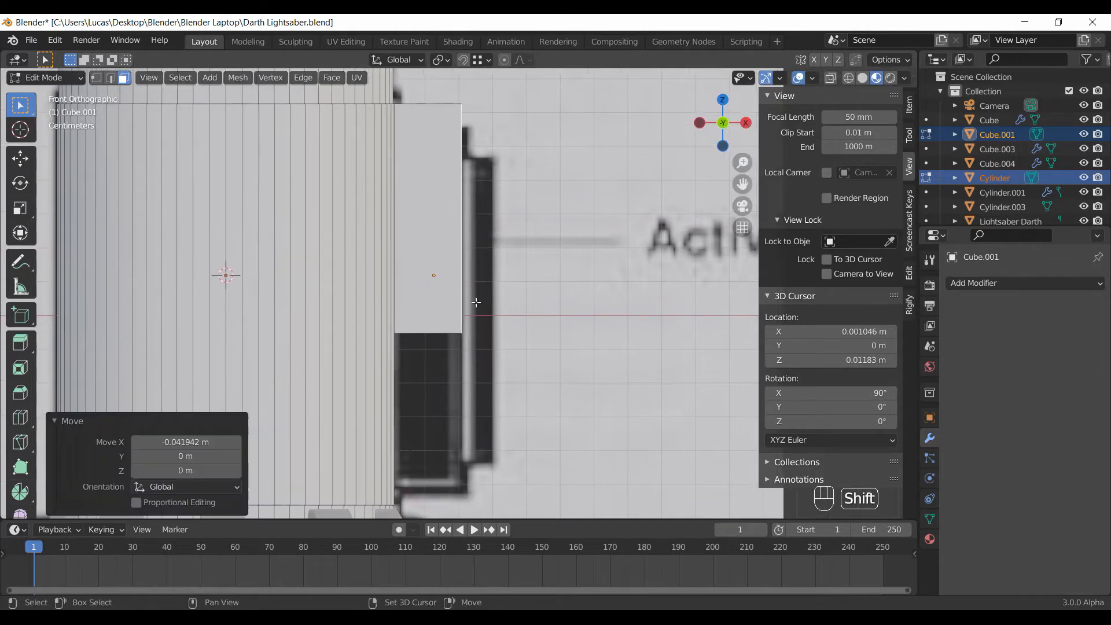
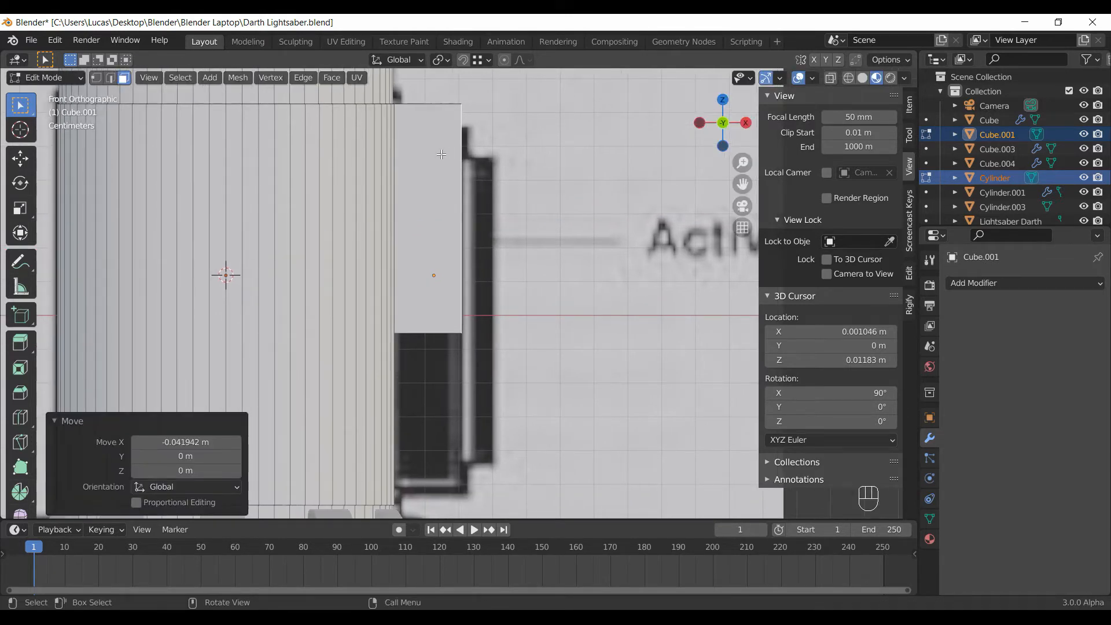
Move the whole activator box down along Z until its top lines up with the activator outline in the reference.
{"action": "key", "text": "l"}
{"action": "key", "text": "g"}
{"action": "key", "text": "z"}
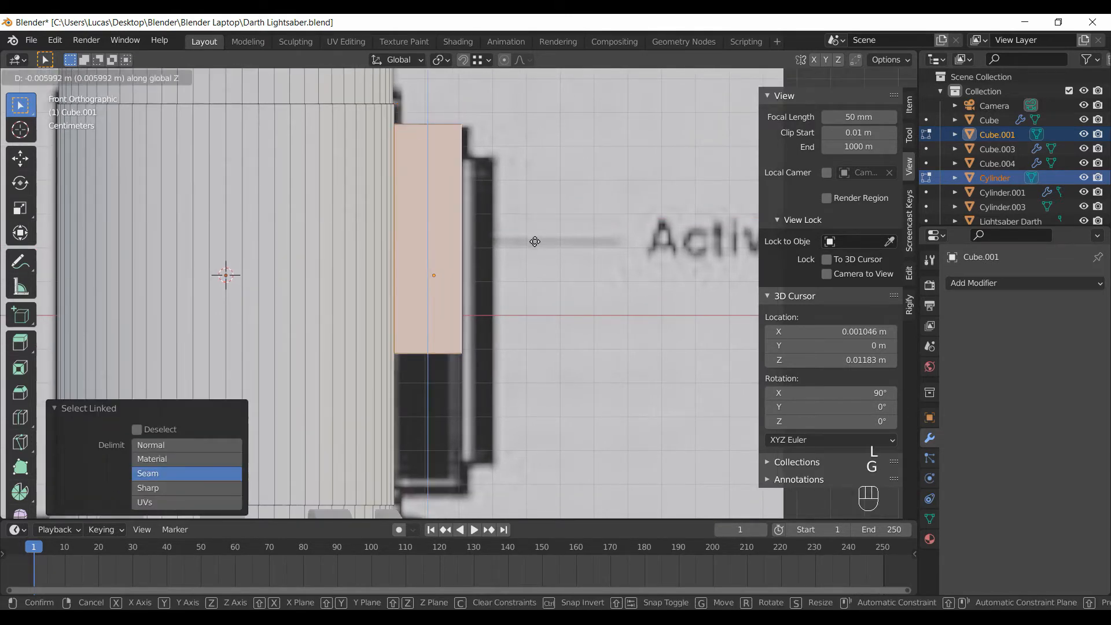
{"action": "left_click", "coordinate": [533, 246]}
Lower the activator box's bottom face about 0.038 m along Z in front view to match the reference's lower edge.
{"action": "middle_click_drag", "start_coordinate": [533, 246], "coordinate": [532, 194]}
{"action": "left_click", "coordinate": [435, 330]}
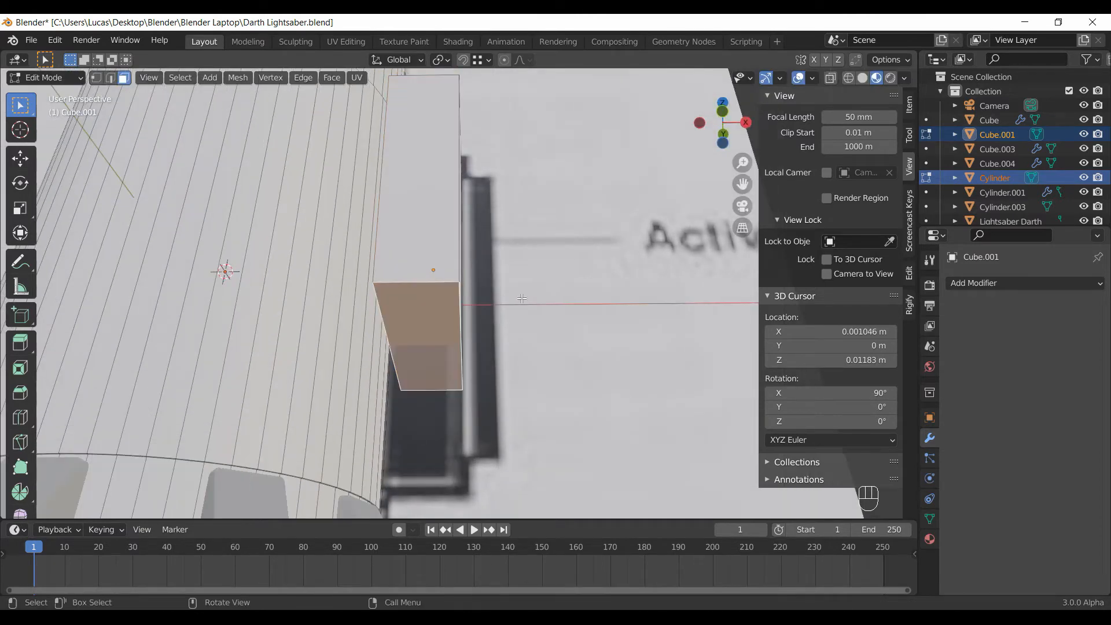
{"action": "key", "text": "KP_1"}
{"action": "key", "text": "g"}
{"action": "key", "text": "z"}
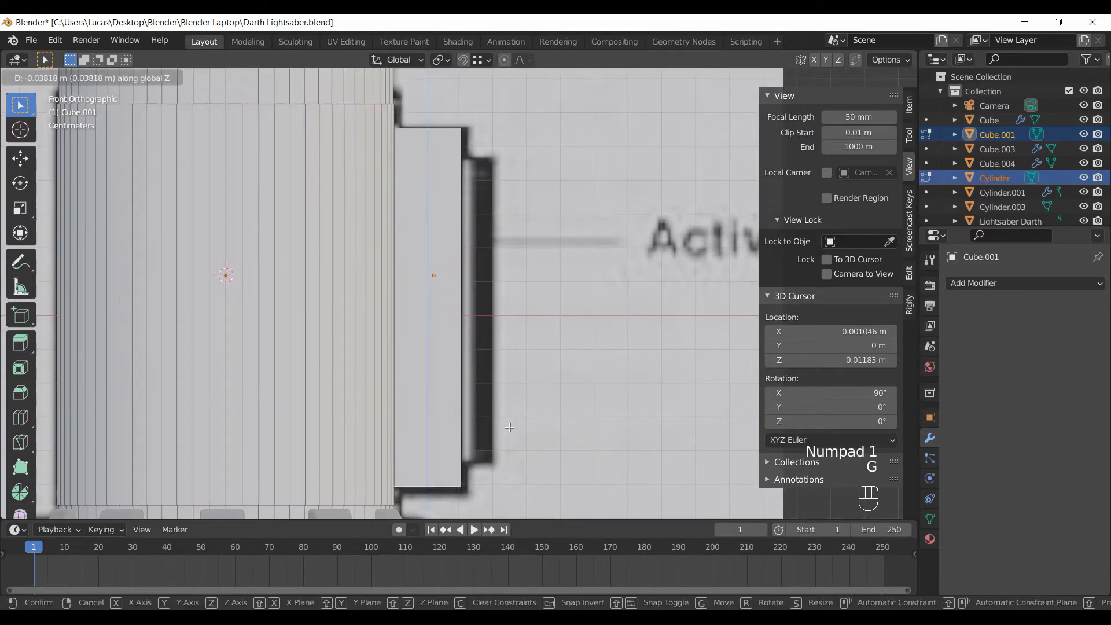
{"action": "left_click", "coordinate": [510, 428]}
Select the whole activator box and scale it down along Y to make it narrower.
{"action": "middle_click_drag", "start_coordinate": [510, 427], "coordinate": [422, 389]}
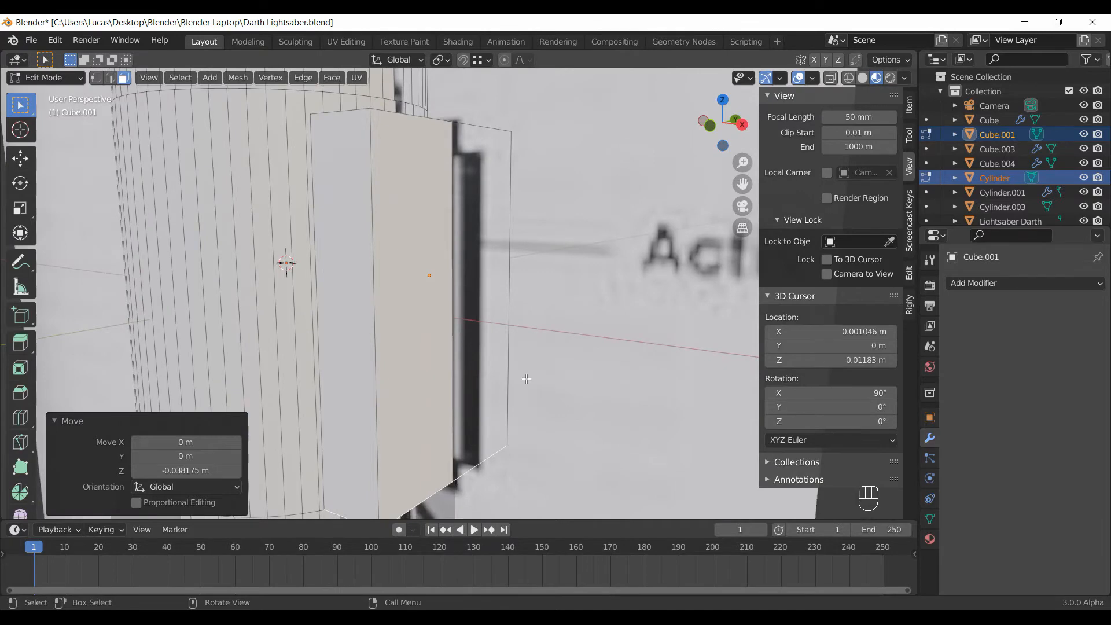
{"action": "key", "text": "l"}
{"action": "key", "text": "s"}
{"action": "key", "text": "x"}
{"action": "key", "text": "y"}
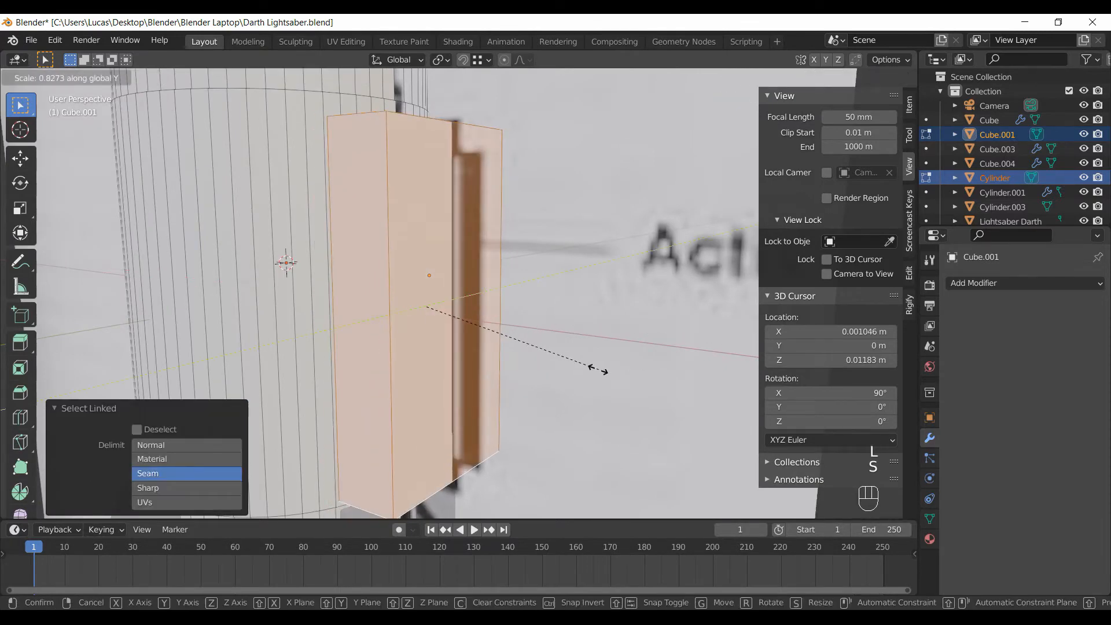
{"action": "left_click", "coordinate": [560, 361]}
Try to move the activator box's rear vertical edge toward the hilt, and undo the move.
{"action": "key", "text": "2"}
{"action": "middle_click_drag", "start_coordinate": [561, 359], "coordinate": [410, 283]}
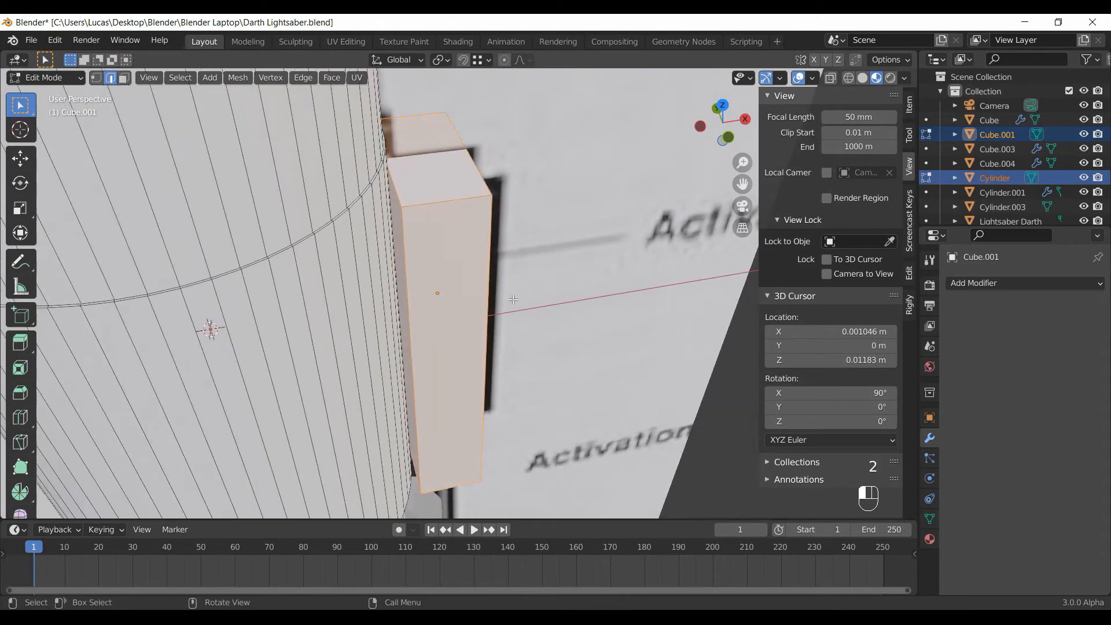
{"action": "left_click", "coordinate": [410, 287]}
{"action": "key", "text": "g"}
{"action": "key", "text": "x"}
{"action": "right_click", "coordinate": [546, 300]}
{"action": "middle_click_drag", "start_coordinate": [562, 288], "coordinate": [541, 313]}
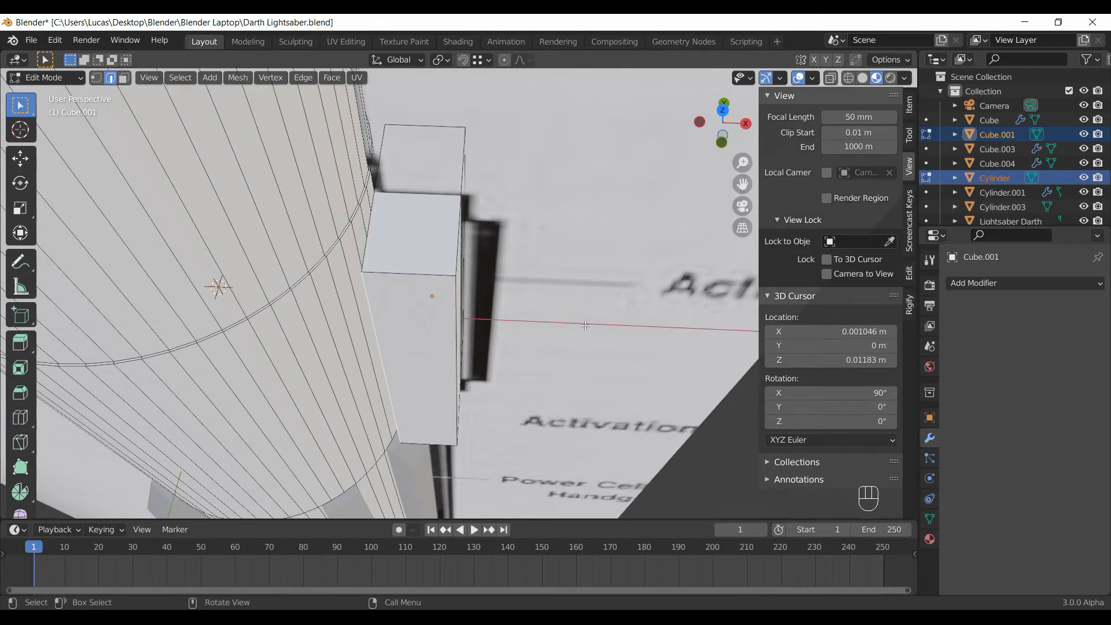
{"action": "key", "text": "g"}
{"action": "left_click", "coordinate": [551, 322]}
{"action": "middle_click_drag", "start_coordinate": [551, 322], "coordinate": [502, 257]}
{"action": "key", "text": "ctrl+z"}
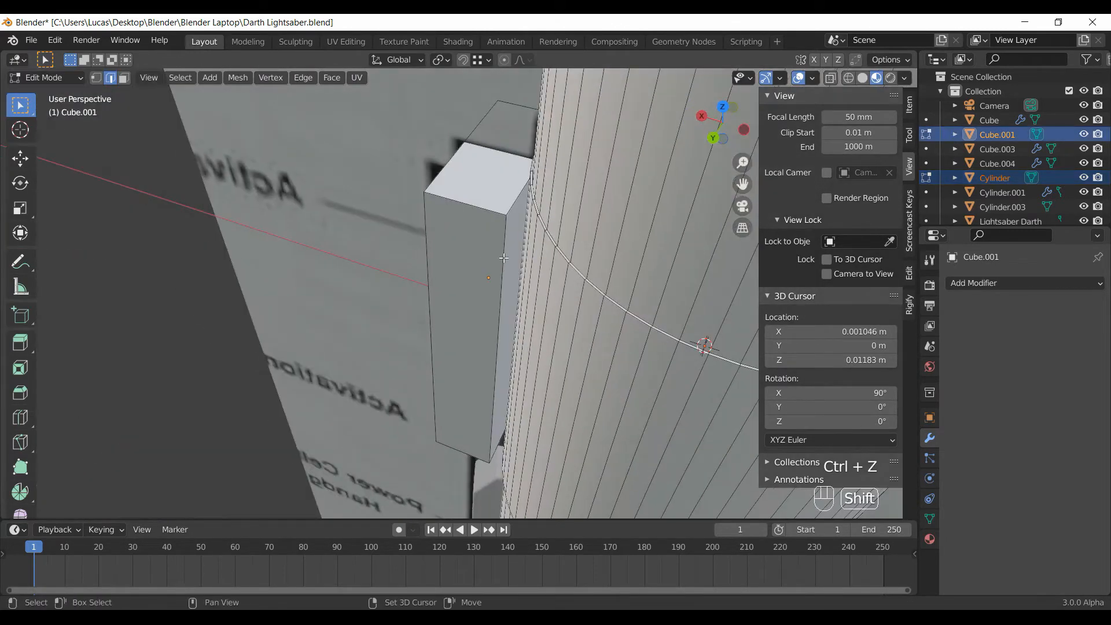
Move the activator box's rear vertical edges along X so that they sink into the hilt.
{"action": "key", "text": "g"}
{"action": "key", "text": "z"}
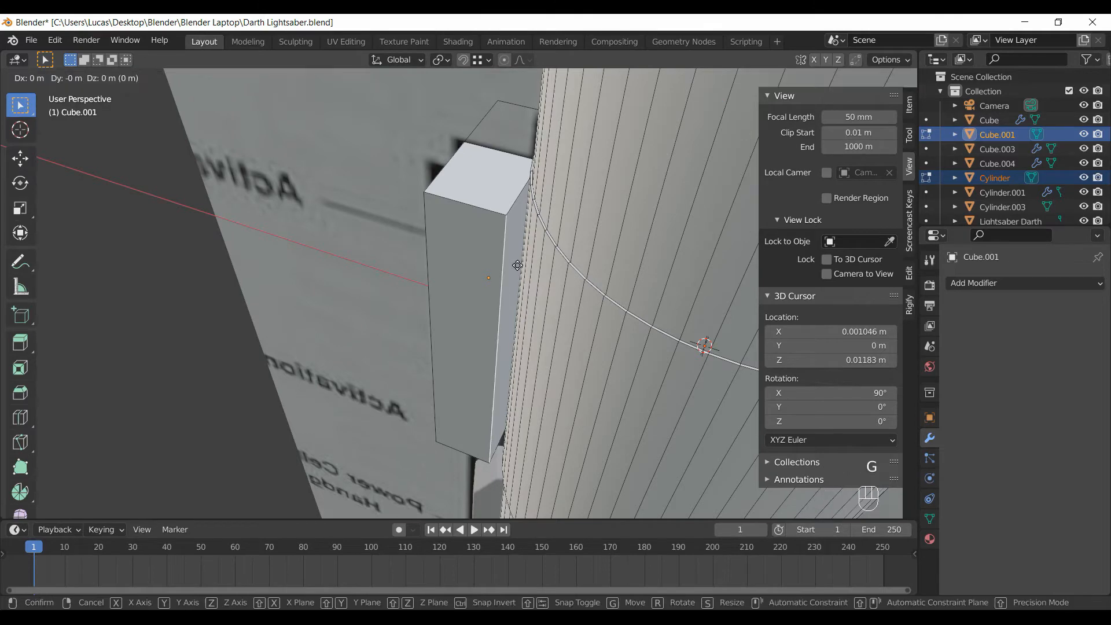
{"action": "key", "text": "x"}
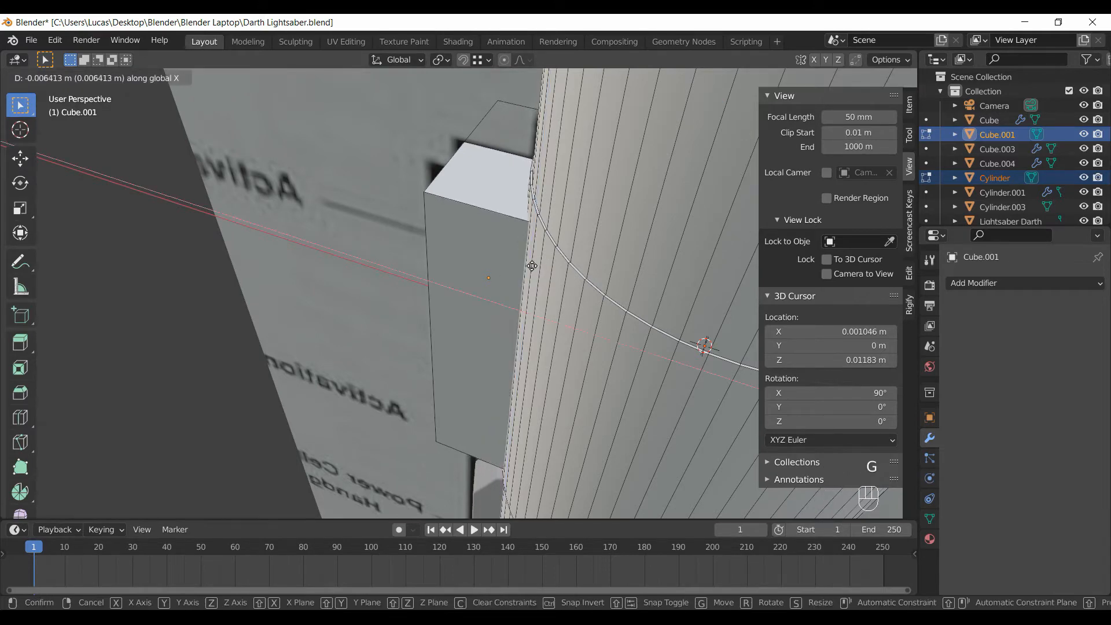
{"action": "left_click", "coordinate": [378, 281]}
{"action": "middle_click_drag", "start_coordinate": [378, 281], "coordinate": [537, 292]}
Inset the activator box's outer side face by about 0.275 m in front view to match the raised plate in the reference.
{"action": "key", "text": "3"}
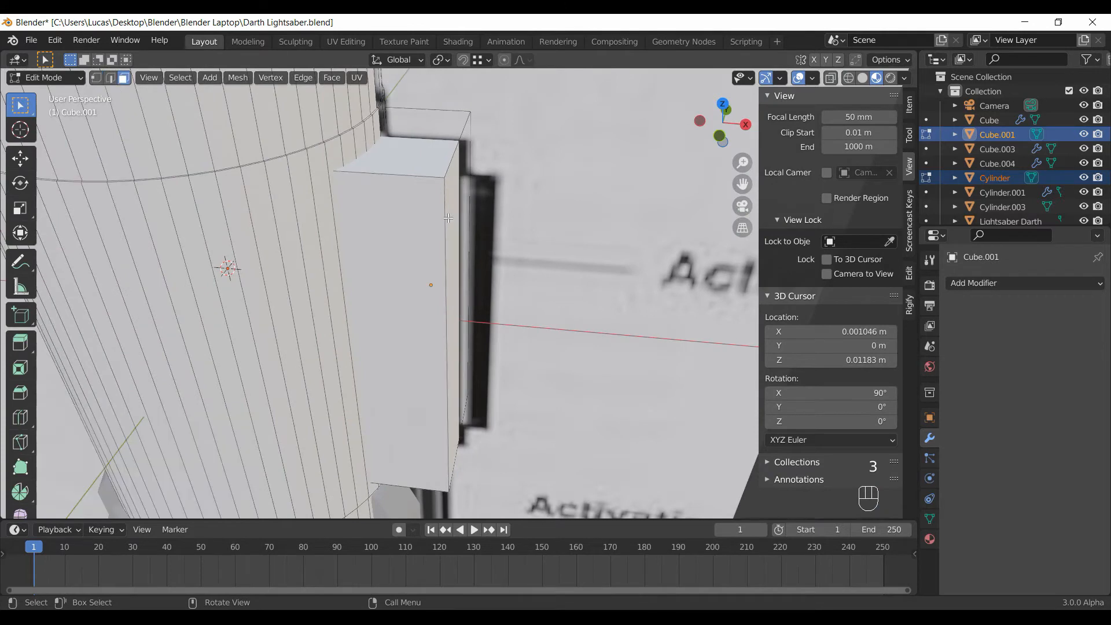
{"action": "left_click", "coordinate": [452, 210]}
{"action": "middle_click_drag", "start_coordinate": [452, 211], "coordinate": [502, 261]}
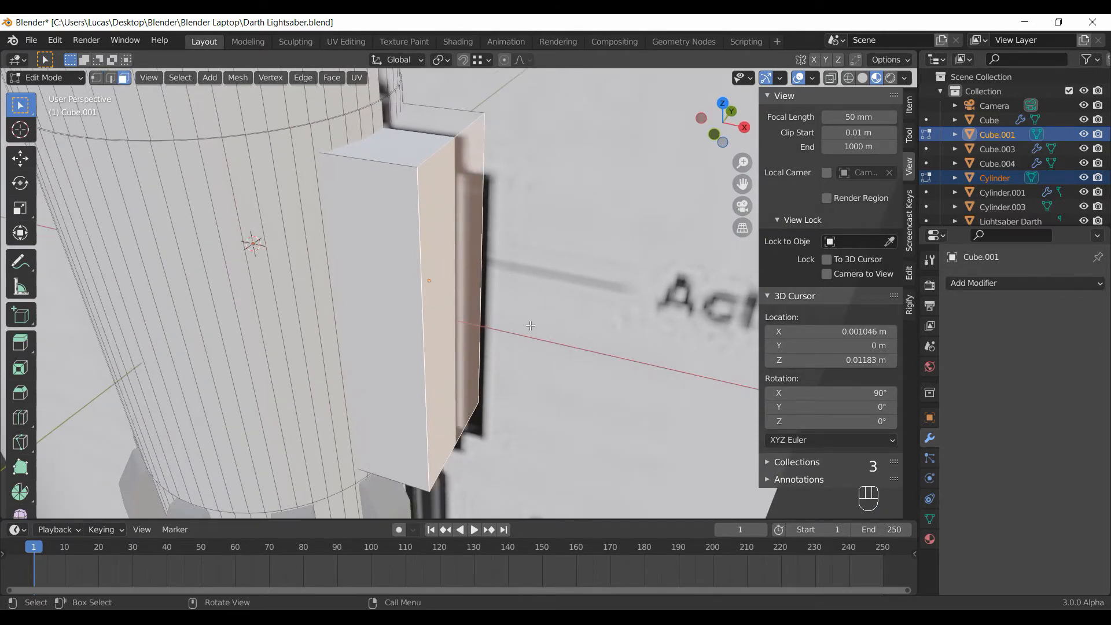
{"action": "key", "text": "i"}
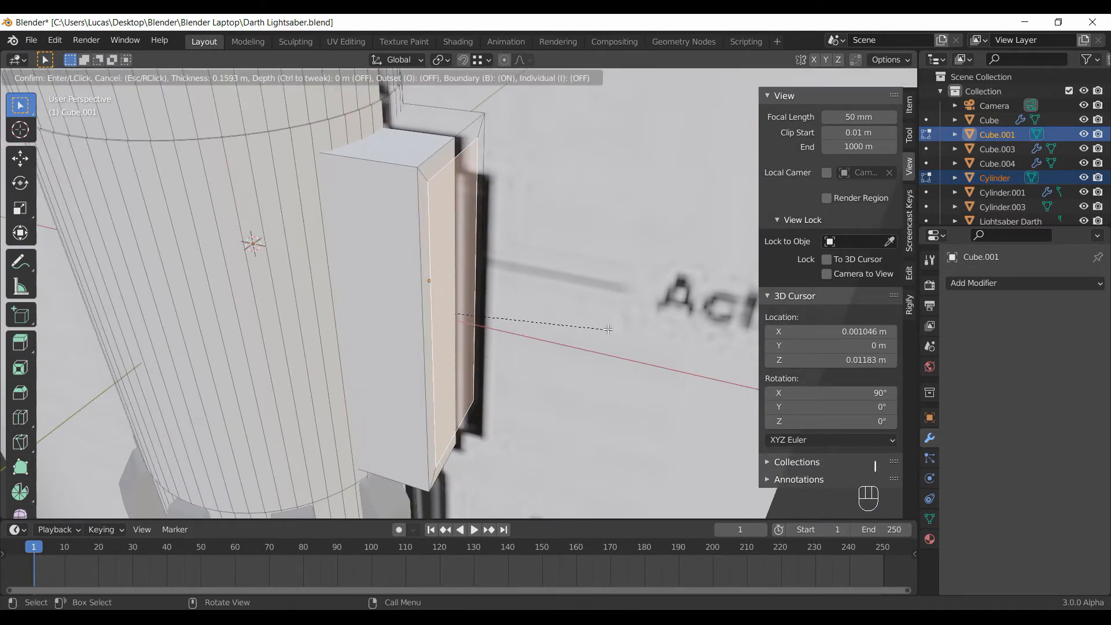
{"action": "left_click", "coordinate": [609, 327]}
{"action": "key", "text": "KP_1"}
{"action": "key", "text": "ctrl+z"}
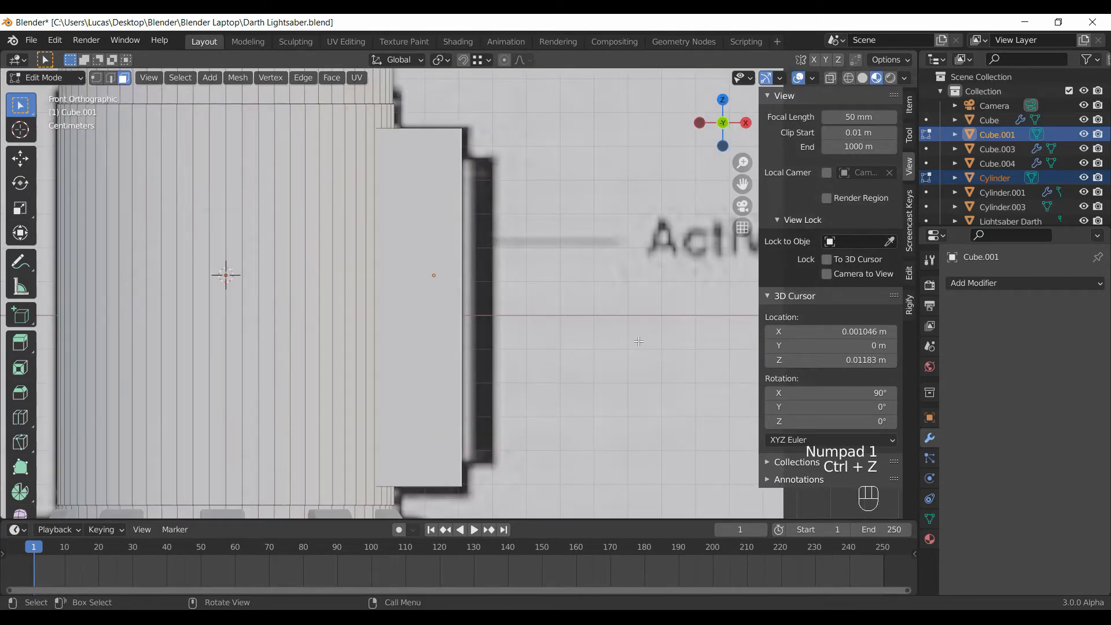
{"action": "key", "text": "i"}
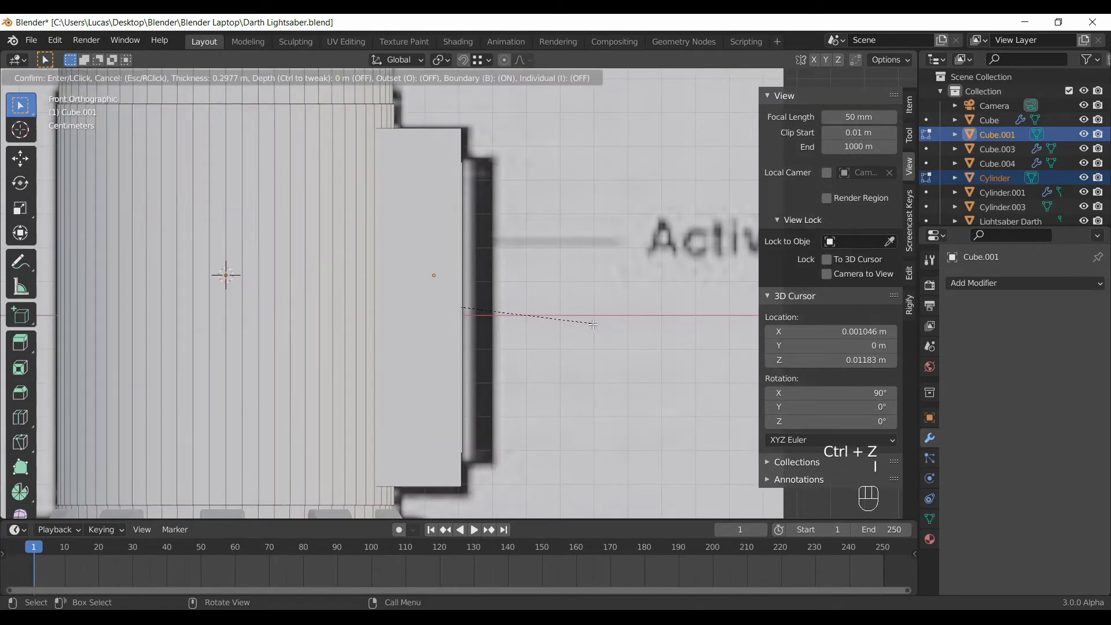
{"action": "left_click", "coordinate": [594, 326]}
Extrude the inset face outward about 0.0068 m and move it about 0.0015 m further along X.
{"action": "middle_click_drag", "start_coordinate": [595, 325], "coordinate": [546, 328]}
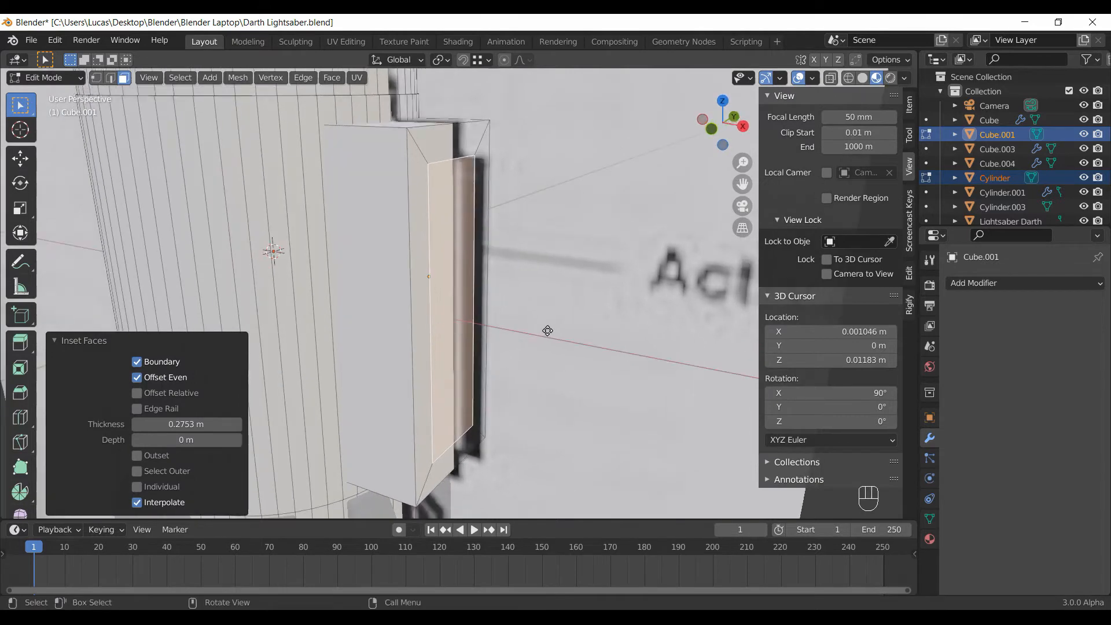
{"action": "key", "text": "e"}
{"action": "left_click", "coordinate": [567, 332]}
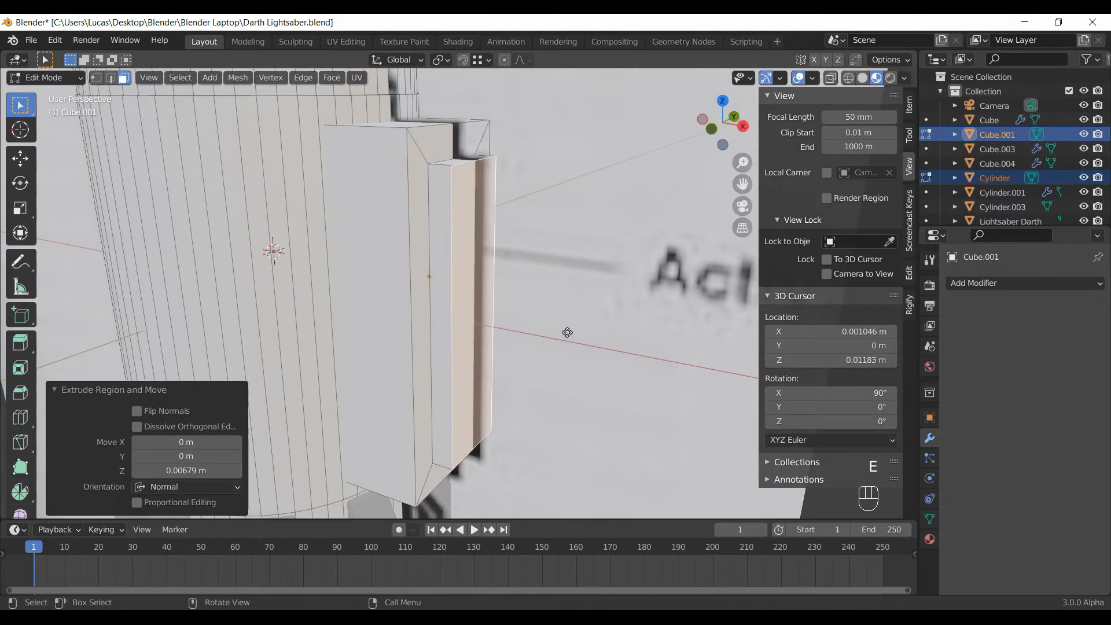
{"action": "key", "text": "g"}
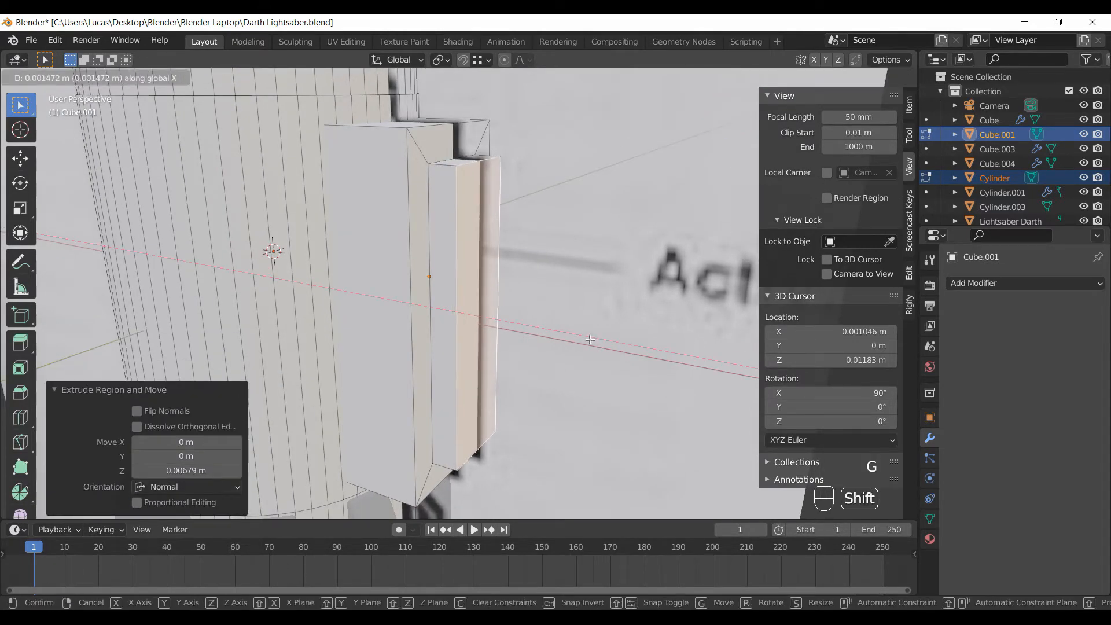
{"action": "left_click", "coordinate": [588, 338]}
Move the raised plate's lower outer edge about -0.0071 m along X to slope the plate inward toward the bottom.
{"action": "middle_click_drag", "start_coordinate": [475, 311], "coordinate": [492, 394]}
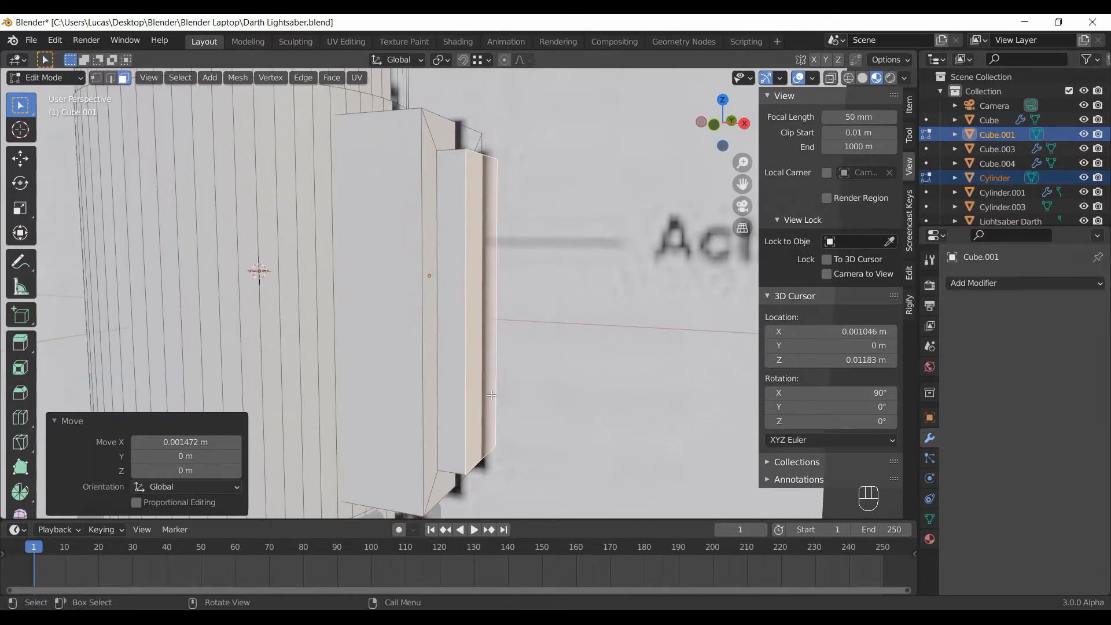
{"action": "key", "text": "2"}
{"action": "key", "text": "g"}
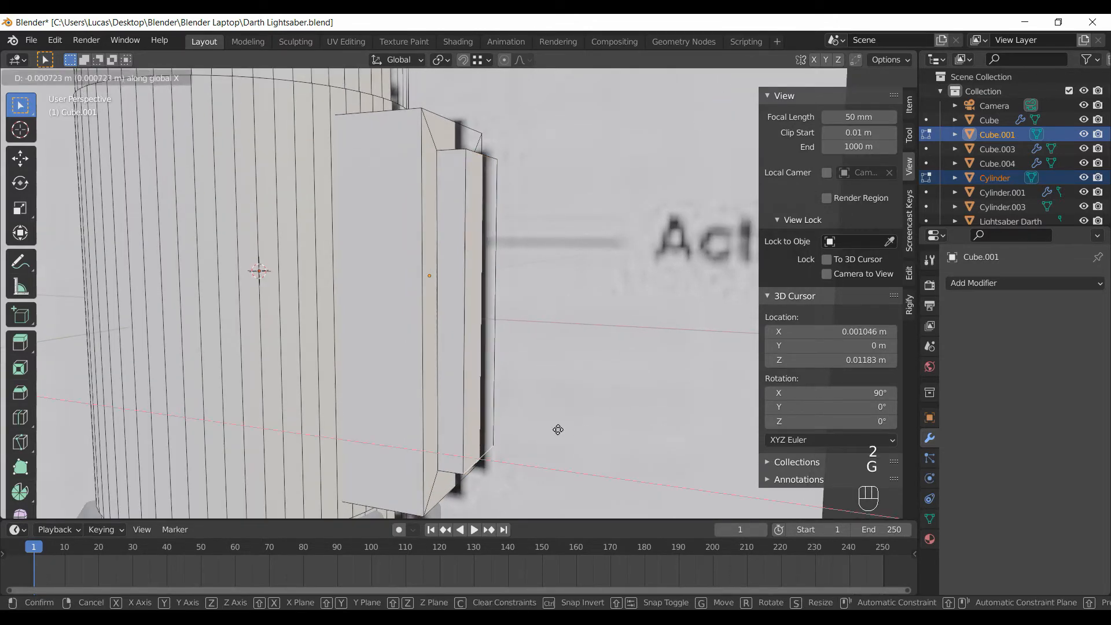
{"action": "left_click", "coordinate": [571, 432]}
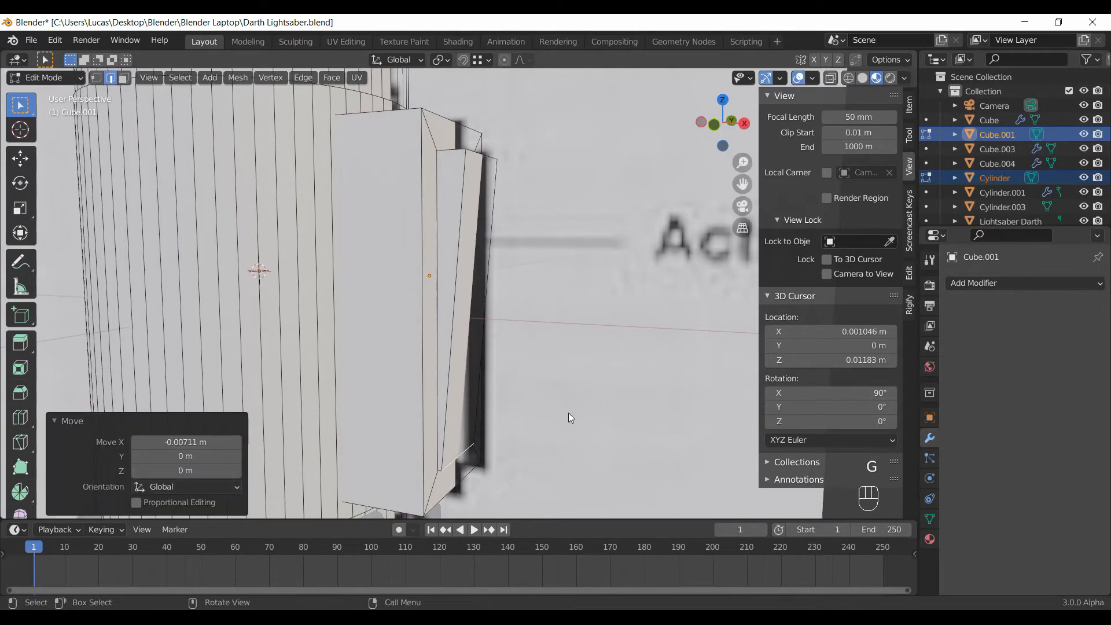
Return to Object Mode and add a Bevel modifier to the activator box.
{"action": "key", "text": "Tab"}
{"action": "key", "text": "Tab"}
{"action": "key", "text": "Tab"}
{"action": "left_click", "coordinate": [379, 311]}
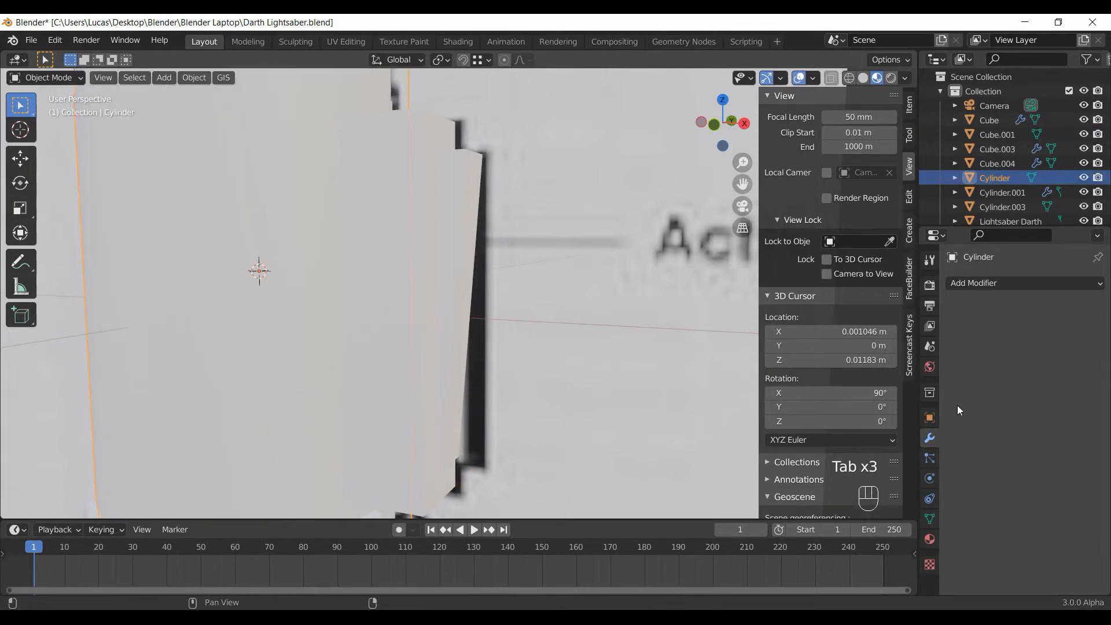
{"action": "left_click", "coordinate": [428, 208]}
{"action": "left_click", "coordinate": [1022, 283]}
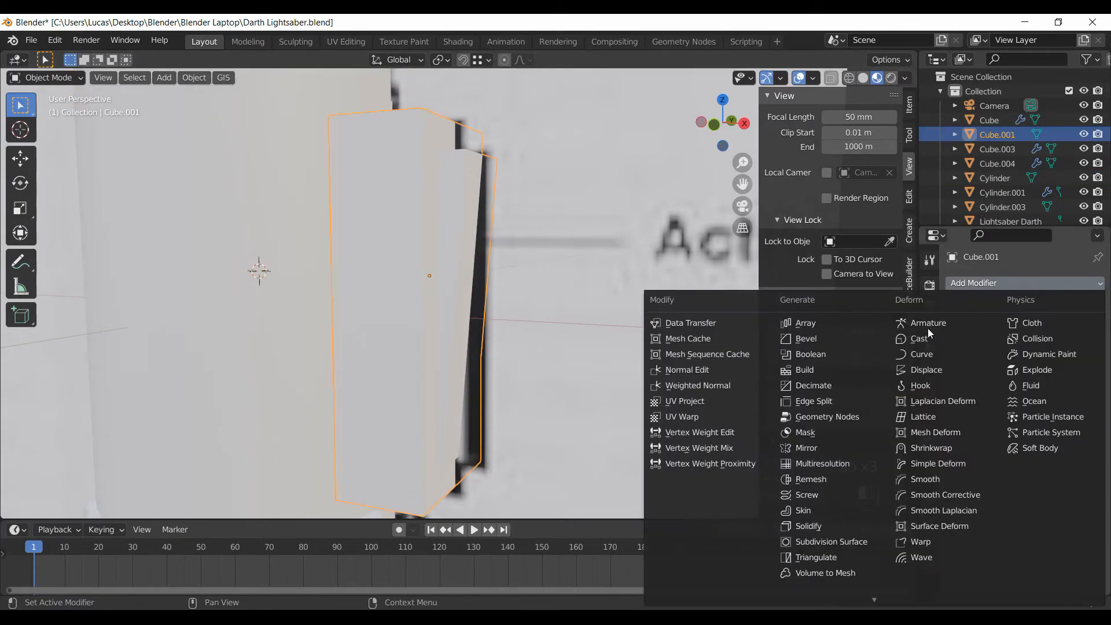
{"action": "left_click", "coordinate": [818, 337]}
{"action": "scroll", "coordinate": [582, 299], "scroll_direction": "up", "scroll_amount": 2}
{"action": "middle_click_drag", "start_coordinate": [582, 299], "coordinate": [583, 347]}
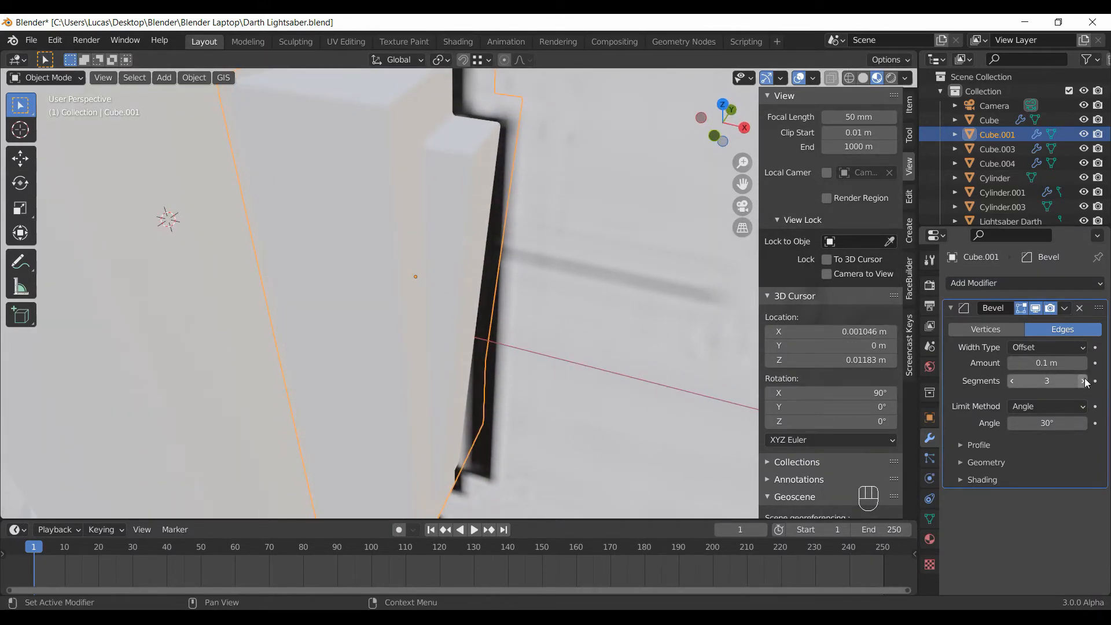
Apply the Bevel modifier on the side block, shade it smooth and enable Auto Smooth at 30°.
{"action": "left_click", "coordinate": [1063, 308]}
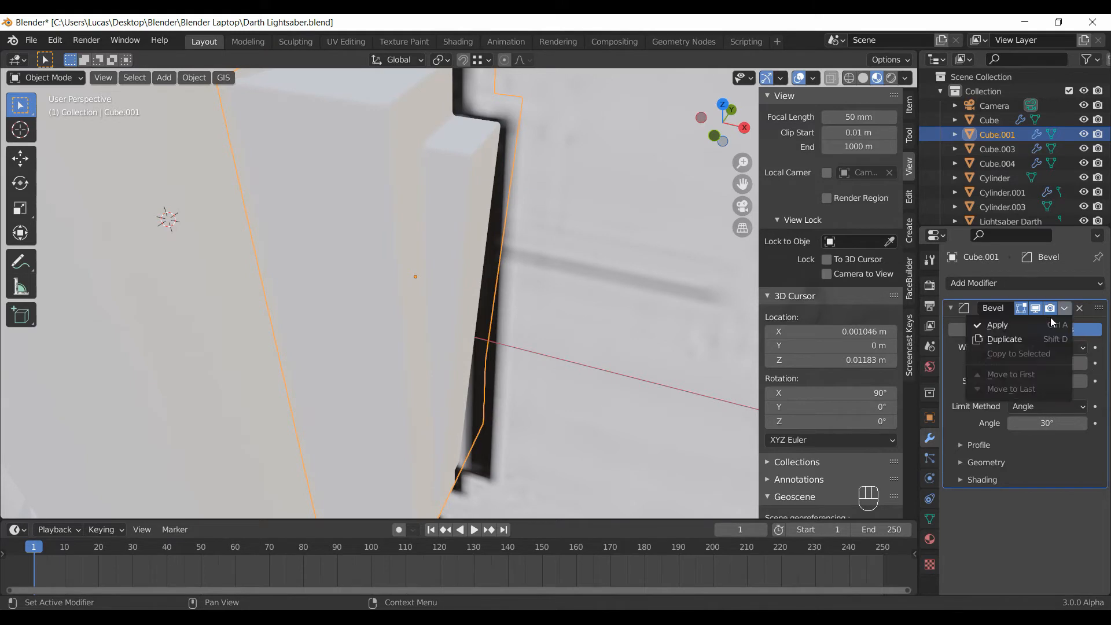
{"action": "left_click", "coordinate": [984, 325]}
{"action": "right_click", "coordinate": [530, 238]}
{"action": "left_click", "coordinate": [930, 518]}
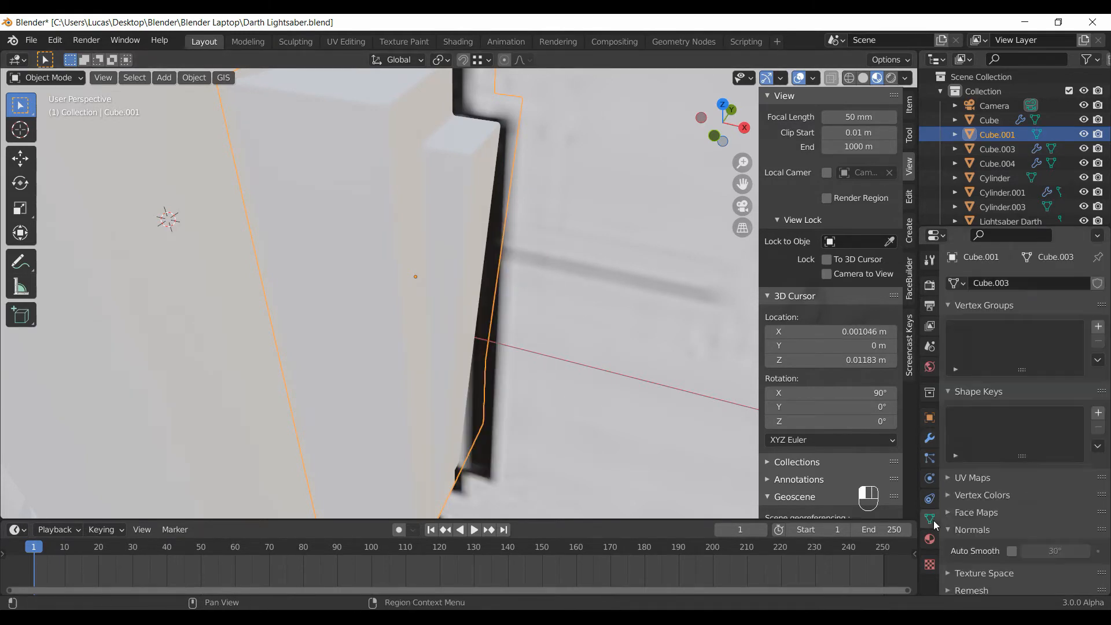
{"action": "middle_click_drag", "start_coordinate": [348, 305], "coordinate": [311, 259]}
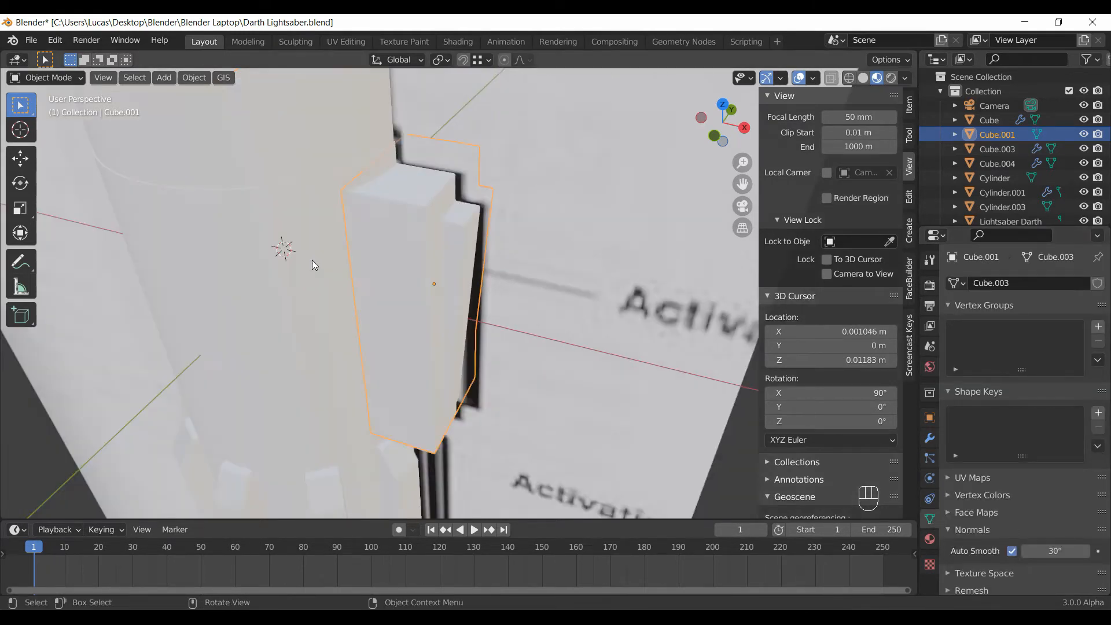
Join the side block into the main handle cylinder and save the file.
{"action": "left_click", "coordinate": [306, 210], "text": "shift"}
{"action": "key", "text": "ctrl+j"}
{"action": "middle_click_drag", "start_coordinate": [439, 231], "coordinate": [591, 281]}
{"action": "key", "text": "ctrl+s"}
Add a 64-vertex mesh cylinder at the 3D cursor and scale it to about 0.176.
{"action": "middle_click_drag", "start_coordinate": [499, 300], "coordinate": [534, 323]}
{"action": "scroll", "coordinate": [510, 242], "scroll_direction": "up", "scroll_amount": 6}
{"action": "scroll", "coordinate": [534, 323], "scroll_direction": "down", "scroll_amount": 5}
{"action": "middle_click_drag", "start_coordinate": [489, 277], "coordinate": [434, 205]}
{"action": "key", "text": "shift+a"}
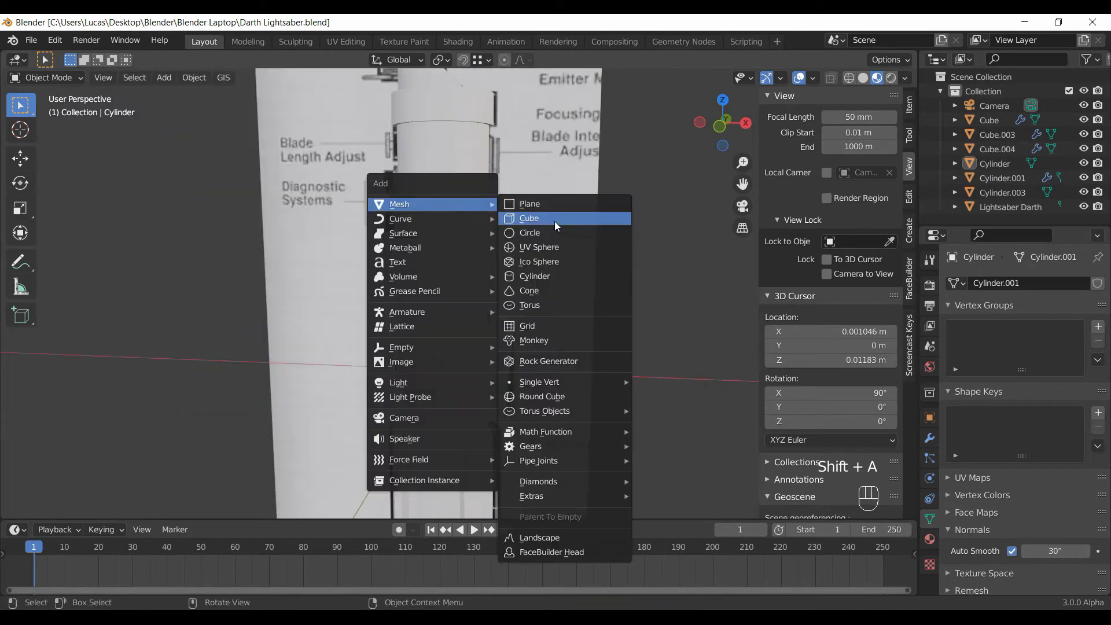
{"action": "left_click", "coordinate": [546, 280]}
{"action": "middle_click_drag", "start_coordinate": [595, 299], "coordinate": [666, 397]}
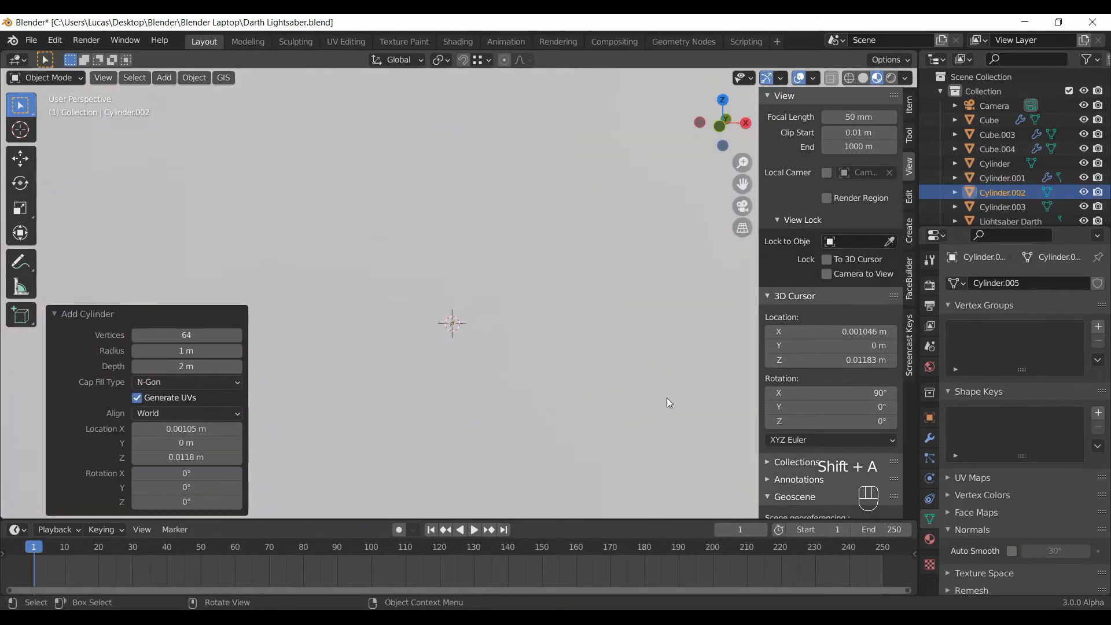
{"action": "key", "text": "s"}
{"action": "left_click", "coordinate": [485, 350]}
Shade the new cylinder smooth and enable Auto Smooth at 30°.
{"action": "right_click", "coordinate": [485, 349]}
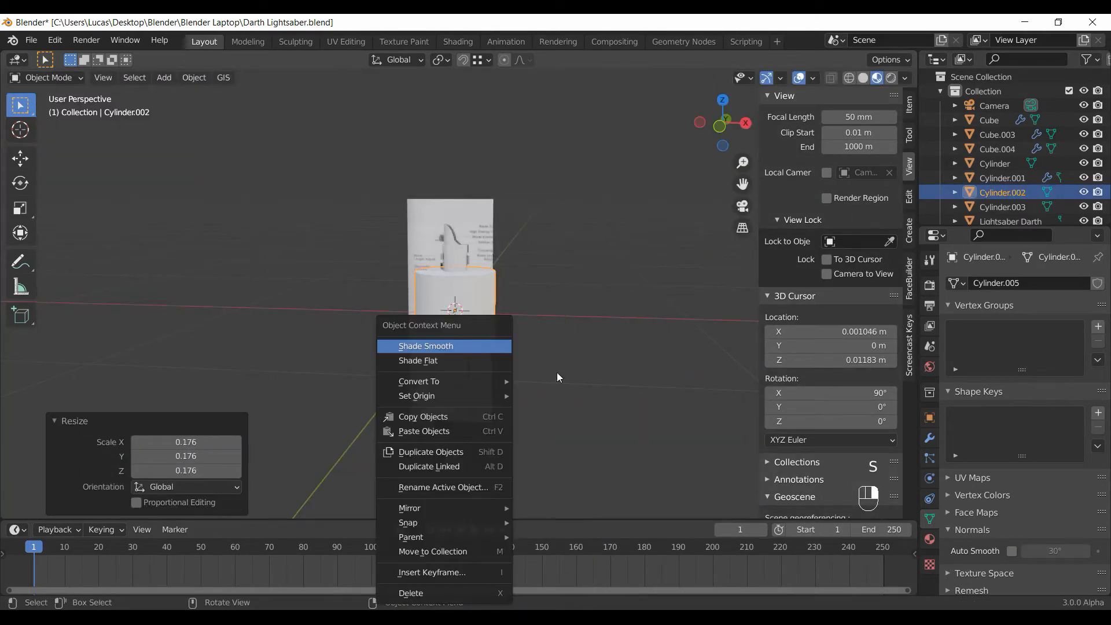
{"action": "left_click", "coordinate": [485, 346]}
{"action": "left_click", "coordinate": [1002, 547]}
Scale the cylinder down to small button size and move it along X to the handle's negative X side.
{"action": "scroll", "coordinate": [509, 397], "scroll_direction": "up", "scroll_amount": 5}
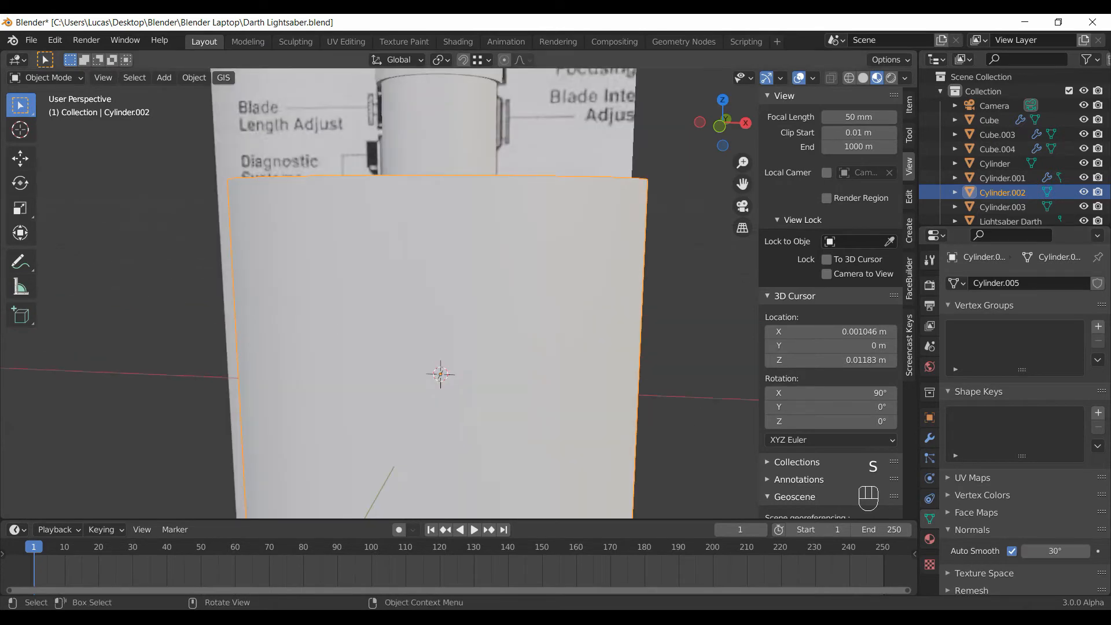
{"action": "key", "text": "s"}
{"action": "left_click", "coordinate": [416, 380]}
{"action": "key", "text": "s"}
{"action": "left_click", "coordinate": [564, 377]}
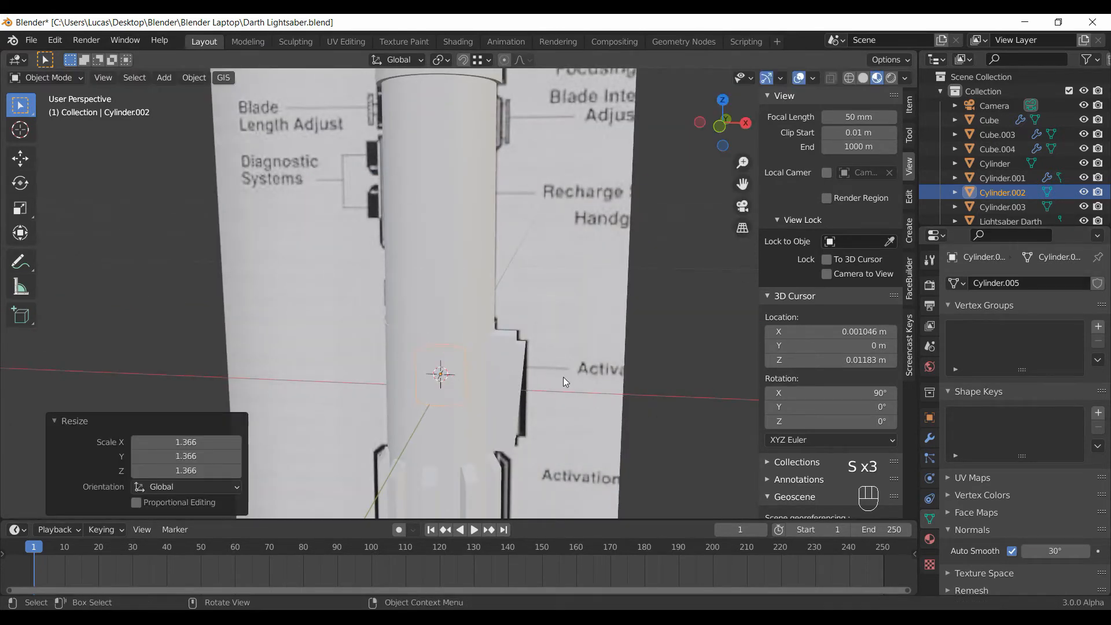
{"action": "key", "text": "Tab"}
{"action": "key", "text": "Tab"}
{"action": "key", "text": "g"}
{"action": "key", "text": "x"}
{"action": "left_click", "coordinate": [431, 347]}
Select both end faces of the small cylinder in Edit Mode and inset them by about 0.7014 m.
{"action": "key", "text": "Tab"}
{"action": "middle_click_drag", "start_coordinate": [357, 346], "coordinate": [372, 355]}
{"action": "middle_click_drag", "start_coordinate": [372, 354], "coordinate": [446, 384], "text": "shift"}
{"action": "key", "text": "3"}
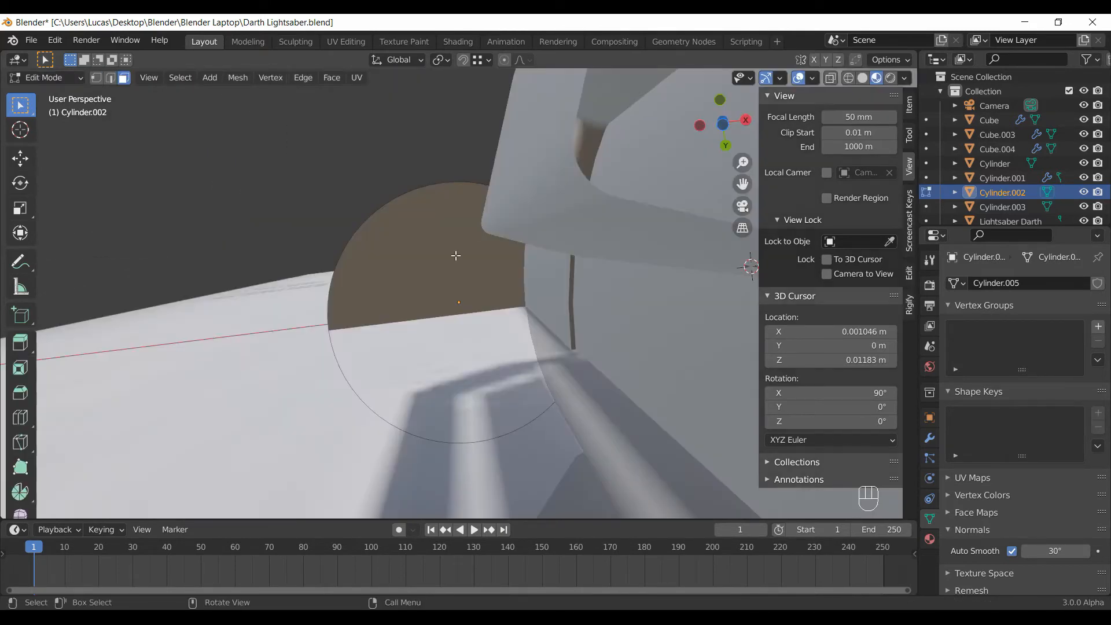
{"action": "left_click", "coordinate": [456, 255]}
{"action": "middle_click_drag", "start_coordinate": [457, 255], "coordinate": [502, 379]}
{"action": "key", "text": "ctrl+z"}
{"action": "key", "text": "ctrl+z"}
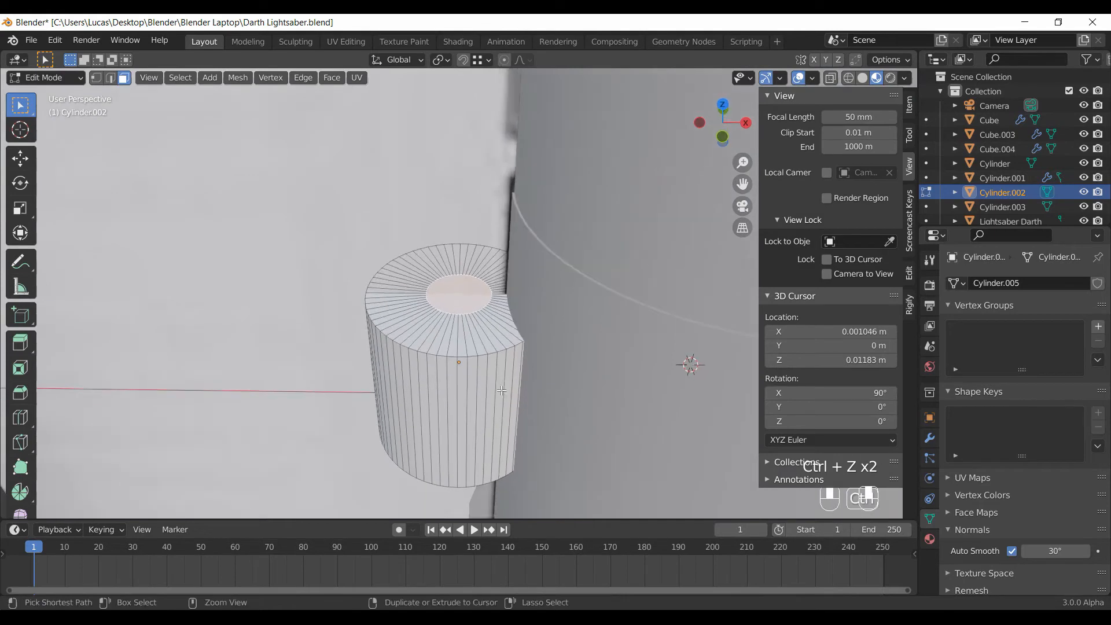
{"action": "key", "text": "ctrl+z"}
{"action": "middle_click_drag", "start_coordinate": [463, 334], "coordinate": [462, 174]}
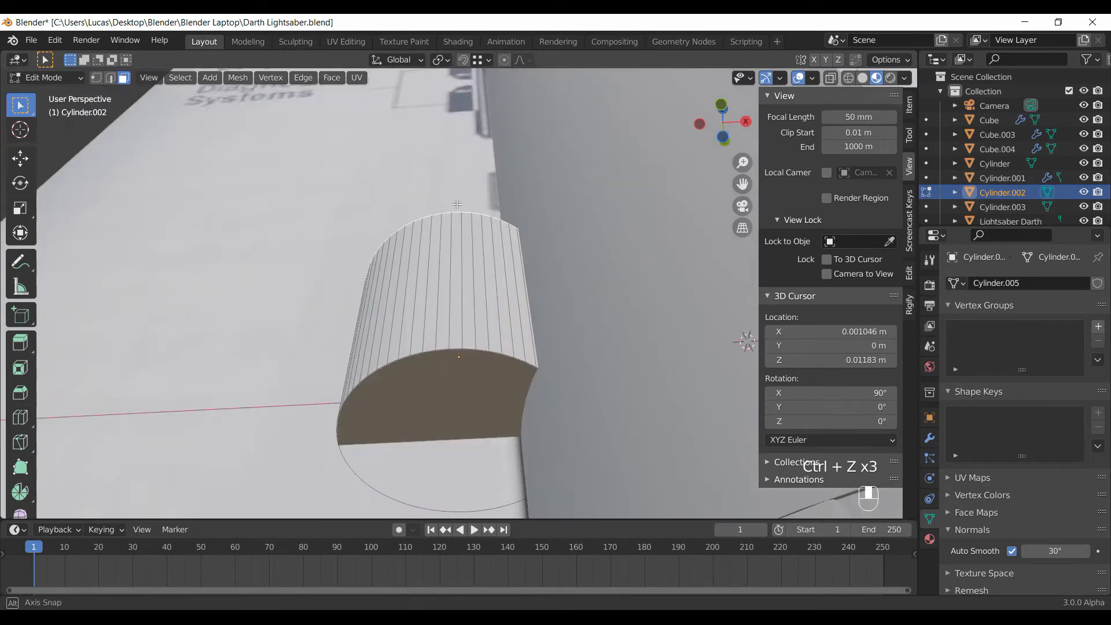
{"action": "left_click", "coordinate": [464, 390], "text": "shift"}
{"action": "key", "text": "i"}
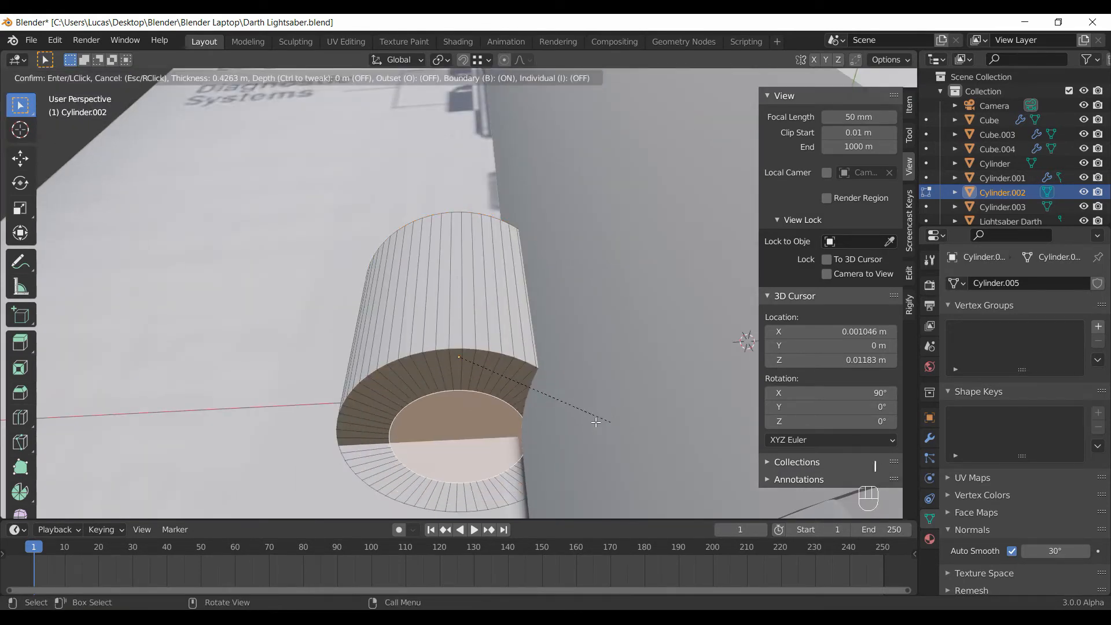
{"action": "left_click", "coordinate": [577, 424]}
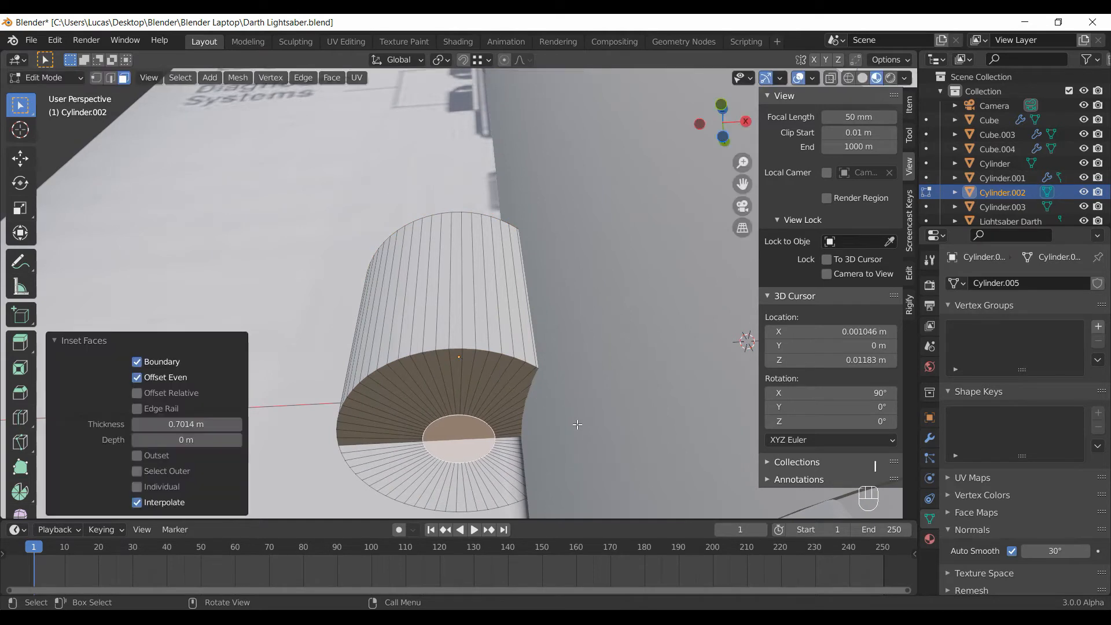
Connect the two inset end faces with Bridge Edge Loops to make a through-hole.
{"action": "key", "text": "F3"}
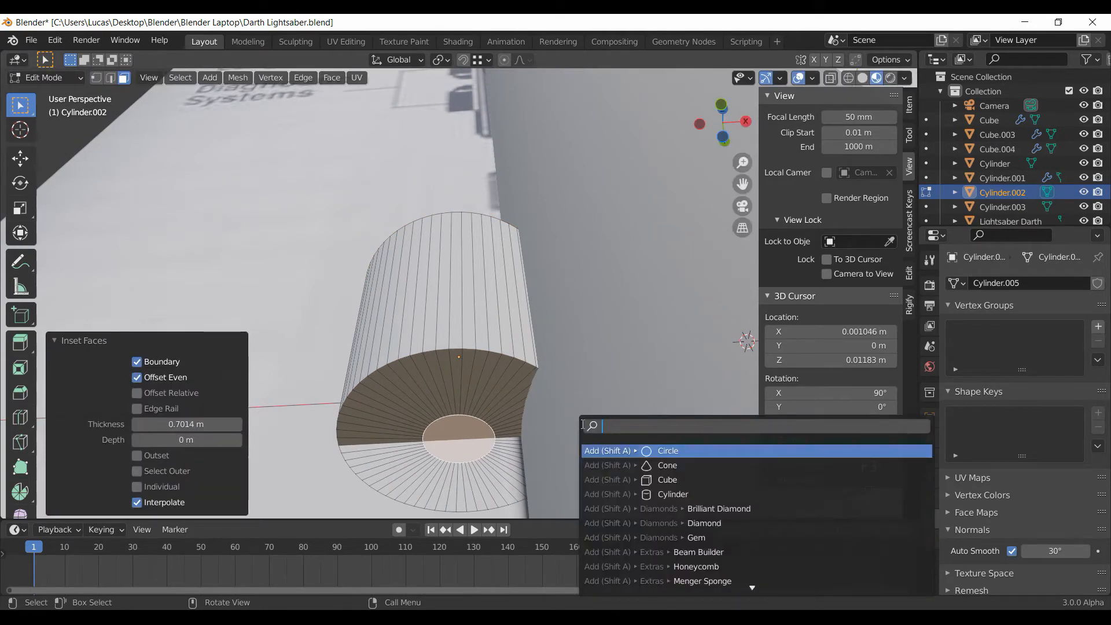
{"action": "type", "text": "bris"}
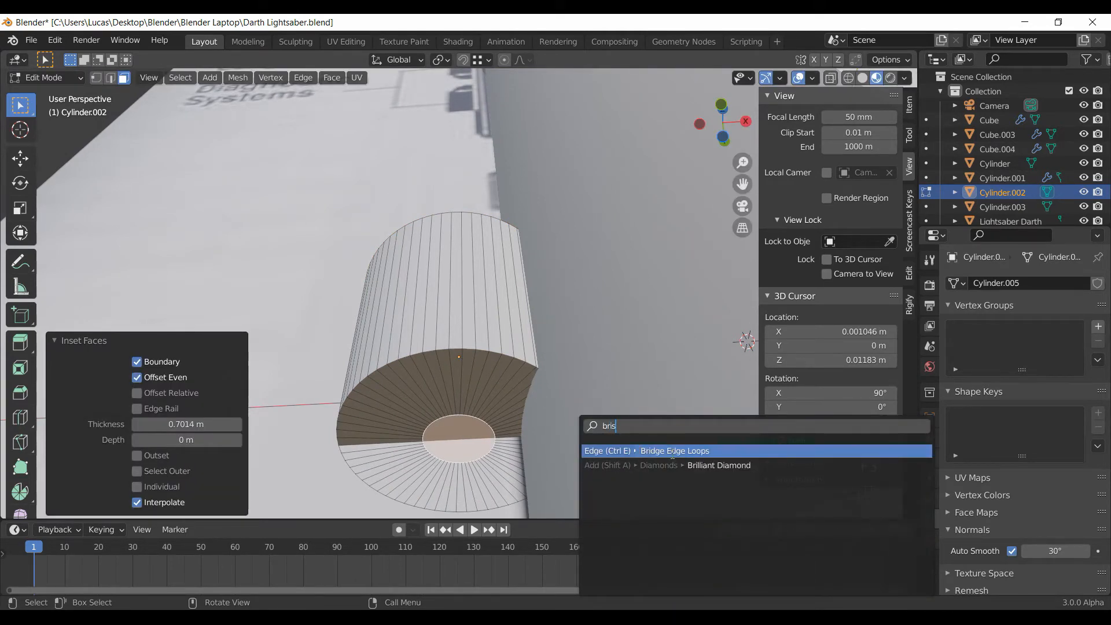
{"action": "left_click", "coordinate": [672, 452]}
Flatten the whole holed cylinder along Z into a thin ring and return to Object Mode.
{"action": "middle_click_drag", "start_coordinate": [571, 350], "coordinate": [592, 441]}
{"action": "key", "text": "a"}
{"action": "scroll", "coordinate": [592, 442], "scroll_direction": "down", "scroll_amount": 3}
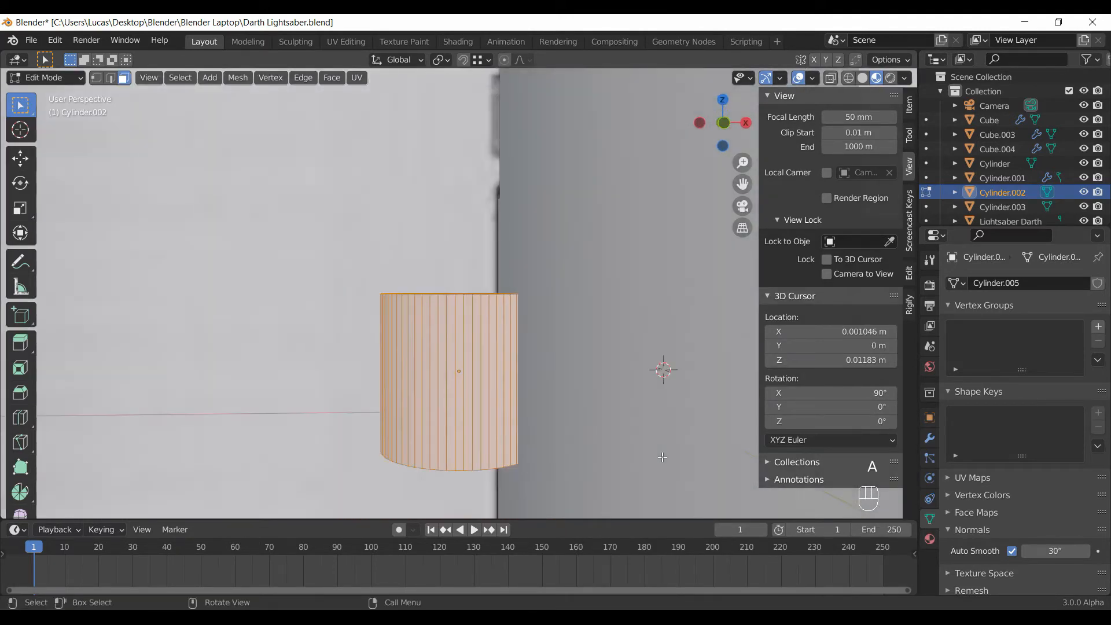
{"action": "key", "text": "s"}
{"action": "key", "text": "z"}
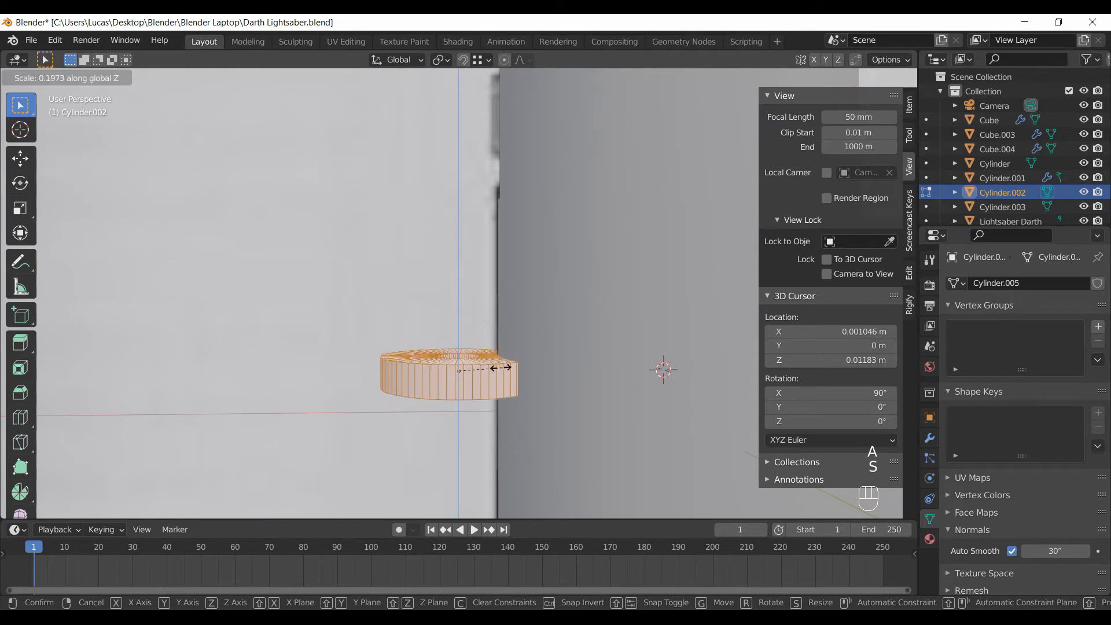
{"action": "left_click", "coordinate": [524, 374]}
{"action": "key", "text": "Tab"}
Rotate the thin ring 90° about the global Y axis.
{"action": "middle_click_drag", "start_coordinate": [533, 381], "coordinate": [602, 361]}
{"action": "type", "text": "rxy90"}
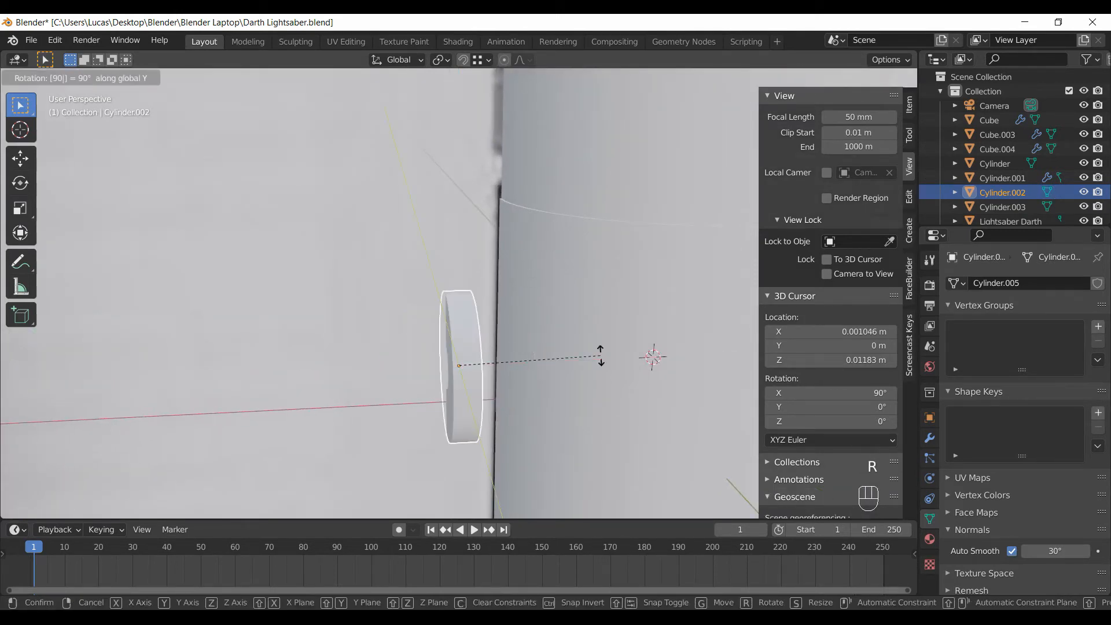
{"action": "key", "text": "Return"}
In front view, move the ring up onto the handle's edge below Diagnostic Systems and scale it to about 0.521.
{"action": "scroll", "coordinate": [557, 357], "scroll_direction": "down", "scroll_amount": 4}
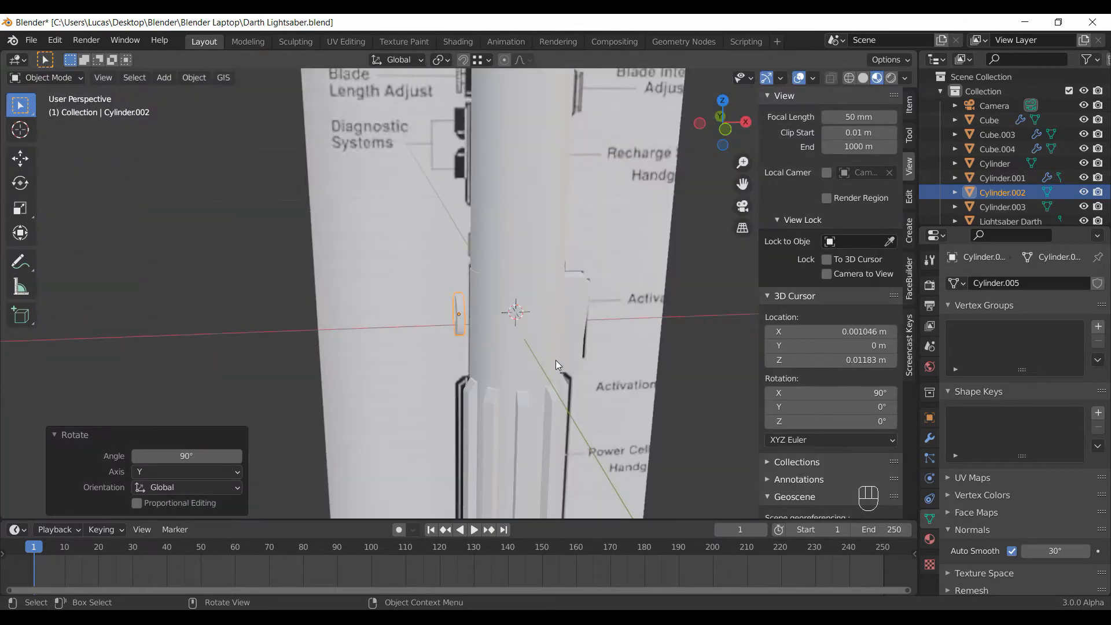
{"action": "key", "text": "KP_1"}
{"action": "middle_click_drag", "start_coordinate": [553, 352], "coordinate": [478, 374], "text": "shift"}
{"action": "scroll", "coordinate": [457, 393], "scroll_direction": "up", "scroll_amount": 3}
{"action": "key", "text": "g"}
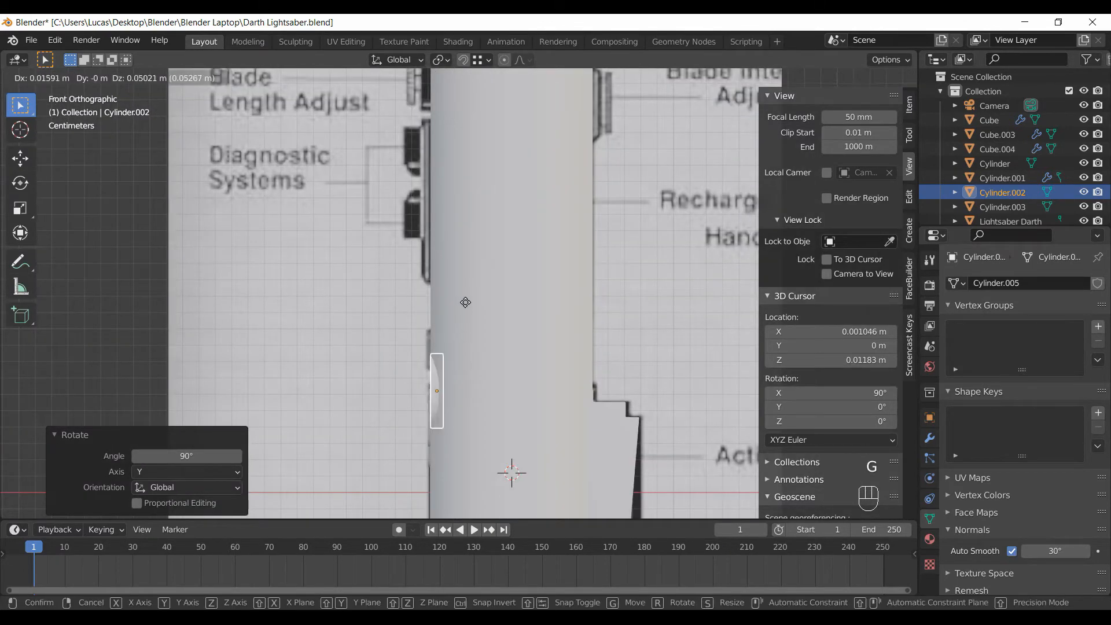
{"action": "left_click", "coordinate": [468, 297]}
{"action": "key", "text": "s"}
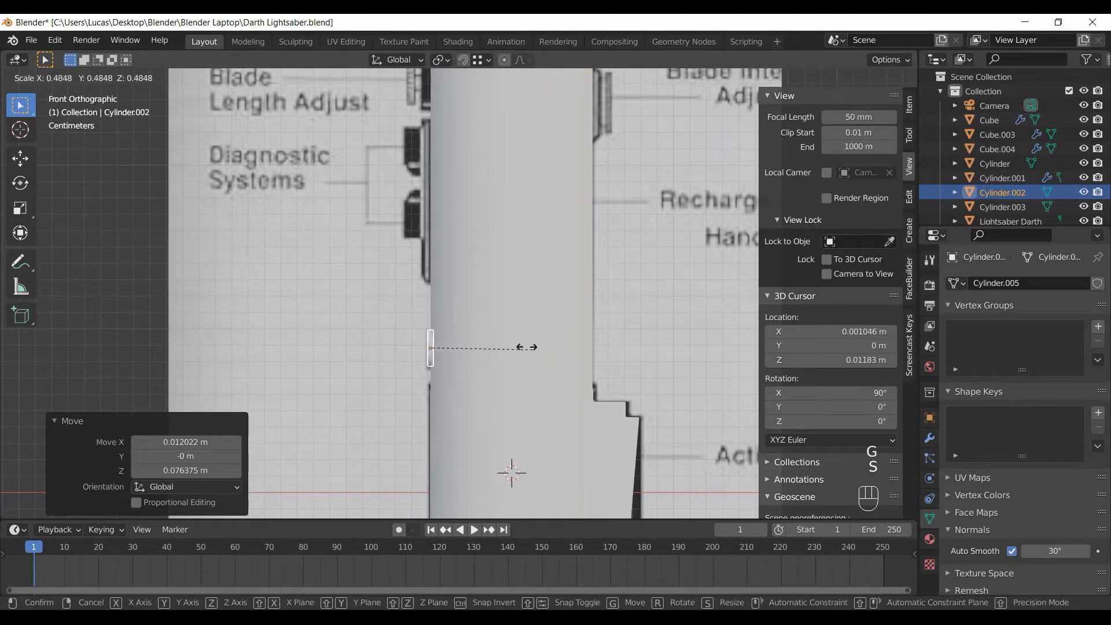
{"action": "left_click", "coordinate": [539, 352]}
Nudge the ring about 0.000236 m along X so it sits partly inside the handle's surface.
{"action": "scroll", "coordinate": [495, 391], "scroll_direction": "up", "scroll_amount": 3}
{"action": "middle_click_drag", "start_coordinate": [496, 391], "coordinate": [553, 370], "text": "shift"}
{"action": "key", "text": "g"}
{"action": "key", "text": "x"}
{"action": "key", "text": "shift"}
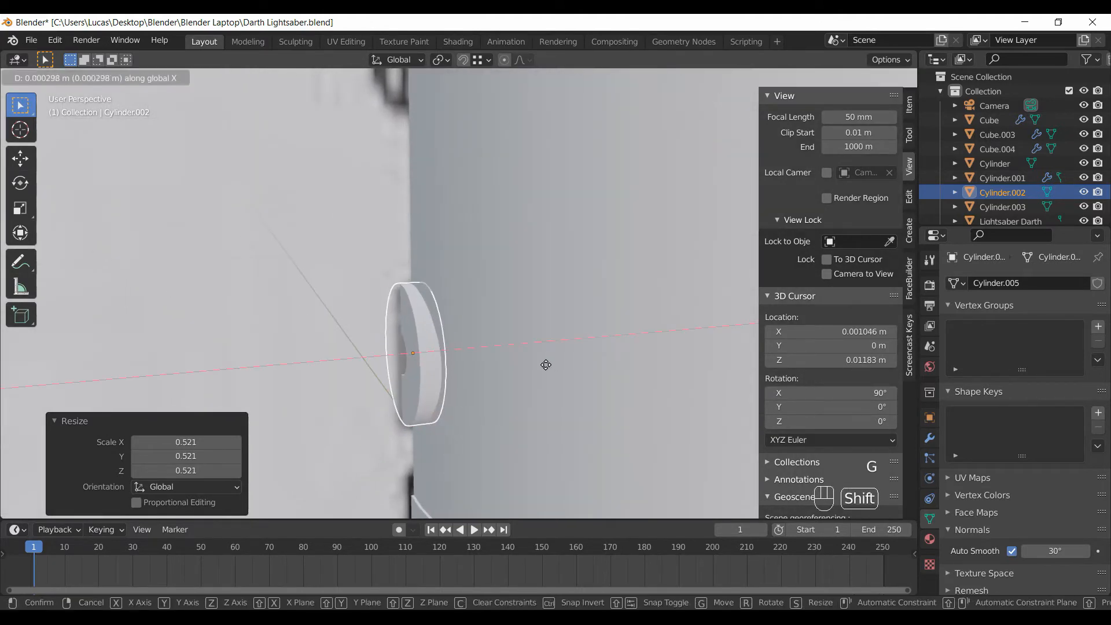
{"action": "left_click", "coordinate": [545, 365]}
Duplicate the ring, place the copy in front of the handle and rotate it to face forward.
{"action": "scroll", "coordinate": [551, 359], "scroll_direction": "down", "scroll_amount": 9}
{"action": "middle_click_drag", "start_coordinate": [546, 347], "coordinate": [475, 355], "text": "shift"}
{"action": "key", "text": "shift+d"}
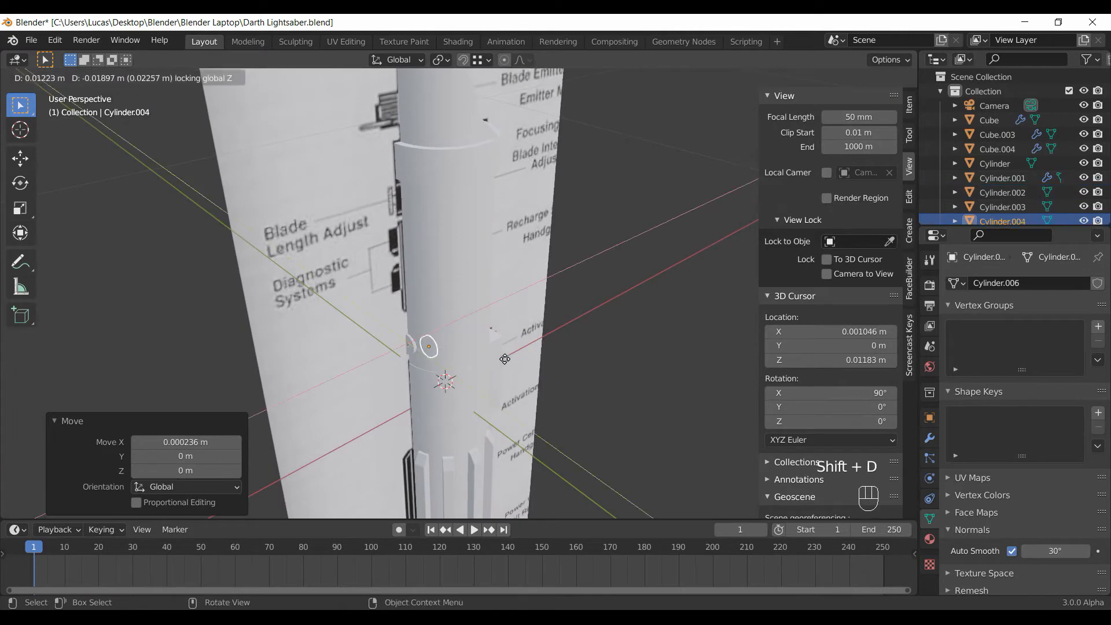
{"action": "left_click", "coordinate": [541, 368]}
{"action": "key", "text": "r"}
{"action": "left_click", "coordinate": [538, 355]}
Raise the duplicated ring along Z by about 0.0915 m.
{"action": "key", "text": "g"}
{"action": "key", "text": "z"}
{"action": "left_click", "coordinate": [521, 282]}
Seat the duplicated ring in the handle's front surface, moving it along Y by about 0.004 m plus 0.0003 m.
{"action": "middle_click_drag", "start_coordinate": [522, 281], "coordinate": [522, 315]}
{"action": "key", "text": "g"}
{"action": "key", "text": "shift"}
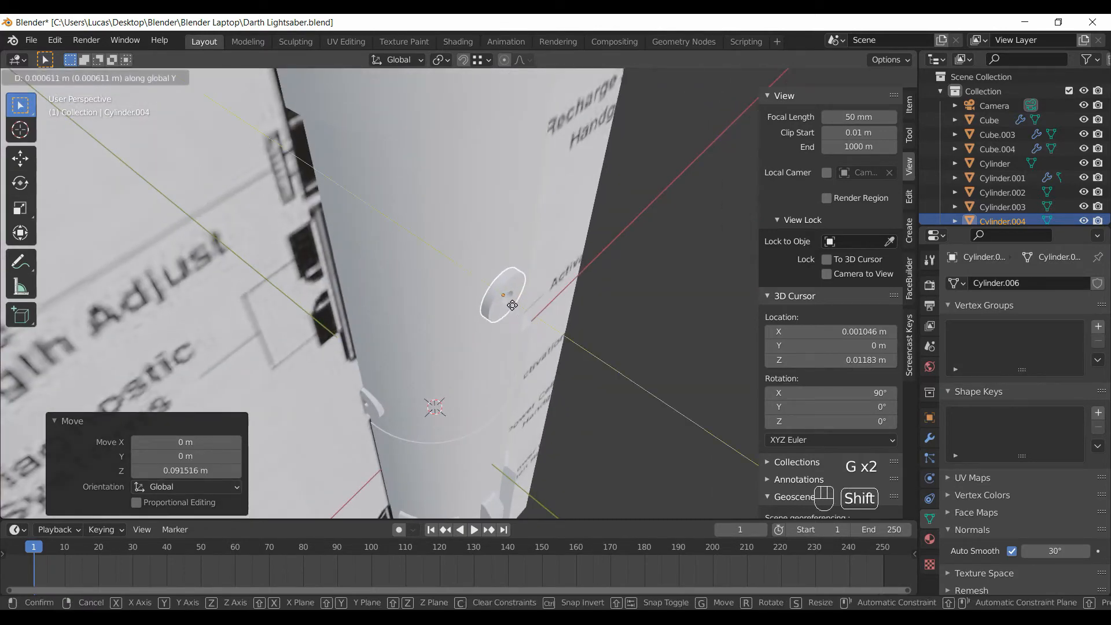
{"action": "left_click", "coordinate": [447, 295]}
{"action": "middle_click_drag", "start_coordinate": [512, 306], "coordinate": [550, 319]}
{"action": "key", "text": "g"}
{"action": "key", "text": "shift"}
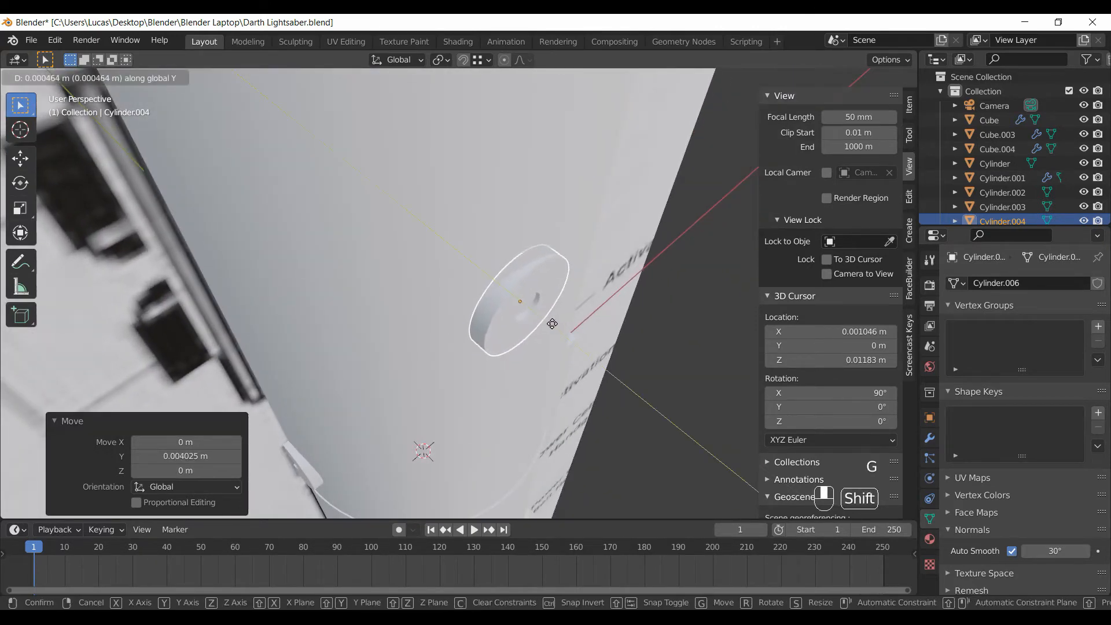
{"action": "left_click", "coordinate": [554, 327]}
Add another 64-vertex mesh cylinder and scale it down until it is slightly wider than the handle.
{"action": "middle_click_drag", "start_coordinate": [555, 330], "coordinate": [442, 204]}
{"action": "scroll", "coordinate": [399, 217], "scroll_direction": "up", "scroll_amount": 2}
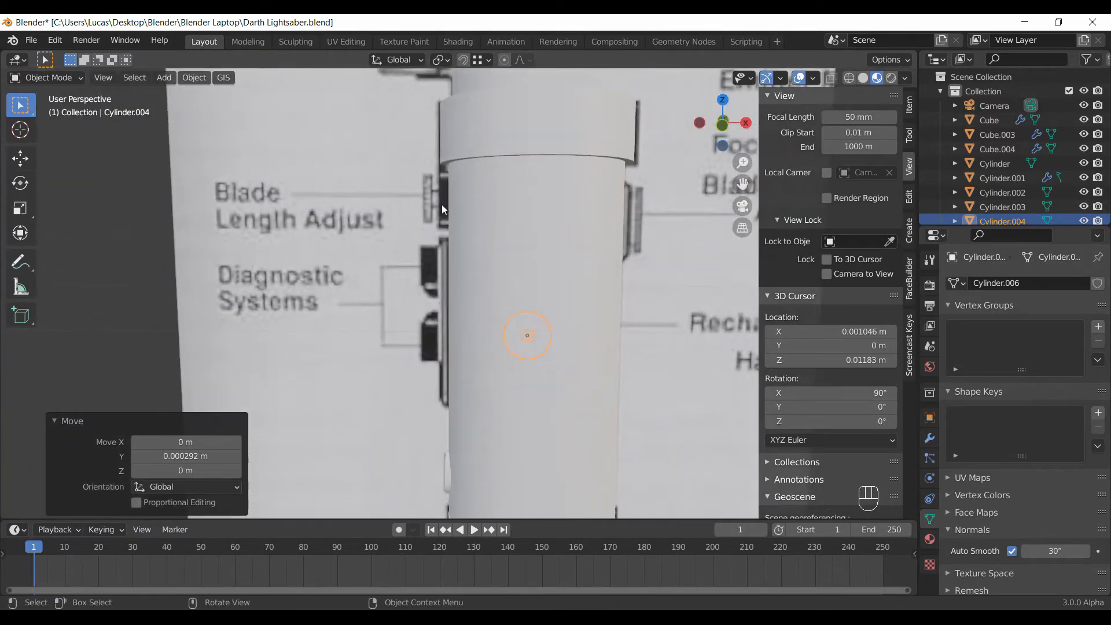
{"action": "scroll", "coordinate": [442, 208], "scroll_direction": "down", "scroll_amount": 5}
{"action": "middle_click_drag", "start_coordinate": [470, 279], "coordinate": [432, 274]}
{"action": "key", "text": "shift+a"}
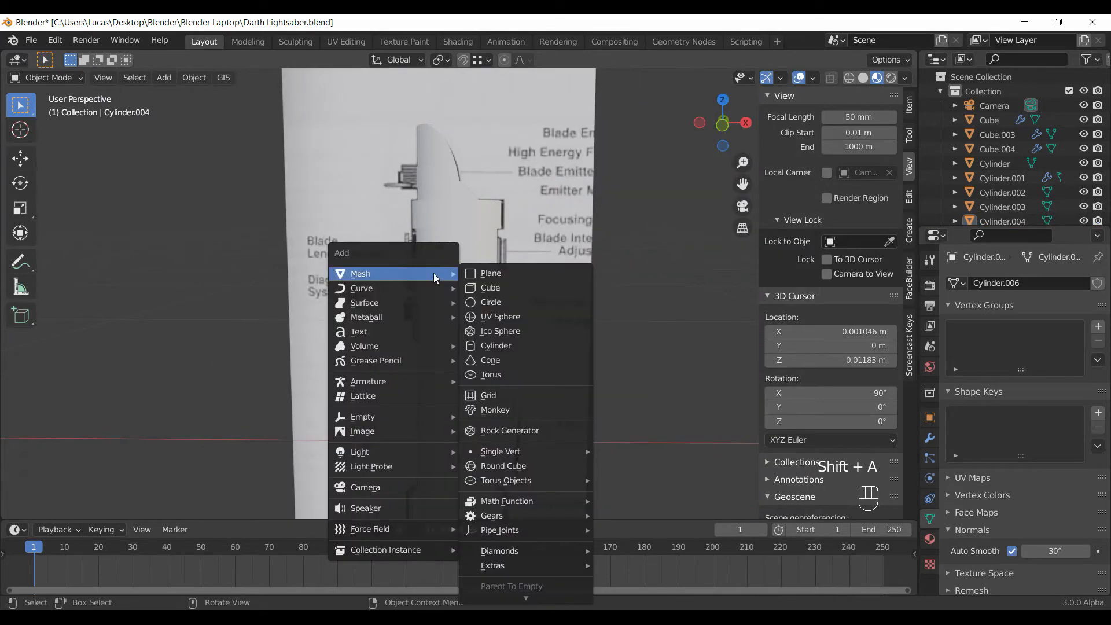
{"action": "left_click", "coordinate": [497, 345]}
{"action": "scroll", "coordinate": [639, 374], "scroll_direction": "down", "scroll_amount": 5}
{"action": "key", "text": "s"}
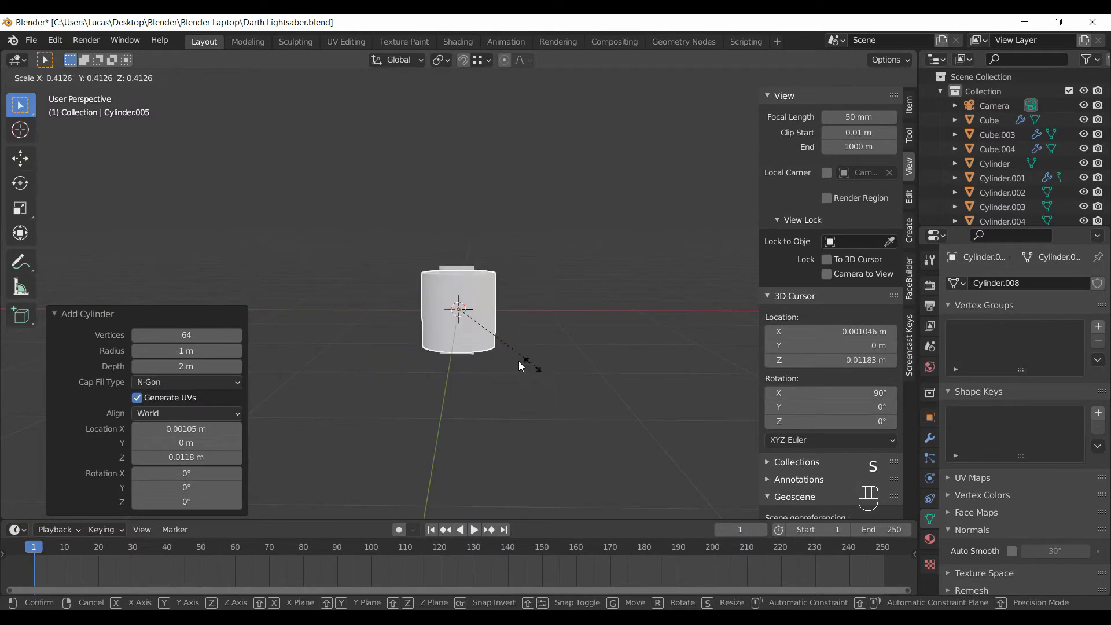
{"action": "left_click", "coordinate": [521, 362]}
{"action": "scroll", "coordinate": [584, 374], "scroll_direction": "up", "scroll_amount": 6}
{"action": "key", "text": "s"}
{"action": "left_click", "coordinate": [493, 373]}
Shade the wider cylinder smooth and turn on its Auto Smooth at 30°.
{"action": "right_click", "coordinate": [494, 347]}
{"action": "left_click", "coordinate": [493, 346]}
{"action": "left_click", "coordinate": [1011, 552]}
Select the wider cylinder's bottom edge loop in Edit Mode and scale it outward to form a tapered cone shape.
{"action": "scroll", "coordinate": [487, 407], "scroll_direction": "up", "scroll_amount": 3}
{"action": "middle_click_drag", "start_coordinate": [503, 378], "coordinate": [513, 313], "text": "shift"}
{"action": "scroll", "coordinate": [545, 379], "scroll_direction": "up", "scroll_amount": 1}
{"action": "mouse_move", "coordinate": [549, 374]}
{"action": "middle_mouse_down", "text": "shift"}
{"action": "mouse_move", "coordinate": [556, 383]}
{"action": "mouse_move", "coordinate": [552, 358]}
{"action": "middle_mouse_up", "text": "shift"}
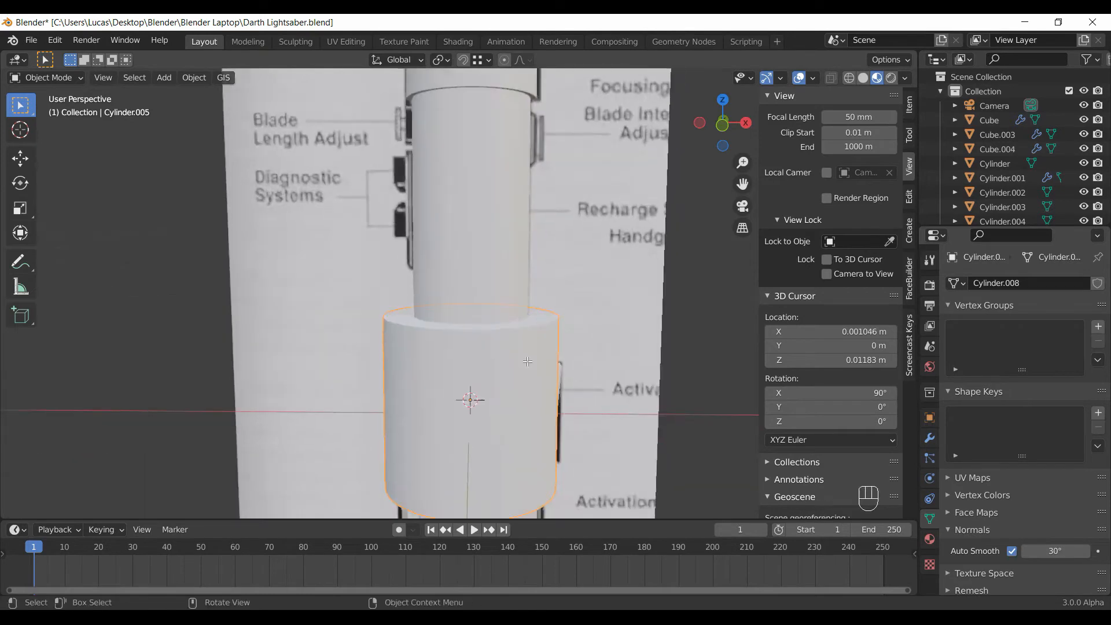
{"action": "key", "text": "Tab"}
{"action": "key", "text": "2"}
{"action": "scroll", "coordinate": [445, 481], "scroll_direction": "down", "scroll_amount": 1}
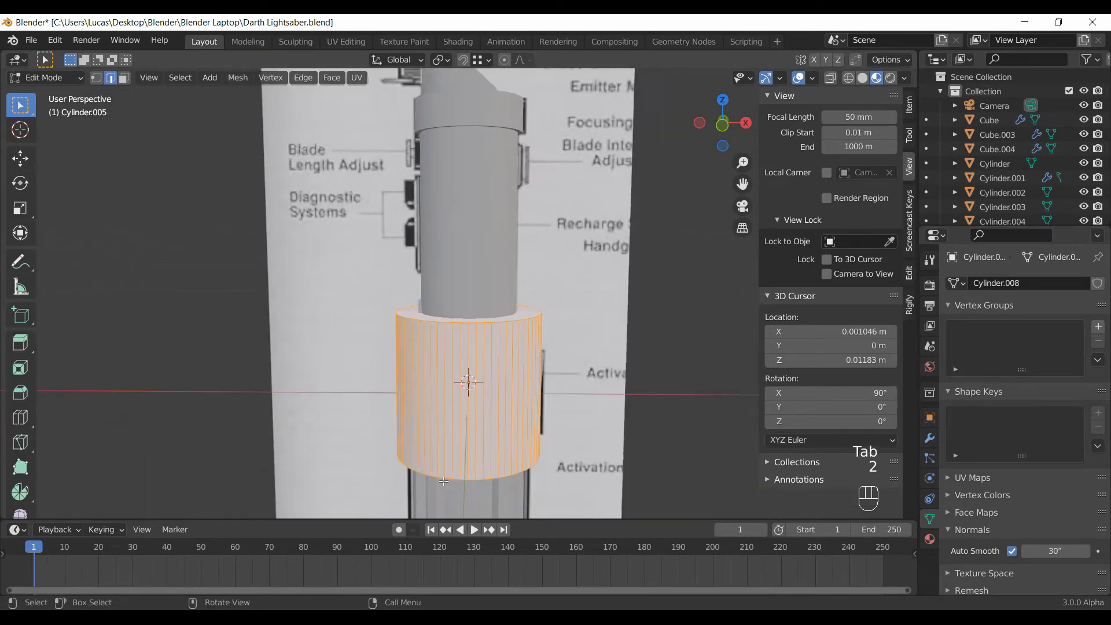
{"action": "left_click", "coordinate": [437, 476], "text": "alt"}
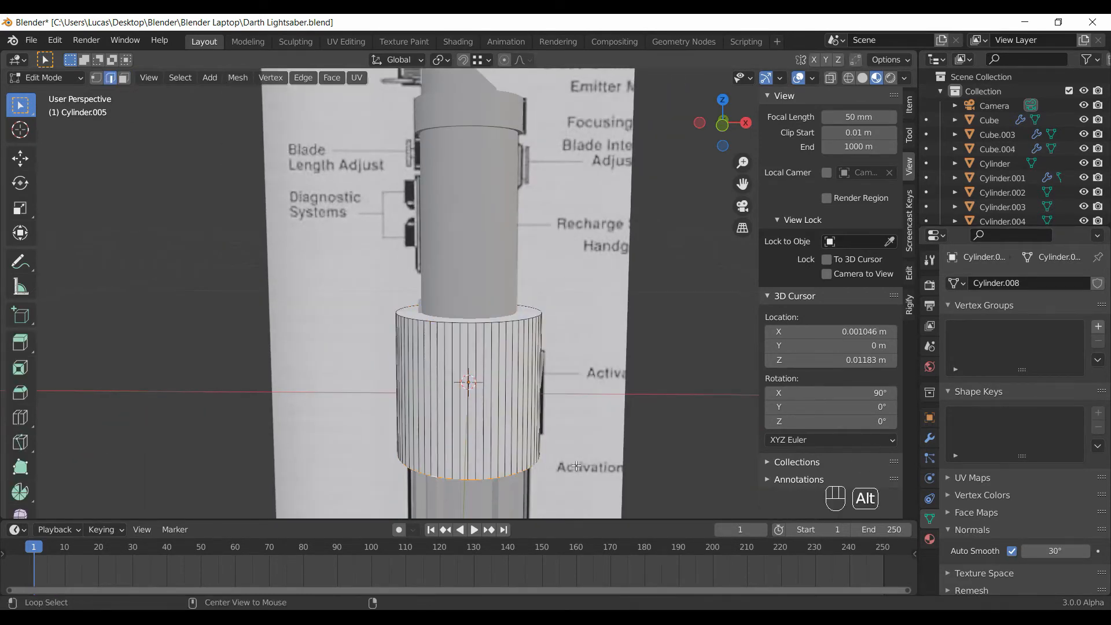
{"action": "key", "text": "s"}
{"action": "left_click", "coordinate": [625, 466]}
Select the top edge loop of the tapered cylinder and inset its top face.
{"action": "middle_click_drag", "start_coordinate": [533, 375], "coordinate": [458, 347]}
{"action": "left_click", "coordinate": [507, 342], "text": "alt"}
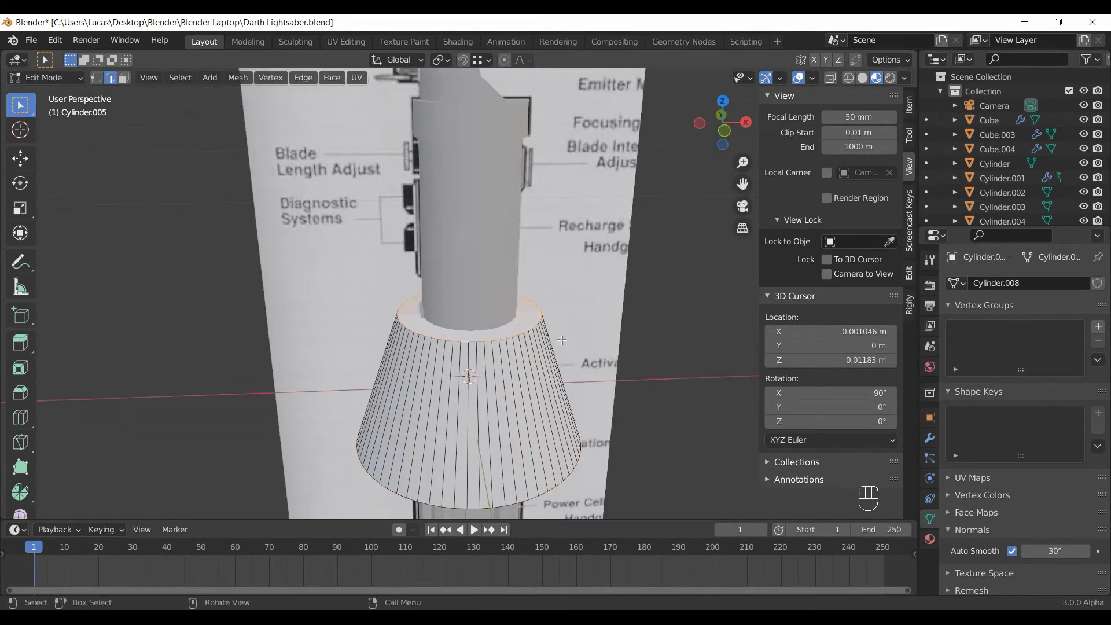
{"action": "middle_click_drag", "start_coordinate": [561, 341], "coordinate": [564, 358], "text": "shift"}
{"action": "scroll", "coordinate": [579, 377], "scroll_direction": "up", "scroll_amount": 1}
{"action": "key", "text": "i"}
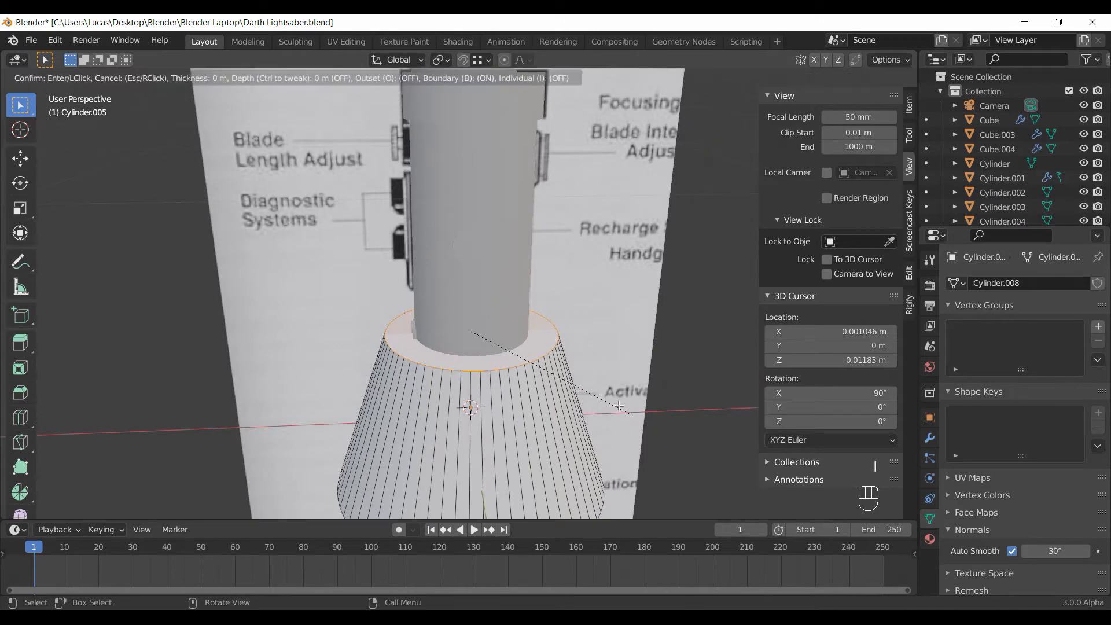
{"action": "left_click", "coordinate": [603, 401]}
Return to Object Mode and move the tapered cylinder away from the handle toward negative X.
{"action": "key", "text": "Tab"}
{"action": "key", "text": "g"}
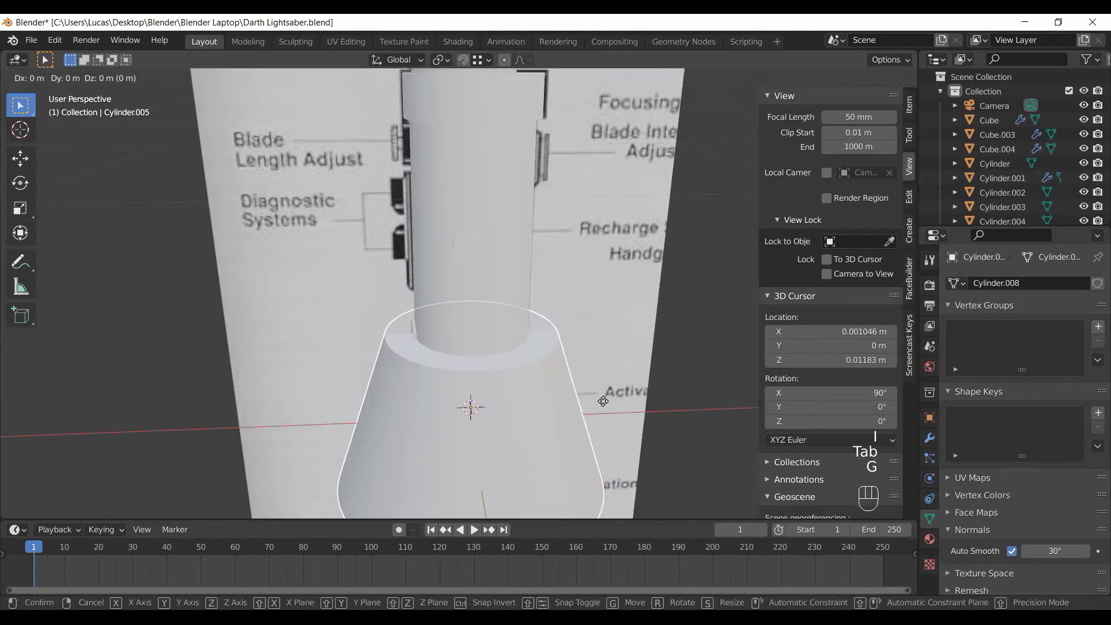
{"action": "left_click", "coordinate": [402, 408]}
Scale the tapered cylinder's inset top face to about 0.876 in Edit Mode.
{"action": "key", "text": "Tab"}
{"action": "middle_click_drag", "start_coordinate": [403, 408], "coordinate": [511, 417], "text": "shift"}
{"action": "key", "text": "s"}
{"action": "left_click", "coordinate": [557, 389]}
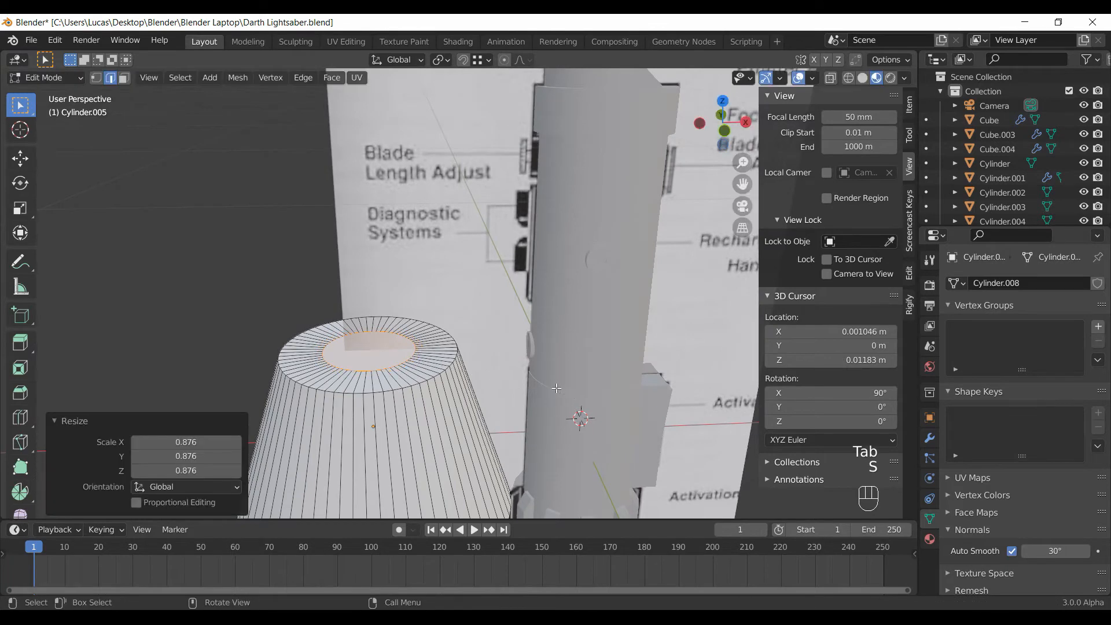
Extrude the tapered cylinder's inset top face upward twice, by about 0.0196 m and 0.0137 m.
{"action": "key", "text": "e"}
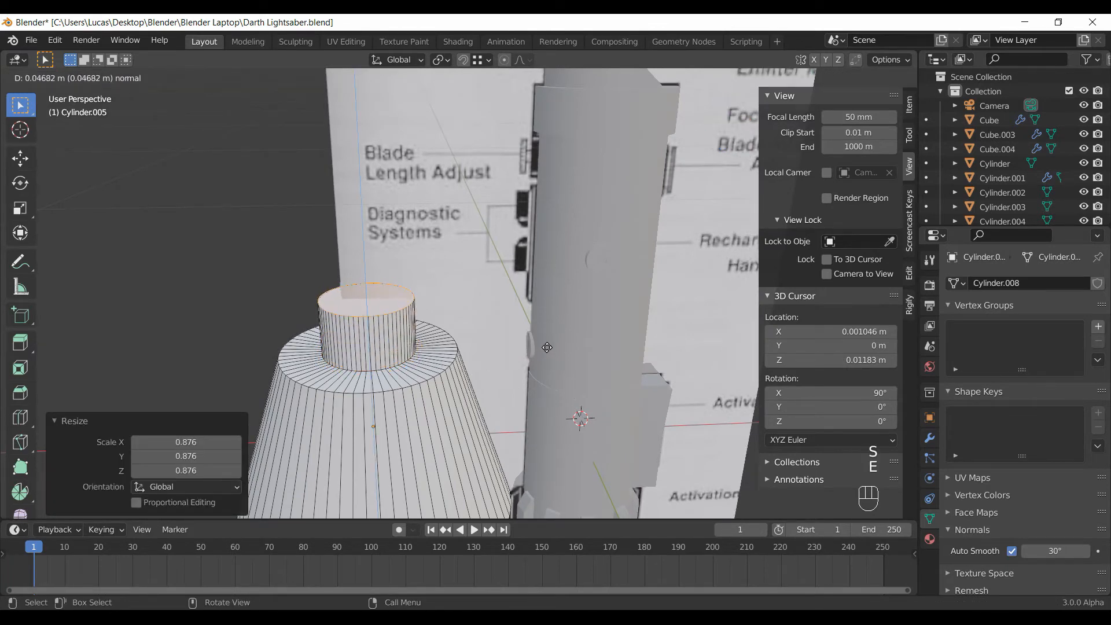
{"action": "left_click", "coordinate": [545, 367]}
{"action": "key", "text": "e"}
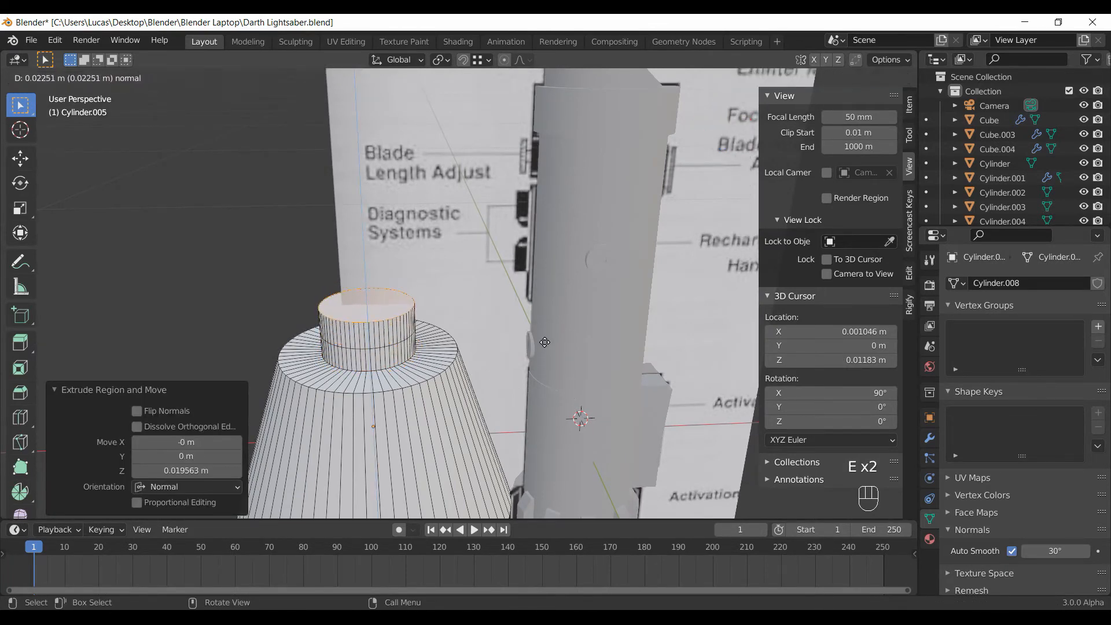
{"action": "left_click", "coordinate": [545, 352]}
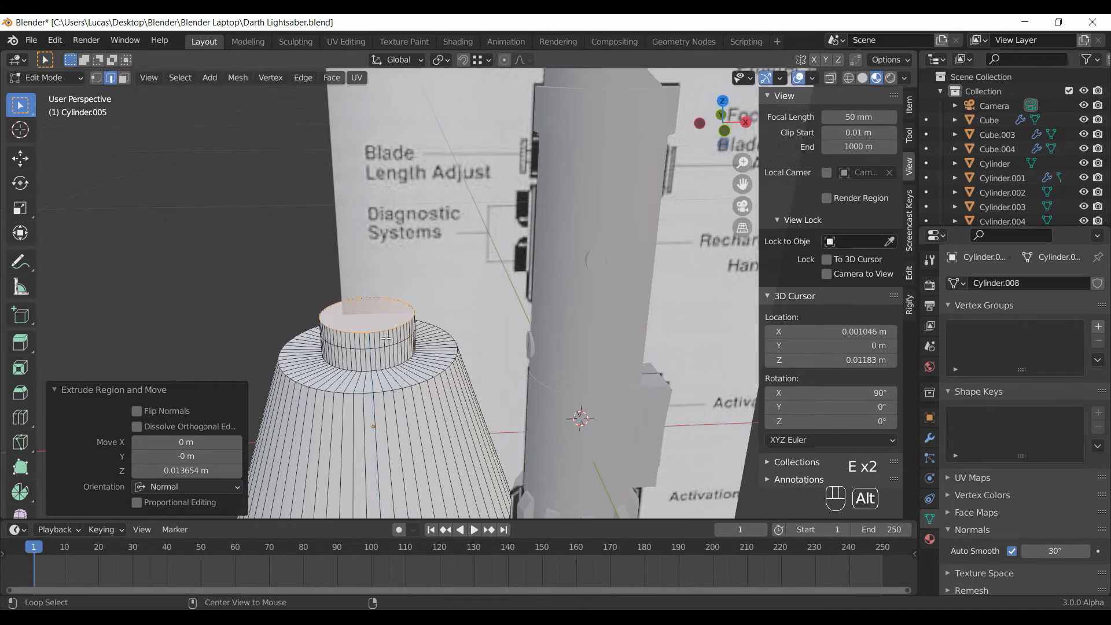
Extrude the neck's upper band of side faces and scale it outward to 2.433 in X and Y to form a wide disc.
{"action": "left_click", "coordinate": [423, 336], "text": "alt"}
{"action": "key", "text": "3"}
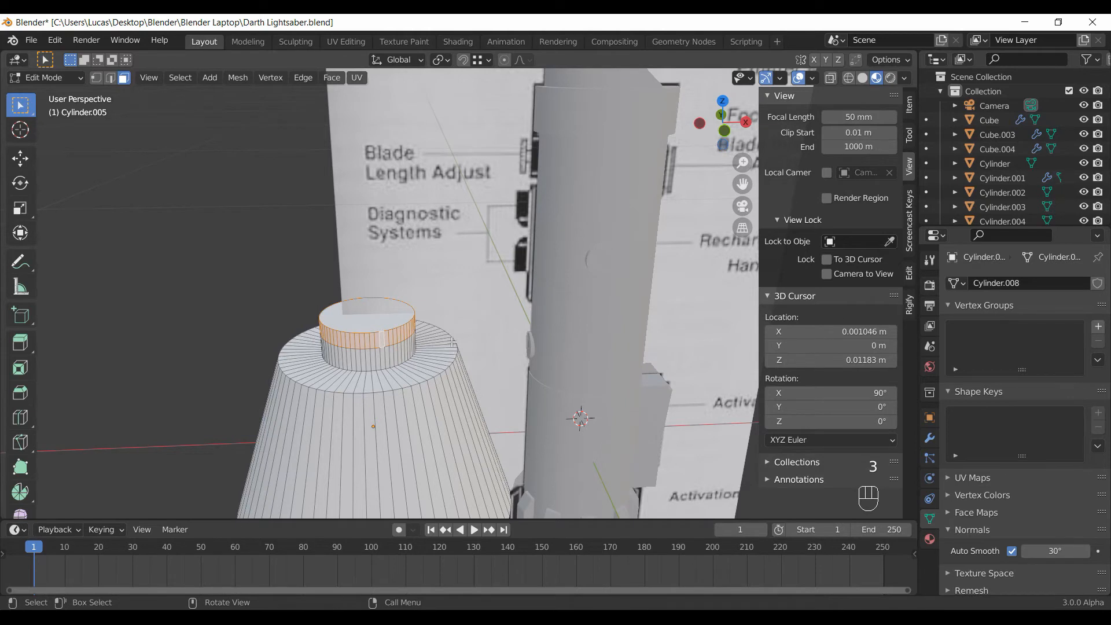
{"action": "key", "text": "e"}
{"action": "right_click", "coordinate": [469, 346]}
{"action": "key", "text": "s"}
{"action": "key", "text": "shift+z"}
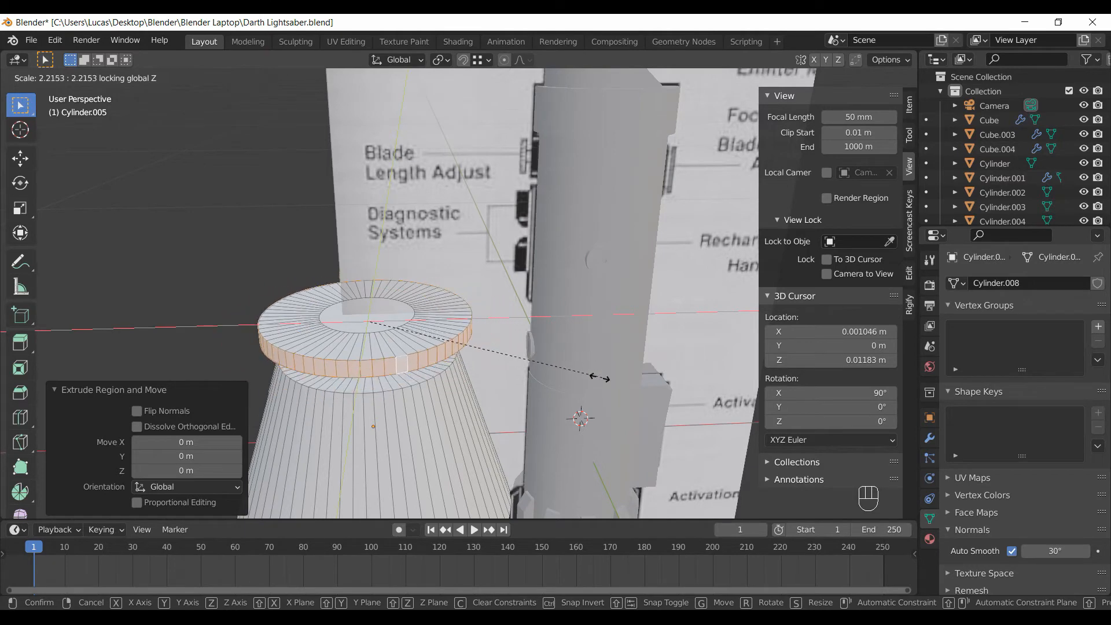
{"action": "left_click", "coordinate": [626, 386]}
{"action": "middle_click_drag", "start_coordinate": [546, 410], "coordinate": [580, 375], "text": "shift"}
{"action": "scroll", "coordinate": [580, 375], "scroll_direction": "up", "scroll_amount": 2}
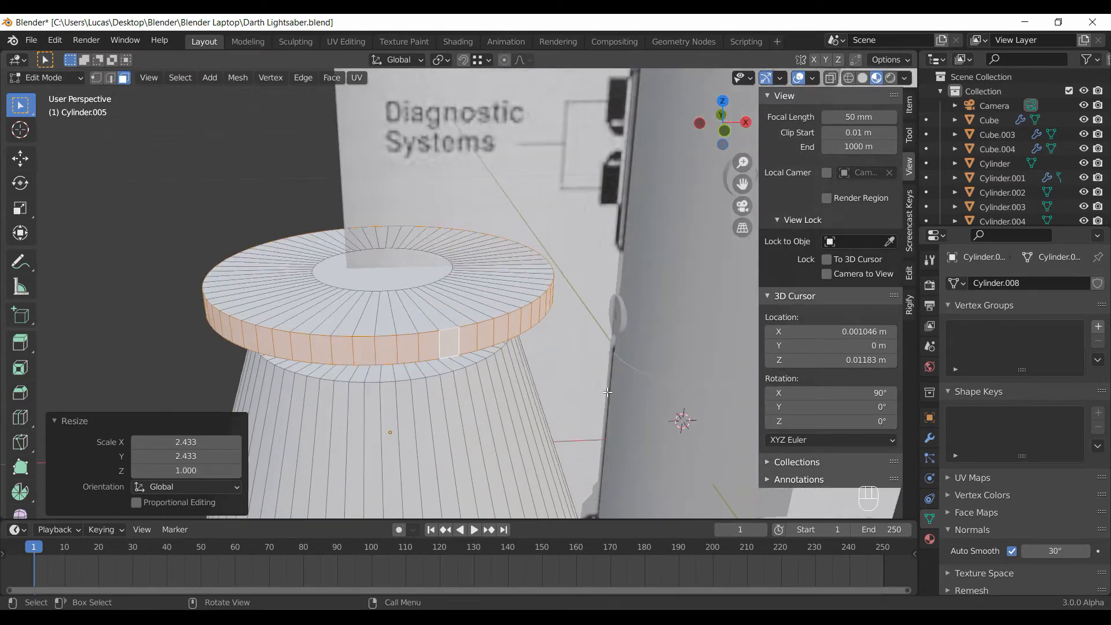
Inset the disc's rim faces individually with a thickness of about 0.0202 m.
{"action": "key", "text": "i"}
{"action": "key", "text": "i"}
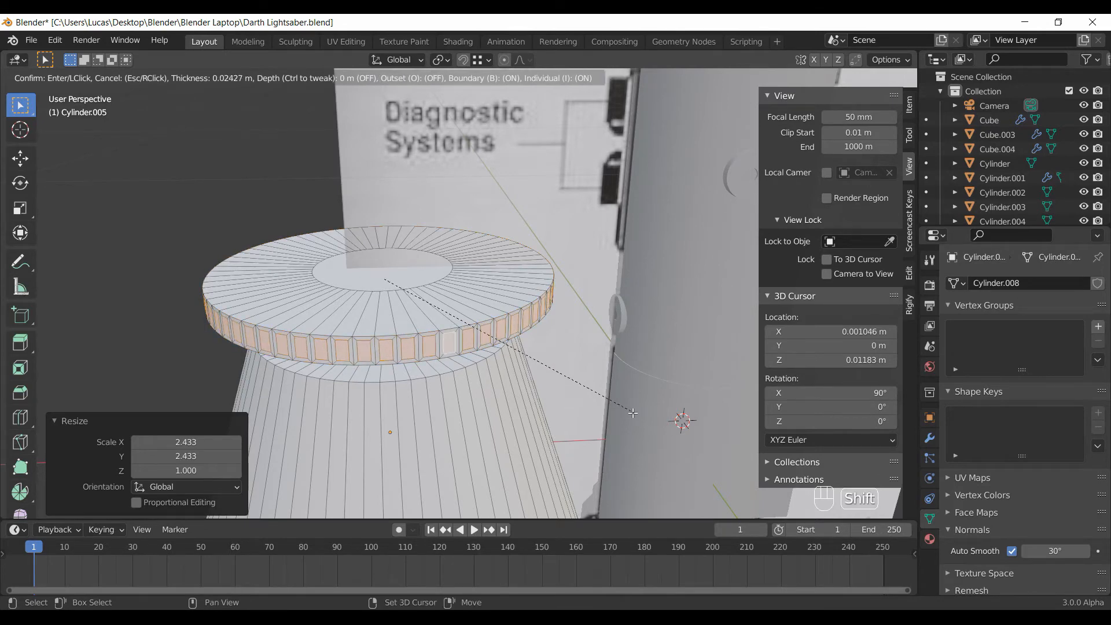
{"action": "left_click", "coordinate": [640, 414]}
{"action": "scroll", "coordinate": [640, 415], "scroll_direction": "up", "scroll_amount": 2}
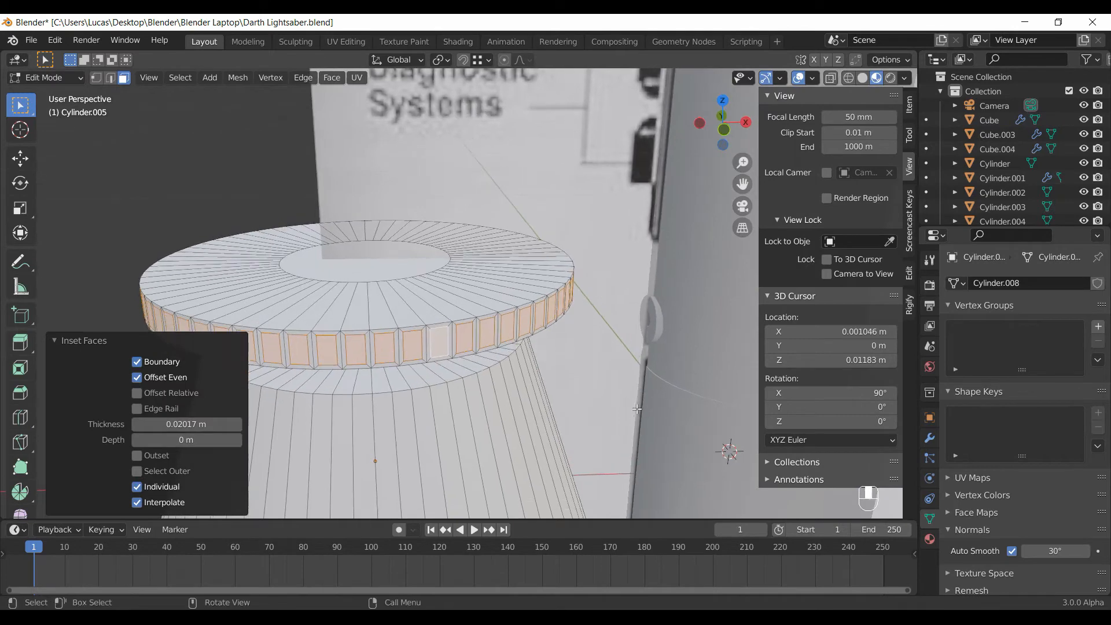
{"action": "key", "text": "s"}
{"action": "key", "text": "x"}
{"action": "right_click", "coordinate": [614, 384]}
Extrude the inset rim faces and scale them outward to 1.018 in X and Y to form raised ridges.
{"action": "middle_click_drag", "start_coordinate": [591, 371], "coordinate": [606, 361]}
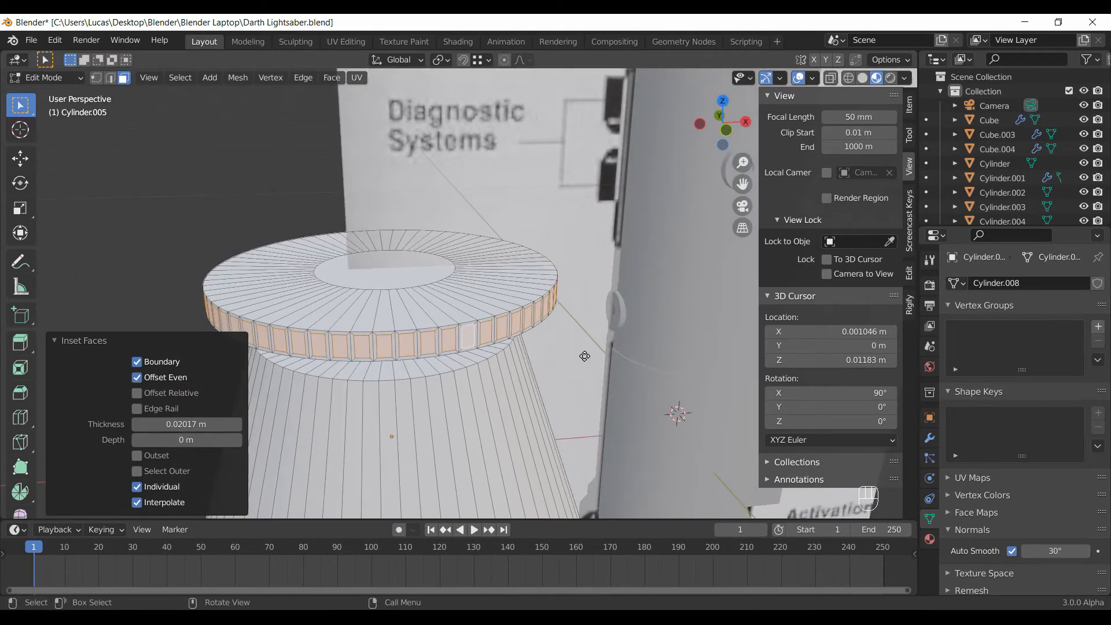
{"action": "key", "text": "e"}
{"action": "right_click", "coordinate": [606, 361]}
{"action": "key", "text": "s"}
{"action": "key", "text": "shift+z"}
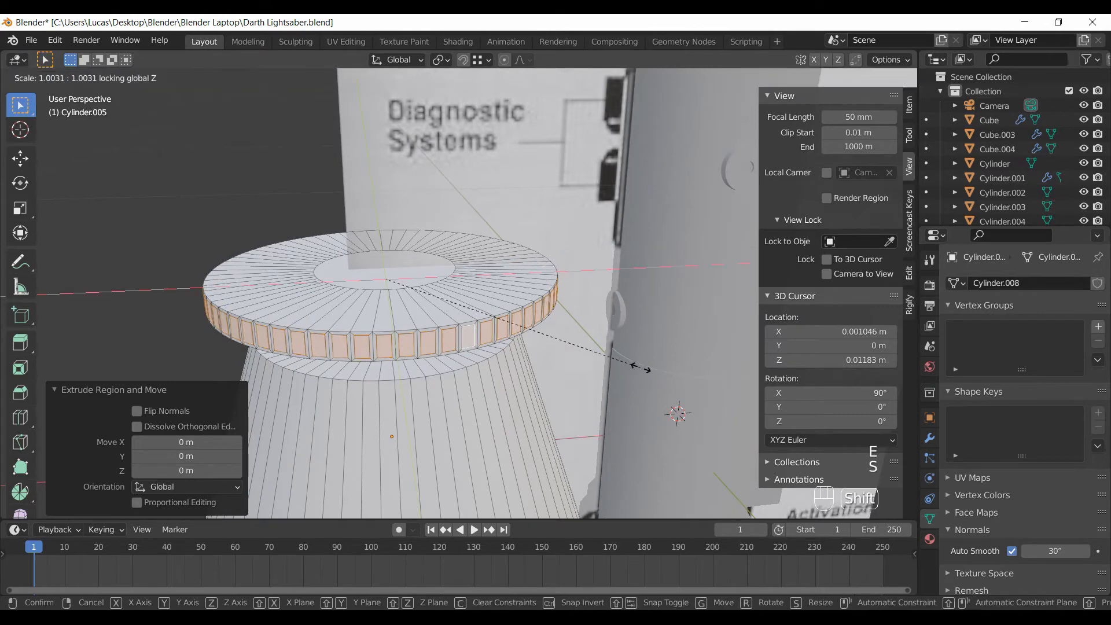
{"action": "left_click", "coordinate": [675, 376]}
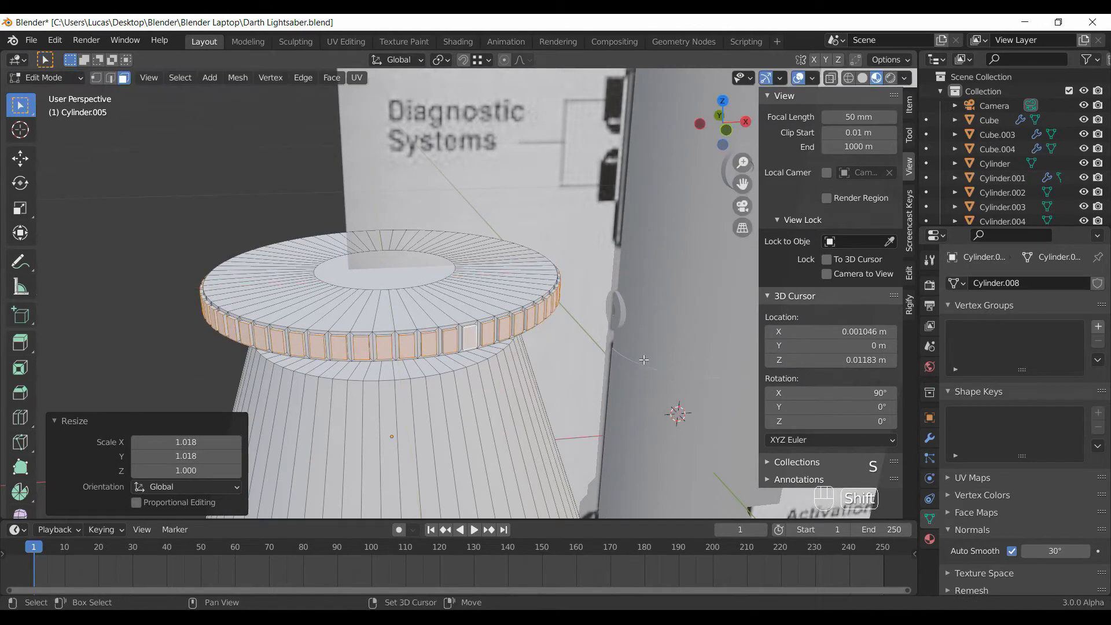
{"action": "scroll", "coordinate": [654, 368], "scroll_direction": "up", "scroll_amount": 2}
Bevel the raised rim ridges with one segment and a width of about 0.0096 m, then return to Object Mode.
{"action": "key", "text": "ctrl+b"}
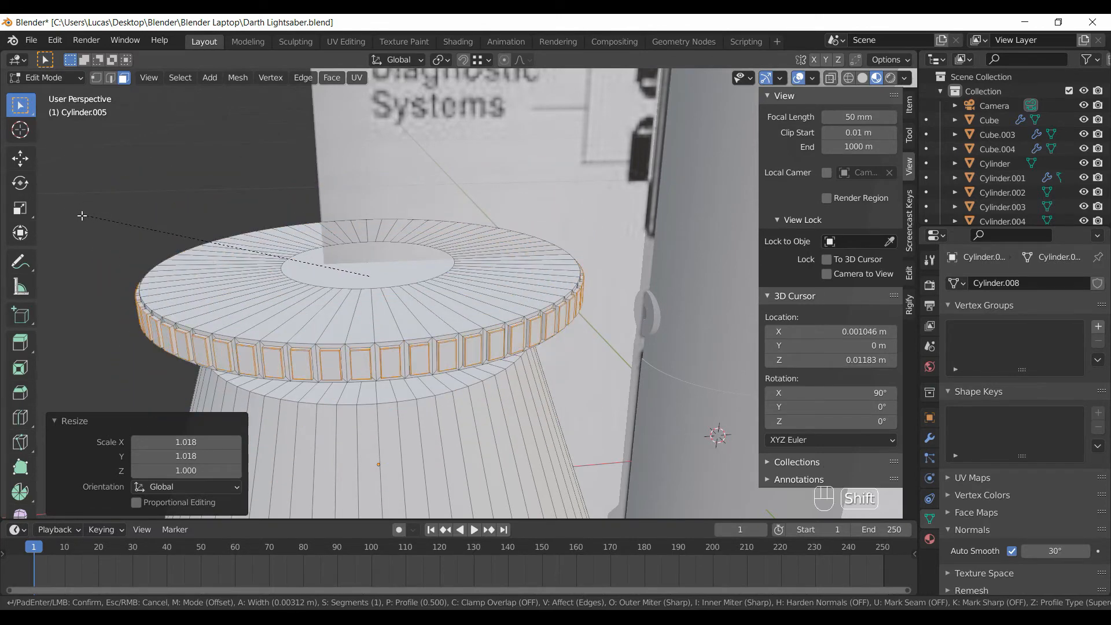
{"action": "key", "text": "shift"}
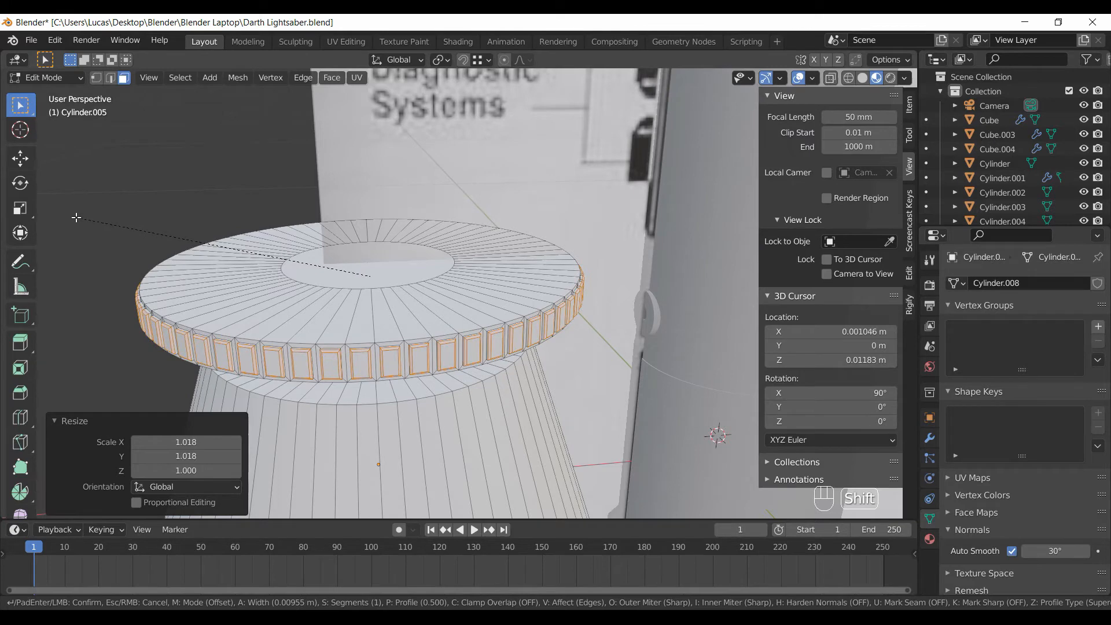
{"action": "left_click", "coordinate": [76, 217]}
{"action": "key", "text": "Tab"}
{"action": "scroll", "coordinate": [443, 293], "scroll_direction": "down", "scroll_amount": 5}
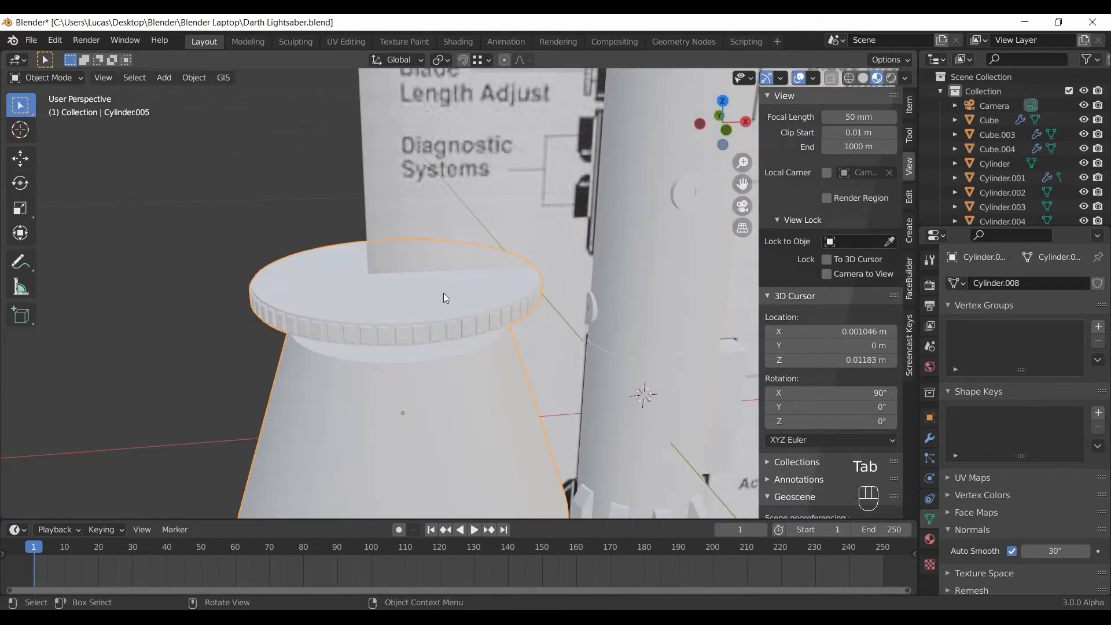
Scale the whole tapered knob down to about 0.607.
{"action": "right_click", "coordinate": [449, 272]}
{"action": "key", "text": "shift"}
{"action": "middle_click_drag", "start_coordinate": [503, 294], "coordinate": [660, 379], "text": "shift"}
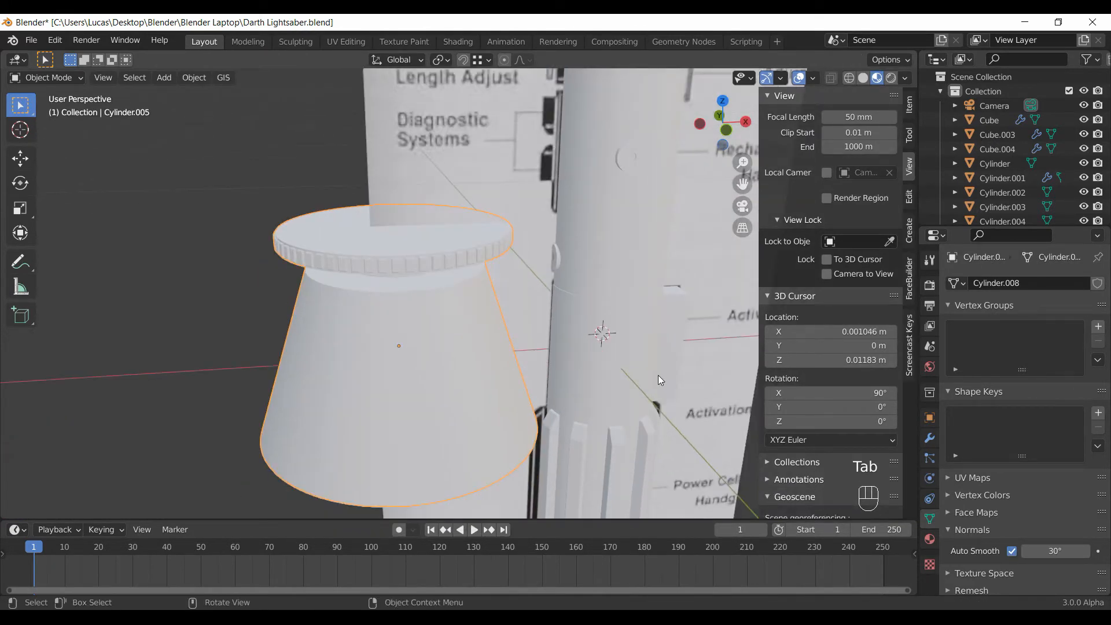
{"action": "middle_click_drag", "start_coordinate": [589, 335], "coordinate": [481, 297]}
{"action": "key", "text": "s"}
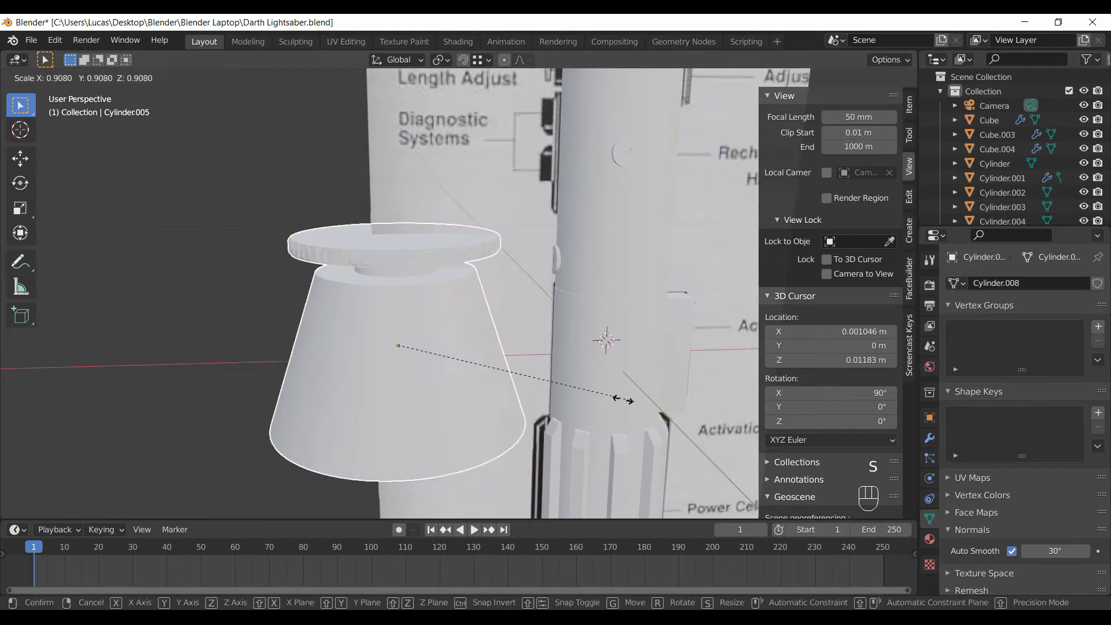
{"action": "left_click", "coordinate": [535, 412]}
{"action": "scroll", "coordinate": [494, 297], "scroll_direction": "up", "scroll_amount": 3}
{"action": "middle_click_drag", "start_coordinate": [492, 294], "coordinate": [515, 373], "text": "shift"}
{"action": "scroll", "coordinate": [503, 313], "scroll_direction": "down", "scroll_amount": 2}
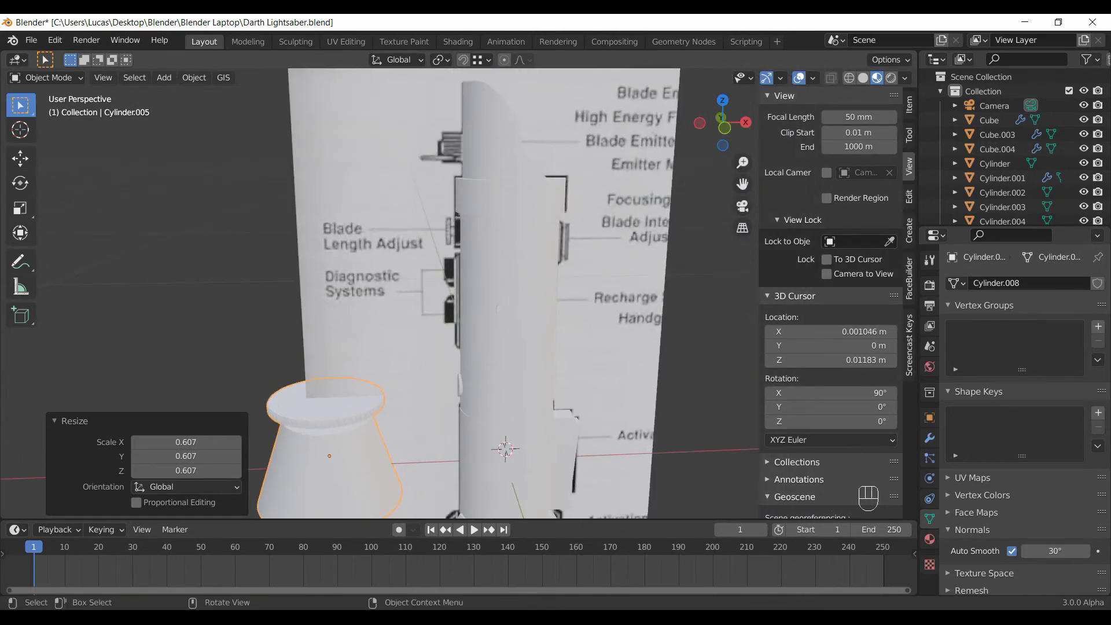
Rotate the knob by -90° about the global Y axis so its disc points away from the handle.
{"action": "key", "text": "r"}
{"action": "key", "text": "x"}
{"action": "type", "text": "90"}
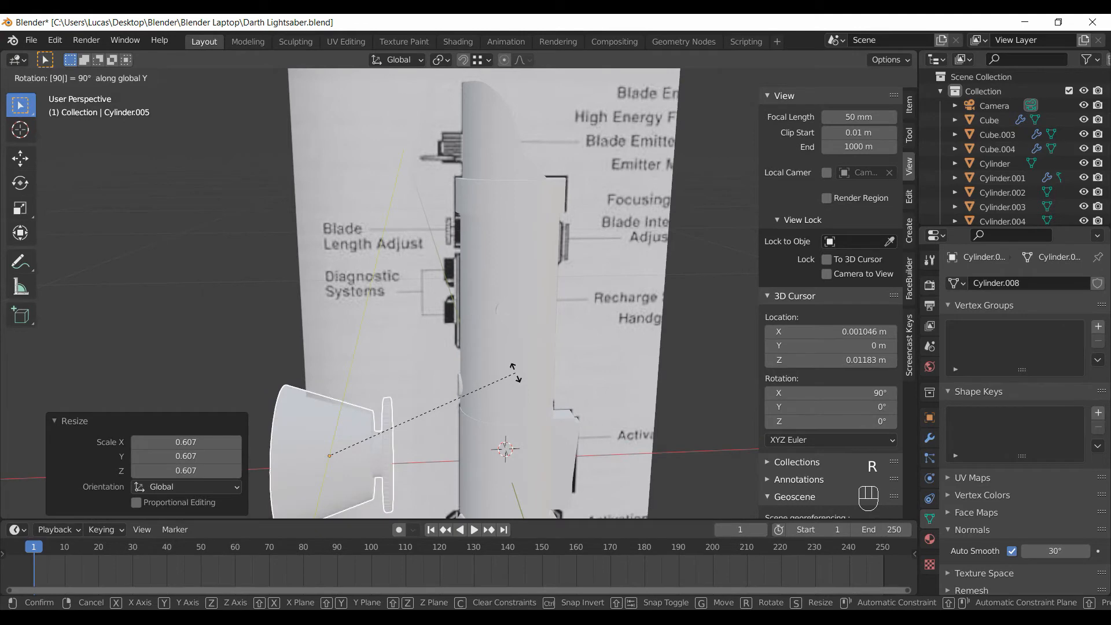
{"action": "type", "text": "-"}
{"action": "left_click", "coordinate": [515, 373]}
Move the knob along X toward the handle and raise it along Z to the Diagnostic Systems area.
{"action": "key", "text": "g"}
{"action": "key", "text": "x"}
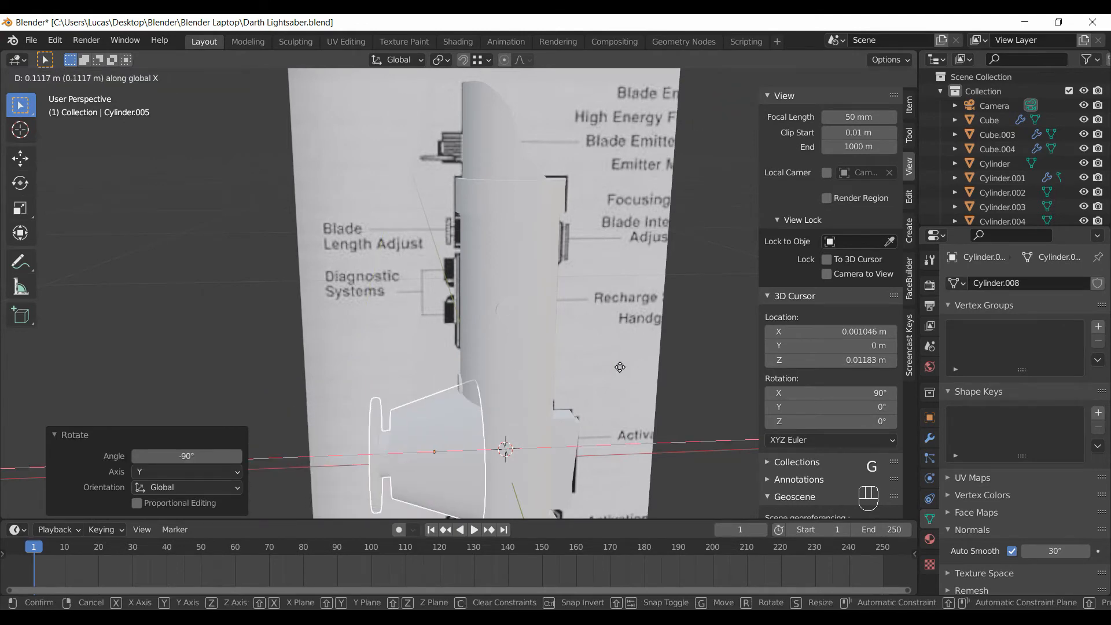
{"action": "left_click", "coordinate": [620, 367]}
{"action": "key", "text": "g"}
{"action": "key", "text": "z"}
{"action": "left_click", "coordinate": [548, 232]}
Shrink the knob in two passes, the second to about 0.515.
{"action": "key", "text": "s"}
{"action": "left_click", "coordinate": [479, 371]}
{"action": "key", "text": "s"}
{"action": "left_click", "coordinate": [509, 380]}
In front view, move the knob about 0.0275 m in X and 0.0697 m in Z onto the Blade Length Adjust detail.
{"action": "key", "text": "KP_1"}
{"action": "scroll", "coordinate": [495, 380], "scroll_direction": "up", "scroll_amount": 5}
{"action": "middle_click_drag", "start_coordinate": [463, 219], "coordinate": [394, 373], "text": "shift"}
{"action": "scroll", "coordinate": [394, 373], "scroll_direction": "down", "scroll_amount": 3}
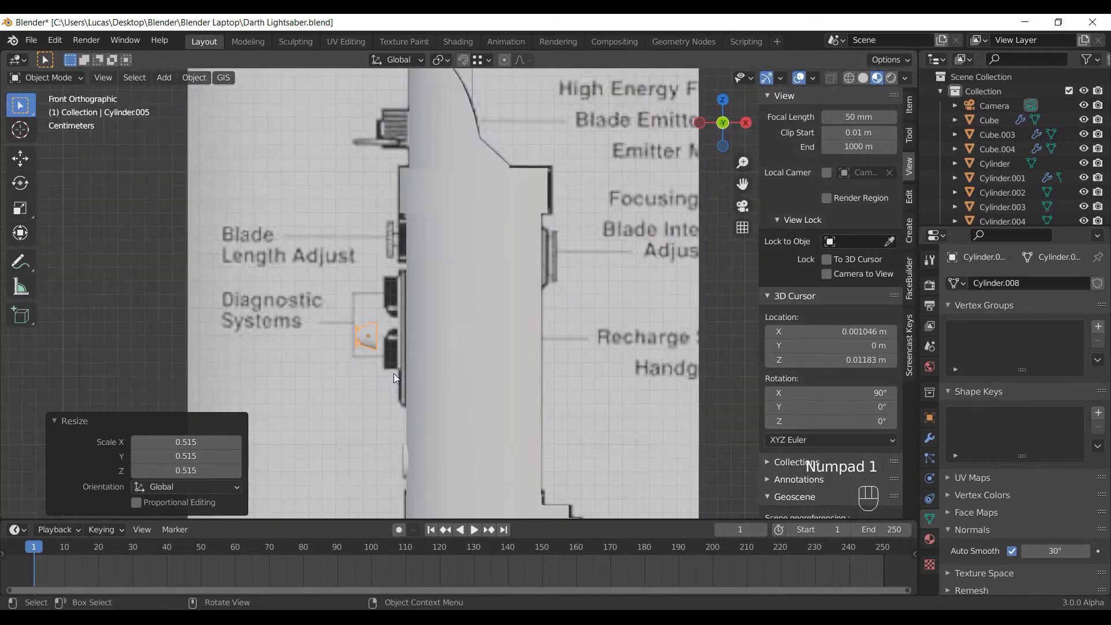
{"action": "scroll", "coordinate": [389, 377], "scroll_direction": "up", "scroll_amount": 3}
{"action": "key", "text": "g"}
{"action": "left_click", "coordinate": [383, 198]}
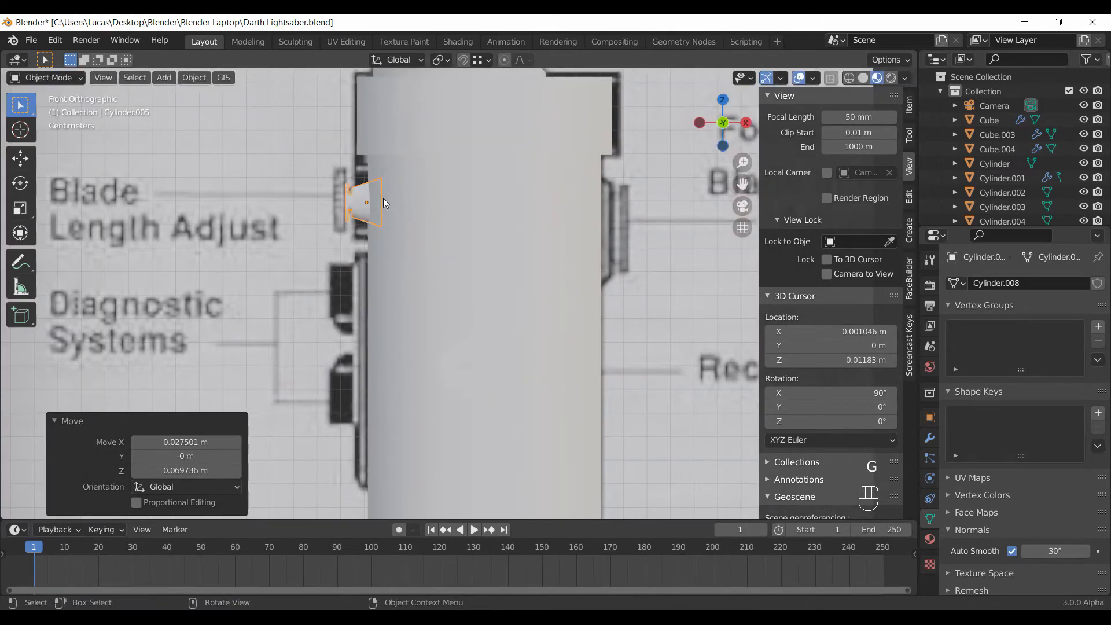
Scale the knob to about 1.577 and shift it about 0.0016 m along X to match the Blade Length Adjust reference.
{"action": "scroll", "coordinate": [551, 388], "scroll_direction": "up", "scroll_amount": 3}
{"action": "scroll", "coordinate": [551, 388], "scroll_direction": "down", "scroll_amount": 3}
{"action": "scroll", "coordinate": [477, 257], "scroll_direction": "up", "scroll_amount": 4}
{"action": "key", "text": "s"}
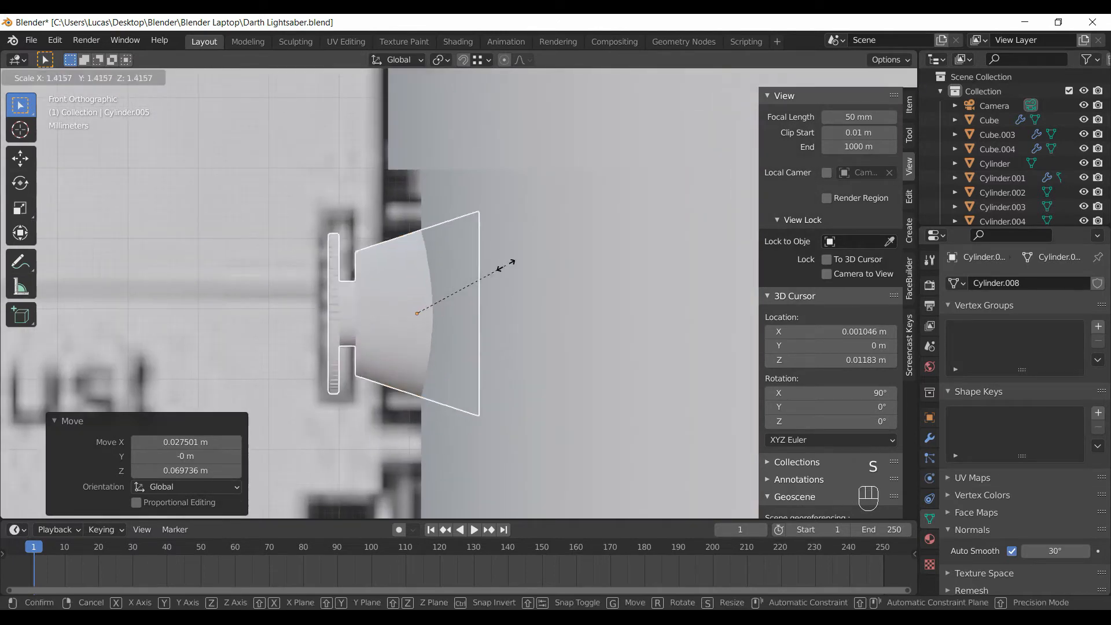
{"action": "left_click", "coordinate": [522, 271]}
{"action": "key", "text": "g"}
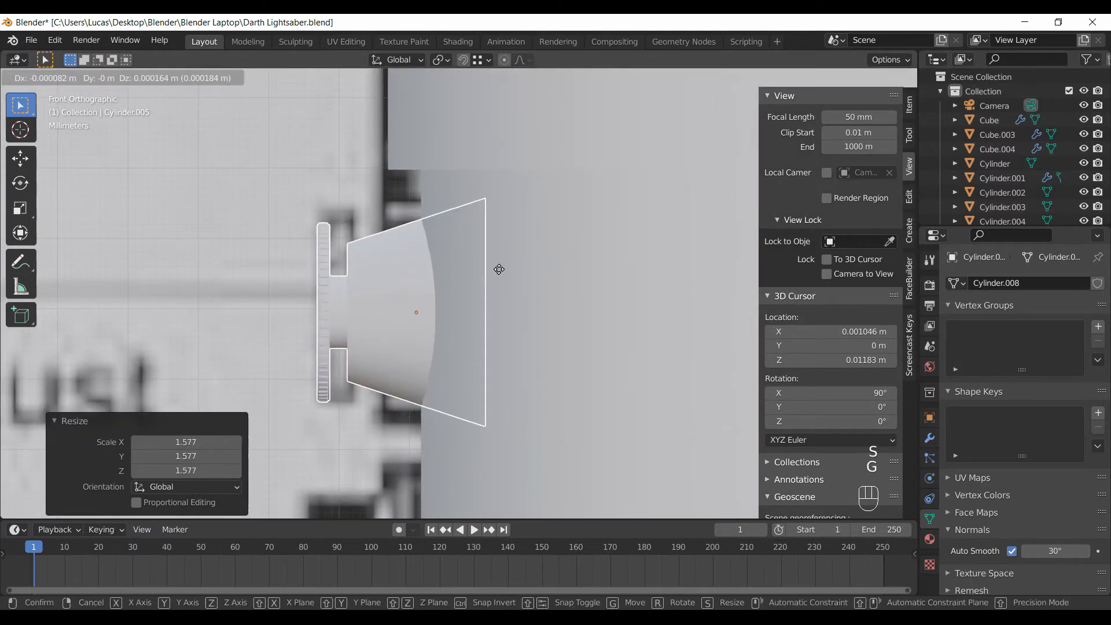
{"action": "key", "text": "x"}
{"action": "left_click", "coordinate": [501, 266]}
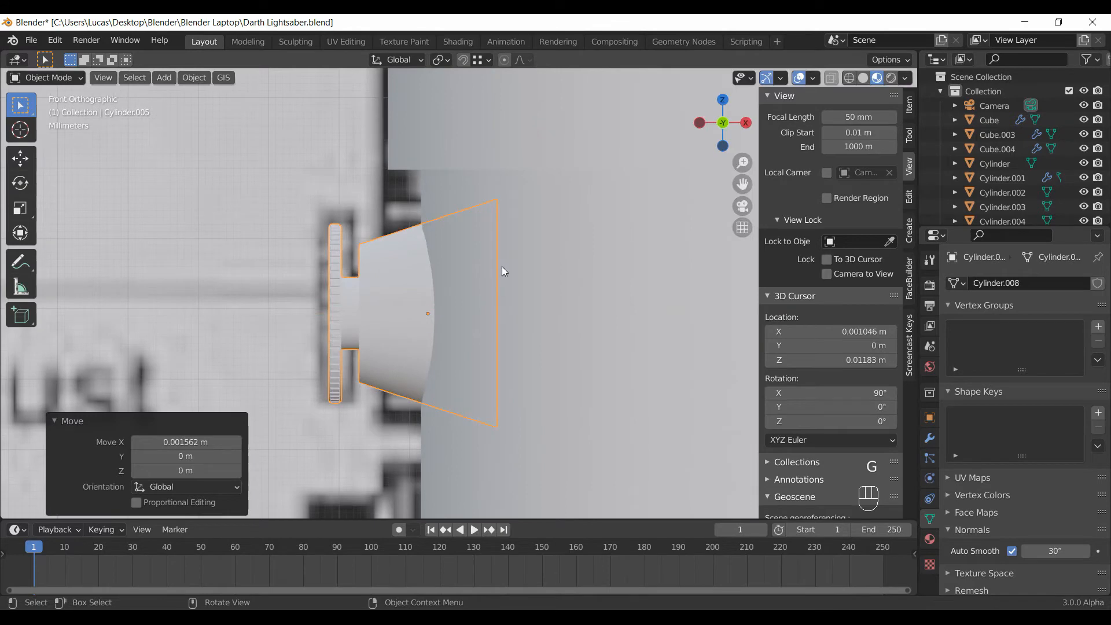
Duplicate the knob about 0.107 m along X to the handle's opposite side and turn the copy about global Z to face outward.
{"action": "scroll", "coordinate": [502, 266], "scroll_direction": "down", "scroll_amount": 3}
{"action": "scroll", "coordinate": [559, 332], "scroll_direction": "down", "scroll_amount": 4}
{"action": "middle_click_drag", "start_coordinate": [563, 334], "coordinate": [428, 281], "text": "shift"}
{"action": "key", "text": "shift+d"}
{"action": "key", "text": "x"}
{"action": "left_click", "coordinate": [654, 295]}
{"action": "key", "text": "r"}
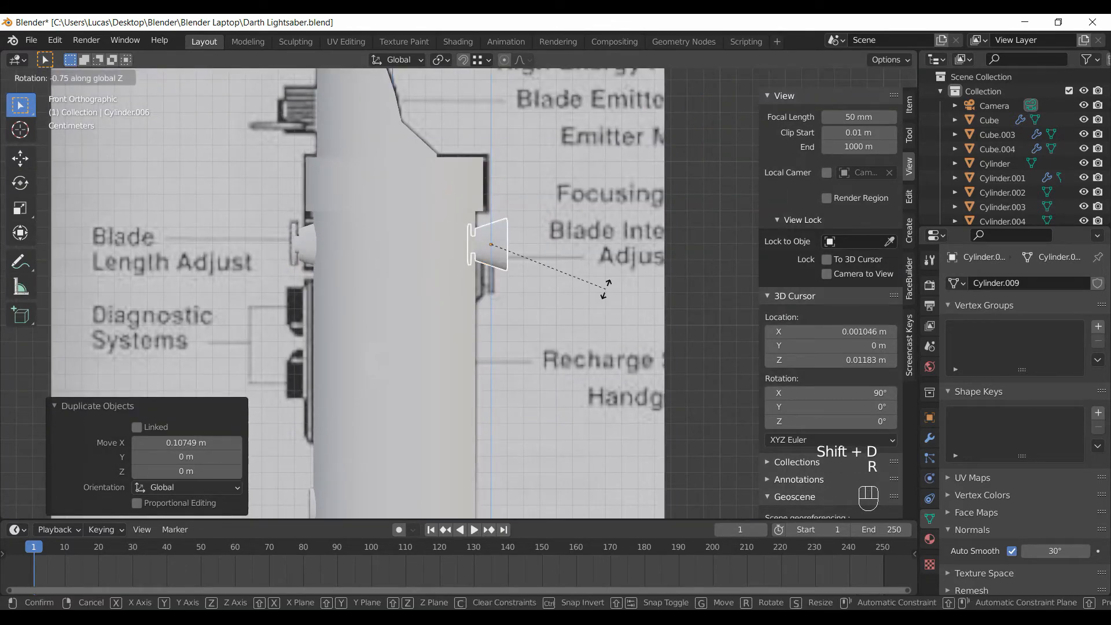
{"action": "left_click", "coordinate": [603, 289]}
Move the copied knob along X and Z to align with the Blade Intensity Adjust detail.
{"action": "scroll", "coordinate": [604, 284], "scroll_direction": "up", "scroll_amount": 5}
{"action": "key", "text": "g"}
{"action": "key", "text": "x"}
{"action": "left_click", "coordinate": [560, 268]}
{"action": "key", "text": "g"}
{"action": "key", "text": "z"}
{"action": "left_click", "coordinate": [587, 312]}
In Edit Mode, select the copied knob's ridged disc and neck faces and delete them.
{"action": "middle_click_drag", "start_coordinate": [614, 254], "coordinate": [472, 254]}
{"action": "key", "text": "Tab"}
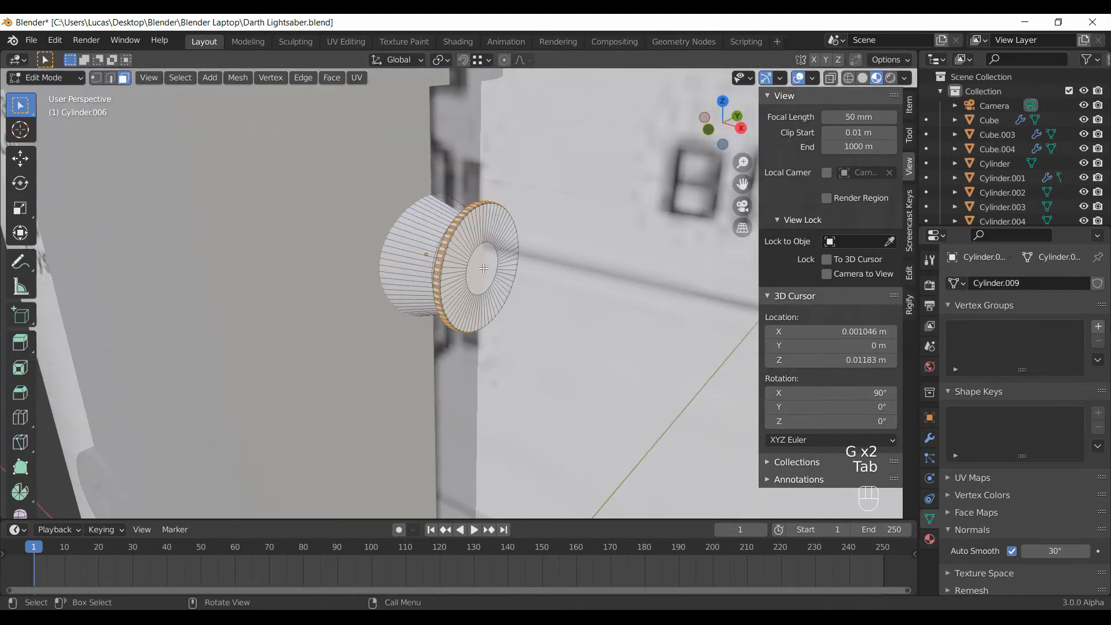
{"action": "key", "text": "ctrl+KP_Add"}
{"action": "key", "text": "ctrl+KP_Add"}
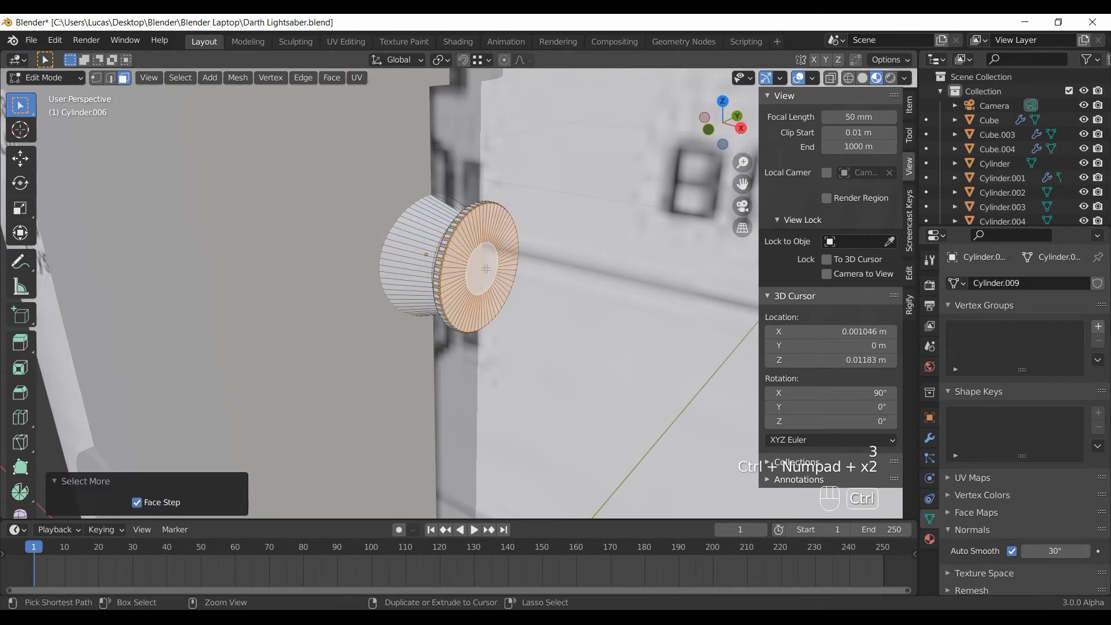
{"action": "middle_click_drag", "start_coordinate": [486, 268], "coordinate": [551, 261]}
{"action": "key", "text": "ctrl+KP_Subtract"}
{"action": "key", "text": "x"}
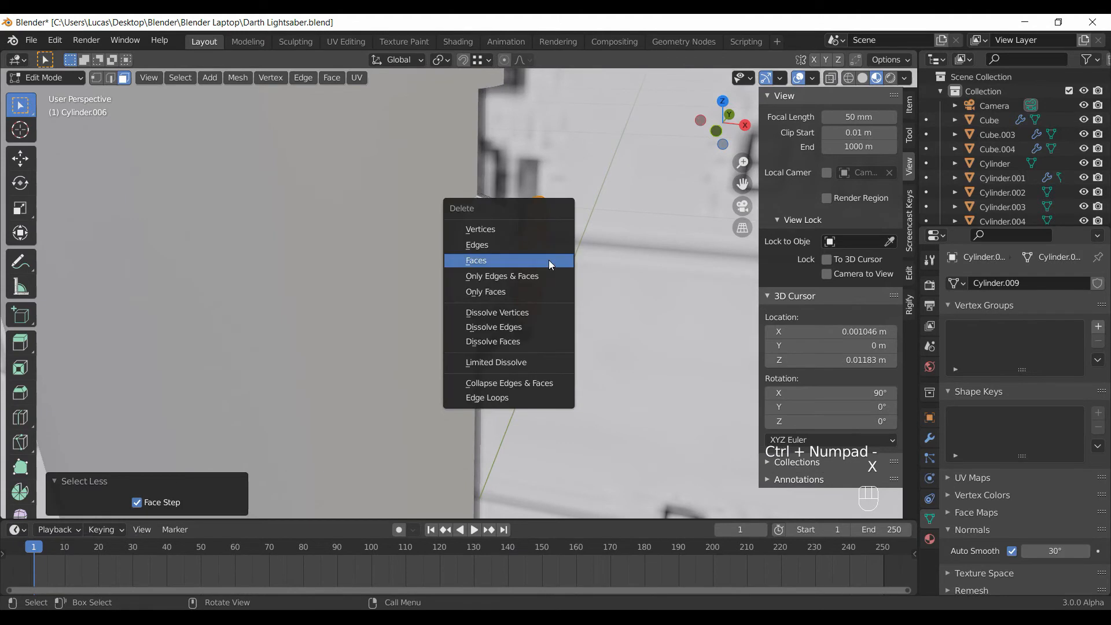
{"action": "left_click", "coordinate": [549, 259]}
Select the edge loop around the tapered base's open hole and fill it with a face.
{"action": "middle_click_drag", "start_coordinate": [549, 259], "coordinate": [399, 234]}
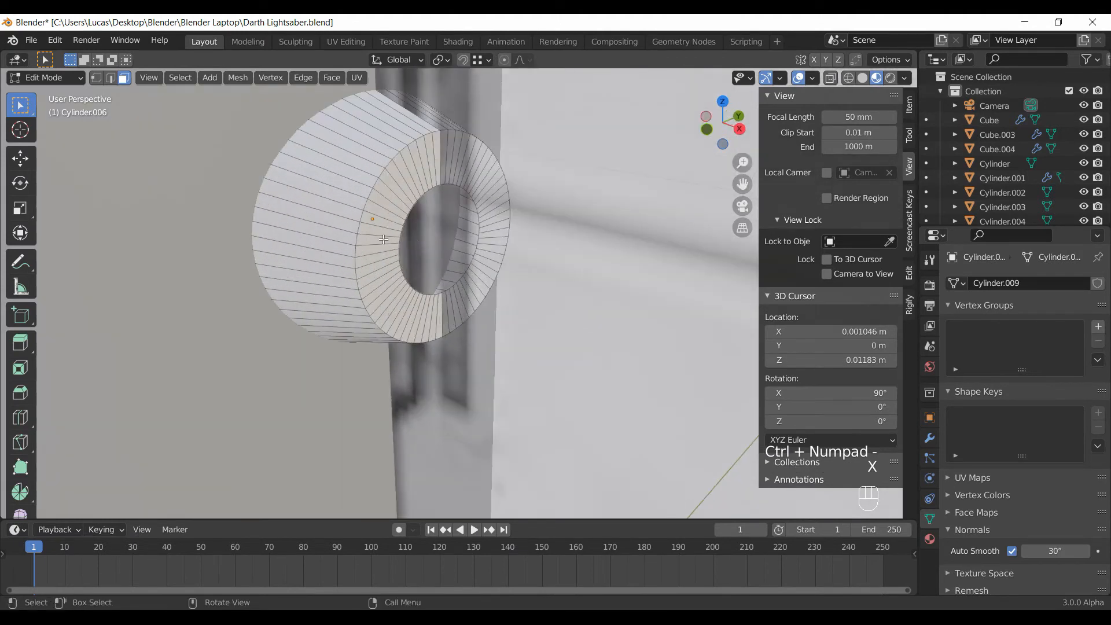
{"action": "key", "text": "2"}
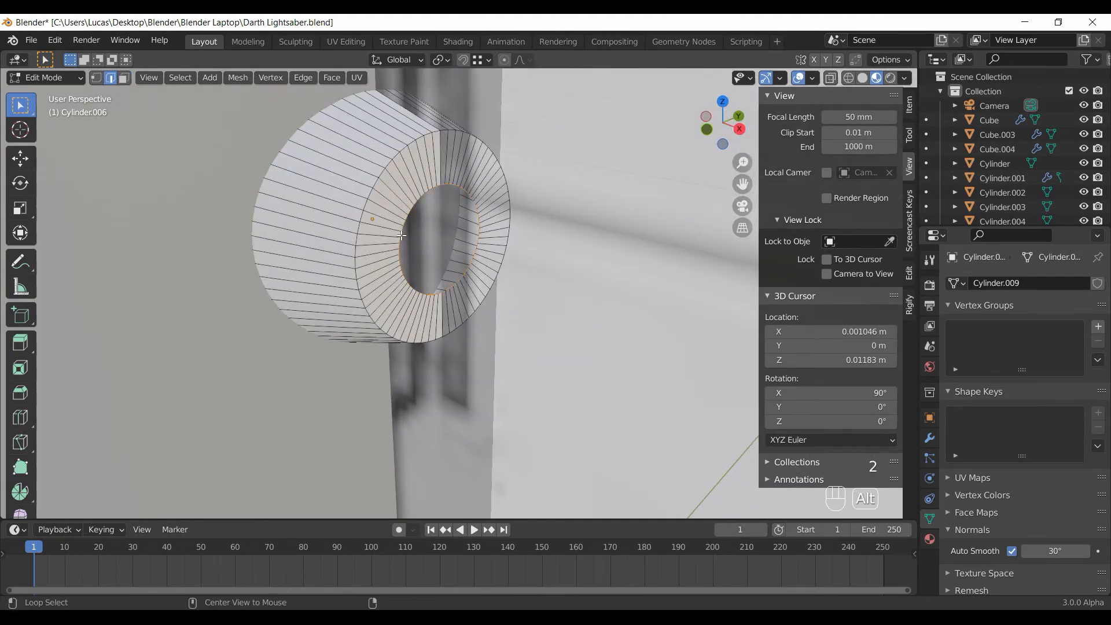
{"action": "key", "text": "f"}
Extend the selection to the whole front of the tapered base and move it about 0.0062 m toward negative X.
{"action": "middle_click_drag", "start_coordinate": [555, 296], "coordinate": [530, 295]}
{"action": "key", "text": "ctrl+KP_Add"}
{"action": "key", "text": "g"}
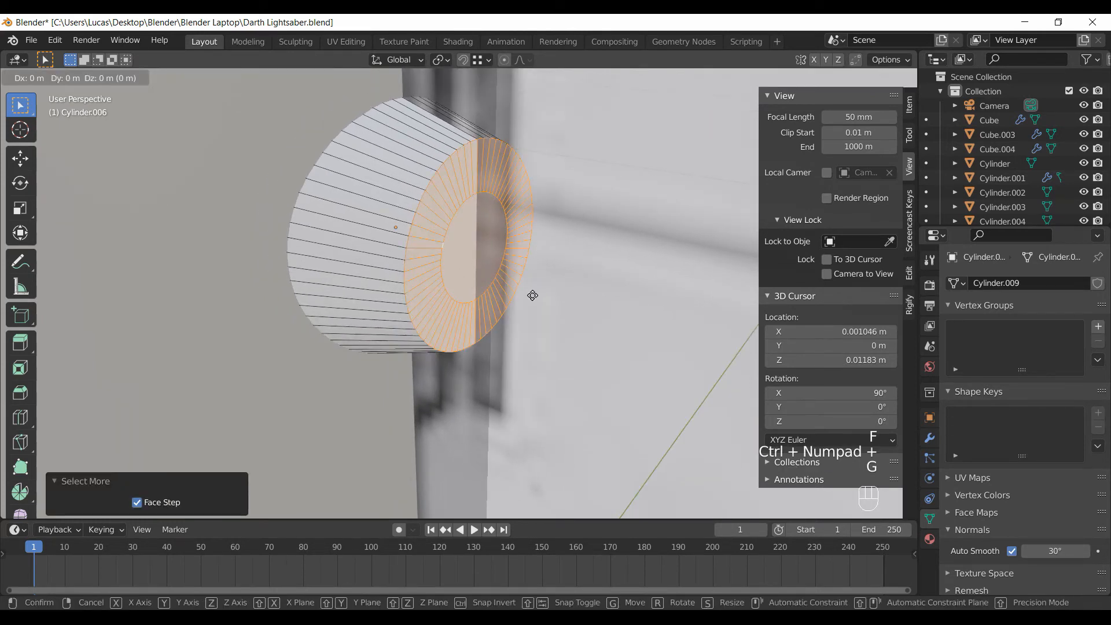
{"action": "key", "text": "x"}
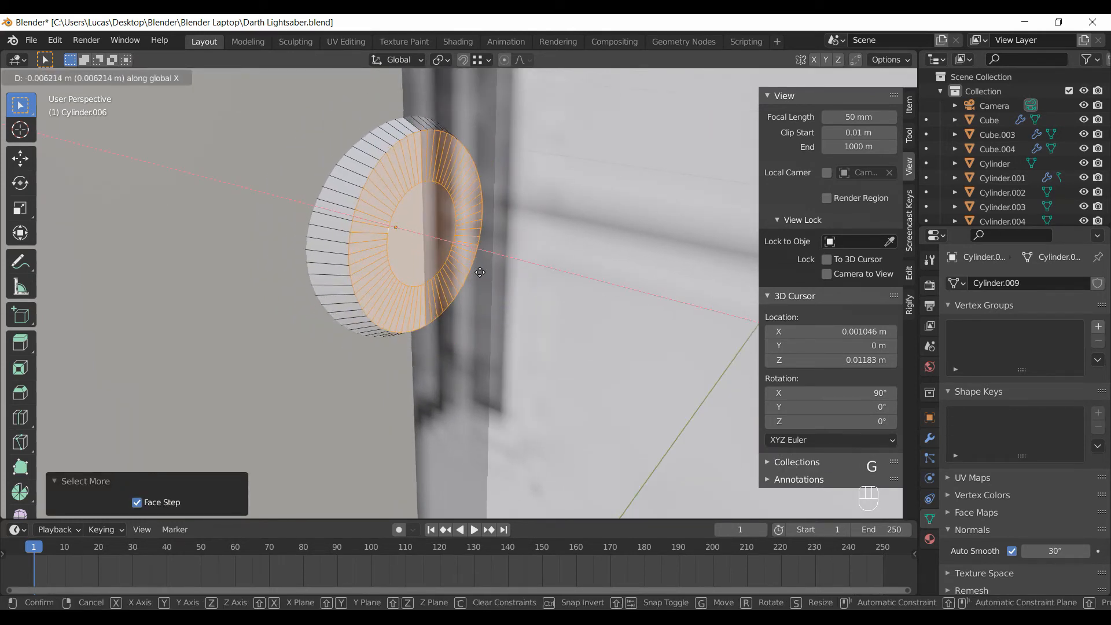
{"action": "left_click", "coordinate": [479, 271]}
Scale the tapered base's centre face to 0.566 and extrude it outward twice, by about 0.0023 m and 0.0061 m.
{"action": "left_click", "coordinate": [438, 233]}
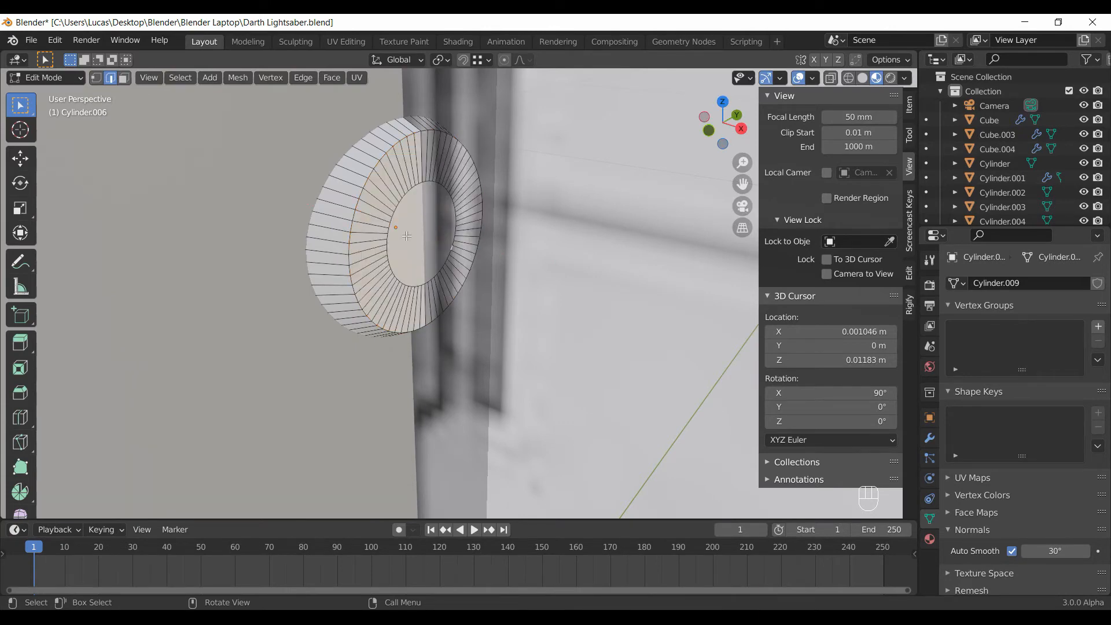
{"action": "middle_click_drag", "start_coordinate": [407, 236], "coordinate": [602, 330]}
{"action": "key", "text": "s"}
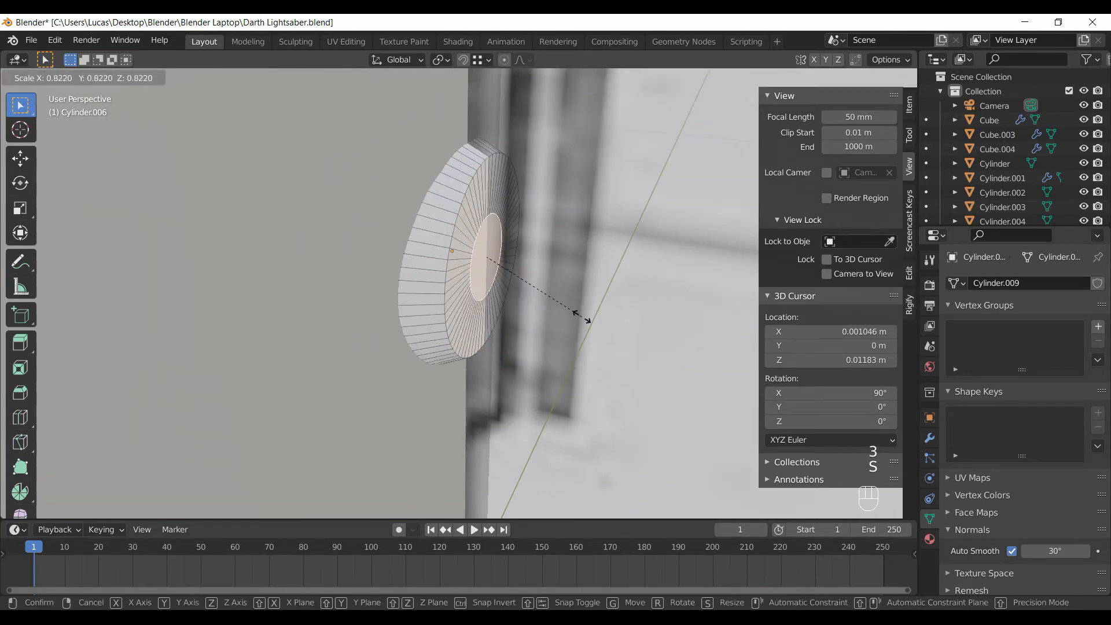
{"action": "left_click", "coordinate": [545, 307]}
{"action": "key", "text": "e"}
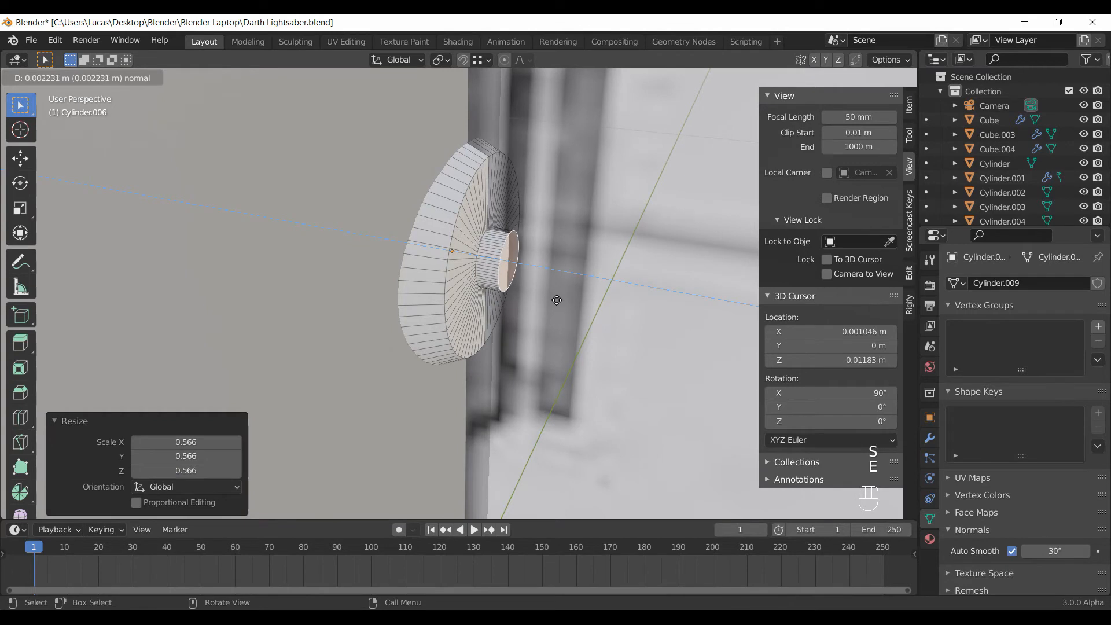
{"action": "left_click", "coordinate": [559, 282]}
{"action": "key", "text": "e"}
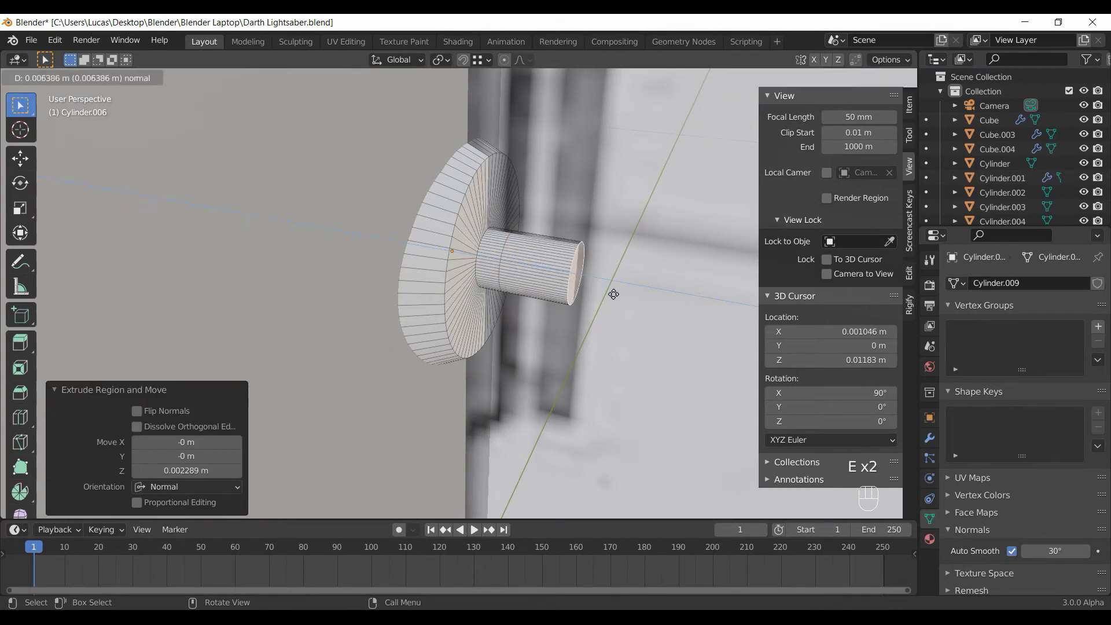
{"action": "left_click", "coordinate": [616, 298]}
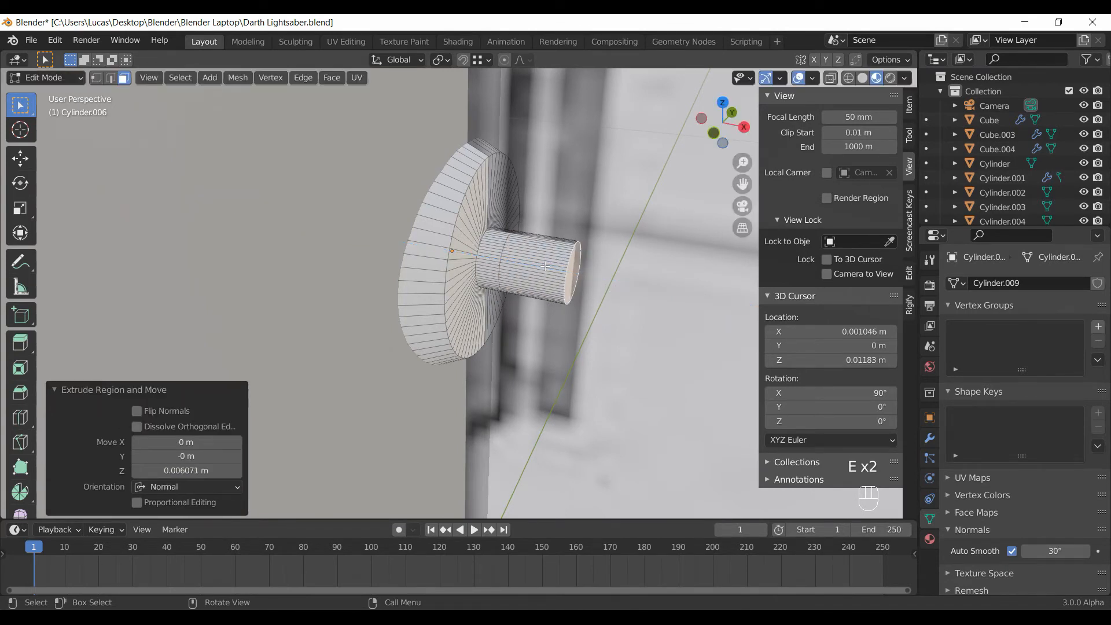
Select the outer neck section's side face loop, extrude it in place and scale it by about 4.599 in Y and Z only.
{"action": "left_click", "coordinate": [544, 266], "text": "alt"}
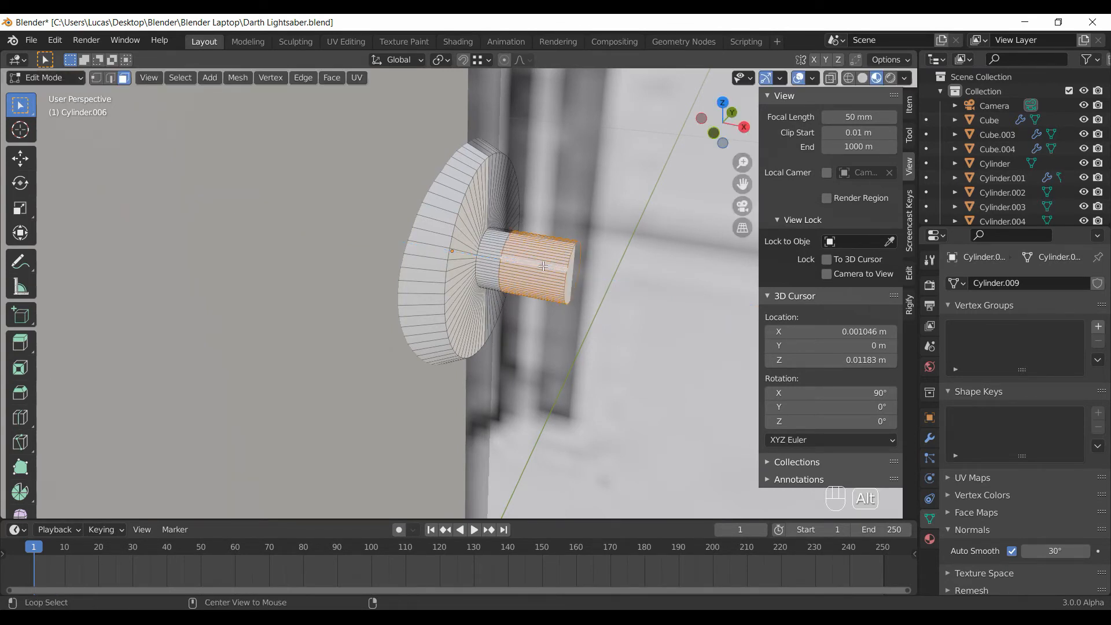
{"action": "key", "text": "e"}
{"action": "right_click", "coordinate": [617, 298]}
{"action": "key", "text": "s"}
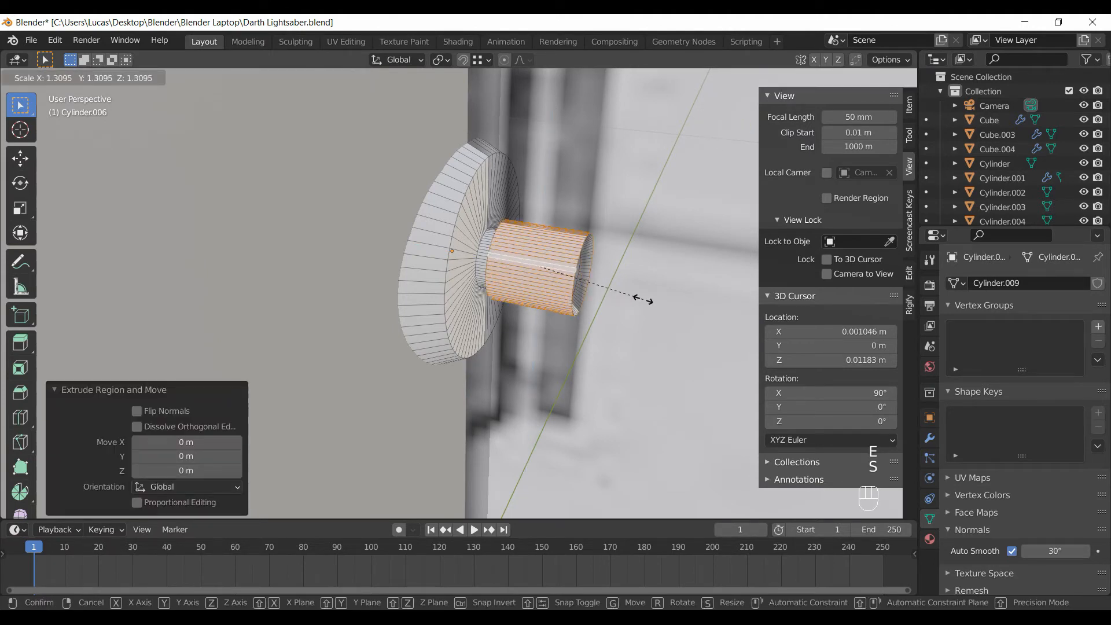
{"action": "key", "text": "shift+y"}
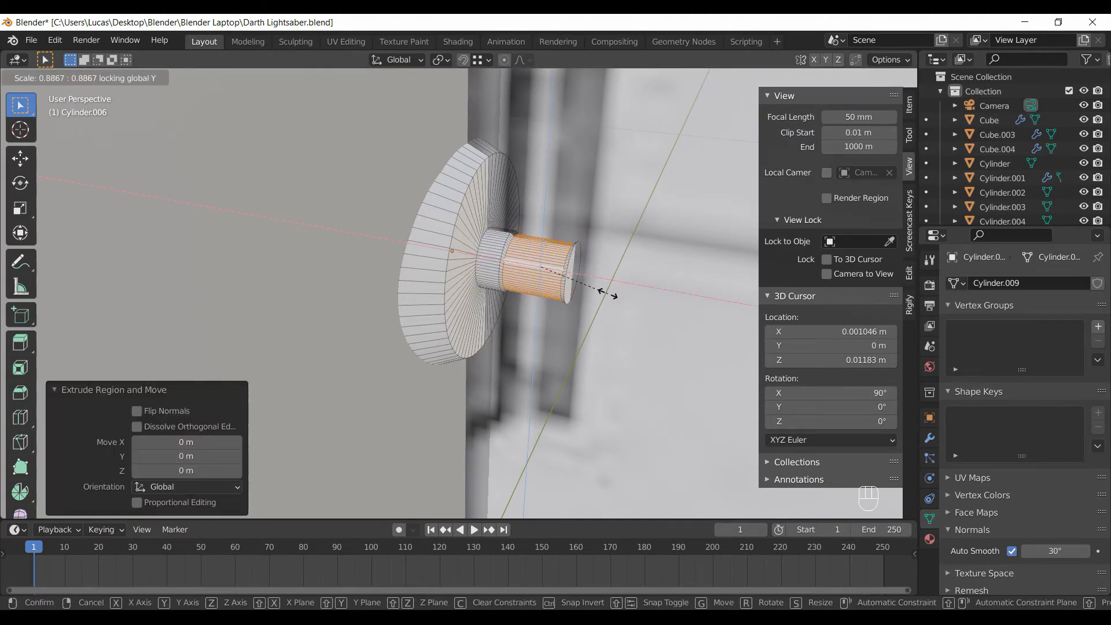
{"action": "key", "text": "shift+x"}
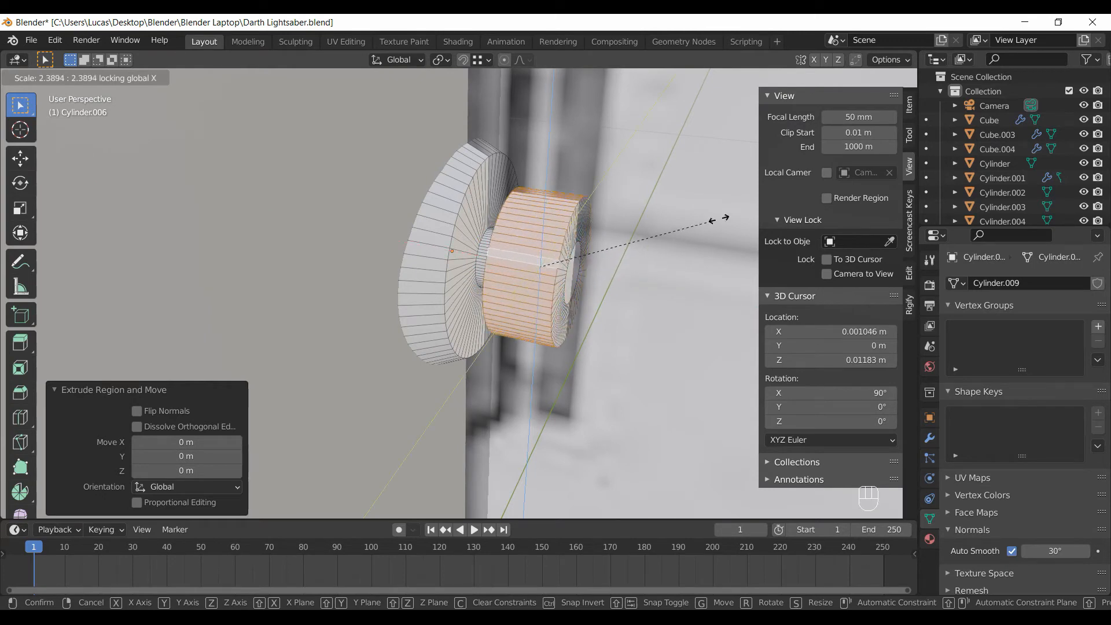
{"action": "left_click", "coordinate": [813, 189]}
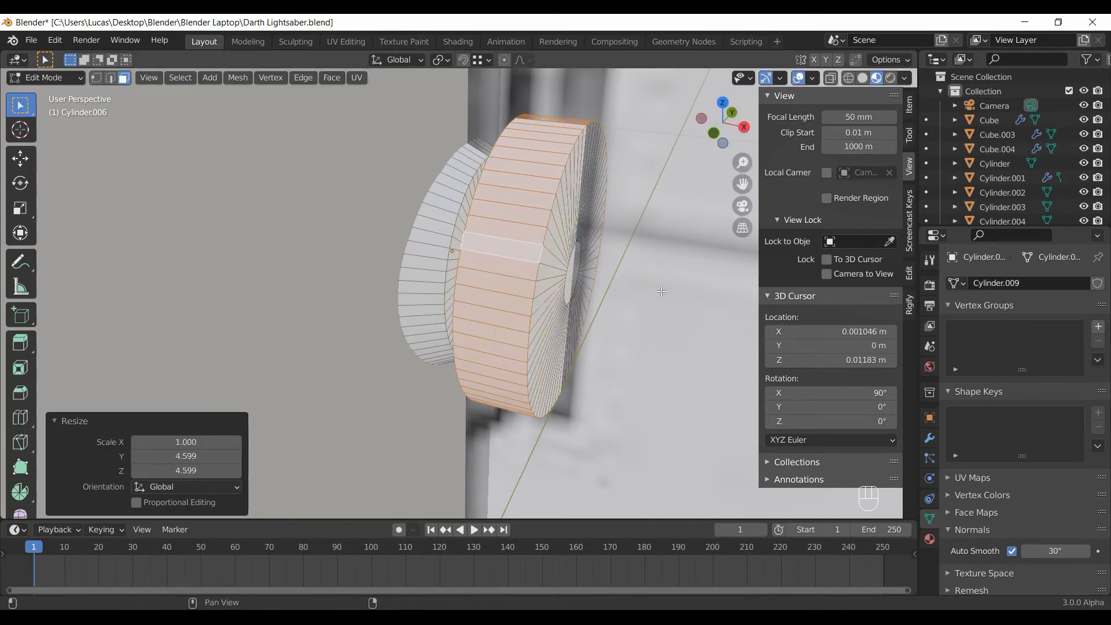
In front view, inset the disc's rim faces individually with a thickness of about 0.038 m.
{"action": "key", "text": "KP_1"}
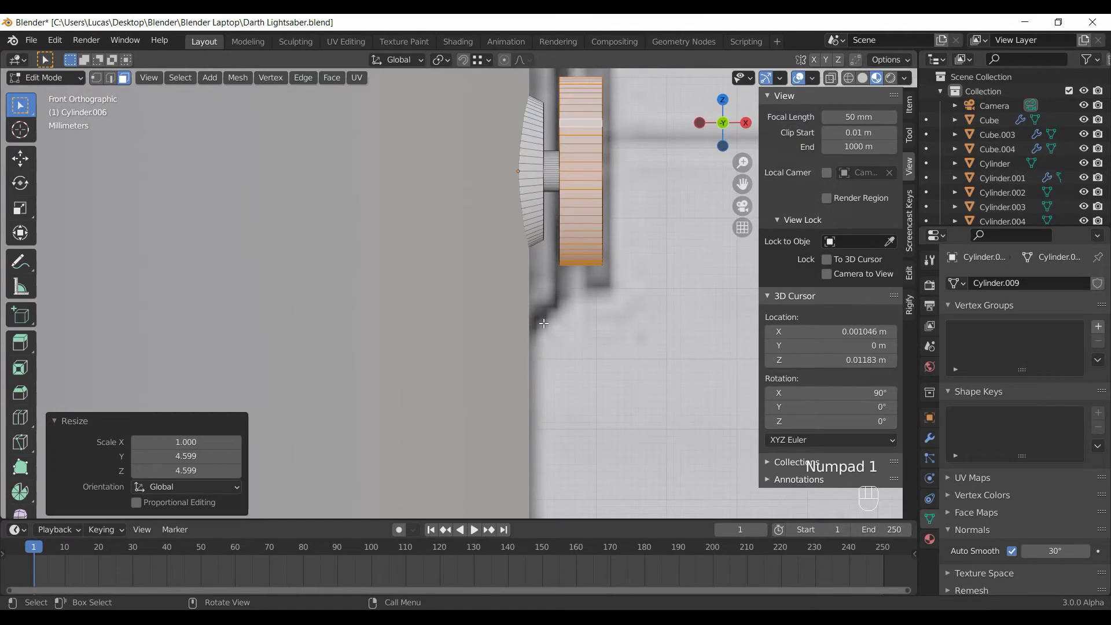
{"action": "key", "text": "i"}
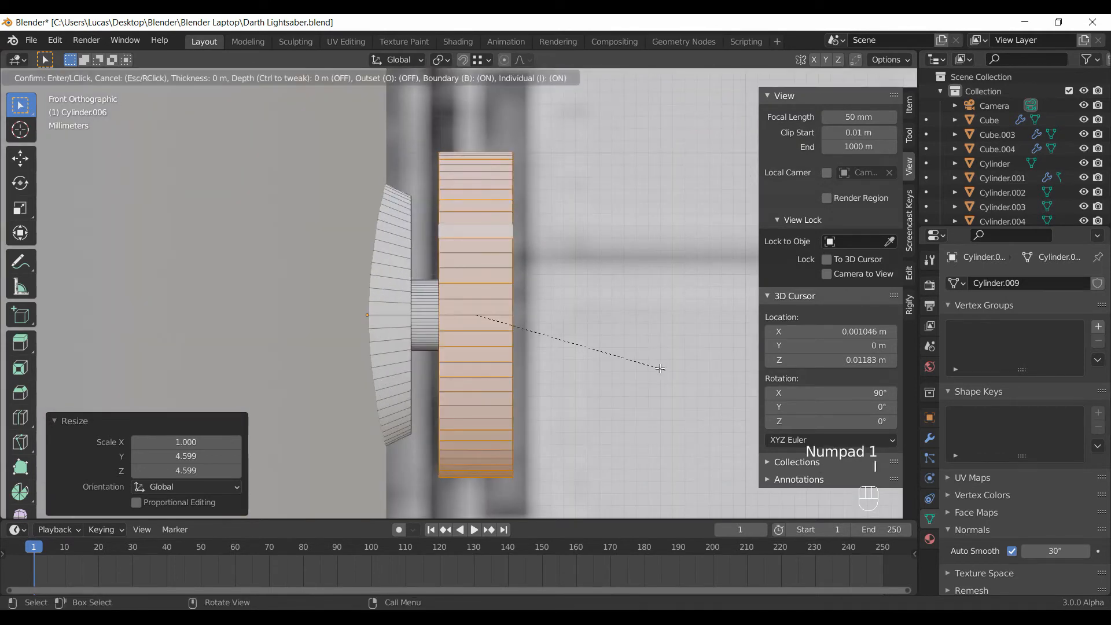
{"action": "key", "text": "i"}
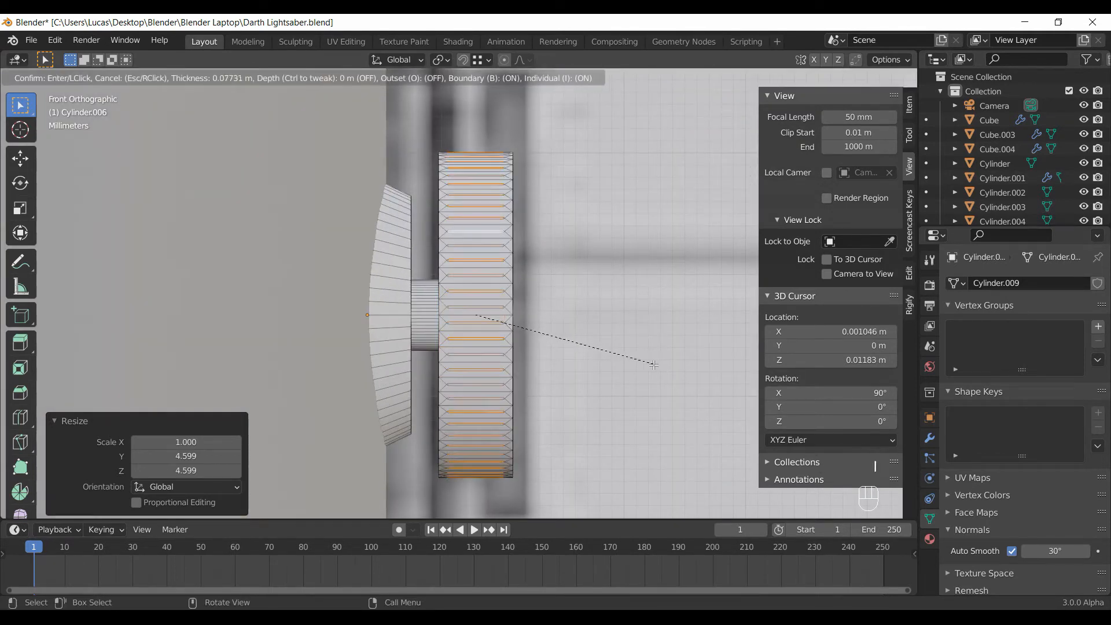
{"action": "left_click", "coordinate": [721, 387]}
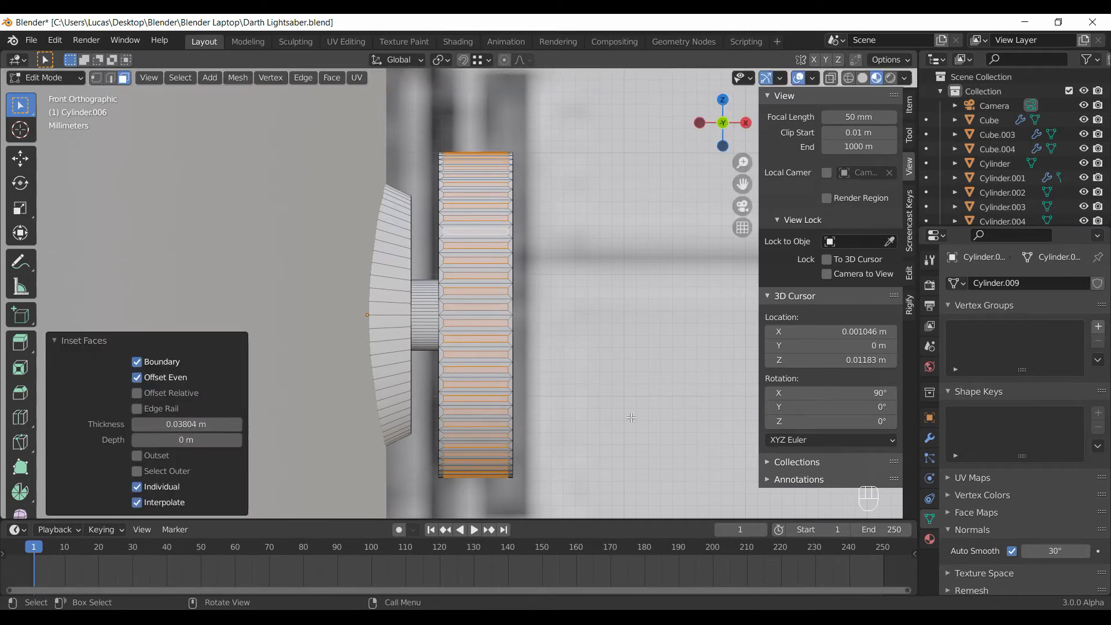
Extrude the inset rim faces in place and scale them by about 1.035 in Y and Z to form raised ridges.
{"action": "key", "text": "e"}
{"action": "right_click", "coordinate": [631, 327]}
{"action": "key", "text": "e"}
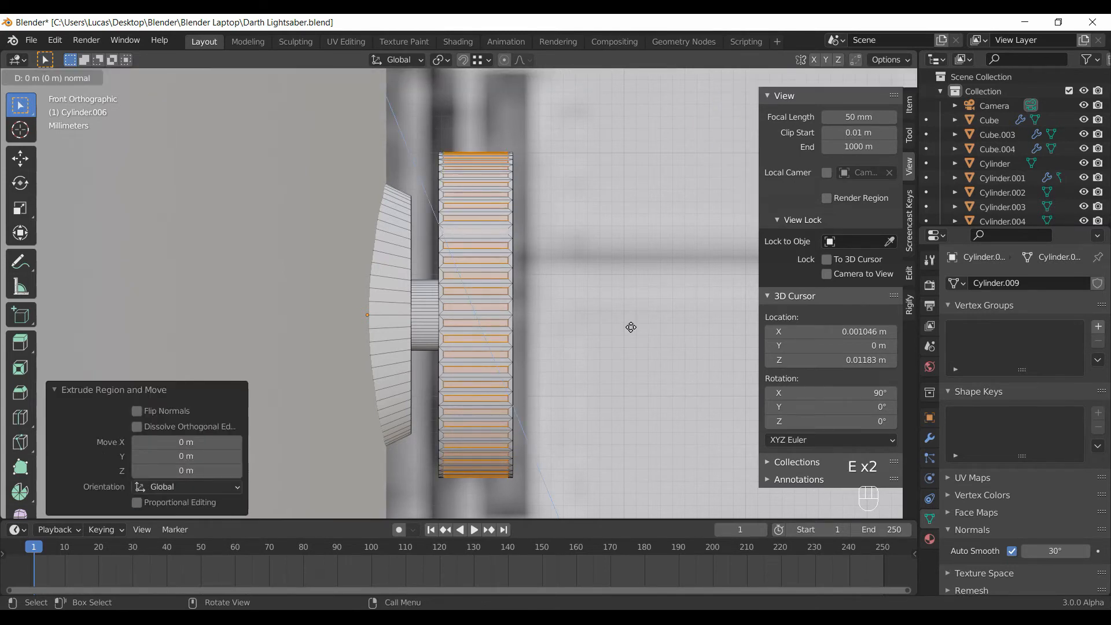
{"action": "right_click", "coordinate": [621, 319]}
{"action": "key", "text": "ctrl+z"}
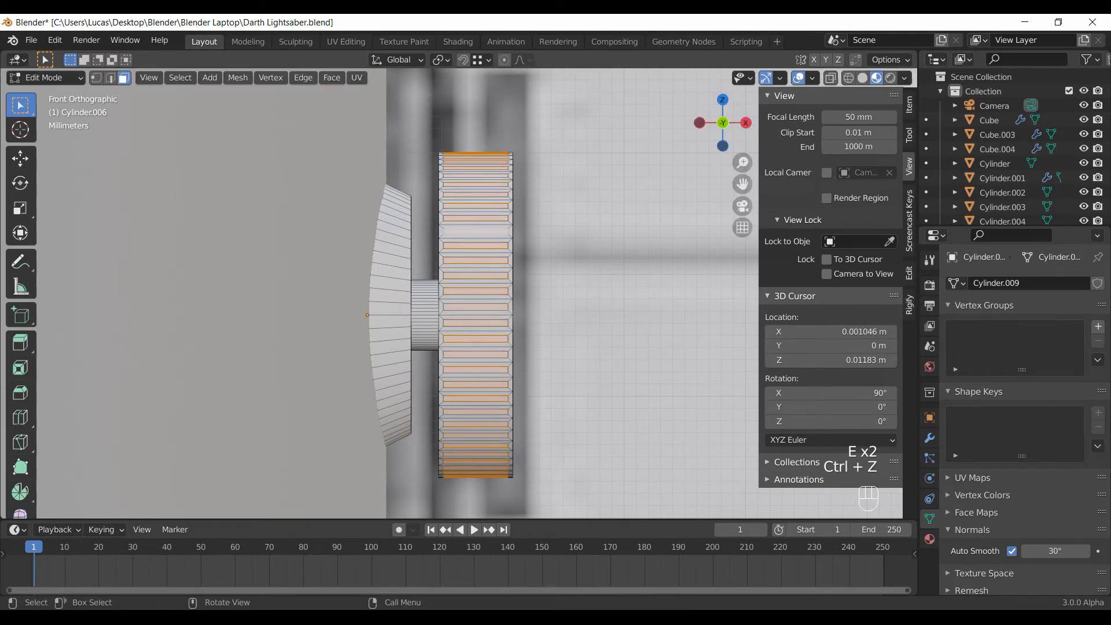
{"action": "key", "text": "s"}
{"action": "key", "text": "shift+x"}
{"action": "left_click", "coordinate": [611, 327]}
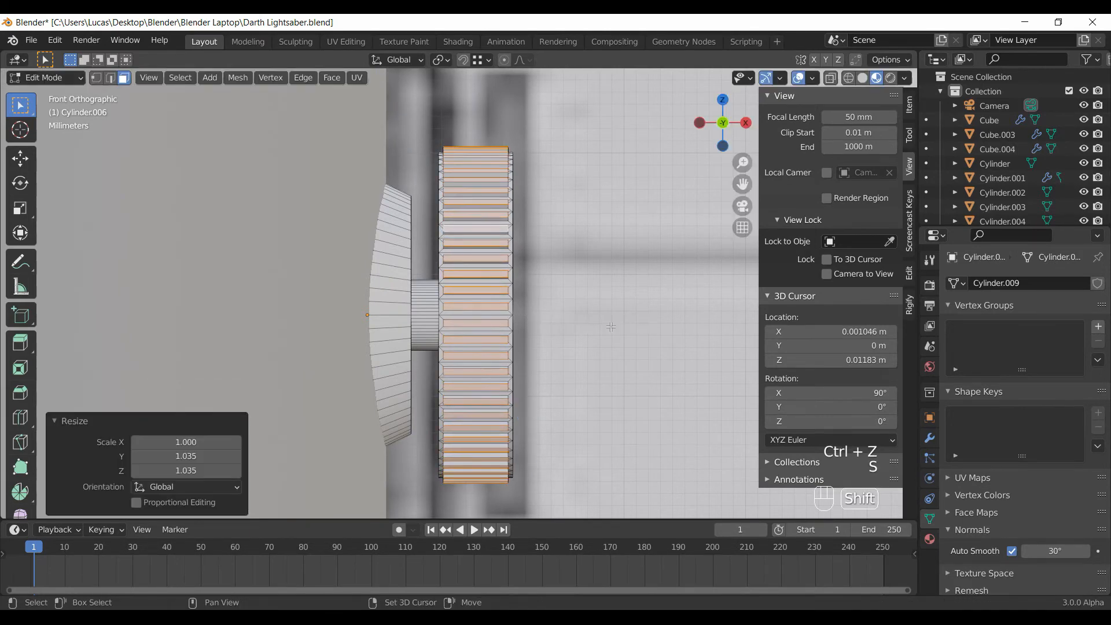
Bevel the edges of the rim ridges with a width of about 0.0144 m and return to Object Mode.
{"action": "middle_click_drag", "start_coordinate": [611, 327], "coordinate": [573, 330]}
{"action": "middle_click_drag", "start_coordinate": [493, 319], "coordinate": [582, 318]}
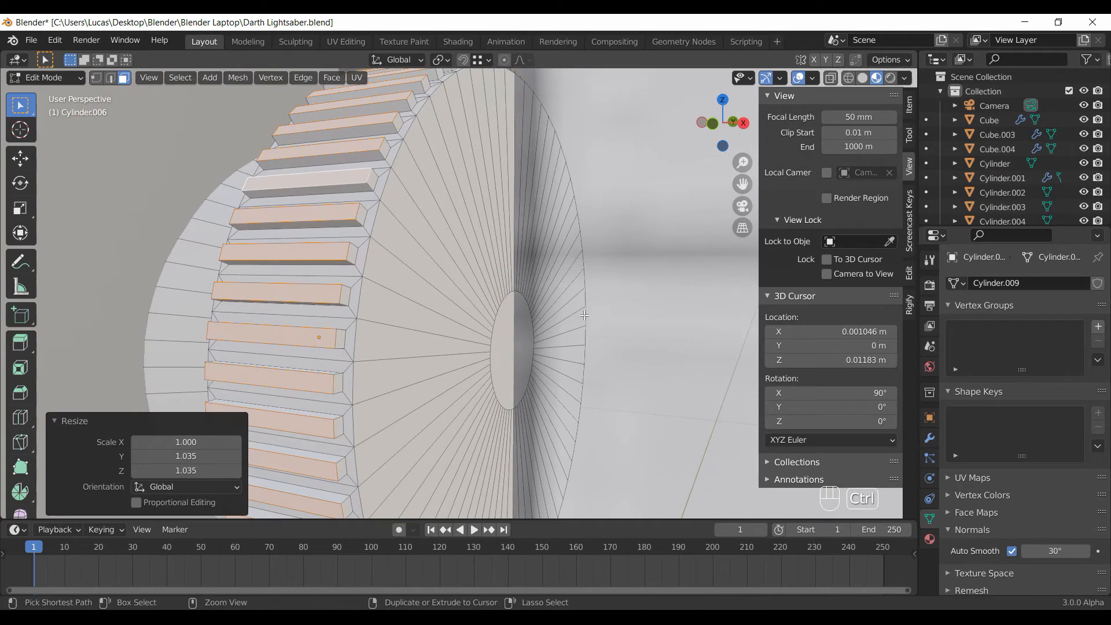
{"action": "key", "text": "ctrl+b"}
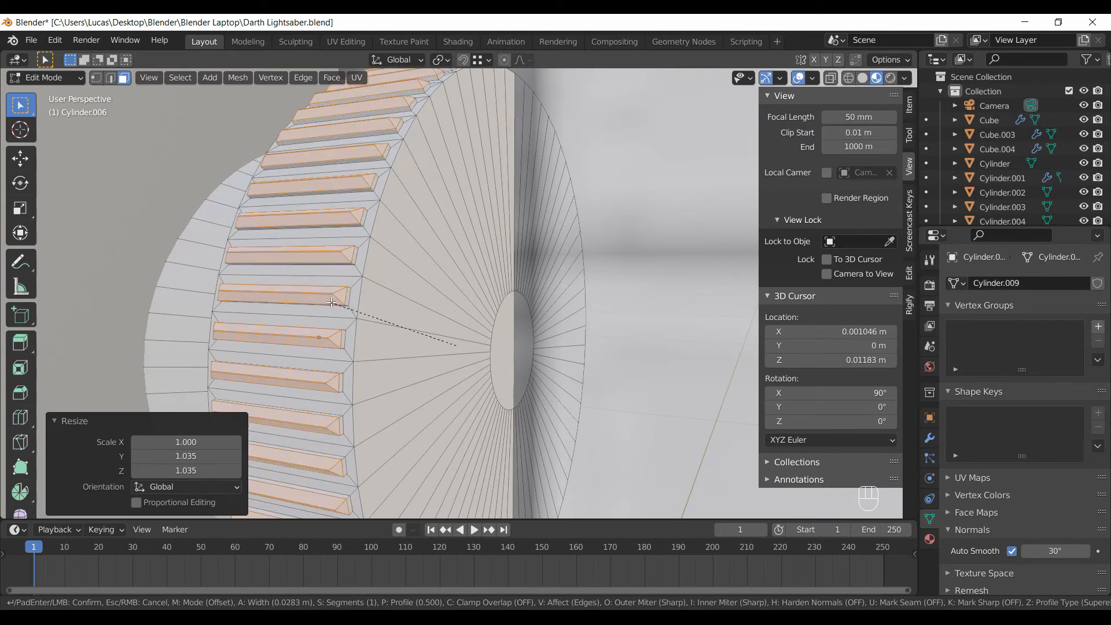
{"action": "key", "text": "shift"}
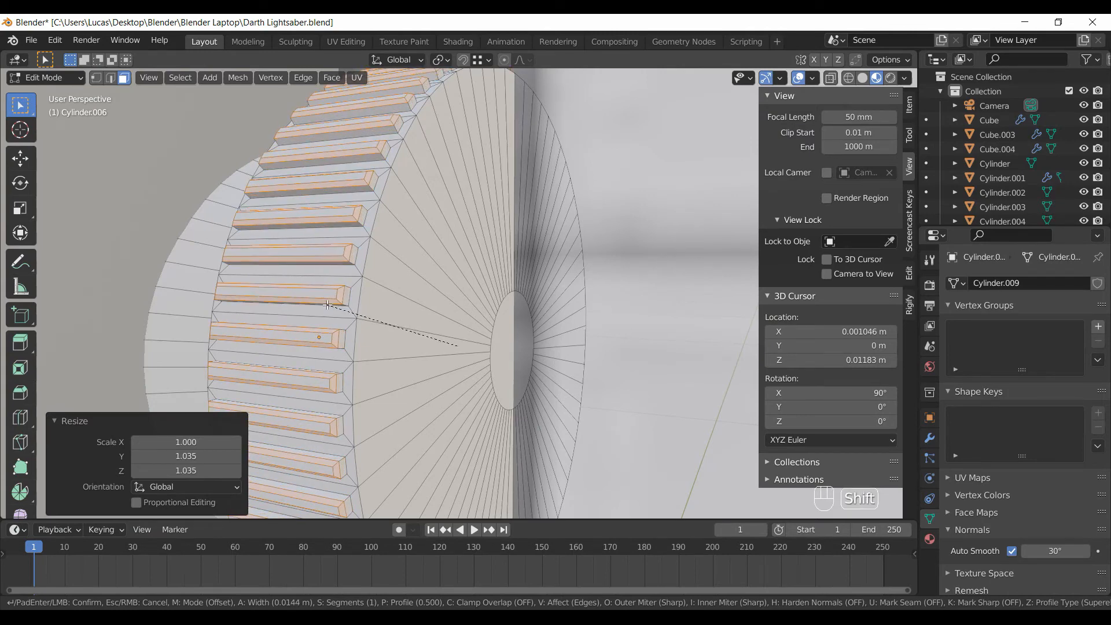
{"action": "left_click", "coordinate": [327, 305]}
{"action": "key", "text": "Tab"}
Examine the ridged knob and the surrounding hilt against the labelled reference image.
{"action": "scroll", "coordinate": [416, 307], "scroll_direction": "down", "scroll_amount": 5}
{"action": "right_click", "coordinate": [435, 301]}
{"action": "middle_click_drag", "start_coordinate": [440, 324], "coordinate": [468, 346]}
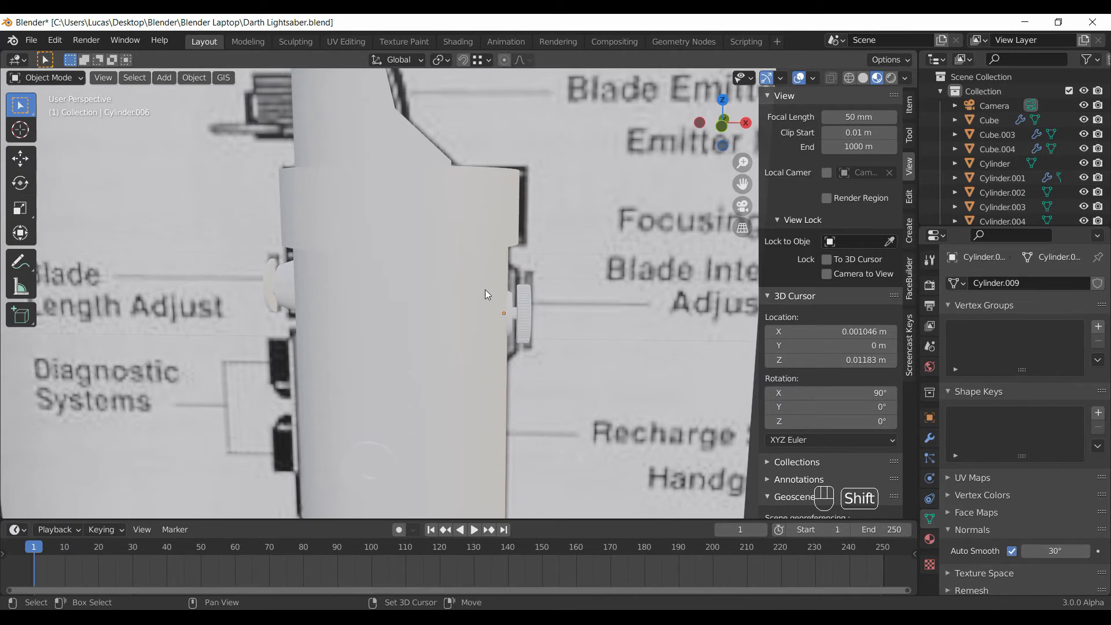
{"action": "middle_click_drag", "start_coordinate": [487, 290], "coordinate": [495, 332], "text": "shift"}
{"action": "middle_click_drag", "start_coordinate": [473, 188], "coordinate": [485, 238]}
{"action": "scroll", "coordinate": [424, 260], "scroll_direction": "up", "scroll_amount": 6}
{"action": "scroll", "coordinate": [397, 261], "scroll_direction": "down", "scroll_amount": 8}
{"action": "scroll", "coordinate": [581, 345], "scroll_direction": "up", "scroll_amount": 5}
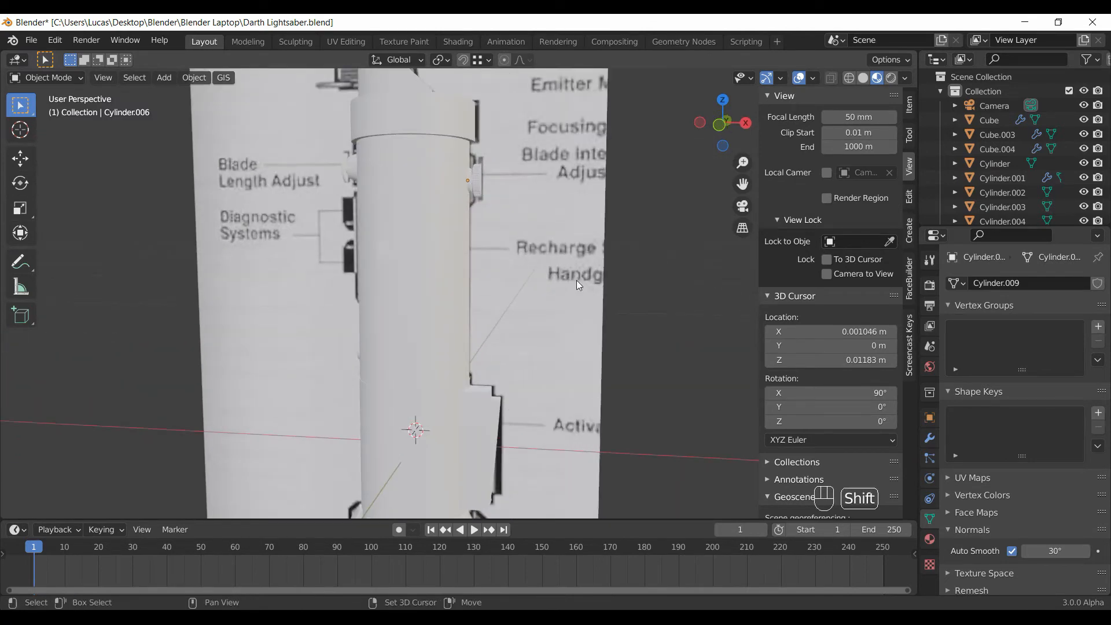
{"action": "scroll", "coordinate": [578, 283], "scroll_direction": "down", "scroll_amount": 3}
In Edit Mode on the main hilt cylinder, select the round face capping the emitter end and try shifting it.
{"action": "middle_click_drag", "start_coordinate": [564, 380], "coordinate": [480, 386]}
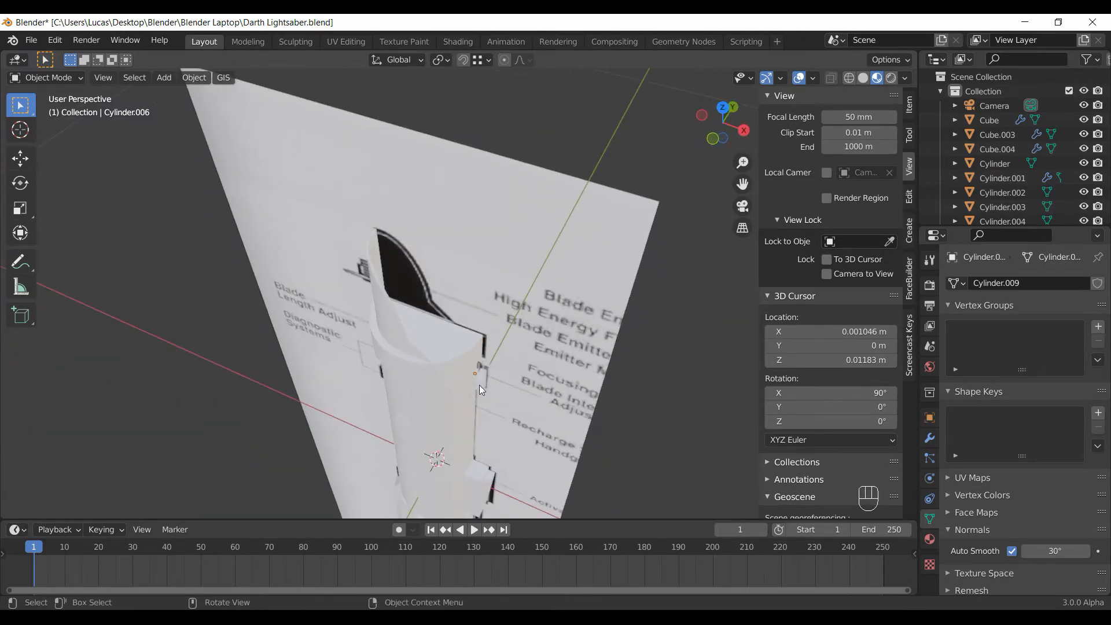
{"action": "left_click", "coordinate": [453, 352]}
{"action": "key", "text": "Tab"}
{"action": "scroll", "coordinate": [413, 377], "scroll_direction": "up", "scroll_amount": 3}
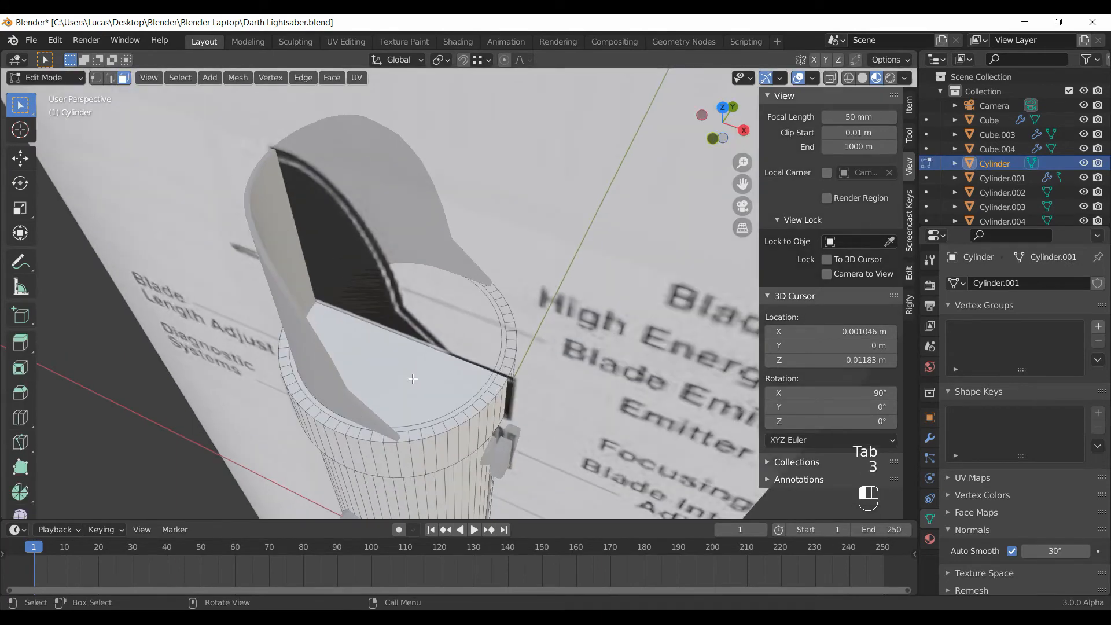
{"action": "left_click", "coordinate": [413, 378]}
{"action": "key", "text": "g"}
{"action": "left_click", "coordinate": [466, 365]}
{"action": "scroll", "coordinate": [470, 362], "scroll_direction": "up", "scroll_amount": 3}
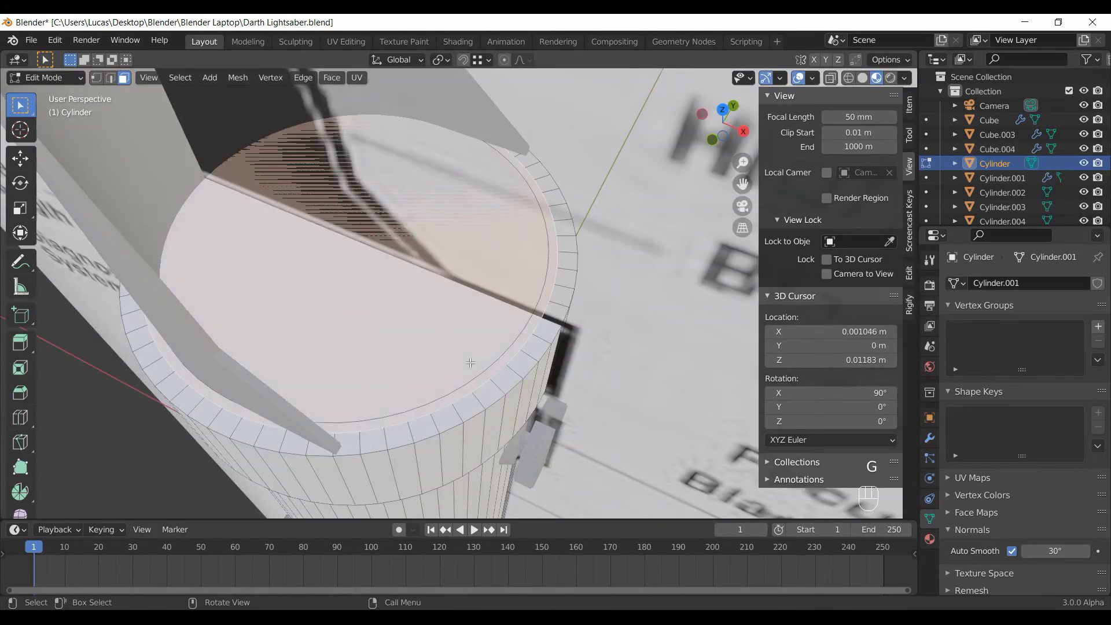
Hide the selected cap face, delete the duplicate face beneath it, and reveal the hidden face again.
{"action": "key", "text": "h"}
{"action": "left_click", "coordinate": [449, 337]}
{"action": "key", "text": "x"}
{"action": "left_click", "coordinate": [449, 337]}
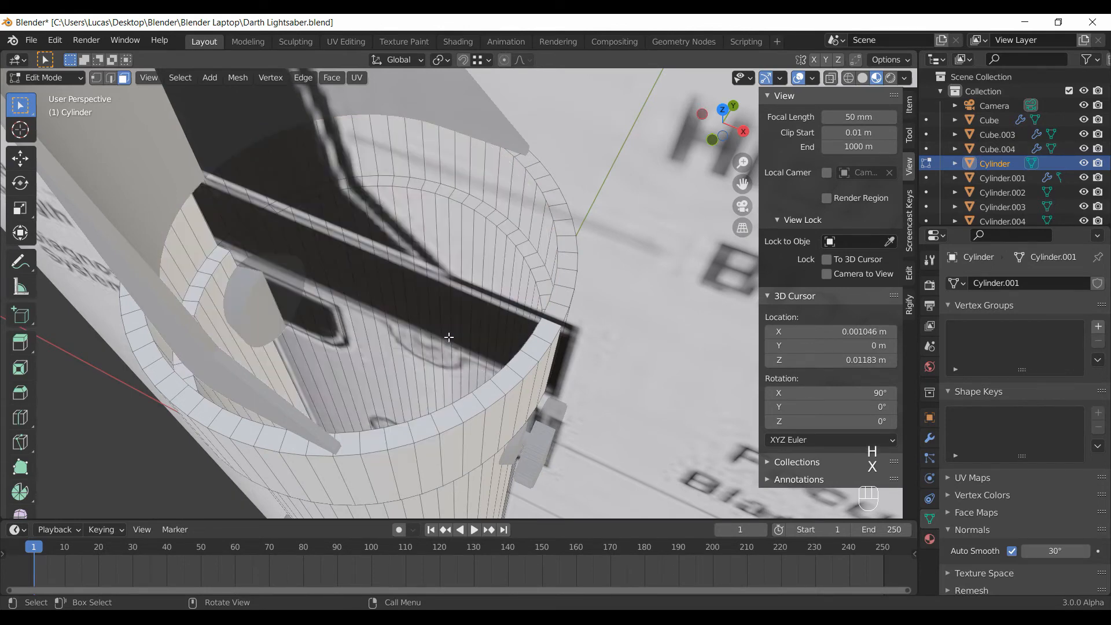
{"action": "key", "text": "ctrl+z"}
{"action": "key", "text": "ctrl+y"}
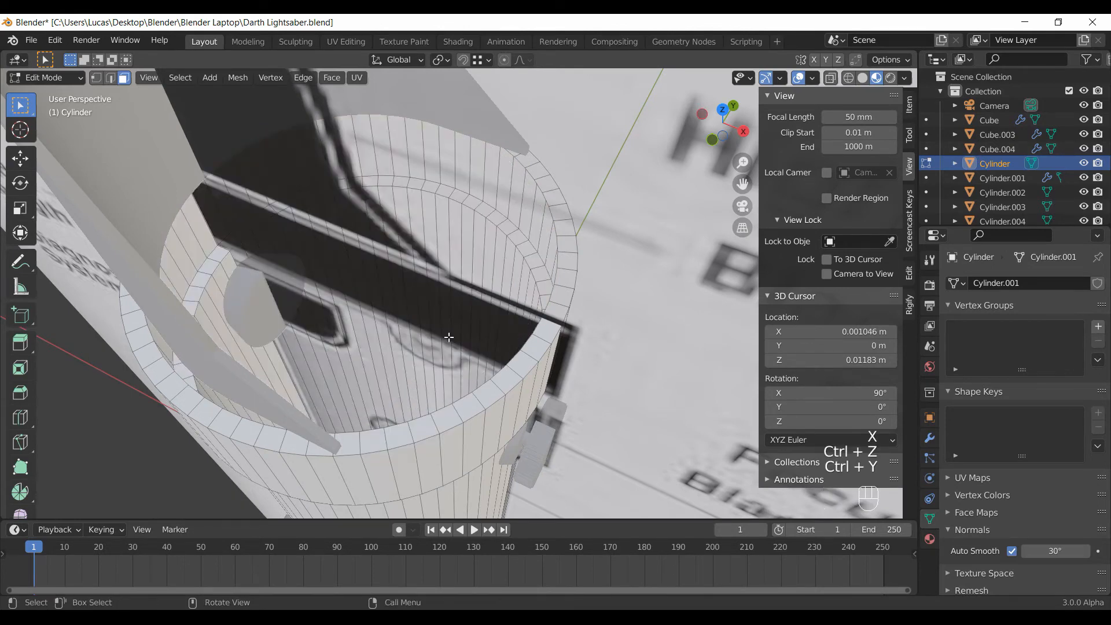
{"action": "key", "text": "alt+h"}
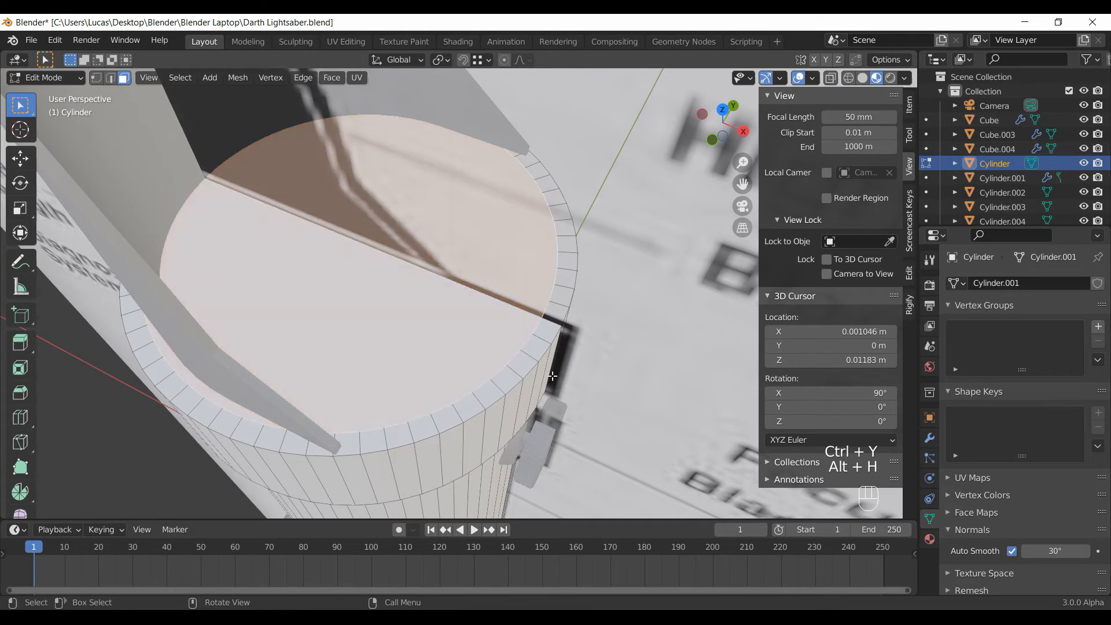
Inset the emitter cap face by about 0.135 m and extrude it about 0.037 m into the hilt.
{"action": "key", "text": "i"}
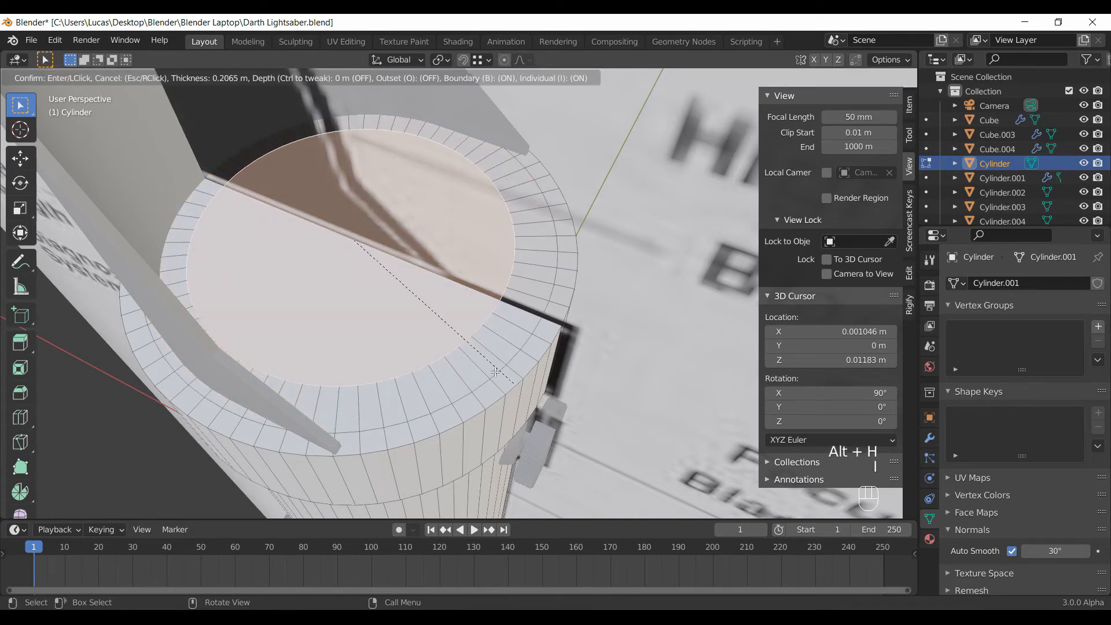
{"action": "left_click", "coordinate": [502, 374]}
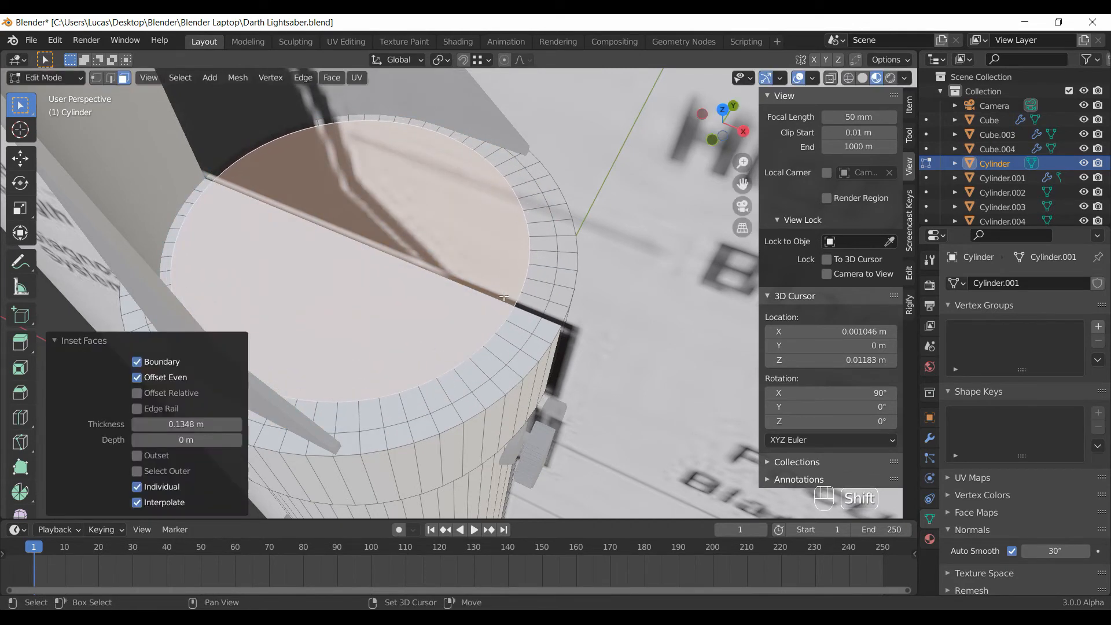
{"action": "key", "text": "e"}
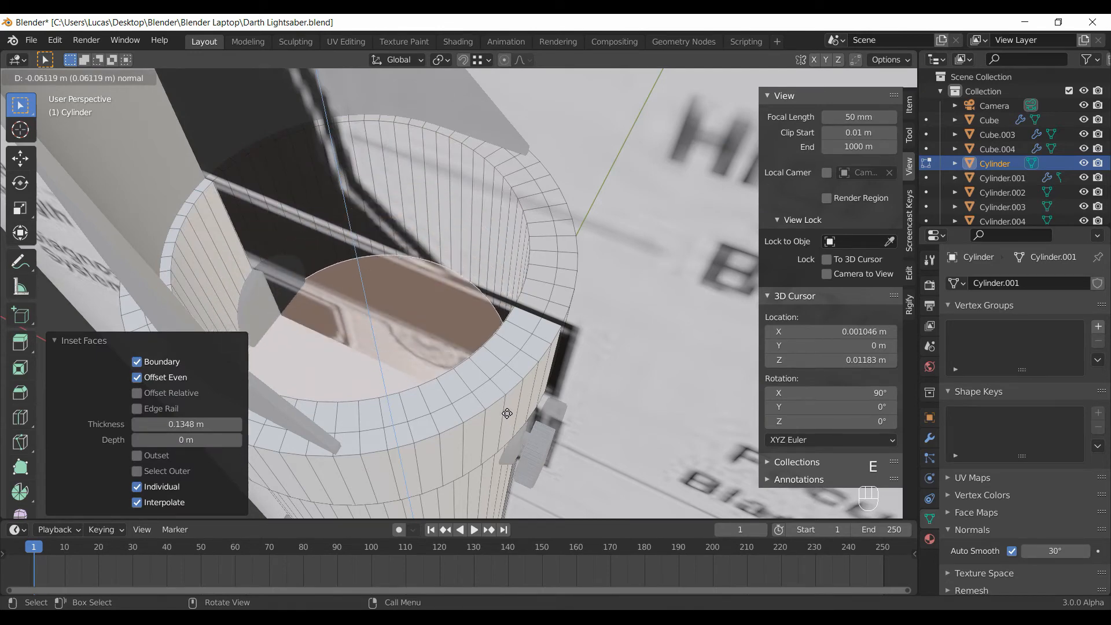
{"action": "left_click", "coordinate": [501, 380]}
Inset the recessed emitter face again by about 0.157 m and return to Object Mode.
{"action": "middle_click_drag", "start_coordinate": [501, 380], "coordinate": [599, 372]}
{"action": "key", "text": "i"}
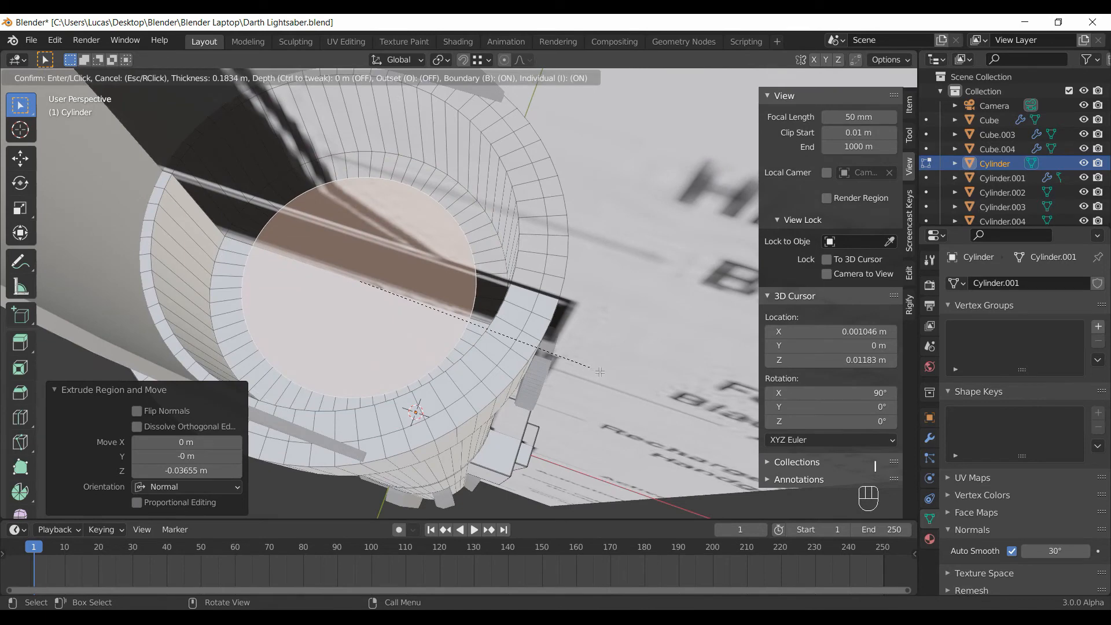
{"action": "left_click", "coordinate": [514, 321]}
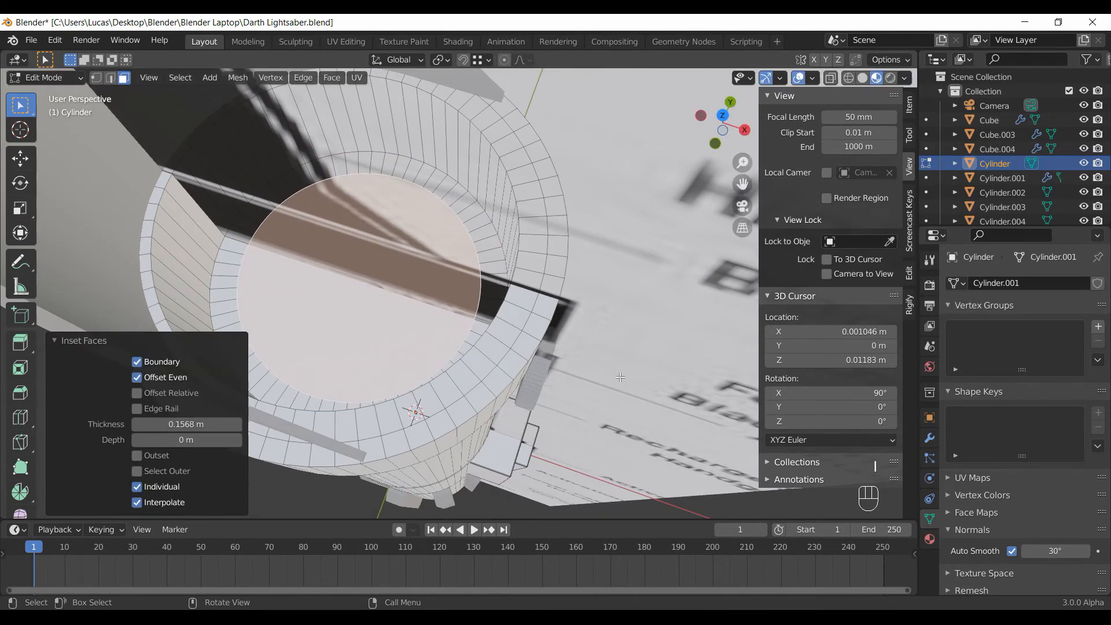
{"action": "key", "text": "Tab"}
Save the lightsaber Blender file.
{"action": "middle_click_drag", "start_coordinate": [584, 376], "coordinate": [601, 304]}
{"action": "scroll", "coordinate": [605, 320], "scroll_direction": "down", "scroll_amount": 4}
{"action": "right_click", "coordinate": [605, 315]}
{"action": "key", "text": "ctrl+s"}
Hide the Lightsaber Darth reference image in the viewport and exclude it from renders.
{"action": "scroll", "coordinate": [584, 396], "scroll_direction": "up", "scroll_amount": 1}
{"action": "scroll", "coordinate": [591, 376], "scroll_direction": "up", "scroll_amount": 2}
{"action": "scroll", "coordinate": [600, 269], "scroll_direction": "down", "scroll_amount": 1}
{"action": "scroll", "coordinate": [600, 272], "scroll_direction": "down", "scroll_amount": 2}
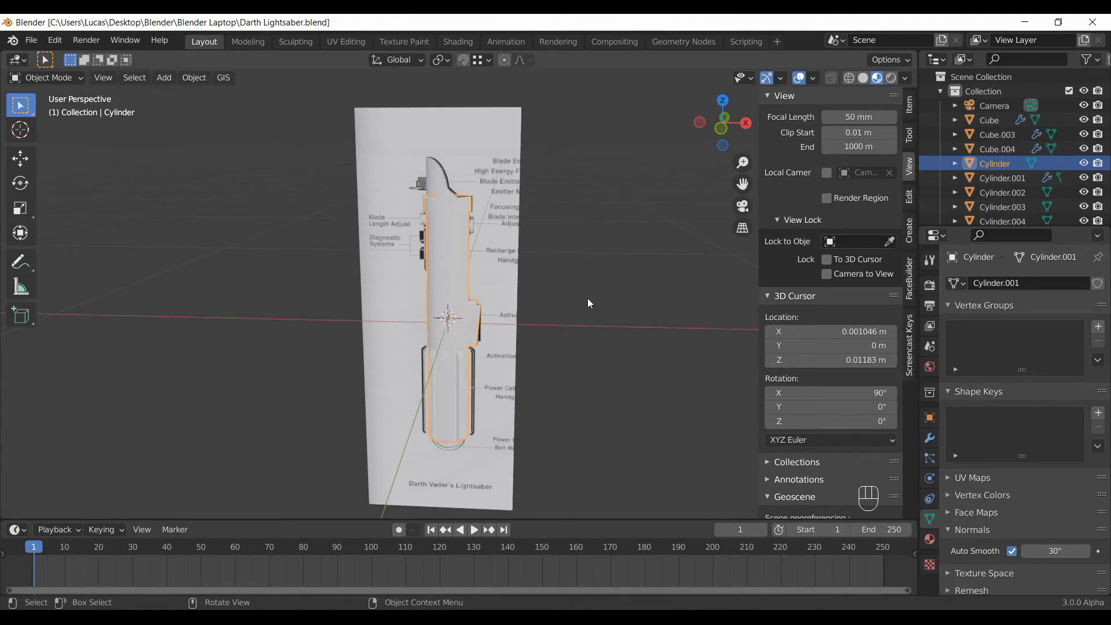
{"action": "left_click", "coordinate": [501, 230]}
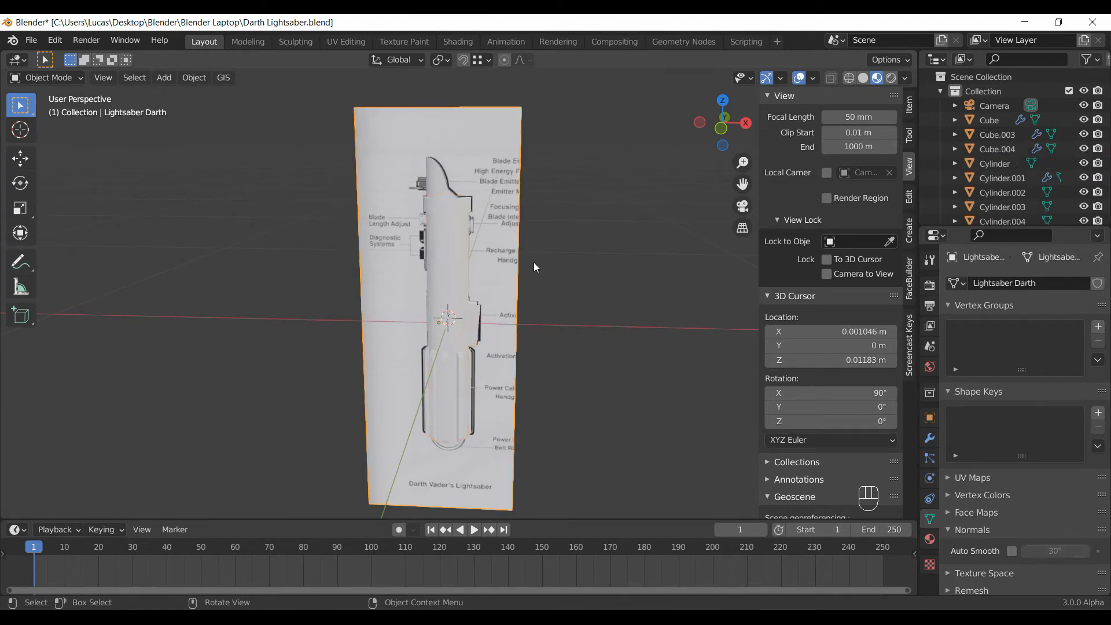
{"action": "key", "text": "h"}
{"action": "middle_click_drag", "start_coordinate": [547, 295], "coordinate": [542, 304]}
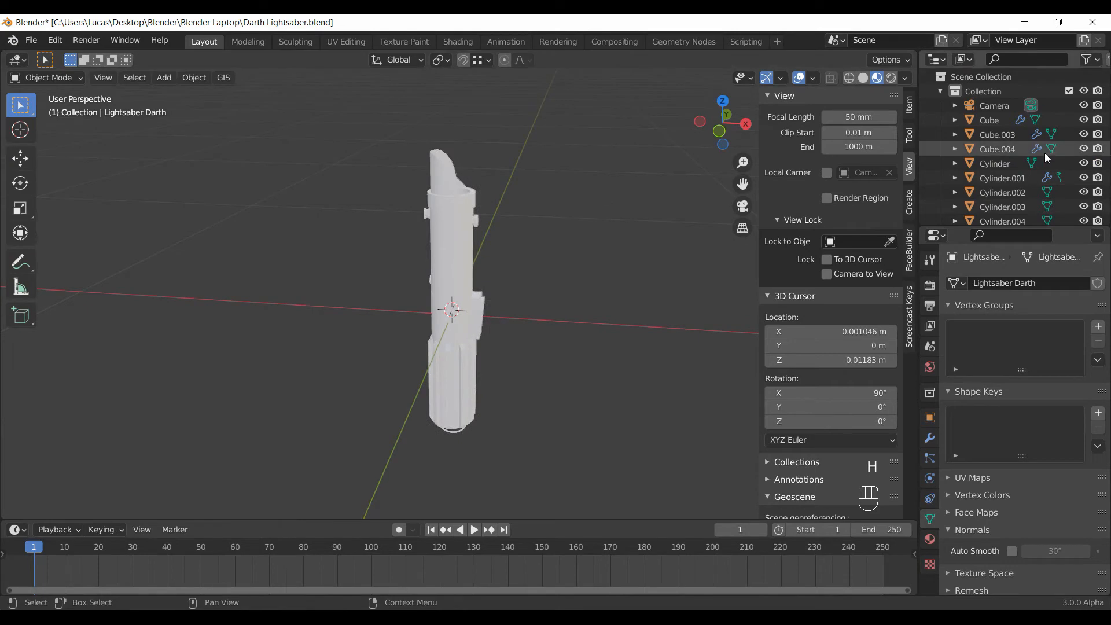
{"action": "scroll", "coordinate": [1048, 158], "scroll_direction": "down", "scroll_amount": 3}
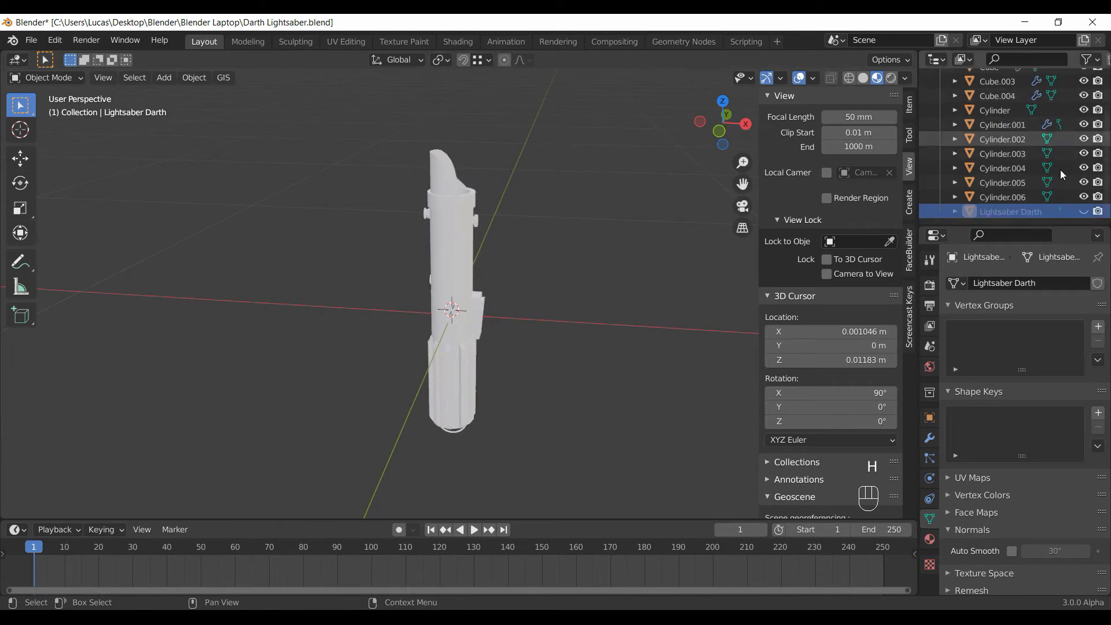
{"action": "left_click", "coordinate": [1088, 60]}
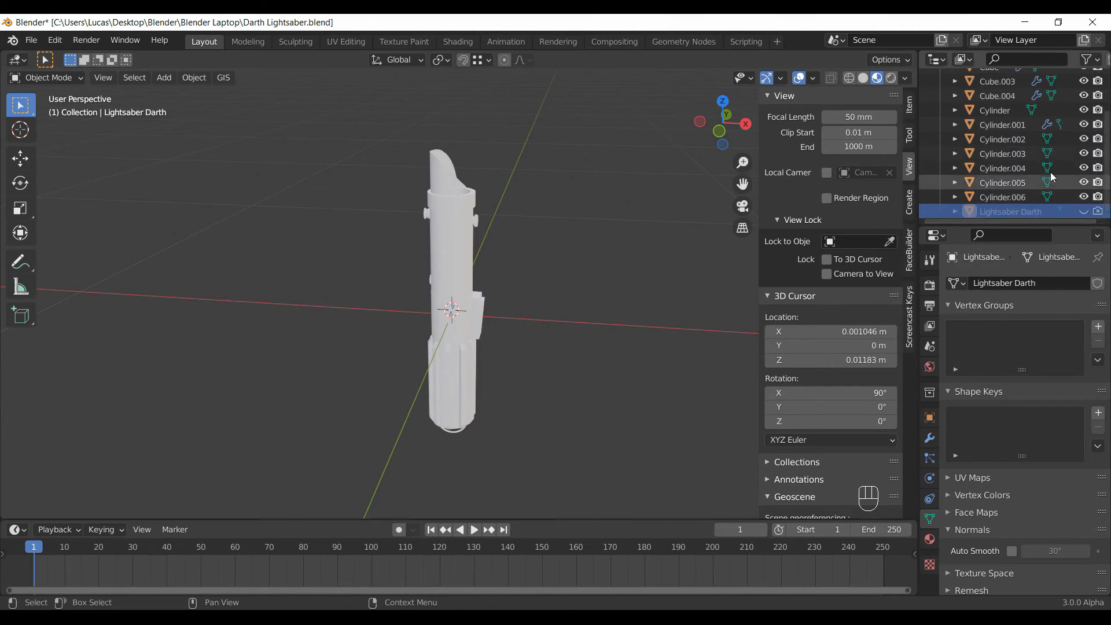
{"action": "scroll", "coordinate": [1048, 174], "scroll_direction": "up", "scroll_amount": 3}
Parent all lightsaber parts to the main hilt cylinder using Object (Keep Transform).
{"action": "left_click", "coordinate": [486, 237]}
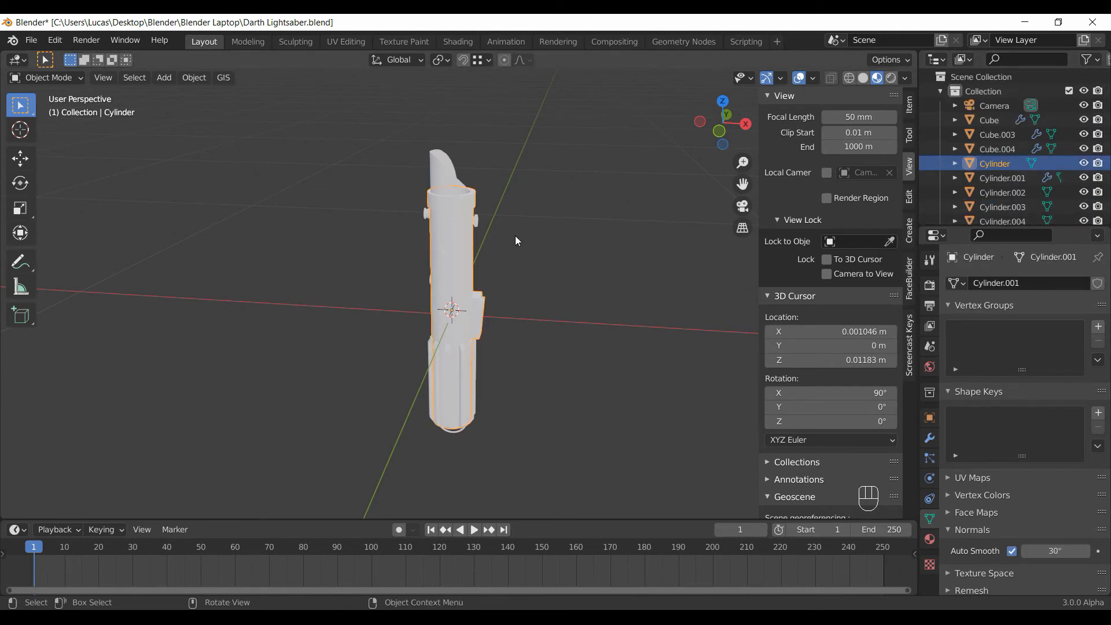
{"action": "key", "text": "a"}
{"action": "scroll", "coordinate": [486, 255], "scroll_direction": "up", "scroll_amount": 4}
{"action": "left_click", "coordinate": [539, 269]}
{"action": "key", "text": "a"}
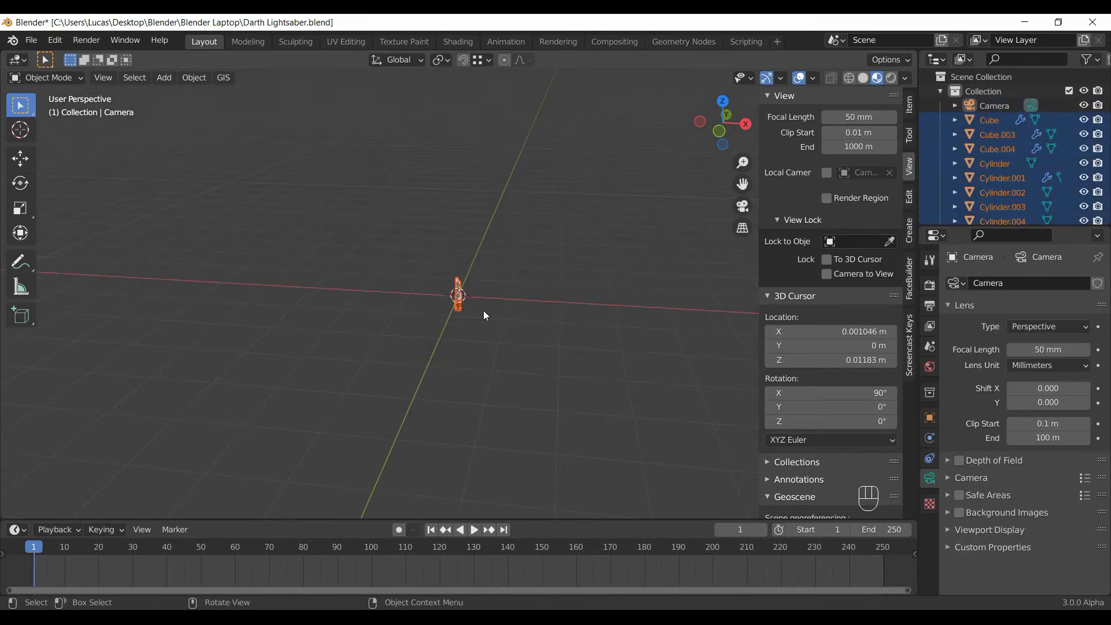
{"action": "scroll", "coordinate": [484, 310], "scroll_direction": "up", "scroll_amount": 13}
{"action": "left_click", "coordinate": [463, 280], "text": "shift"}
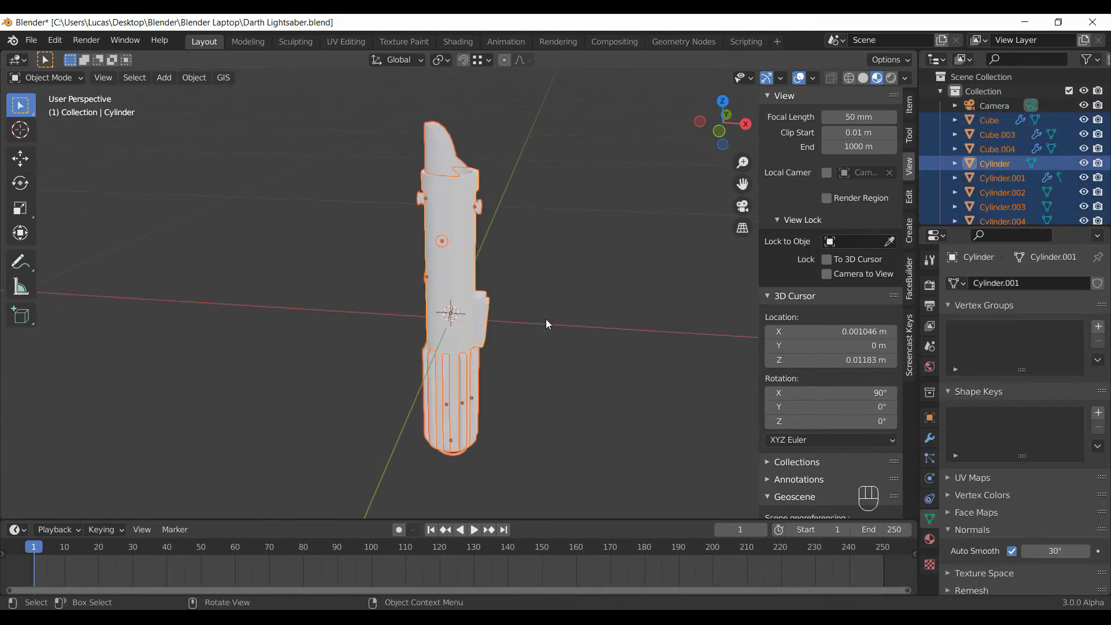
{"action": "key", "text": "ctrl+p"}
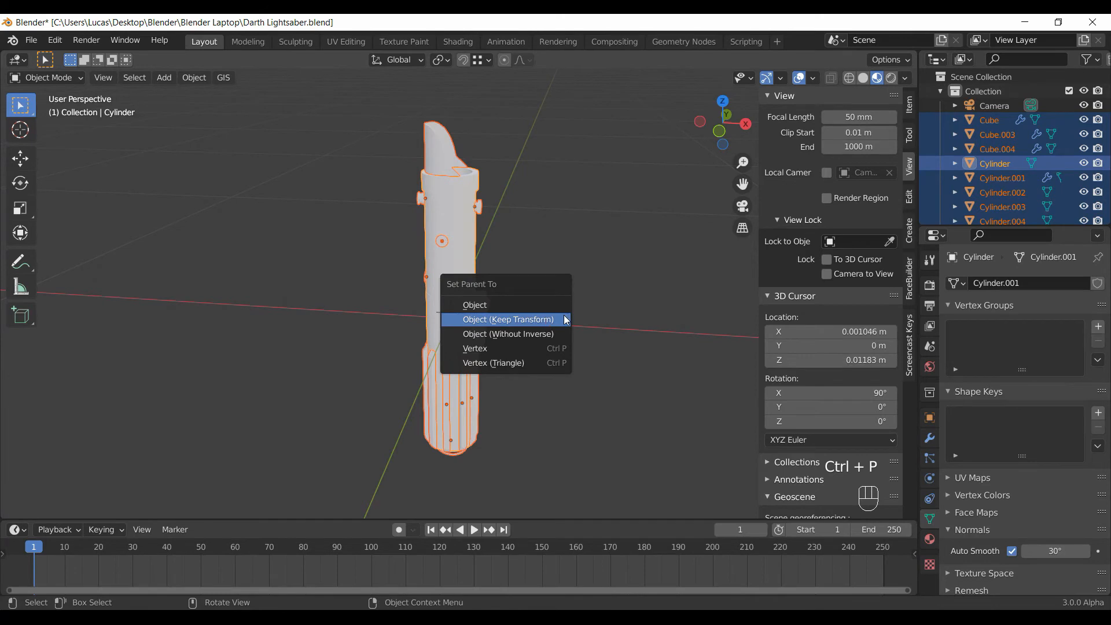
{"action": "left_click", "coordinate": [550, 317]}
Test that the parented parts follow the main hilt cylinder by moving it and cancelling the move.
{"action": "key", "text": "g"}
{"action": "right_click", "coordinate": [554, 354]}
{"action": "left_click", "coordinate": [552, 305]}
{"action": "left_click", "coordinate": [487, 299]}
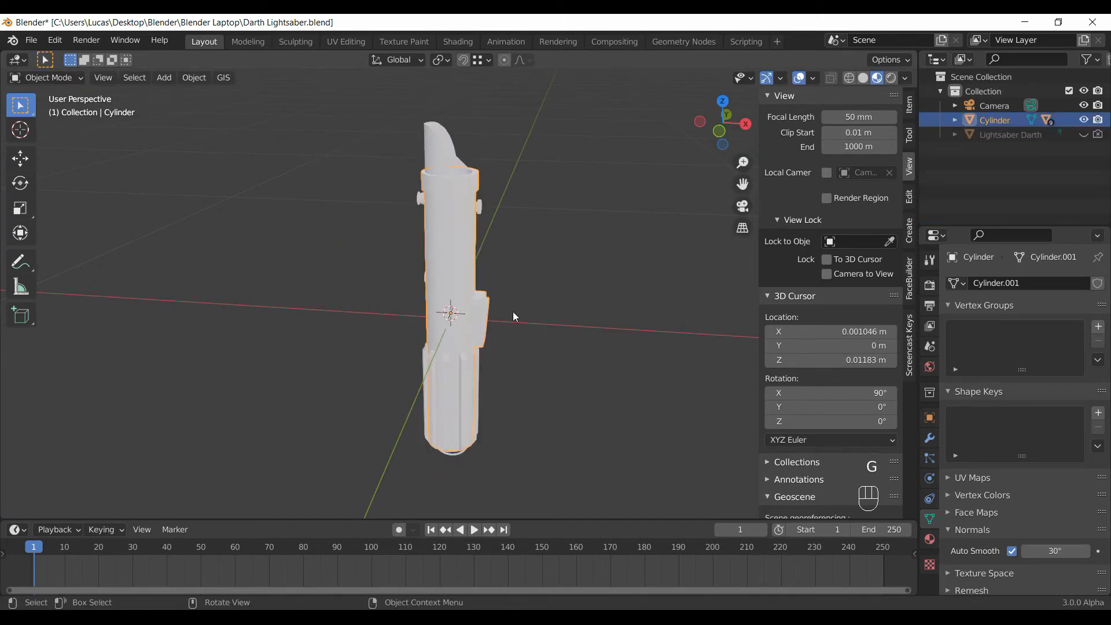
{"action": "key", "text": "g"}
{"action": "right_click", "coordinate": [528, 307]}
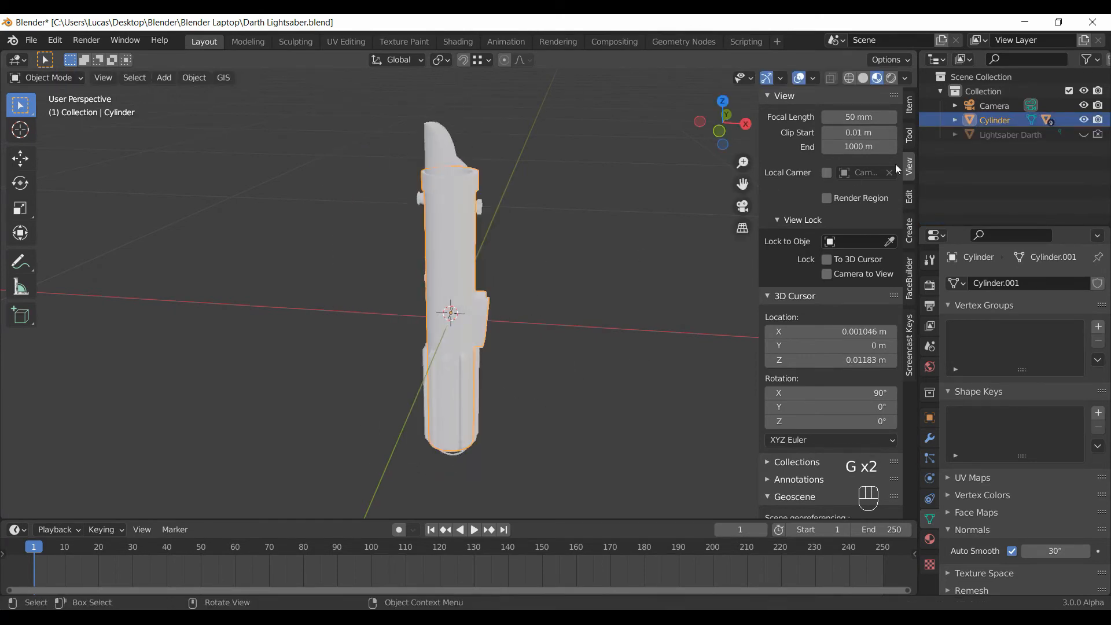
Rename the parent cylinder object to Lightsaber.
{"action": "double_click", "coordinate": [991, 121]}
{"action": "type", "text": "Lightsaber"}
{"action": "key", "text": "Return"}
{"action": "key", "text": "g"}
{"action": "right_click", "coordinate": [559, 283]}
In Edit Mode, select the face loop around the emitter collar and grow the selection onto its outer top rim.
{"action": "scroll", "coordinate": [561, 277], "scroll_direction": "up", "scroll_amount": 3}
{"action": "scroll", "coordinate": [556, 283], "scroll_direction": "down", "scroll_amount": 2}
{"action": "middle_click_drag", "start_coordinate": [533, 302], "coordinate": [543, 306]}
{"action": "middle_click_drag", "start_coordinate": [533, 303], "coordinate": [530, 329], "text": "shift"}
{"action": "scroll", "coordinate": [417, 234], "scroll_direction": "up", "scroll_amount": 3}
{"action": "middle_click_drag", "start_coordinate": [469, 350], "coordinate": [522, 482], "text": "shift"}
{"action": "middle_click_drag", "start_coordinate": [527, 335], "coordinate": [478, 227], "text": "shift"}
{"action": "key", "text": "Tab"}
{"action": "key", "text": "3"}
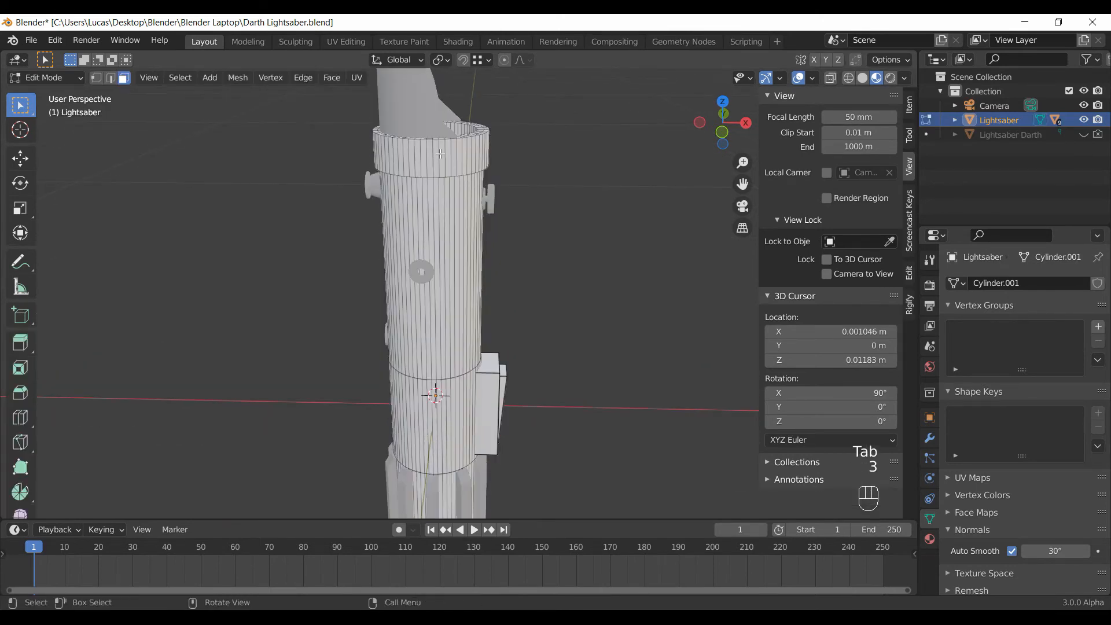
{"action": "middle_click_drag", "start_coordinate": [542, 253], "coordinate": [530, 327]}
{"action": "scroll", "coordinate": [526, 350], "scroll_direction": "up", "scroll_amount": 4}
{"action": "scroll", "coordinate": [532, 321], "scroll_direction": "up", "scroll_amount": 2}
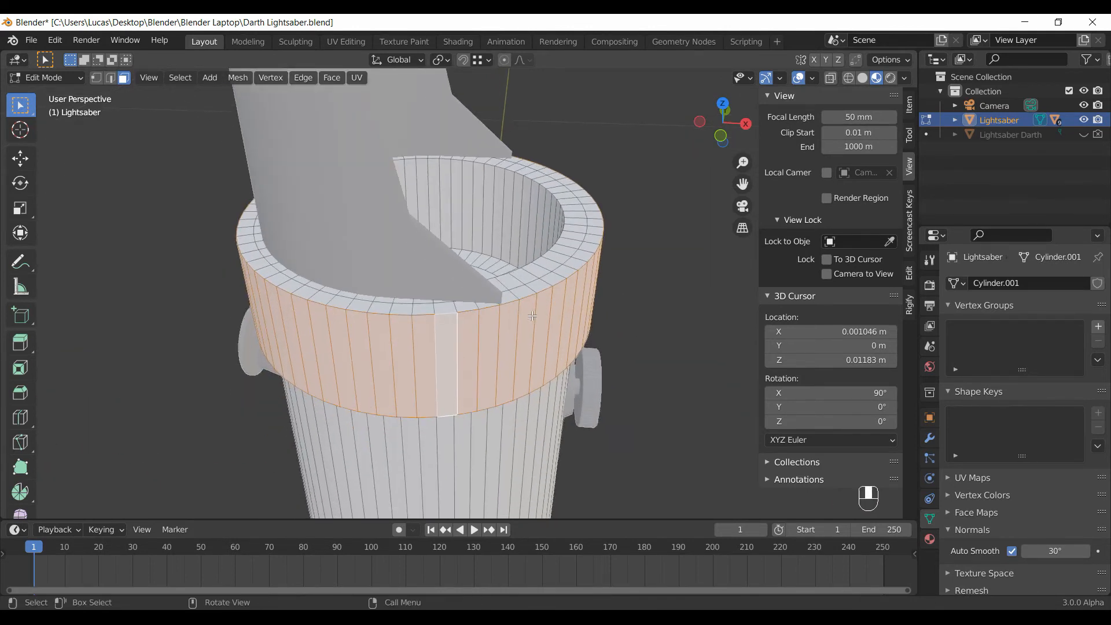
{"action": "key", "text": "ctrl+KP_Add"}
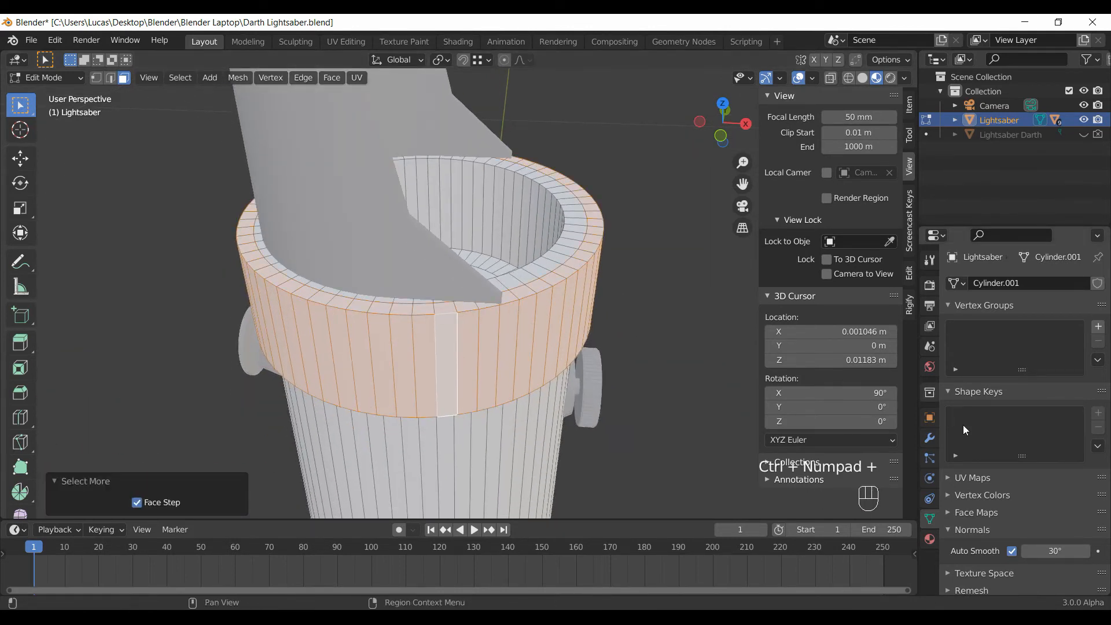
Create a material named Ring on the lightsaber and darken its base color to near-black, value 0.004.
{"action": "left_click", "coordinate": [930, 538]}
{"action": "left_click", "coordinate": [1038, 344]}
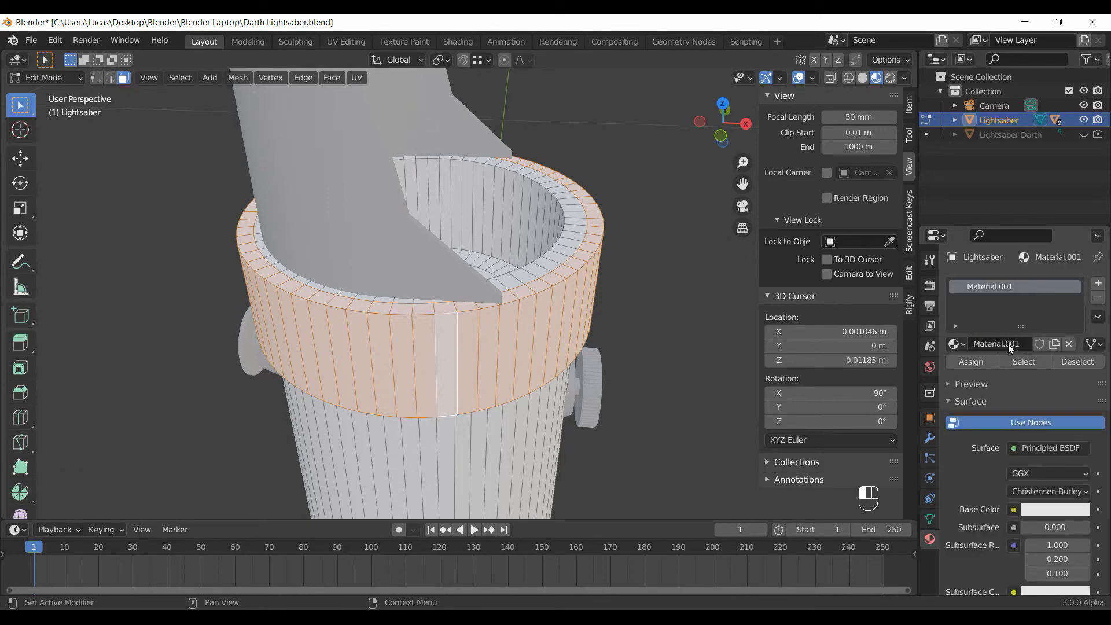
{"action": "left_click", "coordinate": [1022, 341]}
{"action": "type", "text": "Ring"}
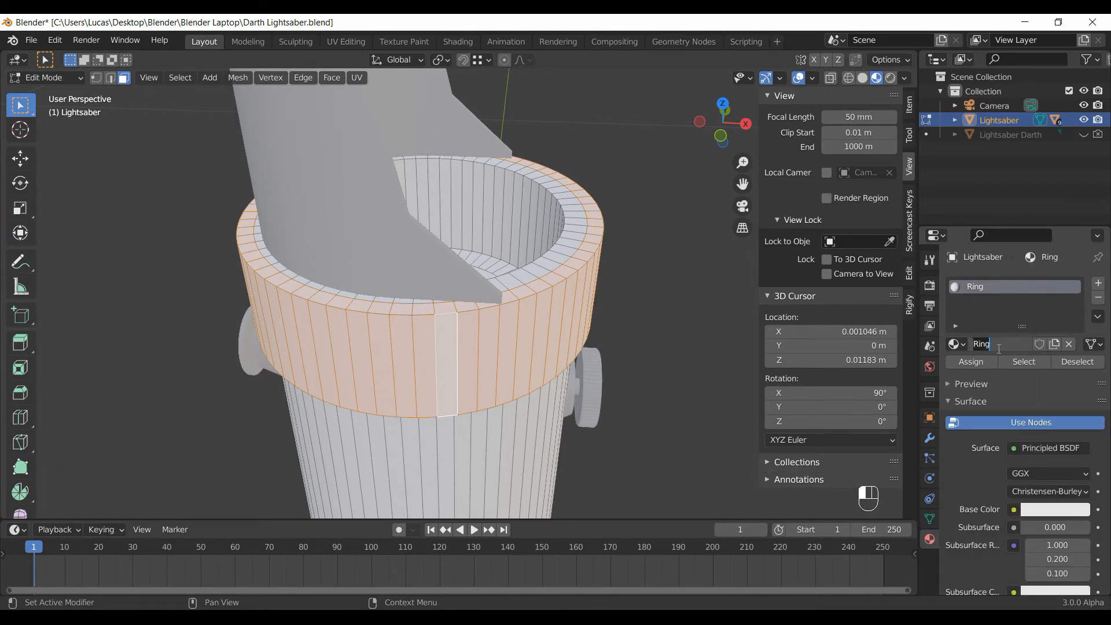
{"action": "left_click", "coordinate": [1040, 511]}
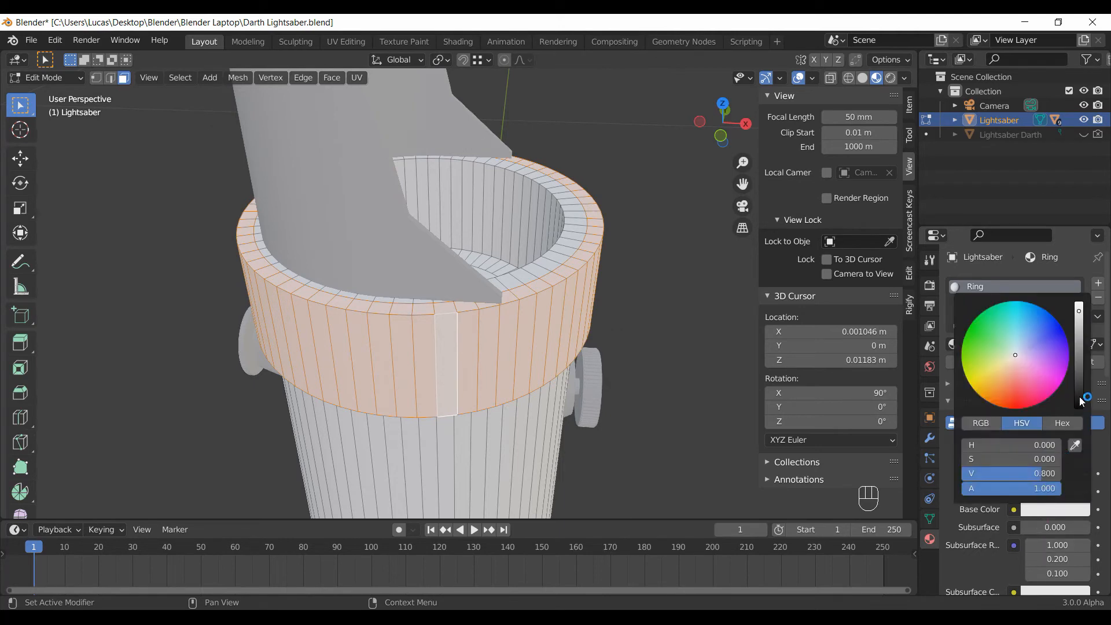
{"action": "left_click", "coordinate": [1078, 401]}
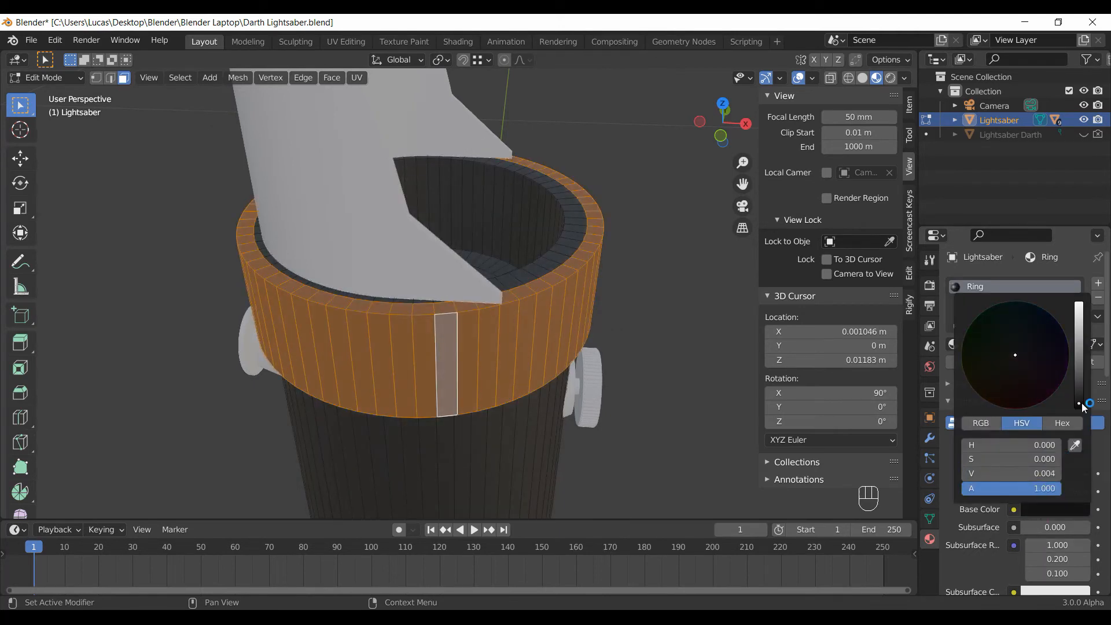
Invert the face selection, add a second material slot with a new material named Base, and assign it to those faces.
{"action": "left_click", "coordinate": [1098, 284]}
{"action": "key", "text": "ctrl+i"}
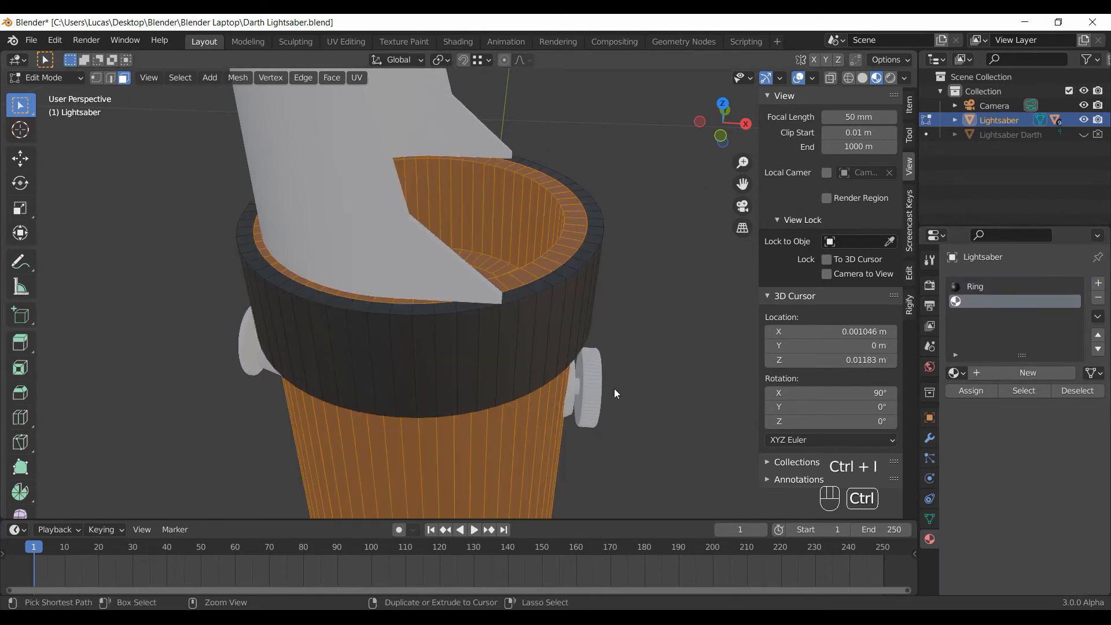
{"action": "left_click", "coordinate": [995, 380]}
{"action": "type", "text": "Bas"}
{"action": "left_click", "coordinate": [977, 389]}
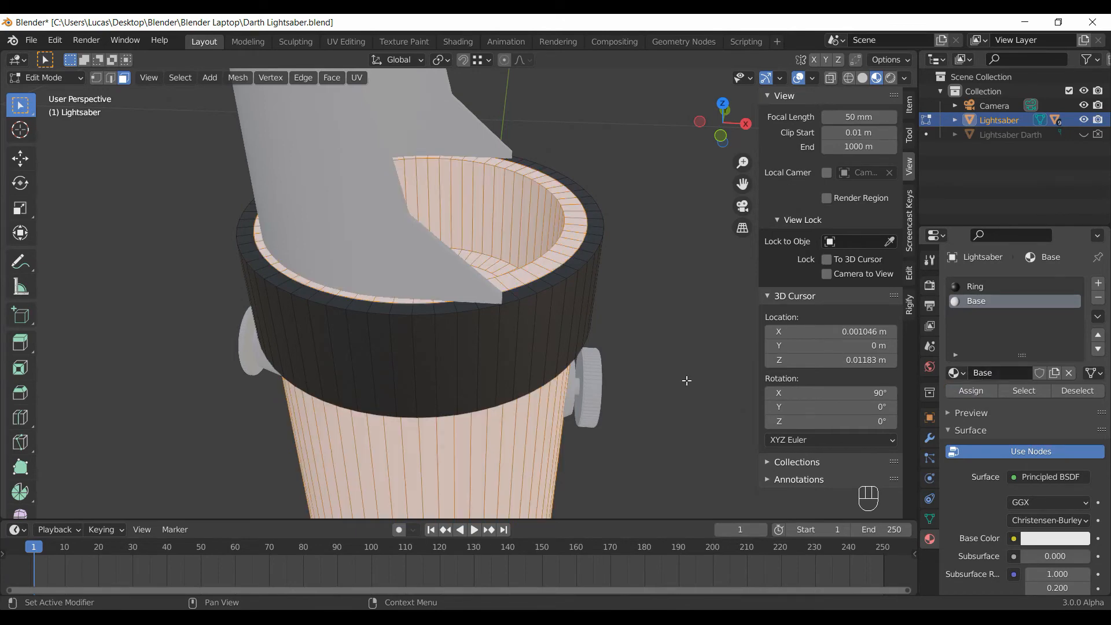
Return to Object Mode and set the Ring material's roughness to 0.23.
{"action": "key", "text": "Tab"}
{"action": "middle_click_drag", "start_coordinate": [668, 401], "coordinate": [619, 463]}
{"action": "scroll", "coordinate": [1030, 463], "scroll_direction": "down", "scroll_amount": 5}
{"action": "double_click", "coordinate": [1053, 537]}
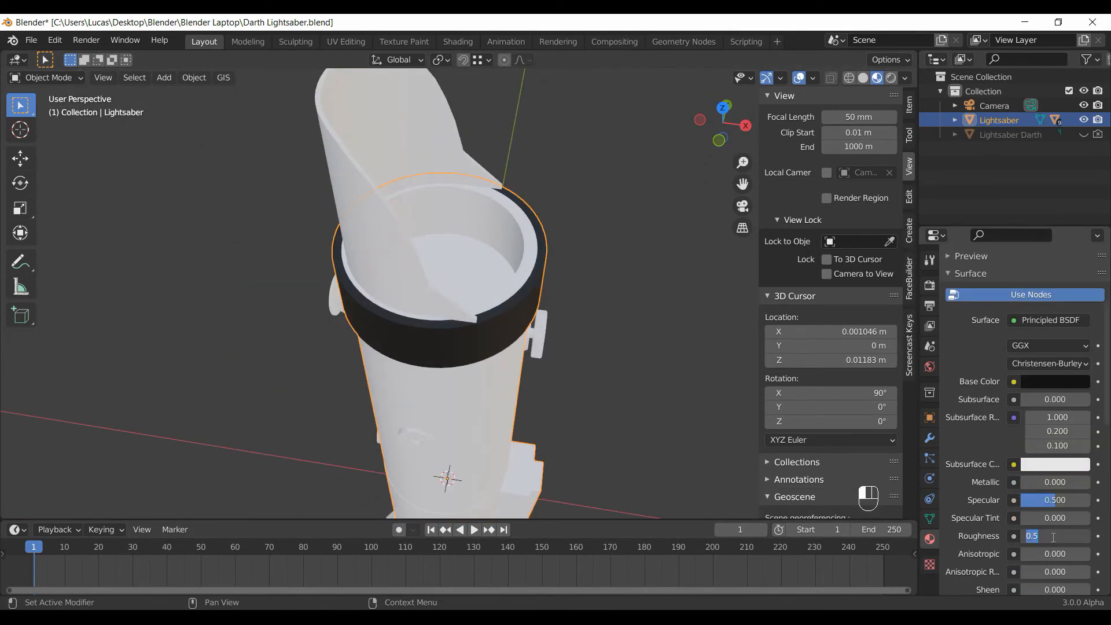
{"action": "type", "text": ".2"}
{"action": "key", "text": "Return"}
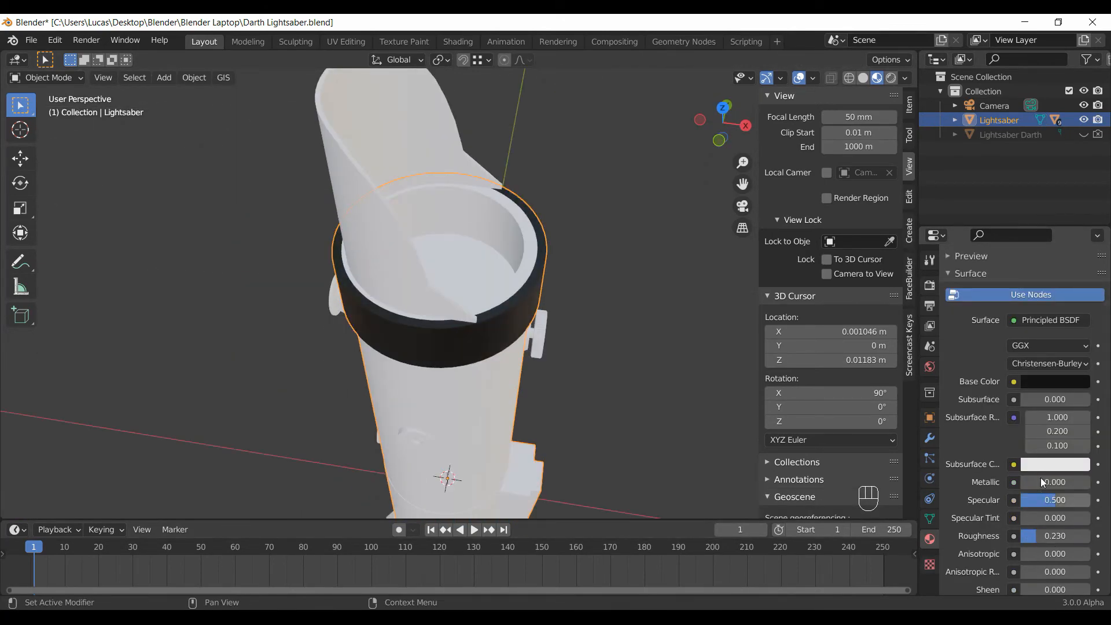
{"action": "scroll", "coordinate": [1040, 478], "scroll_direction": "up", "scroll_amount": 5}
{"action": "left_click", "coordinate": [965, 302]}
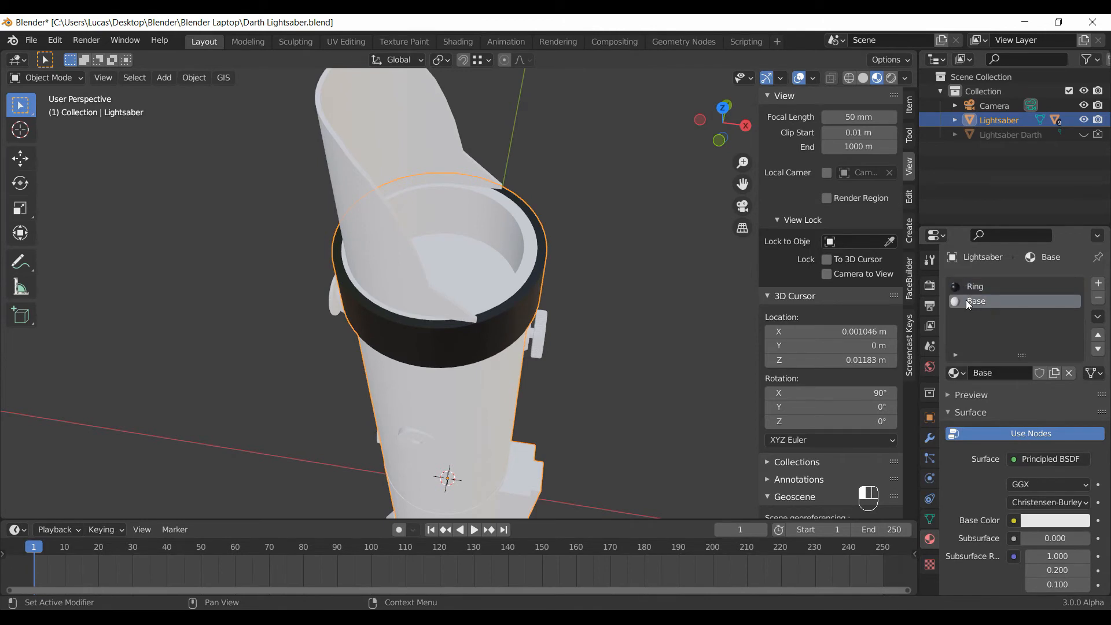
Give the curved emitter shroud a new material named Black with a near-black base color.
{"action": "left_click", "coordinate": [404, 284]}
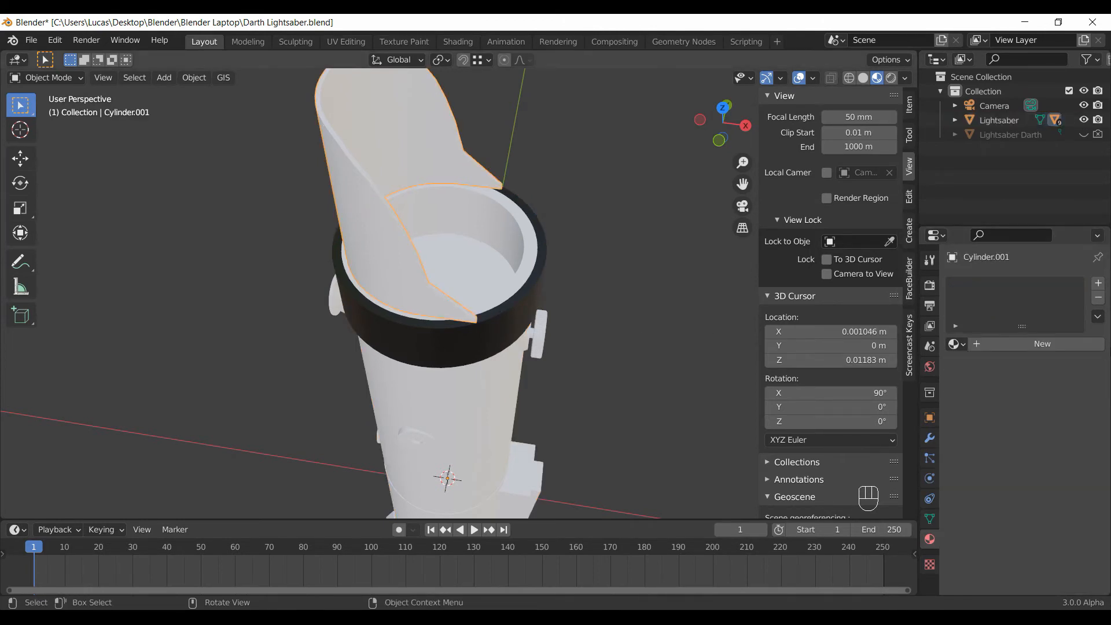
{"action": "left_click", "coordinate": [998, 344]}
{"action": "type", "text": "Black"}
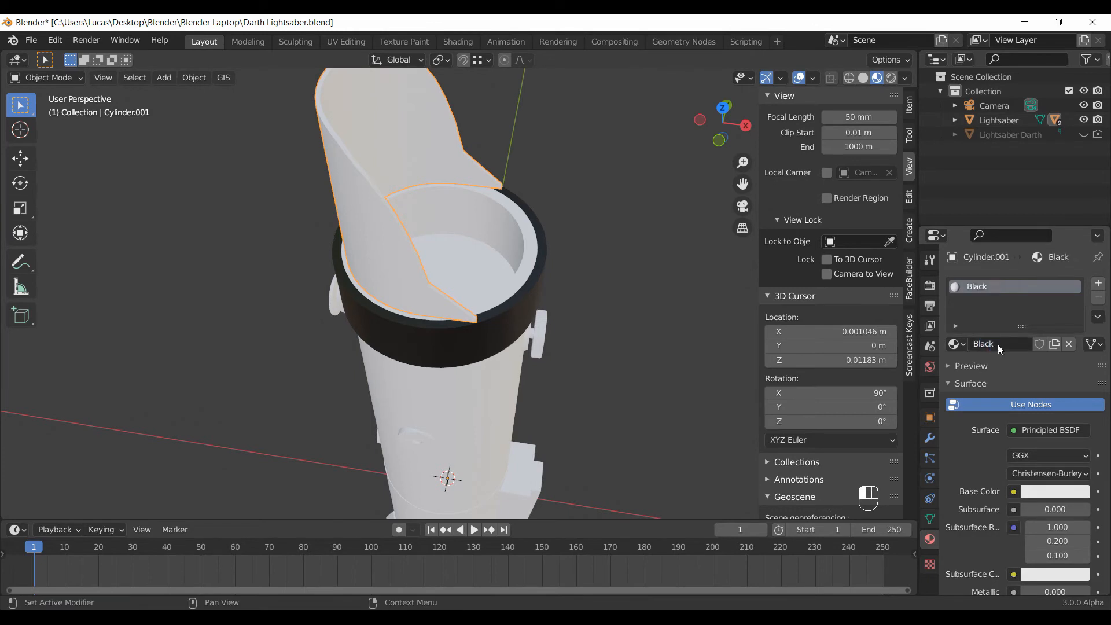
{"action": "scroll", "coordinate": [1060, 458], "scroll_direction": "down", "scroll_amount": 1}
{"action": "left_click", "coordinate": [1065, 468]}
{"action": "left_click", "coordinate": [1077, 363]}
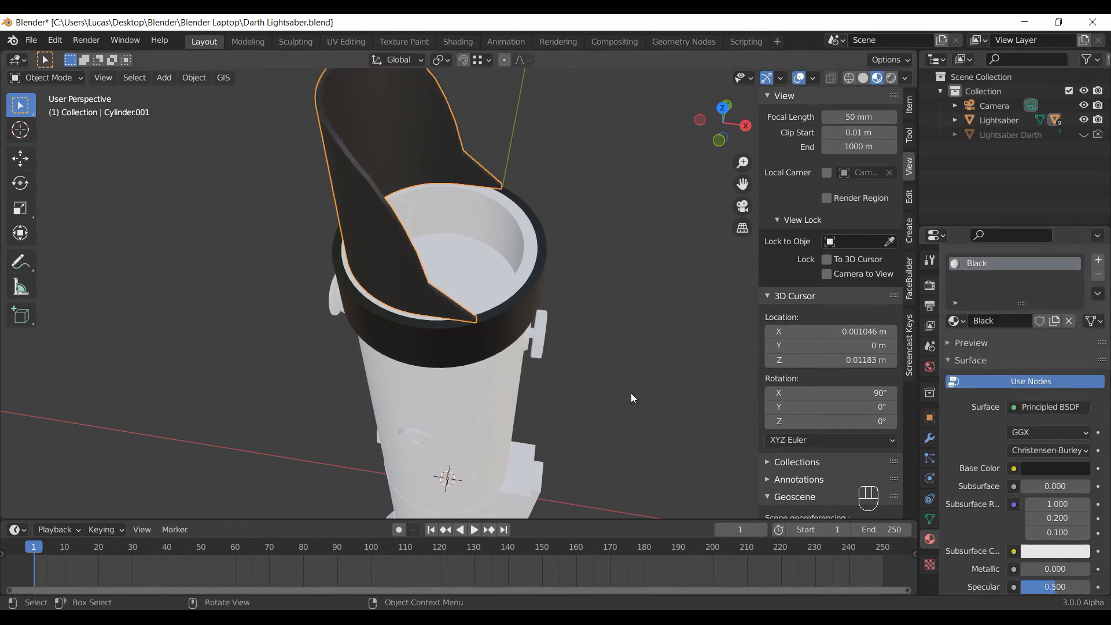
Set the roughness of the hilt's Base material to 0.23.
{"action": "middle_click_drag", "start_coordinate": [607, 359], "coordinate": [517, 294]}
{"action": "left_click", "coordinate": [517, 290]}
{"action": "scroll", "coordinate": [1057, 545], "scroll_direction": "down", "scroll_amount": 3}
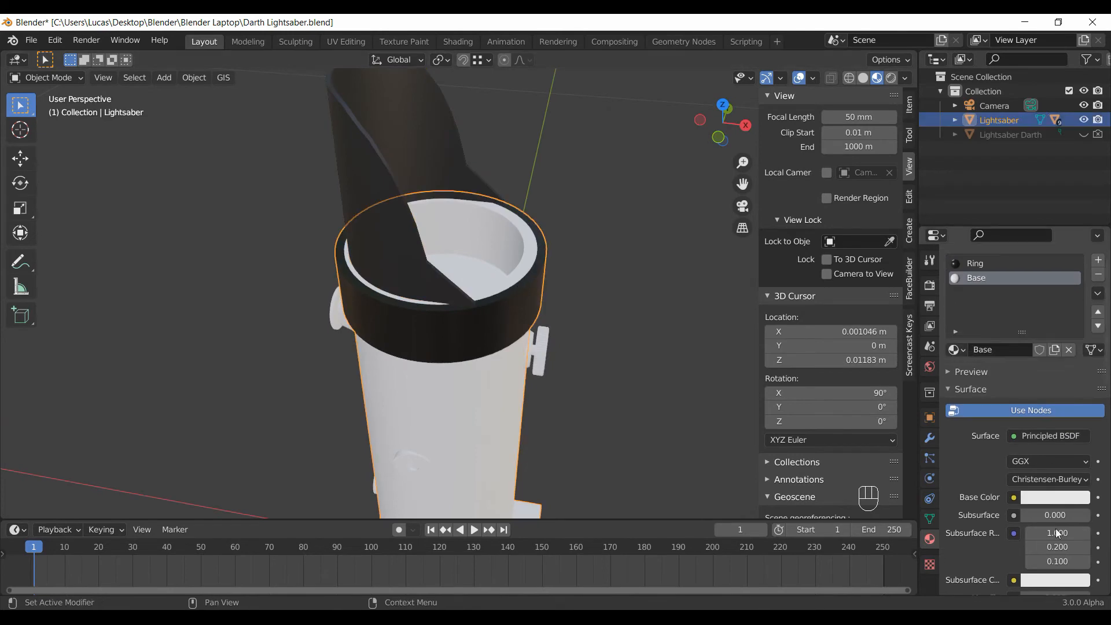
{"action": "scroll", "coordinate": [1057, 546], "scroll_direction": "down", "scroll_amount": 2}
{"action": "left_click", "coordinate": [1059, 490]}
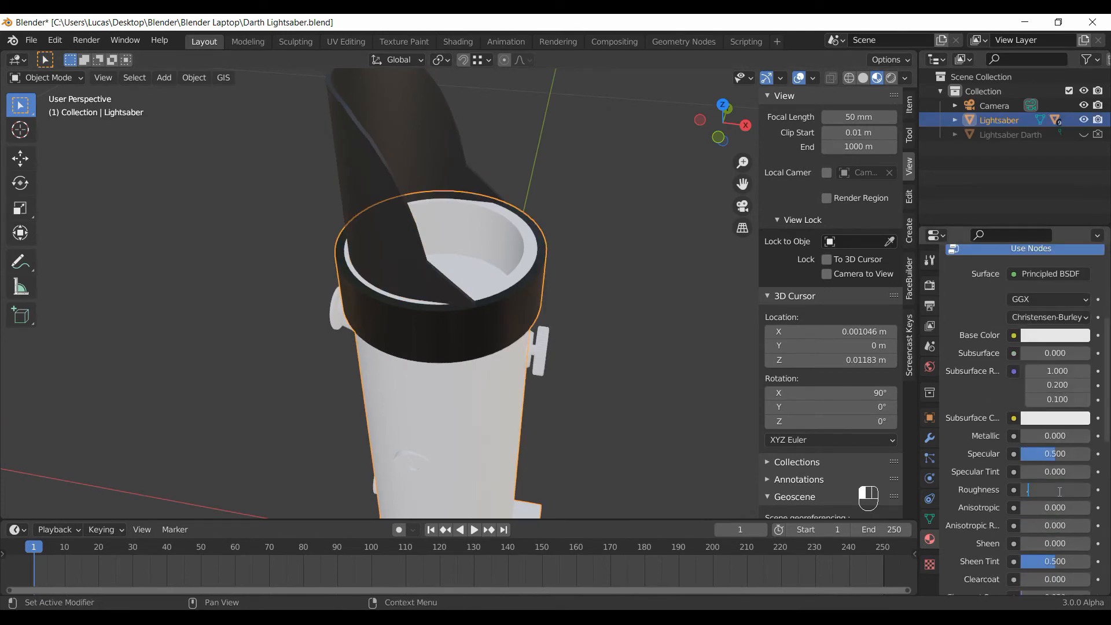
{"action": "type", "text": ".2"}
{"action": "key", "text": "Return"}
{"action": "scroll", "coordinate": [1056, 471], "scroll_direction": "up", "scroll_amount": 6}
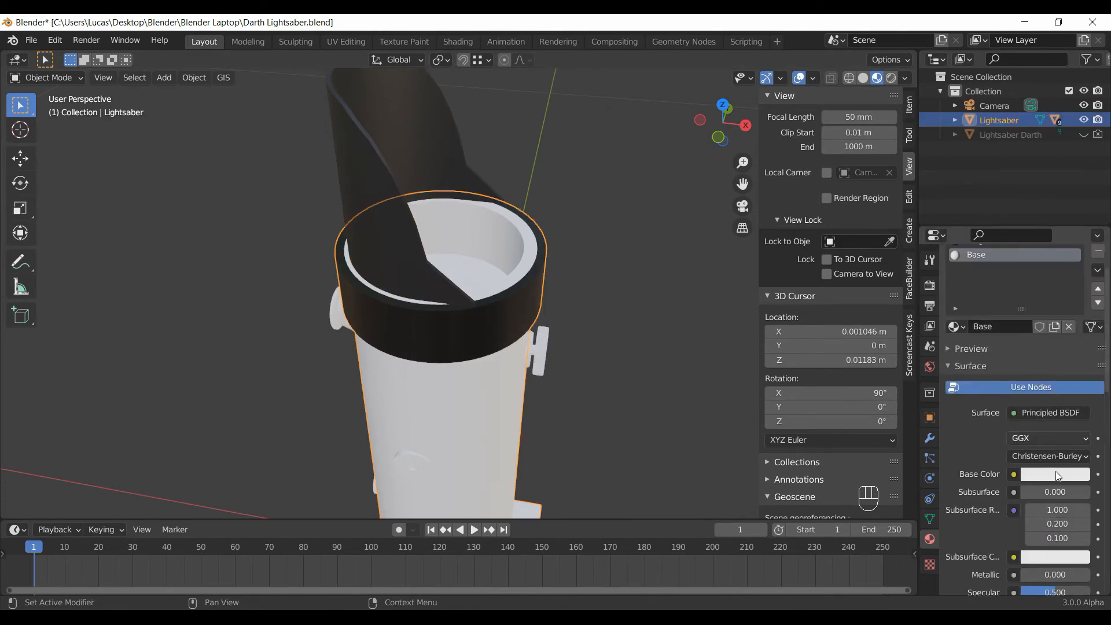
Darken the Base material's base color to mid-grey and set its specular to 1.0.
{"action": "left_click", "coordinate": [1055, 472]}
{"action": "left_click_drag", "start_coordinate": [1078, 327], "coordinate": [1079, 356]}
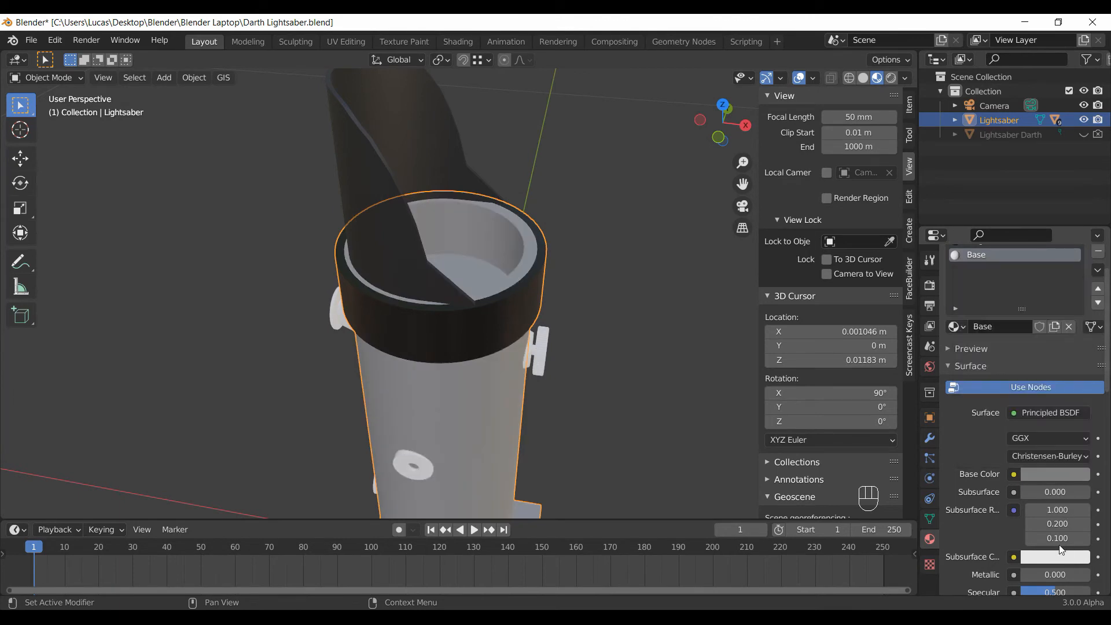
{"action": "scroll", "coordinate": [1079, 540], "scroll_direction": "down", "scroll_amount": 3}
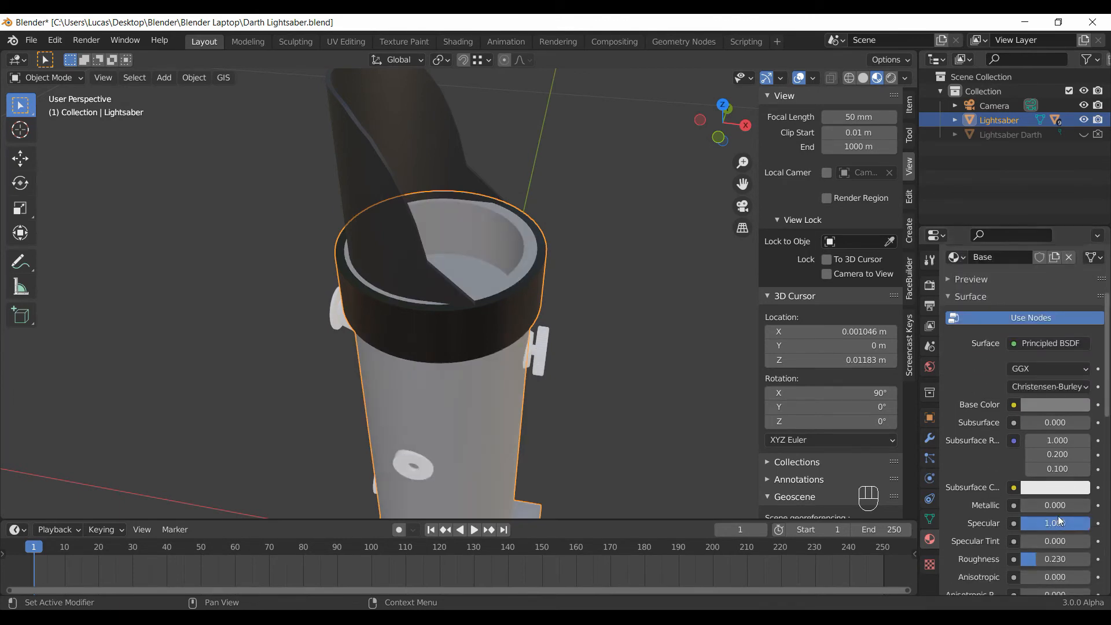
{"action": "scroll", "coordinate": [1054, 509], "scroll_direction": "up", "scroll_amount": 5}
{"action": "middle_click_drag", "start_coordinate": [490, 380], "coordinate": [469, 392]}
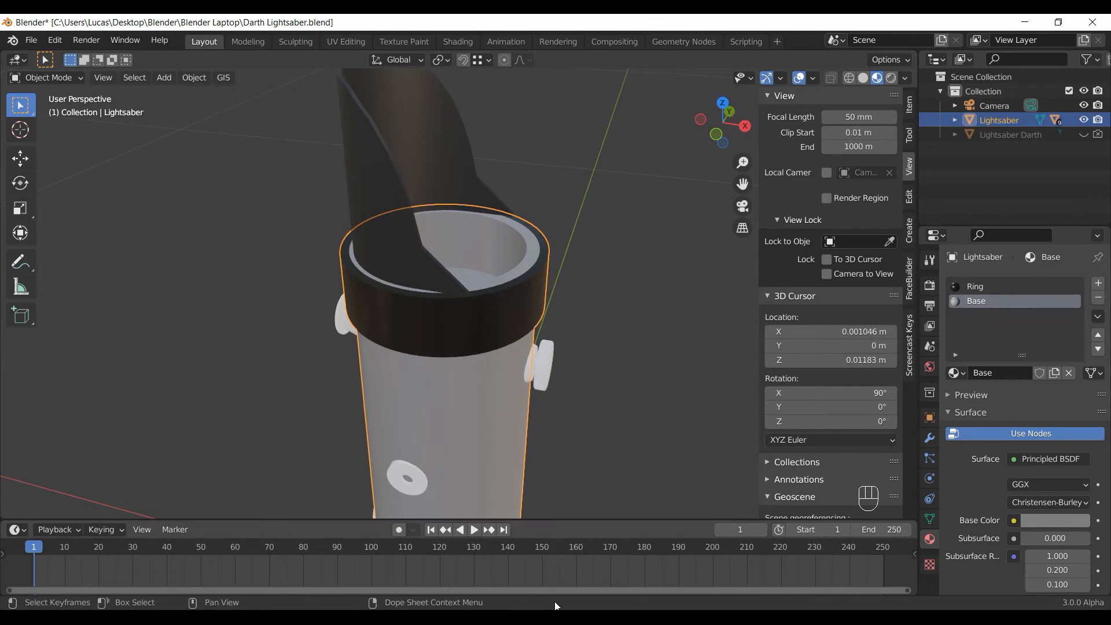
Assign the Ring material to the top rim and inner wall faces of the hilt's emitter opening.
{"action": "key", "text": "Tab"}
{"action": "key", "text": "3"}
{"action": "middle_click_drag", "start_coordinate": [538, 325], "coordinate": [521, 273]}
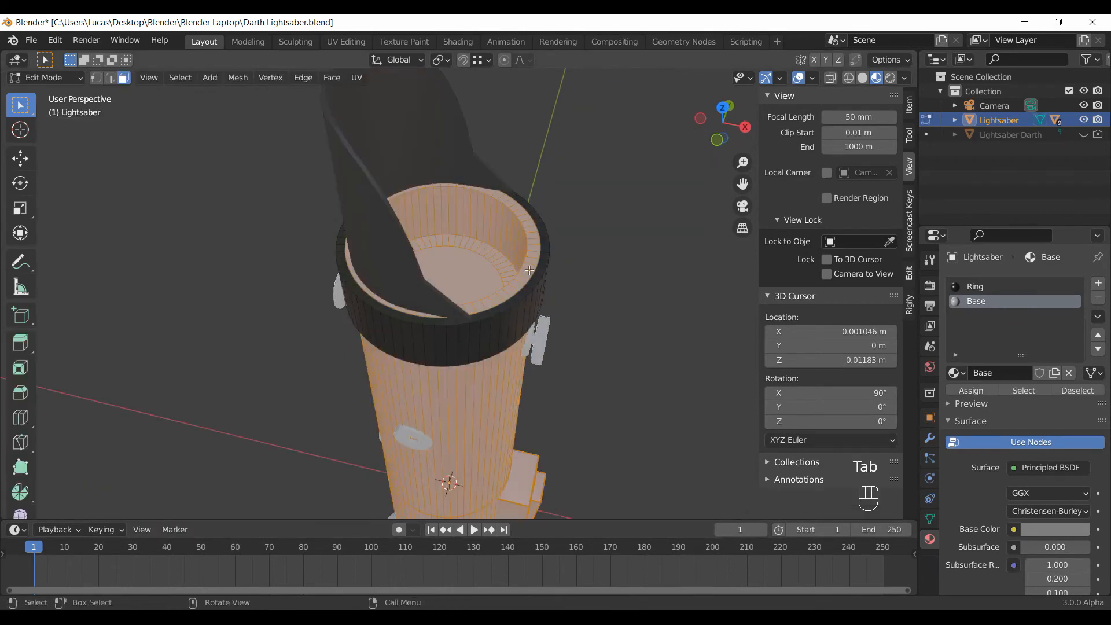
{"action": "left_click", "coordinate": [520, 272], "text": "alt"}
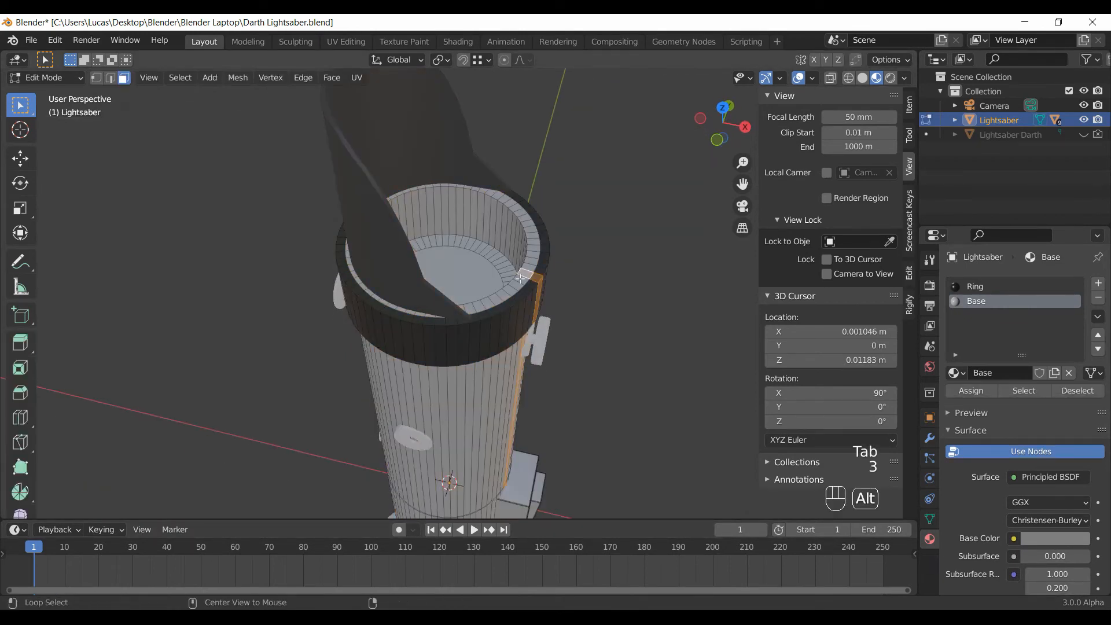
{"action": "left_click", "coordinate": [520, 279], "text": "alt"}
{"action": "left_click", "coordinate": [992, 287]}
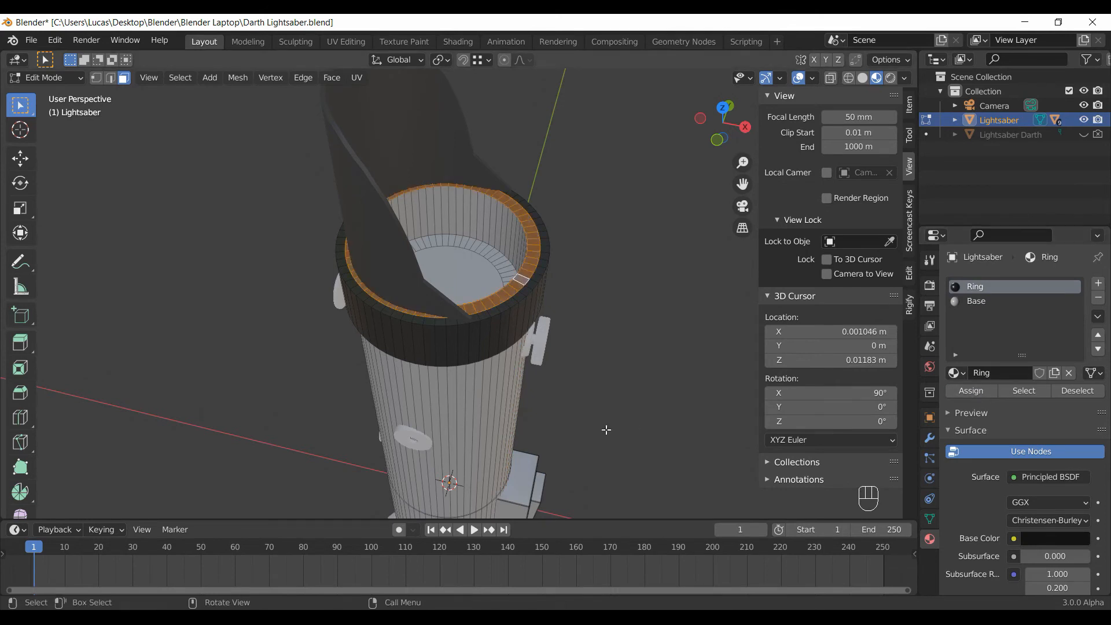
{"action": "middle_click_drag", "start_coordinate": [607, 429], "coordinate": [493, 219]}
{"action": "left_click", "coordinate": [493, 218], "text": "alt+shift"}
{"action": "left_click", "coordinate": [976, 394]}
{"action": "key", "text": "Tab"}
Select the round face inside the emitter opening and add a new hilt material named Light.
{"action": "middle_click_drag", "start_coordinate": [533, 421], "coordinate": [543, 370]}
{"action": "key", "text": "Tab"}
{"action": "key", "text": "3"}
{"action": "left_click", "coordinate": [469, 279]}
{"action": "left_click", "coordinate": [1098, 283]}
{"action": "left_click", "coordinate": [995, 376]}
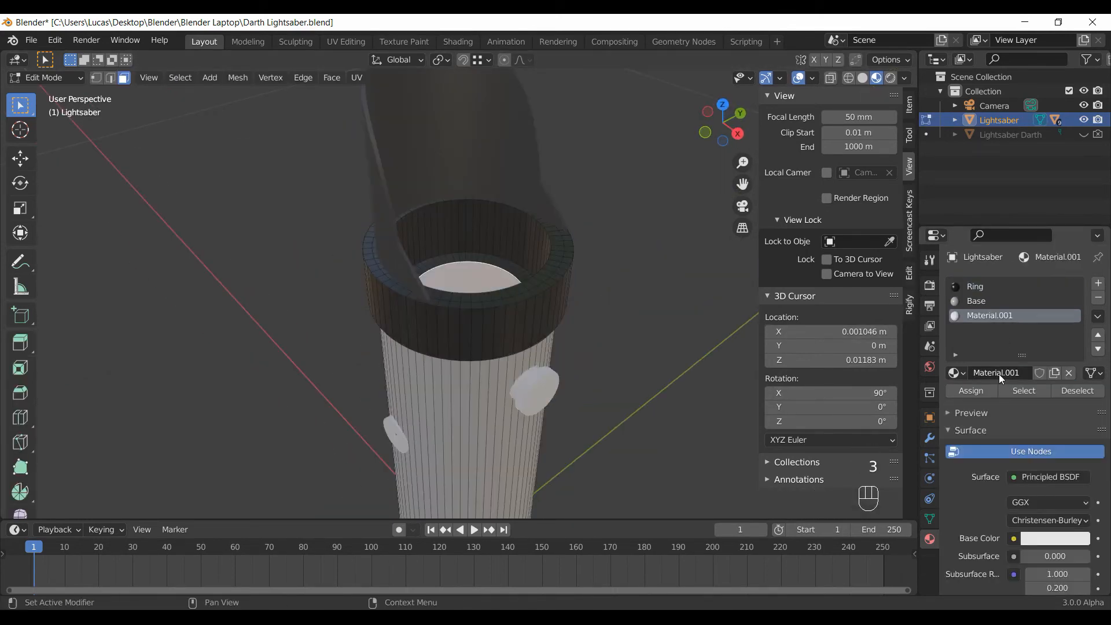
{"action": "double_click", "coordinate": [999, 374]}
{"action": "type", "text": "Light"}
{"action": "key", "text": "Return"}
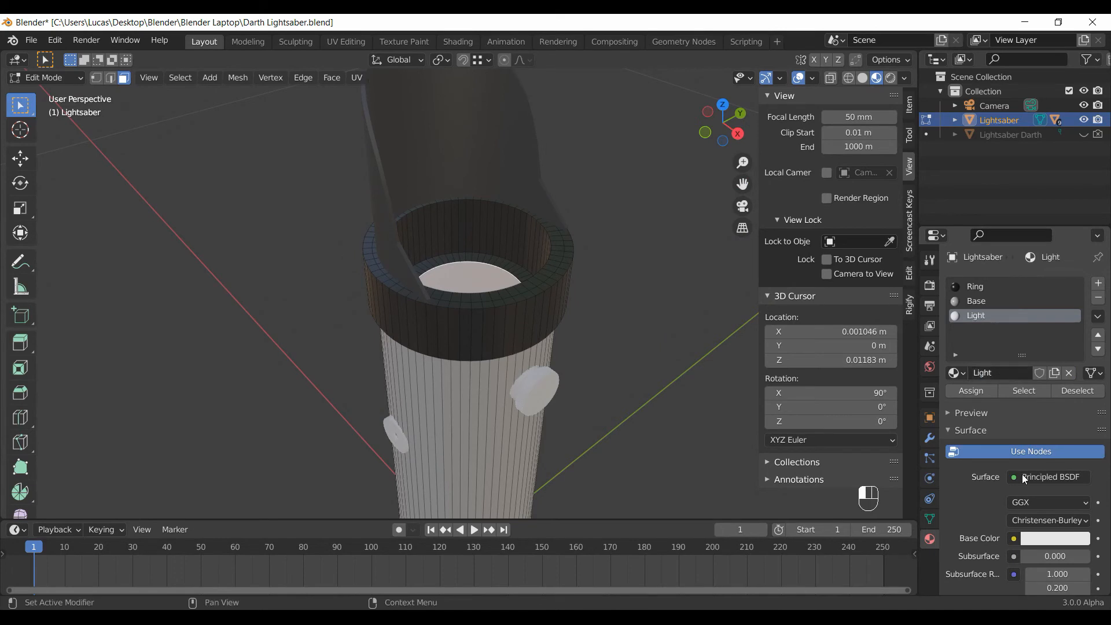
Switch the Light material to an Emission shader with a dark red color and a strength of 500.
{"action": "left_click", "coordinate": [1037, 476]}
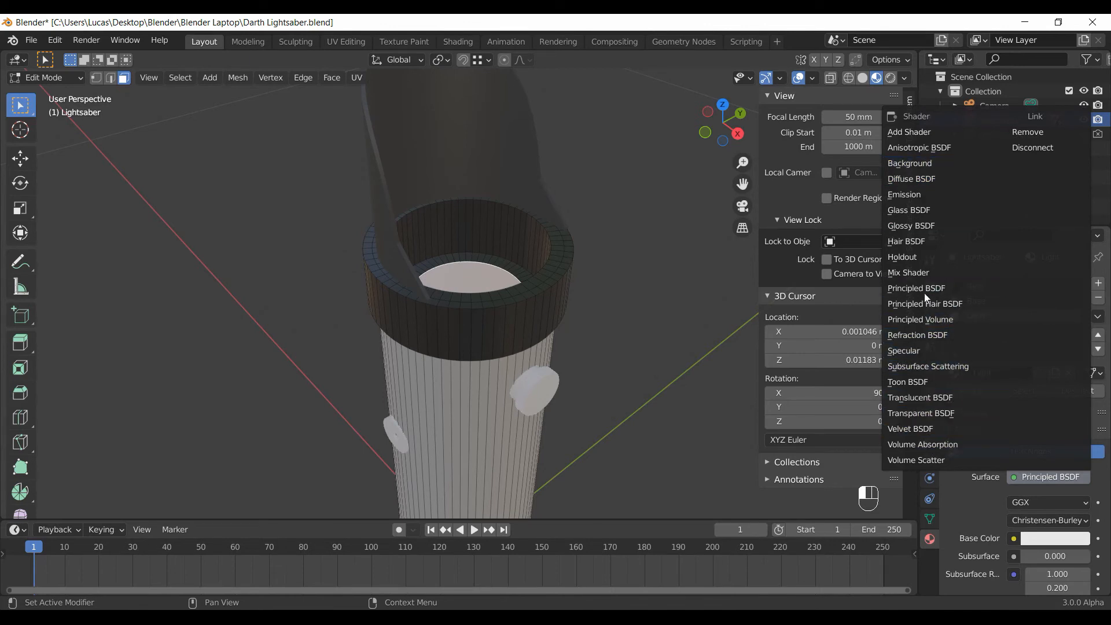
{"action": "left_click", "coordinate": [926, 194]}
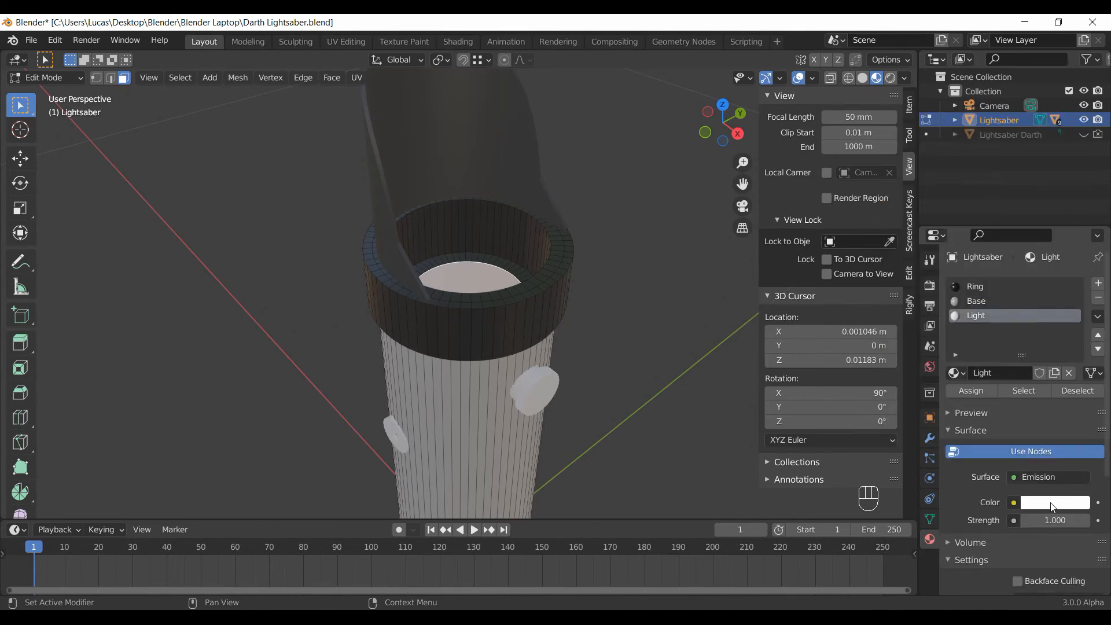
{"action": "left_click", "coordinate": [1053, 504]}
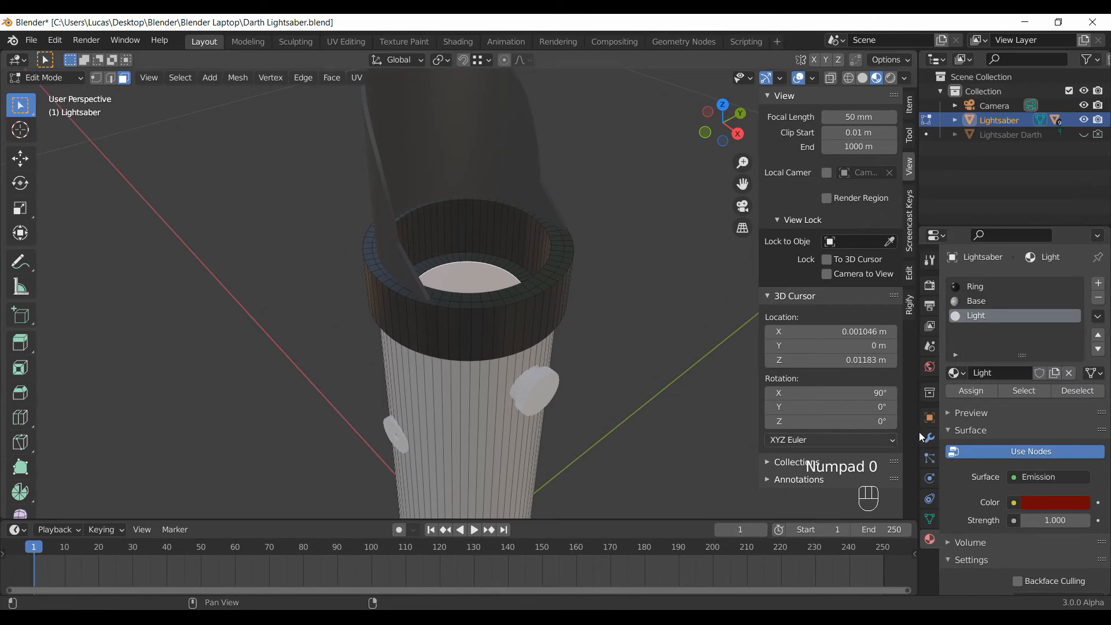
{"action": "scroll", "coordinate": [1046, 522], "scroll_direction": "down", "scroll_amount": 4}
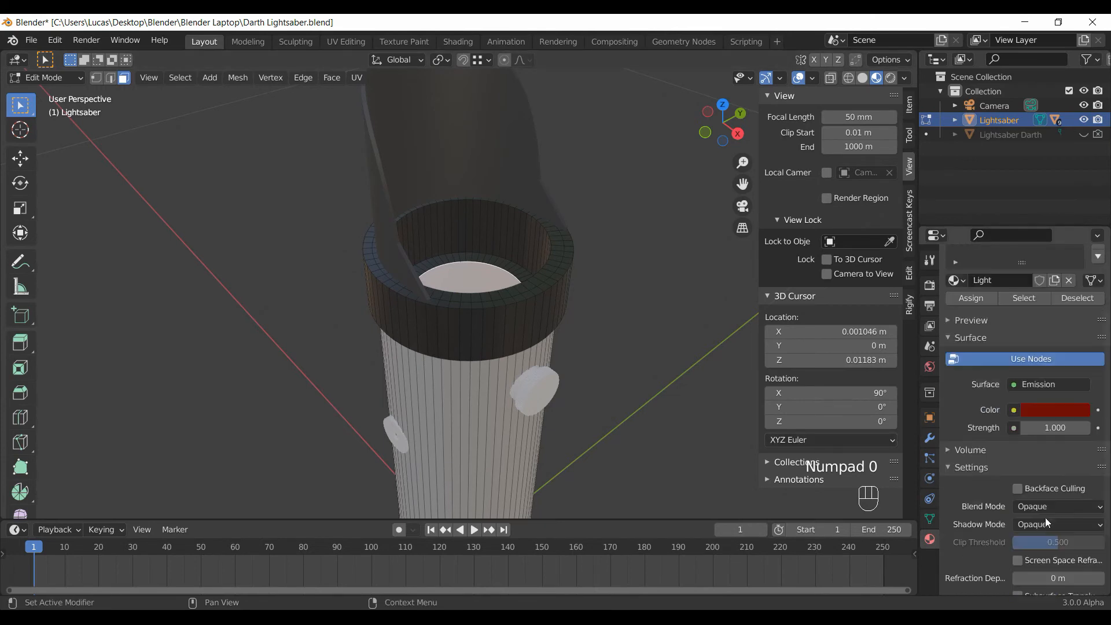
{"action": "key", "text": "Return"}
{"action": "scroll", "coordinate": [1044, 443], "scroll_direction": "up", "scroll_amount": 4}
Assign the Light material to the selected round inner face and return to Object Mode.
{"action": "middle_click_drag", "start_coordinate": [675, 327], "coordinate": [599, 343]}
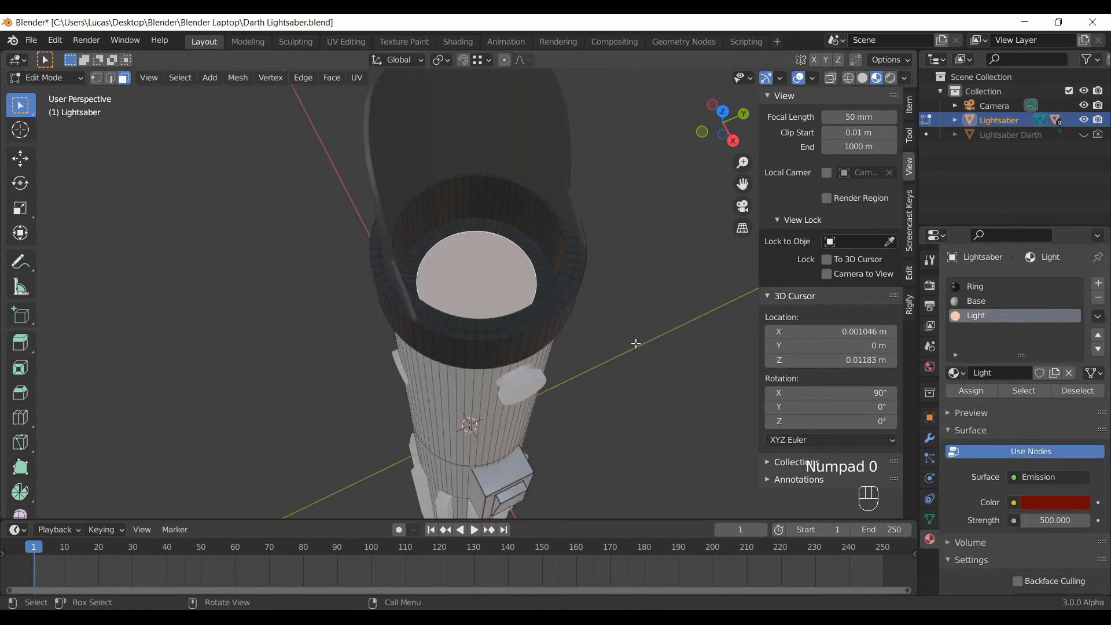
{"action": "left_click", "coordinate": [961, 391]}
{"action": "key", "text": "Tab"}
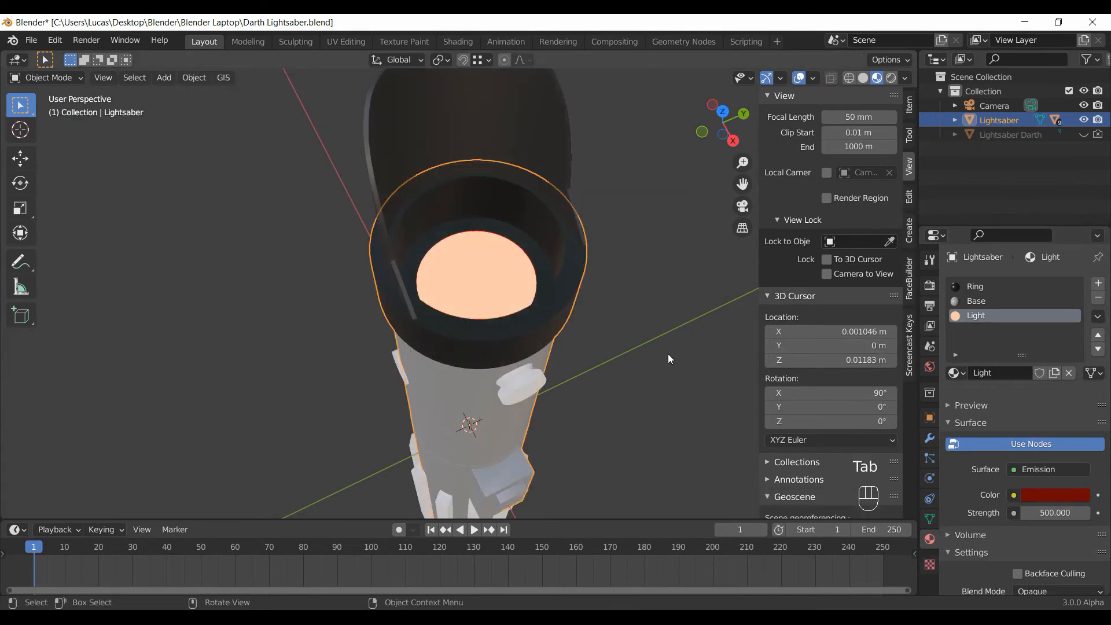
Give the small round disc on the front of the upper hilt a new material named Decor.
{"action": "middle_click_drag", "start_coordinate": [560, 362], "coordinate": [535, 180]}
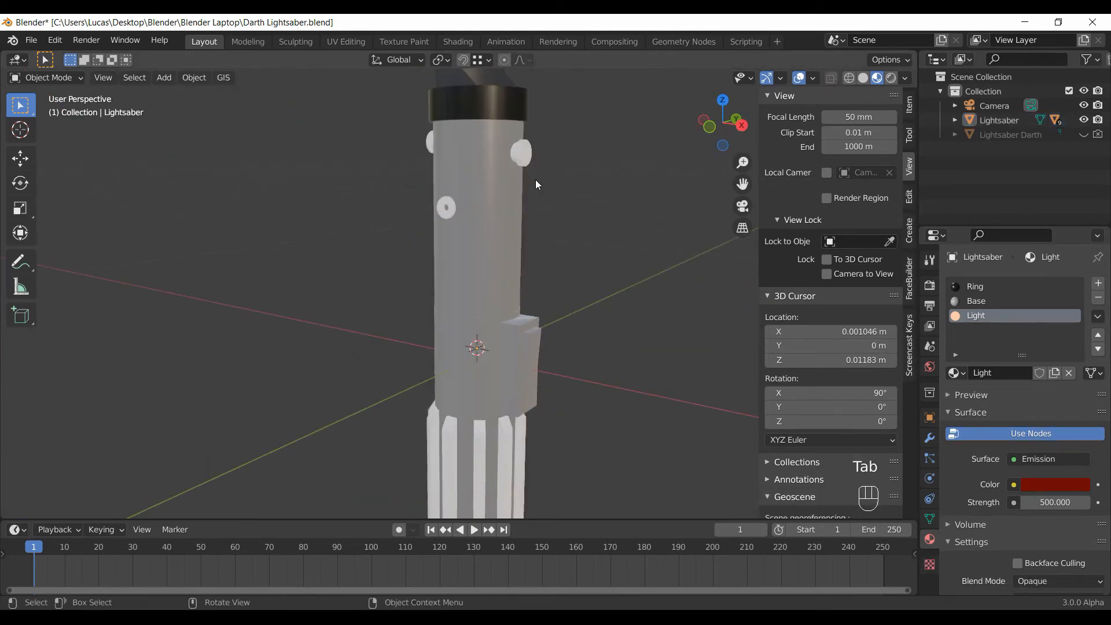
{"action": "middle_click_drag", "start_coordinate": [488, 345], "coordinate": [484, 392], "text": "shift"}
{"action": "scroll", "coordinate": [484, 392], "scroll_direction": "up", "scroll_amount": 5}
{"action": "left_click", "coordinate": [419, 373]}
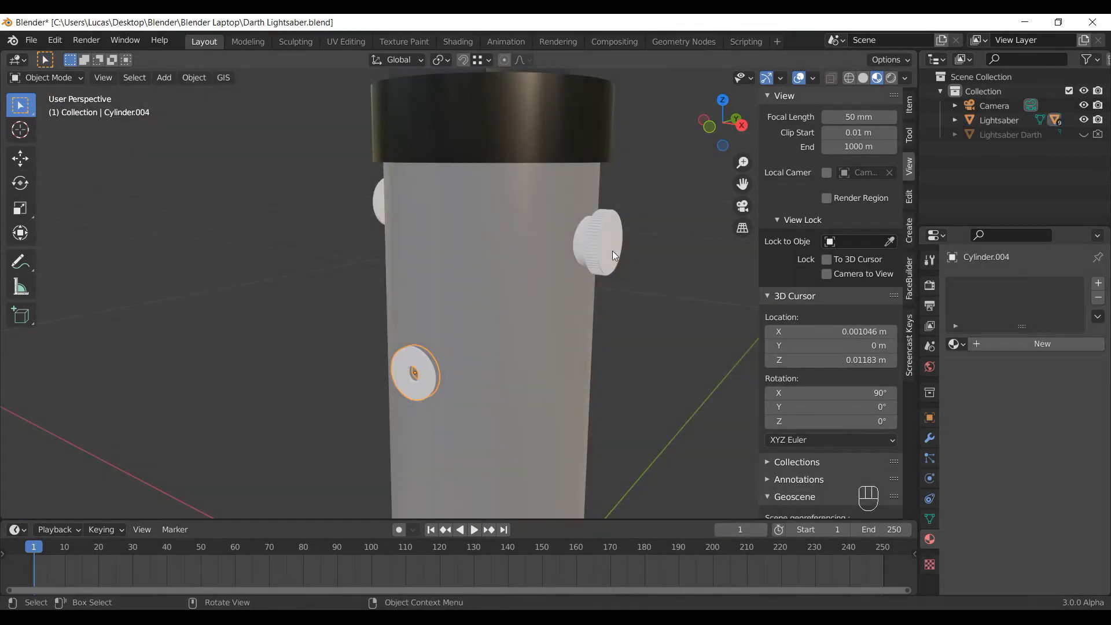
{"action": "left_click", "coordinate": [1041, 344]}
{"action": "type", "text": "Deco"}
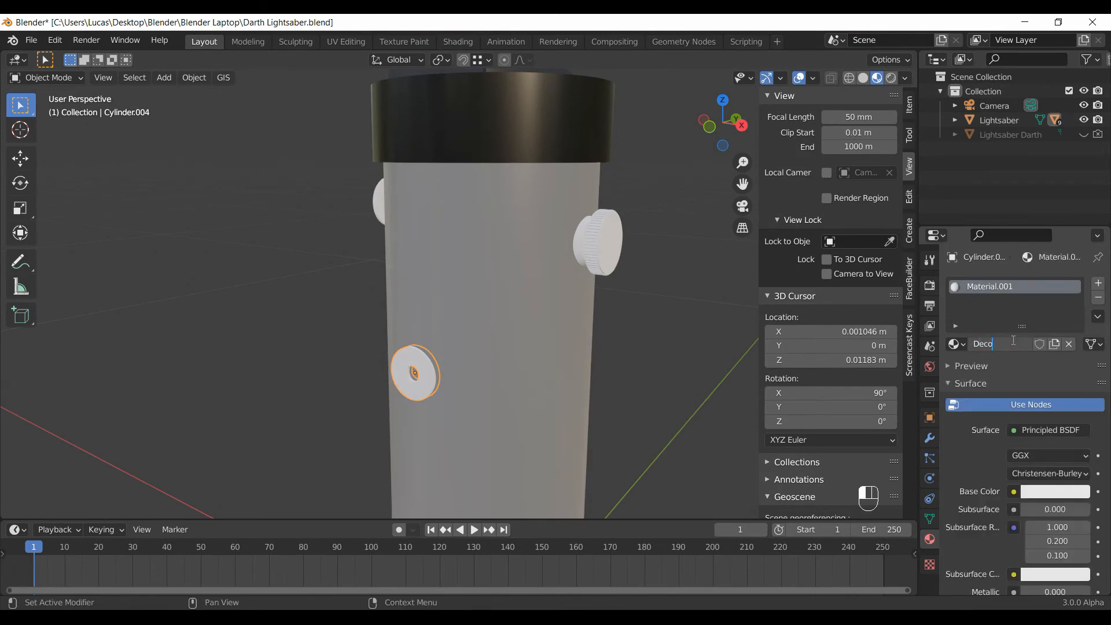
{"action": "type", "text": "r"}
{"action": "key", "text": "Return"}
Set the Decor material's base color to dark grey and its roughness to 0.23.
{"action": "left_click", "coordinate": [1040, 491]}
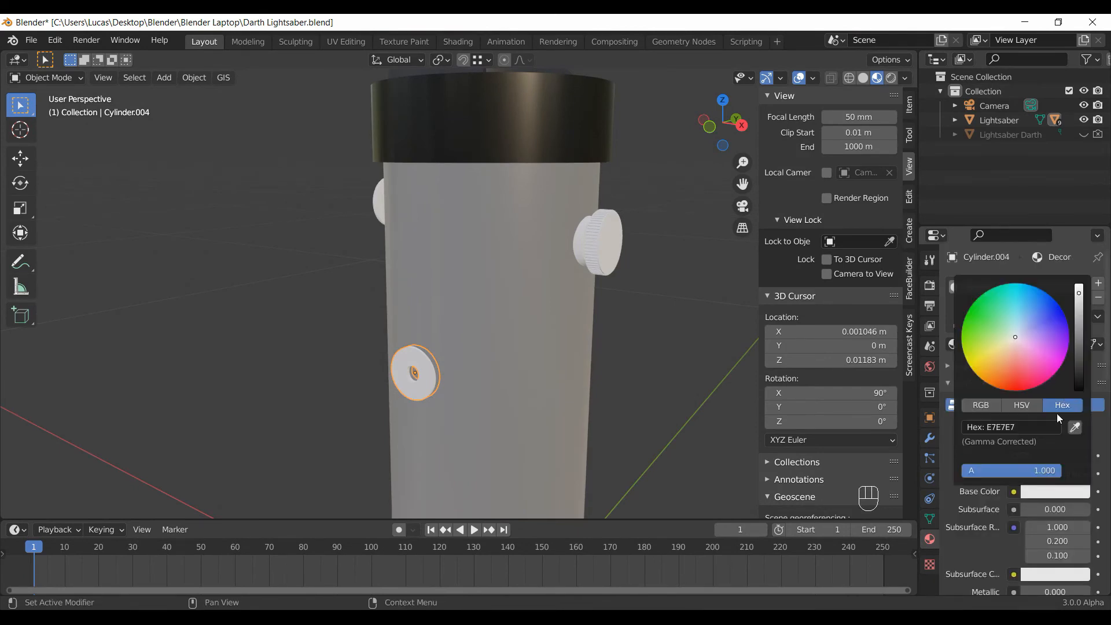
{"action": "key", "text": "Return"}
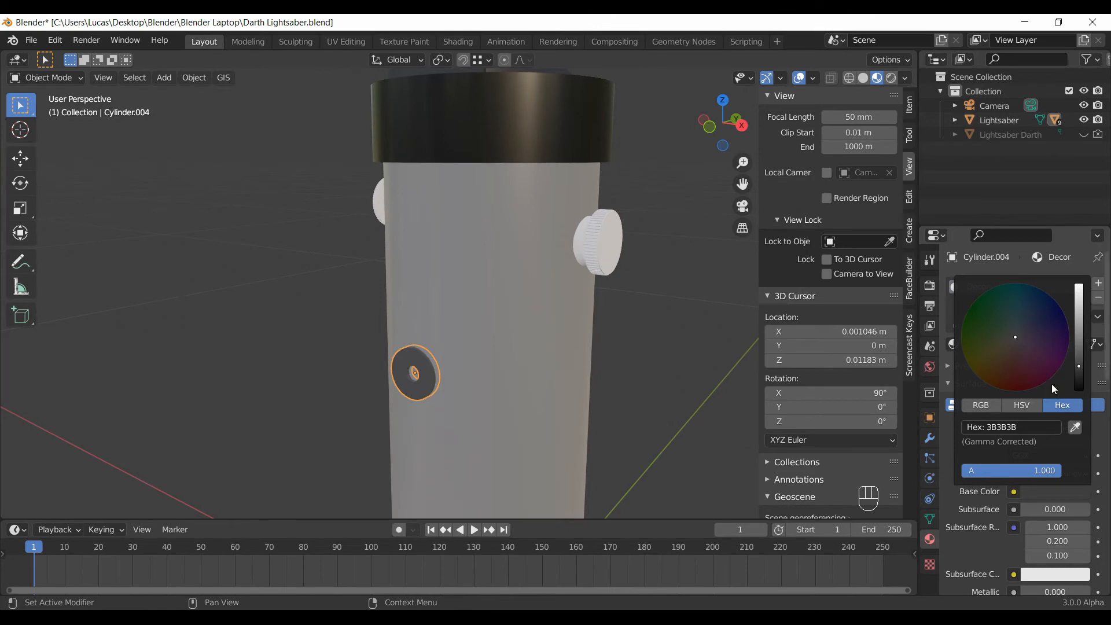
{"action": "left_click", "coordinate": [1028, 405]}
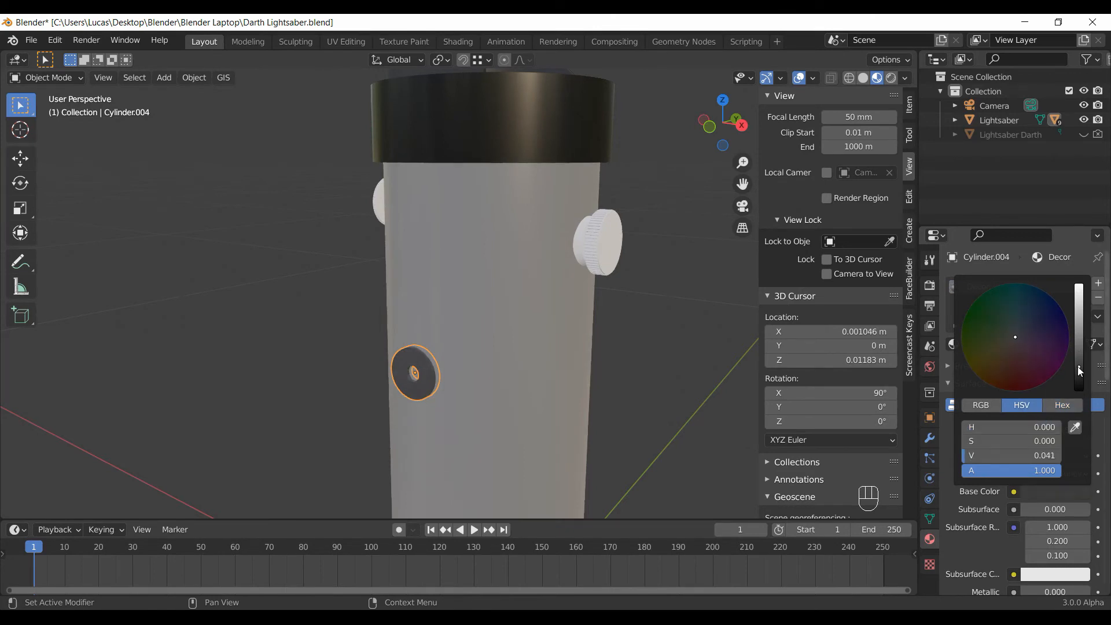
{"action": "scroll", "coordinate": [1029, 509], "scroll_direction": "down", "scroll_amount": 5}
{"action": "left_click", "coordinate": [1042, 527]}
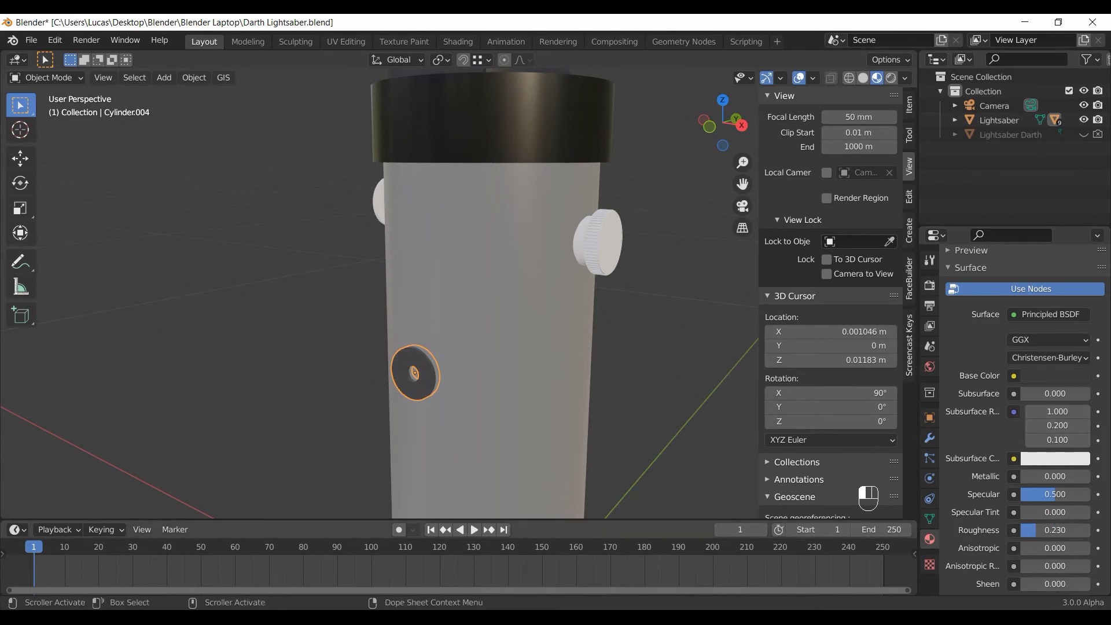
Review the surface settings of the hilt's Ring material.
{"action": "left_click", "coordinate": [999, 120]}
{"action": "scroll", "coordinate": [990, 308], "scroll_direction": "up", "scroll_amount": 6}
{"action": "left_click", "coordinate": [996, 288]}
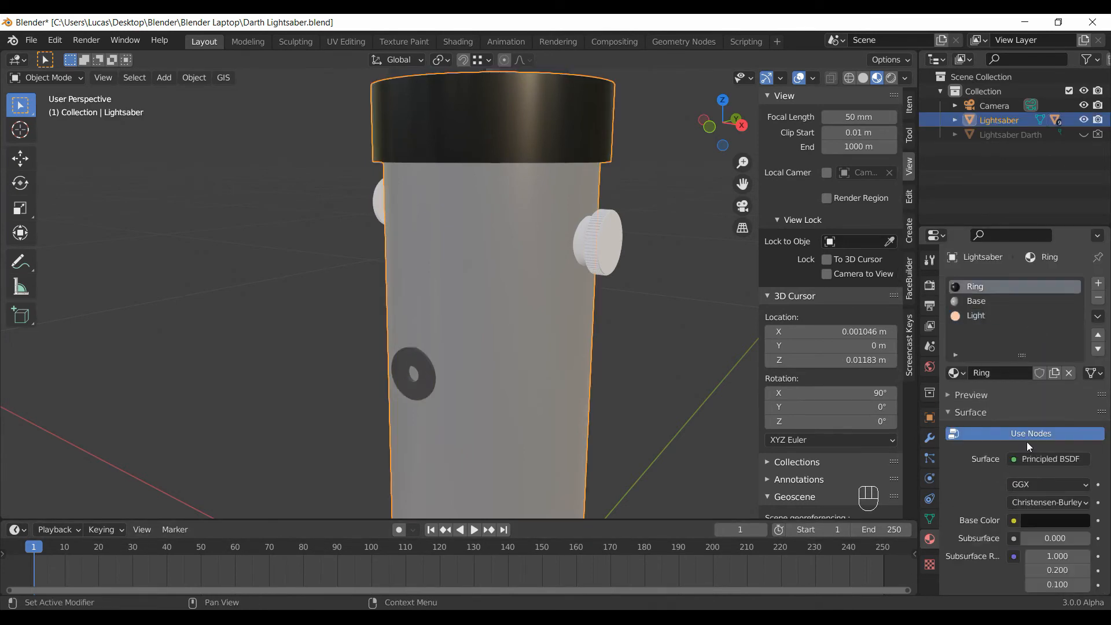
{"action": "scroll", "coordinate": [1027, 442], "scroll_direction": "down", "scroll_amount": 6}
{"action": "scroll", "coordinate": [1036, 454], "scroll_direction": "up", "scroll_amount": 6}
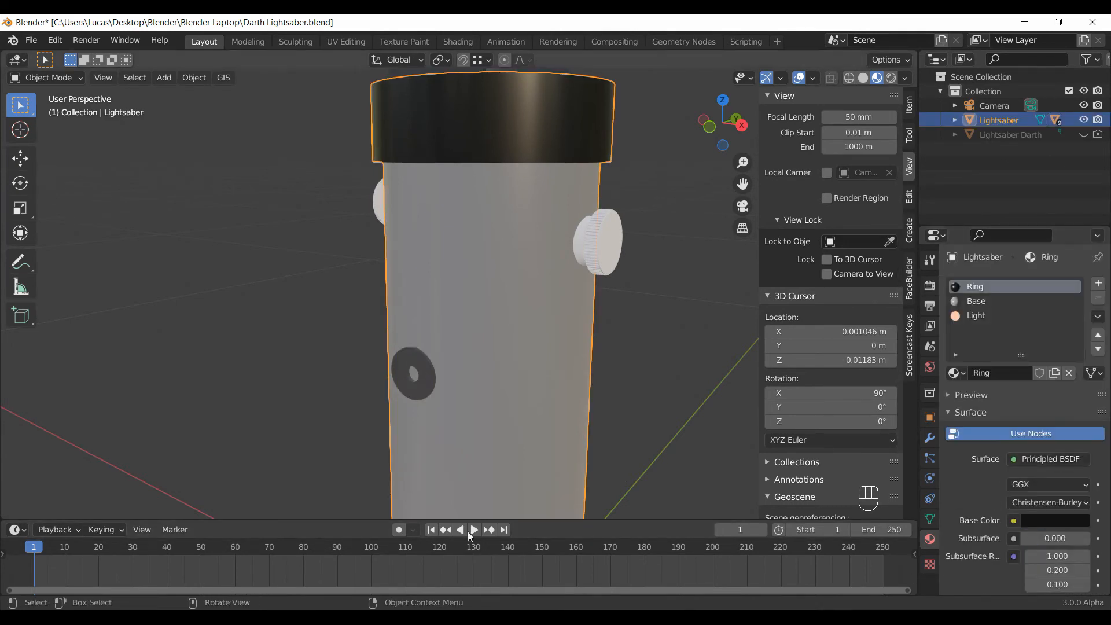
Apply the existing Decor material to the two side knobs just below the black ring.
{"action": "scroll", "coordinate": [525, 464], "scroll_direction": "down", "scroll_amount": 4}
{"action": "middle_click_drag", "start_coordinate": [543, 350], "coordinate": [543, 316], "text": "shift"}
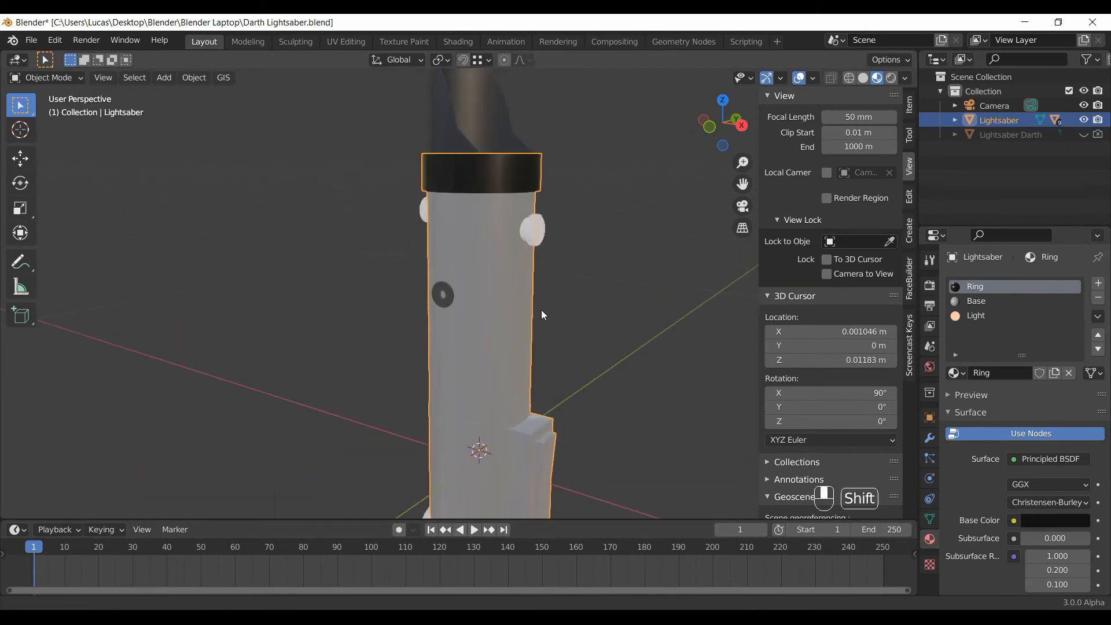
{"action": "left_click", "coordinate": [530, 231]}
{"action": "left_click", "coordinate": [957, 345]}
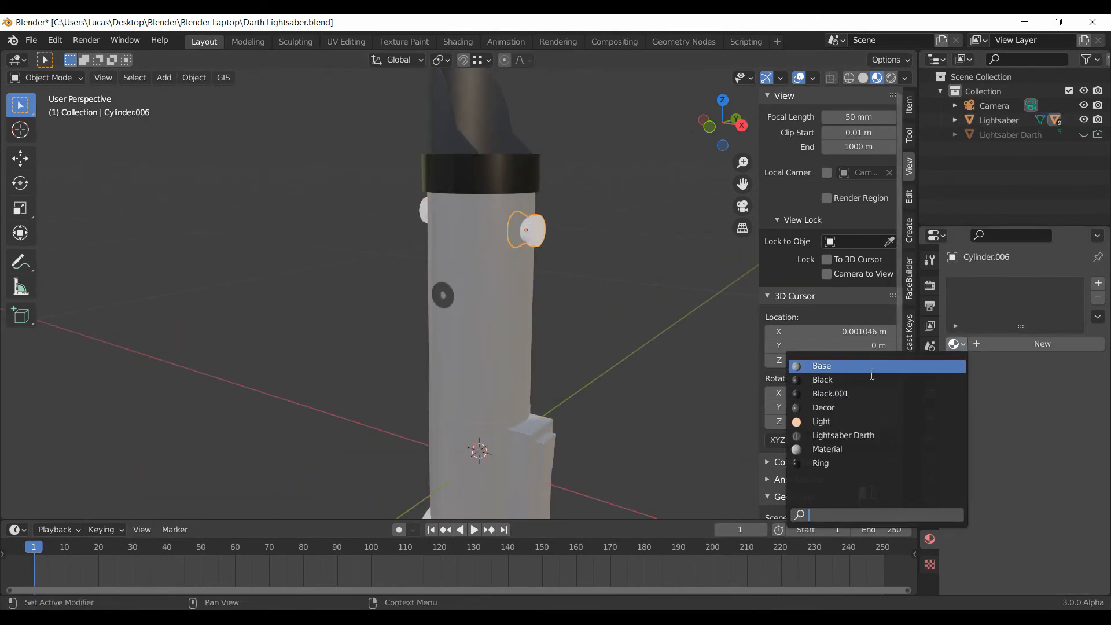
{"action": "left_click", "coordinate": [833, 408]}
{"action": "middle_click_drag", "start_coordinate": [490, 275], "coordinate": [395, 217]}
{"action": "left_click", "coordinate": [395, 216]}
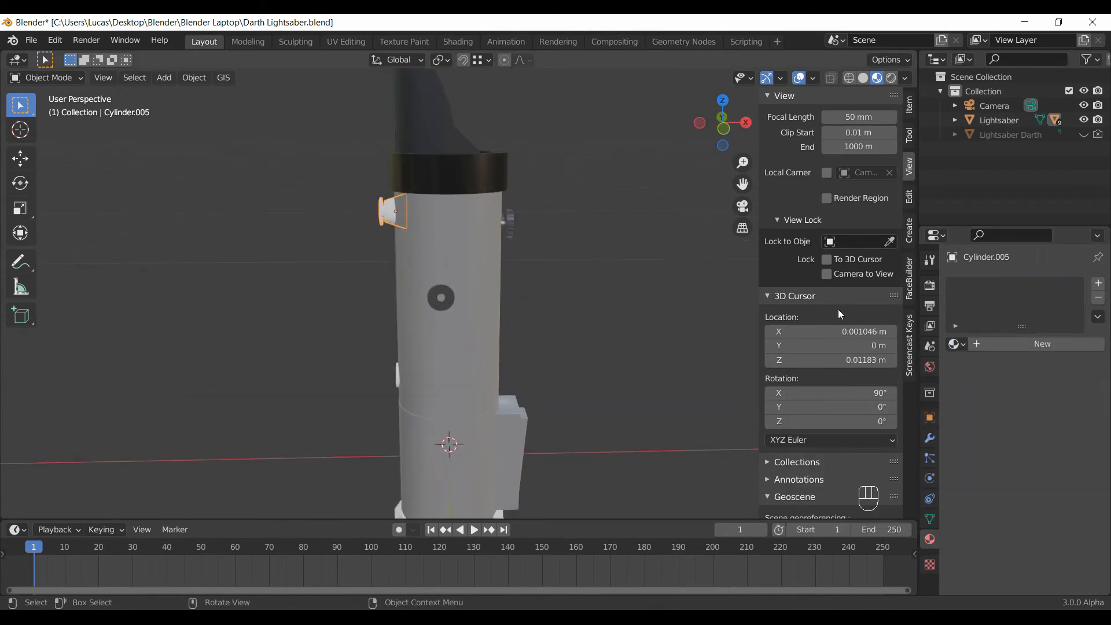
{"action": "left_click", "coordinate": [955, 344]}
{"action": "left_click", "coordinate": [854, 408]}
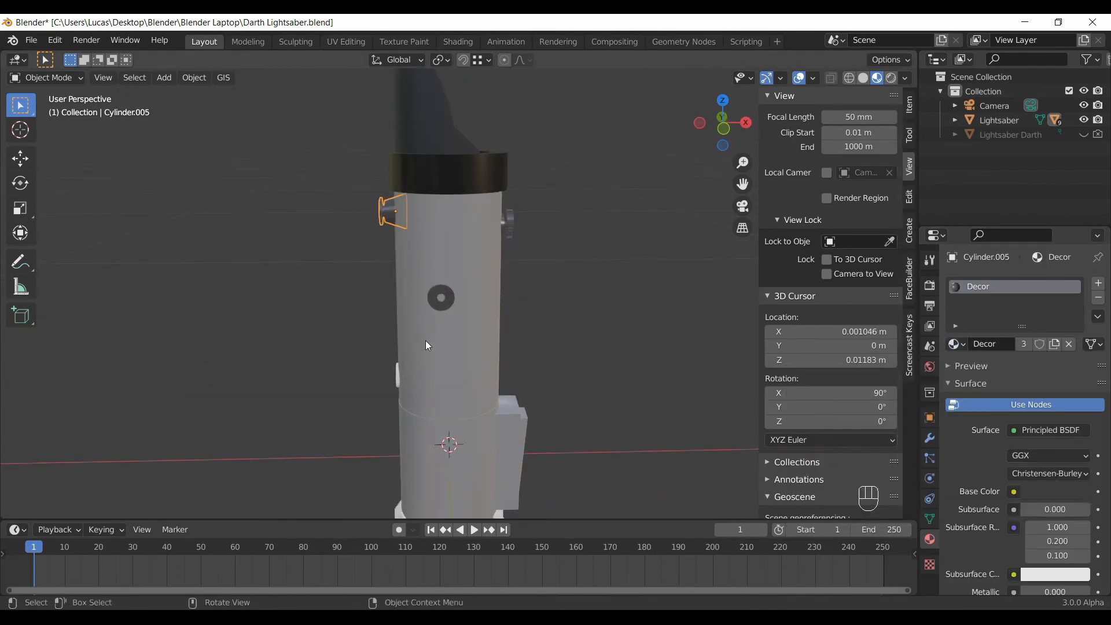
Apply the existing Decor material to the lower round disc on the side of the hilt.
{"action": "left_click", "coordinate": [469, 373]}
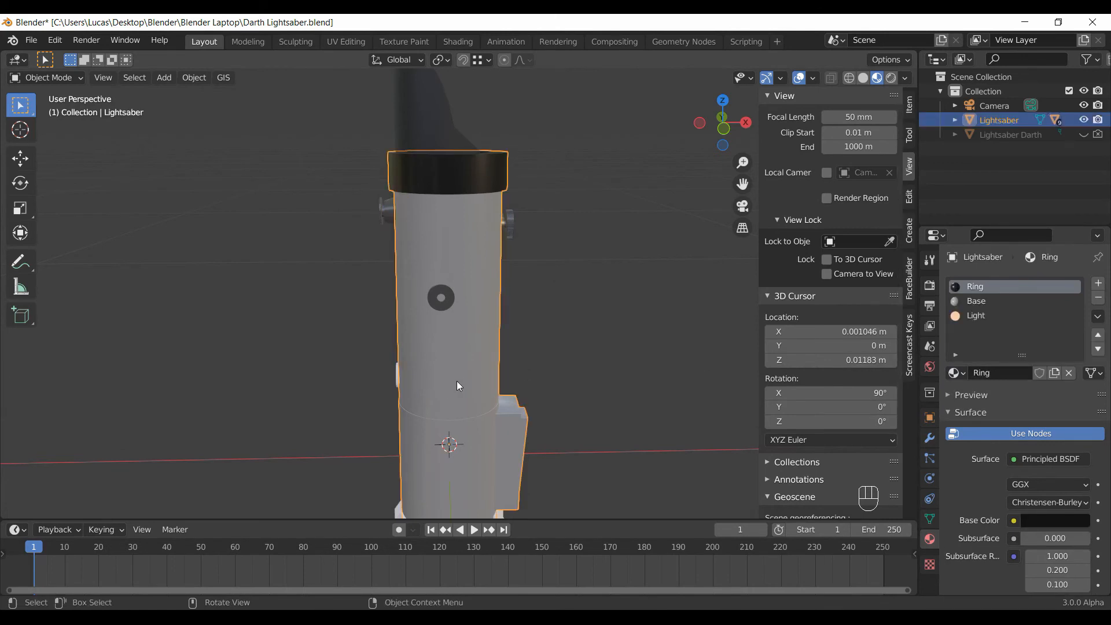
{"action": "middle_click_drag", "start_coordinate": [433, 365], "coordinate": [374, 384]}
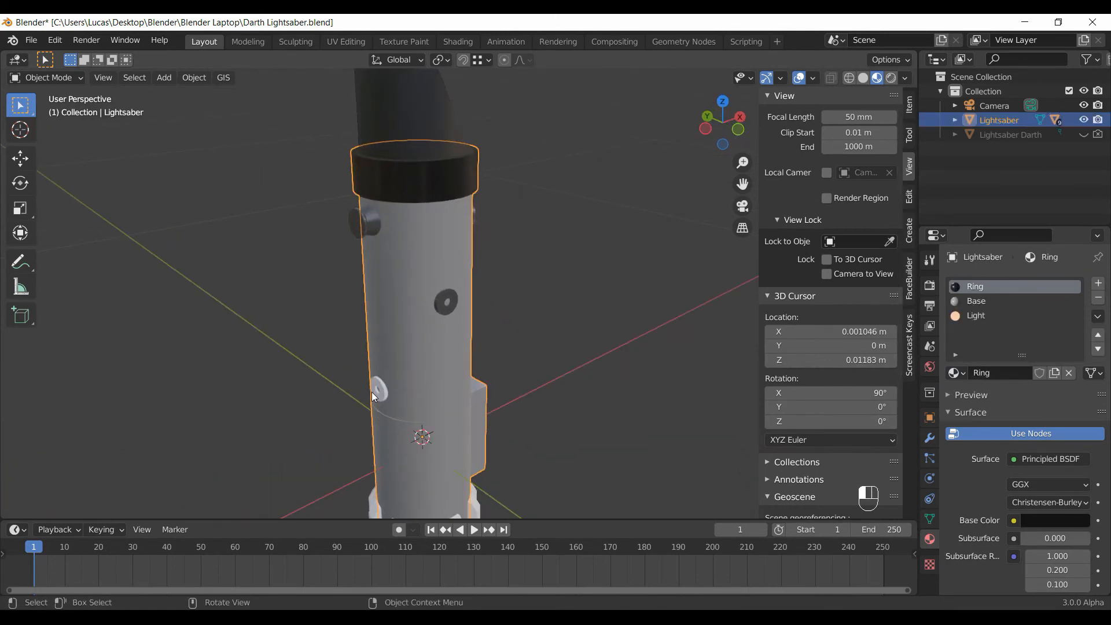
{"action": "left_click", "coordinate": [371, 391]}
{"action": "left_click", "coordinate": [961, 344]}
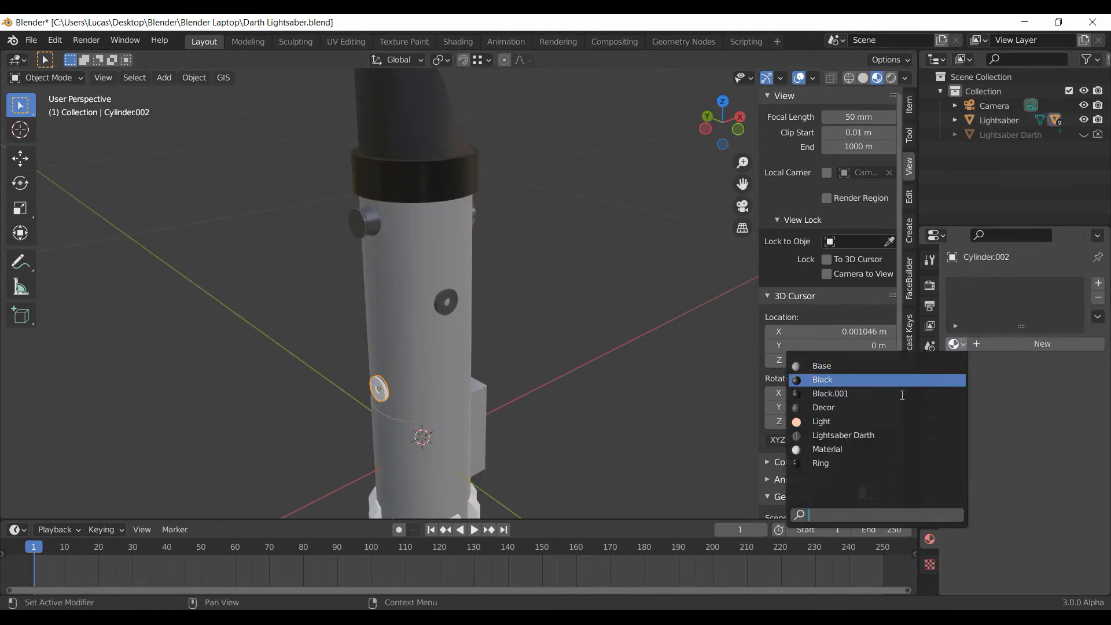
{"action": "left_click", "coordinate": [893, 408]}
Assign the Ring material to the lower hilt's cylindrical faces, from the band beside the control box down behind the grip ribs.
{"action": "middle_click_drag", "start_coordinate": [538, 439], "coordinate": [513, 303], "text": "shift"}
{"action": "left_click", "coordinate": [514, 304]}
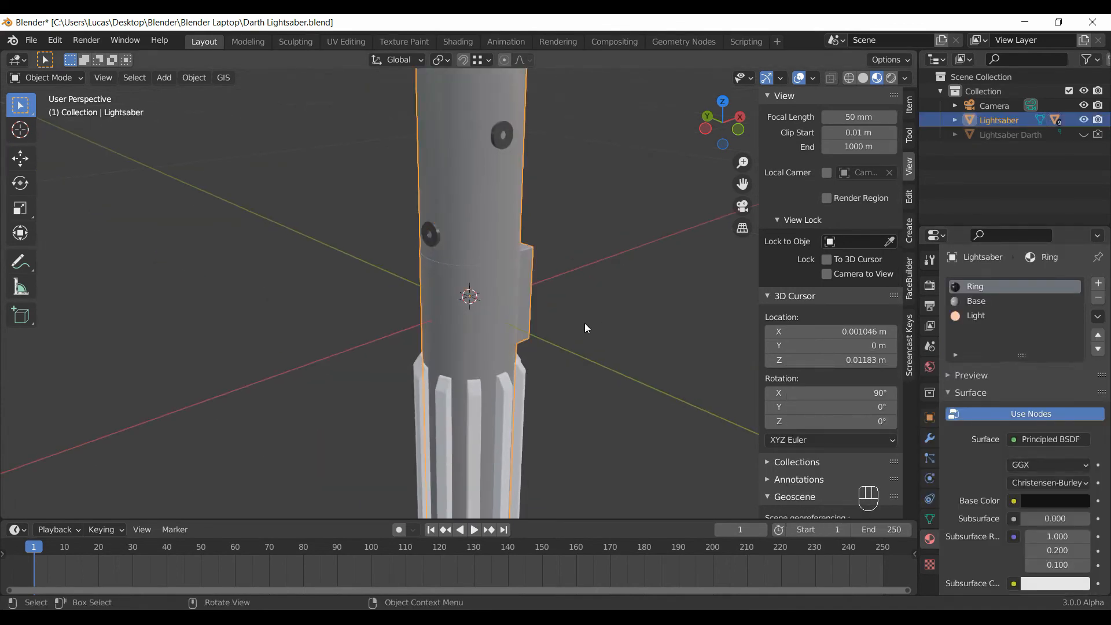
{"action": "middle_click_drag", "start_coordinate": [603, 328], "coordinate": [535, 327]}
{"action": "key", "text": "Tab"}
{"action": "scroll", "coordinate": [665, 322], "scroll_direction": "up", "scroll_amount": 4}
{"action": "middle_click_drag", "start_coordinate": [653, 322], "coordinate": [473, 294], "text": "shift"}
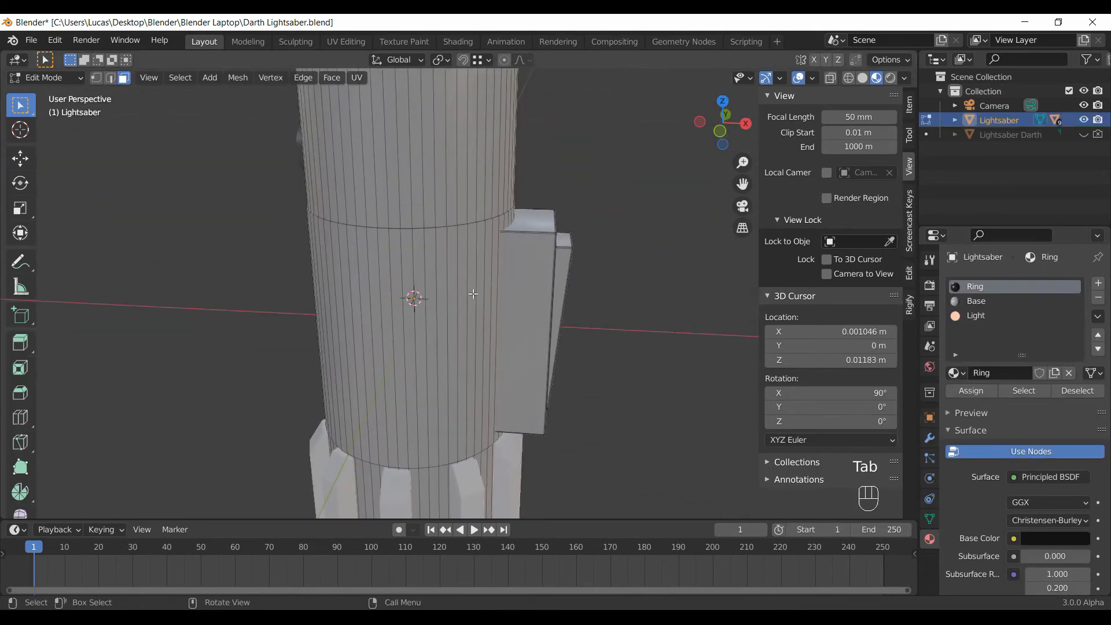
{"action": "key", "text": "l"}
{"action": "left_click", "coordinate": [577, 292]}
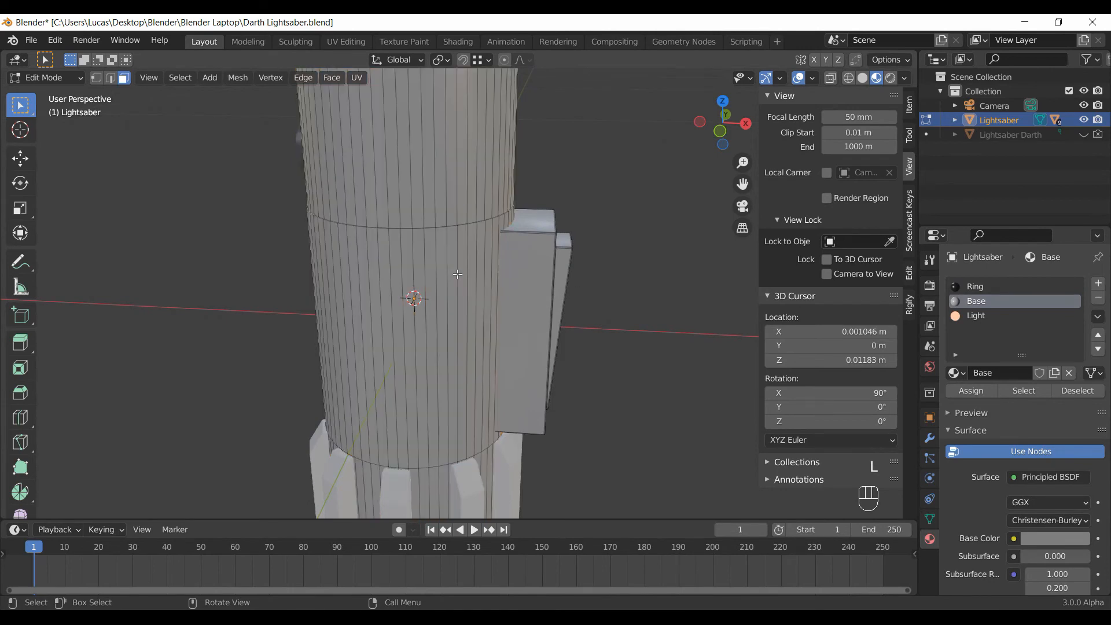
{"action": "left_click", "coordinate": [440, 287], "text": "alt"}
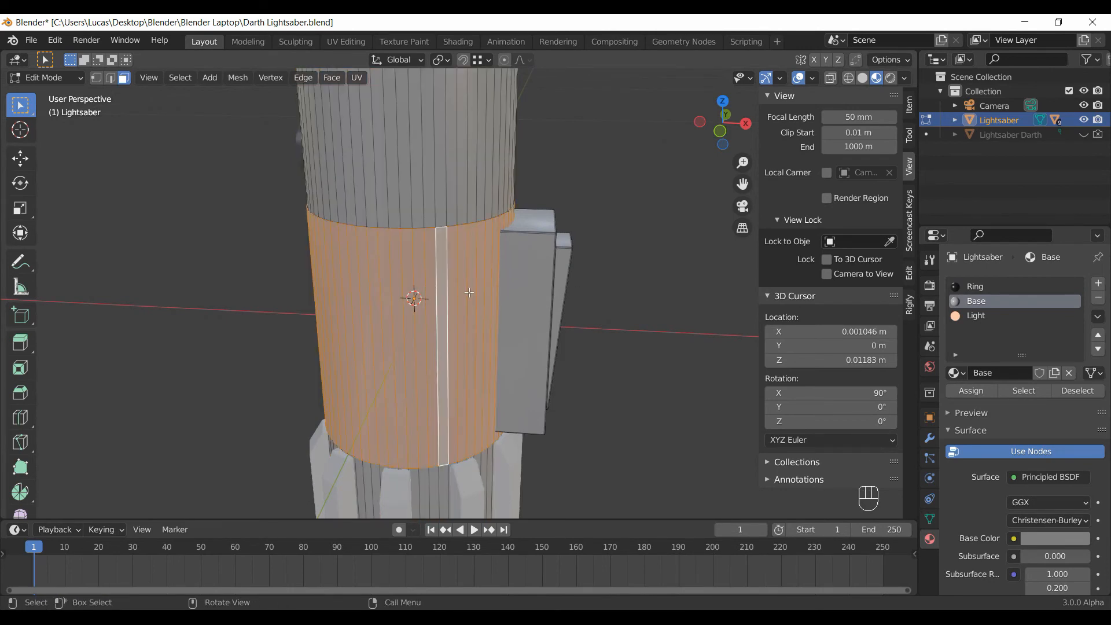
{"action": "key", "text": "ctrl+KP_Add"}
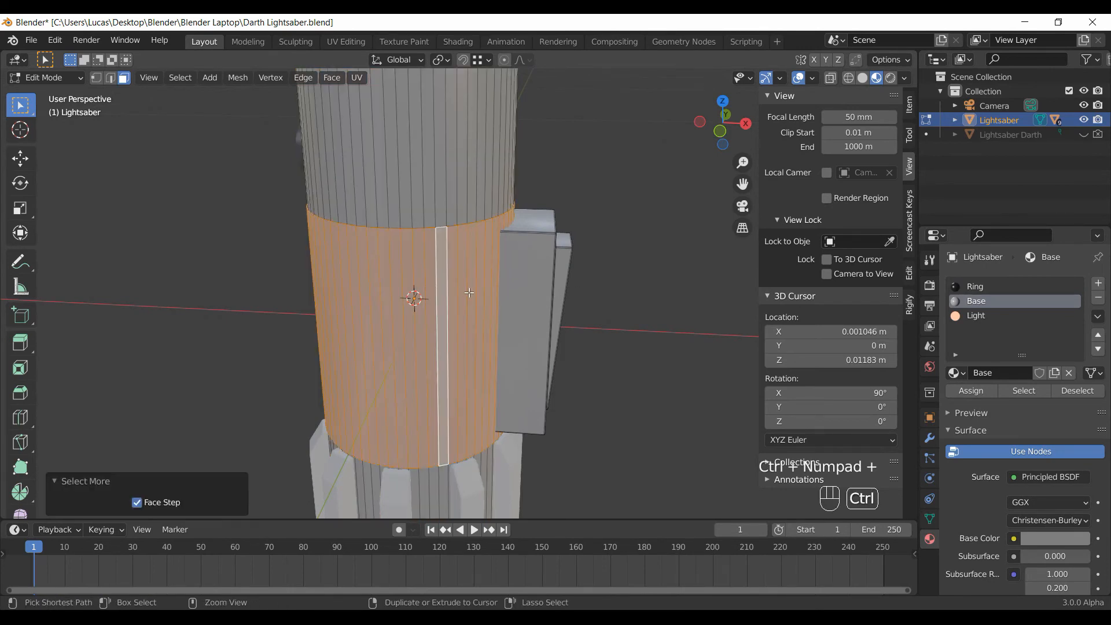
{"action": "left_click", "coordinate": [1004, 283]}
{"action": "left_click", "coordinate": [991, 394]}
{"action": "middle_click_drag", "start_coordinate": [520, 289], "coordinate": [521, 324], "text": "shift"}
{"action": "key", "text": "Tab"}
Create a Rubber material on one grip rib with a near-black base color, specular 0 and roughness 1.
{"action": "middle_click_drag", "start_coordinate": [506, 391], "coordinate": [470, 302], "text": "shift"}
{"action": "left_click", "coordinate": [473, 307]}
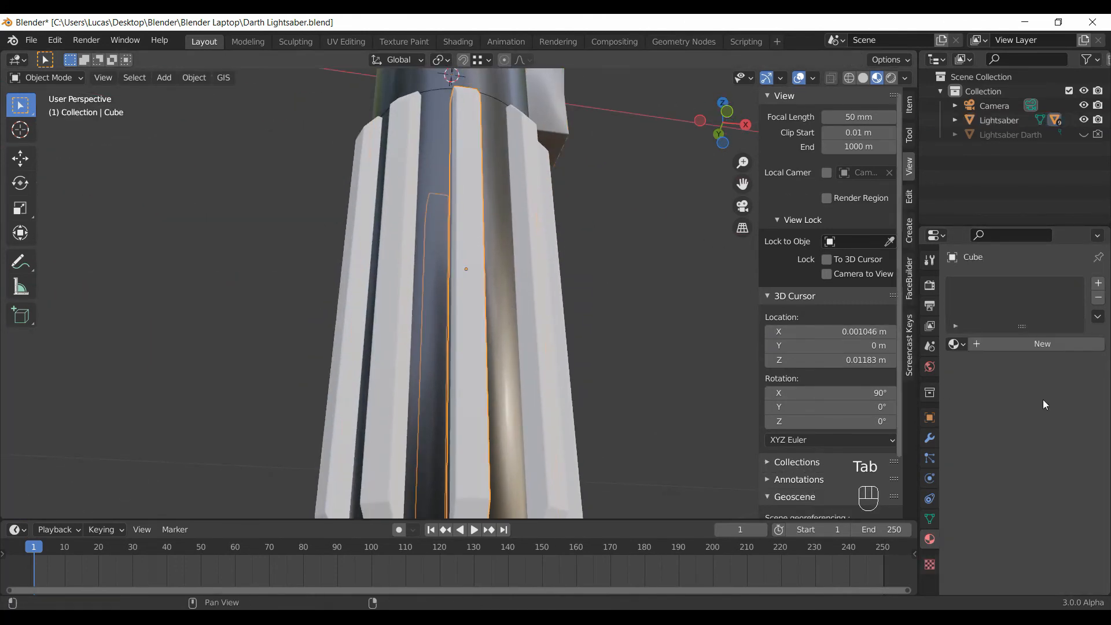
{"action": "left_click", "coordinate": [1006, 341]}
{"action": "double_click", "coordinate": [1004, 344]}
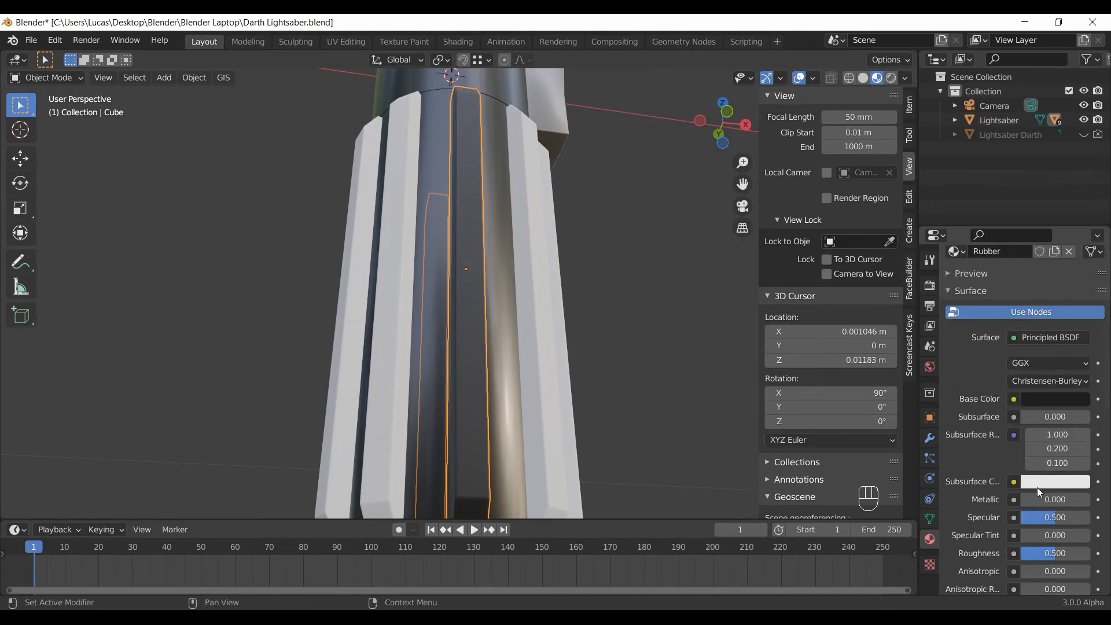
{"action": "scroll", "coordinate": [1037, 487], "scroll_direction": "down", "scroll_amount": 2}
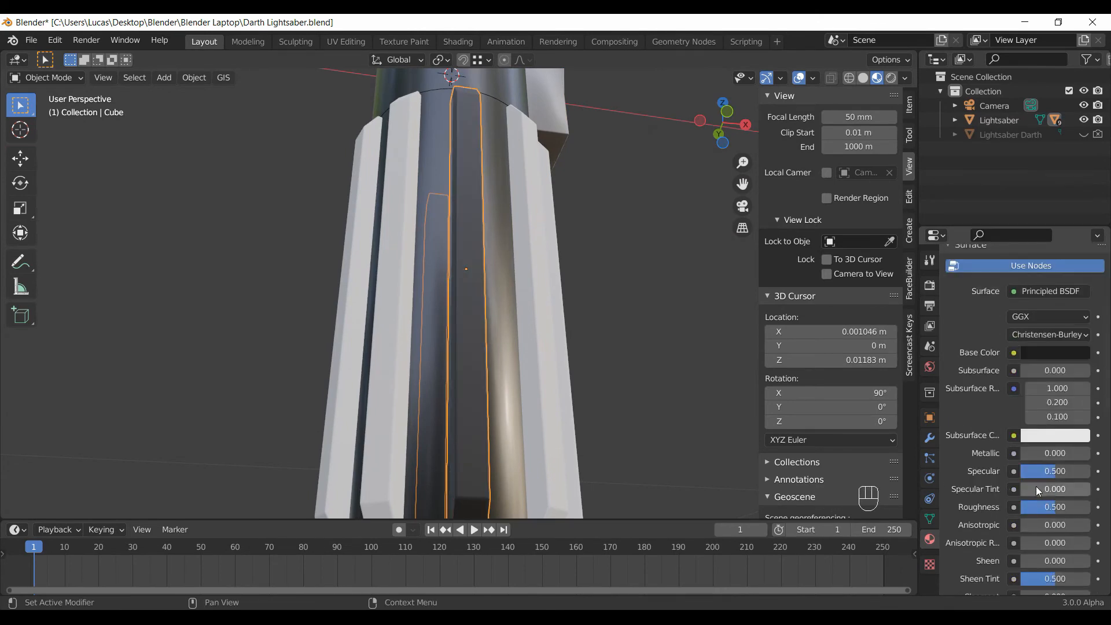
{"action": "mouse_move", "coordinate": [1050, 507]}
{"action": "left_mouse_down"}
{"action": "mouse_move", "coordinate": [1090, 507]}
{"action": "mouse_move", "coordinate": [1043, 472]}
{"action": "left_mouse_up"}
Link the Rubber material from the finished rib to all the other grip ribs.
{"action": "middle_click_drag", "start_coordinate": [537, 359], "coordinate": [427, 342]}
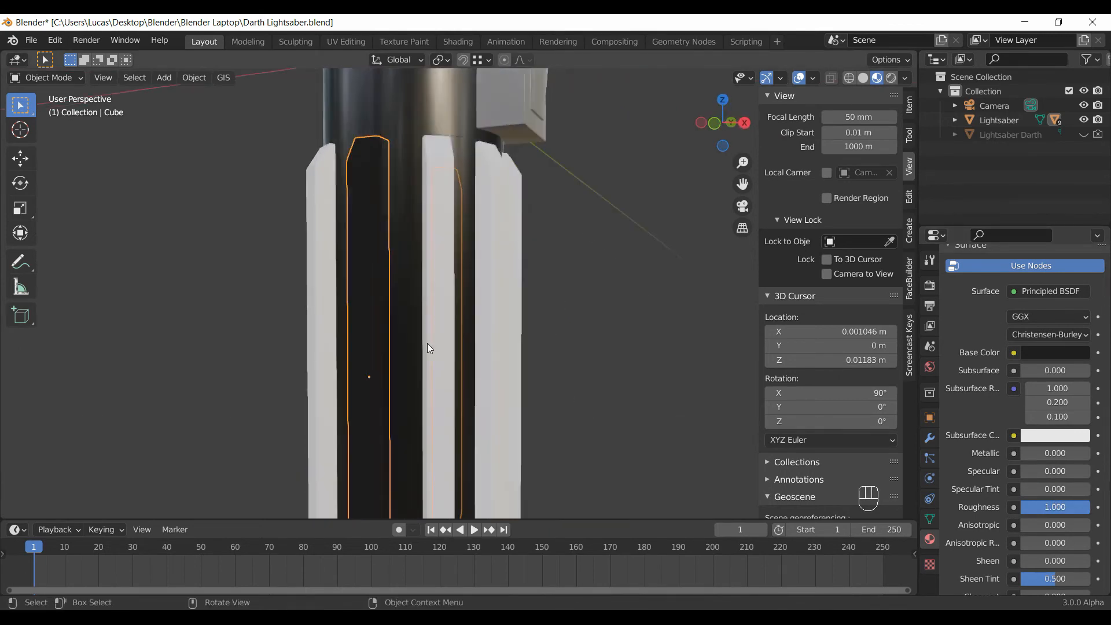
{"action": "left_click", "coordinate": [443, 336]}
{"action": "left_click", "coordinate": [499, 284], "text": "shift"}
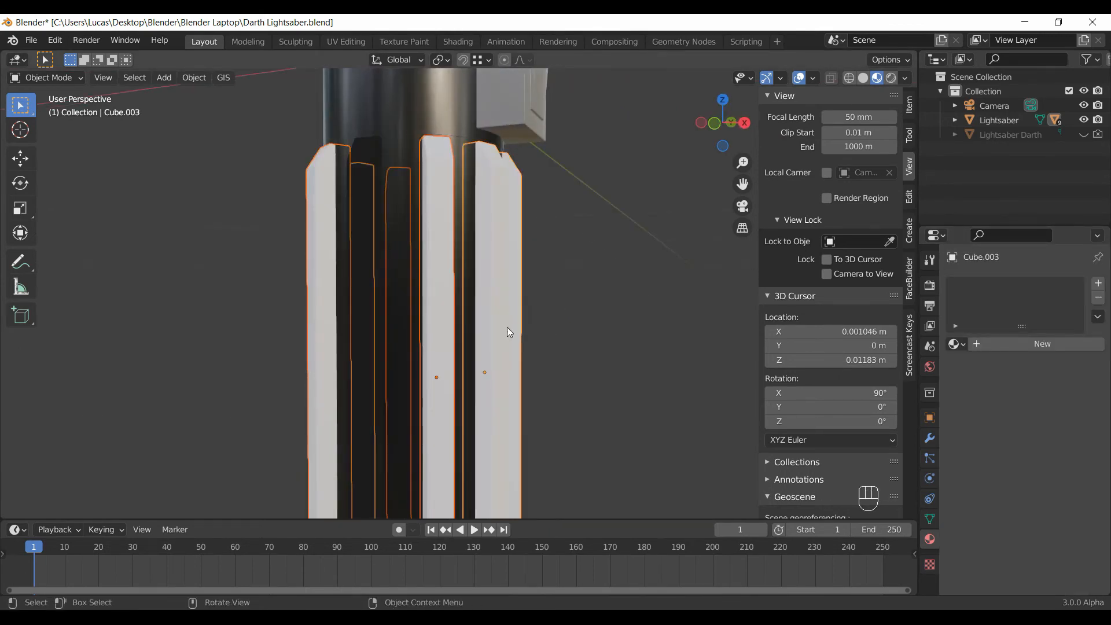
{"action": "middle_click_drag", "start_coordinate": [506, 327], "coordinate": [415, 286]}
{"action": "left_click", "coordinate": [384, 265], "text": "shift"}
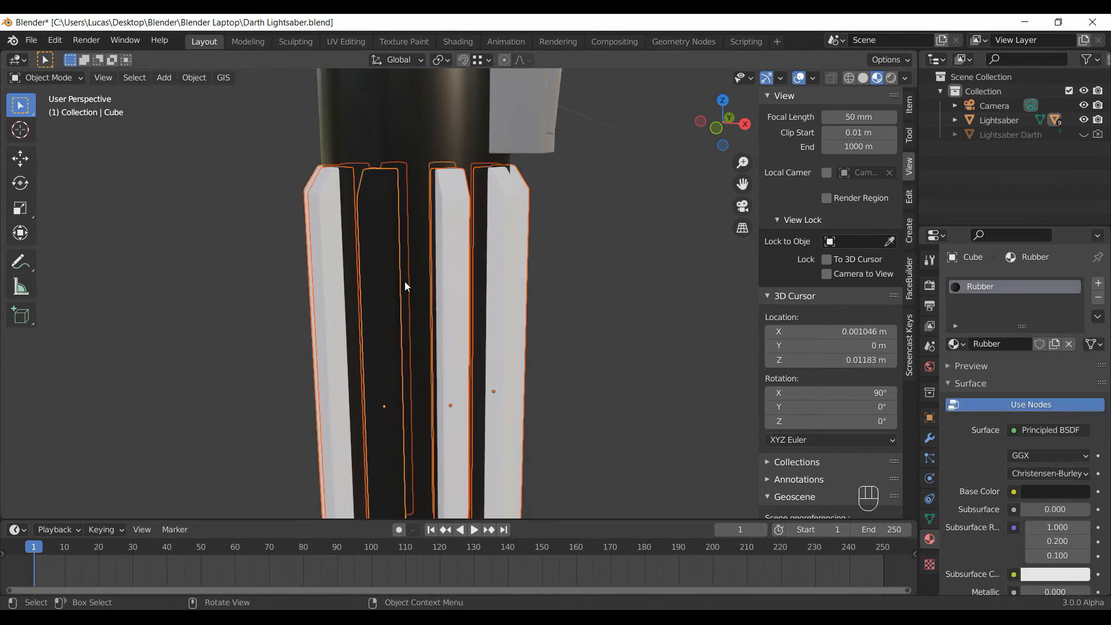
{"action": "key", "text": "ctrl+l"}
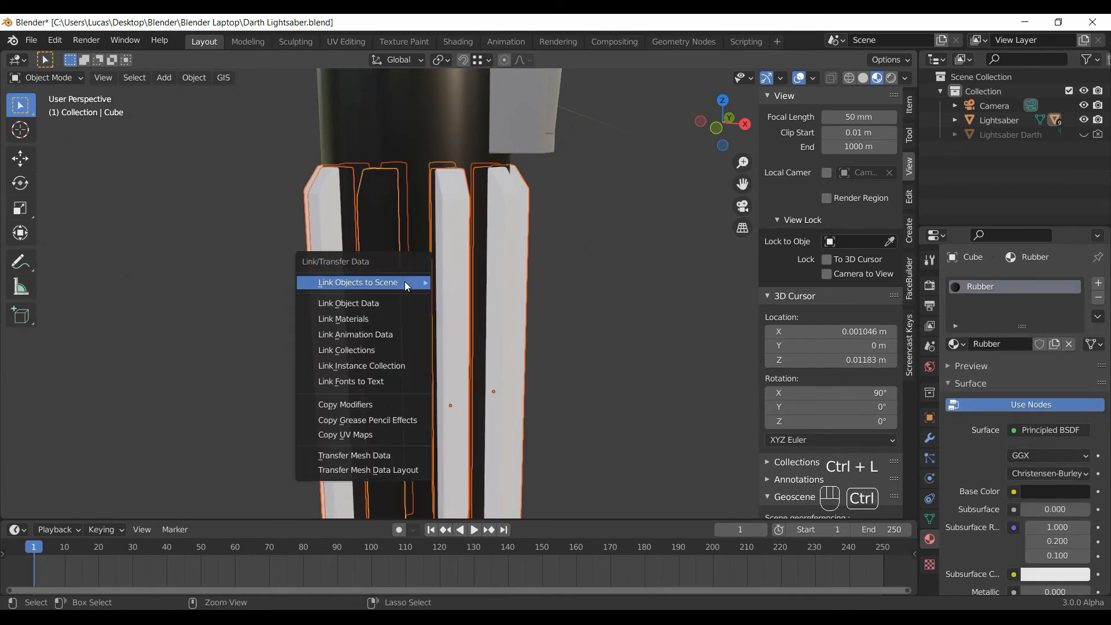
{"action": "left_click", "coordinate": [373, 318]}
{"action": "left_click", "coordinate": [534, 308]}
{"action": "scroll", "coordinate": [521, 370], "scroll_direction": "down", "scroll_amount": 5}
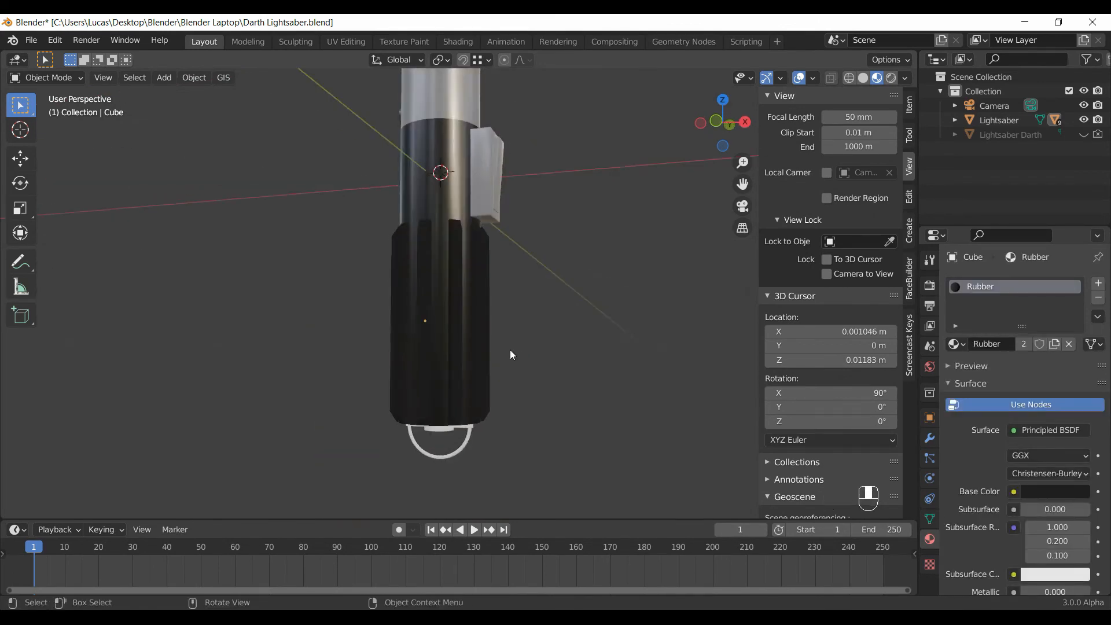
Assign the Ring material to all connected faces of the control box on the hilt's side.
{"action": "left_click", "coordinate": [493, 170]}
{"action": "key", "text": "Tab"}
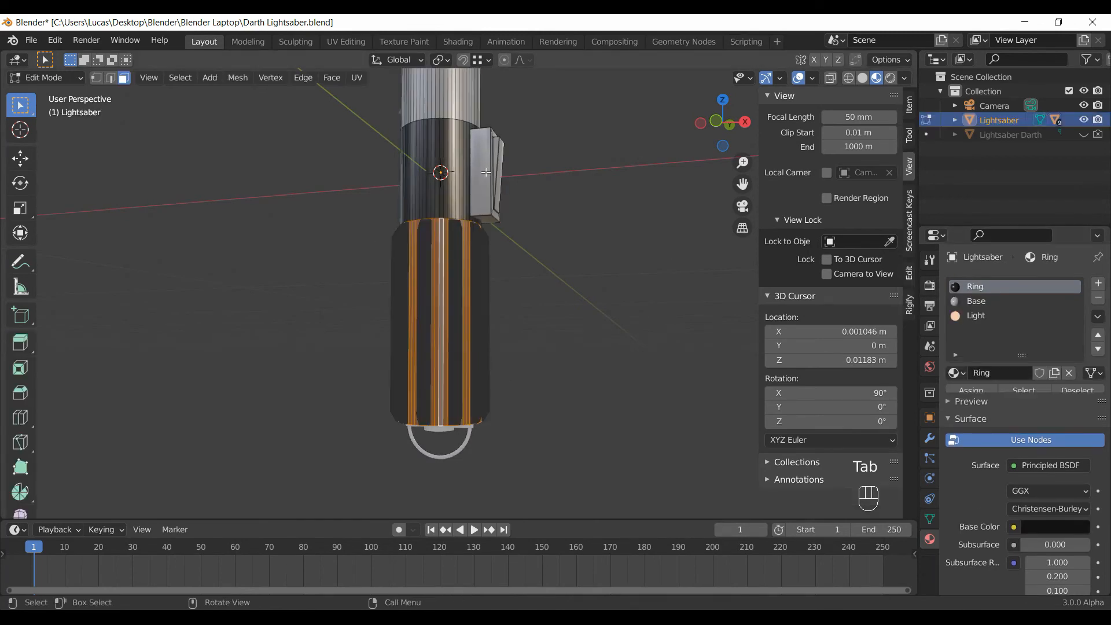
{"action": "key", "text": "l"}
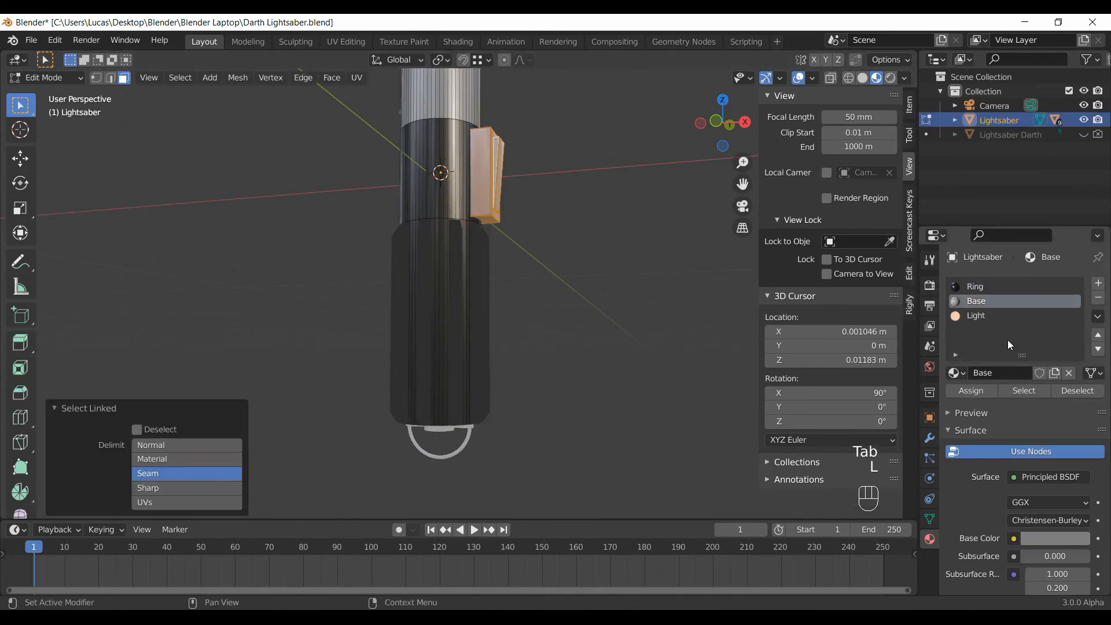
{"action": "left_click", "coordinate": [969, 392]}
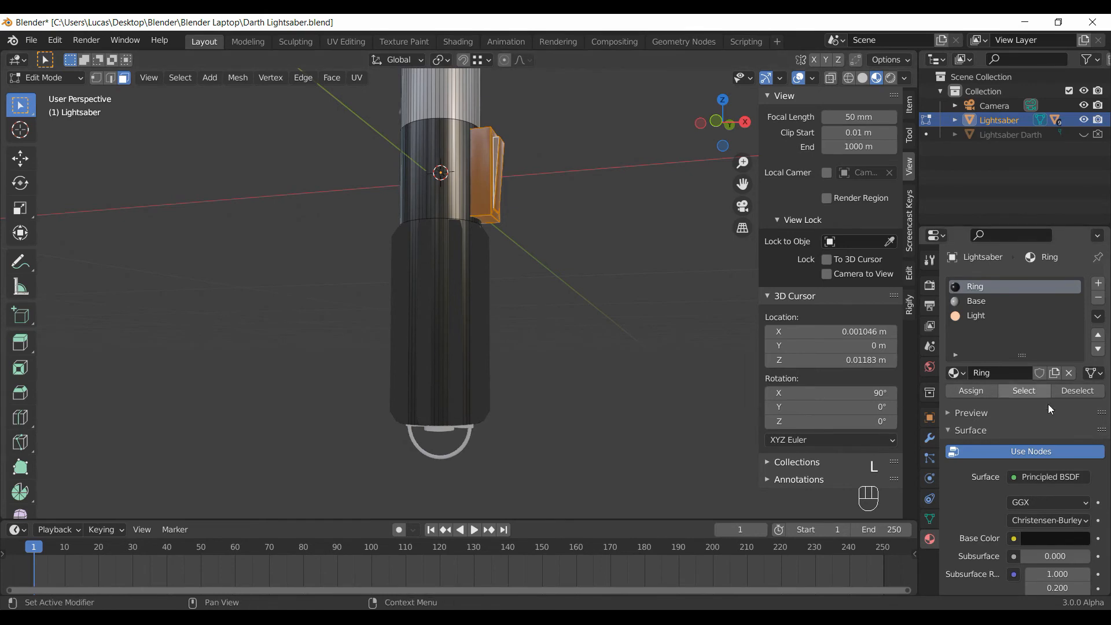
{"action": "key", "text": "Tab"}
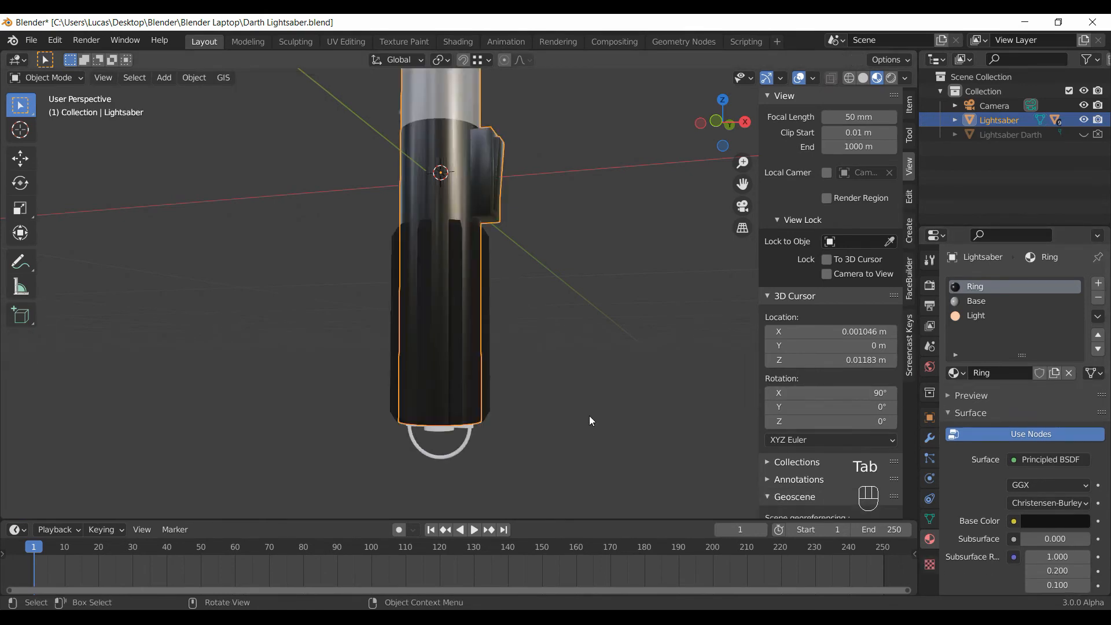
Apply the existing Base material to the hanging ring at the hilt's lower end and save the file.
{"action": "left_click", "coordinate": [459, 438]}
{"action": "left_click", "coordinate": [956, 344]}
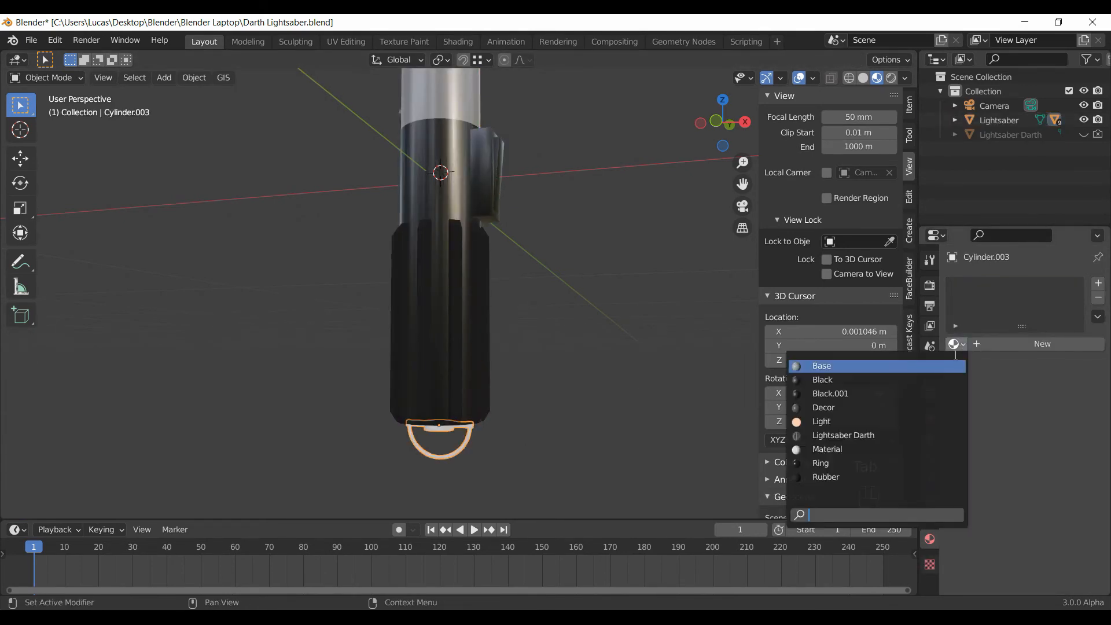
{"action": "left_click", "coordinate": [822, 366]}
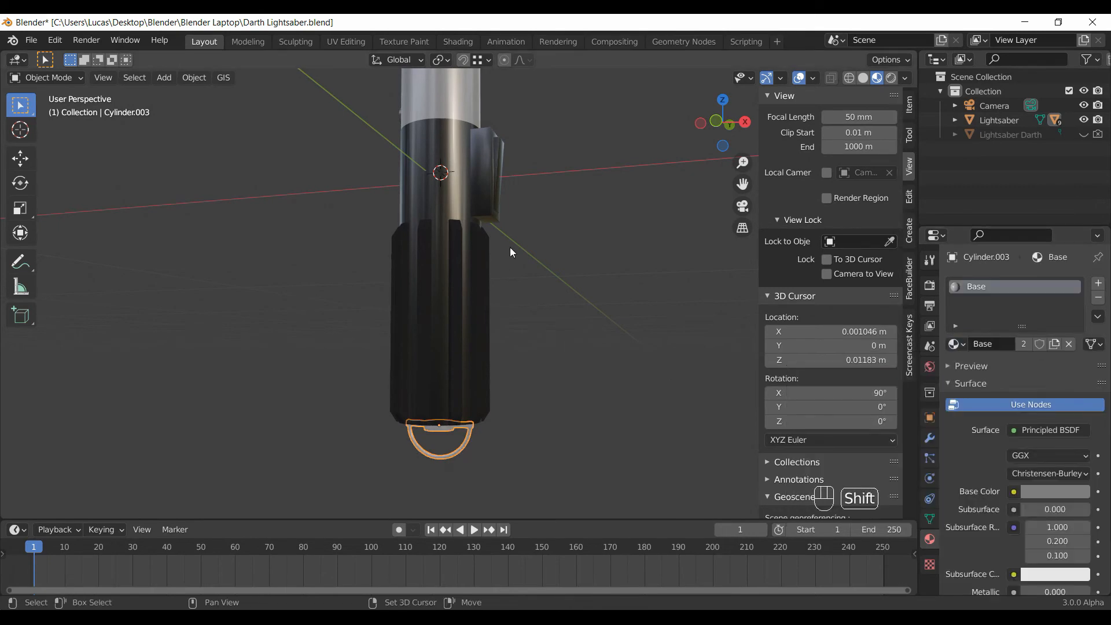
{"action": "middle_click_drag", "start_coordinate": [509, 247], "coordinate": [581, 314], "text": "shift"}
{"action": "middle_click_drag", "start_coordinate": [576, 199], "coordinate": [613, 312]}
{"action": "middle_click_drag", "start_coordinate": [612, 384], "coordinate": [524, 309], "text": "shift"}
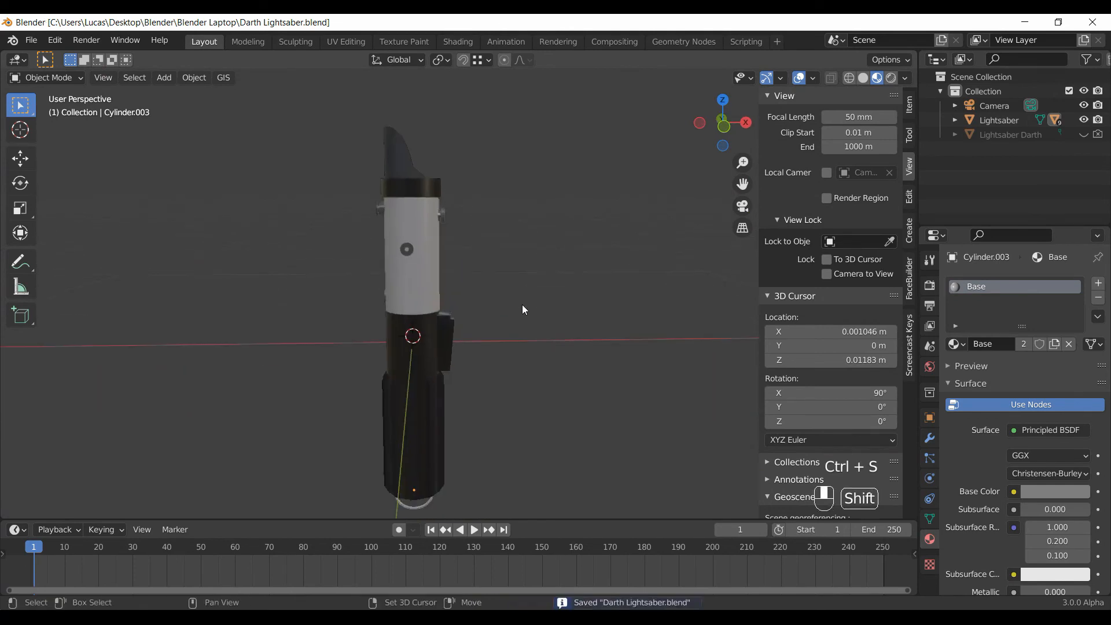
Rotate the whole hilt 90° about global X and 180° about global Z to lay it flat.
{"action": "left_click", "coordinate": [453, 290]}
{"action": "key", "text": "r"}
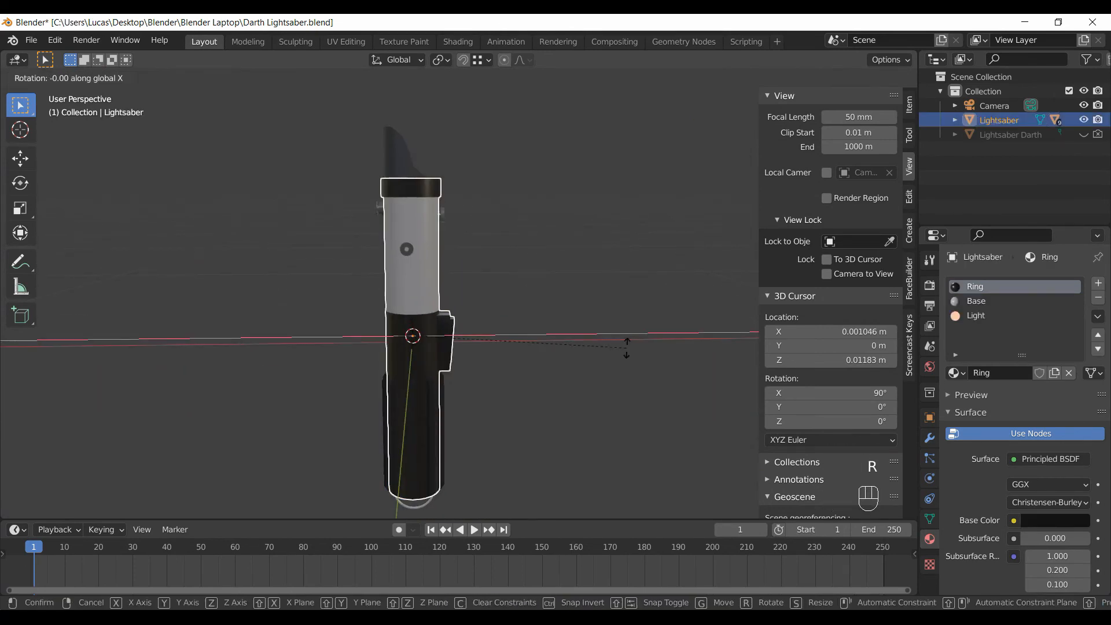
{"action": "type", "text": "90"}
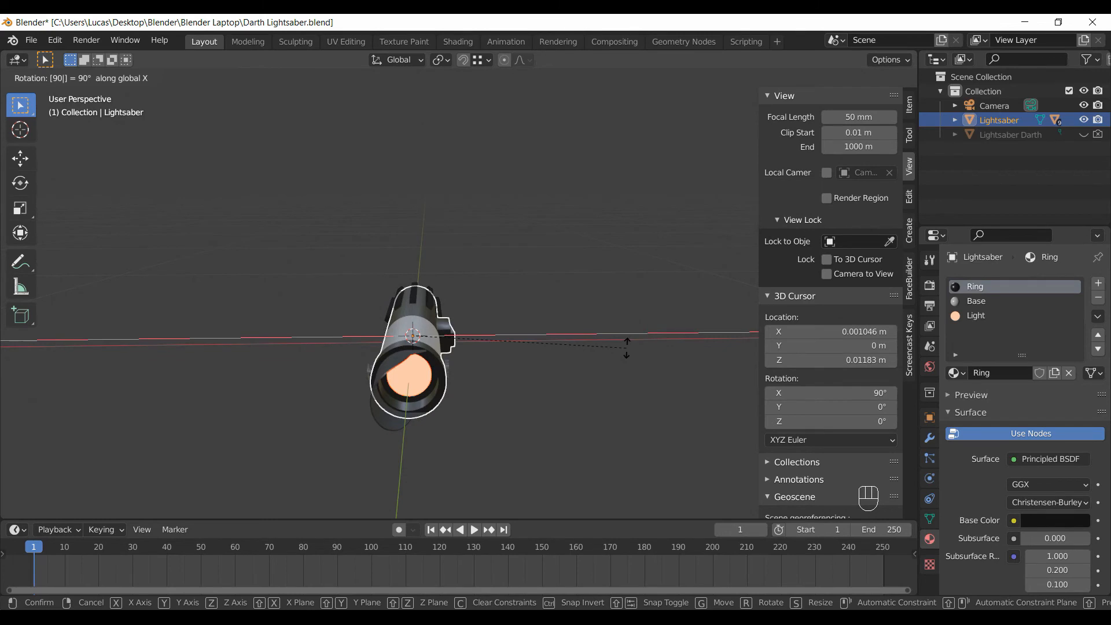
{"action": "key", "text": "Return"}
{"action": "middle_click_drag", "start_coordinate": [630, 338], "coordinate": [477, 399]}
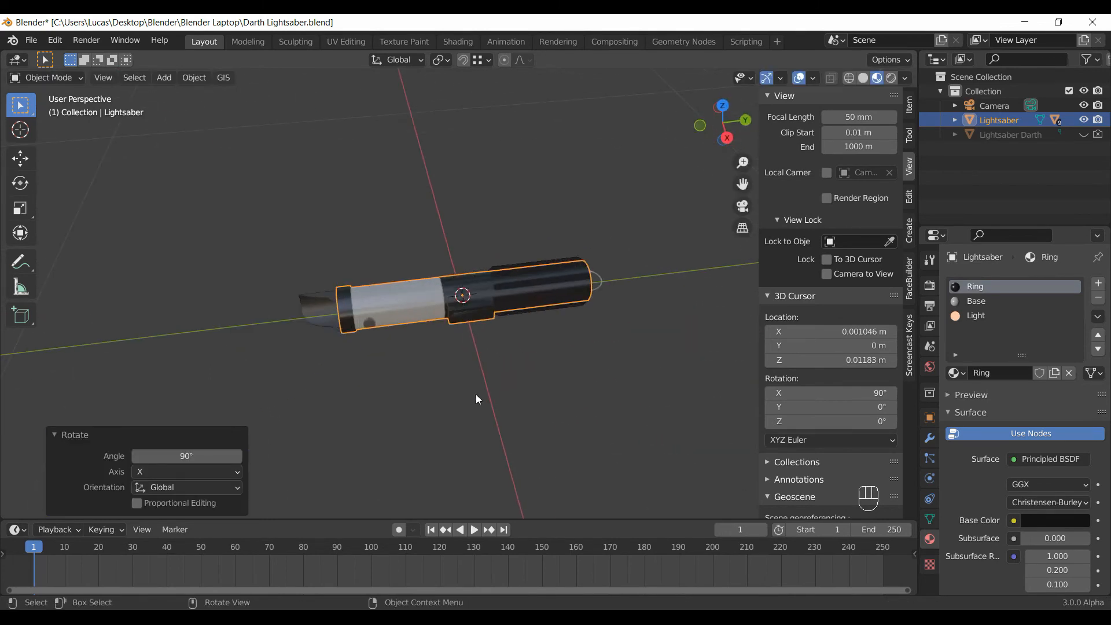
{"action": "type", "text": "rz180"}
{"action": "key", "text": "Return"}
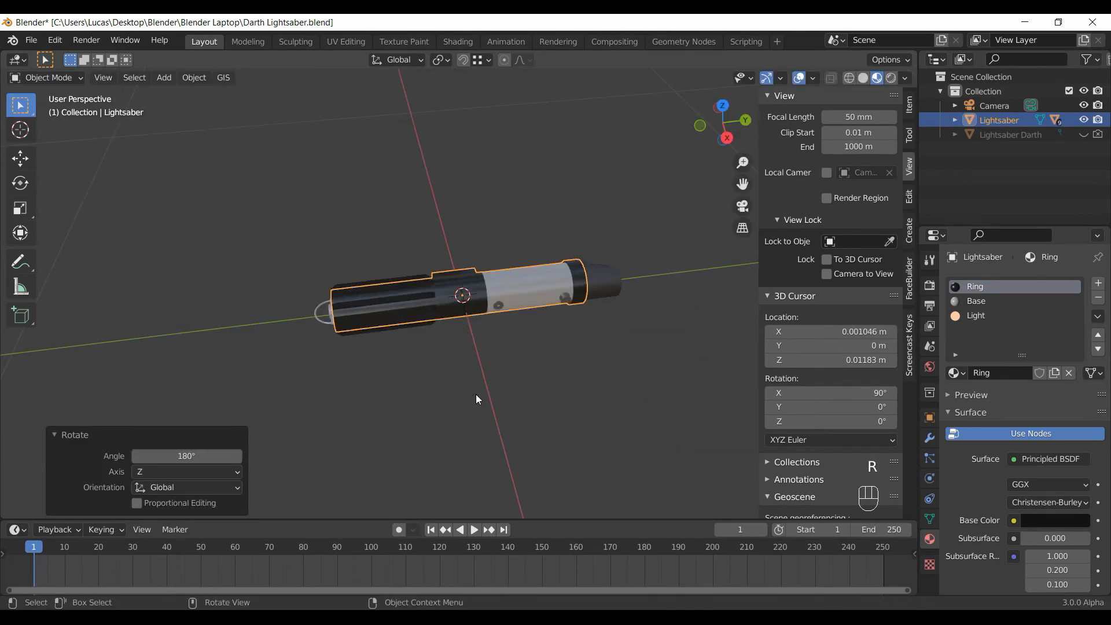
Roll the hilt about -137° around the global Y axis.
{"action": "middle_click_drag", "start_coordinate": [612, 353], "coordinate": [567, 398]}
{"action": "key", "text": "r"}
{"action": "key", "text": "x"}
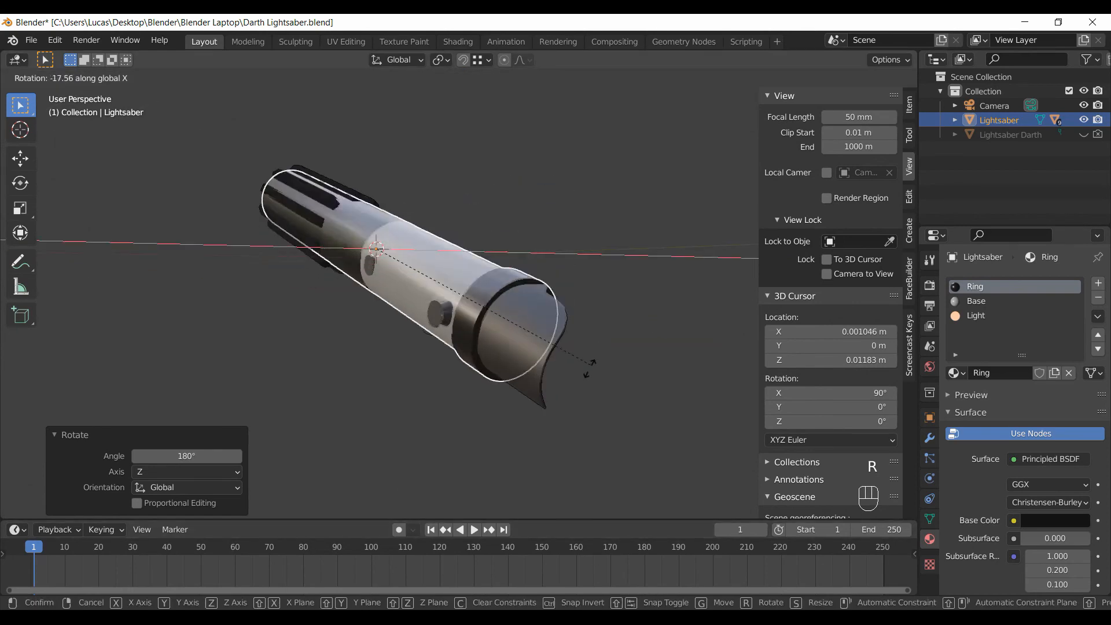
{"action": "key", "text": "y"}
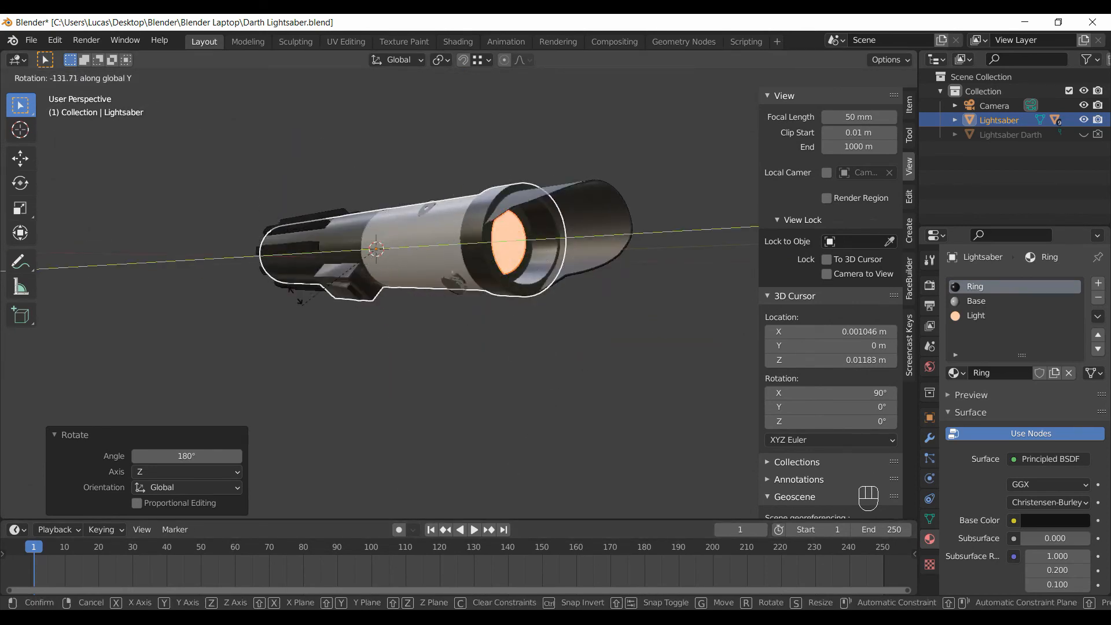
{"action": "left_click", "coordinate": [317, 293]}
{"action": "middle_click_drag", "start_coordinate": [506, 286], "coordinate": [508, 308]}
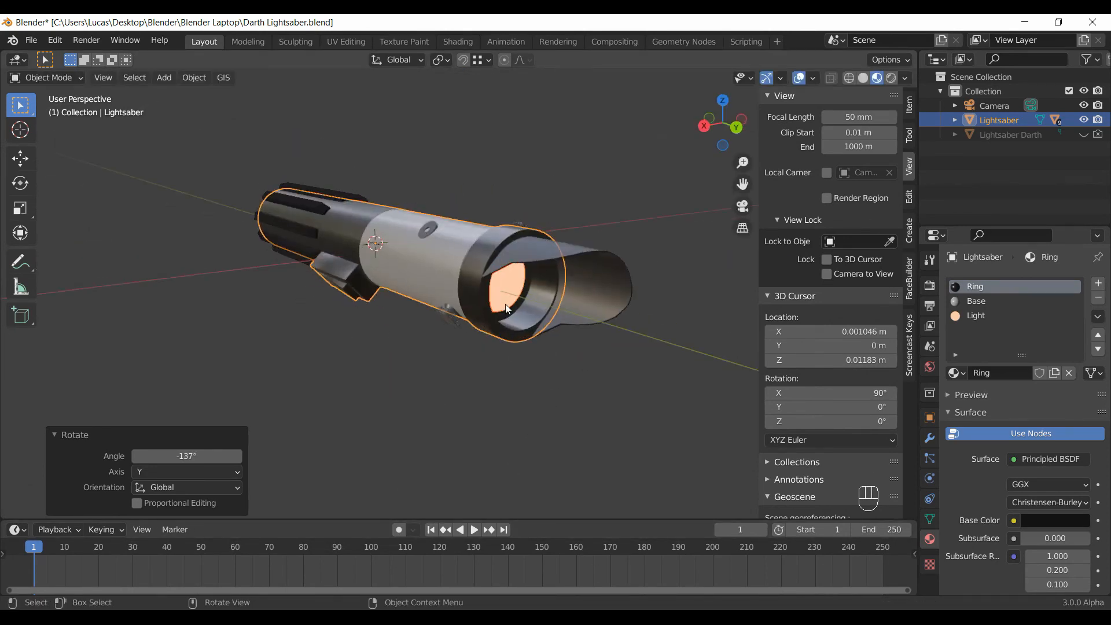
{"action": "scroll", "coordinate": [509, 312], "scroll_direction": "up", "scroll_amount": 1}
{"action": "middle_click_drag", "start_coordinate": [524, 515], "coordinate": [541, 460]}
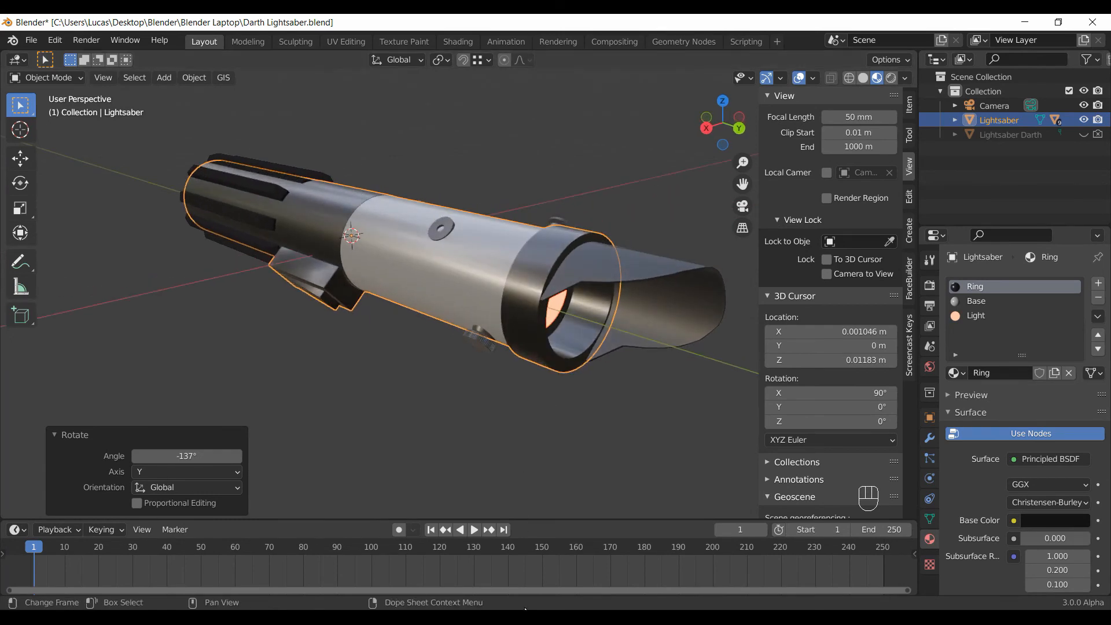
Paste the copied backdrop plane into the scene as a floor and walls around the hilt.
{"action": "scroll", "coordinate": [598, 399], "scroll_direction": "down", "scroll_amount": 5}
{"action": "key", "text": "ctrl+v"}
{"action": "scroll", "coordinate": [596, 395], "scroll_direction": "up", "scroll_amount": 2}
{"action": "middle_click_drag", "start_coordinate": [618, 417], "coordinate": [621, 393]}
{"action": "left_click", "coordinate": [622, 393]}
{"action": "middle_click_drag", "start_coordinate": [611, 210], "coordinate": [620, 325], "text": "shift"}
{"action": "left_click", "coordinate": [603, 237]}
{"action": "key", "text": "Tab"}
{"action": "scroll", "coordinate": [619, 325], "scroll_direction": "down", "scroll_amount": 5}
{"action": "scroll", "coordinate": [512, 349], "scroll_direction": "up", "scroll_amount": 10}
{"action": "key", "text": "Tab"}
{"action": "middle_click_drag", "start_coordinate": [513, 349], "coordinate": [502, 322]}
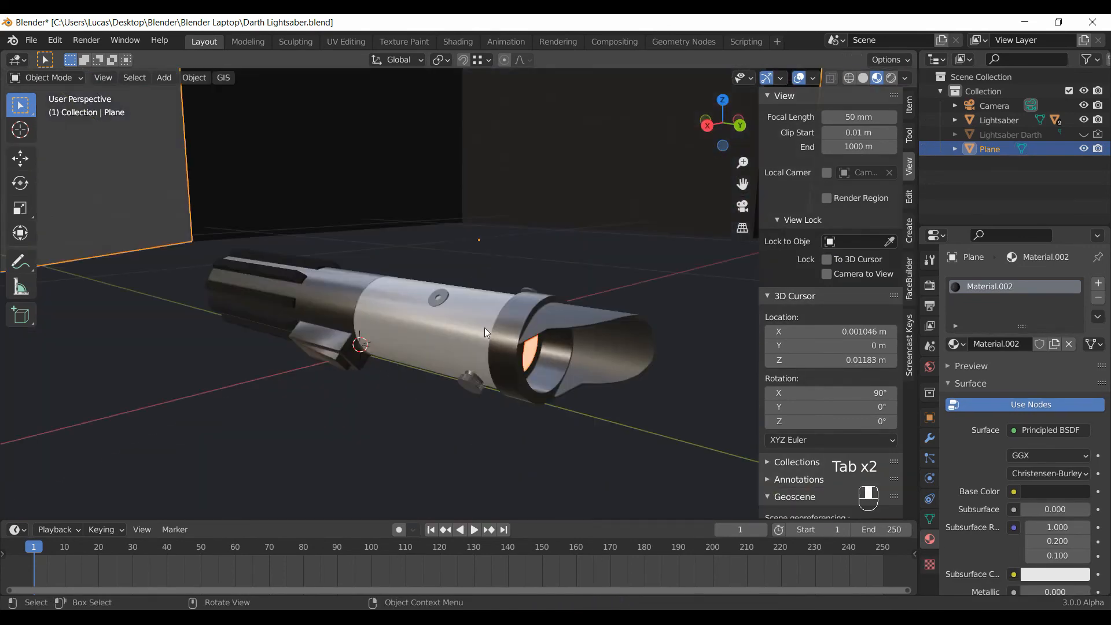
Lower the hilt along global Z by about 0.052 m and another 0.008 m toward the backdrop's floor.
{"action": "left_click", "coordinate": [490, 342]}
{"action": "scroll", "coordinate": [480, 312], "scroll_direction": "up", "scroll_amount": 6}
{"action": "key", "text": "g"}
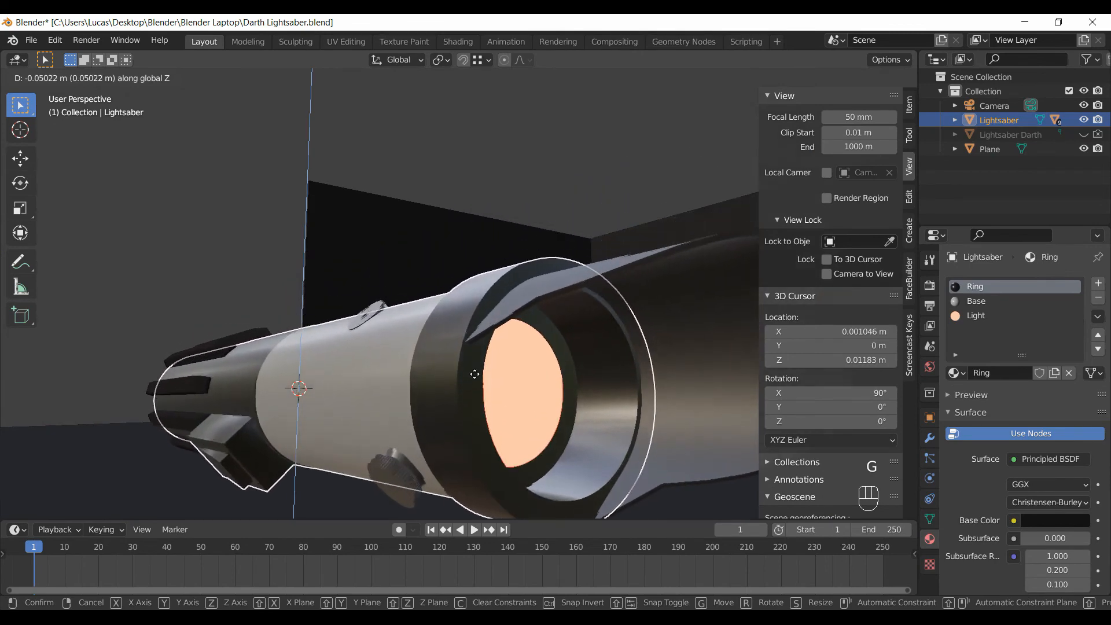
{"action": "left_click", "coordinate": [477, 368]}
{"action": "middle_click_drag", "start_coordinate": [477, 368], "coordinate": [480, 274], "text": "shift"}
{"action": "key", "text": "g"}
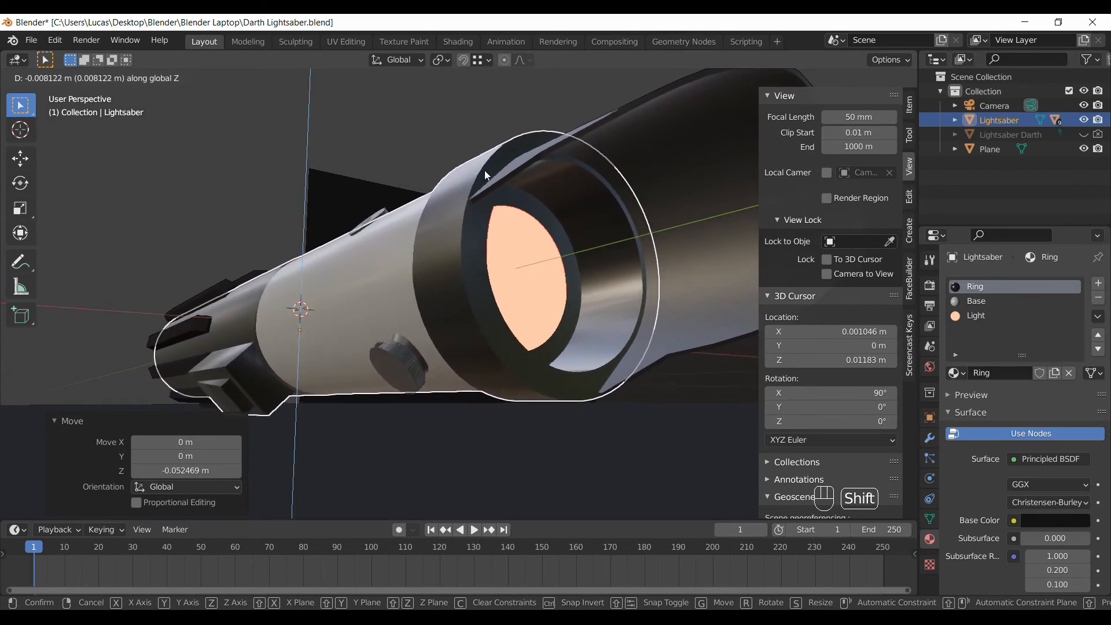
{"action": "left_click", "coordinate": [466, 334]}
Switch to the camera's view and select the camera.
{"action": "key", "text": "KP_0"}
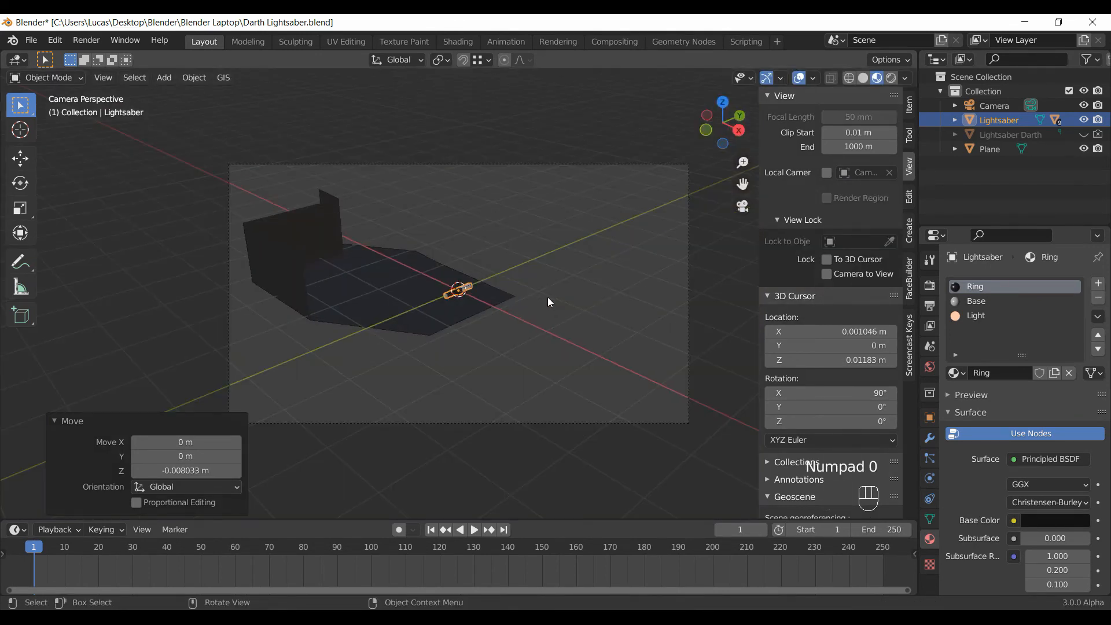
{"action": "left_click", "coordinate": [695, 401]}
{"action": "left_click", "coordinate": [689, 394]}
{"action": "key", "text": "d"}
{"action": "key", "text": "w"}
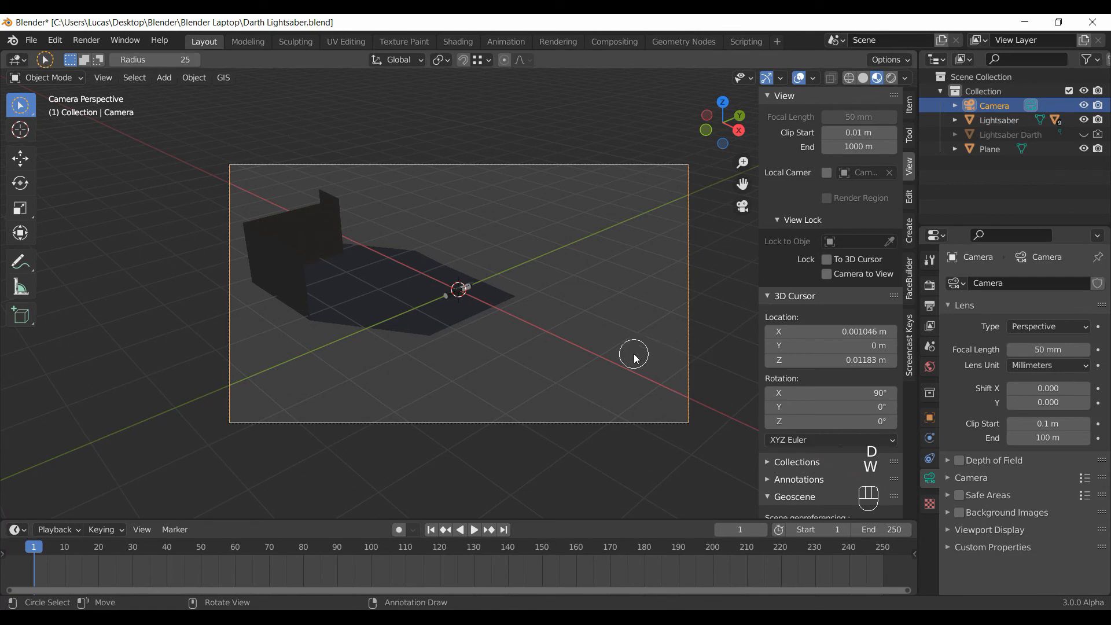
{"action": "right_click", "coordinate": [582, 358]}
{"action": "right_click", "coordinate": [536, 345]}
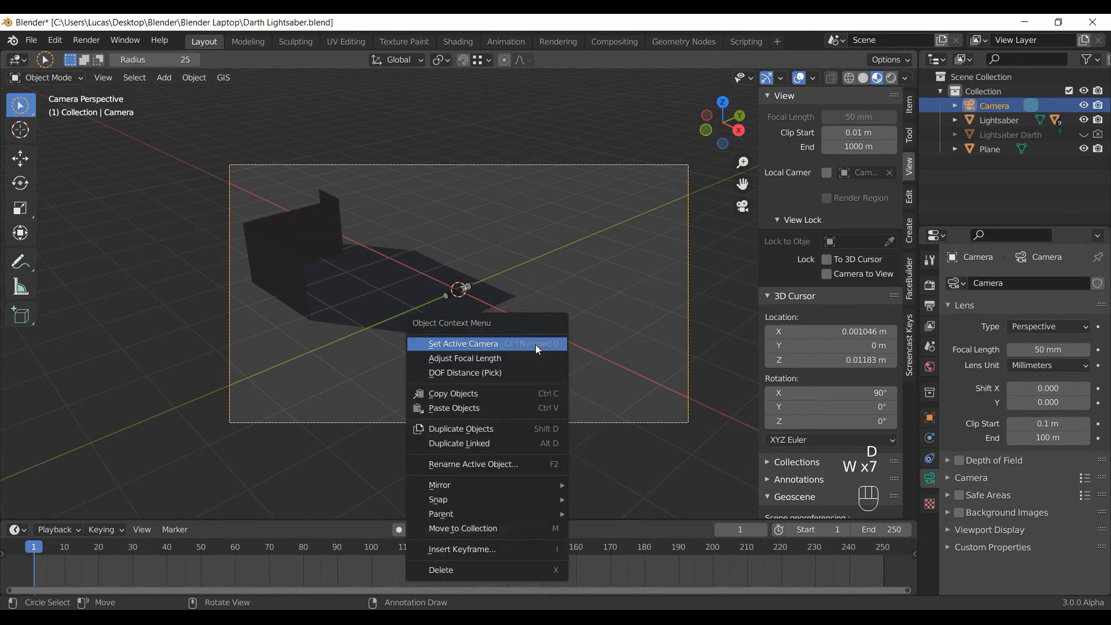
{"action": "key", "text": "w"}
{"action": "key", "text": "w"}
{"action": "key", "text": "w"}
{"action": "left_click", "coordinate": [692, 305]}
{"action": "left_click", "coordinate": [538, 165]}
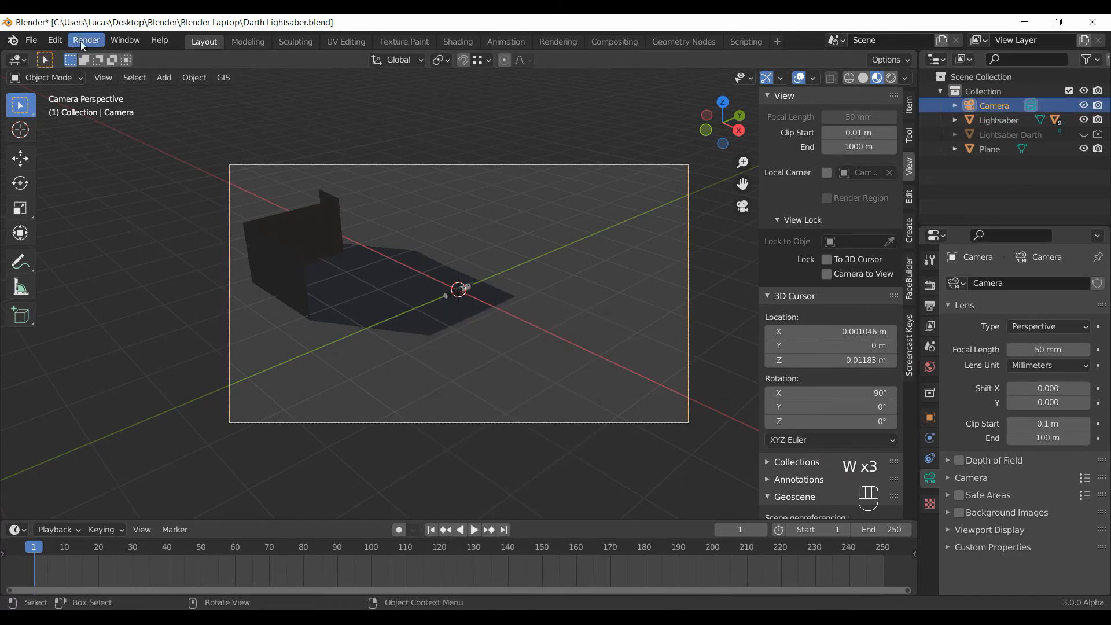
Open the shortcut assignment for the Walk Navigation command.
{"action": "left_click", "coordinate": [103, 78]}
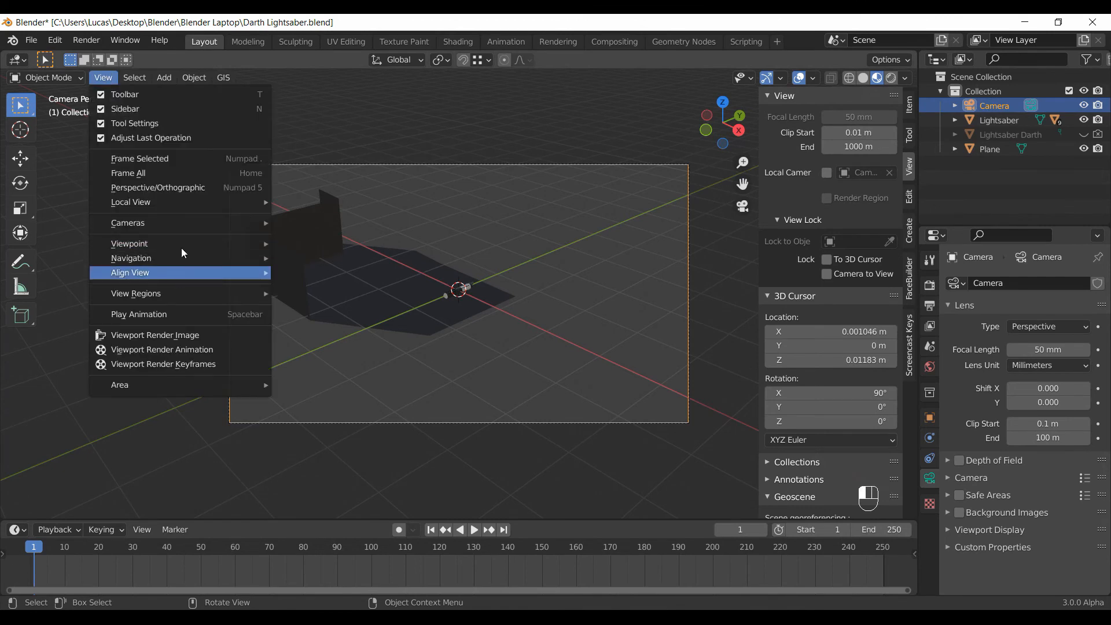
{"action": "mouse_move", "coordinate": [193, 258]}
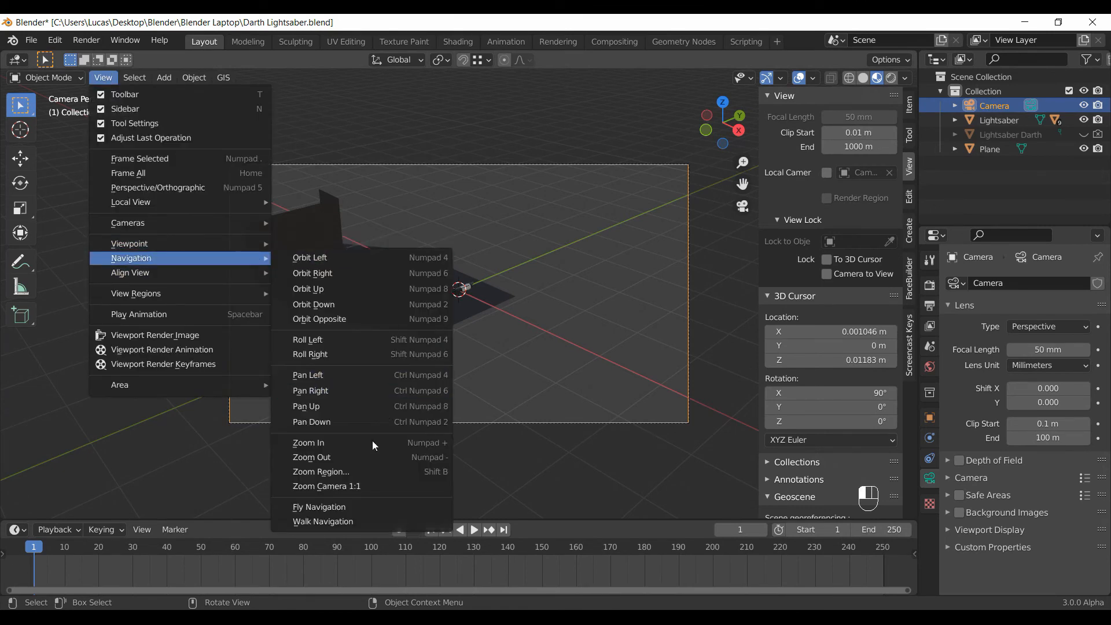
{"action": "right_click", "coordinate": [352, 520]}
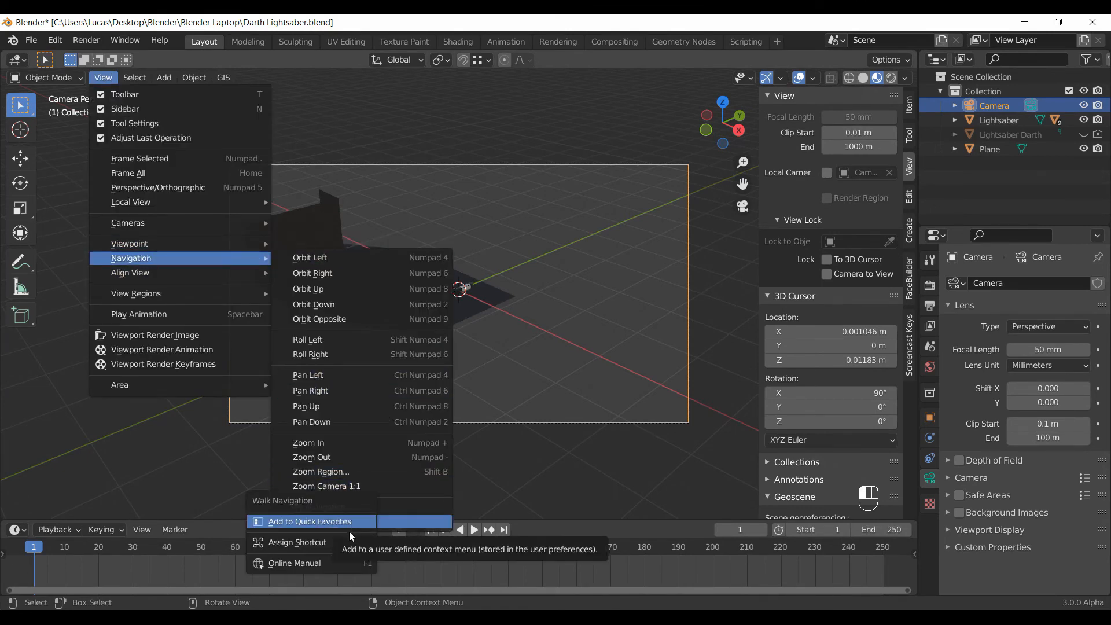
{"action": "left_click", "coordinate": [347, 543]}
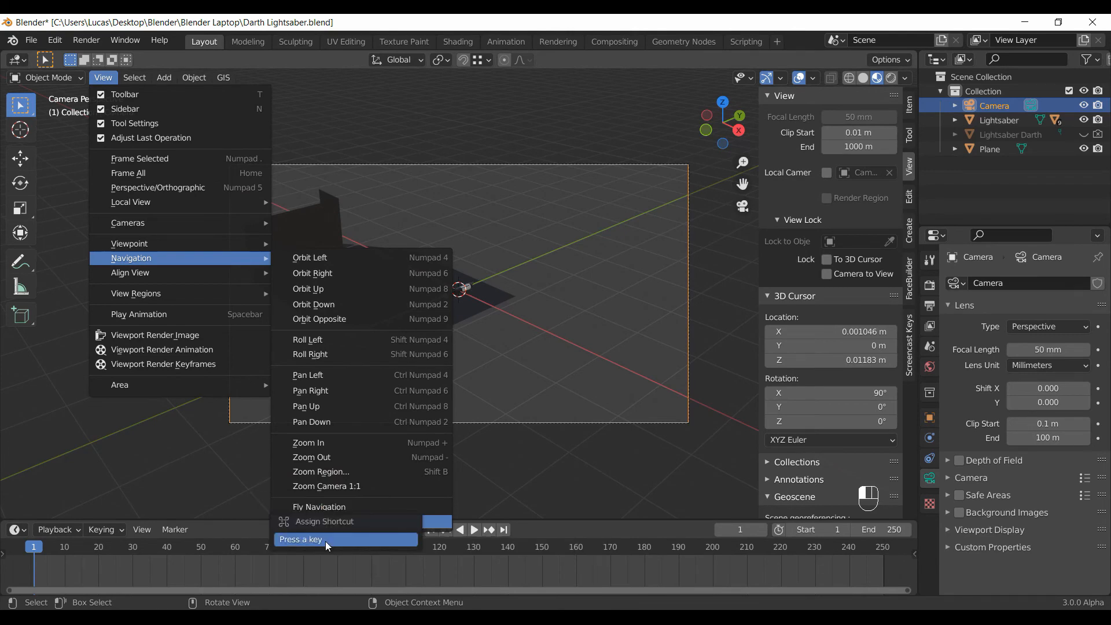
Steer the camera with Walk Navigation toward the hilt, framing it at an angle from the emitter end.
{"action": "left_click", "coordinate": [364, 524]}
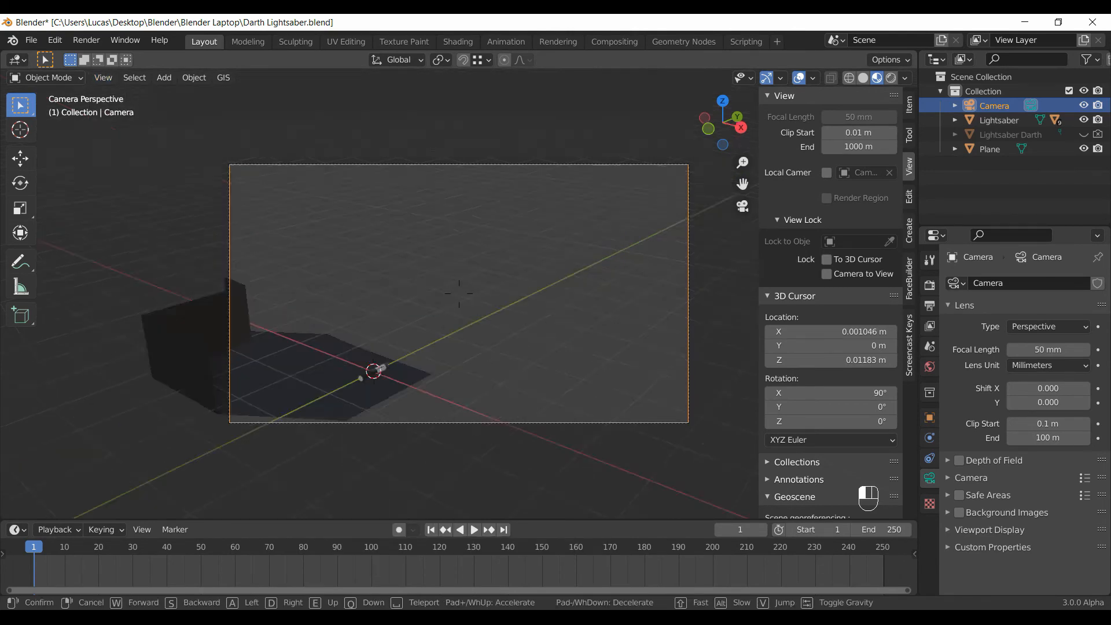
{"action": "key", "text": "d"}
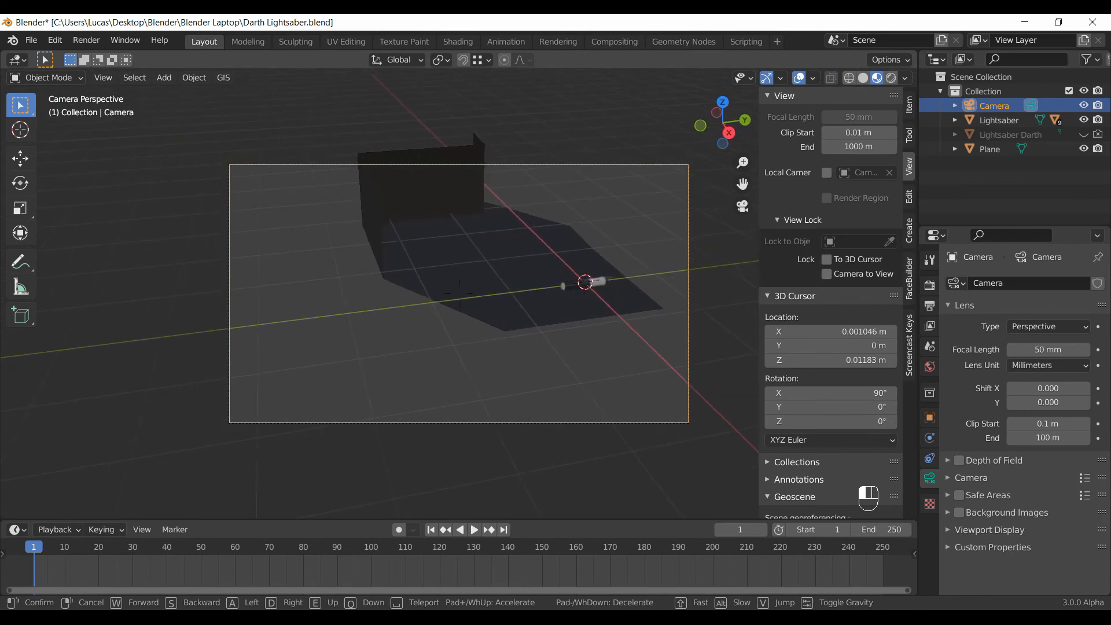
{"action": "key", "text": "w"}
{"action": "key", "text": "w"}
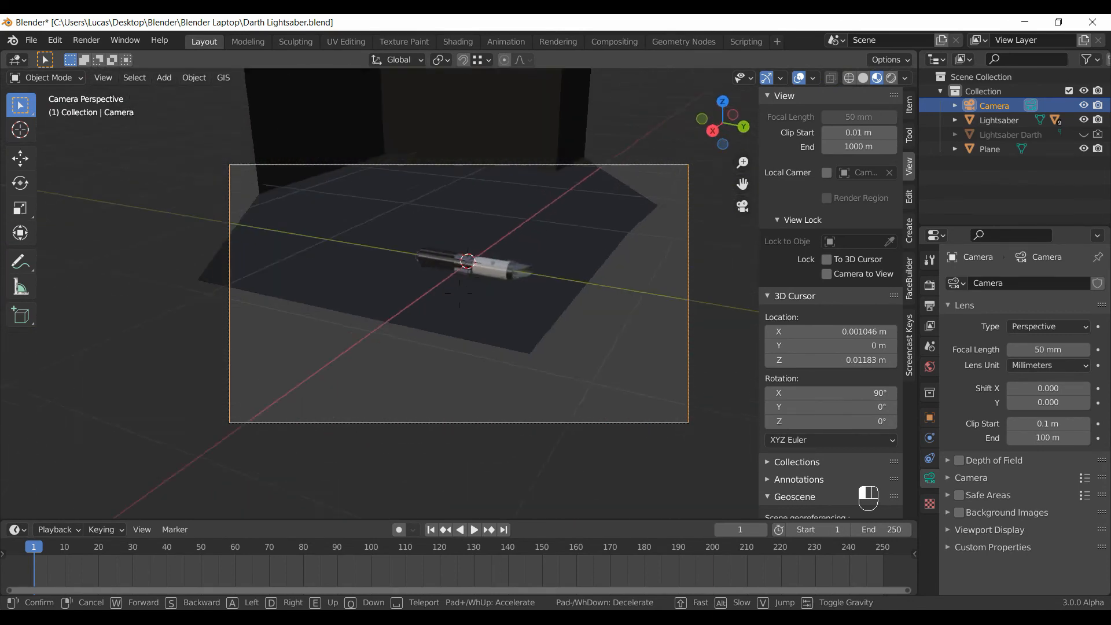
{"action": "key", "text": "w"}
{"action": "key", "text": "s"}
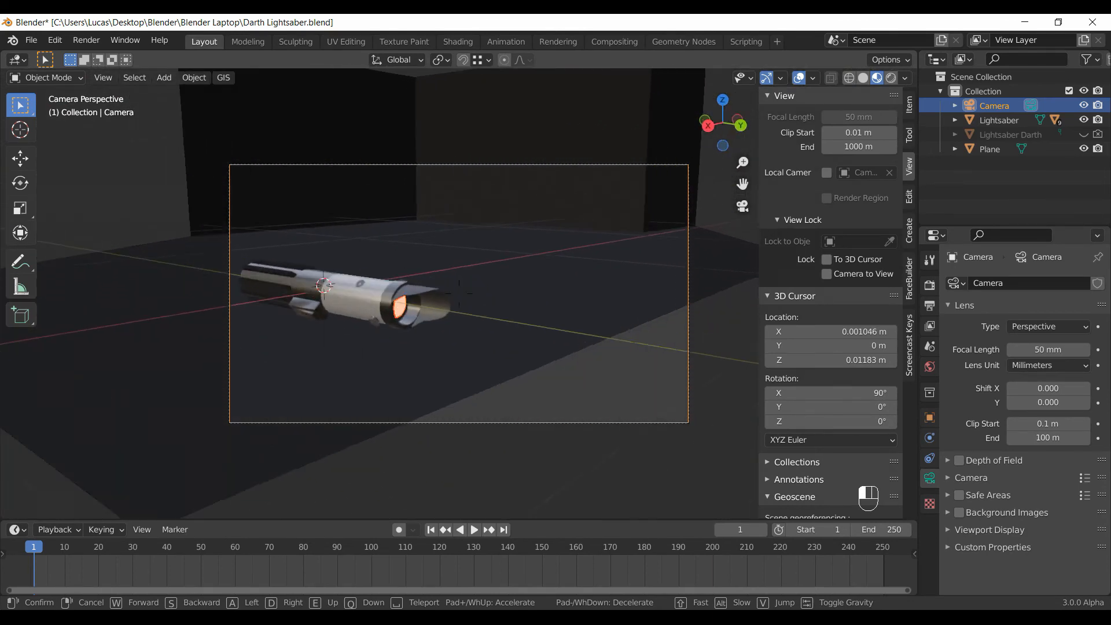
{"action": "key", "text": "w"}
{"action": "key", "text": "s"}
{"action": "key", "text": "s"}
{"action": "key", "text": "d"}
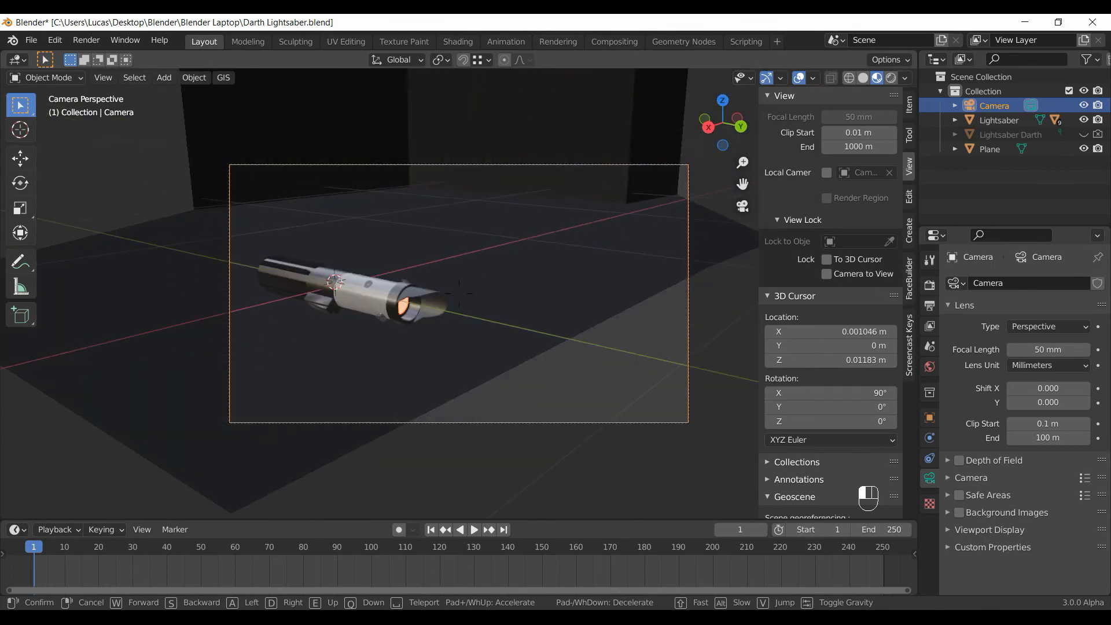
{"action": "key", "text": "w"}
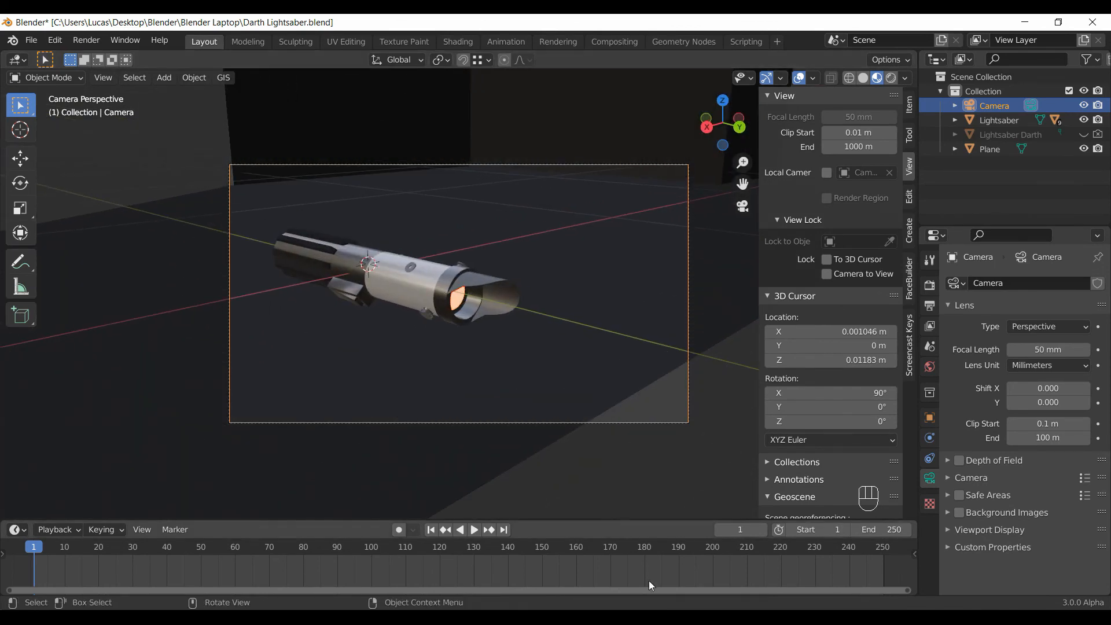
Paste the copied camera, look through it, and move the hilt about -0.141 m along global Y.
{"action": "key", "text": "ctrl+v"}
{"action": "key", "text": "KP_0"}
{"action": "left_click", "coordinate": [597, 335]}
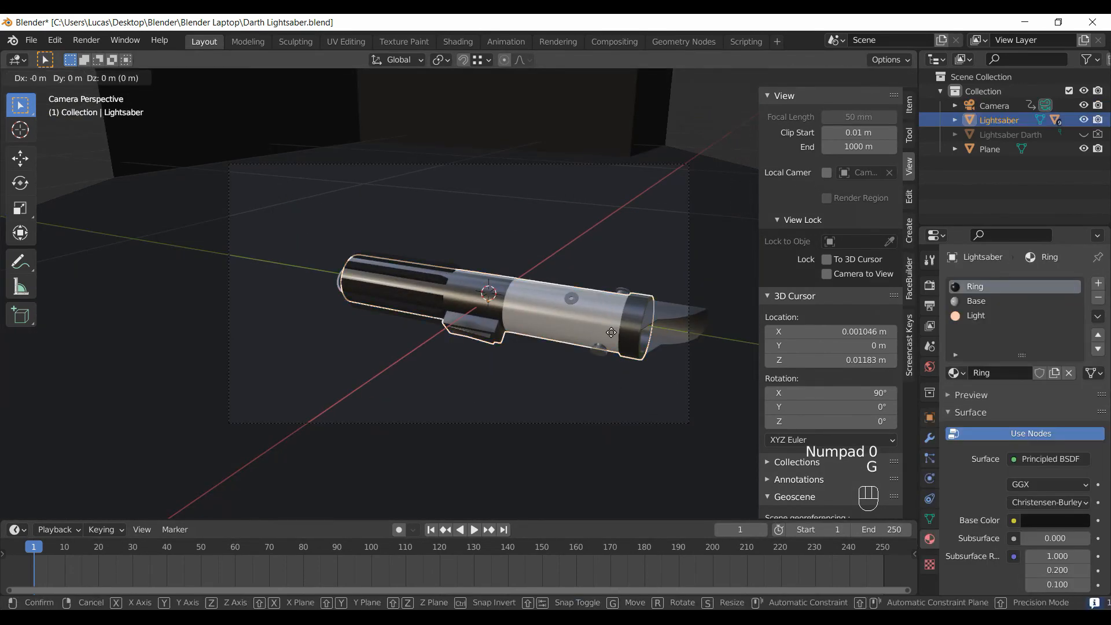
{"action": "key", "text": "g"}
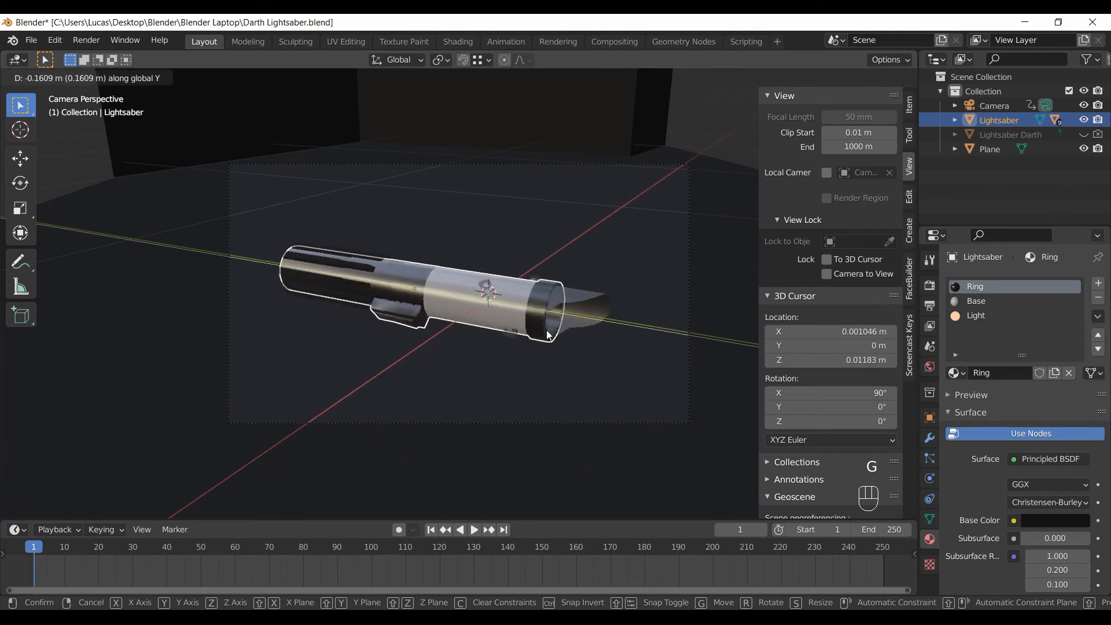
{"action": "left_click", "coordinate": [568, 368]}
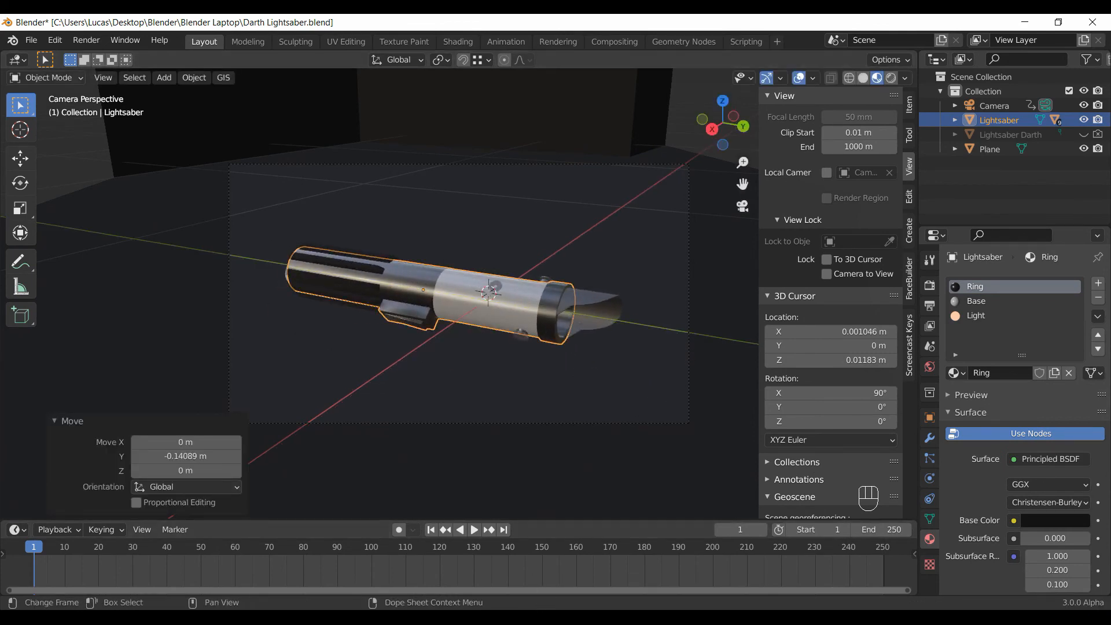
Add an area light at the hilt and raise it about 0.13 m along global Z.
{"action": "middle_click_drag", "start_coordinate": [405, 261], "coordinate": [459, 324]}
{"action": "key", "text": "shift+a"}
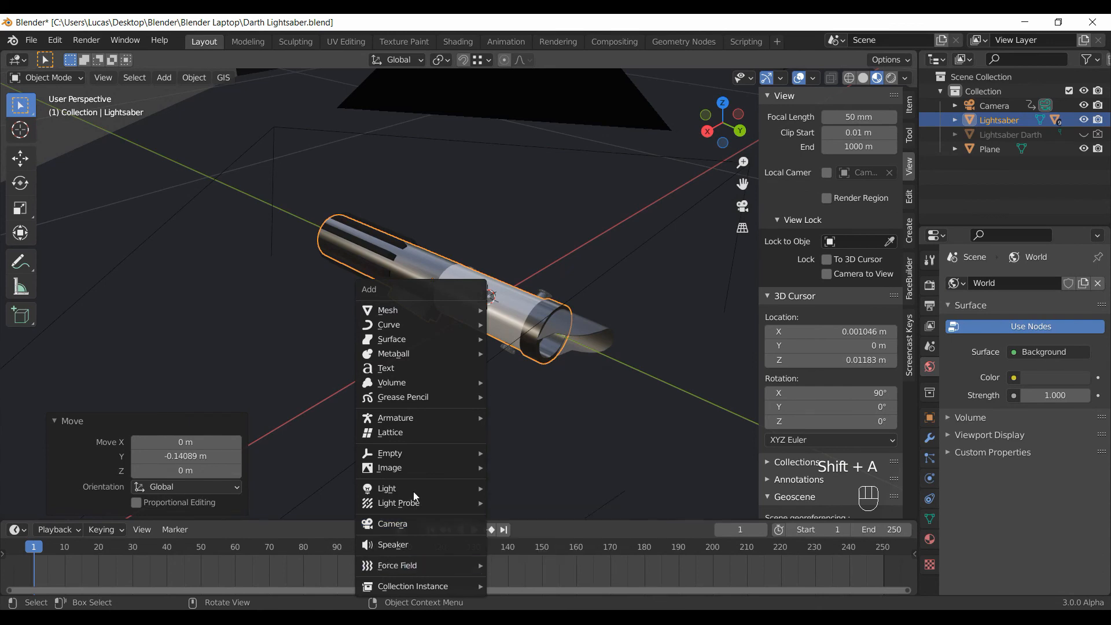
{"action": "mouse_move", "coordinate": [439, 492]}
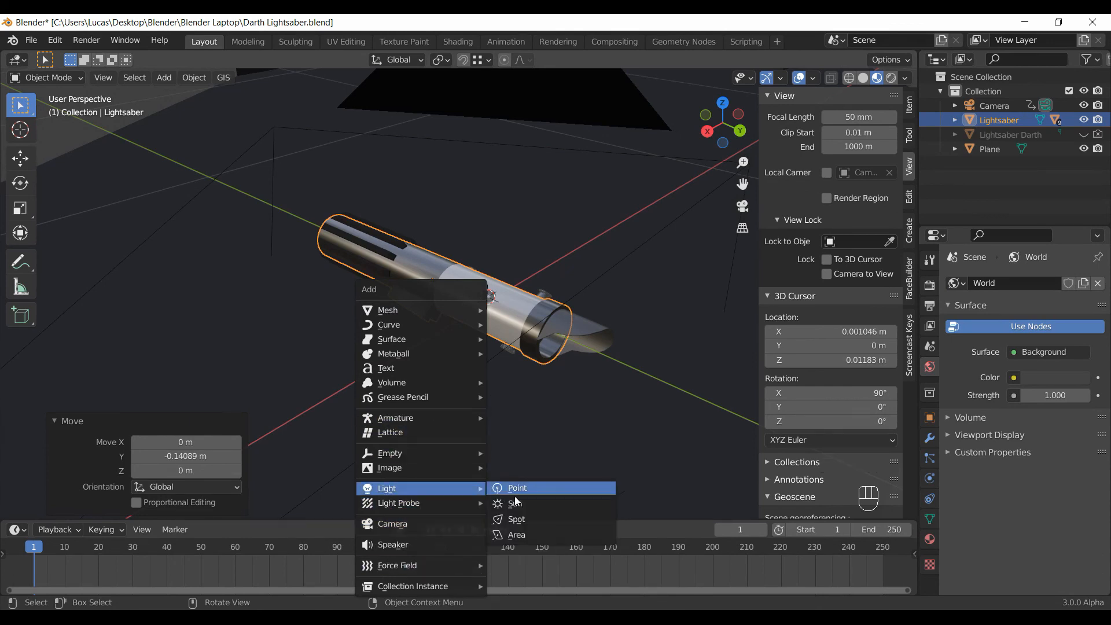
{"action": "left_click", "coordinate": [521, 535]}
{"action": "key", "text": "g"}
{"action": "left_click", "coordinate": [683, 400]}
Narrow the area light along global X and scale it to 0.584 along global Y.
{"action": "key", "text": "s"}
{"action": "key", "text": "x"}
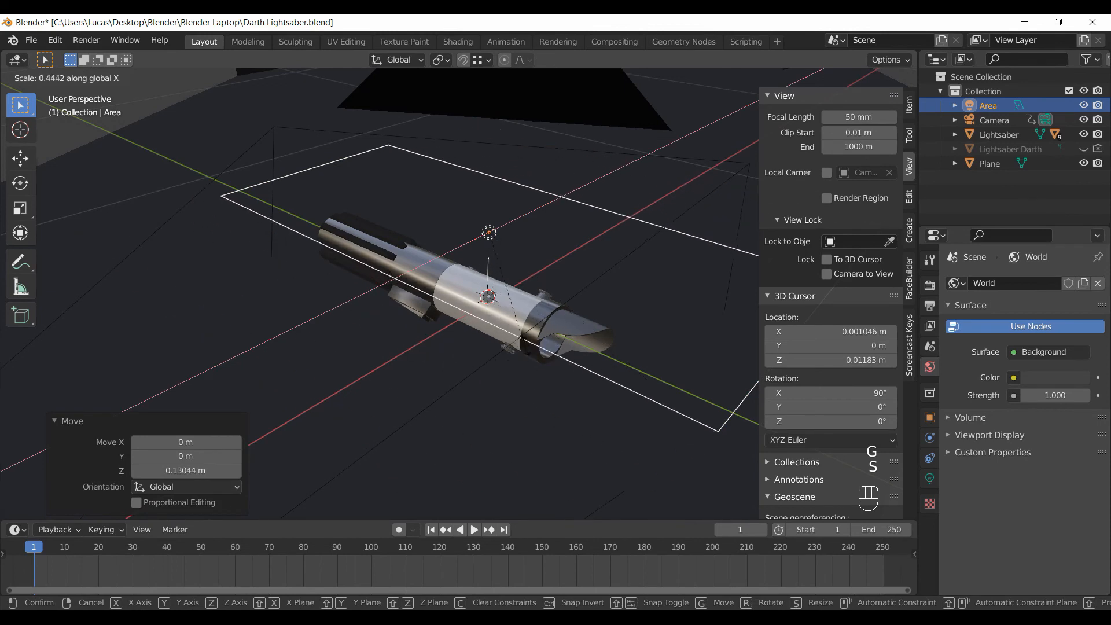
{"action": "left_click", "coordinate": [500, 272]}
{"action": "middle_click_drag", "start_coordinate": [509, 288], "coordinate": [449, 333]}
{"action": "key", "text": "s"}
{"action": "key", "text": "y"}
{"action": "left_click", "coordinate": [602, 373]}
Narrow the area light further along global X and shift it about -0.189 m and 0.075 m along global Y over the hilt.
{"action": "key", "text": "g"}
{"action": "key", "text": "x"}
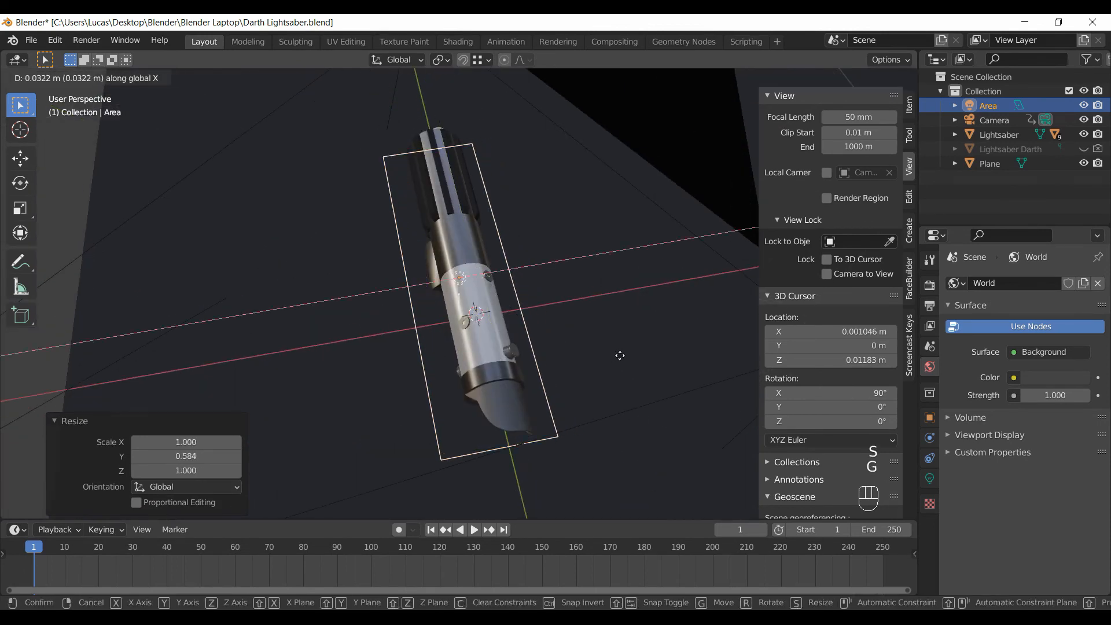
{"action": "key", "text": "y"}
{"action": "left_click", "coordinate": [620, 321]}
{"action": "key", "text": "s"}
{"action": "key", "text": "x"}
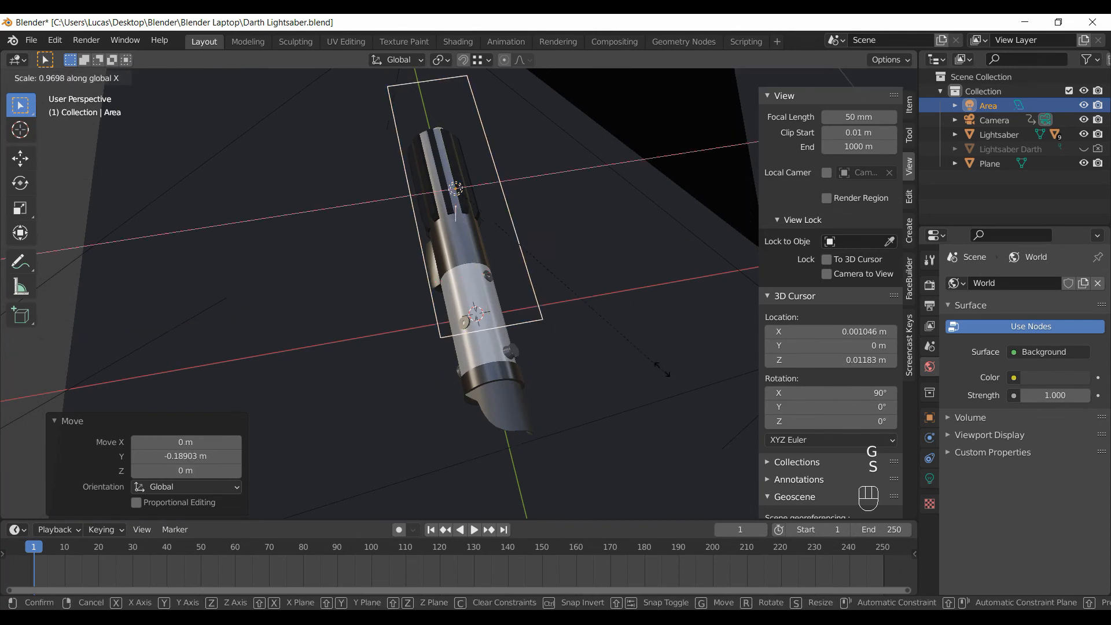
{"action": "left_click", "coordinate": [548, 282]}
{"action": "key", "text": "g"}
{"action": "key", "text": "y"}
{"action": "left_click", "coordinate": [561, 331]}
{"action": "middle_click_drag", "start_coordinate": [561, 331], "coordinate": [601, 249]}
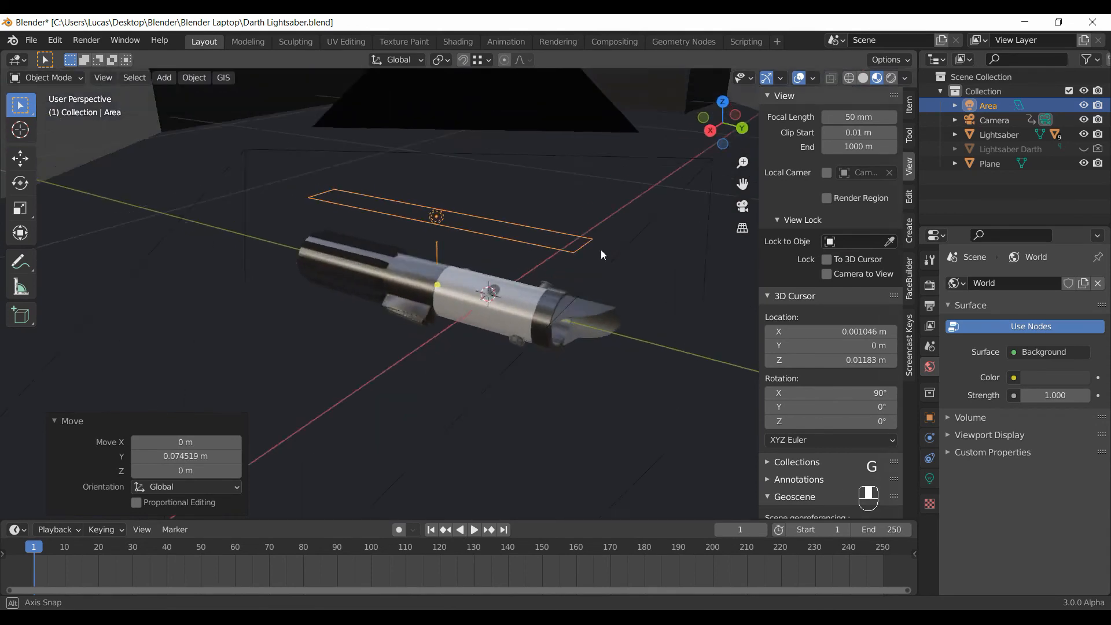
Duplicate the area light about 0.093 m along X and -0.077 m along Z, then rotate the copy 42.1° toward the hilt and adjust its position.
{"action": "key", "text": "KP_1"}
{"action": "key", "text": "KP_3"}
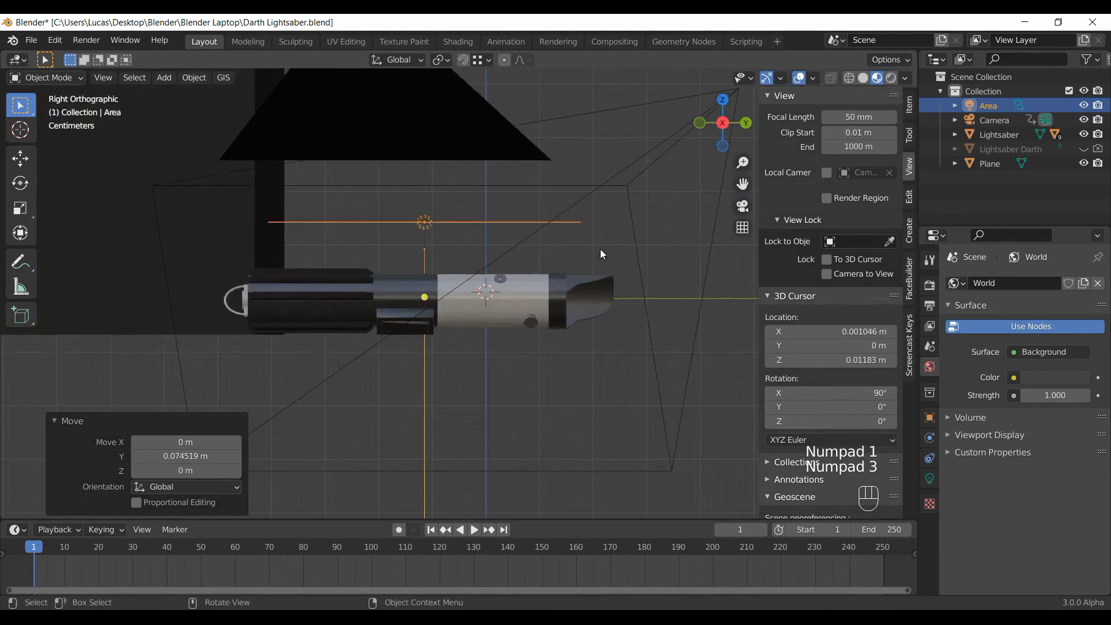
{"action": "key", "text": "KP_1"}
{"action": "key", "text": "shift+d"}
{"action": "left_click", "coordinate": [650, 289]}
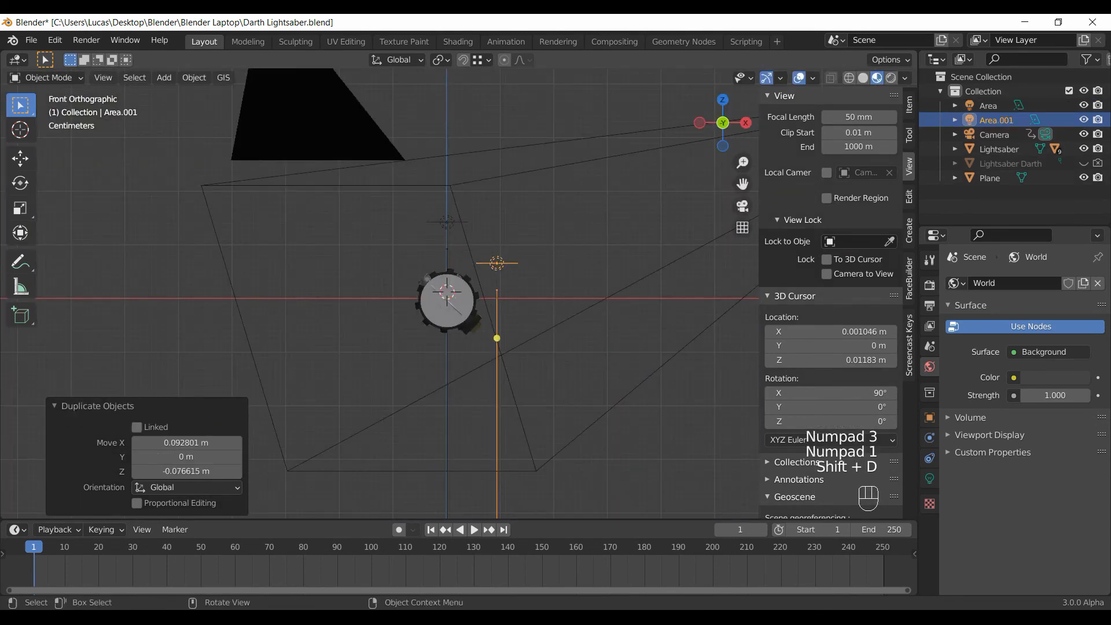
{"action": "key", "text": "r"}
{"action": "left_click", "coordinate": [645, 334]}
{"action": "key", "text": "g"}
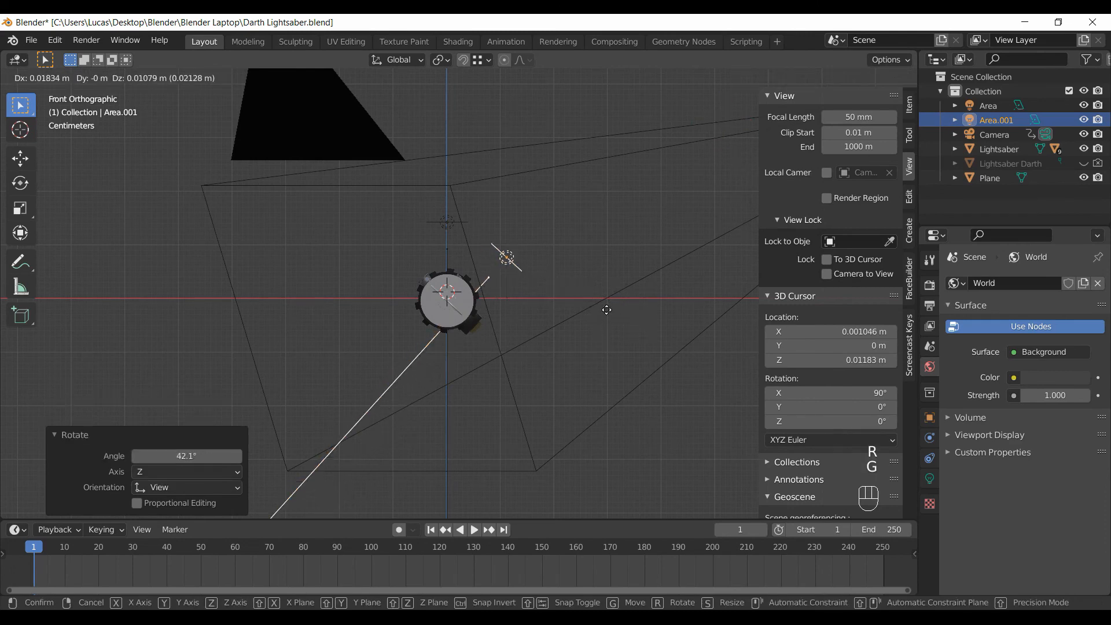
{"action": "left_click", "coordinate": [642, 301]}
Duplicate the angled light about -0.197 m along X to the hilt's opposite side, rotate it -85.8° toward the hilt, and adjust its position.
{"action": "key", "text": "shift+d"}
{"action": "left_click", "coordinate": [549, 313]}
{"action": "key", "text": "r"}
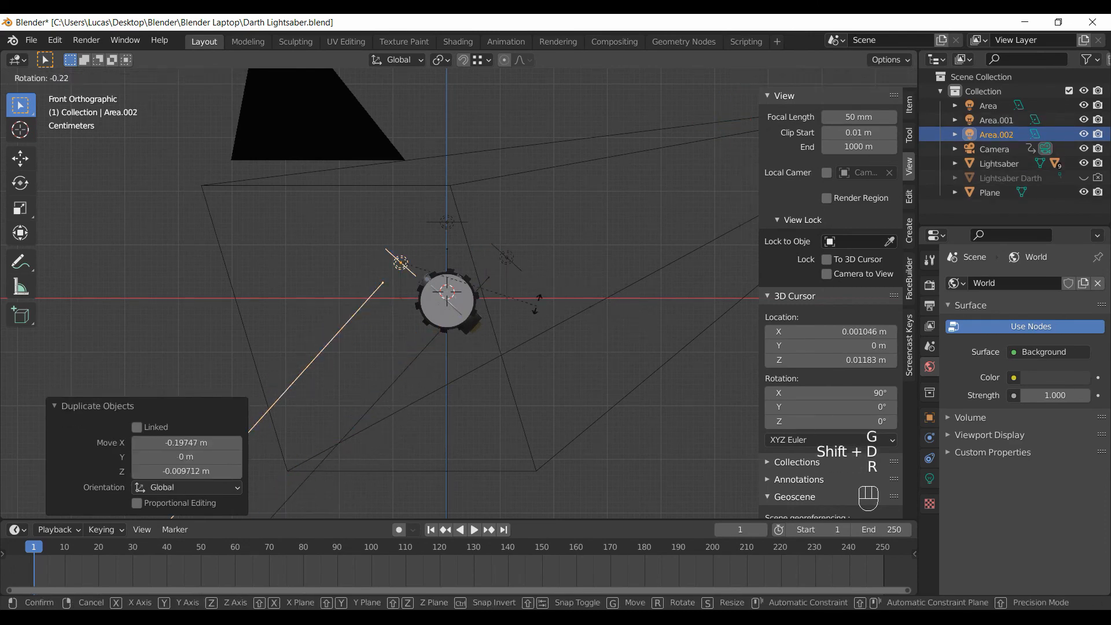
{"action": "left_click", "coordinate": [412, 222]}
{"action": "key", "text": "g"}
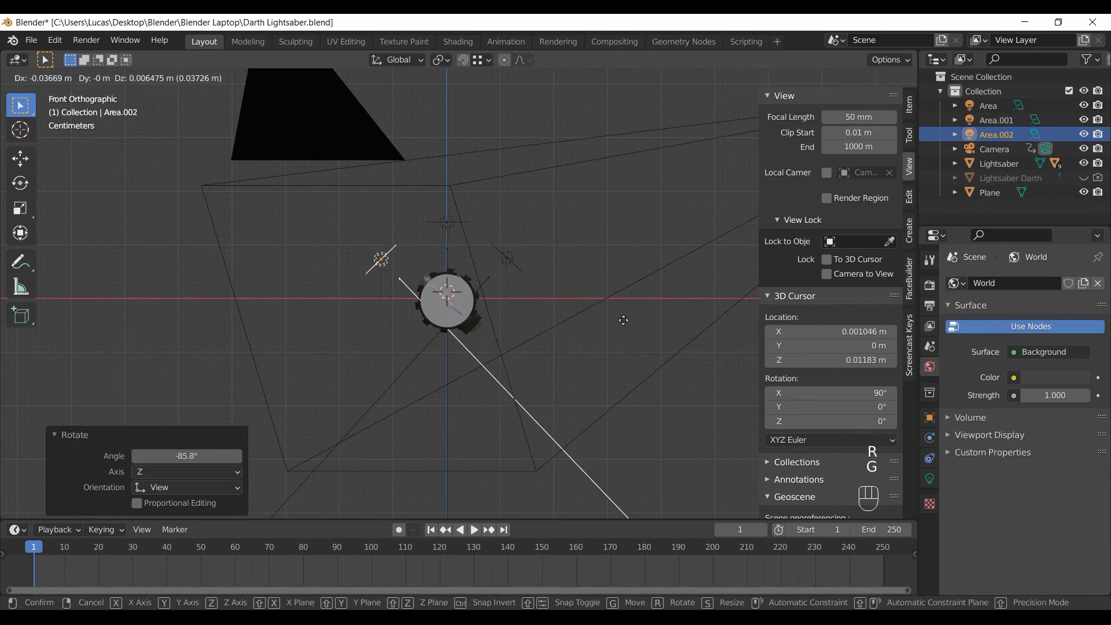
{"action": "left_click", "coordinate": [625, 326]}
Paste the copied area light and position it behind the hilt's pommel end.
{"action": "middle_click_drag", "start_coordinate": [625, 325], "coordinate": [417, 290]}
{"action": "key", "text": "ctrl+v"}
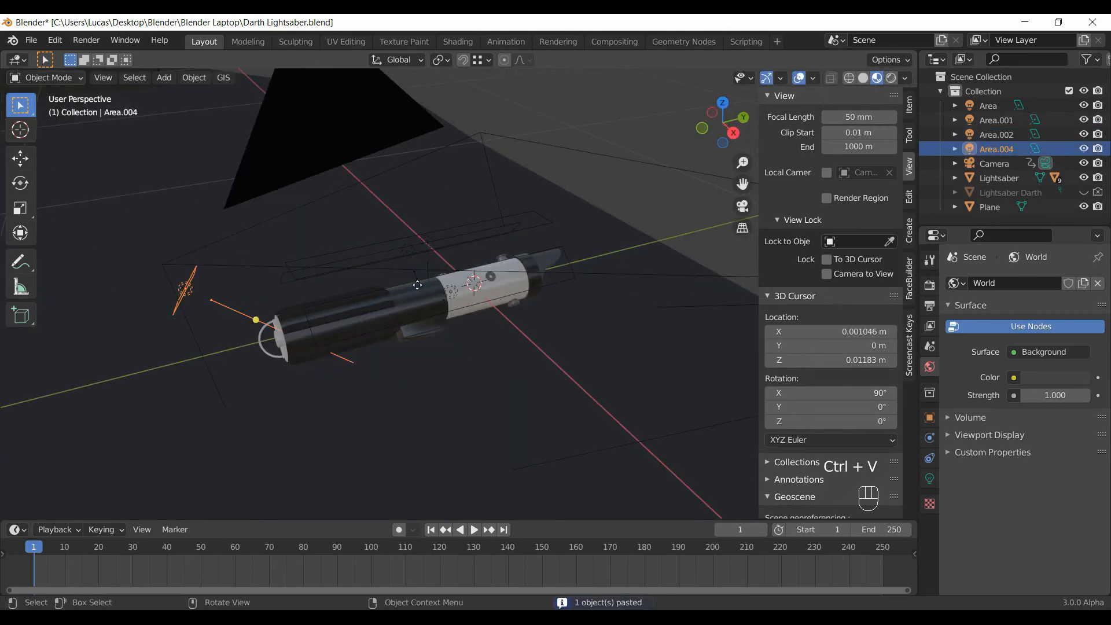
{"action": "key", "text": "g"}
{"action": "left_click", "coordinate": [438, 331]}
{"action": "middle_click_drag", "start_coordinate": [533, 317], "coordinate": [405, 301]}
{"action": "key", "text": "g"}
{"action": "left_click", "coordinate": [480, 311]}
{"action": "key", "text": "g"}
{"action": "left_click", "coordinate": [374, 299]}
{"action": "key", "text": "g"}
{"action": "left_click", "coordinate": [383, 305]}
{"action": "key", "text": "g"}
{"action": "left_click", "coordinate": [376, 312]}
Assign the Ring material to the flat end face of the hilt's pommel and save the file.
{"action": "left_click", "coordinate": [268, 308]}
{"action": "middle_click_drag", "start_coordinate": [317, 307], "coordinate": [367, 309]}
{"action": "scroll", "coordinate": [336, 317], "scroll_direction": "up", "scroll_amount": 2}
{"action": "left_click", "coordinate": [305, 324]}
{"action": "key", "text": "Tab"}
{"action": "key", "text": "Tab"}
{"action": "key", "text": "Tab"}
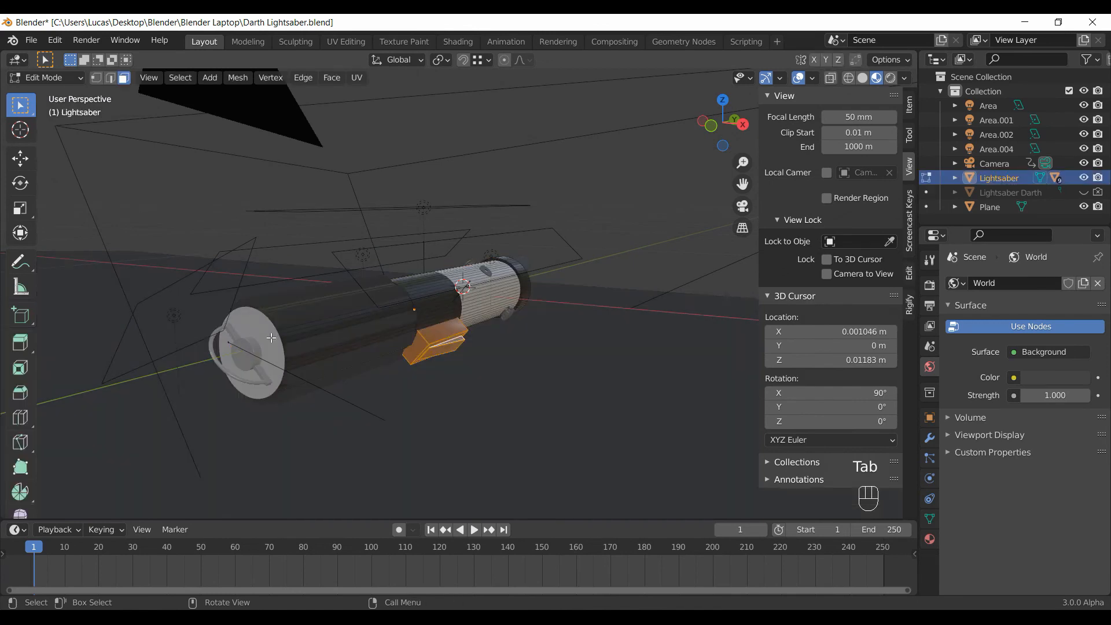
{"action": "left_click", "coordinate": [930, 439]}
{"action": "left_click", "coordinate": [929, 539]}
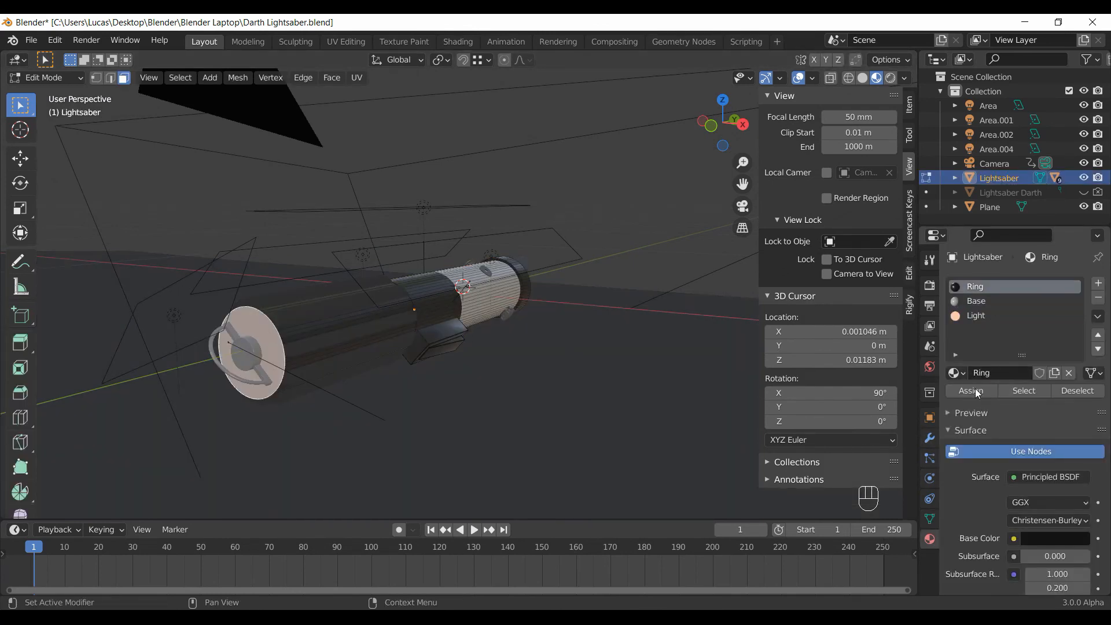
{"action": "left_click", "coordinate": [976, 391]}
{"action": "middle_click_drag", "start_coordinate": [518, 354], "coordinate": [510, 304]}
{"action": "key", "text": "Tab"}
{"action": "key", "text": "ctrl+s"}
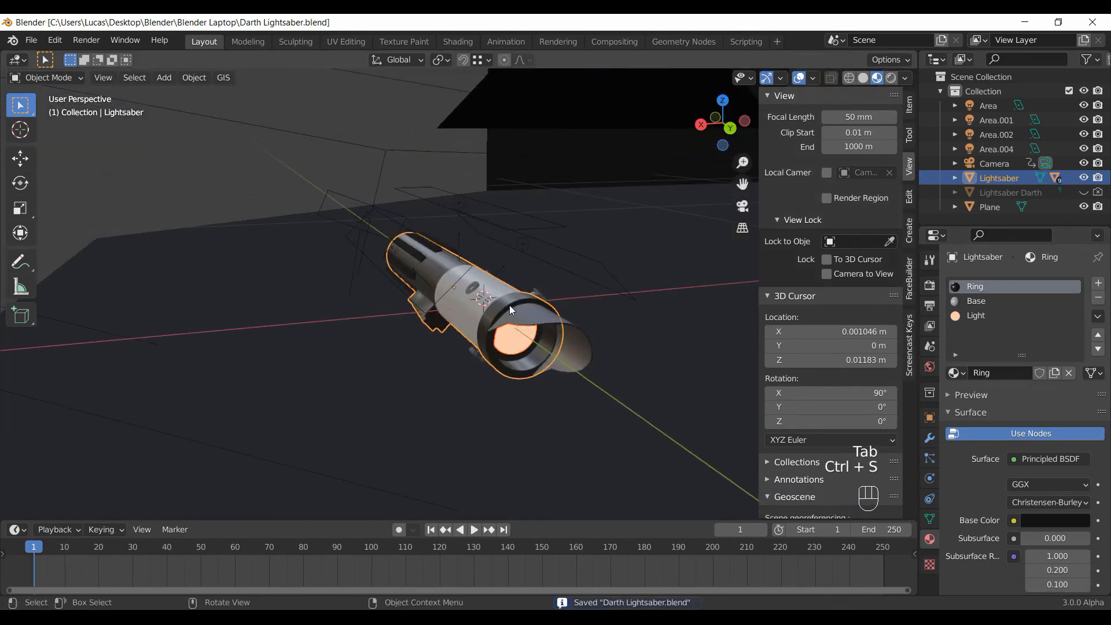
Add an area light at the 3D cursor and scale it to 0.184.
{"action": "scroll", "coordinate": [509, 304], "scroll_direction": "up", "scroll_amount": 2}
{"action": "key", "text": "shift+a"}
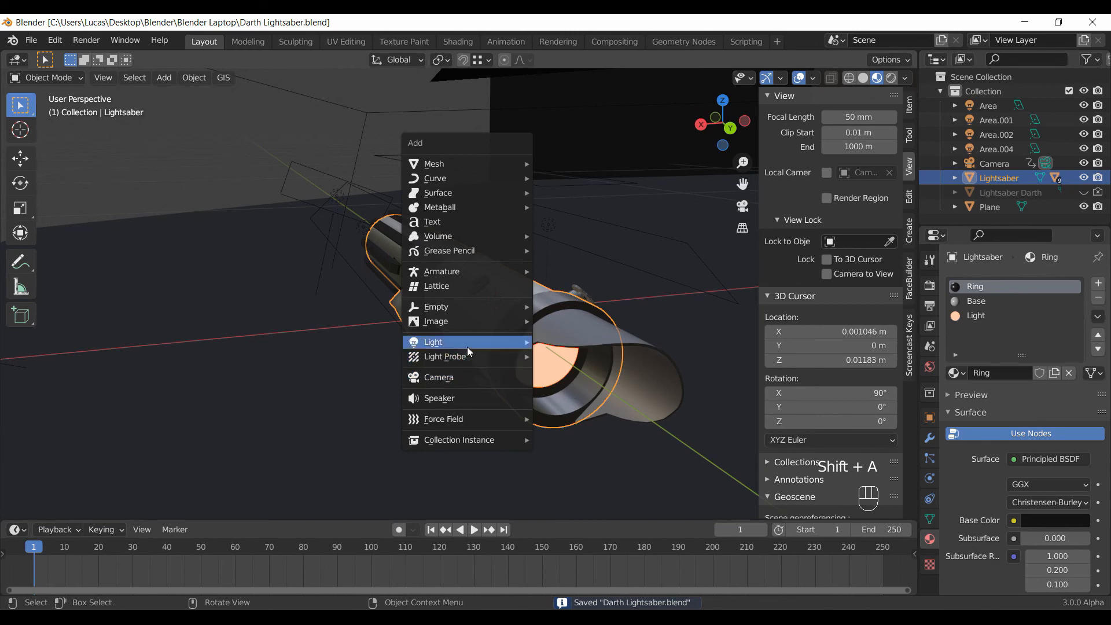
{"action": "left_click", "coordinate": [589, 388]}
{"action": "middle_click_drag", "start_coordinate": [605, 365], "coordinate": [563, 331], "text": "shift"}
{"action": "key", "text": "r"}
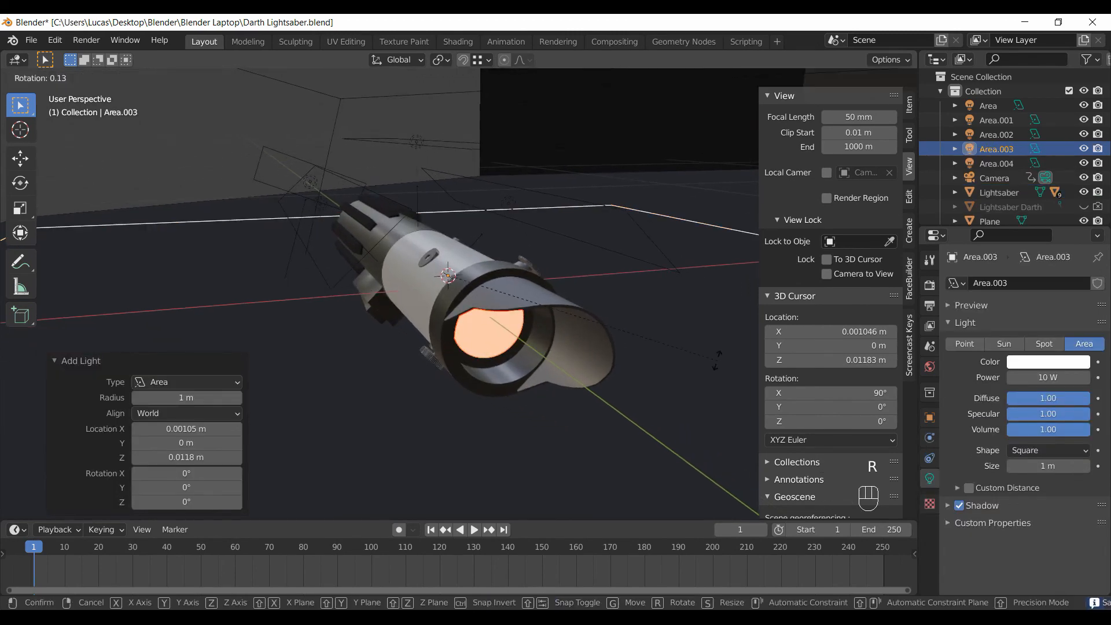
{"action": "right_click", "coordinate": [651, 346]}
{"action": "key", "text": "s"}
{"action": "left_click", "coordinate": [557, 315]}
Rotate the new area light 90° around global X and shrink it toward the emitter's size.
{"action": "key", "text": "r"}
{"action": "key", "text": "x"}
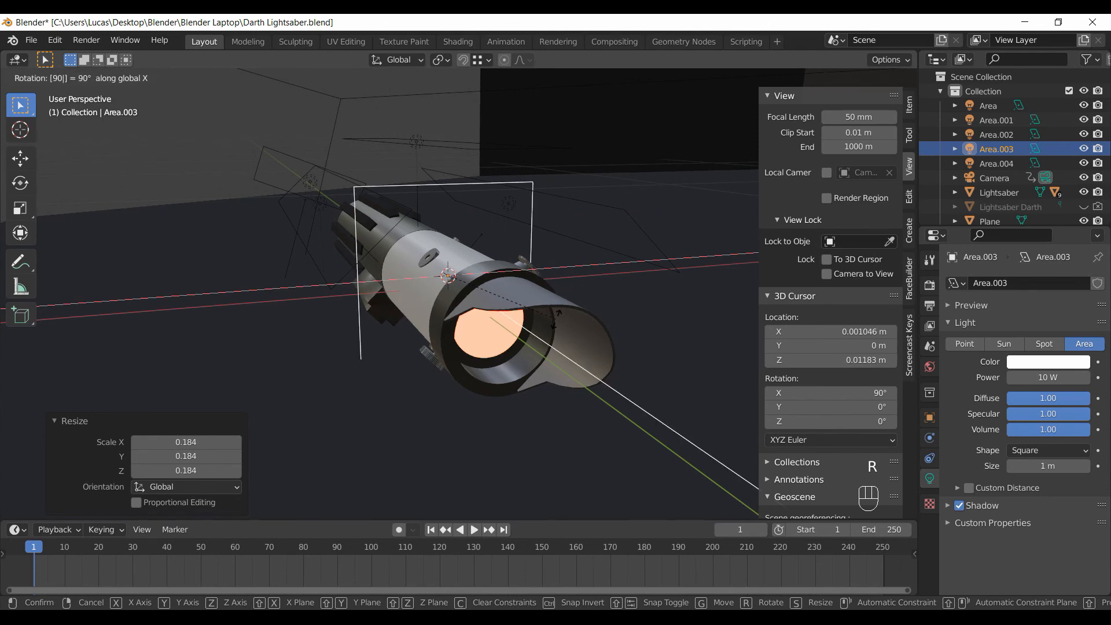
{"action": "left_click", "coordinate": [557, 316]}
{"action": "key", "text": "s"}
{"action": "left_click", "coordinate": [514, 318]}
Move the small area light along global Y into the emitter opening and scale it to 0.708.
{"action": "key", "text": "g"}
{"action": "key", "text": "y"}
{"action": "left_click", "coordinate": [550, 381]}
{"action": "middle_click_drag", "start_coordinate": [551, 381], "coordinate": [657, 365]}
{"action": "key", "text": "g"}
{"action": "left_click", "coordinate": [664, 370]}
{"action": "key", "text": "s"}
{"action": "left_click", "coordinate": [604, 355]}
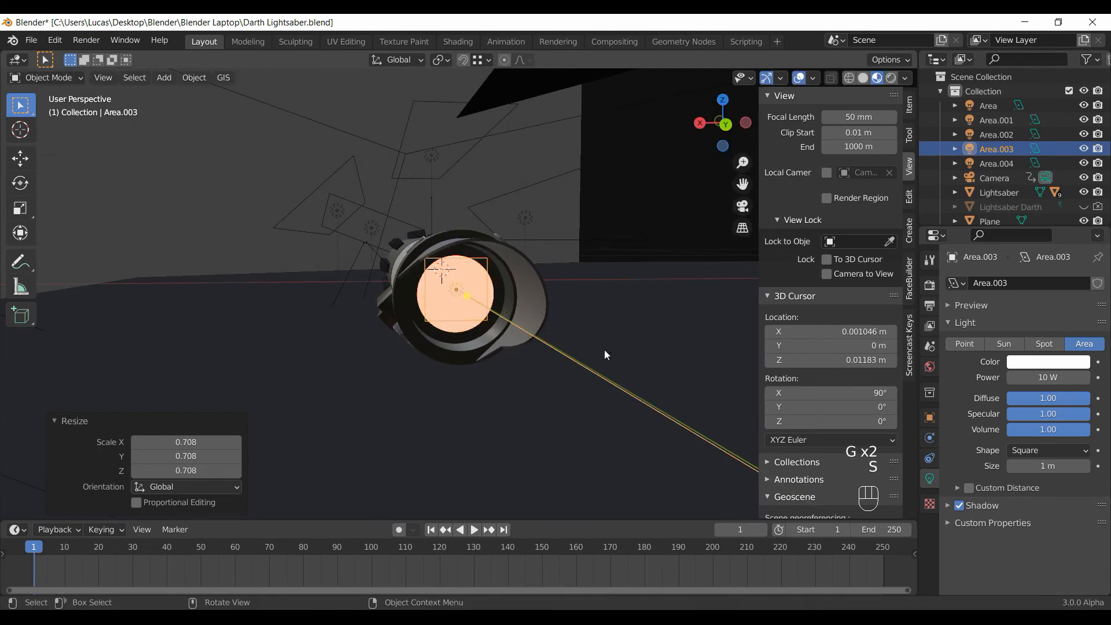
Replace the emitter's light with a pasted red 5 W area light, shift it about -0.029 m and 0.005 m along global Y, and return to camera view.
{"action": "key", "text": "s"}
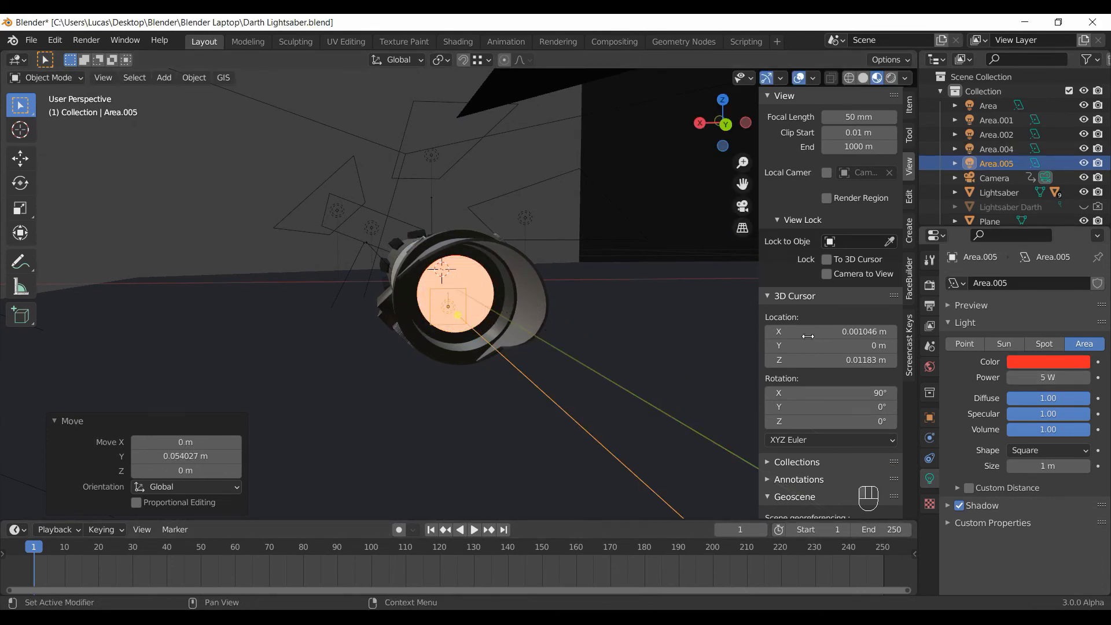
{"action": "middle_click_drag", "start_coordinate": [608, 335], "coordinate": [588, 315]}
{"action": "key", "text": "g"}
{"action": "left_click", "coordinate": [643, 336]}
{"action": "key", "text": "g"}
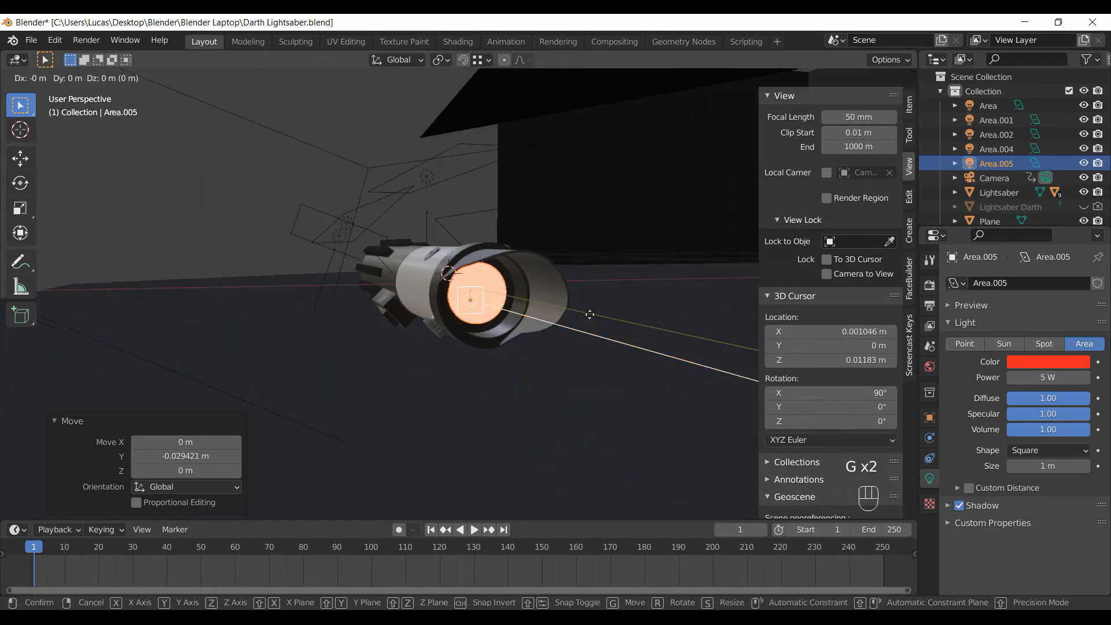
{"action": "left_click", "coordinate": [603, 321]}
{"action": "key", "text": "KP_0"}
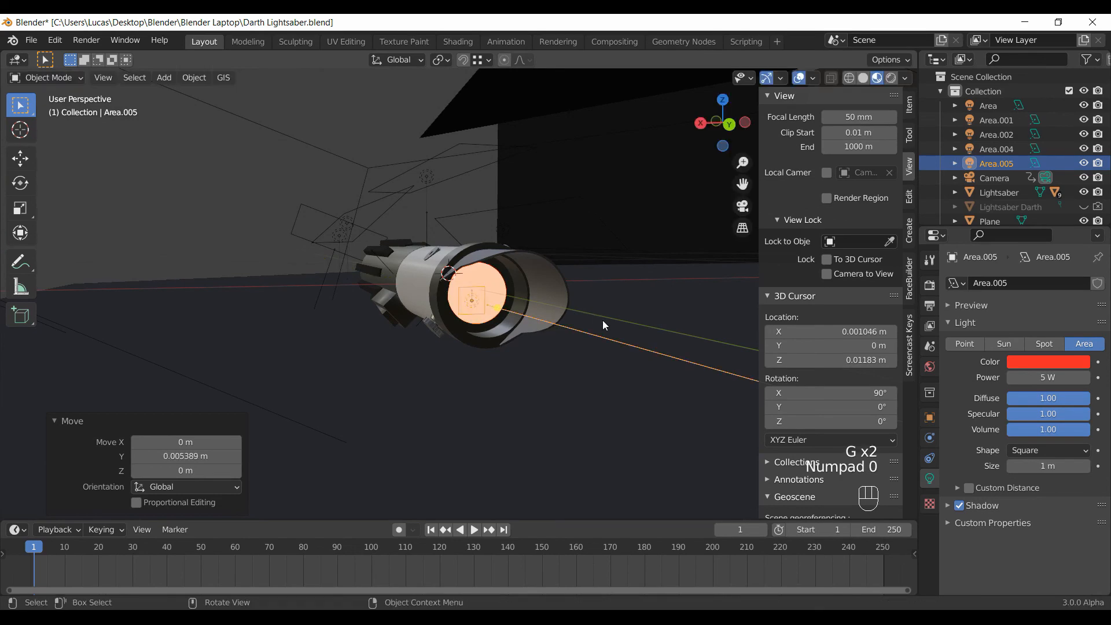
Save the file and check the red light's placement inside the emitter.
{"action": "key", "text": "ctrl+s"}
{"action": "scroll", "coordinate": [575, 348], "scroll_direction": "down", "scroll_amount": 3}
{"action": "middle_click_drag", "start_coordinate": [575, 348], "coordinate": [543, 338]}
{"action": "scroll", "coordinate": [538, 321], "scroll_direction": "up", "scroll_amount": 3}
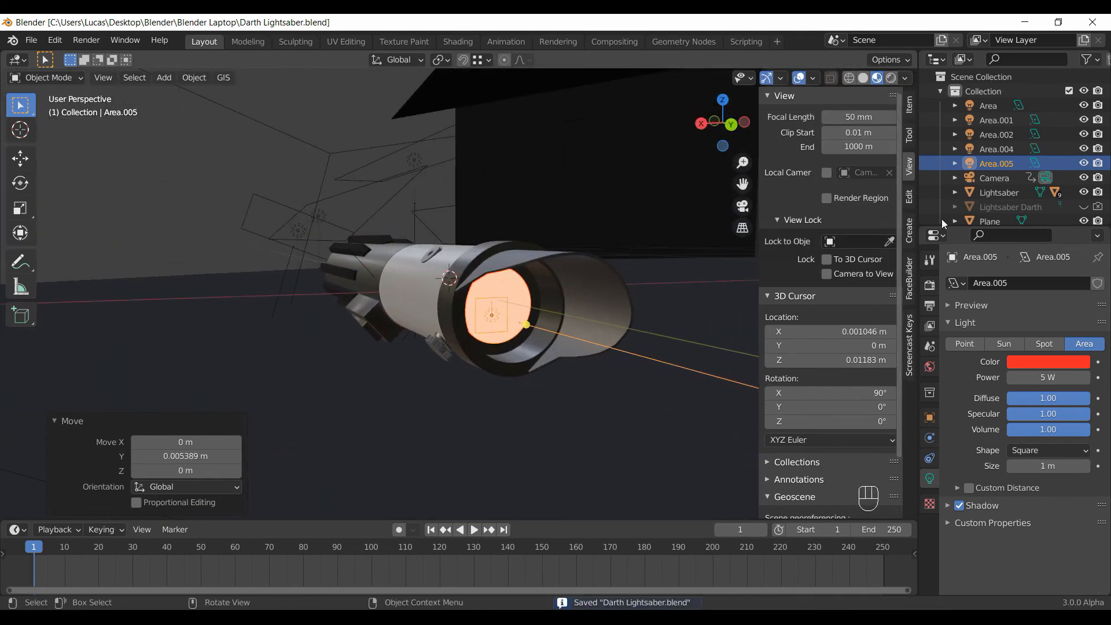
Switch the render engine to Cycles with the Experimental feature set and GPU Compute as the device.
{"action": "left_click", "coordinate": [930, 285]}
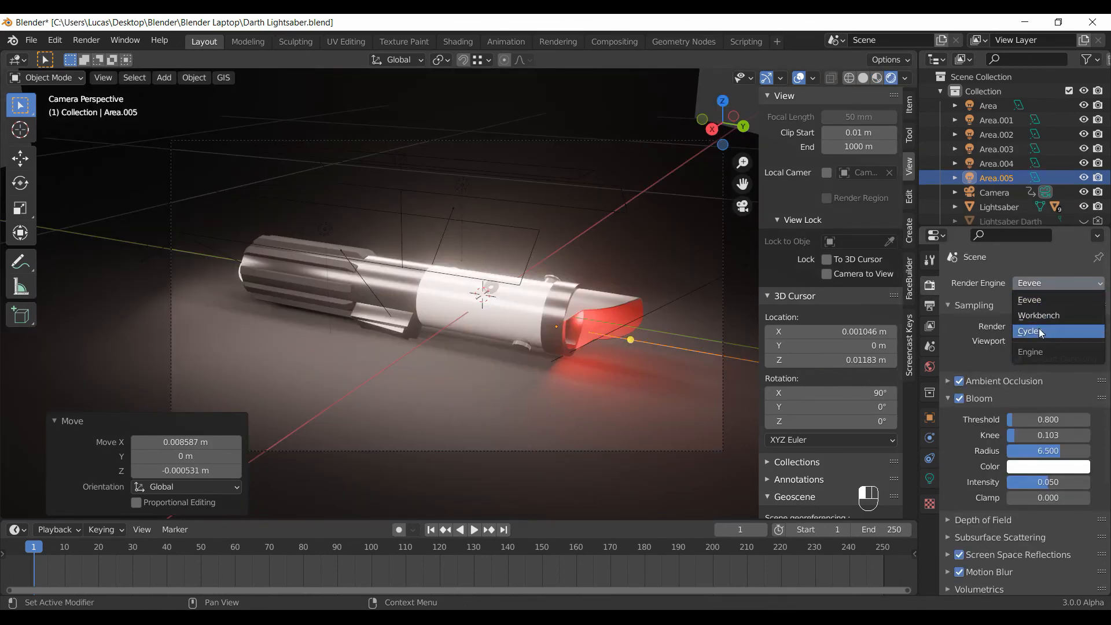
{"action": "left_click", "coordinate": [1039, 329]}
{"action": "left_click", "coordinate": [1039, 300]}
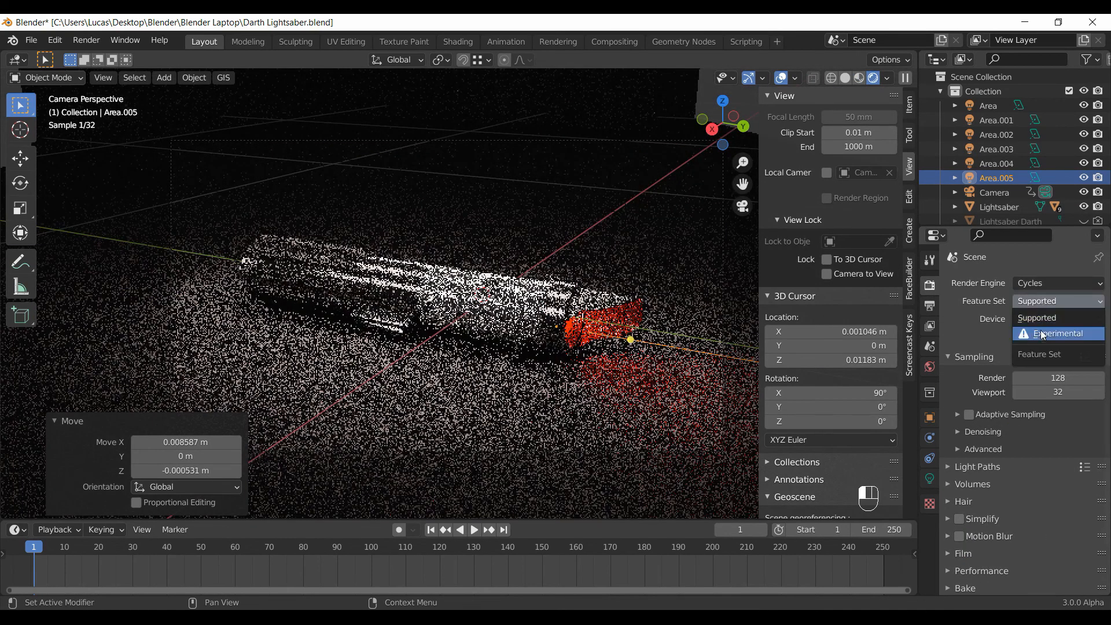
{"action": "left_click", "coordinate": [1042, 333]}
{"action": "left_click", "coordinate": [1040, 321]}
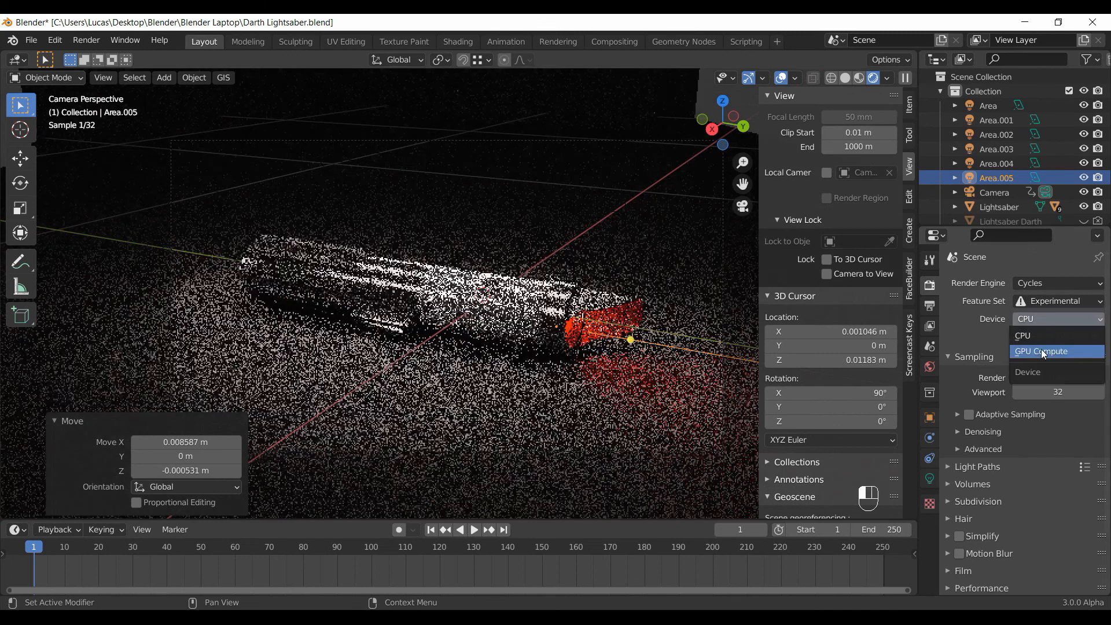
{"action": "left_click", "coordinate": [1041, 351]}
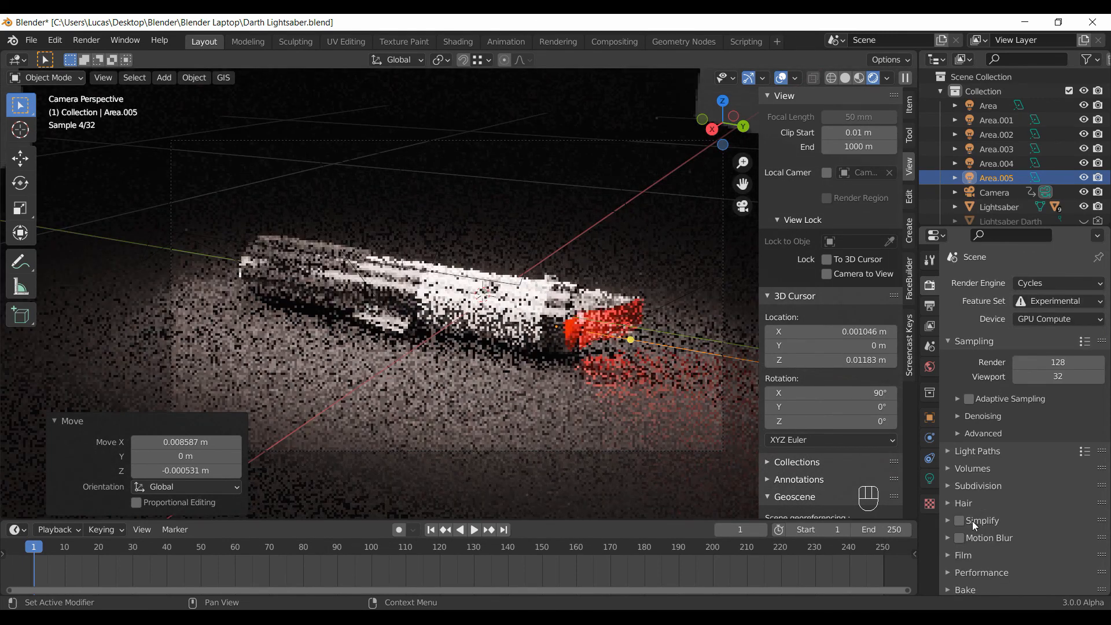
Enable denoising for final renders and choose OptiX as the denoiser.
{"action": "left_click", "coordinate": [980, 416]}
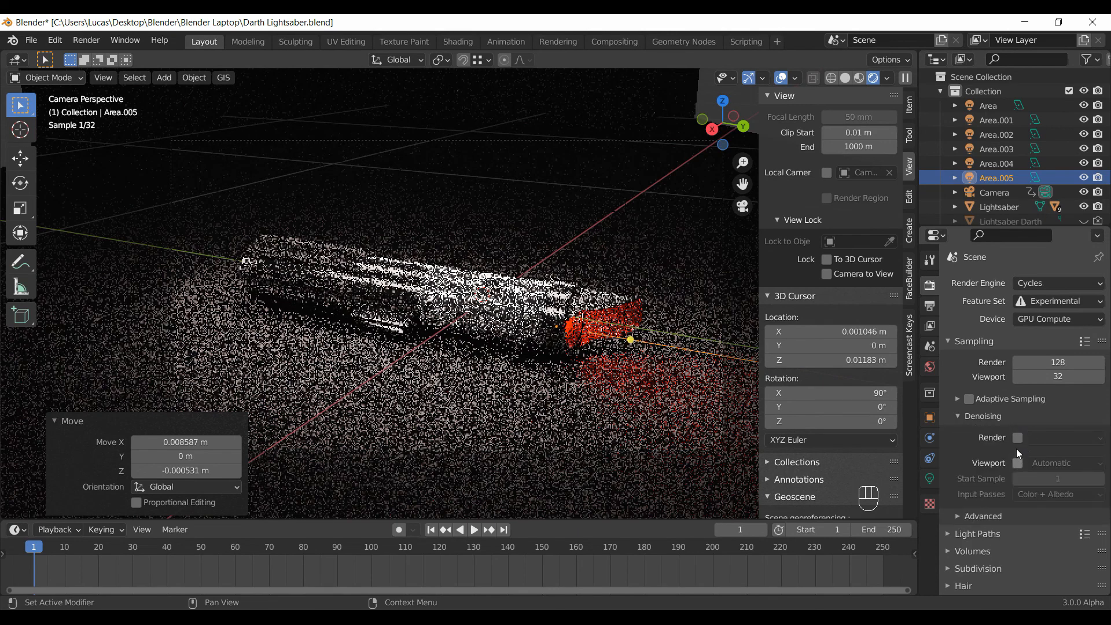
{"action": "left_click", "coordinate": [1017, 438]}
{"action": "left_click", "coordinate": [1045, 438]}
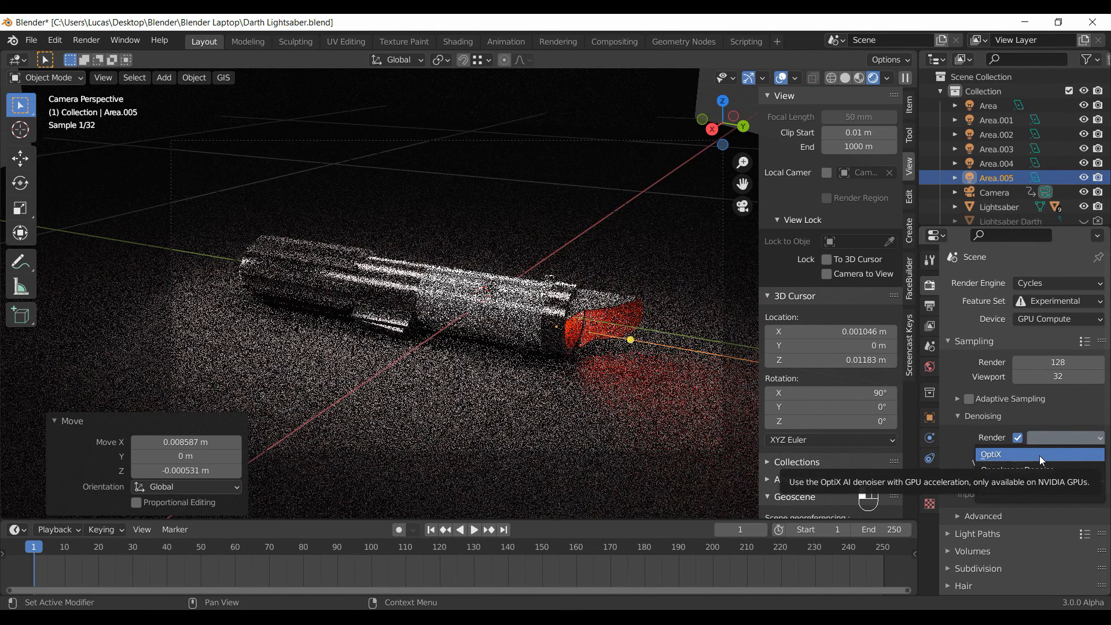
{"action": "left_click", "coordinate": [1039, 455]}
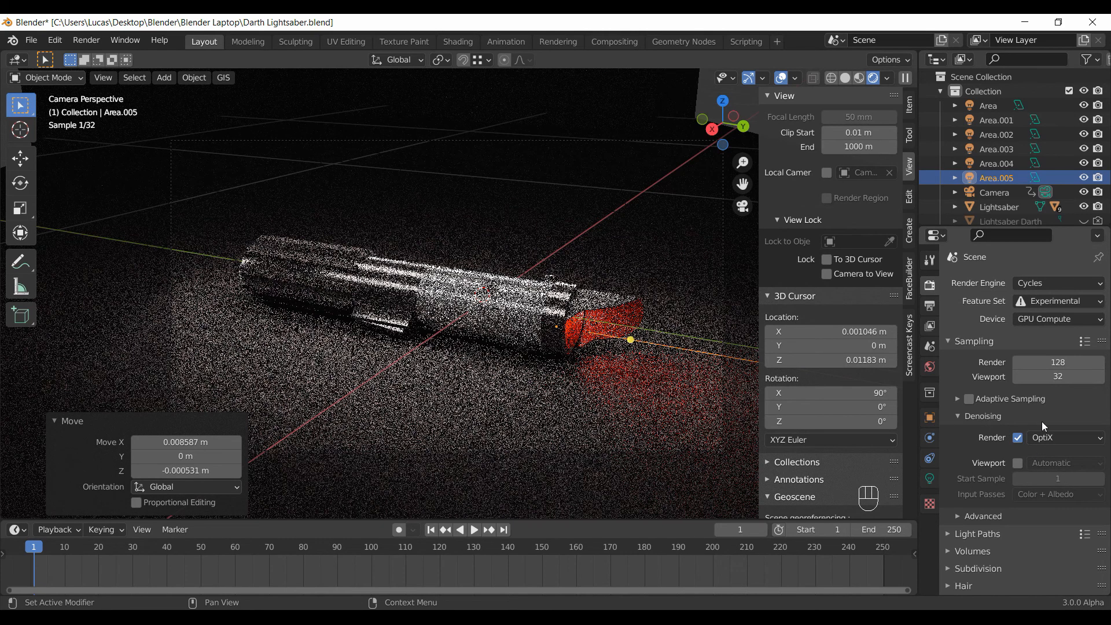
{"action": "scroll", "coordinate": [1038, 422], "scroll_direction": "down", "scroll_amount": 6}
{"action": "left_click", "coordinate": [975, 499]}
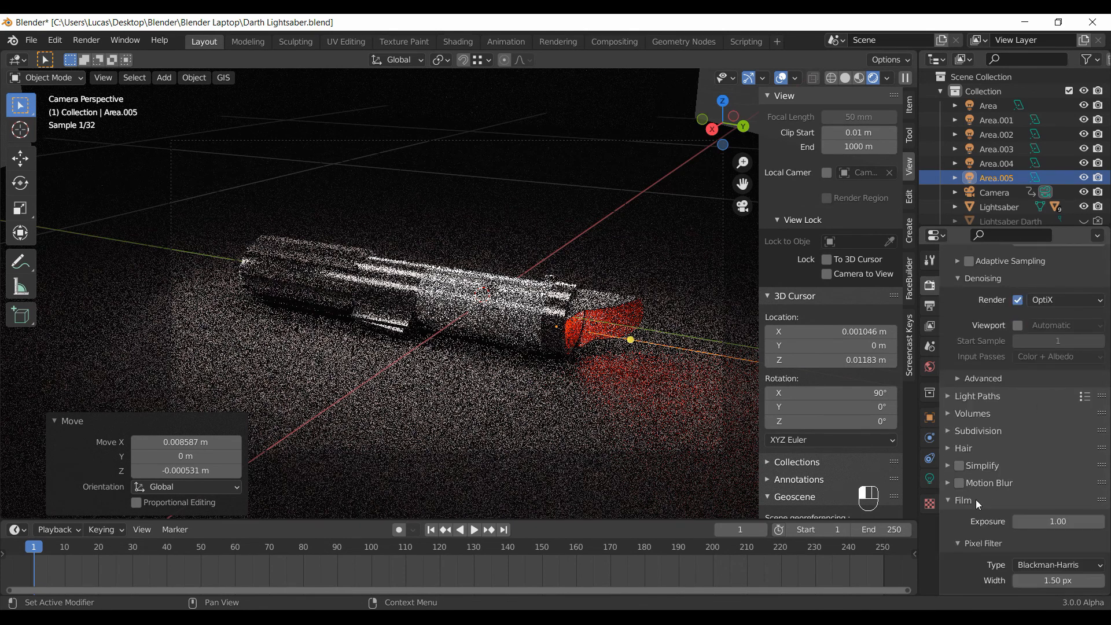
{"action": "scroll", "coordinate": [976, 500], "scroll_direction": "down", "scroll_amount": 6}
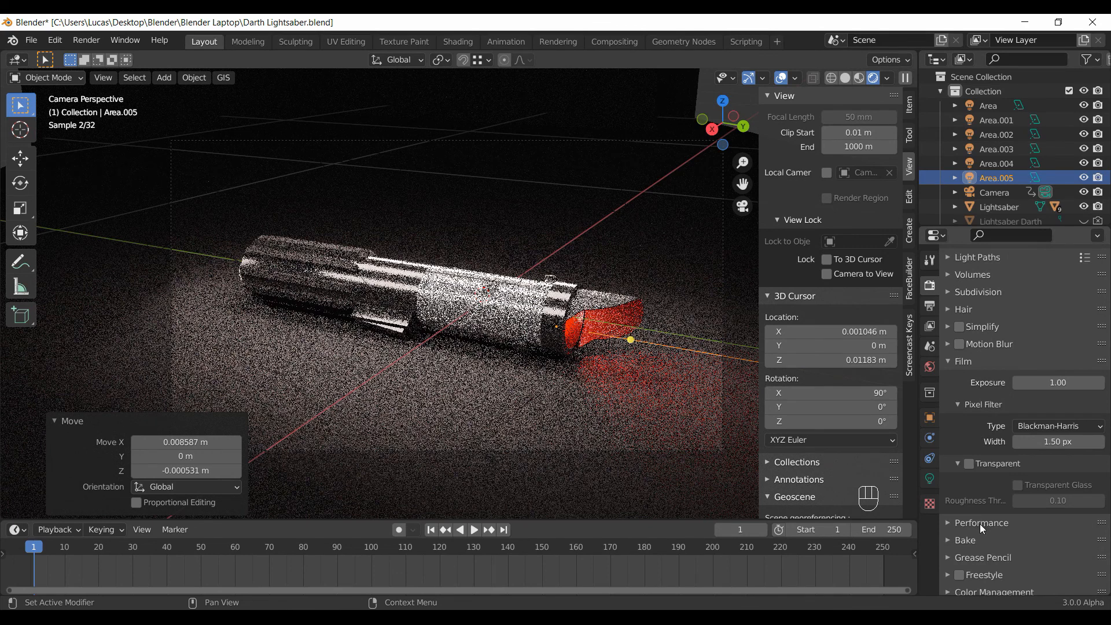
{"action": "left_click", "coordinate": [982, 524]}
{"action": "scroll", "coordinate": [990, 509], "scroll_direction": "down", "scroll_amount": 5}
{"action": "scroll", "coordinate": [993, 436], "scroll_direction": "up", "scroll_amount": 15}
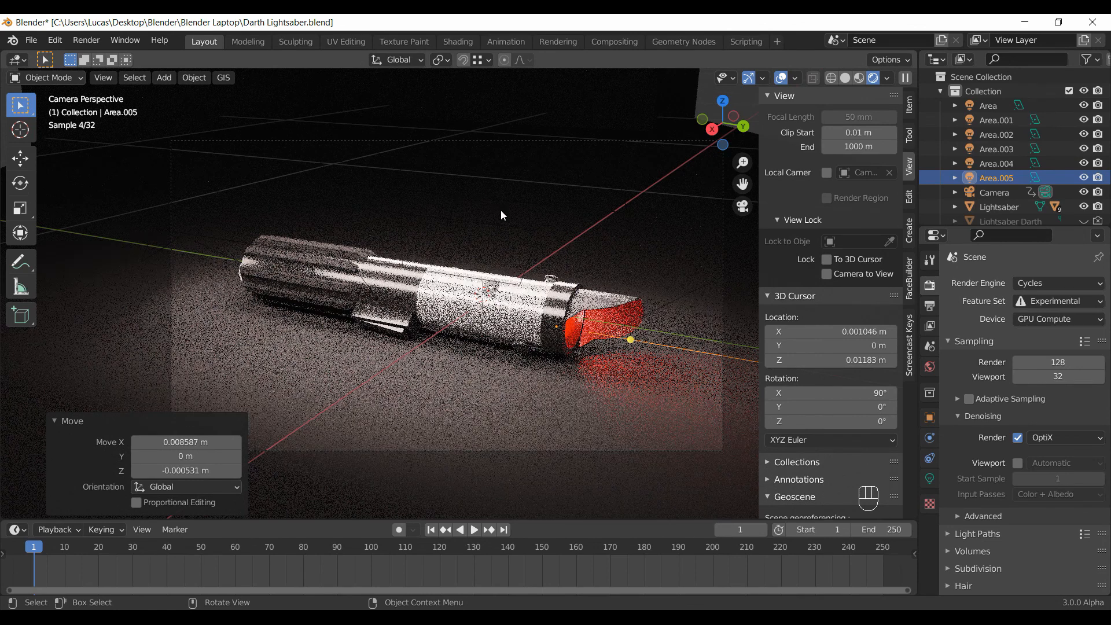
In material preview shading, move the Area.002 light about -0.17 m along global X, away from the hilt.
{"action": "left_click", "coordinate": [860, 77]}
{"action": "middle_click_drag", "start_coordinate": [532, 286], "coordinate": [466, 324]}
{"action": "left_click", "coordinate": [537, 206]}
{"action": "key", "text": "g"}
{"action": "key", "text": "x"}
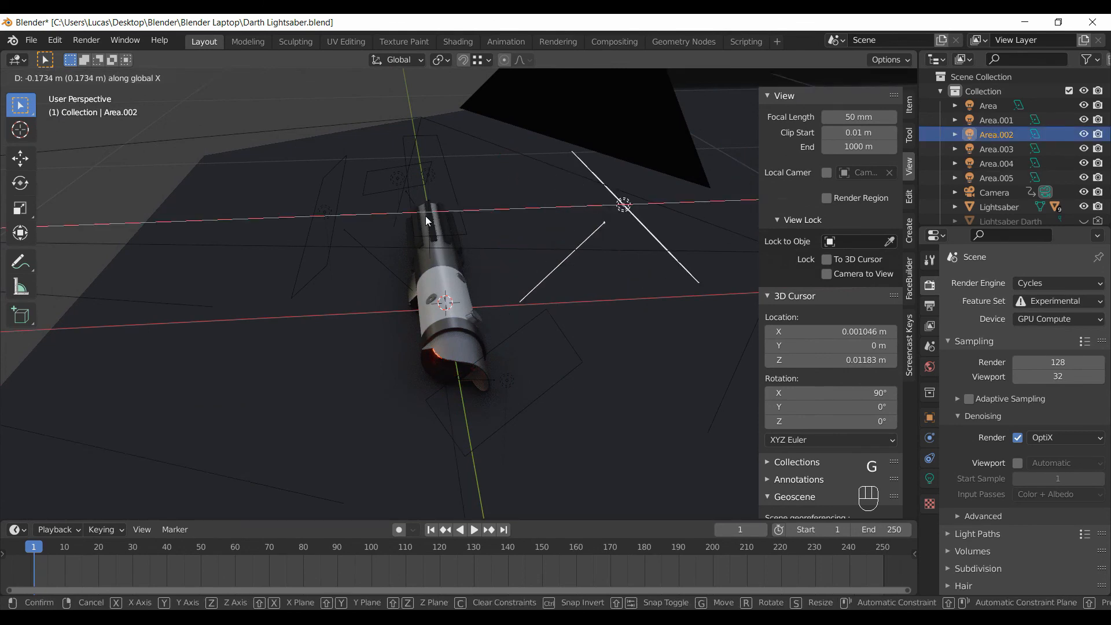
{"action": "left_click", "coordinate": [437, 170]}
Raise the overhead light Area along global Z, farther above the hilt.
{"action": "left_click", "coordinate": [463, 222]}
{"action": "key", "text": "g"}
{"action": "key", "text": "z"}
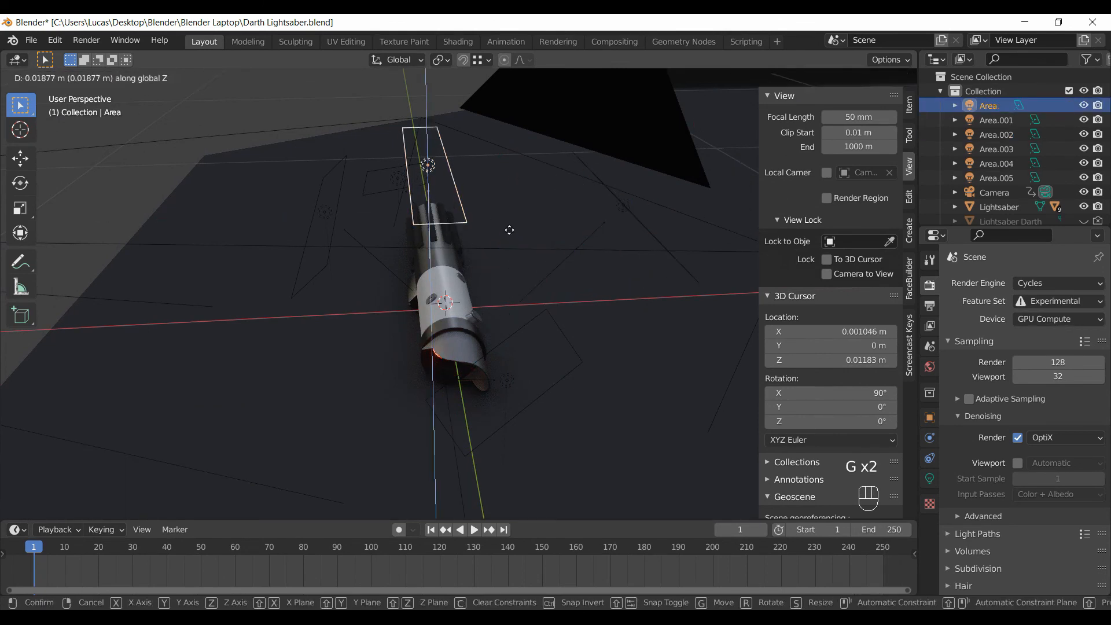
{"action": "left_click", "coordinate": [315, 226]}
Move the Area.001 light about 0.078 m along global X, return to the camera view and save.
{"action": "left_click", "coordinate": [325, 211]}
{"action": "key", "text": "g"}
{"action": "key", "text": "x"}
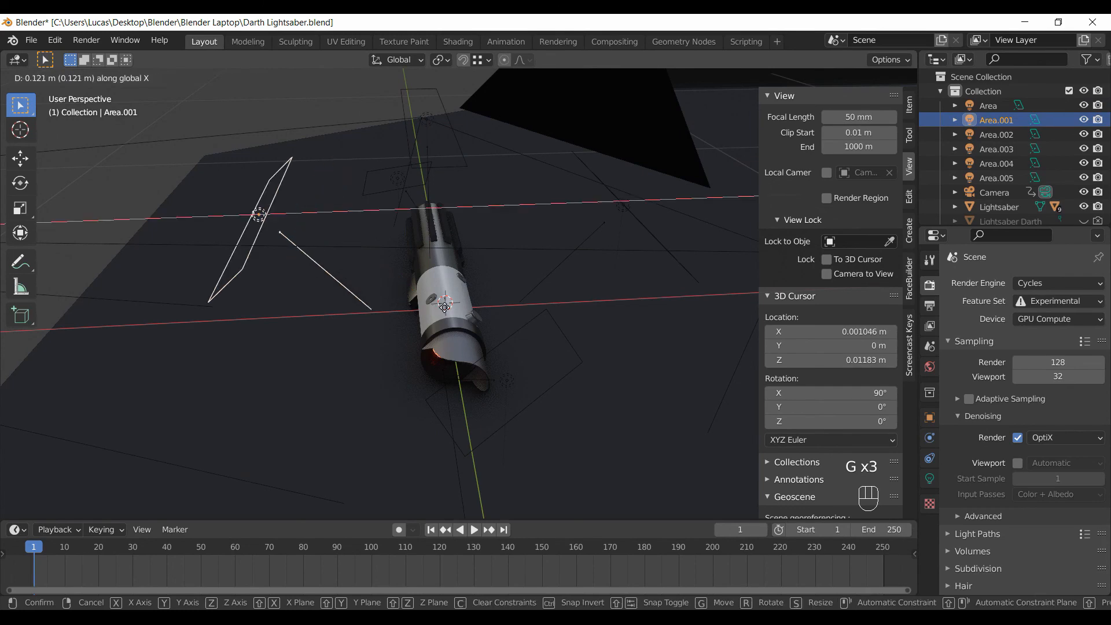
{"action": "left_click", "coordinate": [578, 321]}
{"action": "key", "text": "KP_0"}
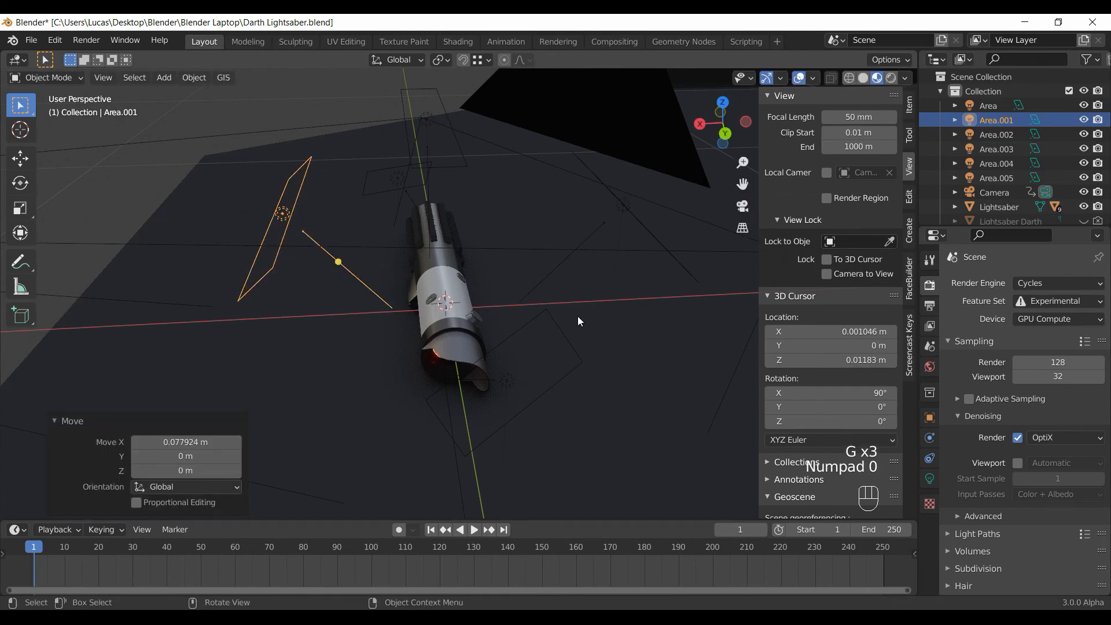
{"action": "key", "text": "ctrl+s"}
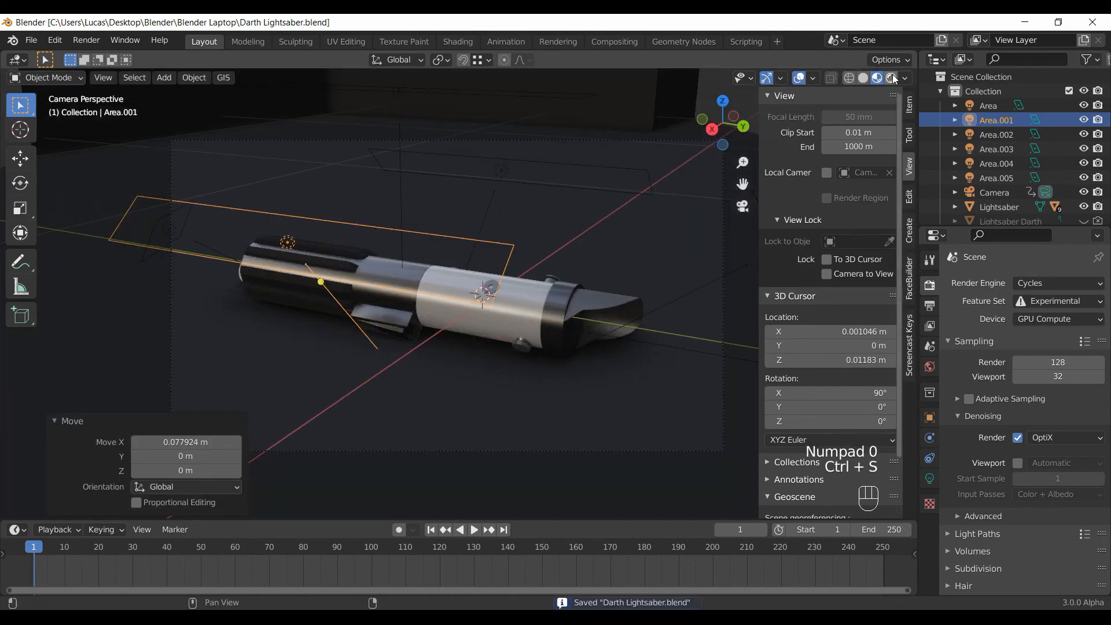
Preview the scene in rendered shading without overlays and set the render samples to 256.
{"action": "left_click", "coordinate": [892, 77]}
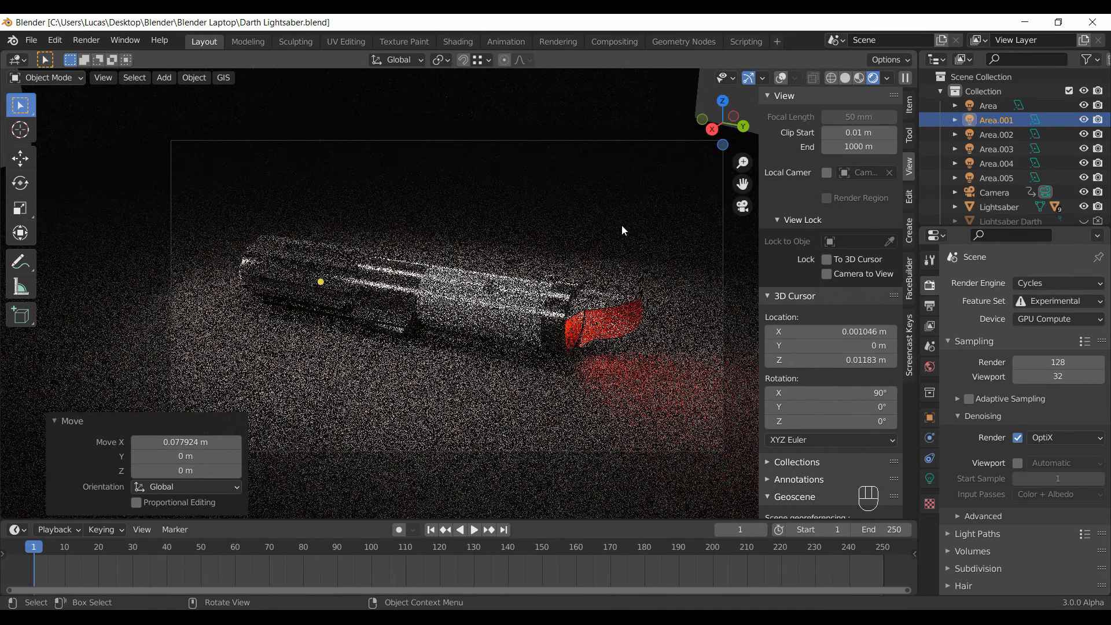
{"action": "left_click", "coordinate": [72, 421]}
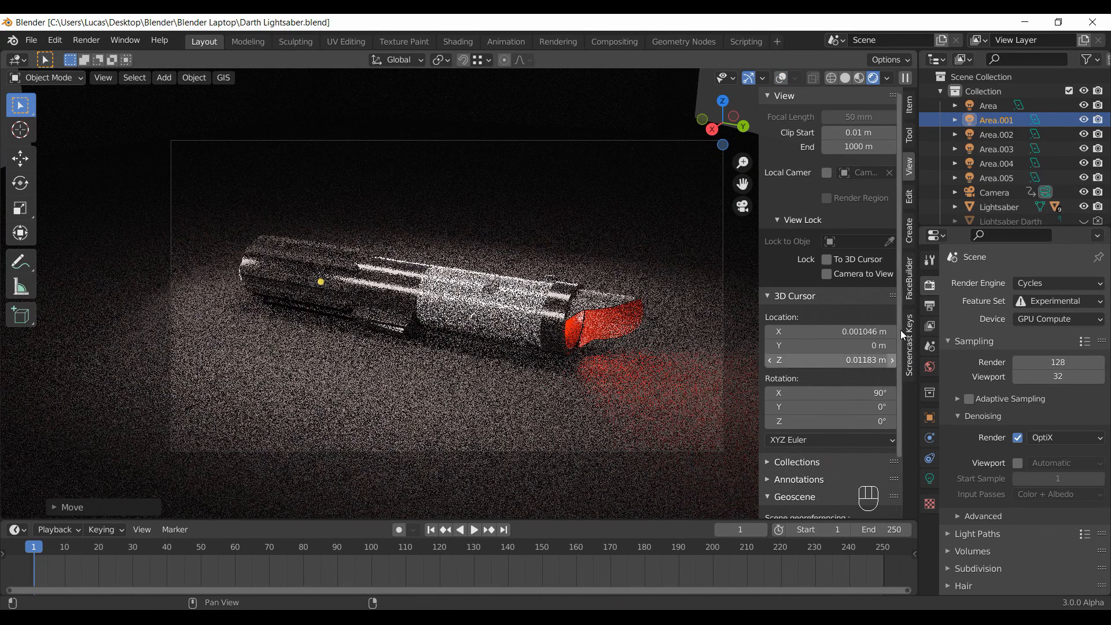
{"action": "left_click", "coordinate": [1063, 365]}
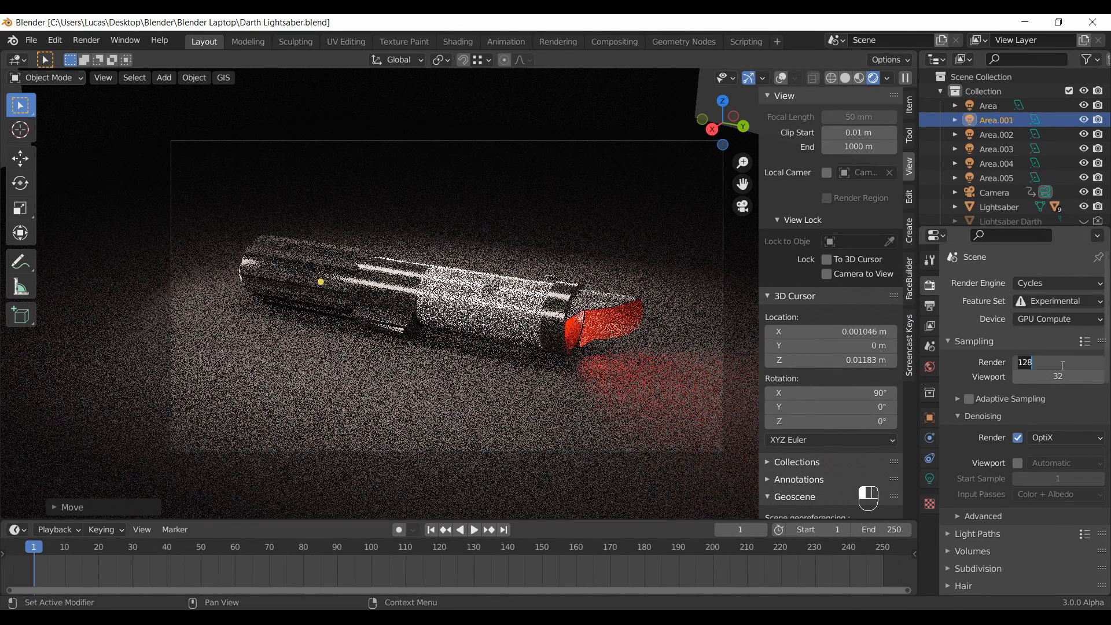
{"action": "type", "text": "256"}
{"action": "key", "text": "Return"}
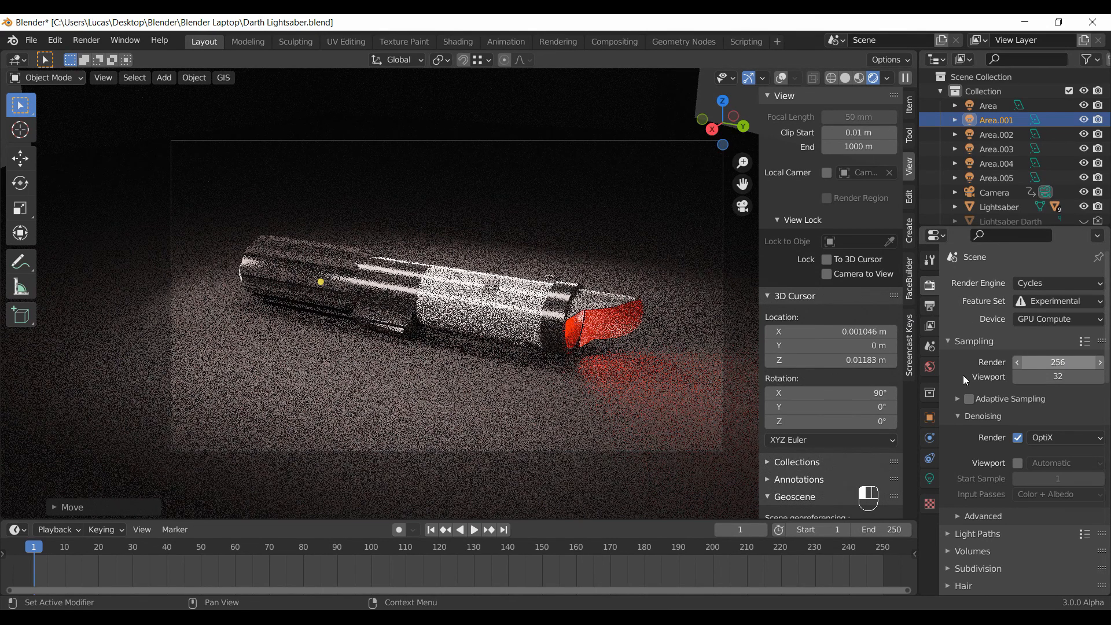
Set the output resolution scale to 200% and save the file.
{"action": "left_click", "coordinate": [929, 305]}
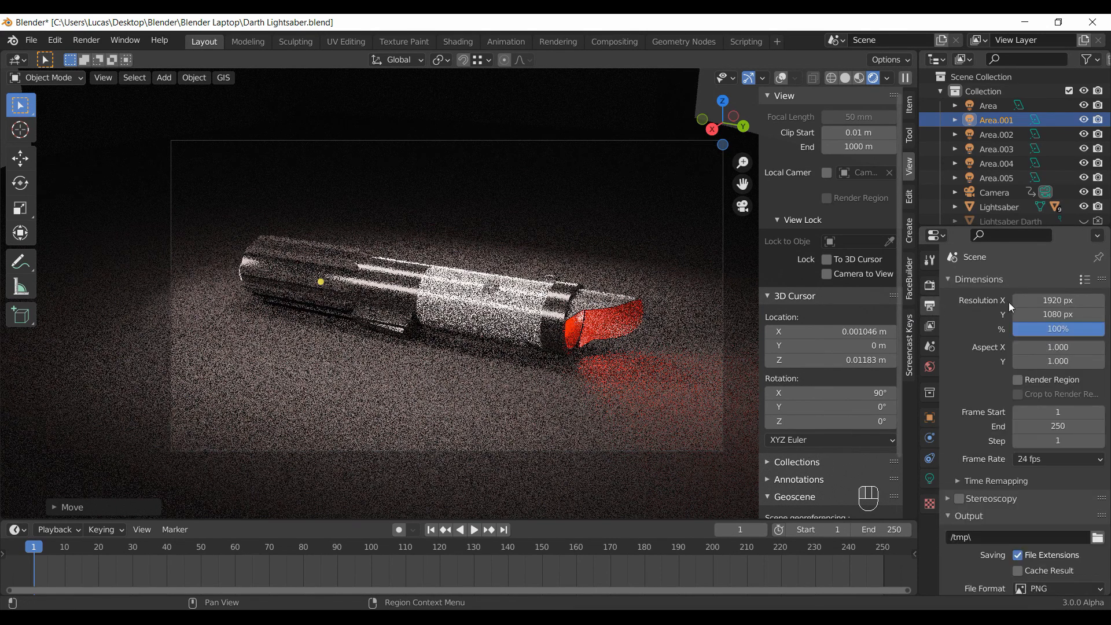
{"action": "left_click", "coordinate": [1071, 331]}
{"action": "type", "text": "200"}
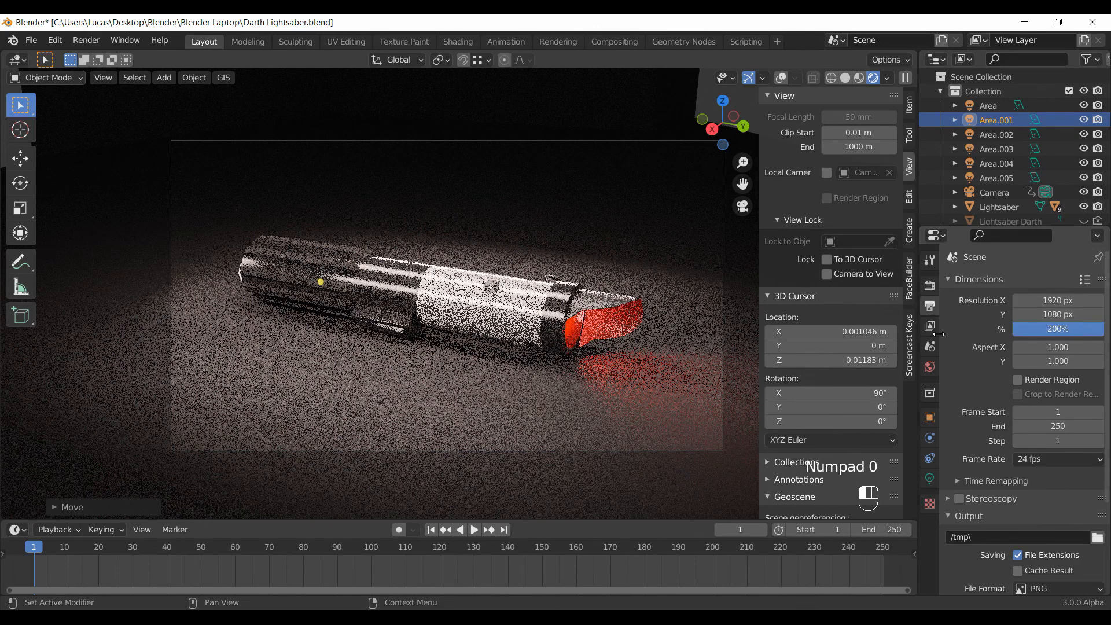
{"action": "key", "text": "ctrl+s"}
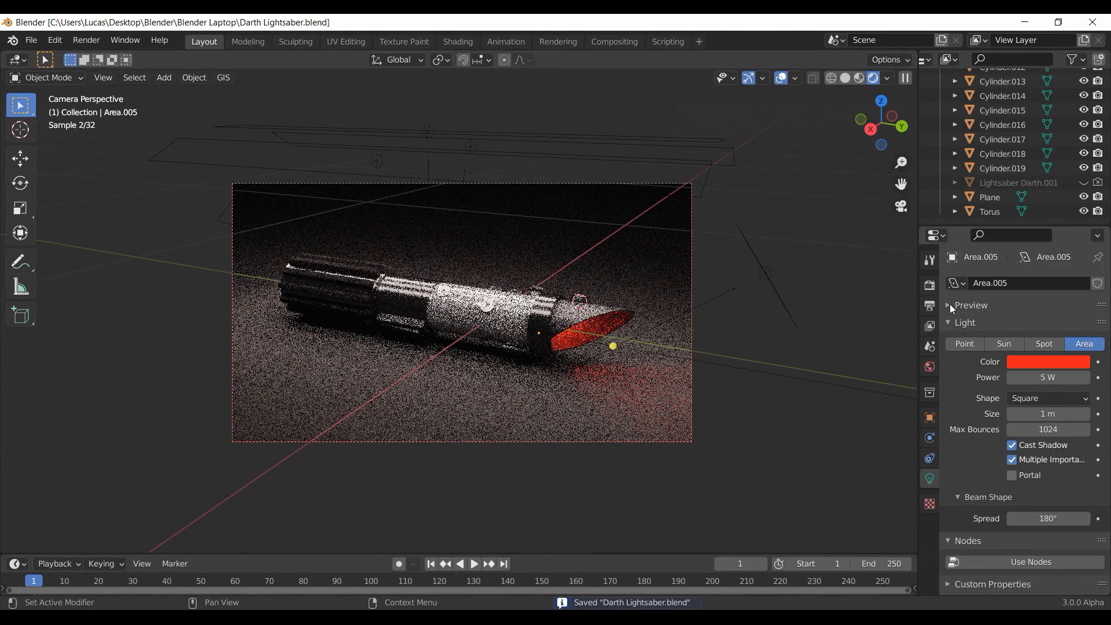
Hide the overlays, show the camera view in solid shading and save the file.
{"action": "left_click", "coordinate": [934, 285]}
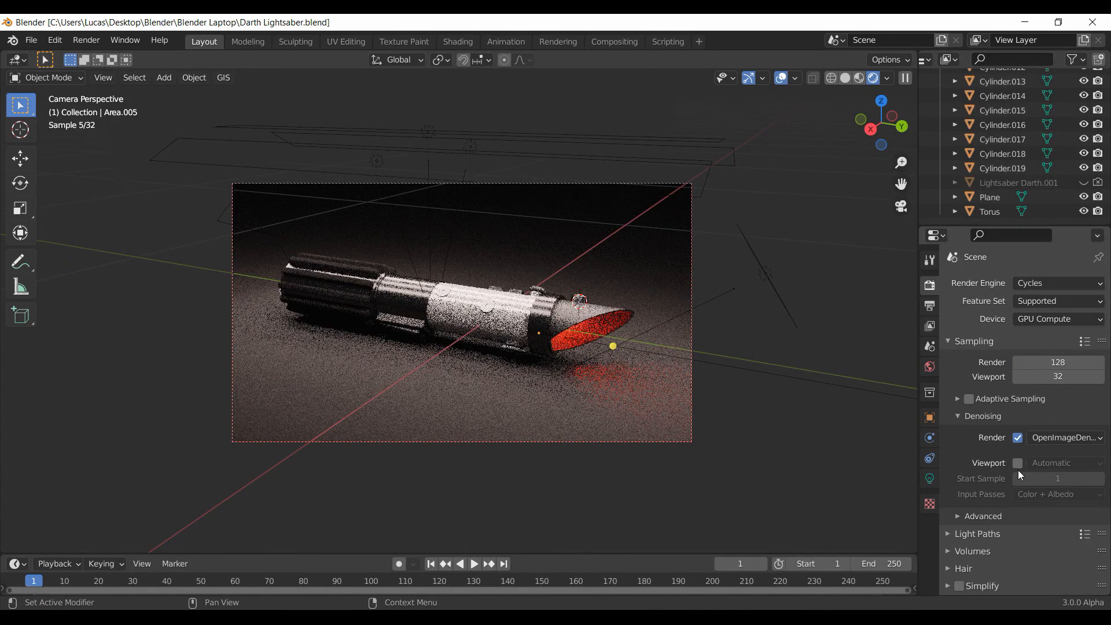
{"action": "key", "text": "ctrl+s"}
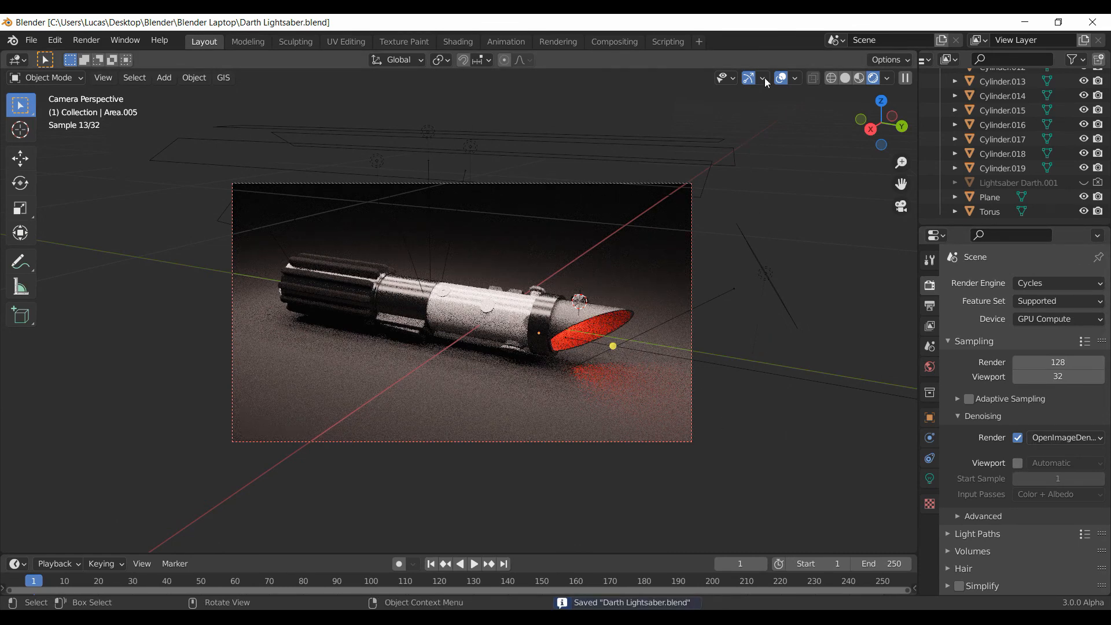
{"action": "left_click", "coordinate": [780, 77]}
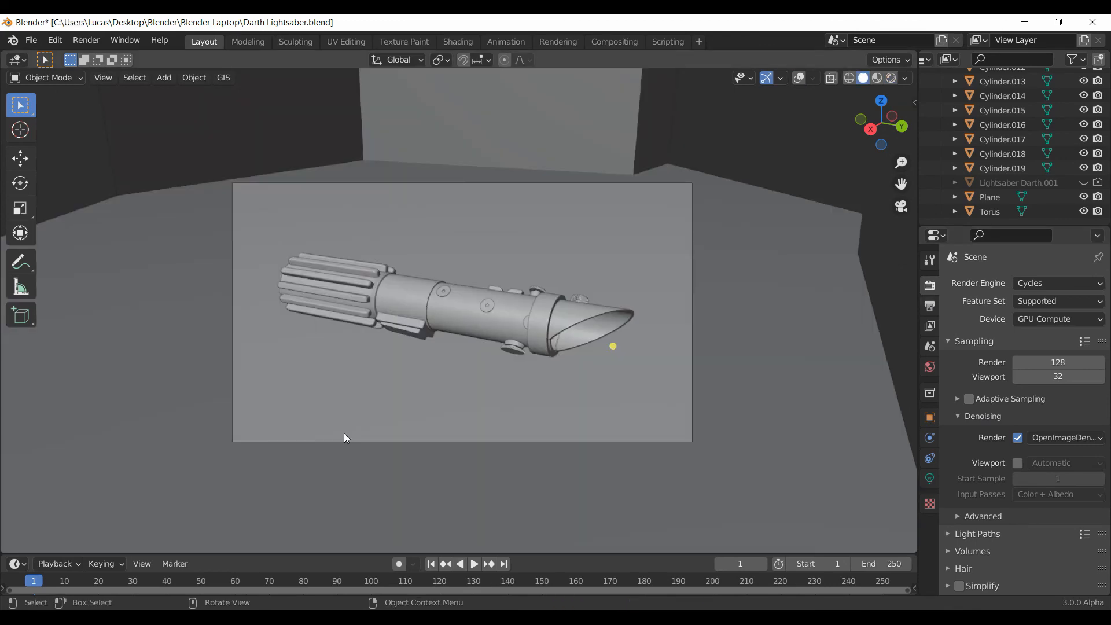
{"action": "key", "text": "ctrl+s"}
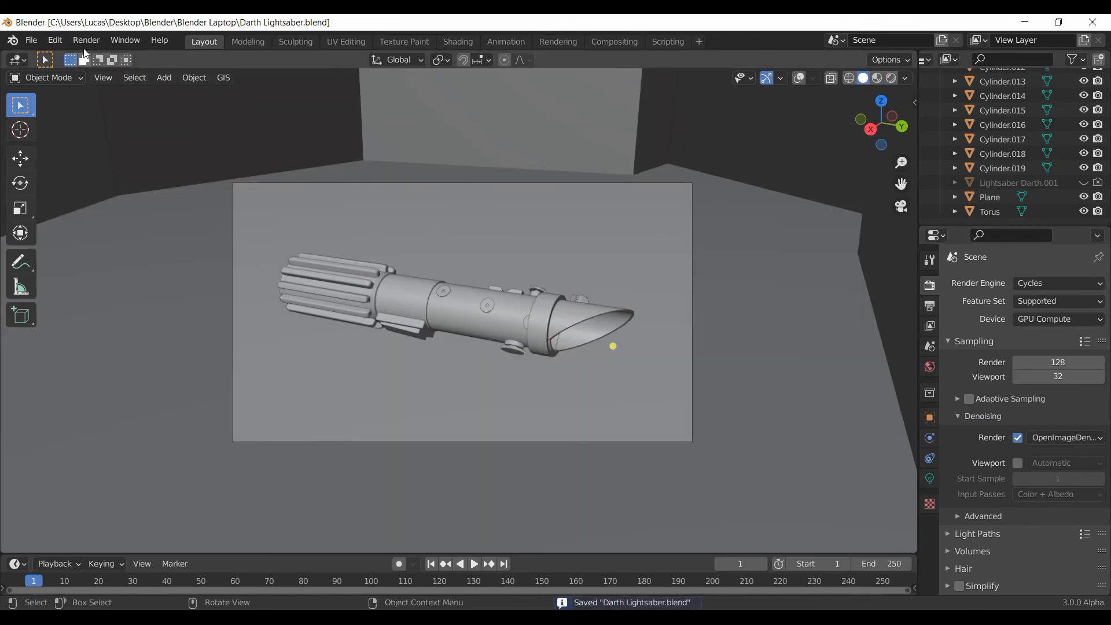
Render the still image from the camera and fit the whole frame in the render window.
{"action": "left_click", "coordinate": [86, 40]}
{"action": "left_click", "coordinate": [99, 53]}
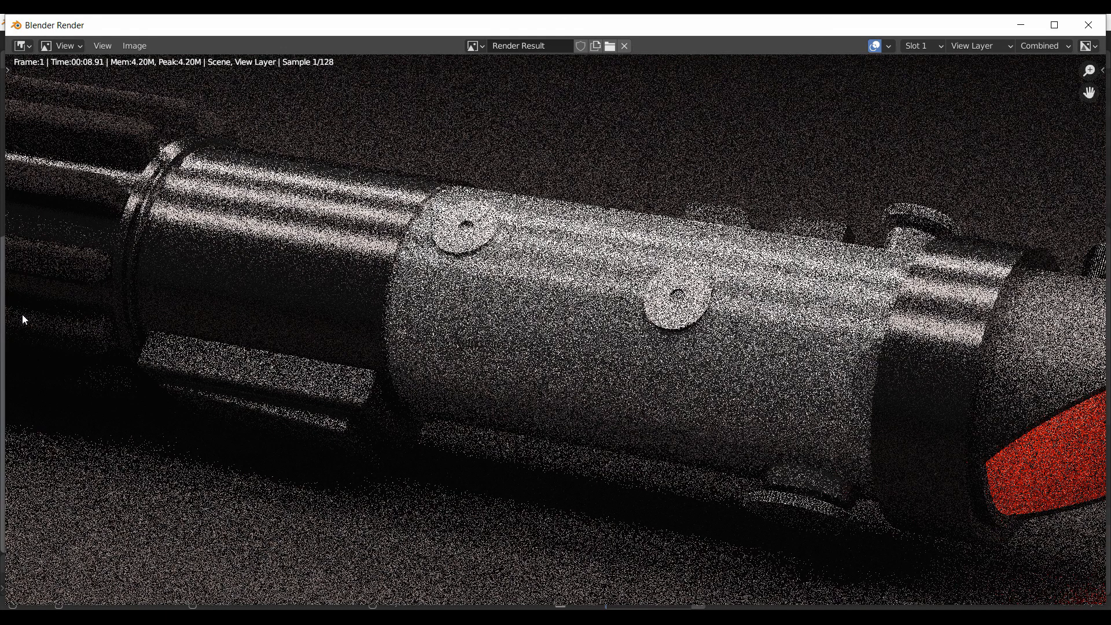
{"action": "scroll", "coordinate": [41, 296], "scroll_direction": "down", "scroll_amount": 5}
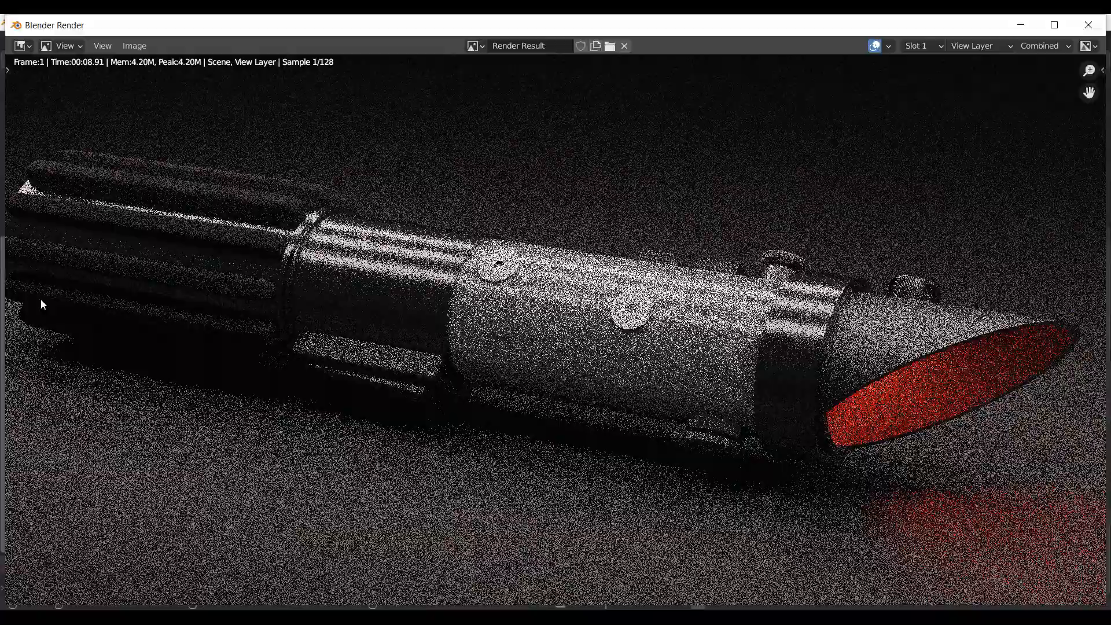
{"action": "scroll", "coordinate": [37, 302], "scroll_direction": "up", "scroll_amount": 1}
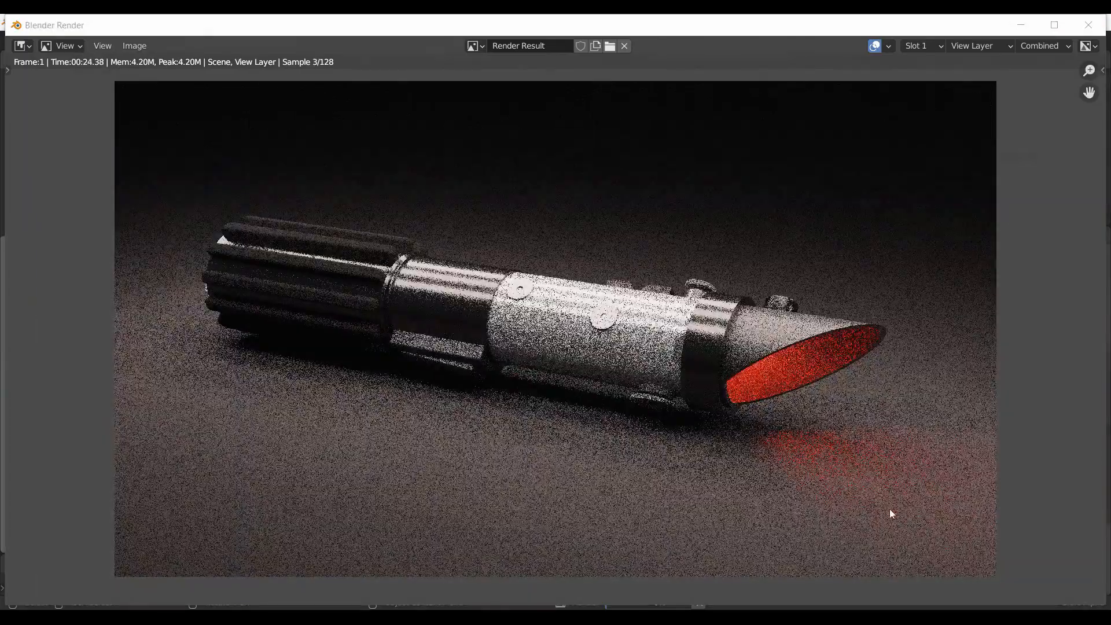